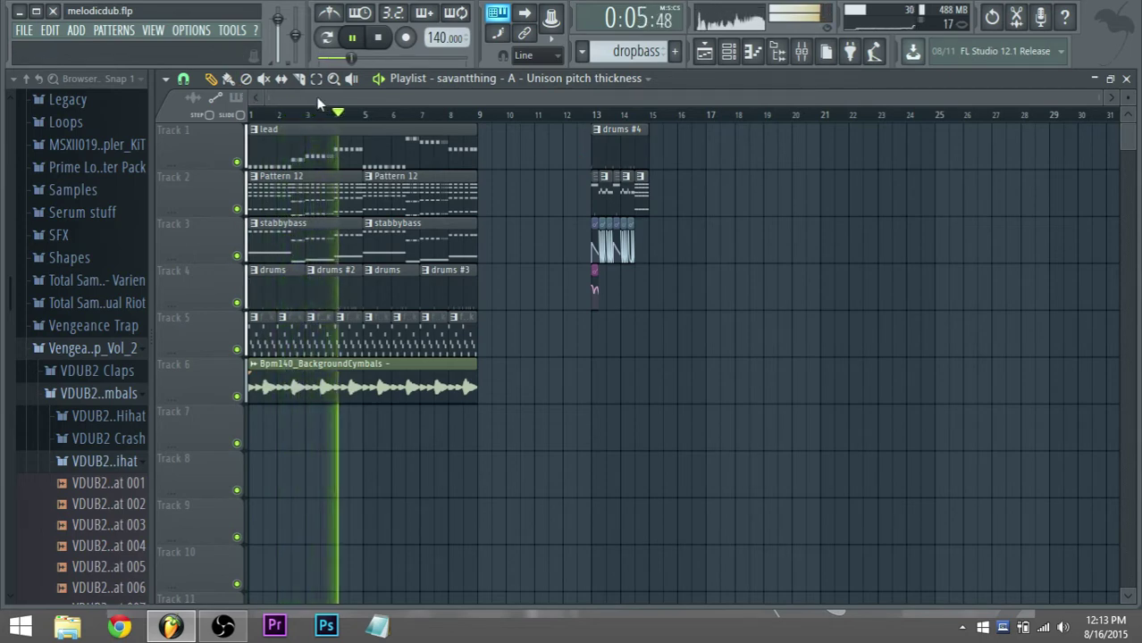
Play the song's opening section and the clips around bar 13, and stop playback.
scroll(342, 111, up, 1)
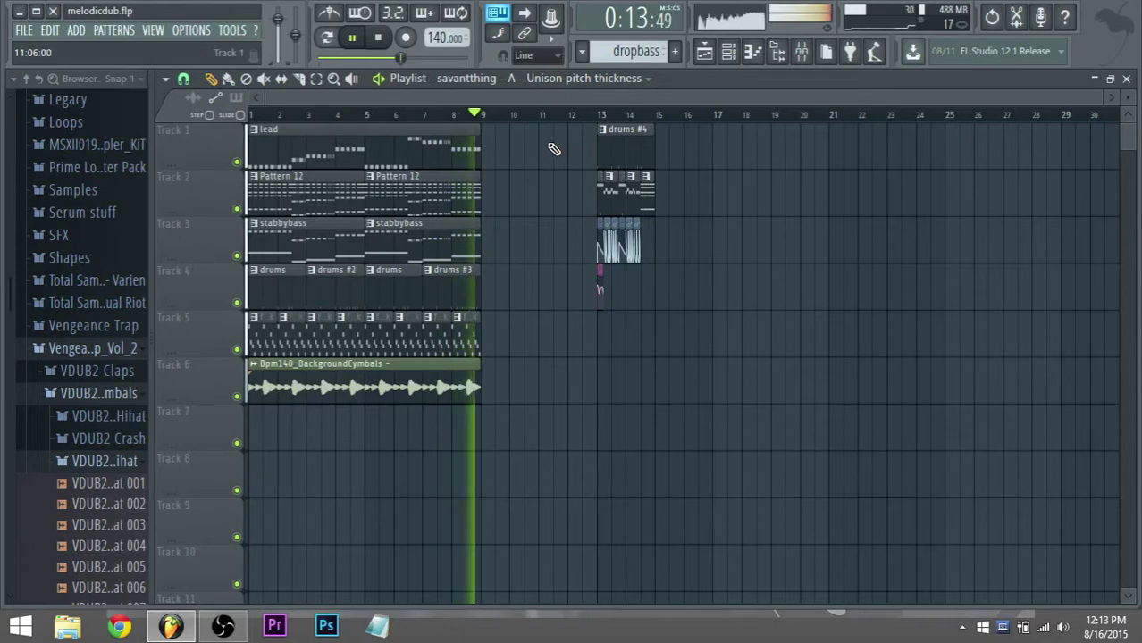
click(592, 116)
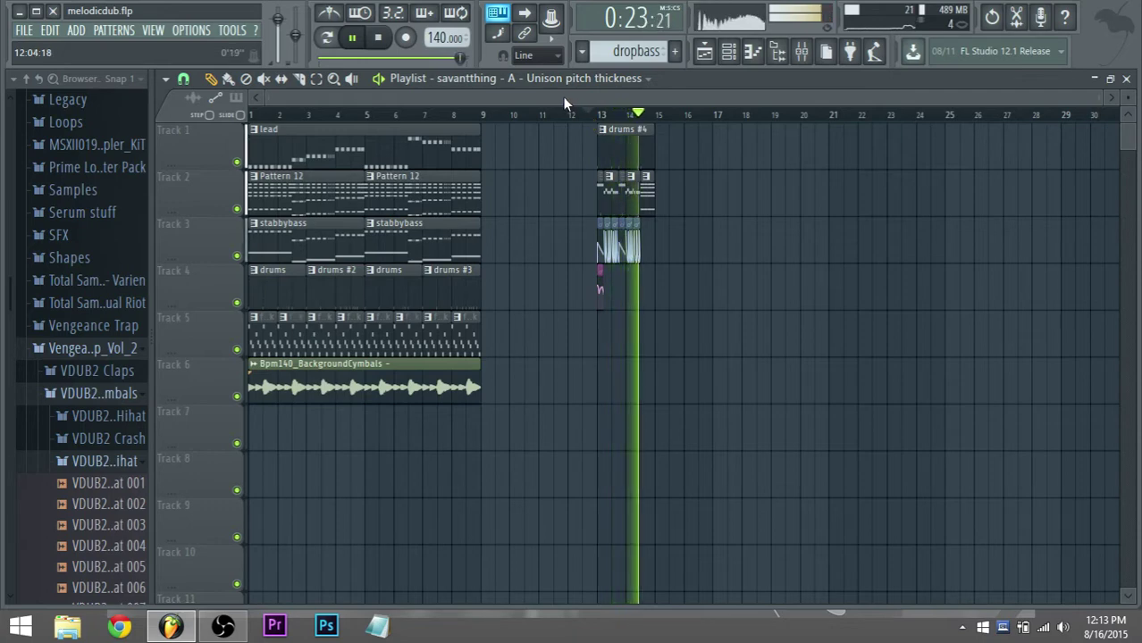
key(space)
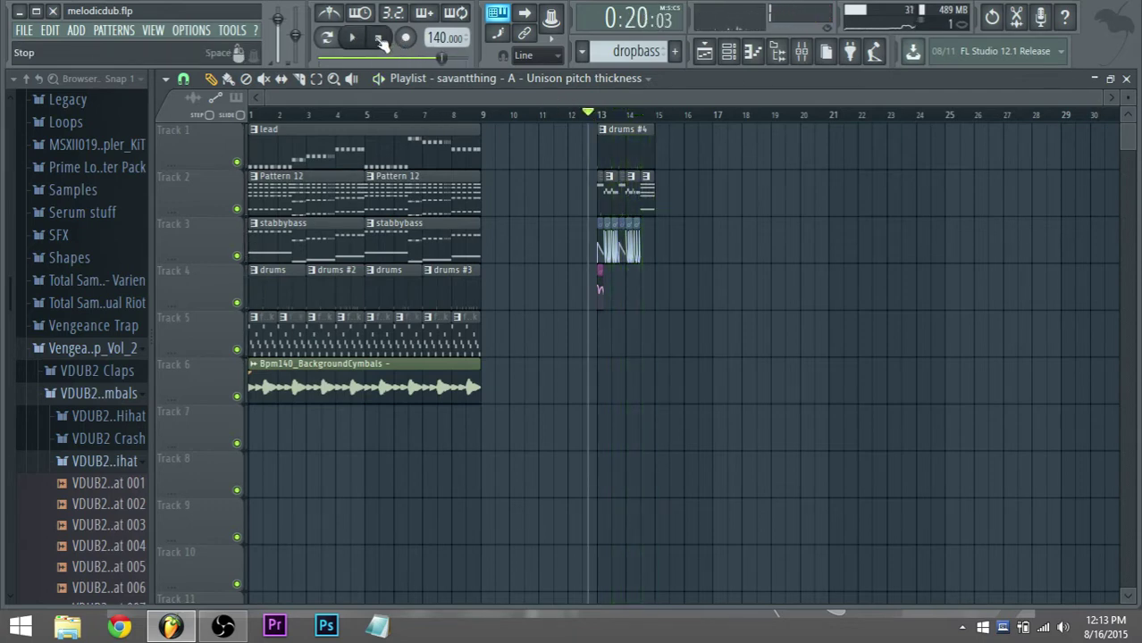
click(378, 38)
Open the lead pattern's notes and the channel rack, audition the Hard lead, and return to the playlist.
click(213, 82)
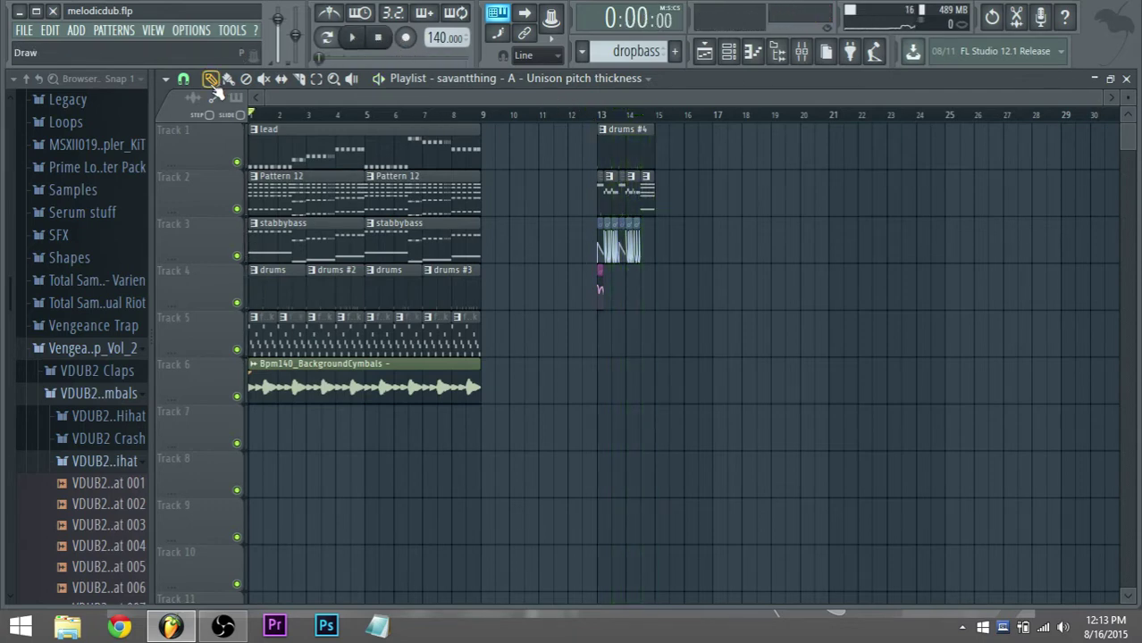
double_click(293, 157)
click(728, 51)
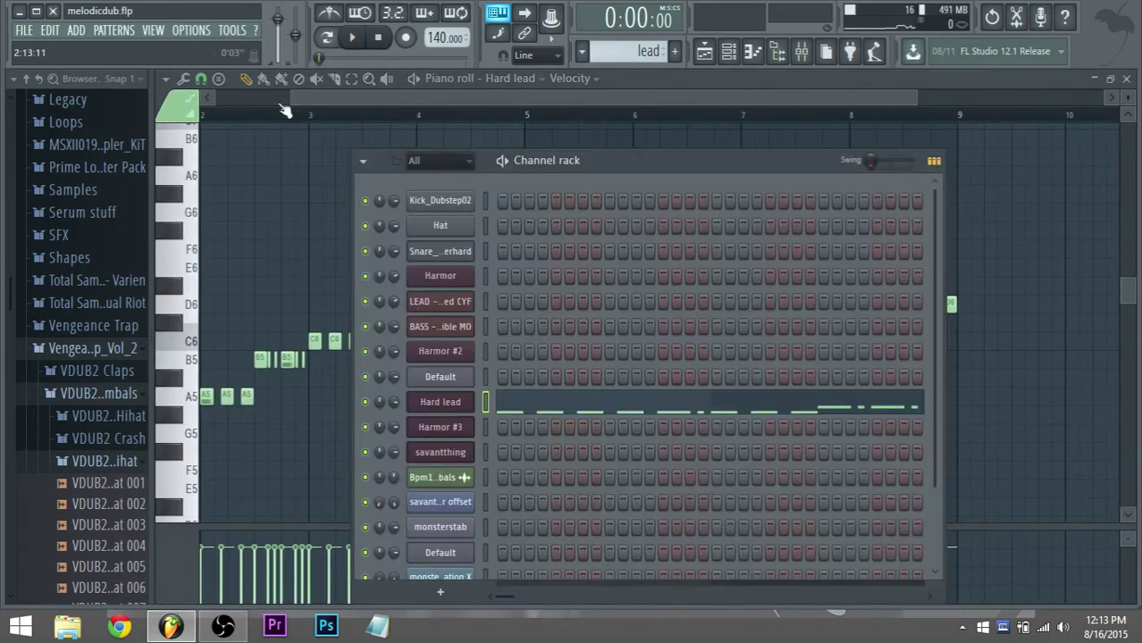
click(354, 39)
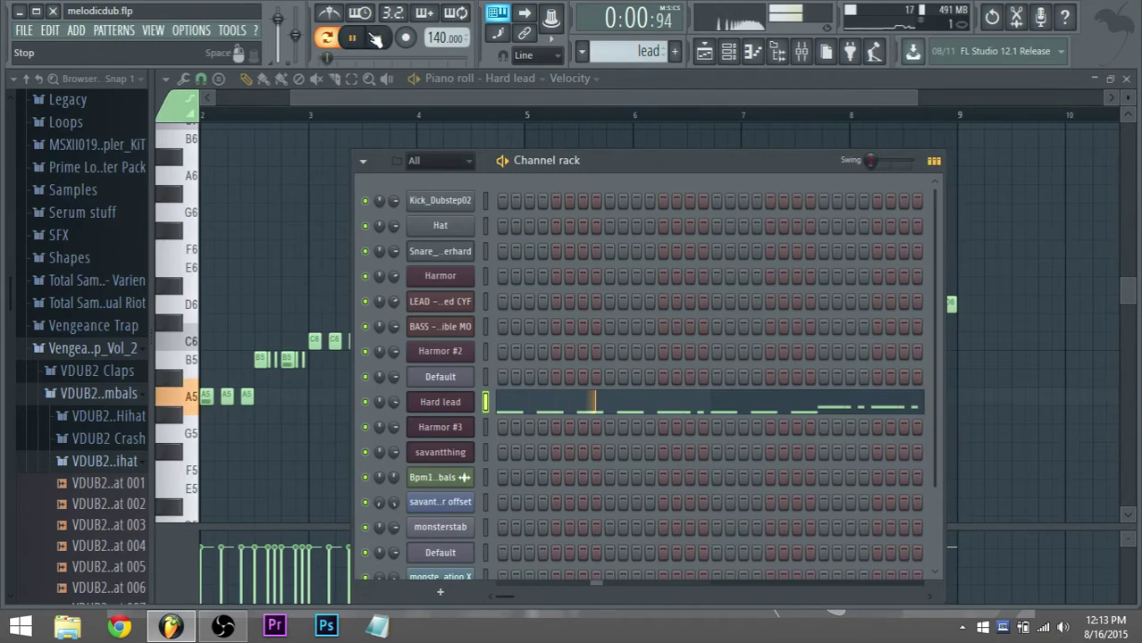
click(378, 38)
click(704, 51)
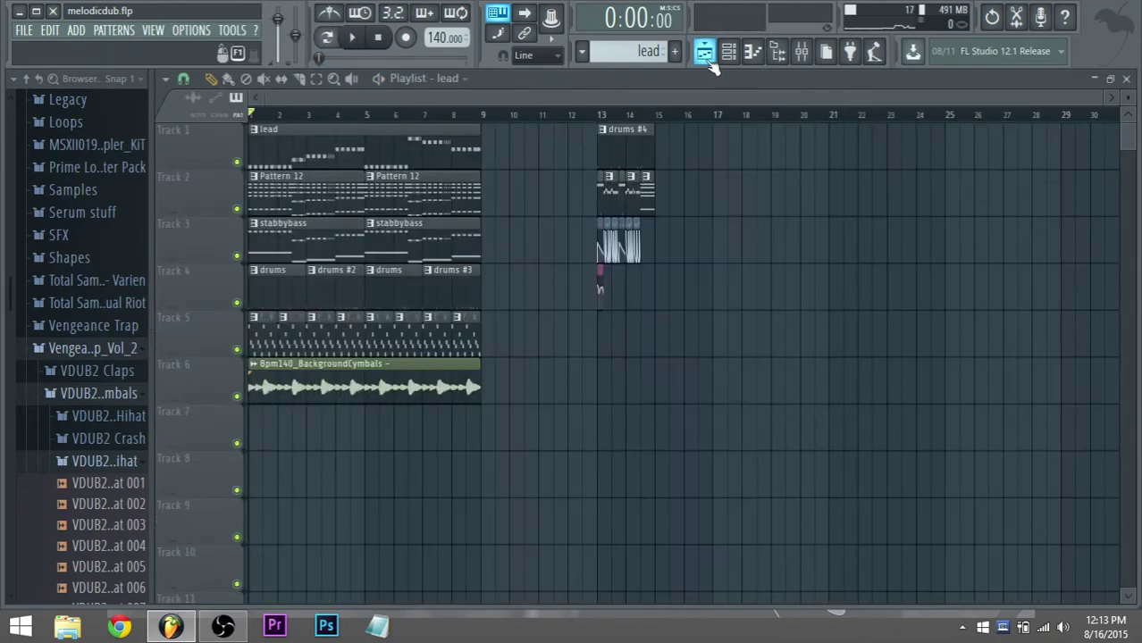
Check the drums mixer track's Maximus during playback and lower the Snare_Dubstep_superhard track's volume to 86% (-3.2 dB).
click(801, 51)
click(323, 253)
click(272, 266)
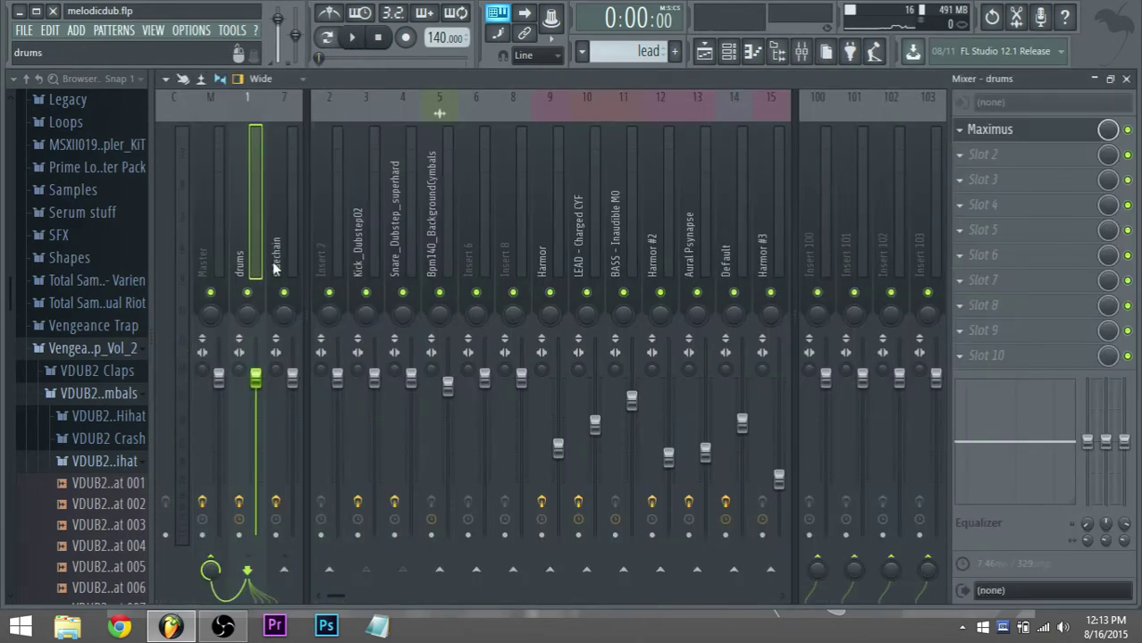
click(993, 131)
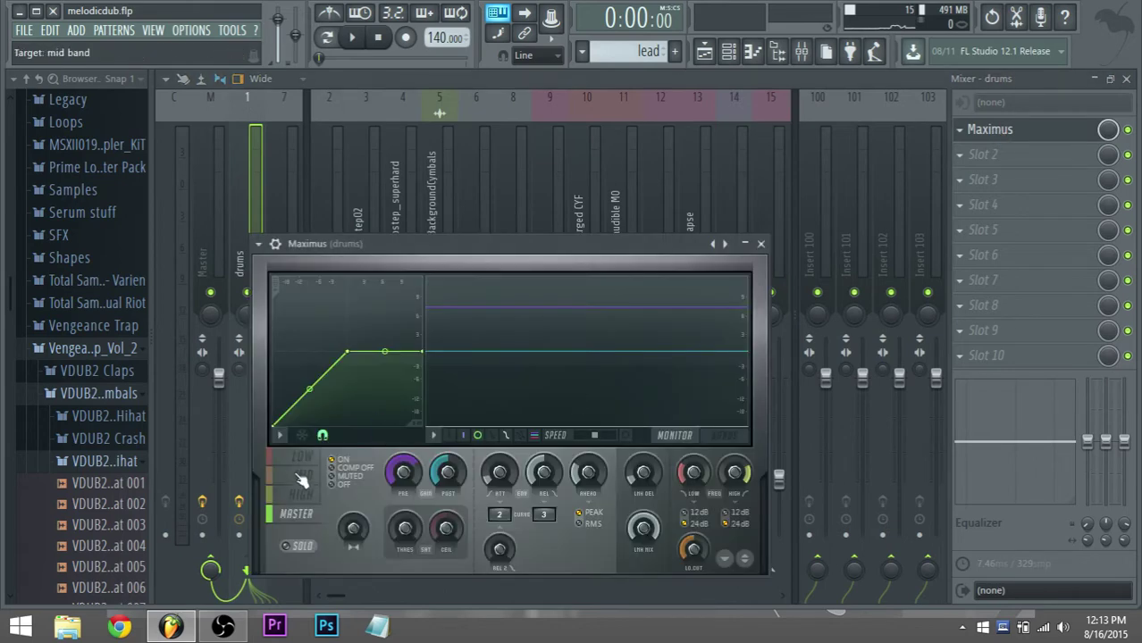
key(space)
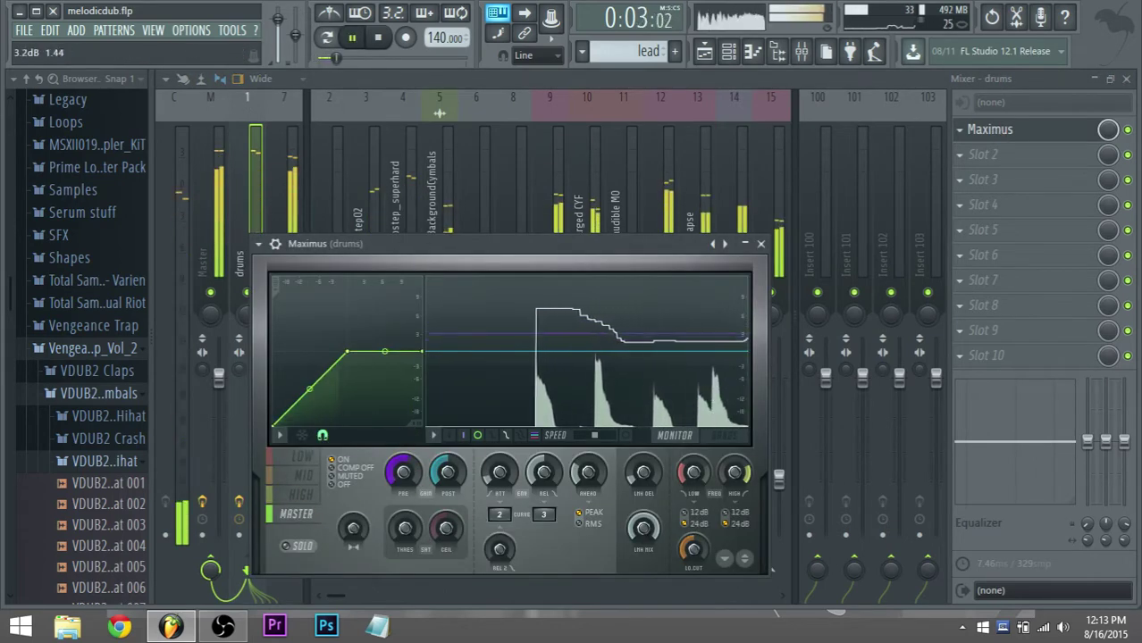
key(Escape)
drag(410, 379, 414, 404)
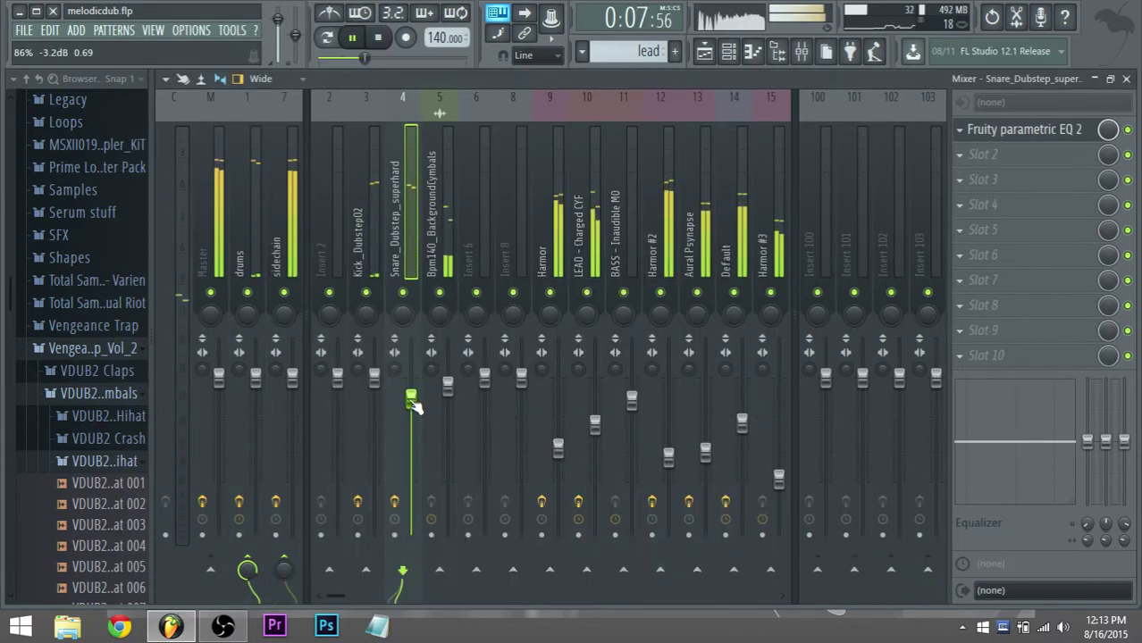
Solo the Harmor mixer track and then the LEAD - Charged CYF track to hear each one alone.
right_click(551, 293)
click(559, 261)
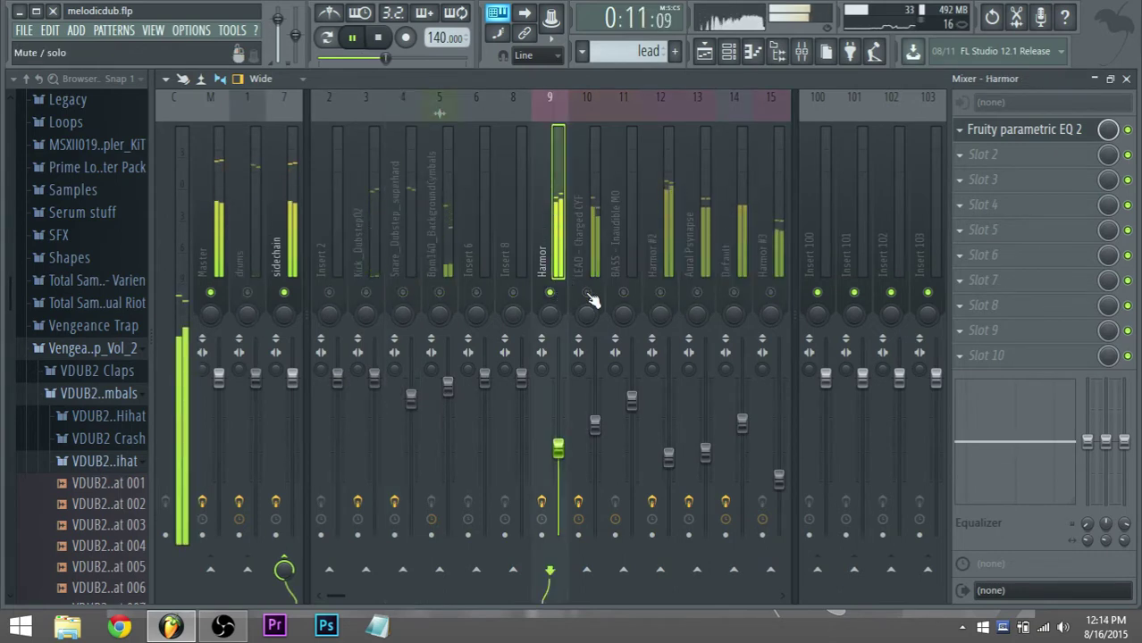
right_click(588, 295)
click(576, 251)
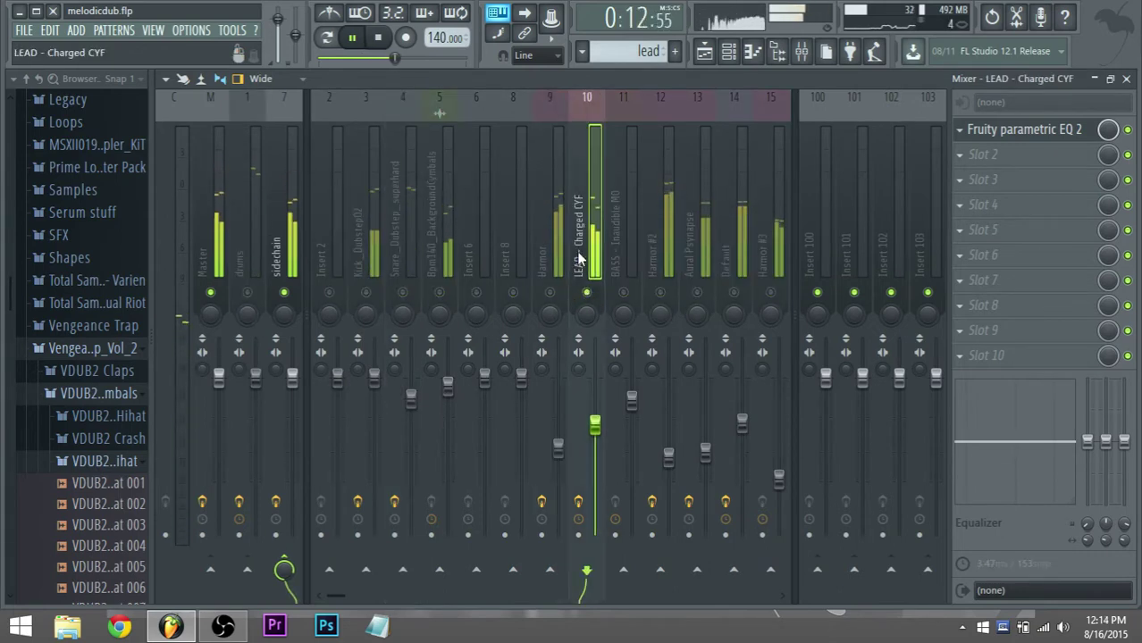
In the LEAD - Charged CYF track's parametric EQ, set band 6 to 5.8 dB at 12853 Hz and reduce band 5's cut.
click(998, 130)
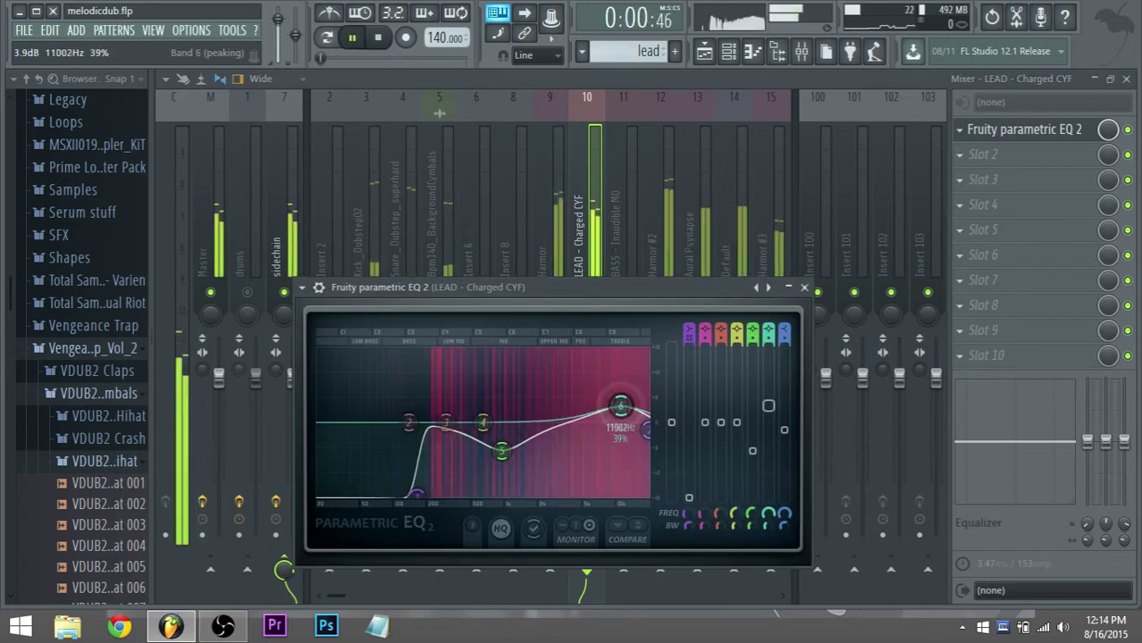
drag(620, 406, 636, 393)
mouse_move(502, 451)
mouse_down()
mouse_move(537, 439)
mouse_move(554, 451)
mouse_move(508, 441)
mouse_up()
drag(640, 393, 628, 398)
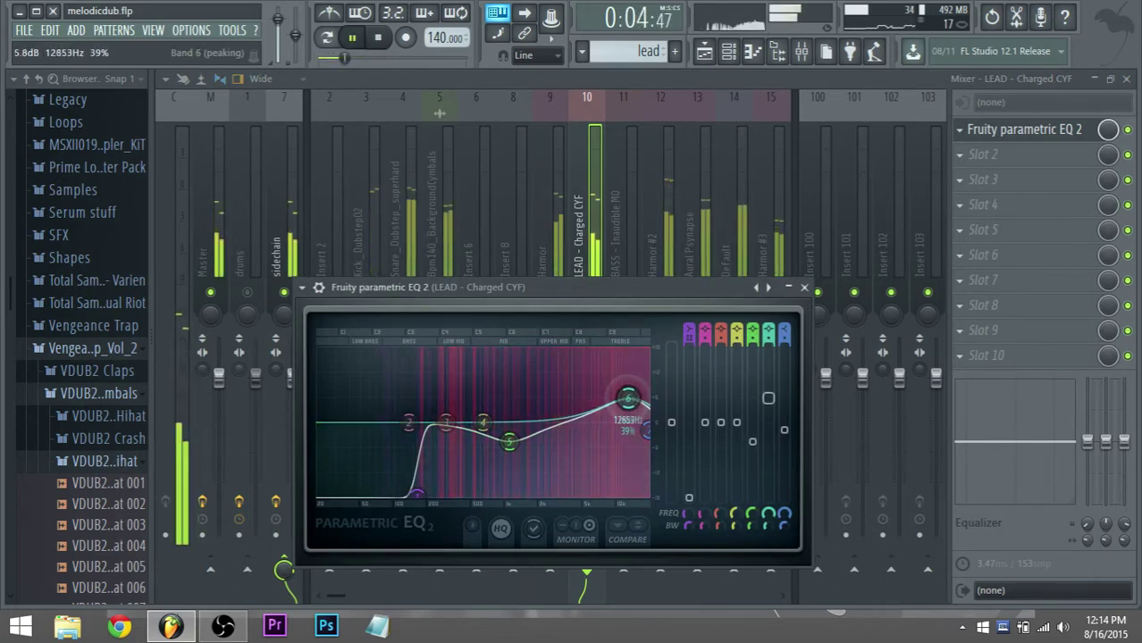
click(586, 319)
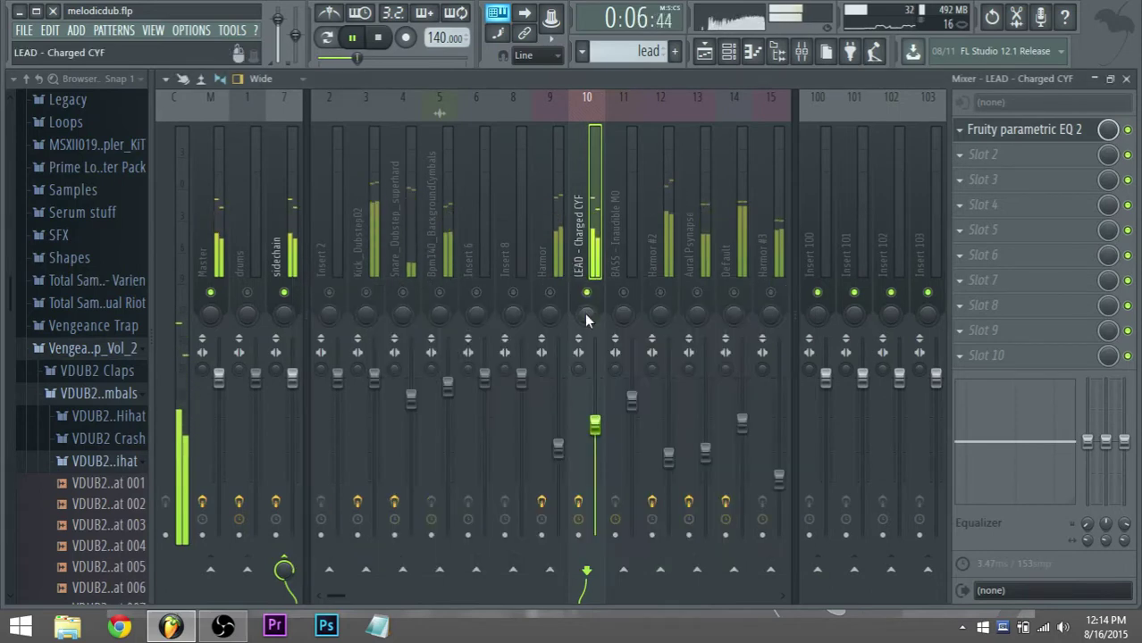
Compare the soloed Harmor track with the full mix and raise its volume slightly.
right_click(587, 294)
right_click(551, 292)
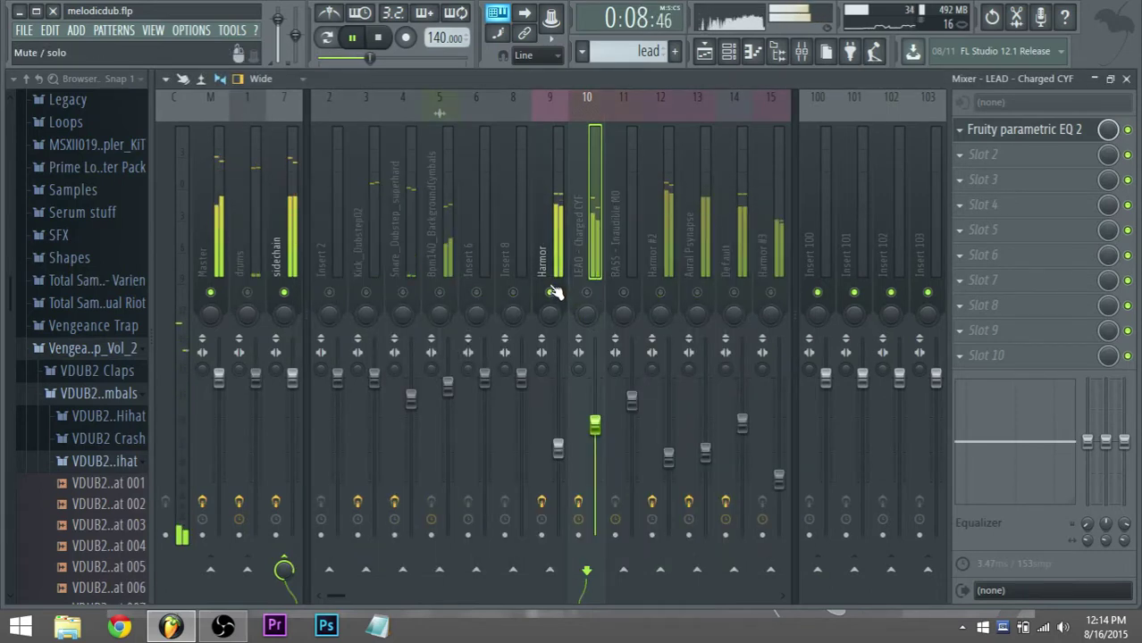
right_click(554, 293)
click(555, 272)
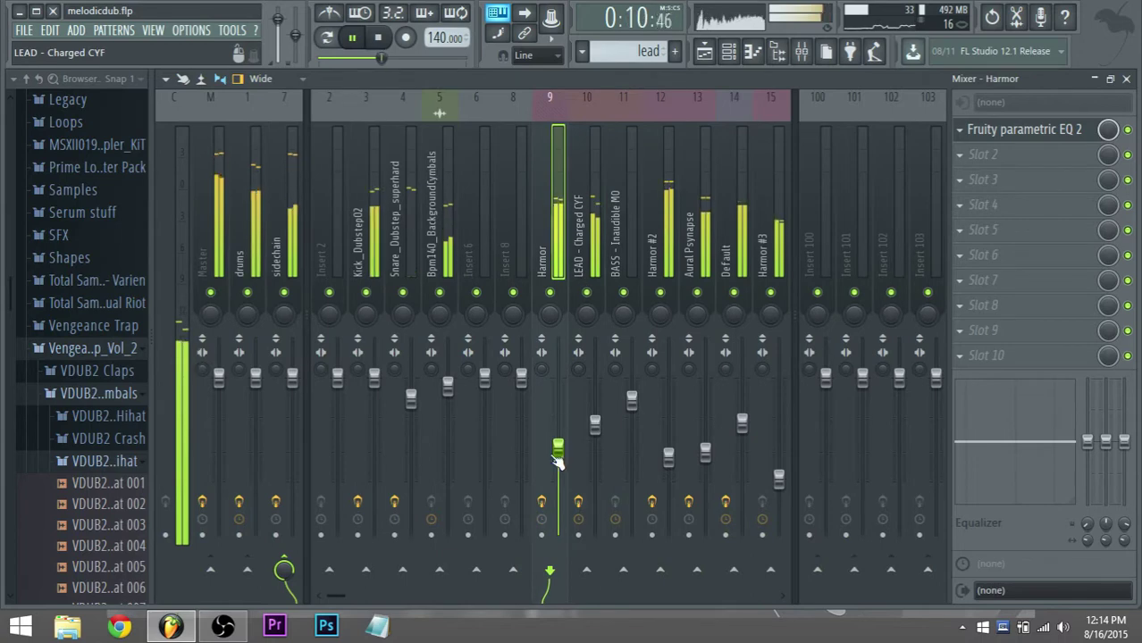
click(599, 432)
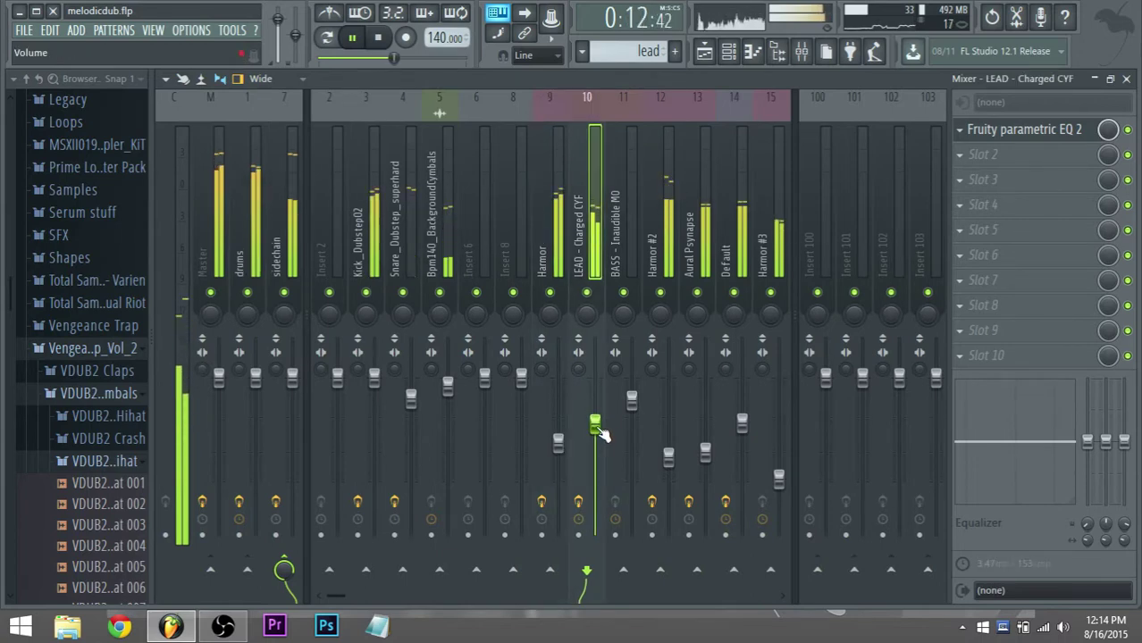
Solo the Aural Psynapse track and then the Harmor #2 track, and restore the full mix for playback.
click(705, 451)
scroll(681, 290, right, 3)
key(space)
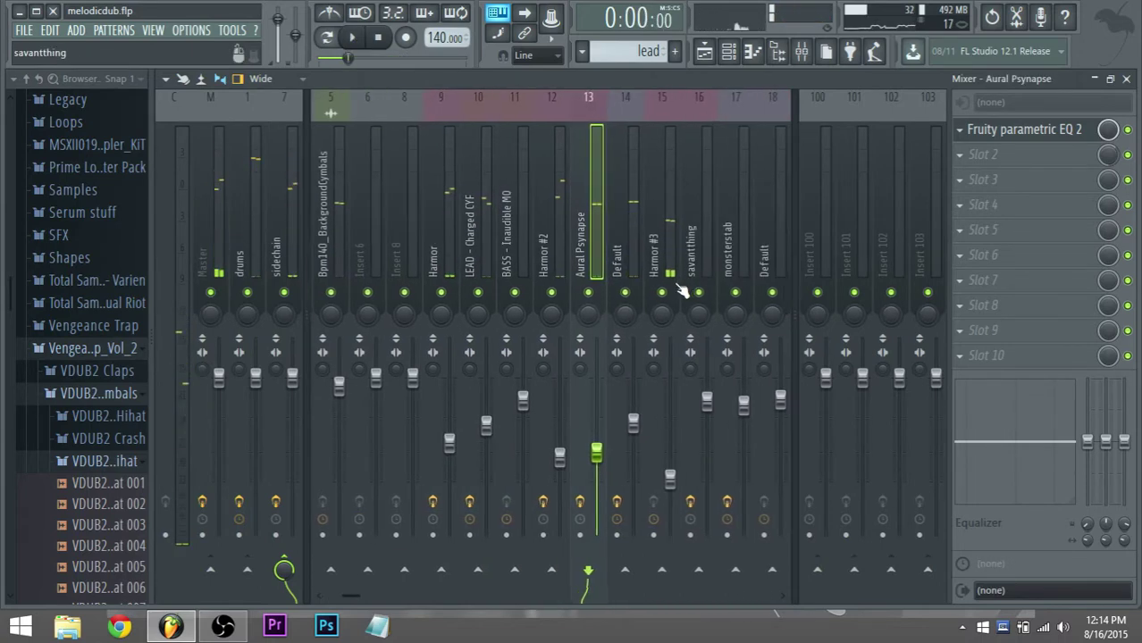
key(space)
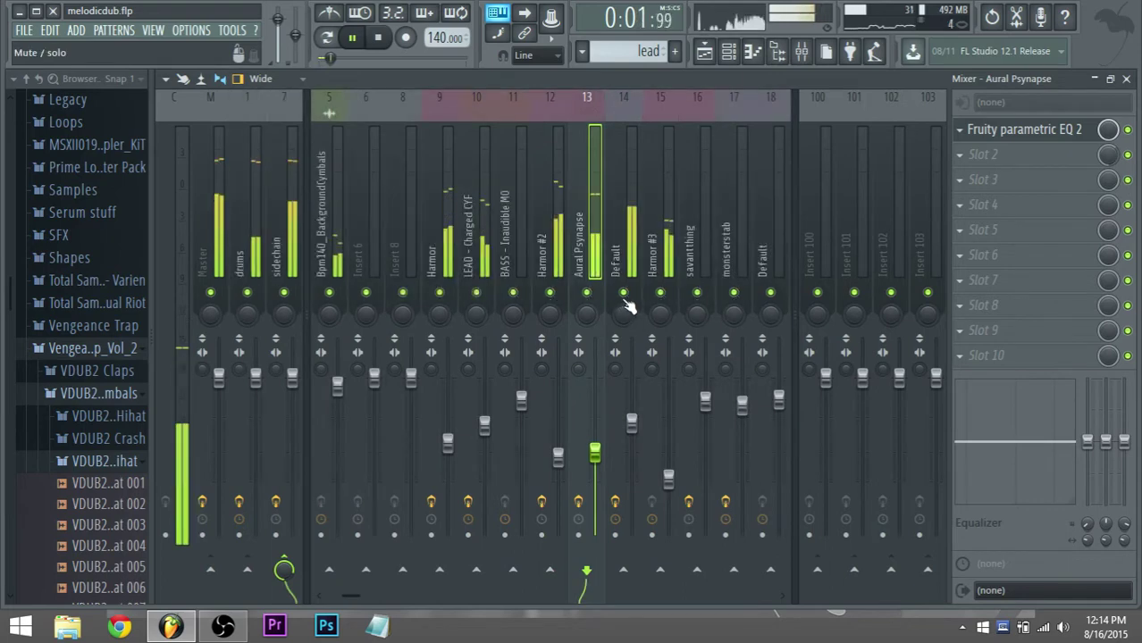
right_click(586, 293)
key(space)
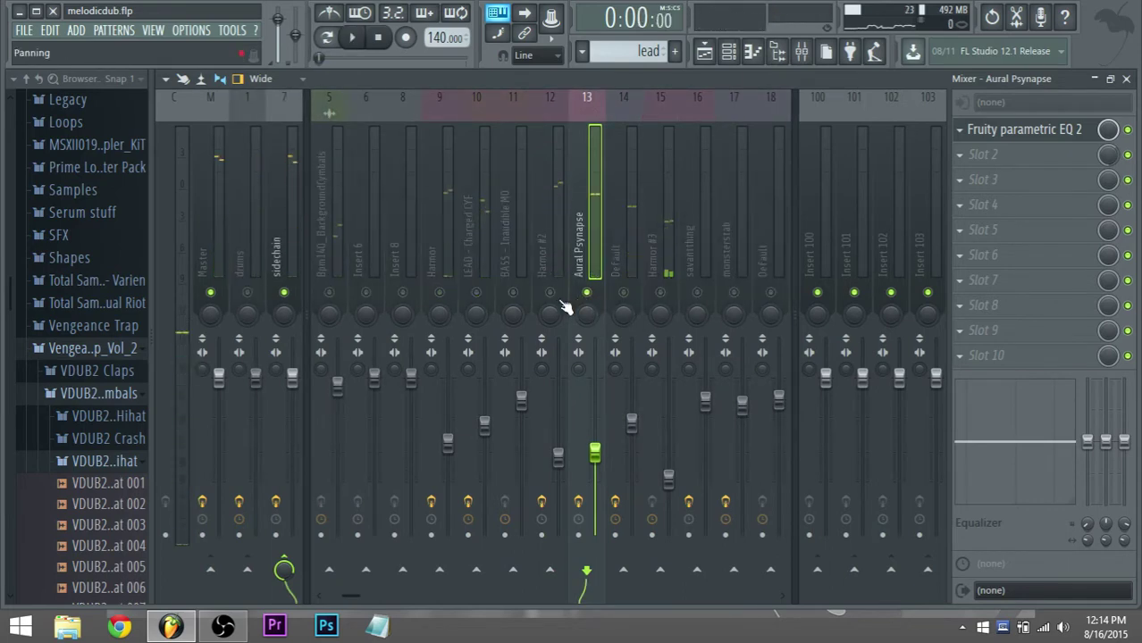
right_click(549, 293)
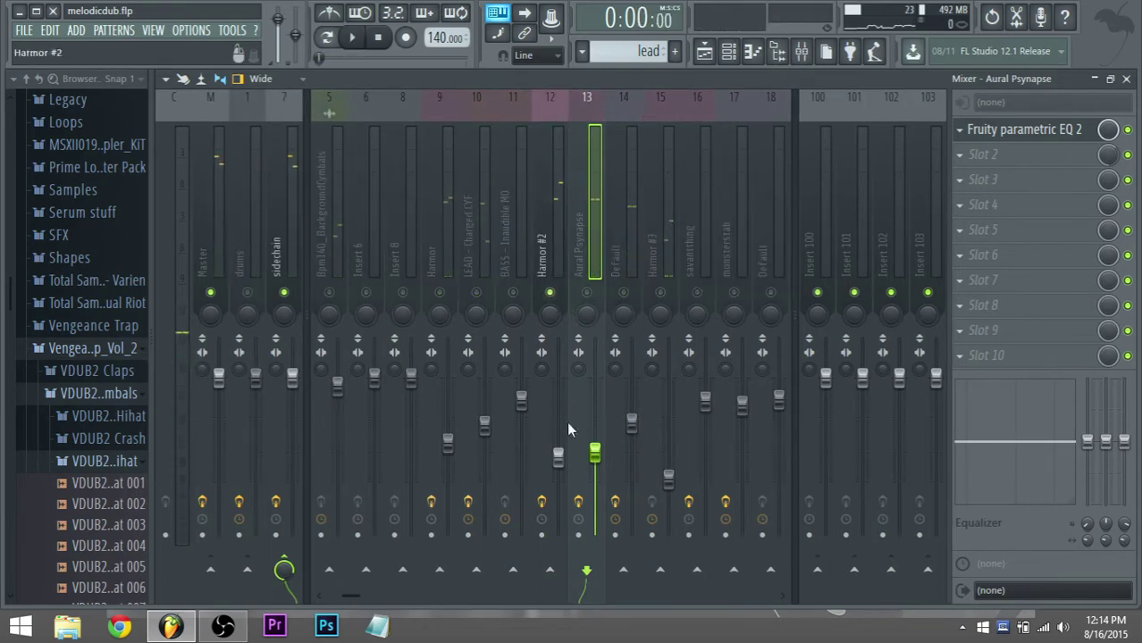
right_click(549, 293)
key(space)
In Harmor #2's parametric EQ, move band 4 to about 649 Hz, lower bands 3 and 5, and shift bands 6 and 7 into the treble.
click(554, 299)
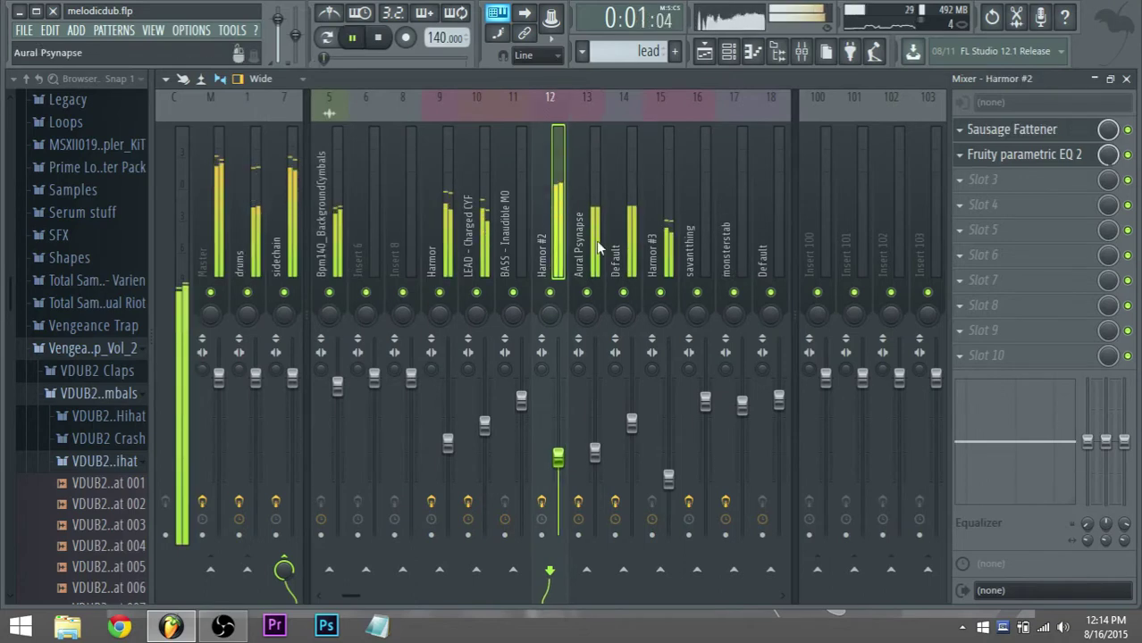
click(1038, 161)
drag(433, 324, 412, 376)
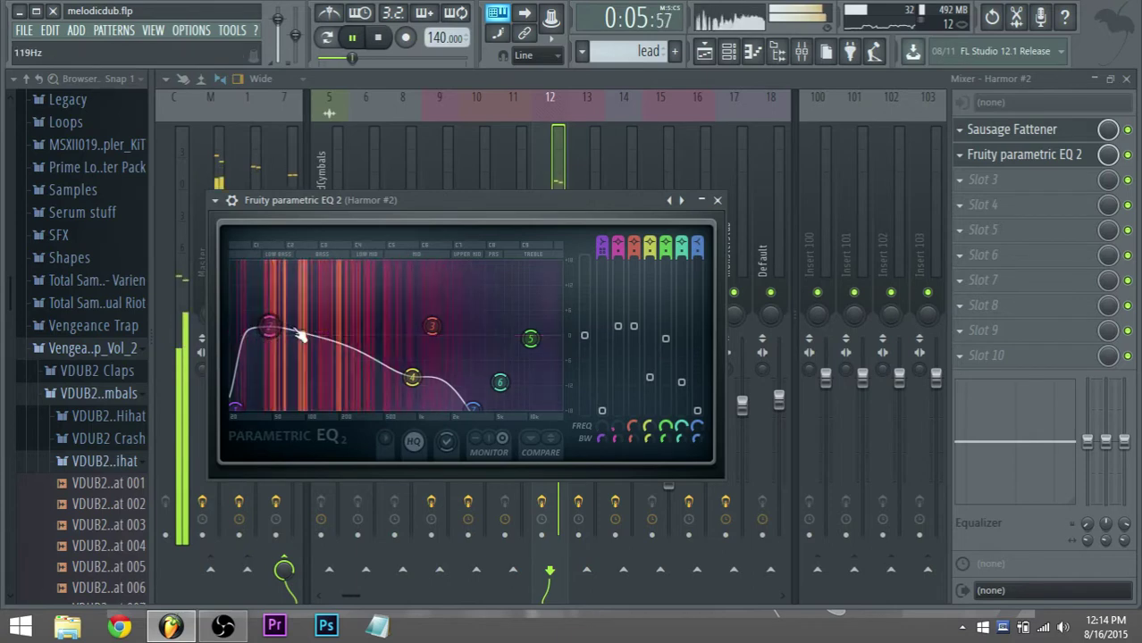
drag(531, 338, 410, 351)
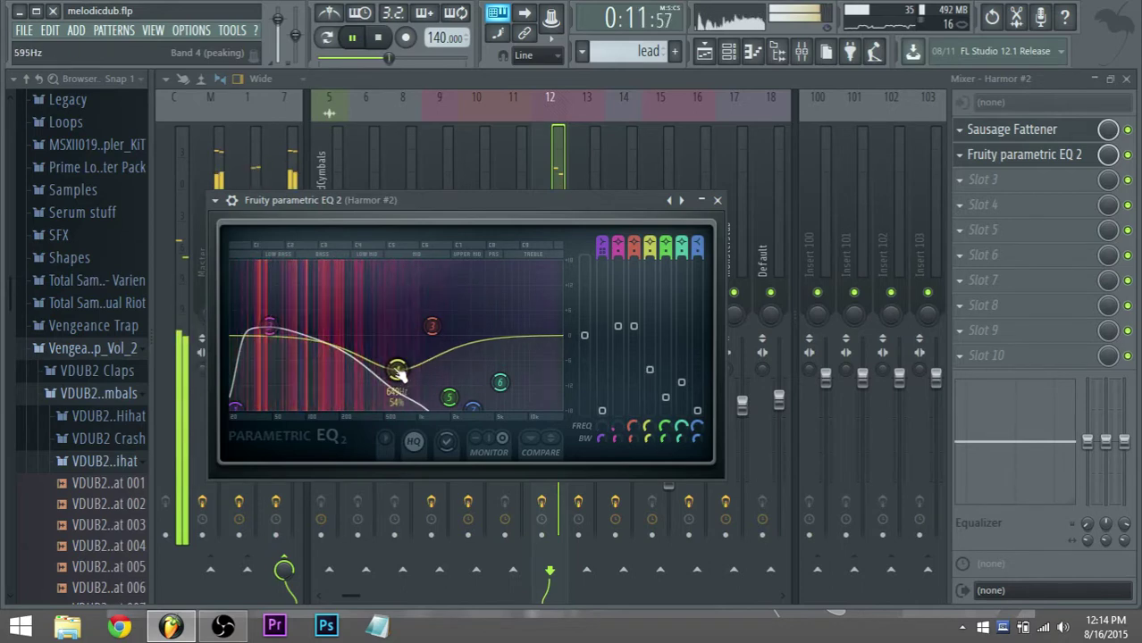
drag(499, 382, 551, 406)
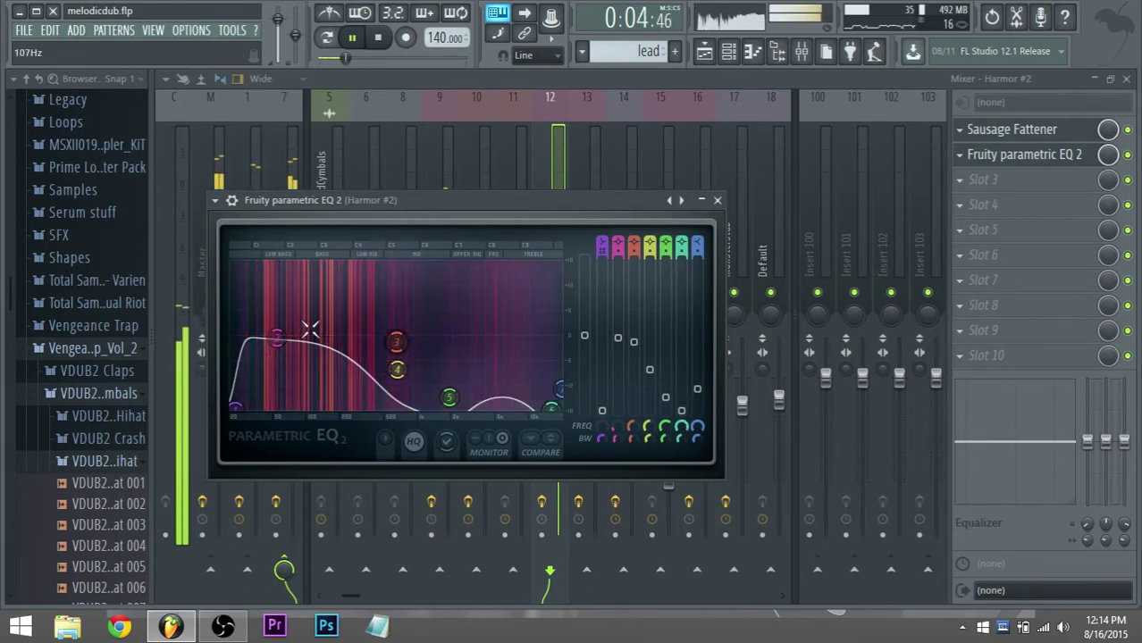
key(Escape)
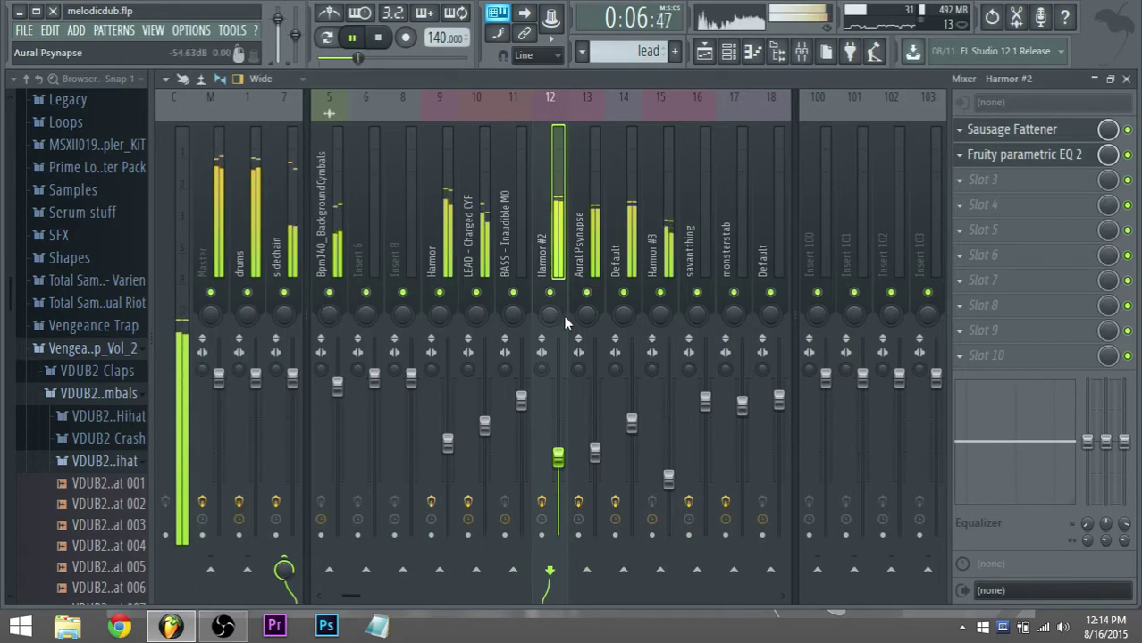
Lower the Harmor #3 track's volume slightly, return to the playlist and stop playback.
right_click(660, 292)
drag(668, 478, 668, 487)
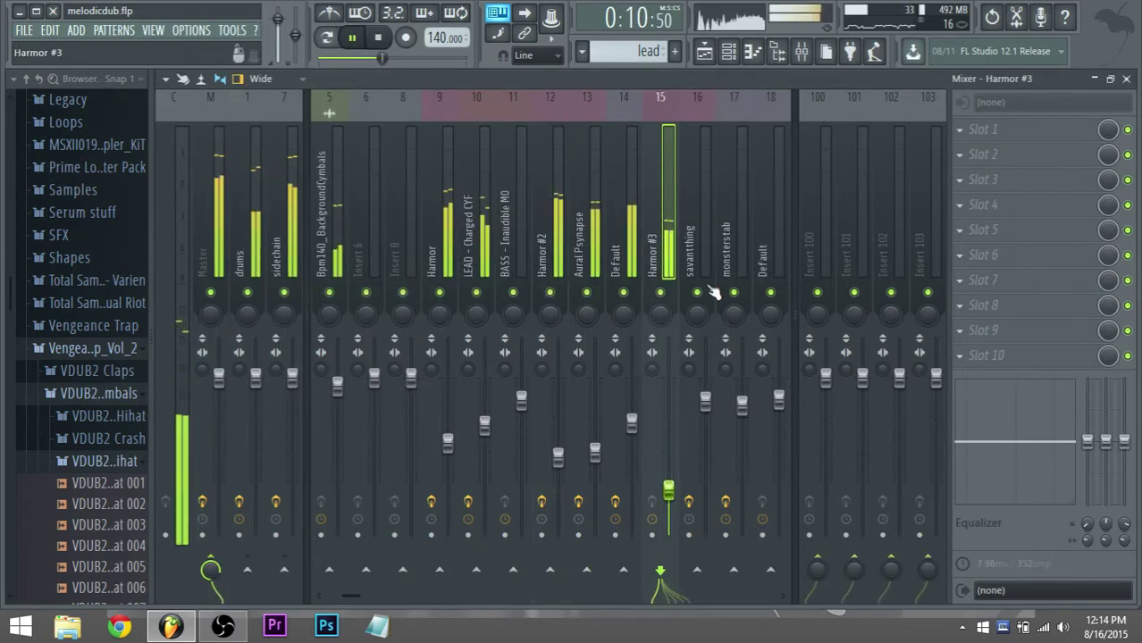
click(705, 51)
key(space)
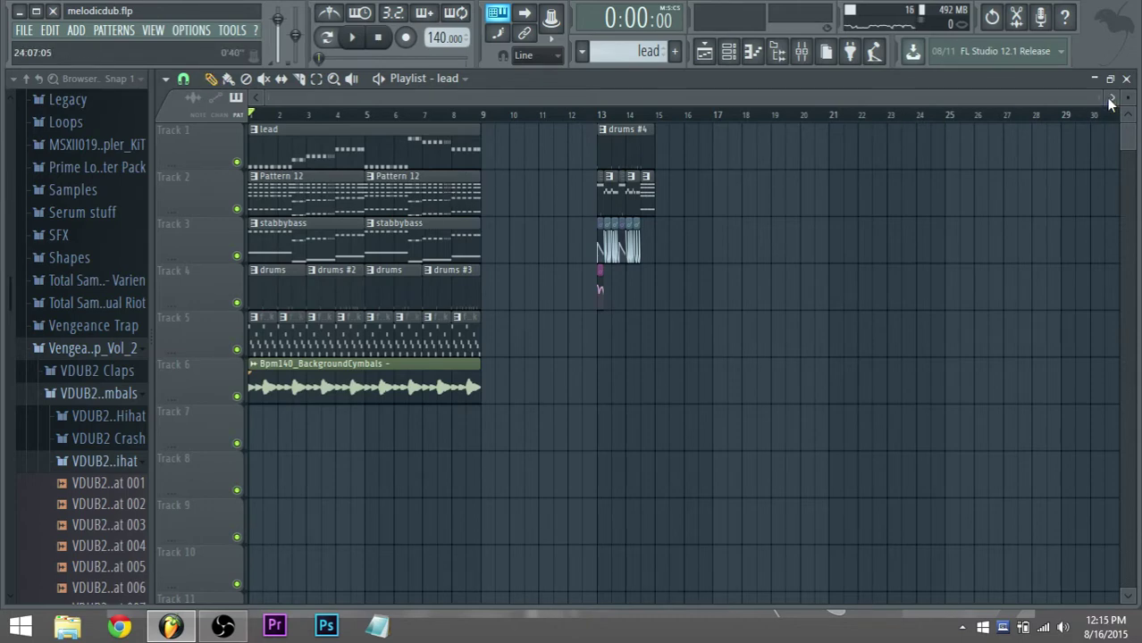
Play the playlist section beginning at bar 13 to hear the drop.
drag(681, 100, 762, 100)
click(541, 114)
key(space)
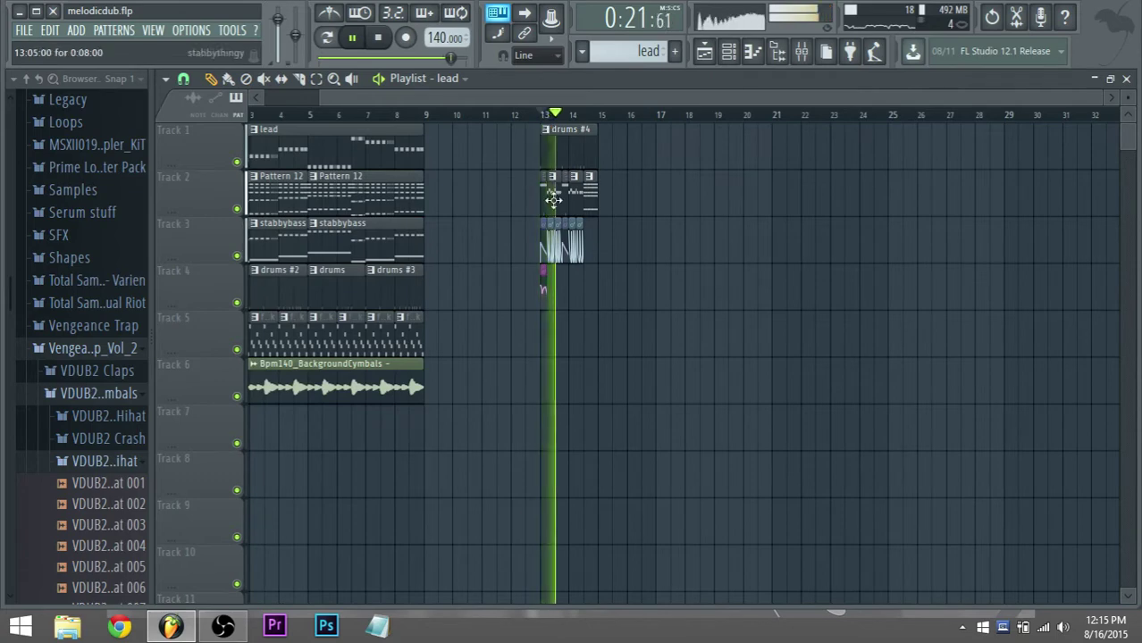
scroll(579, 109, up, 3)
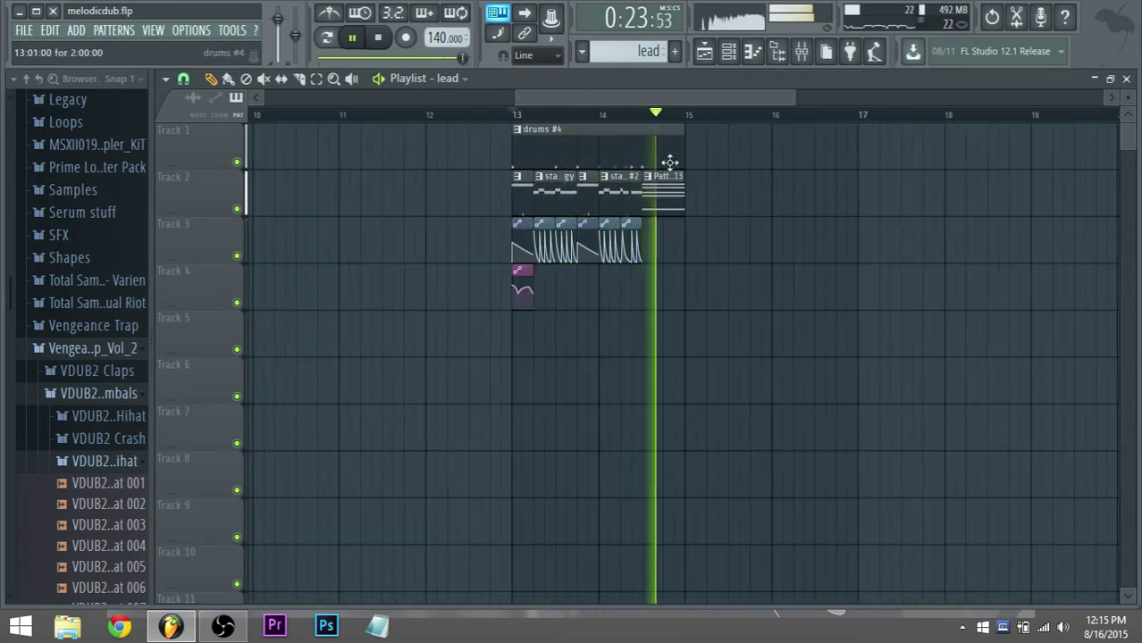
key(space)
Replay the start of bar 13 and examine the dropbass, stabbythingy and envelope clips up close.
scroll(443, 105, up, 2)
scroll(437, 123, up, 1)
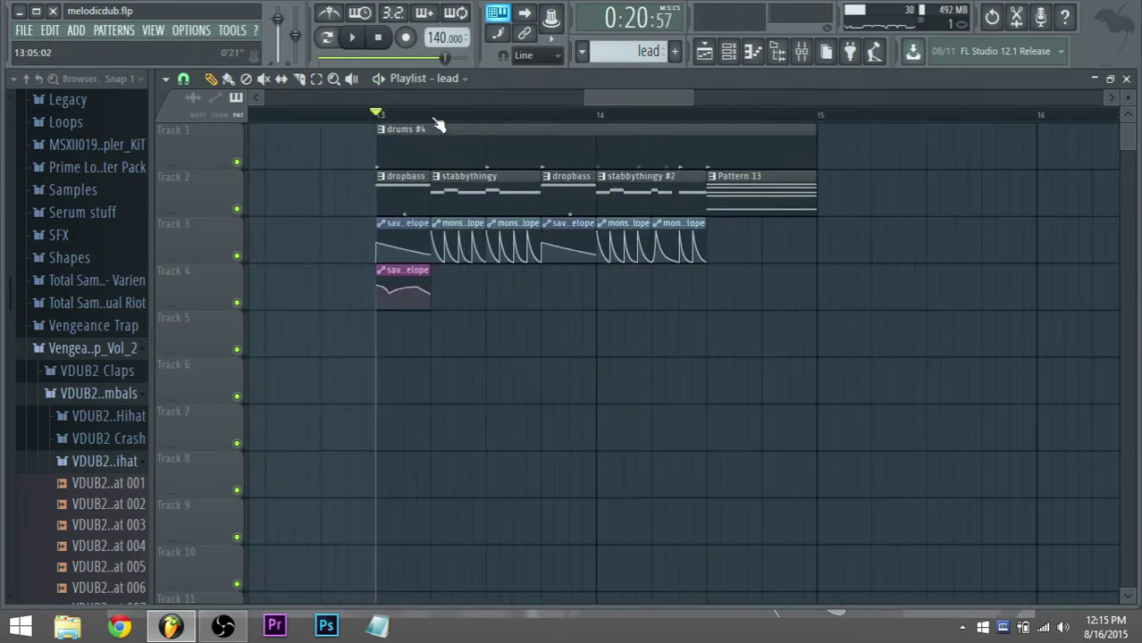
key(space)
key(space)
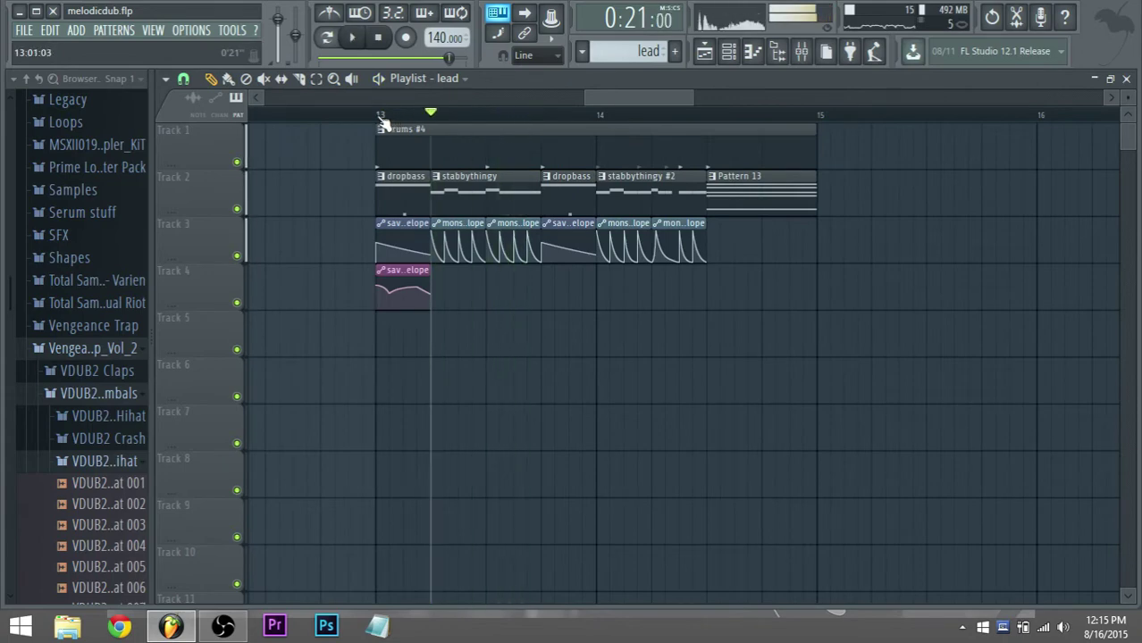
key(space)
scroll(394, 116, down, 2)
key(space)
drag(588, 97, 647, 122)
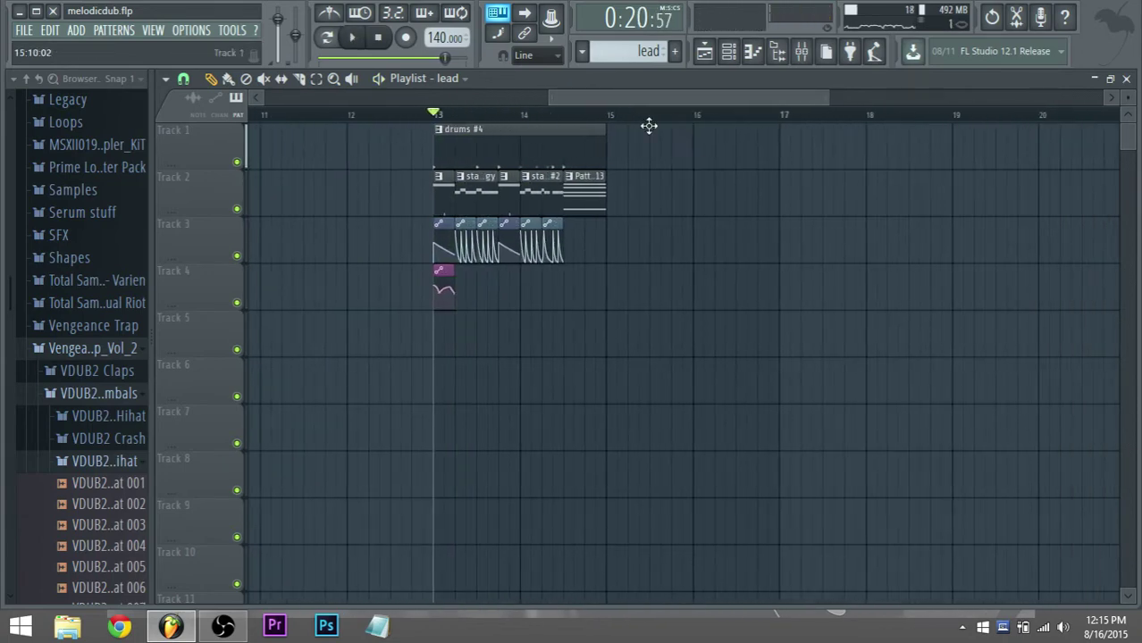
Place a stabbythingy clip at bar 15 on Track 2 and a monsterstab modulation envelope clip beneath it on Track 3.
scroll(647, 122, up, 2)
click(318, 188)
drag(550, 199, 523, 203)
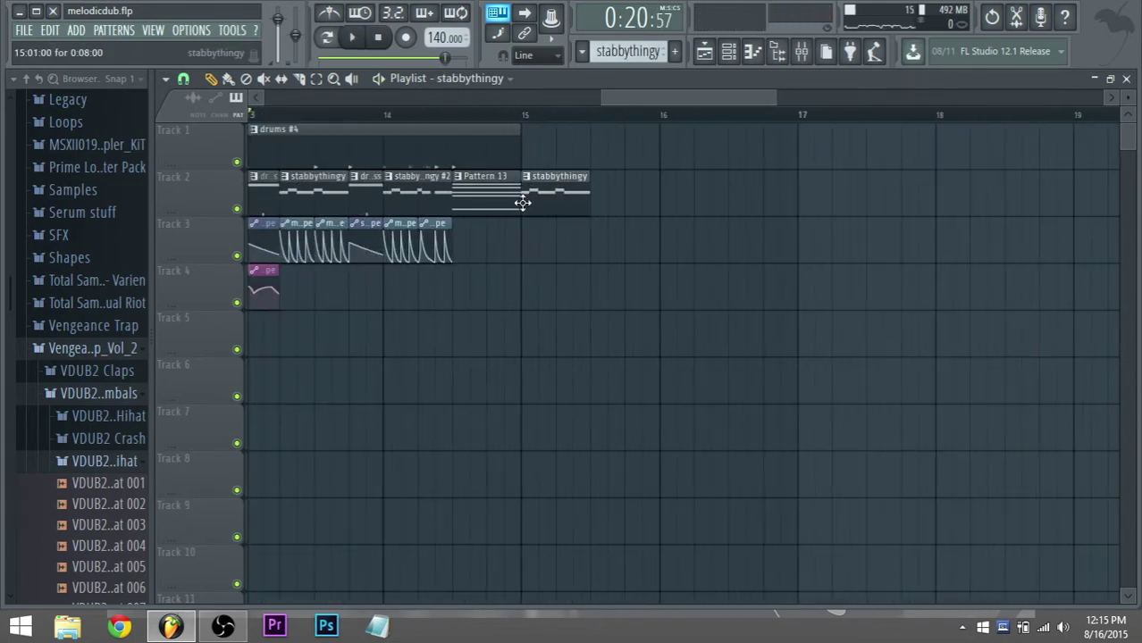
click(298, 226)
drag(581, 235, 529, 234)
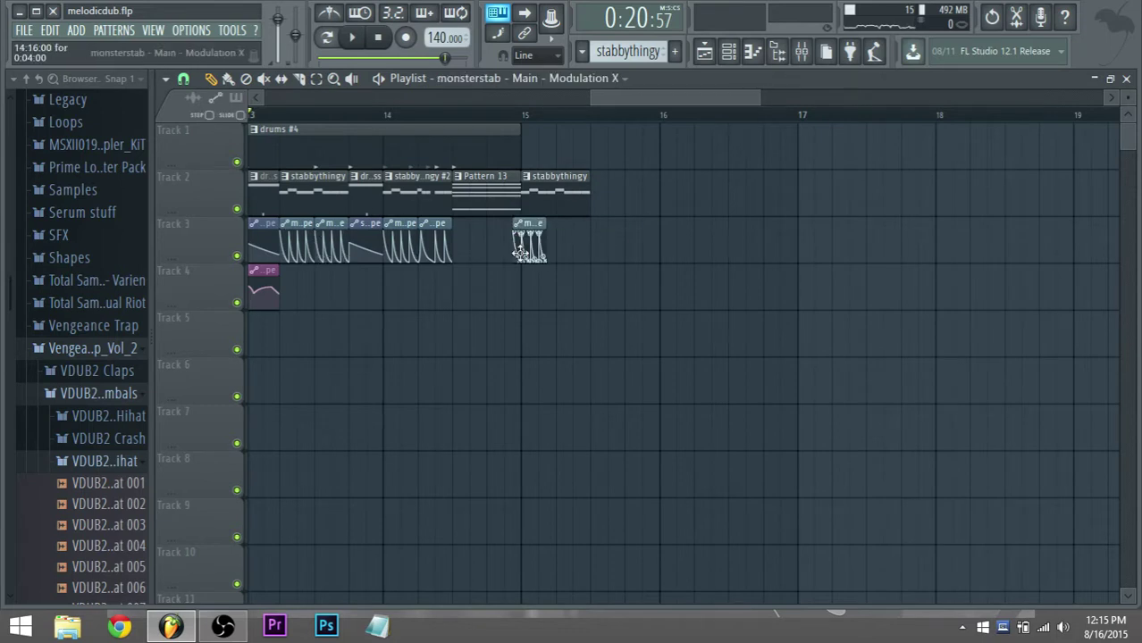
Make the stabbythingy clip at bar 15 unique and reduce its monsterstab notes to a single A1 at the start.
click(526, 177)
click(563, 261)
double_click(545, 208)
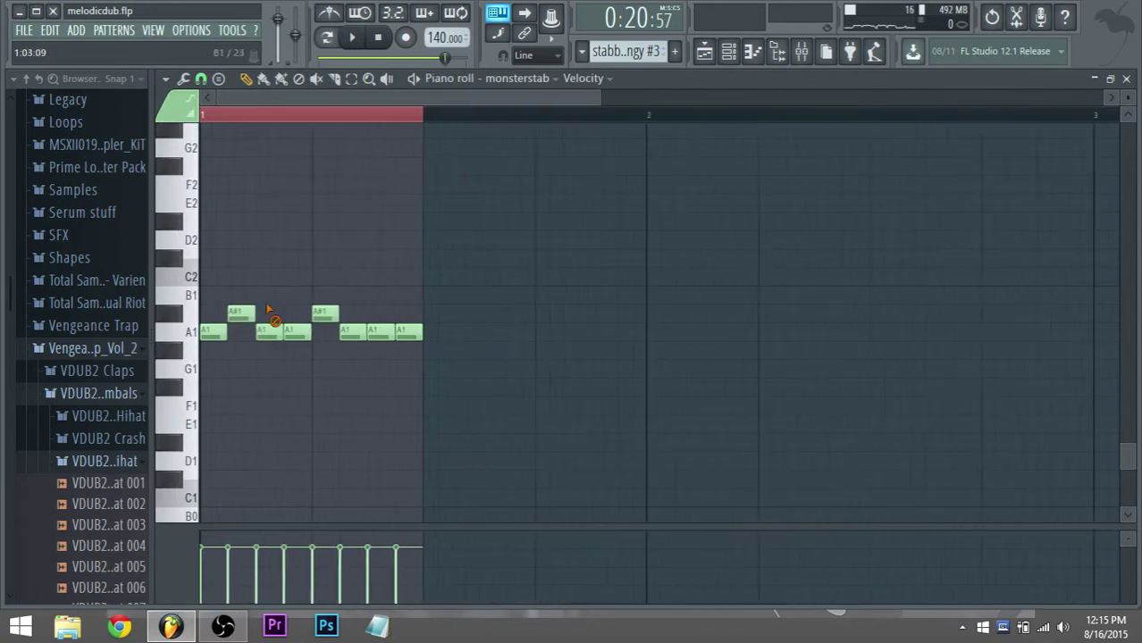
mouse_move(268, 309)
mouse_down()
mouse_move(268, 344)
mouse_move(388, 330)
mouse_up()
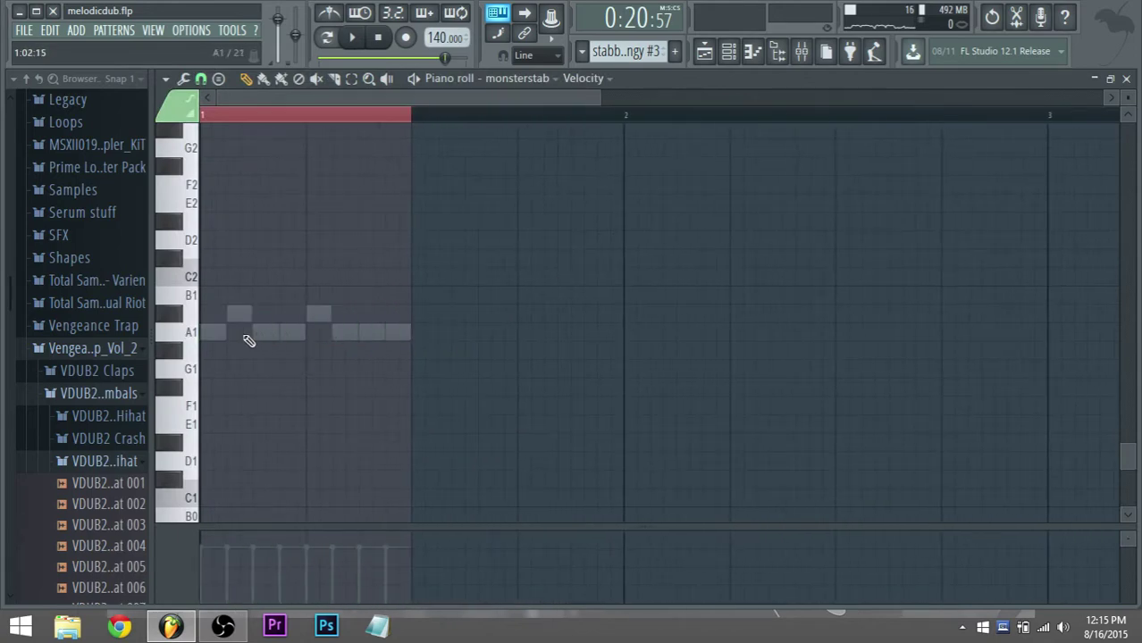
click(260, 337)
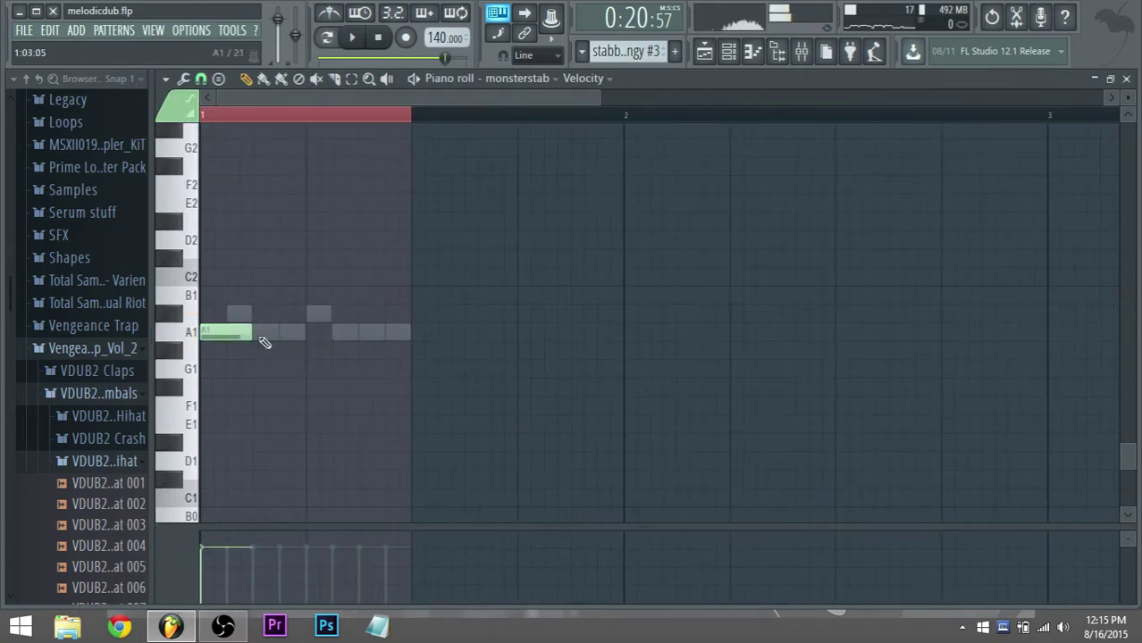
Delete all of the Default channel's notes from the stabbythingy #3 pattern.
click(736, 59)
click(503, 556)
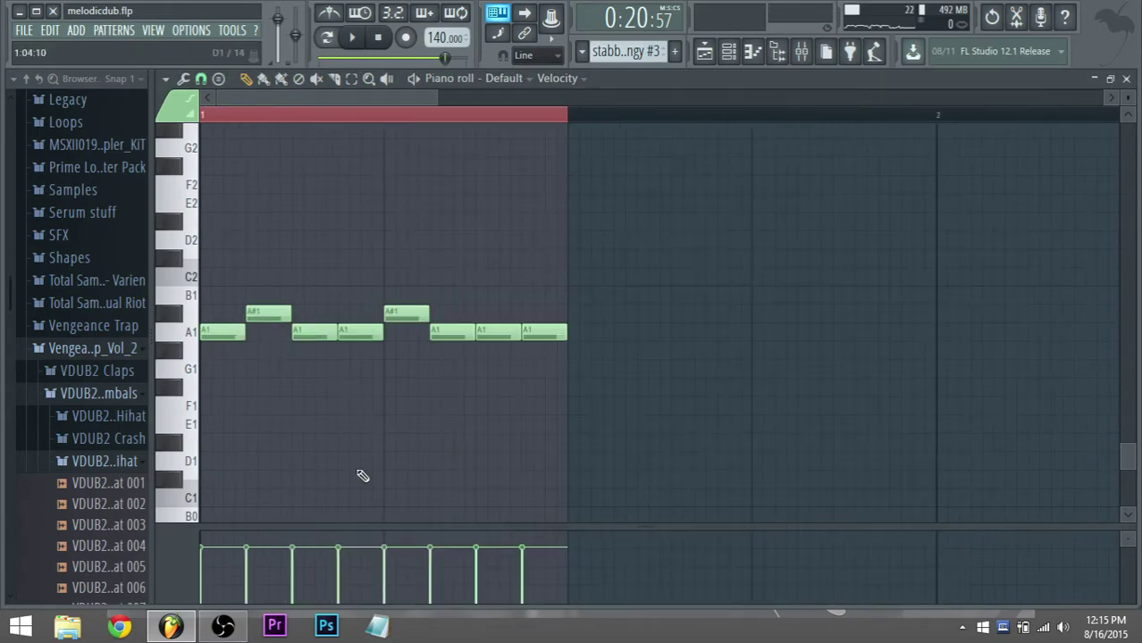
mouse_move(290, 326)
mouse_down()
mouse_move(361, 339)
mouse_move(399, 329)
mouse_move(497, 339)
mouse_up()
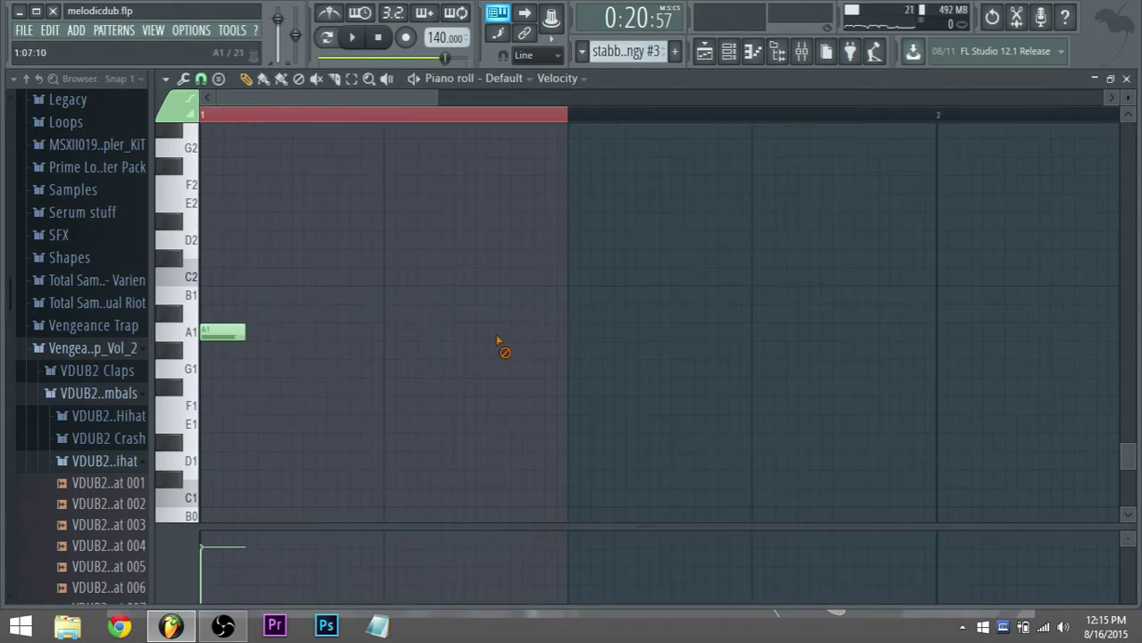
click(736, 53)
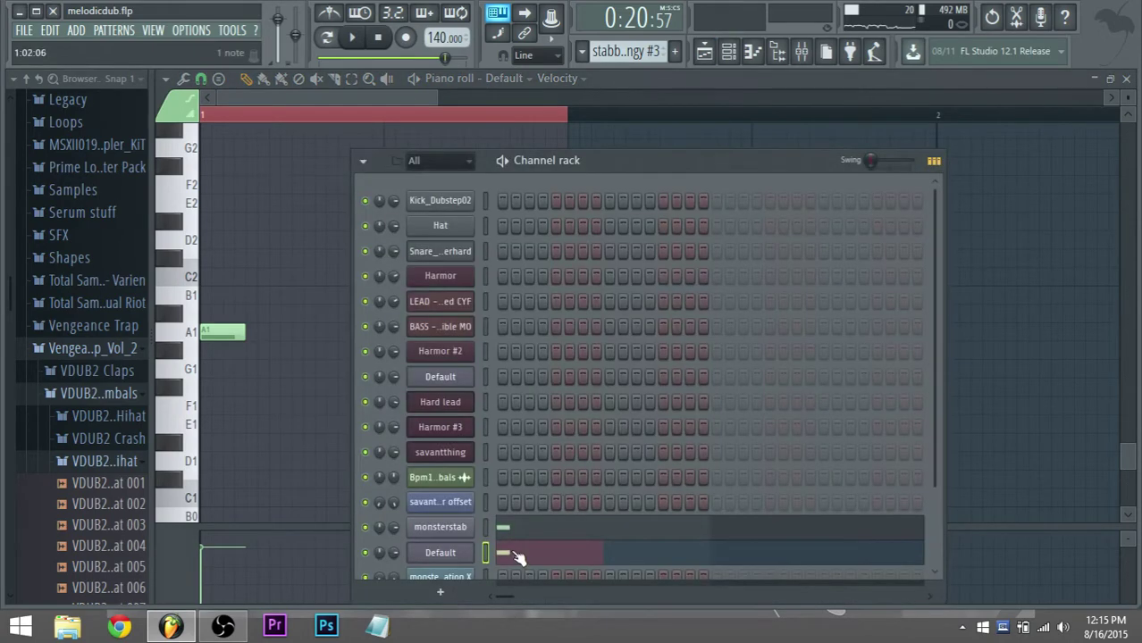
key(F6)
click(730, 54)
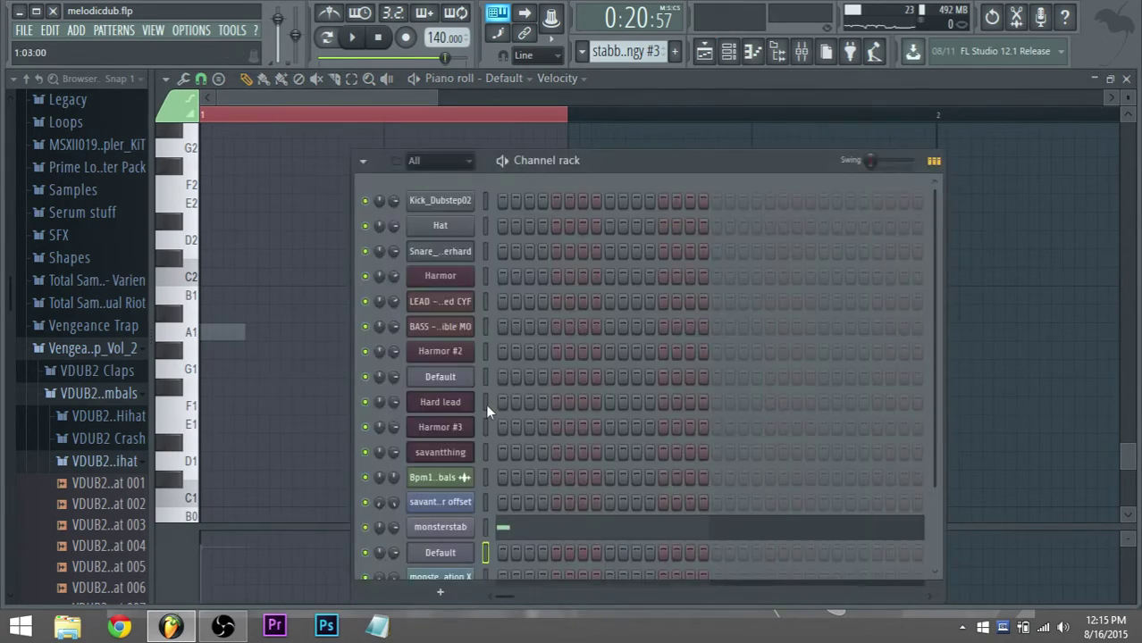
Audition the single A1 note in the monsterstab piano roll and return to the playlist.
click(529, 536)
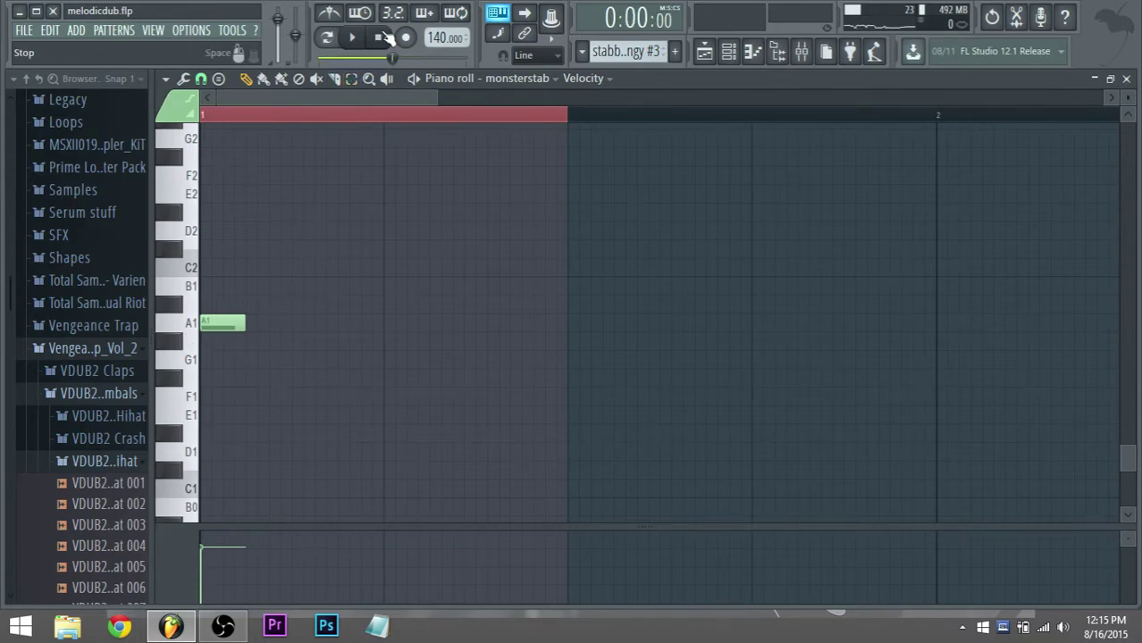
key(space)
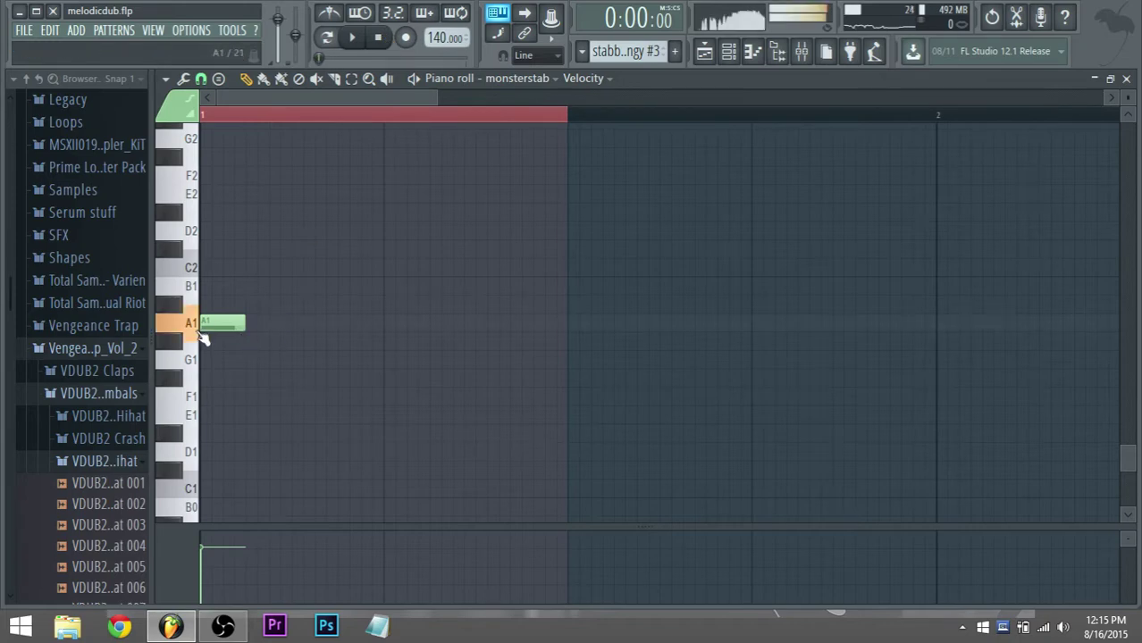
click(731, 52)
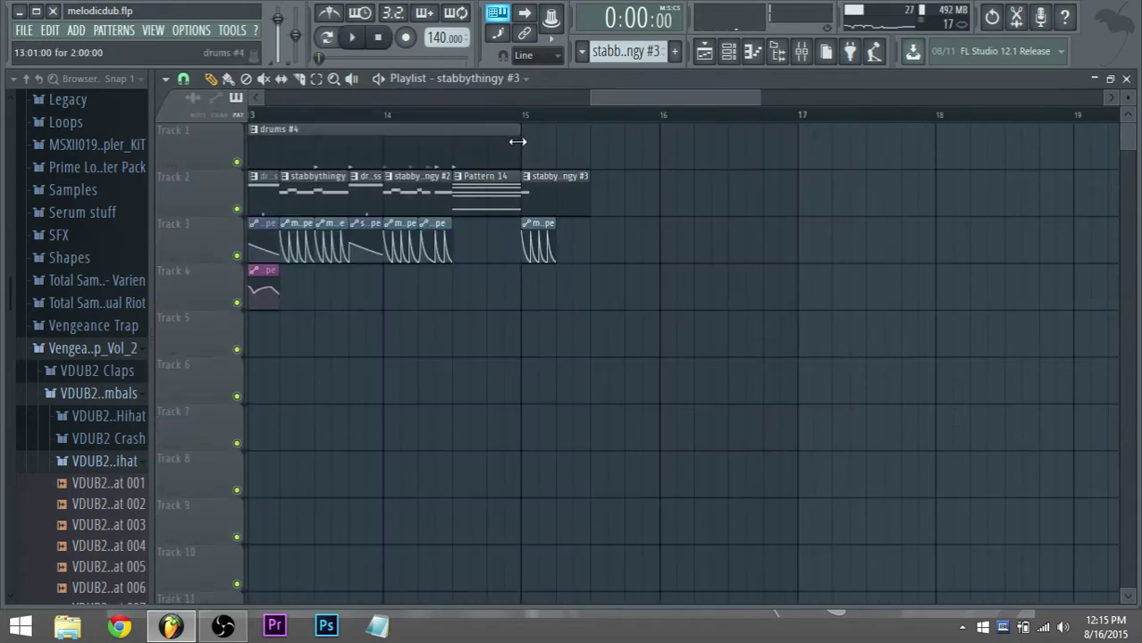
Make the monsterstab envelope clip at bar 15 unique and reshape its opening curve into two quicker decays.
scroll(536, 250, up, 2)
right_click(520, 233)
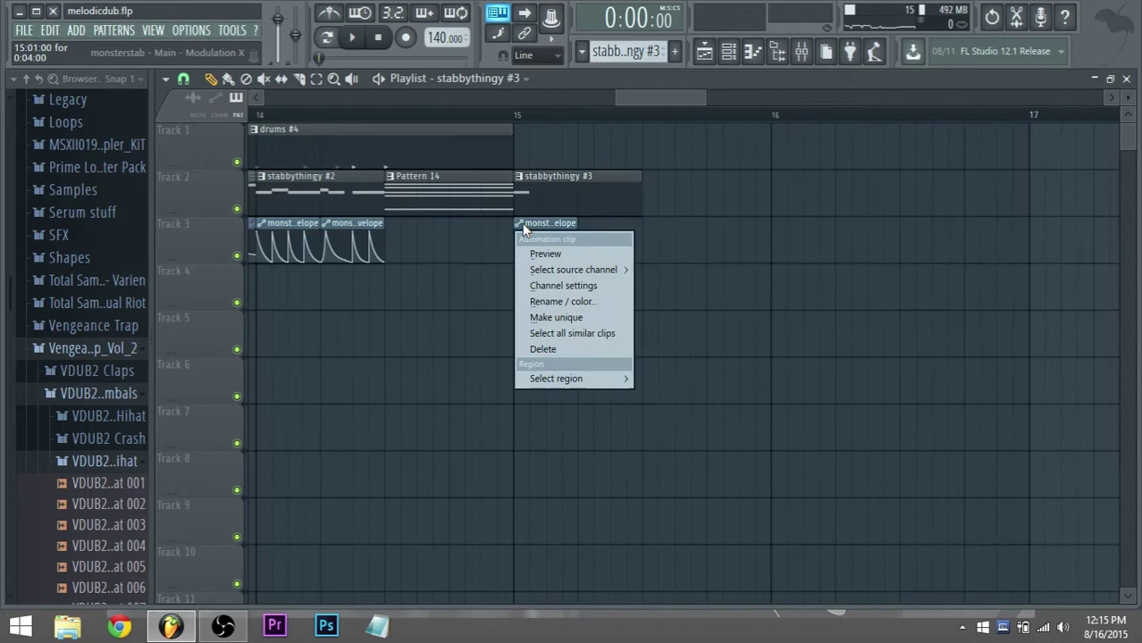
click(570, 318)
scroll(539, 271, up, 2)
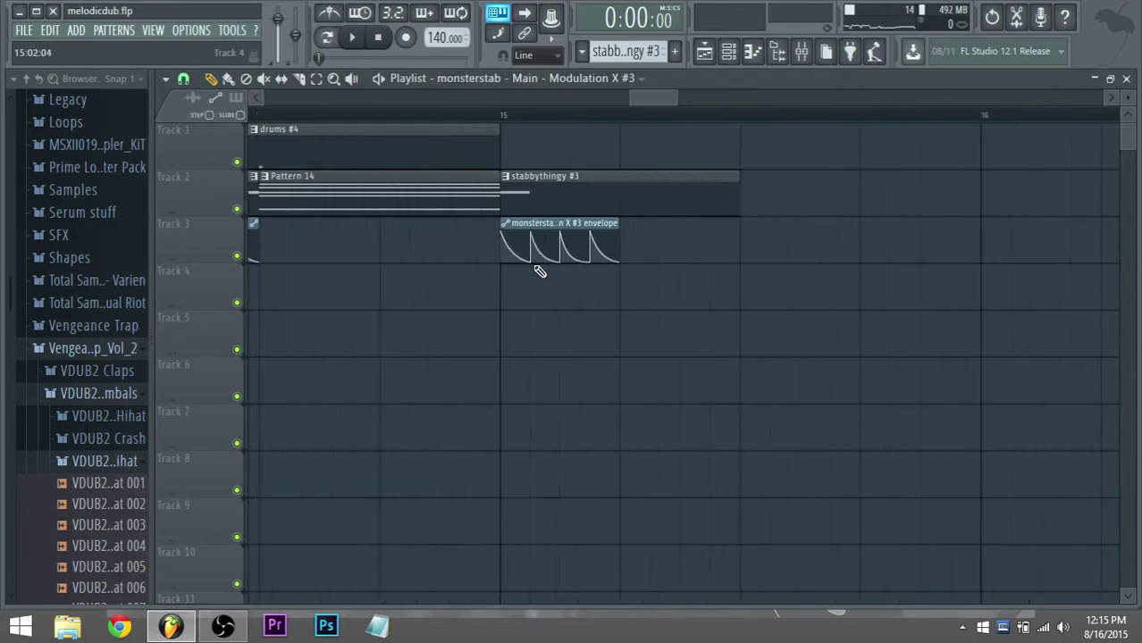
click(185, 79)
click(209, 231)
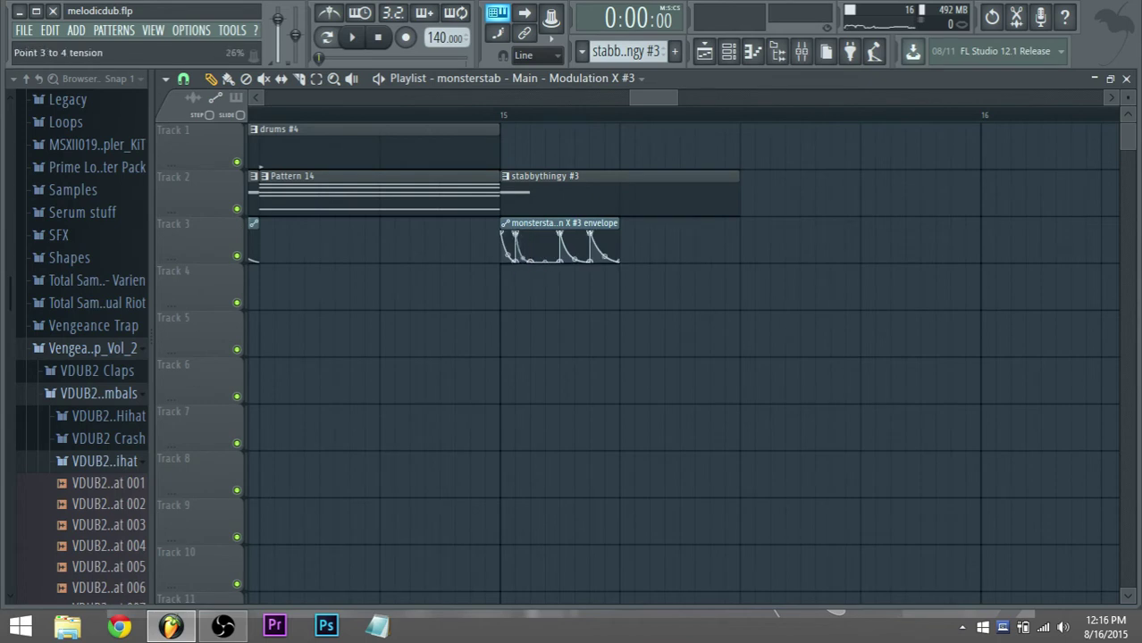
Lengthen the A1 note in stabbythingy #3 to four steps and play the playlist from bar 15.
double_click(520, 177)
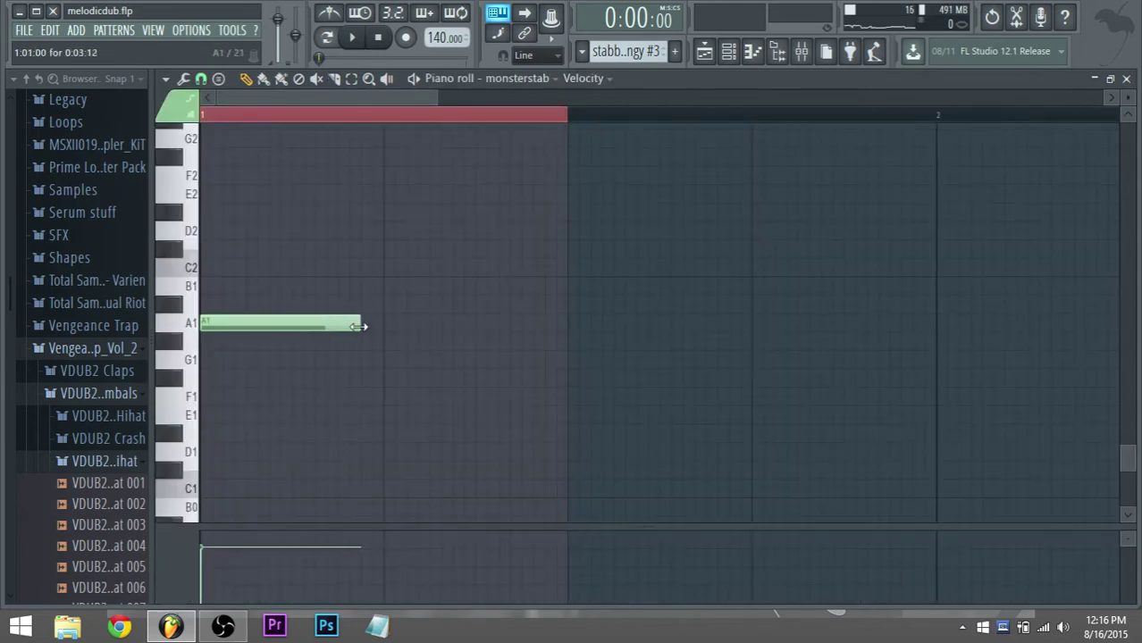
click(704, 51)
key(space)
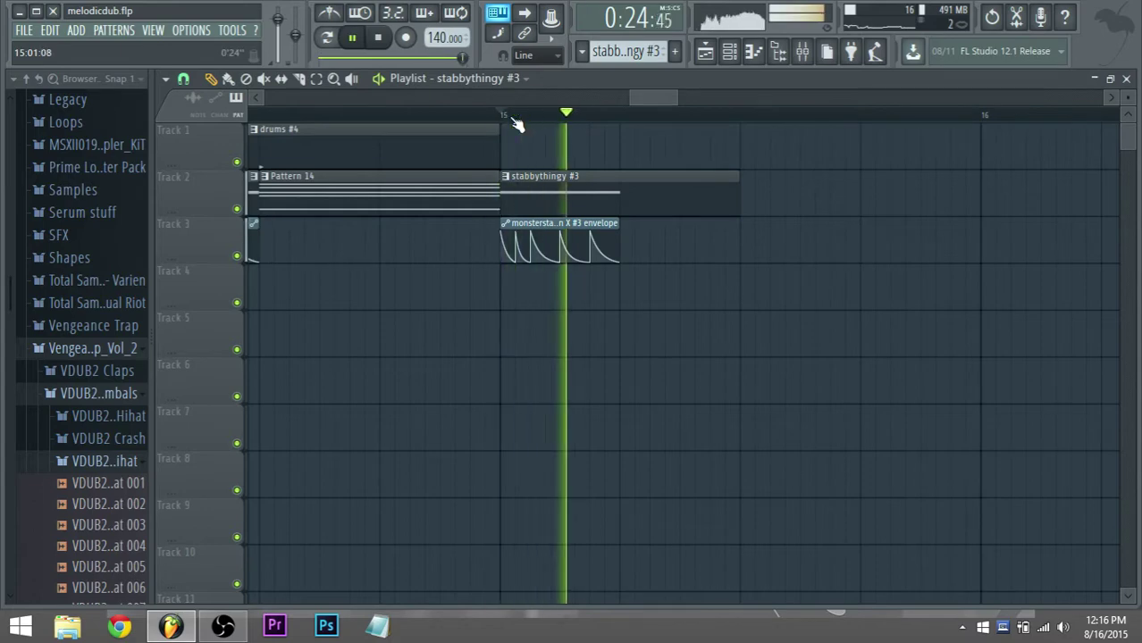
key(space)
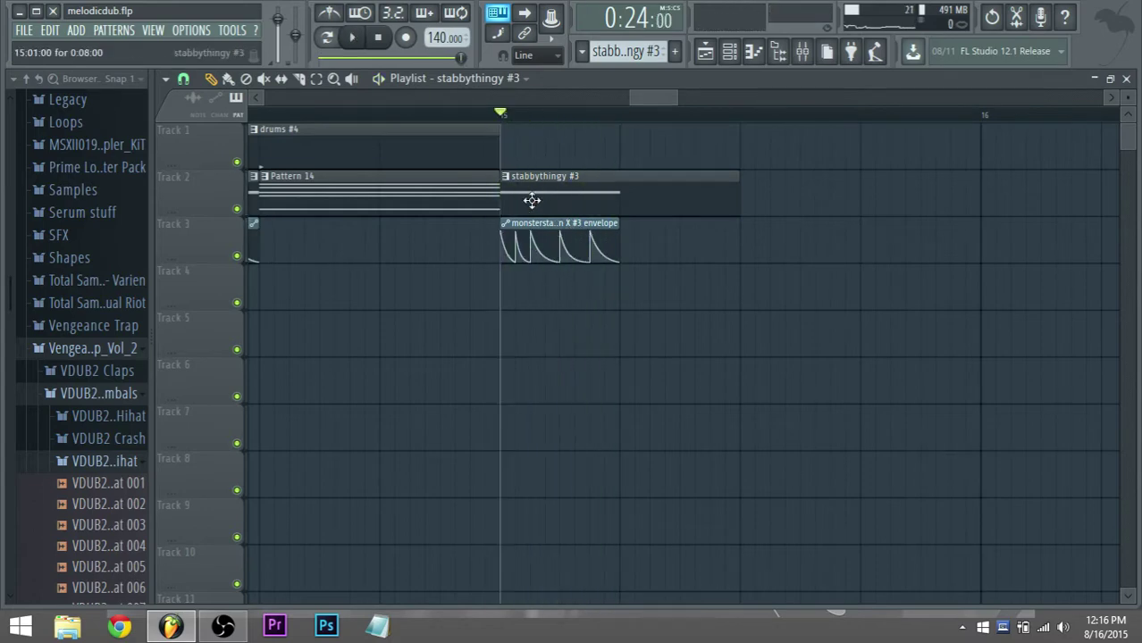
Shorten the stabbythingy #3 A1 note to two steps and trim its pattern and envelope clips in the playlist to match.
double_click(532, 200)
drag(382, 323, 292, 336)
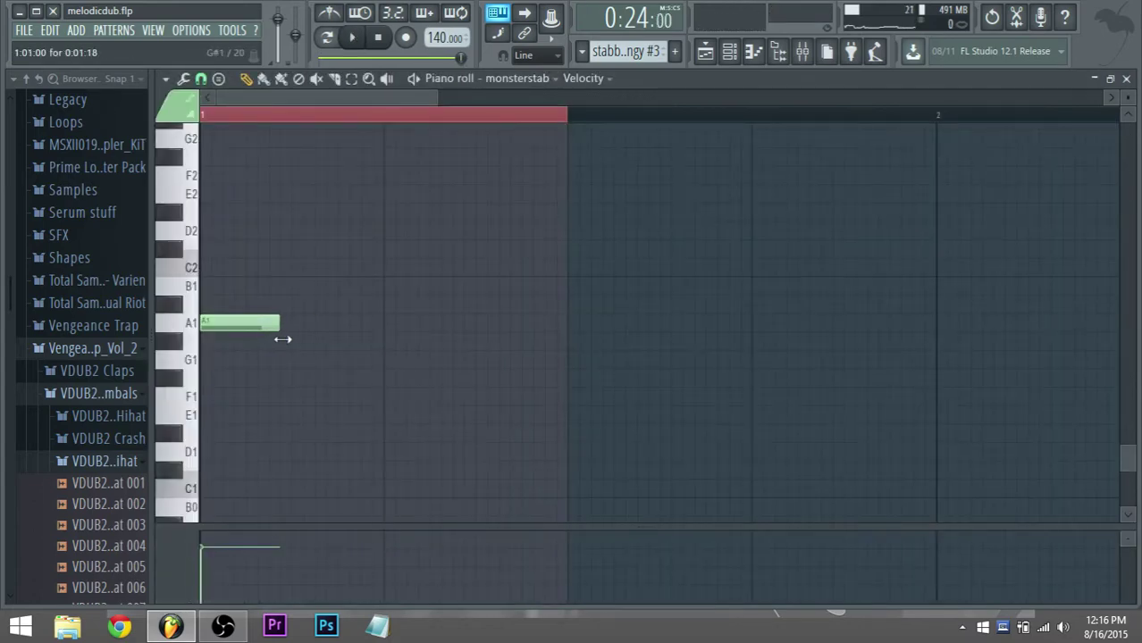
click(705, 53)
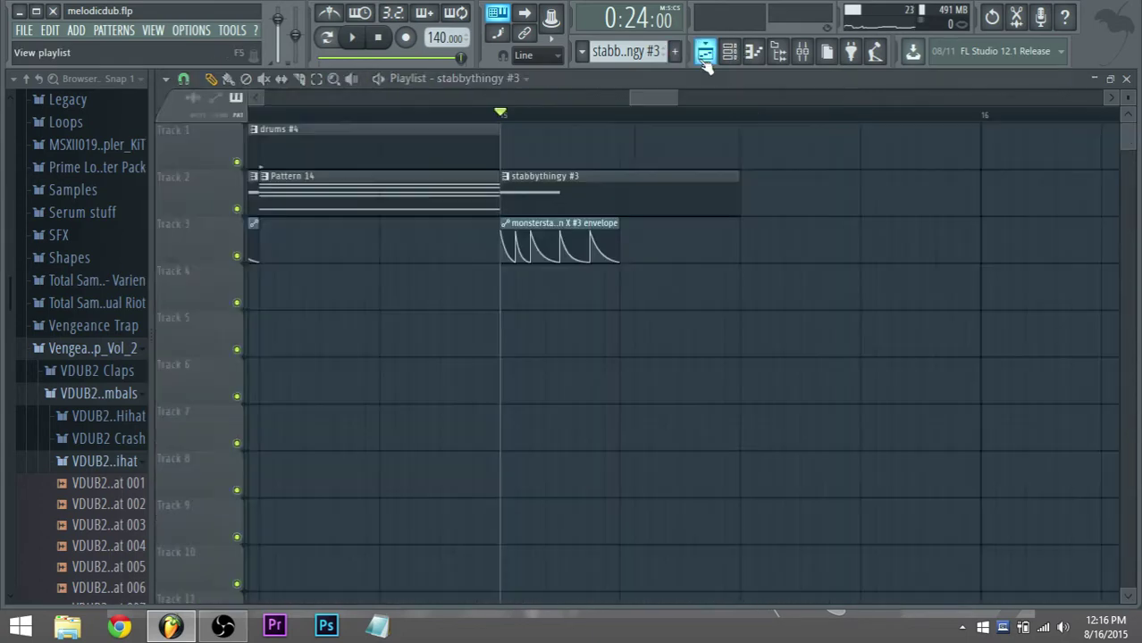
drag(734, 179, 562, 226)
scroll(556, 234, down, 3)
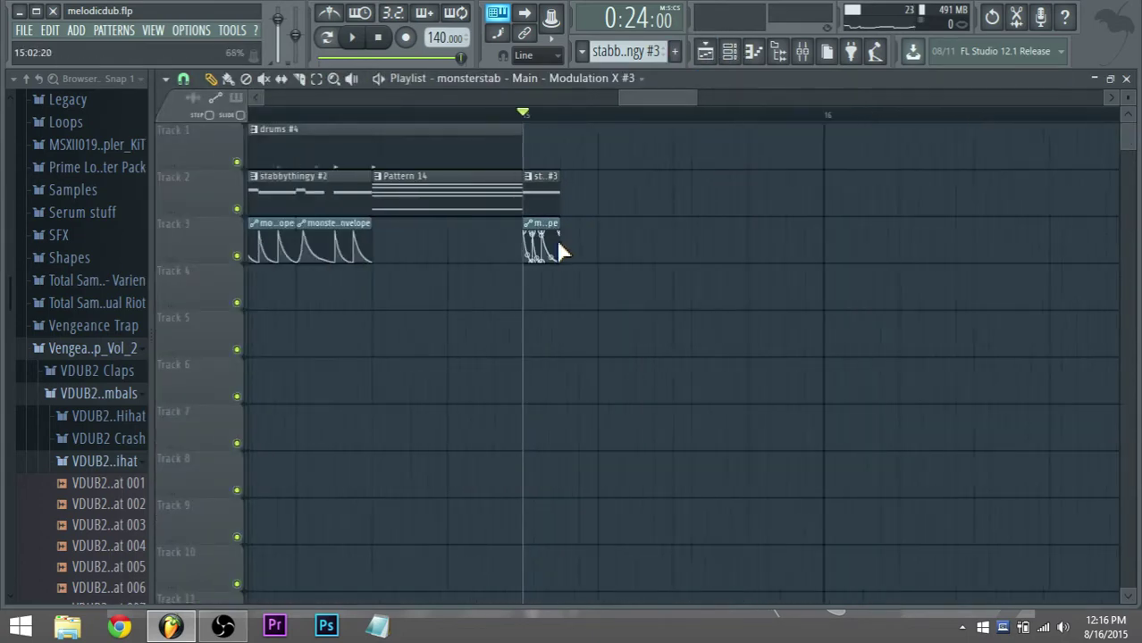
Play the trimmed stab at bar 15 repeatedly to check how its envelope sounds.
scroll(672, 93, right, 1)
scroll(664, 210, right, 1)
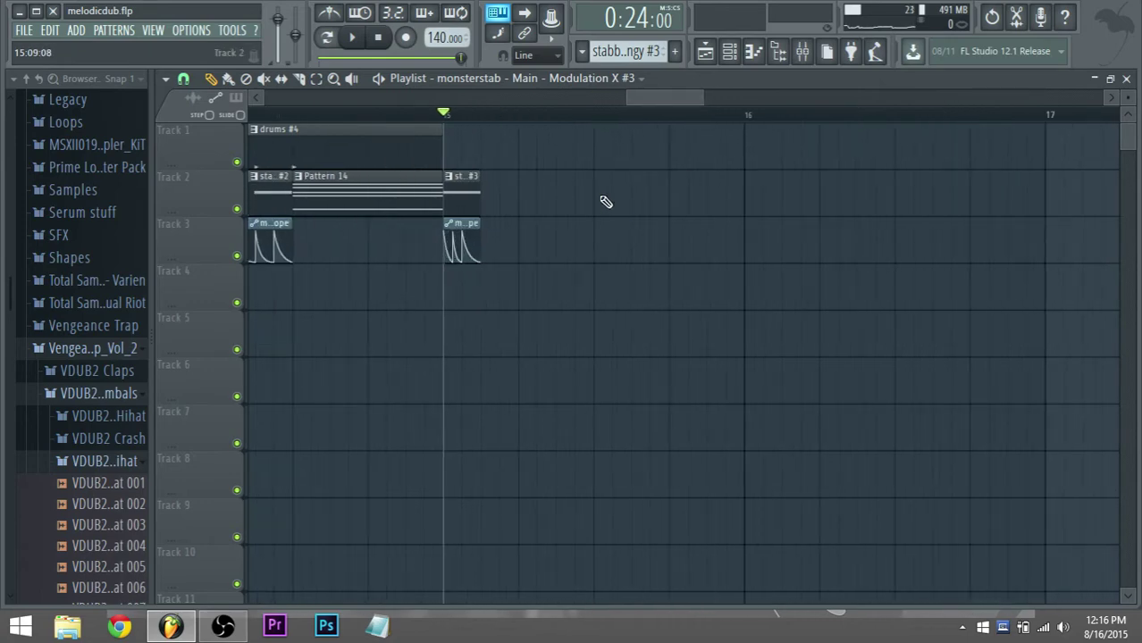
scroll(476, 250, up, 3)
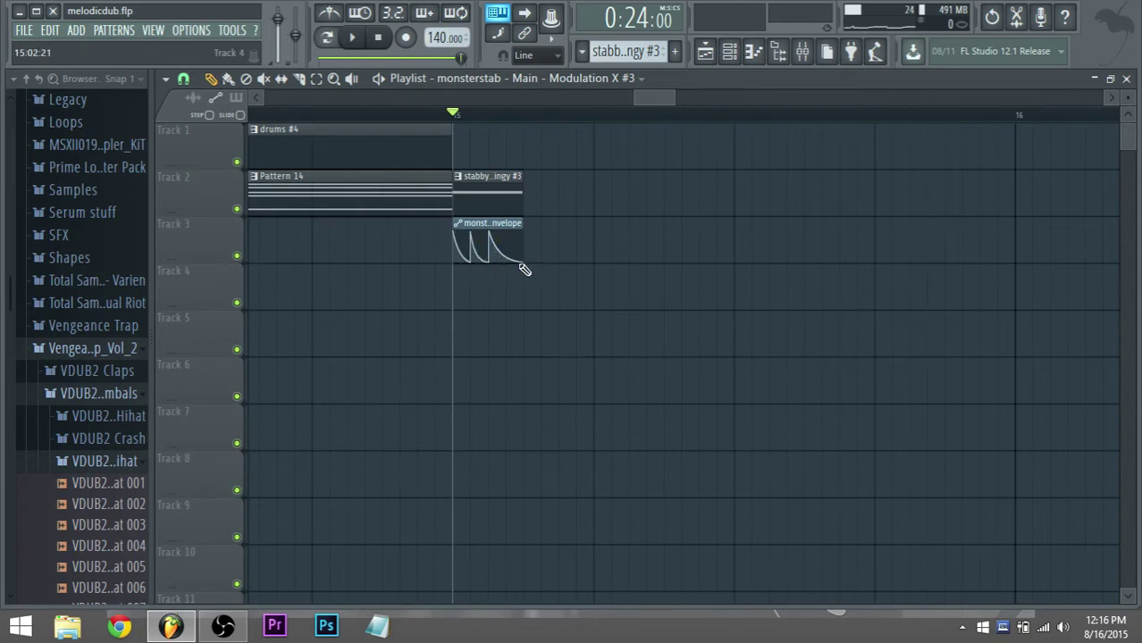
scroll(521, 263, down, 1)
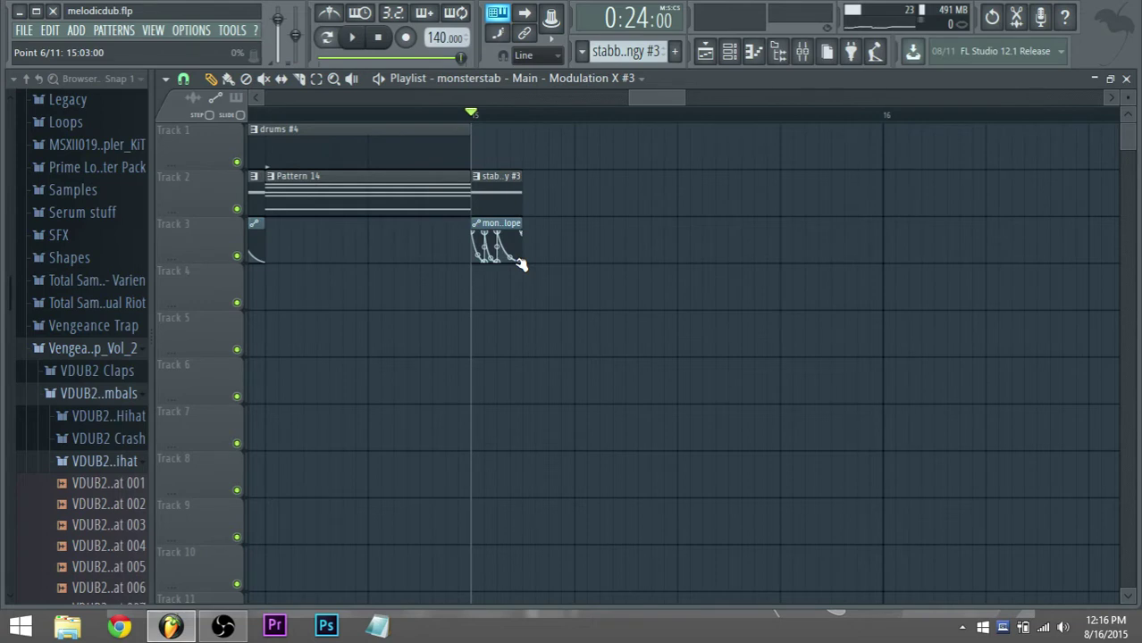
key(space)
key(space)
key(space)
key(space)
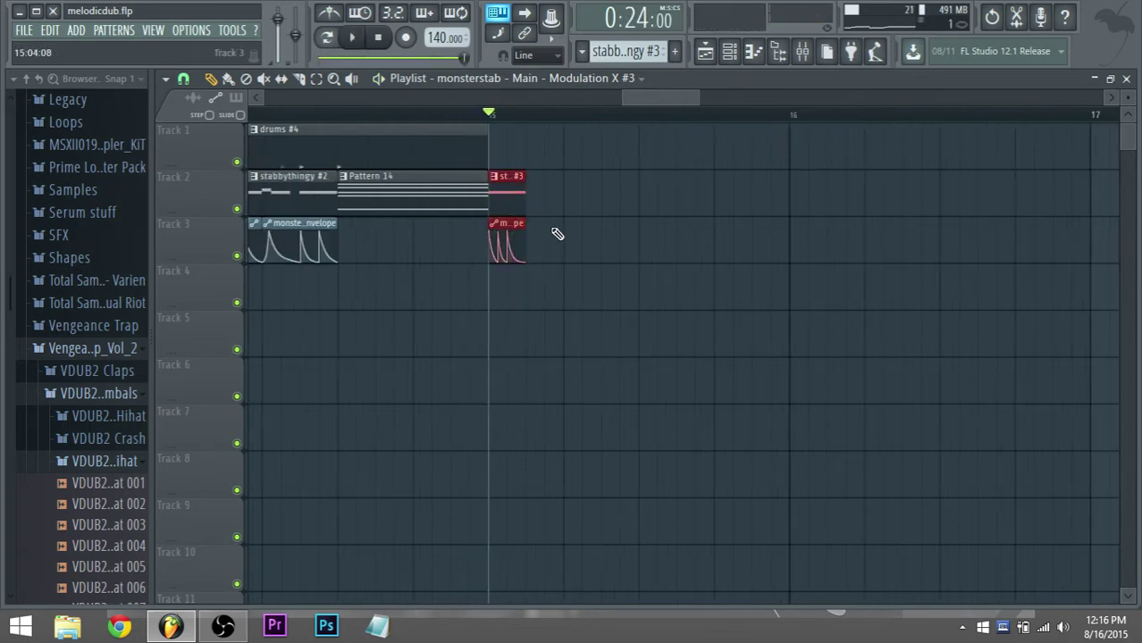
Duplicate the stabbythingy #3 and envelope clips one beat further into bar 15 and place a drums #4 clip there on Track 1.
drag(516, 213, 571, 208)
scroll(311, 159, down, 5)
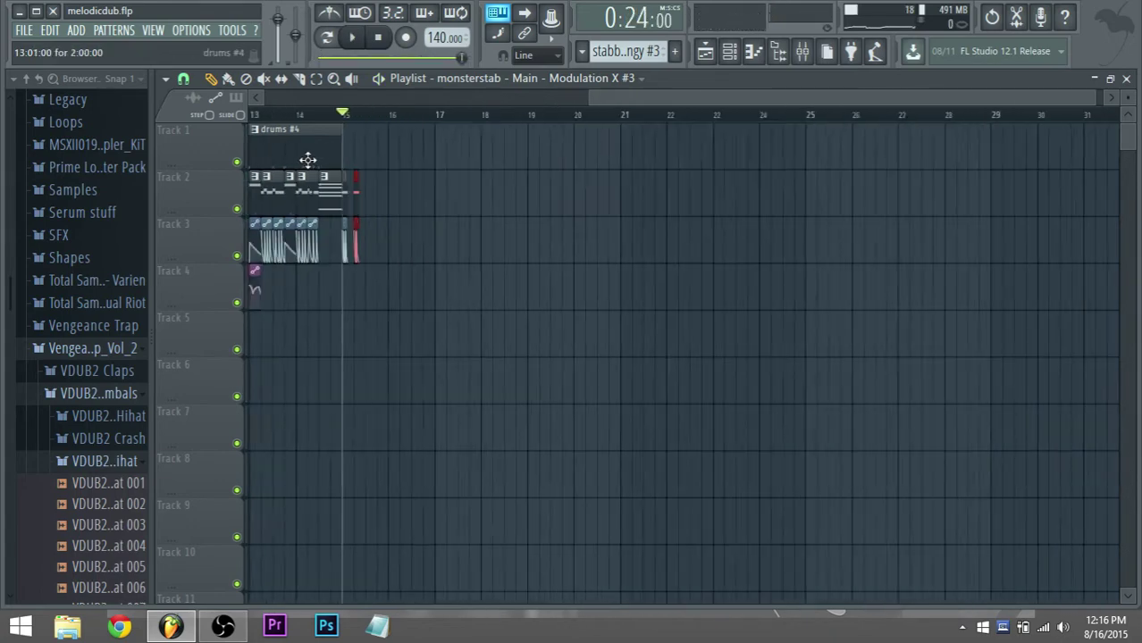
scroll(400, 159, up, 3)
click(413, 148)
click(456, 157)
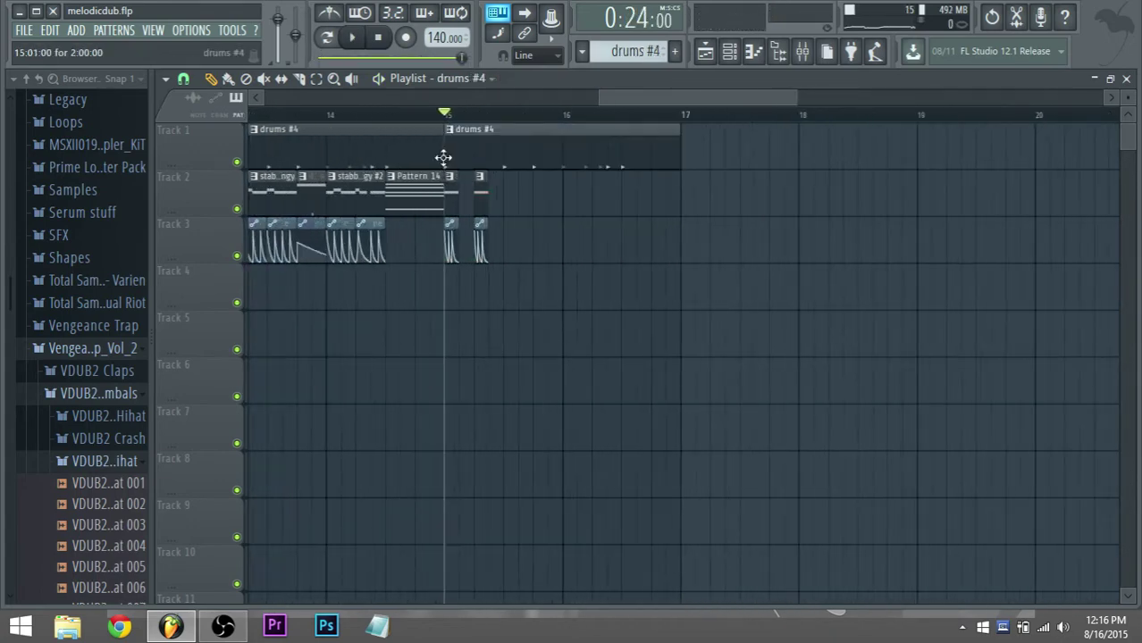
Play the playlist from bar 15 twice to hear the two stabs together with the drums.
key(space)
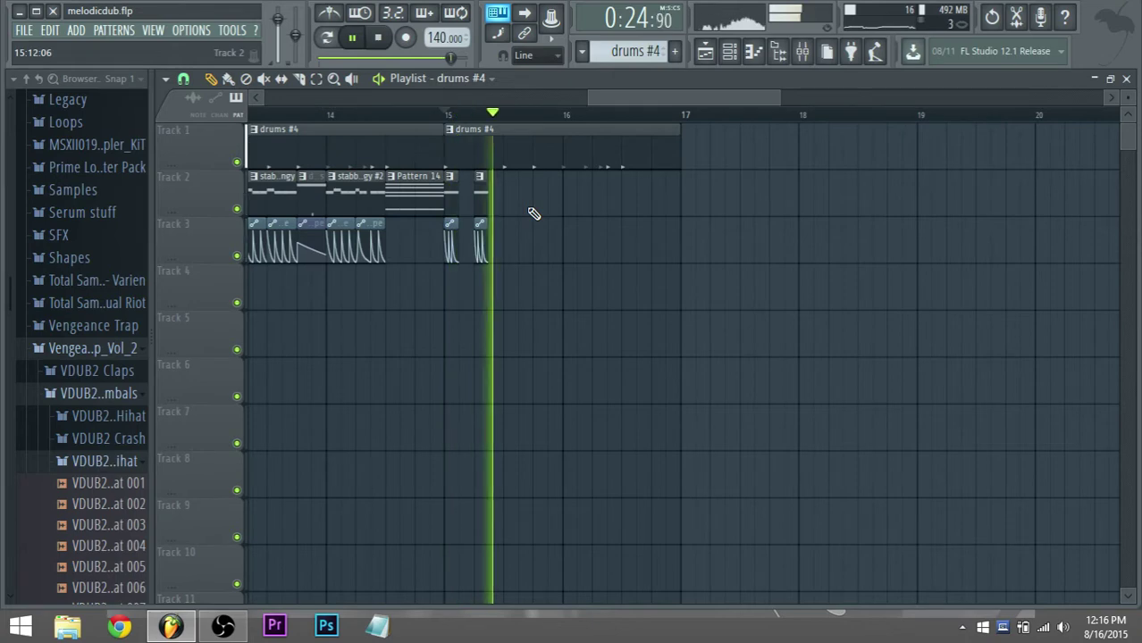
key(space)
scroll(527, 268, up, 2)
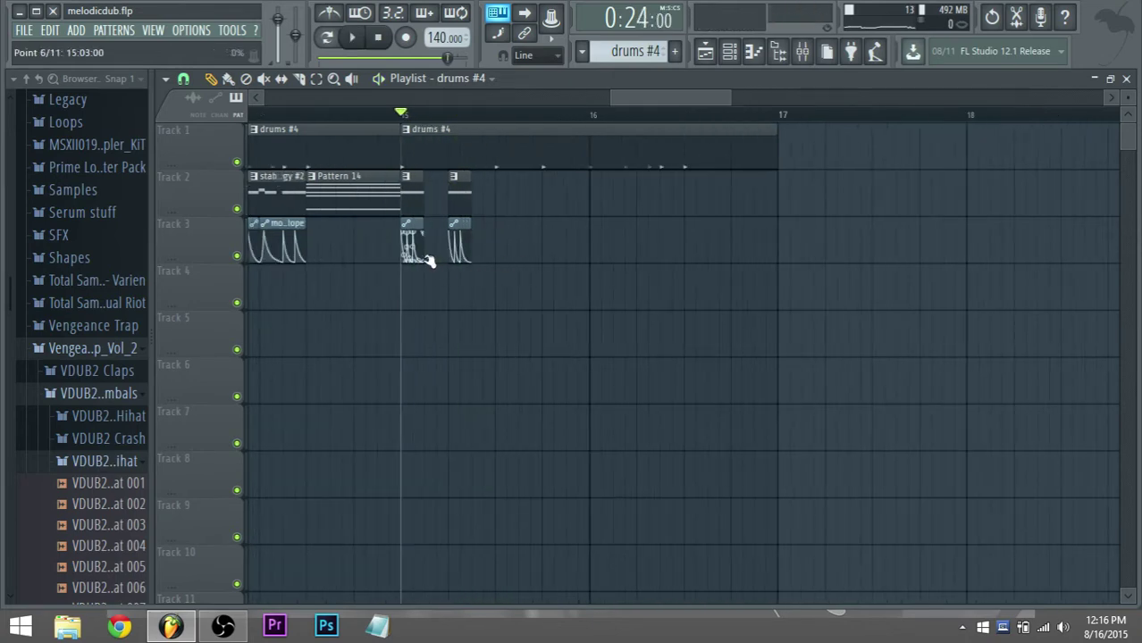
key(space)
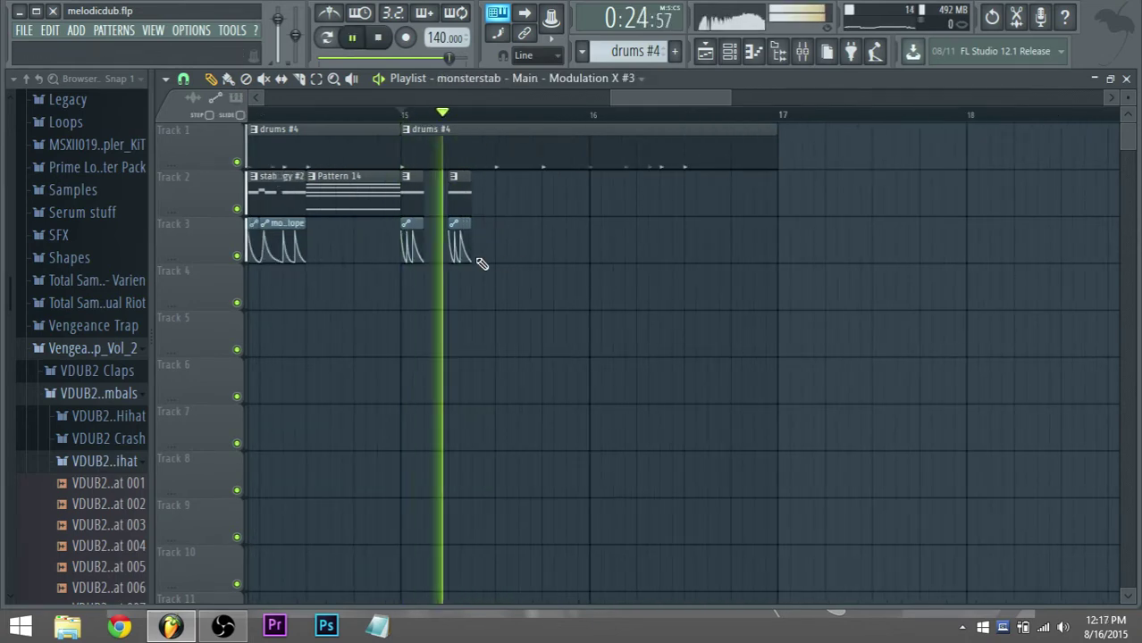
key(space)
scroll(481, 264, up, 1)
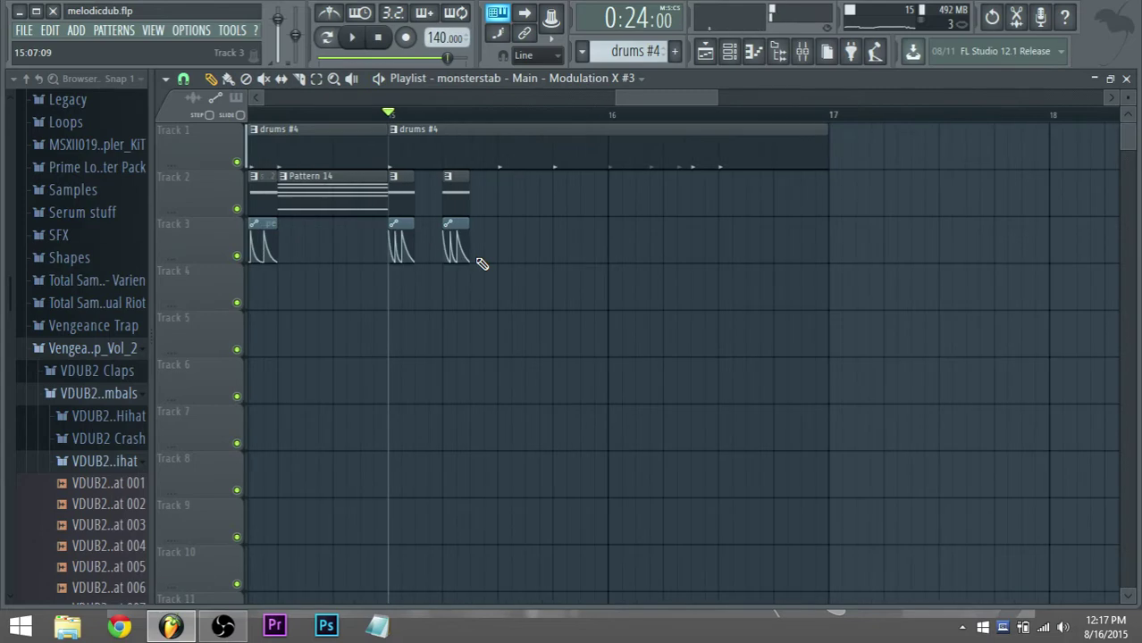
Make the drums #4 clip at bar 15 unique and open its pattern in the channel rack.
click(394, 130)
click(433, 224)
double_click(438, 154)
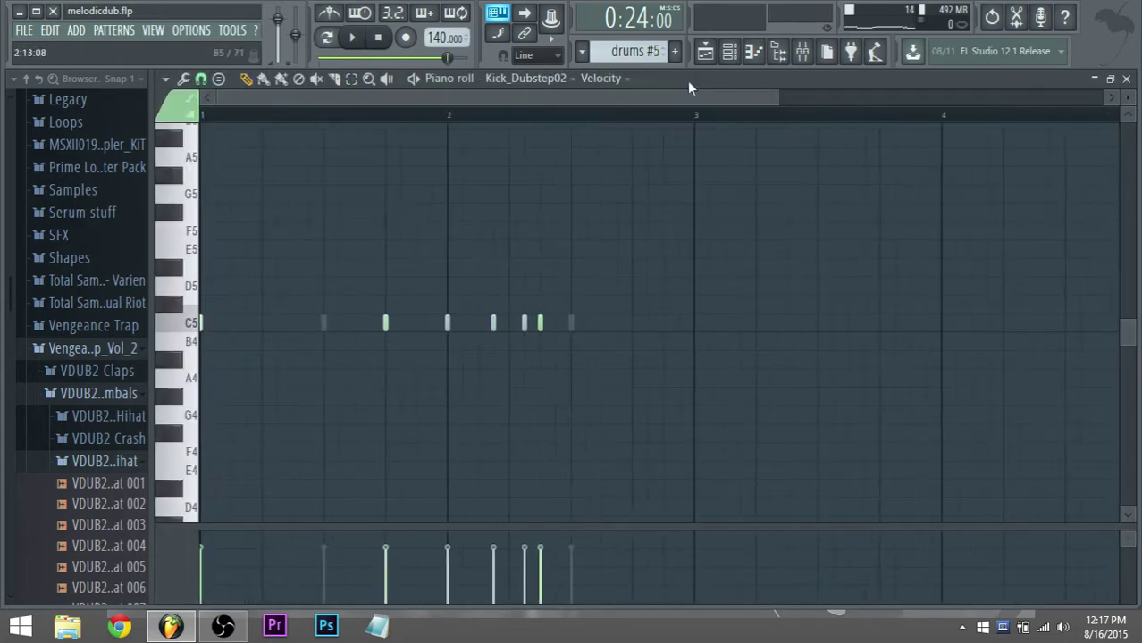
click(729, 51)
Fill the Kick_Dubstep02 row of drums #5 with a kick every 4 steps, play the pattern and return to the playlist.
key(space)
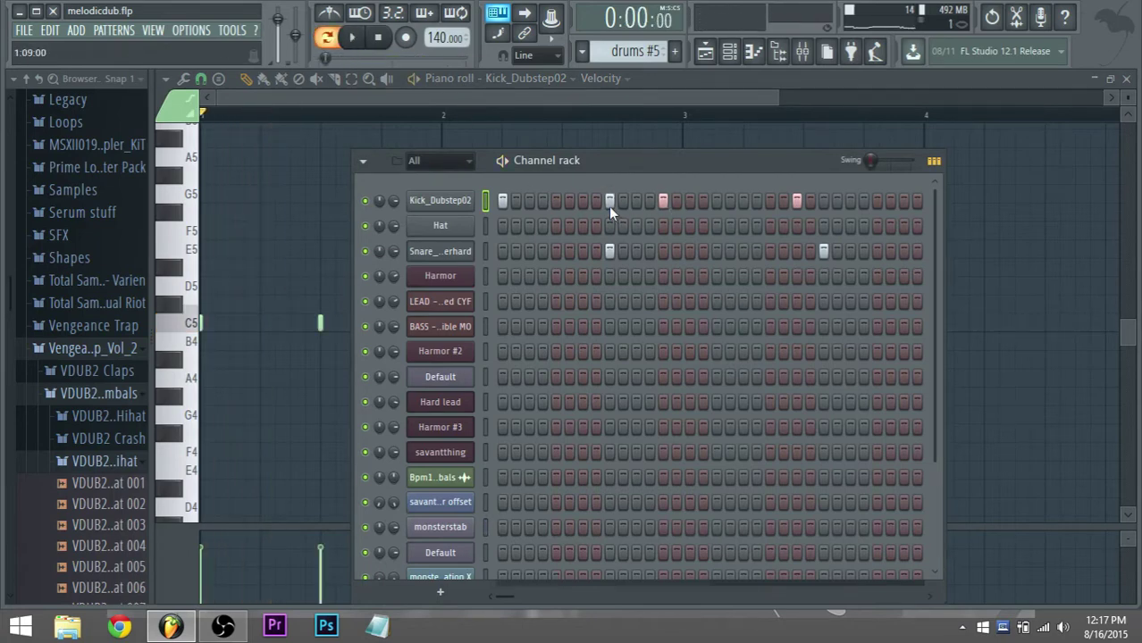
click(556, 200)
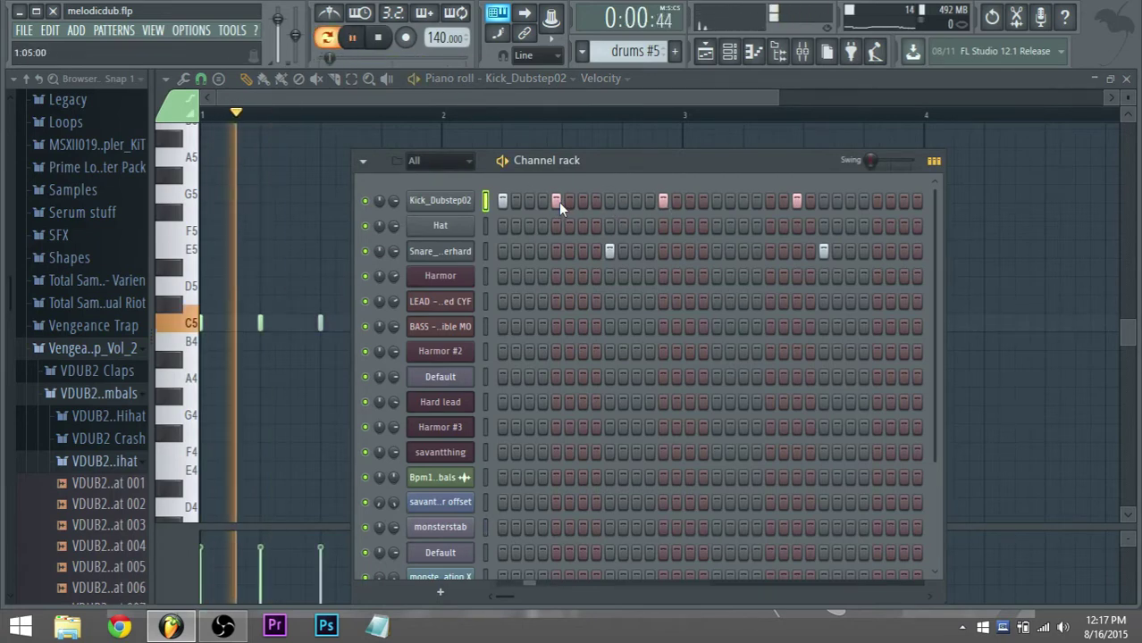
key(space)
click(661, 201)
right_click(658, 204)
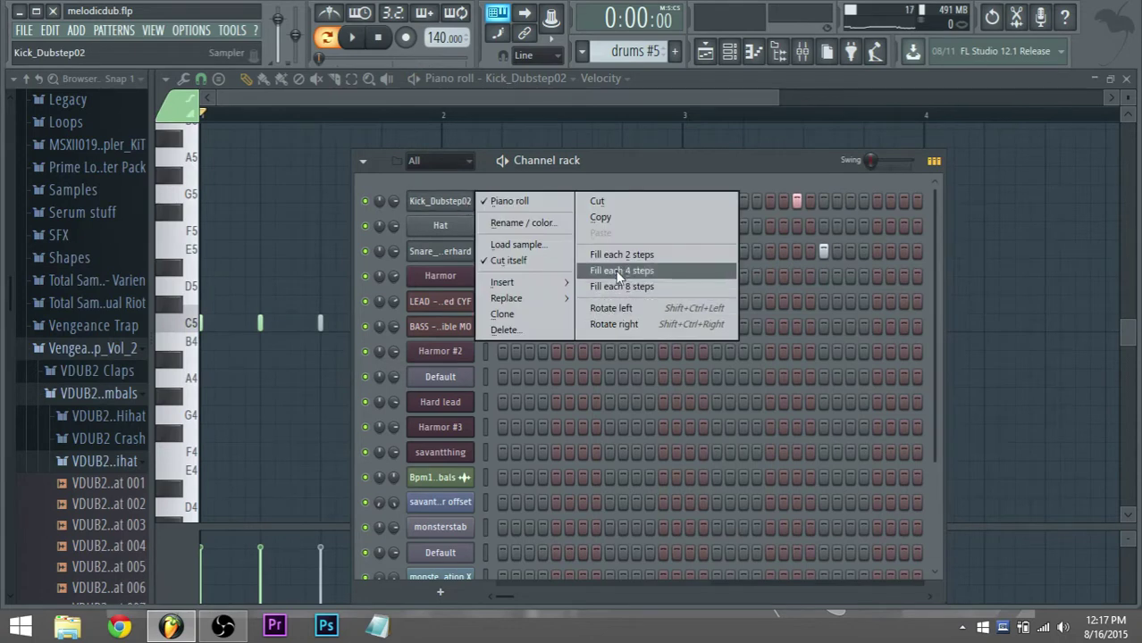
click(697, 279)
key(space)
click(705, 51)
key(space)
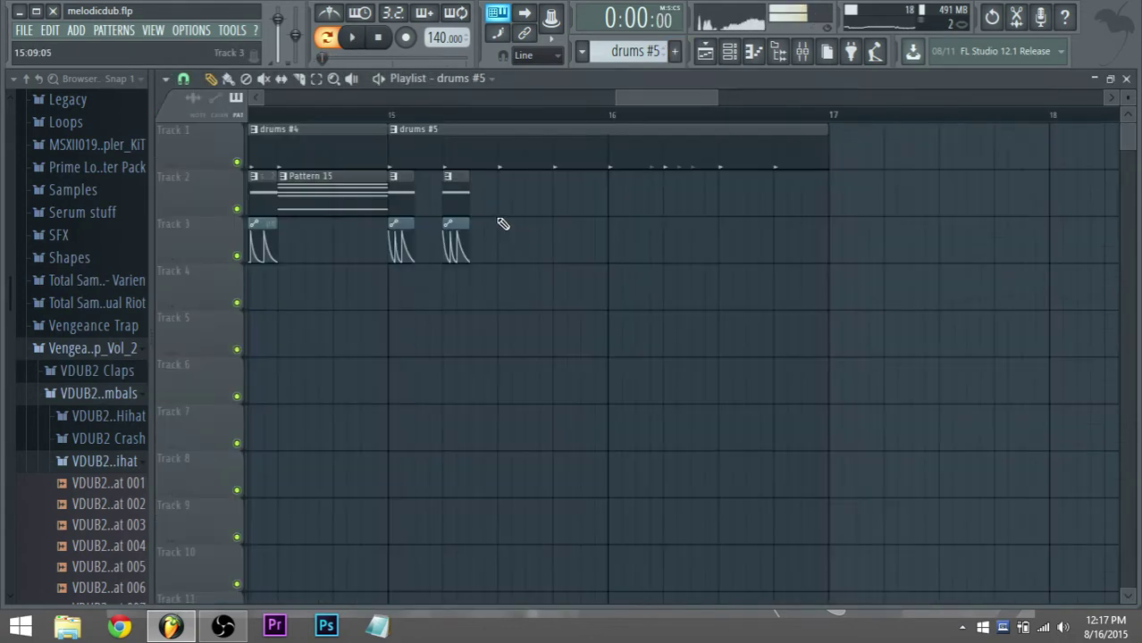
Duplicate the two stab and envelope pairs onto beats 3 and 4 of bar 15 and play from bar 15.
drag(484, 309, 513, 226)
key(space)
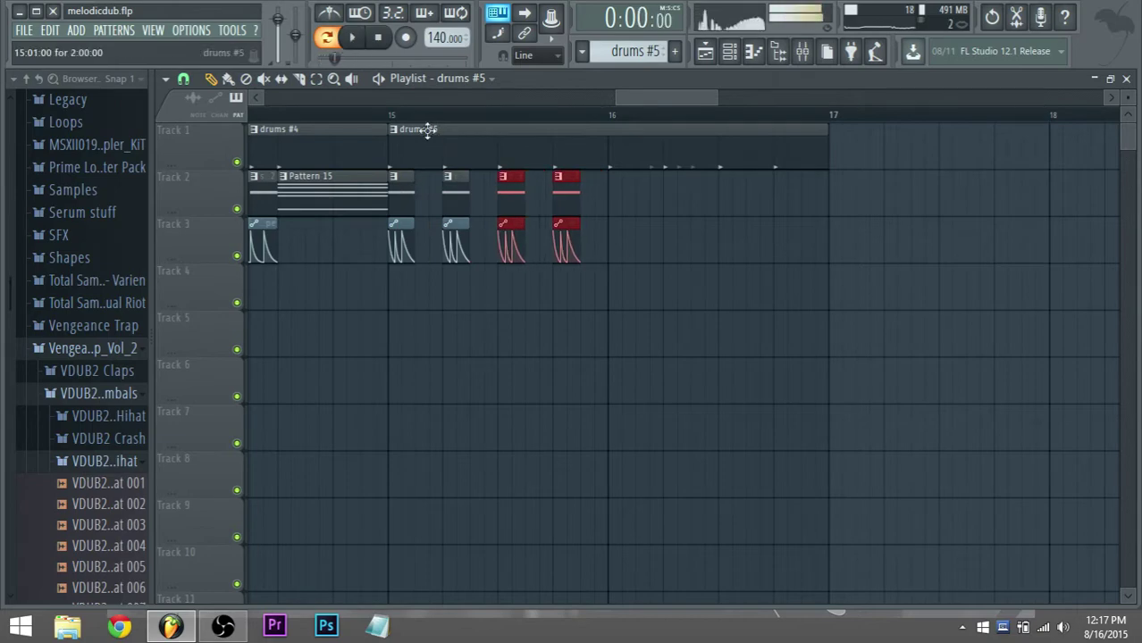
click(390, 114)
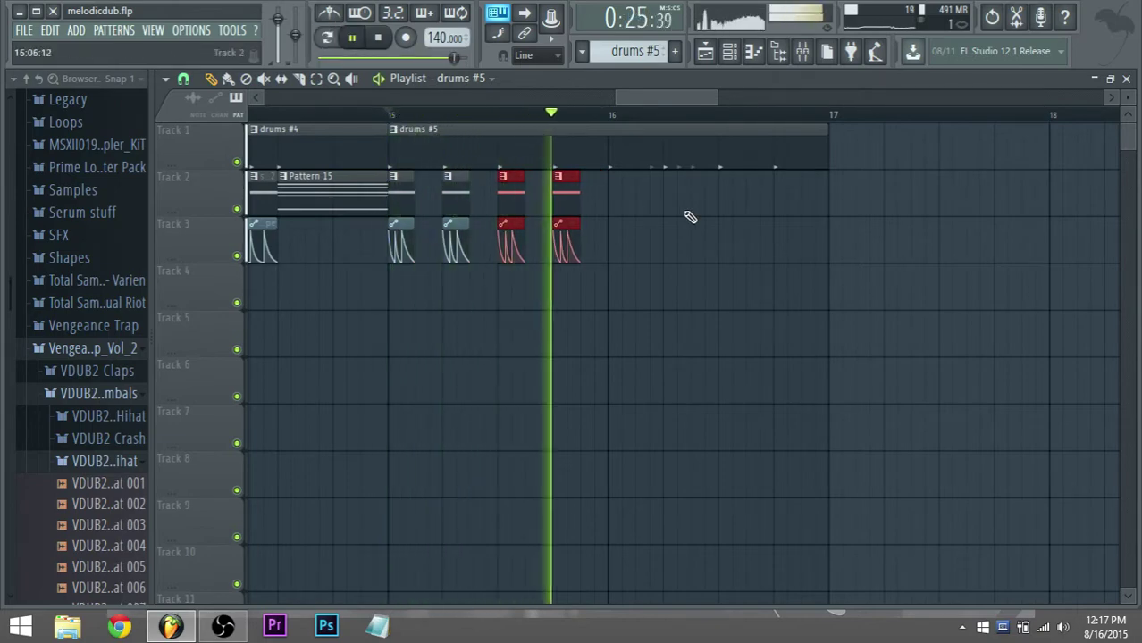
key(space)
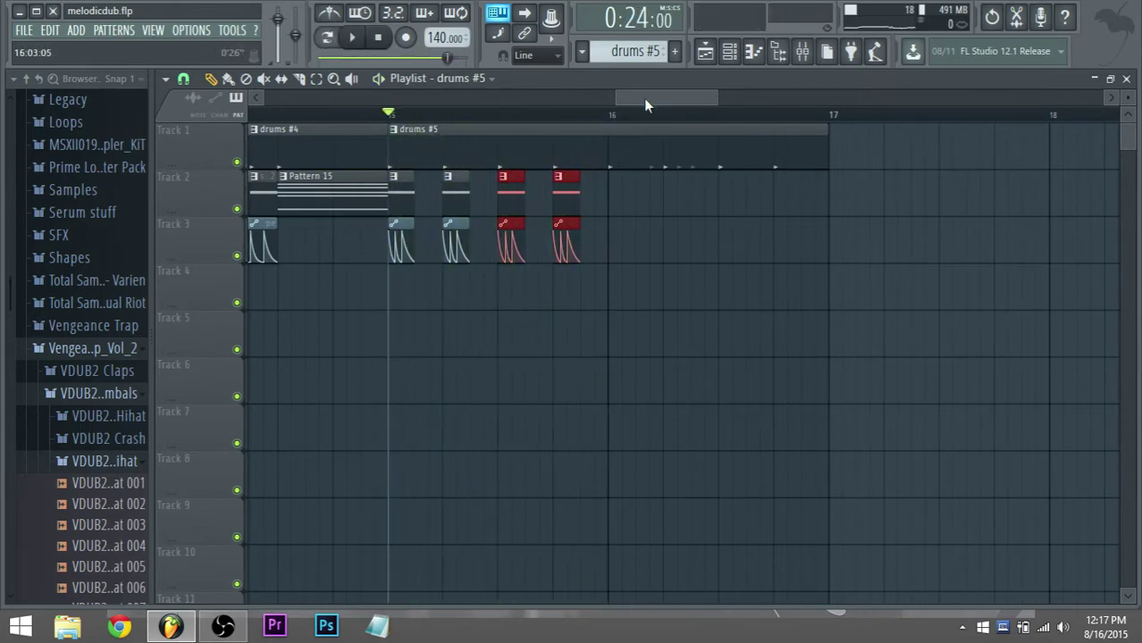
key(space)
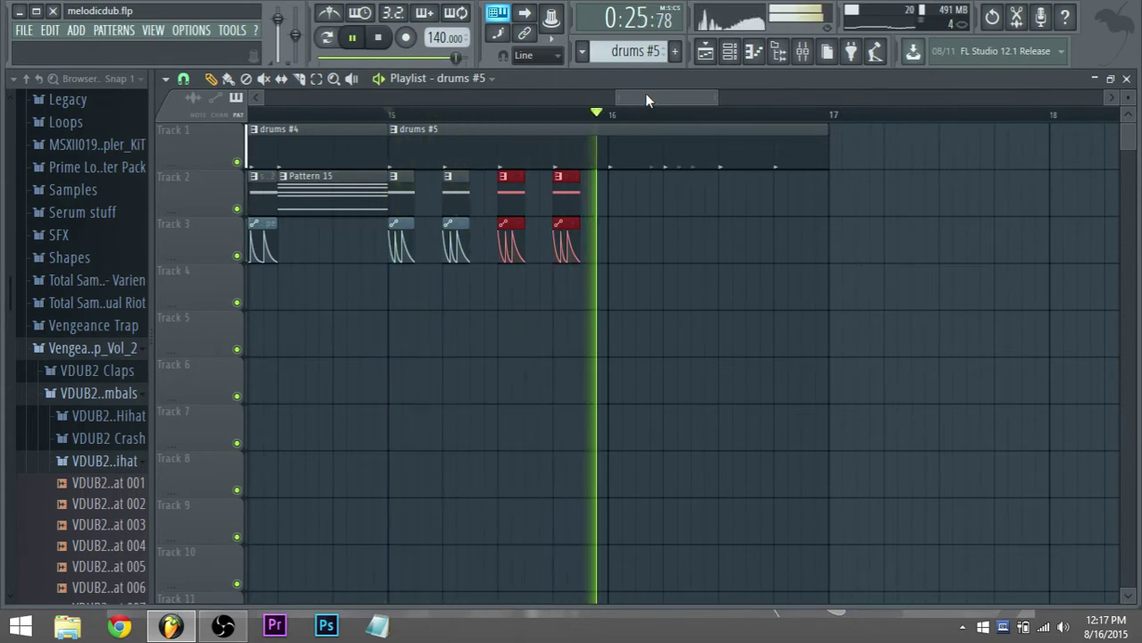
key(space)
Place a stabbythingy #3 clip on Track 2 and its Modulation X #3 envelope on Track 3 at the start of bar 16.
scroll(671, 171, right, 2)
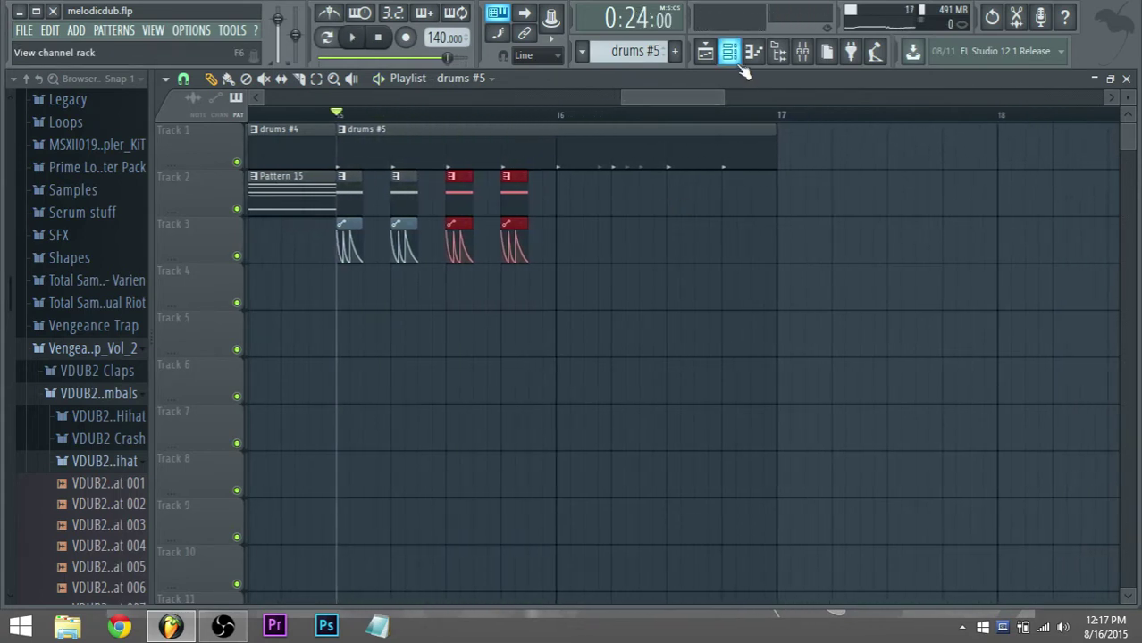
scroll(588, 248, up, 2)
click(573, 259)
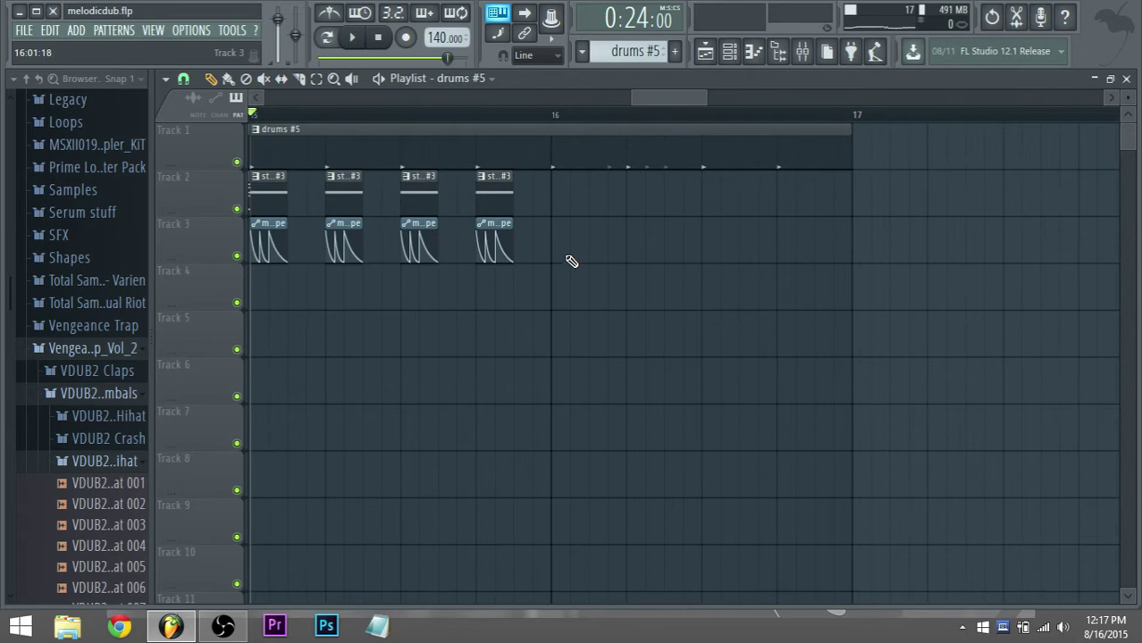
click(500, 203)
click(560, 203)
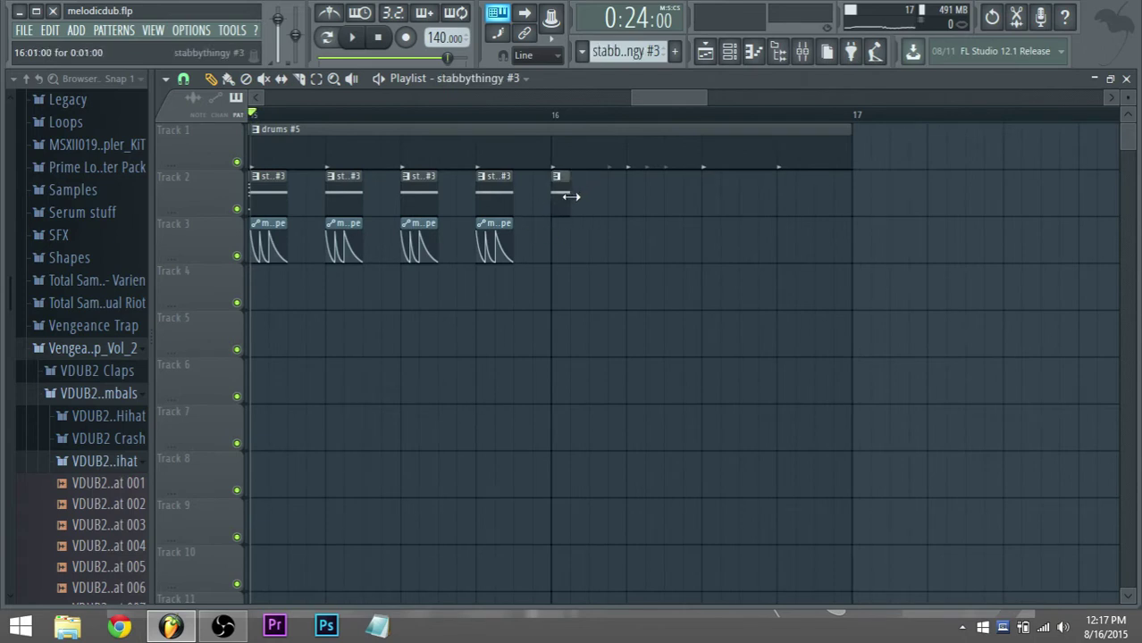
click(493, 221)
click(573, 237)
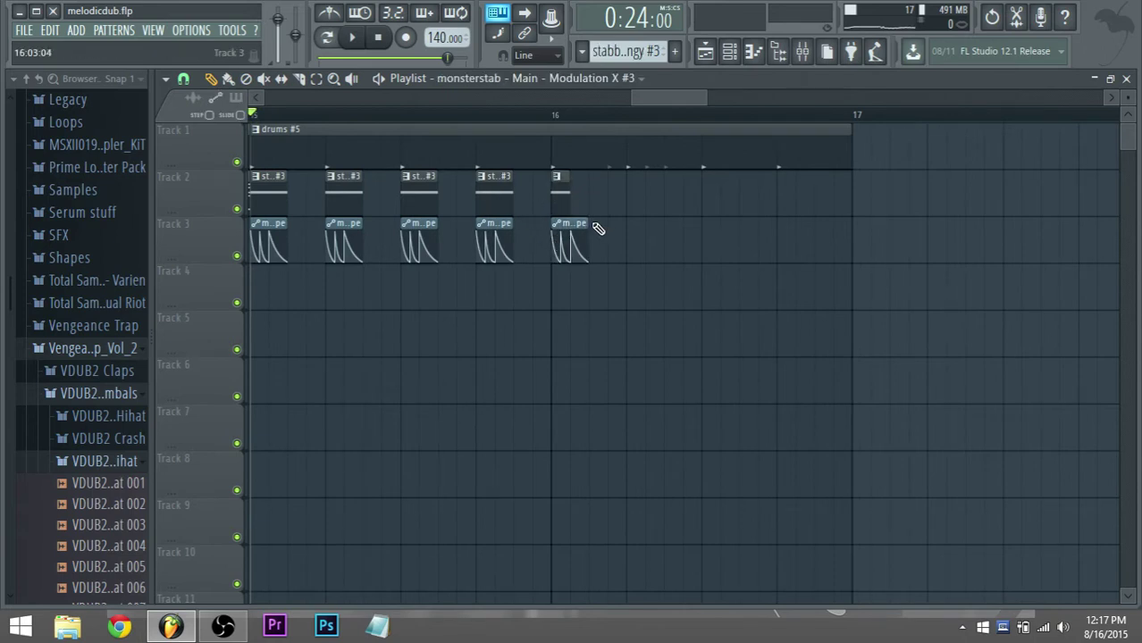
Shorten the bar 16 envelope clip to one step and add a second stab and envelope pair 1.5 steps after the first.
scroll(567, 241, up, 2)
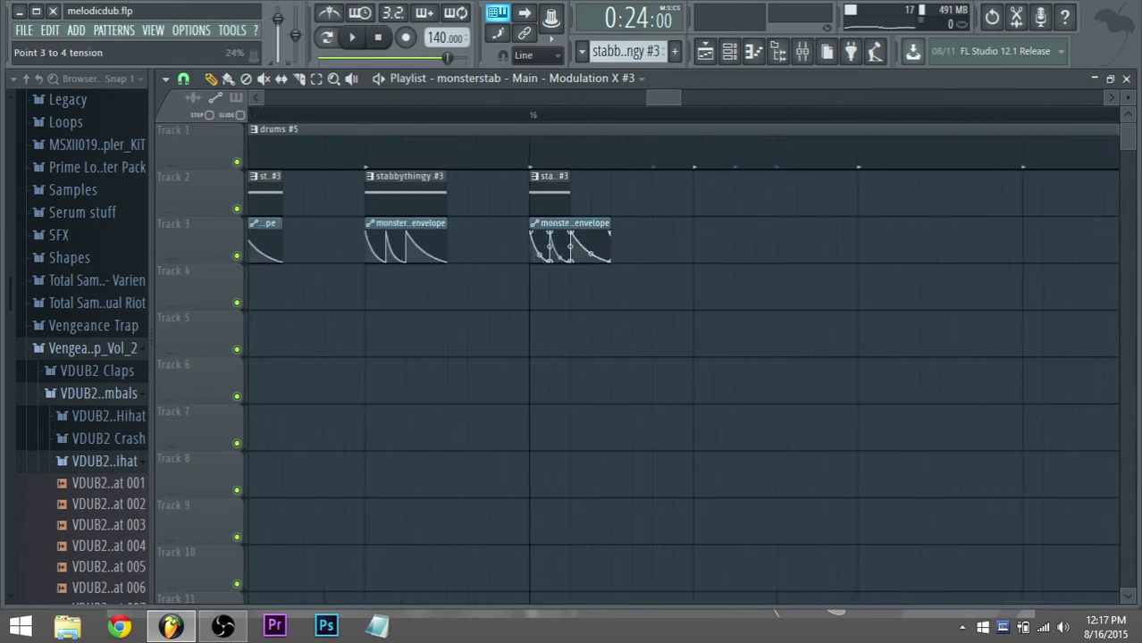
drag(613, 227, 609, 201)
click(566, 199)
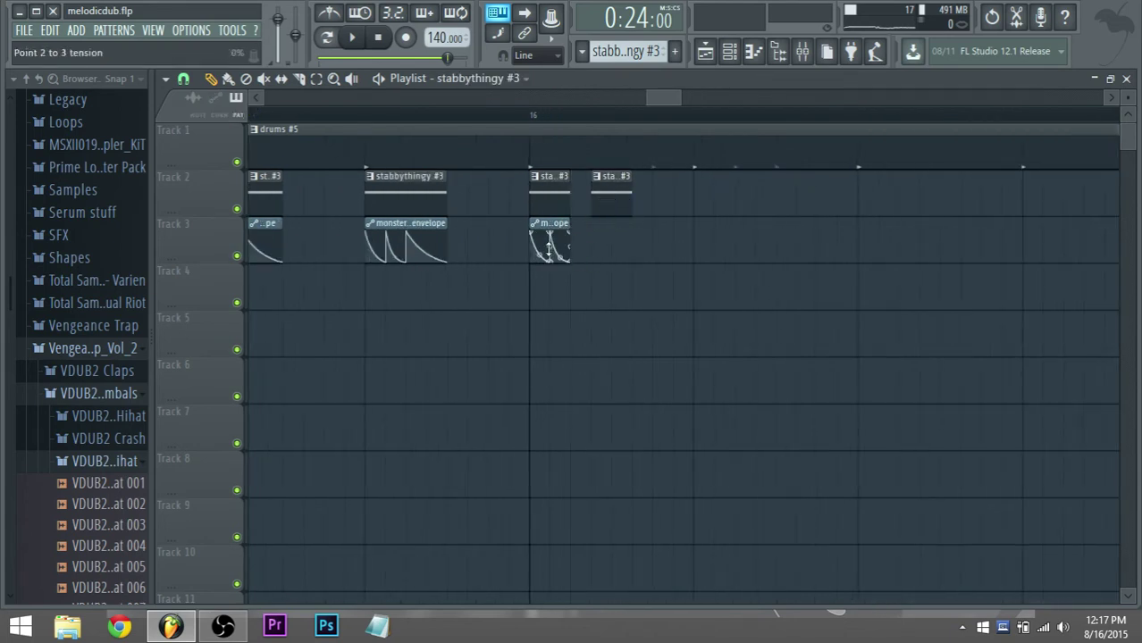
click(549, 246)
click(591, 238)
scroll(670, 221, up, 3)
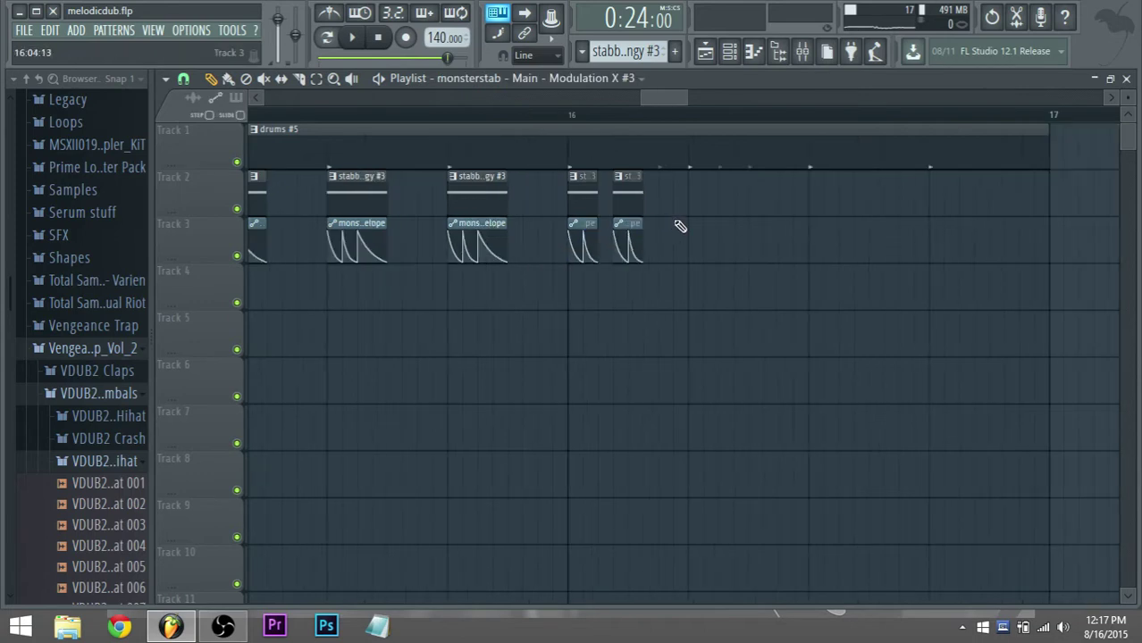
Duplicate the two short stab and envelope pairs further into bar 16 at 1.5-step spacing and play from bar 16.
mouse_move(681, 308)
mouse_down()
mouse_move(620, 231)
mouse_move(573, 206)
mouse_move(685, 224)
mouse_move(669, 225)
mouse_up()
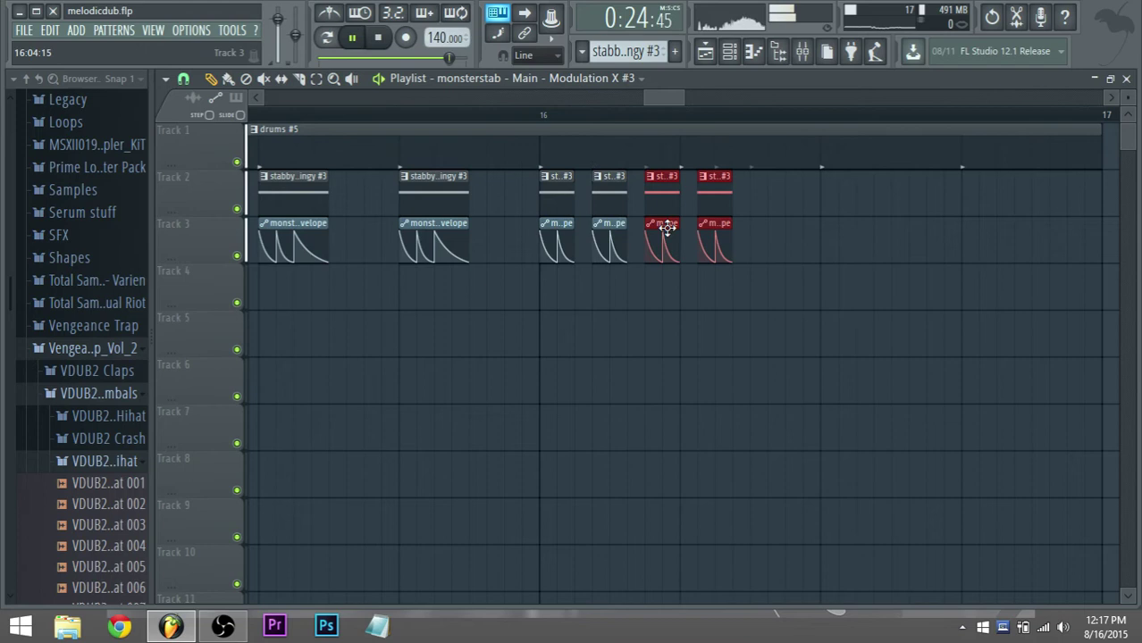
click(547, 116)
key(space)
key(space)
Select the last three short stab pairs in bar 16 and play repeatedly from bar 16 to judge their rhythm.
drag(768, 306, 589, 174)
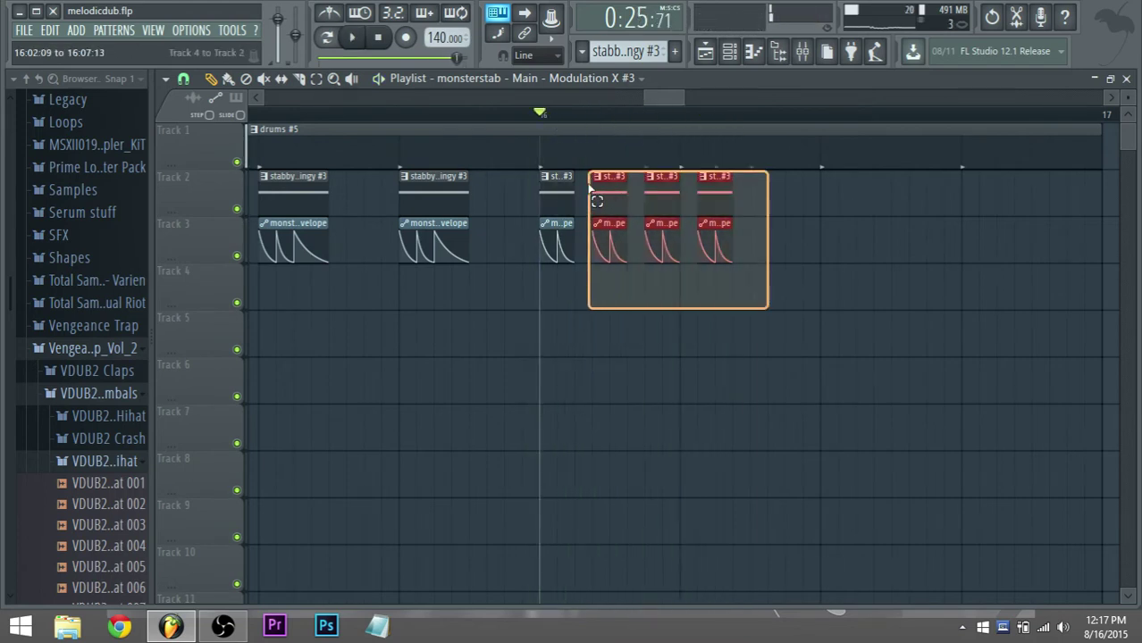
key(space)
mouse_move(617, 223)
mouse_down()
mouse_move(667, 223)
mouse_move(622, 232)
mouse_up()
key(space)
key(space)
key(space)
key(space)
key(space)
key(space)
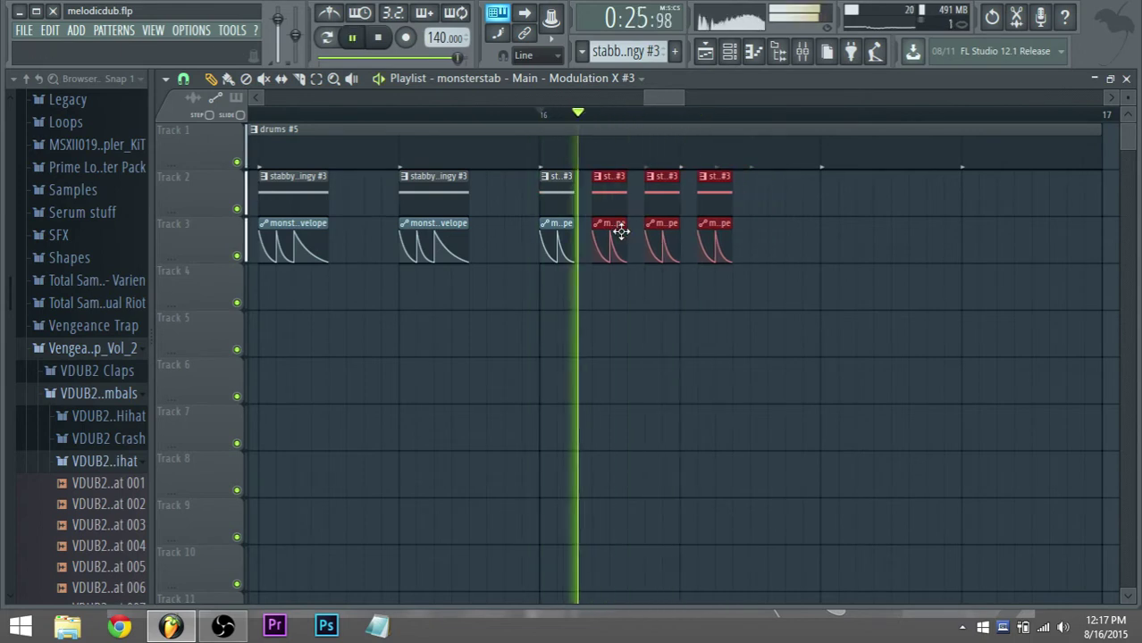
key(space)
Move the last two stab and envelope pairs 1.5 steps later in bar 16 and play the result.
drag(642, 168, 786, 265)
drag(668, 212, 716, 210)
key(space)
key(space)
Select the second stab pair of bar 16 and play from bar 16 several times to check its timing.
drag(634, 261, 601, 204)
key(space)
key(space)
key(space)
key(space)
key(space)
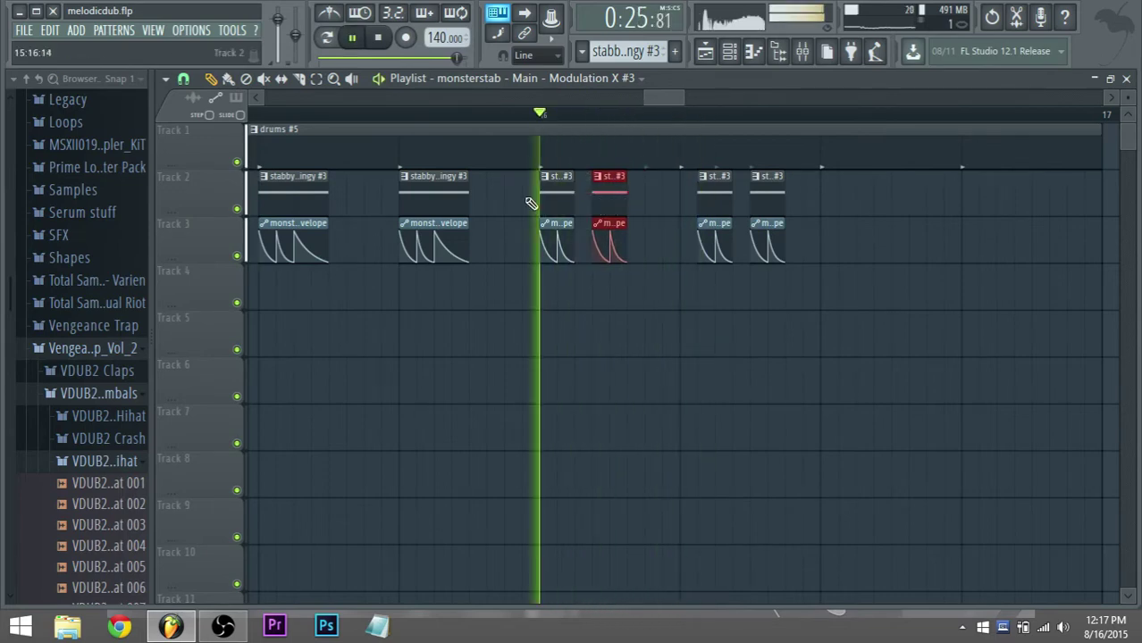
key(space)
Set the playlist snap to 1/4 step, nudge the second stab pair earlier to 16:02:06 and play from bar 16.
click(183, 79)
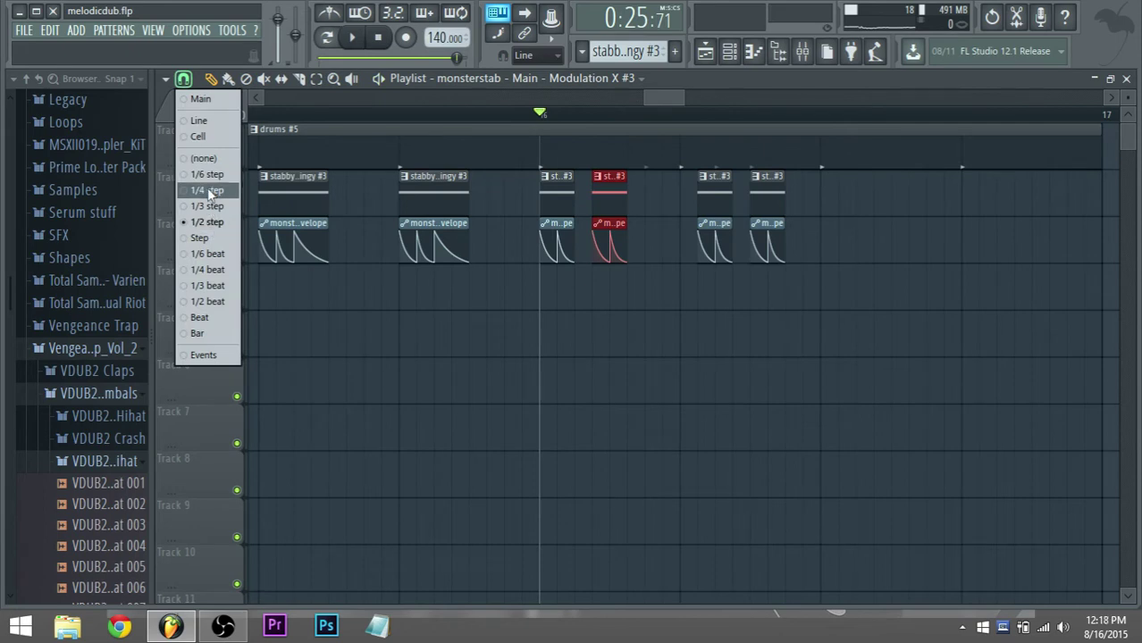
click(211, 192)
scroll(543, 234, up, 2)
key(space)
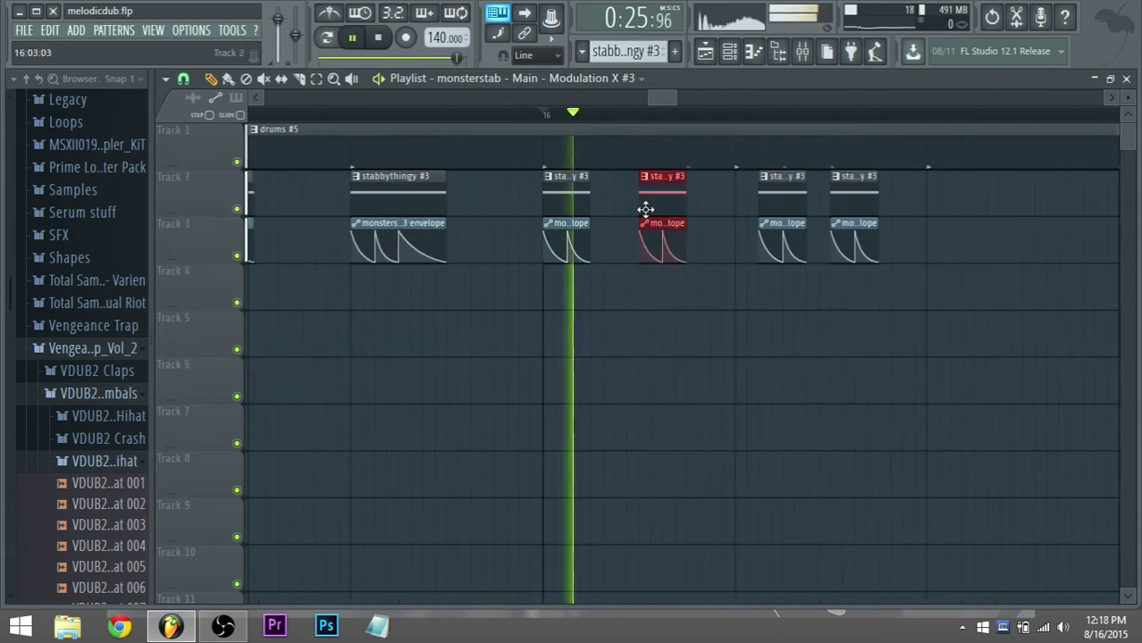
drag(645, 209, 618, 211)
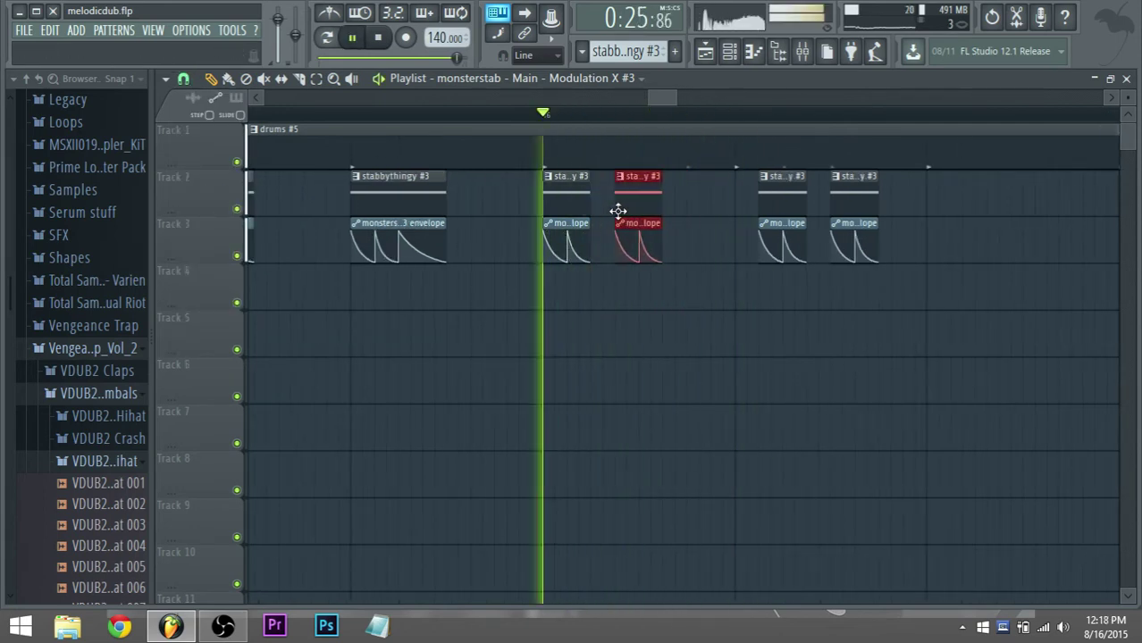
scroll(613, 212, down, 2)
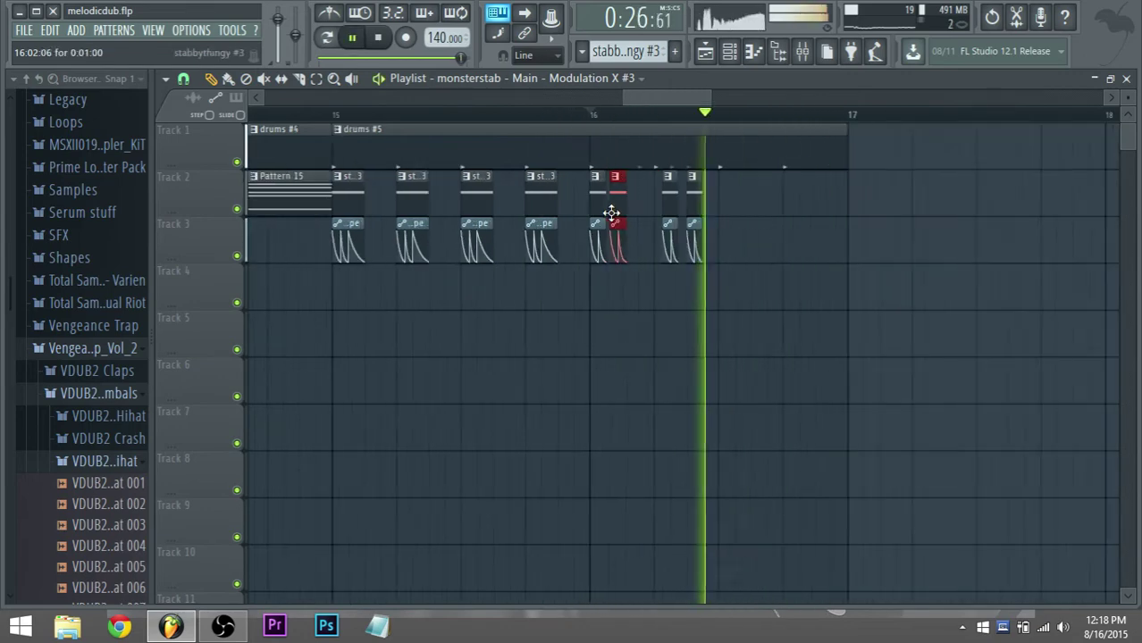
key(space)
Delete the last two stab and envelope pairs in bar 16 and play the remaining two.
right_click(676, 229)
right_click(694, 234)
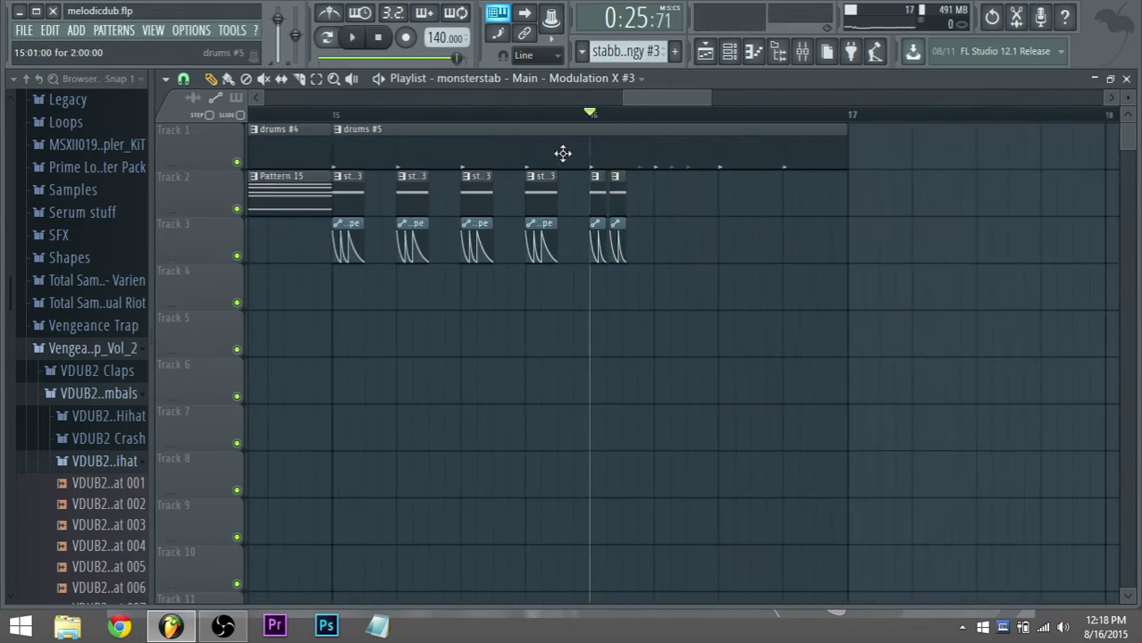
key(space)
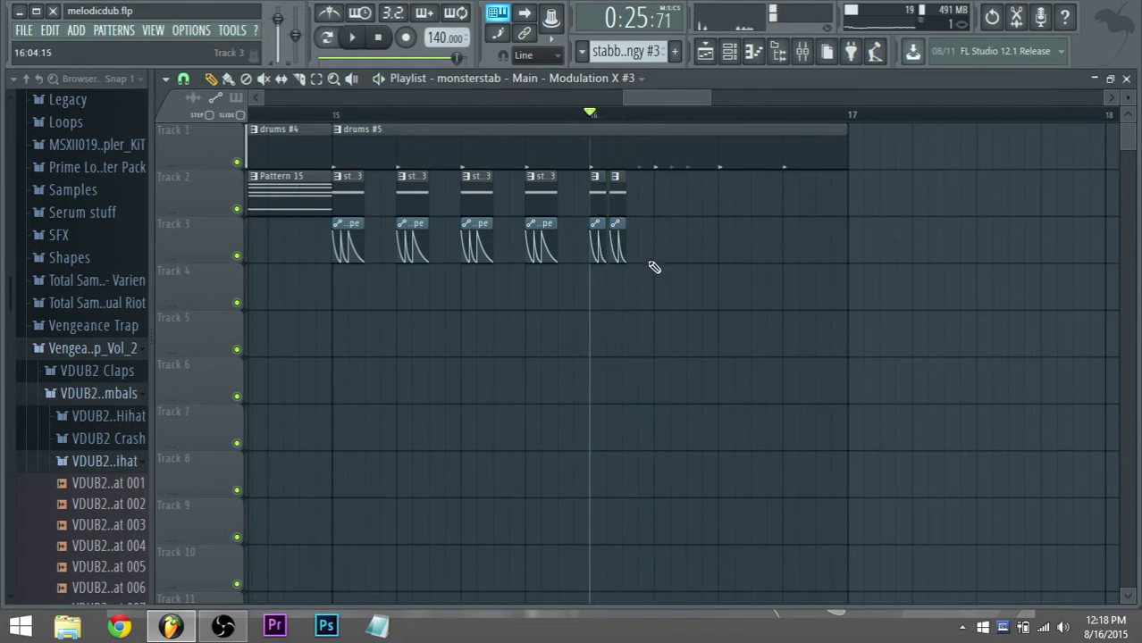
Replace the Modulation X #3 envelopes in bar 16 with a two-step Modulation X #2 envelope clip at the bar's start and play it.
click(617, 205)
mouse_move(617, 206)
mouse_down()
mouse_move(669, 203)
mouse_move(619, 204)
mouse_up()
ctrl+scroll(617, 214, up, 2)
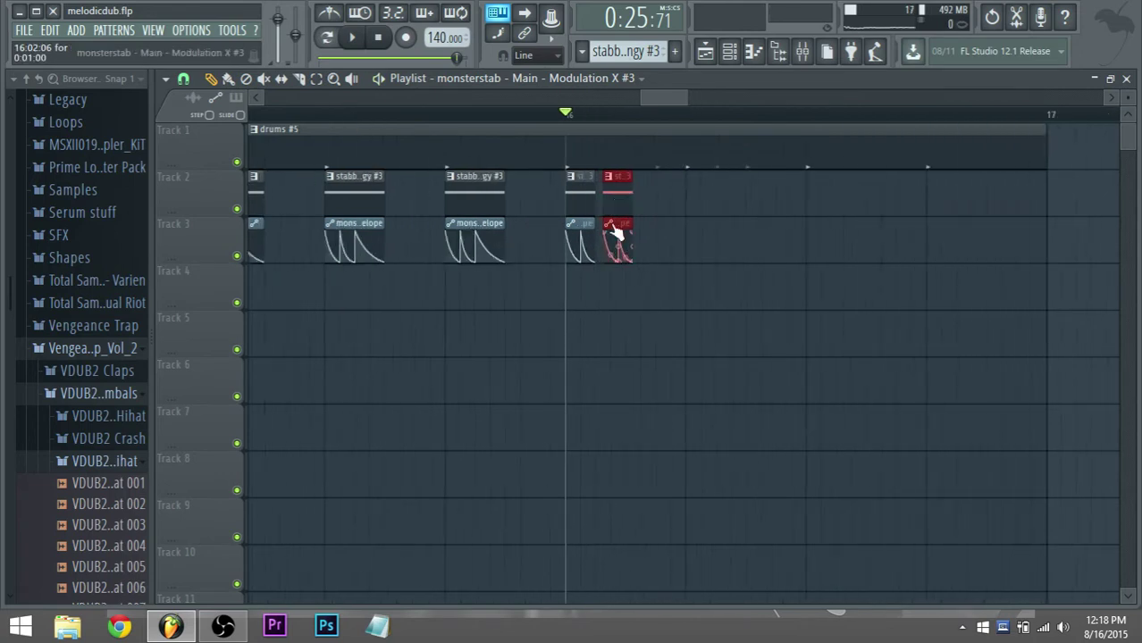
ctrl+scroll(580, 259, down, 3)
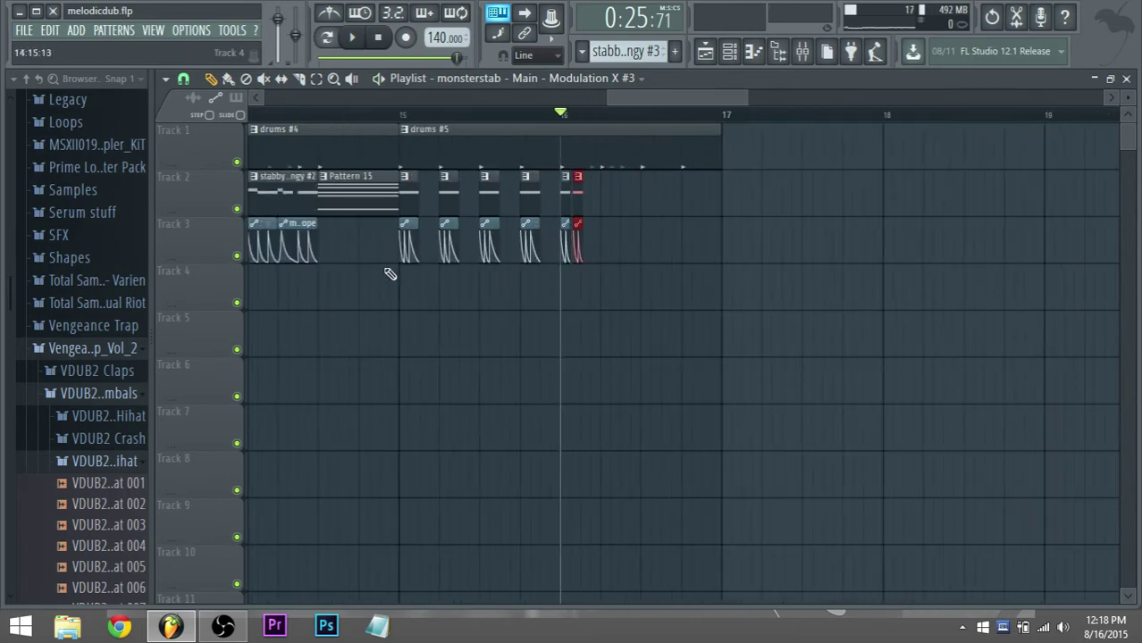
click(295, 229)
ctrl+scroll(517, 263, up, 3)
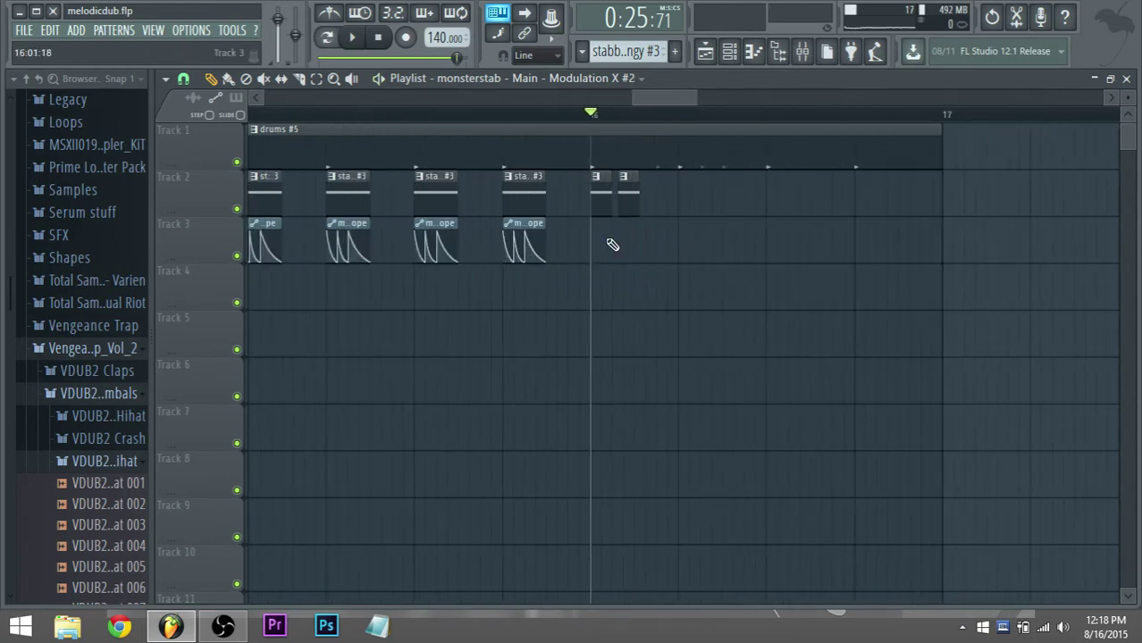
click(593, 241)
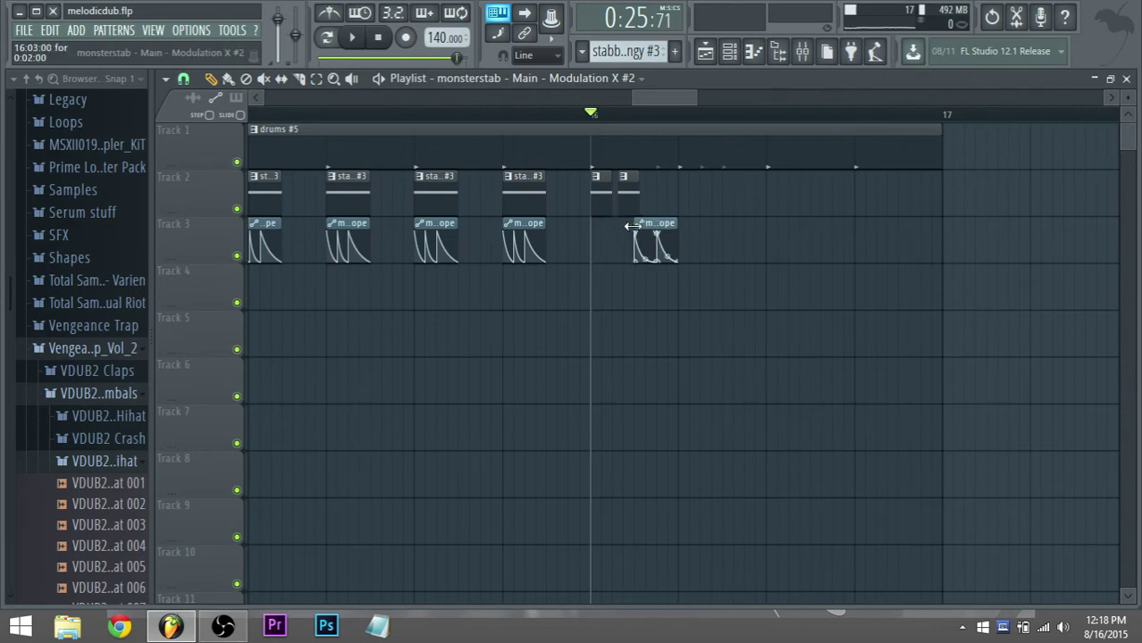
drag(664, 224, 621, 225)
key(space)
key(space)
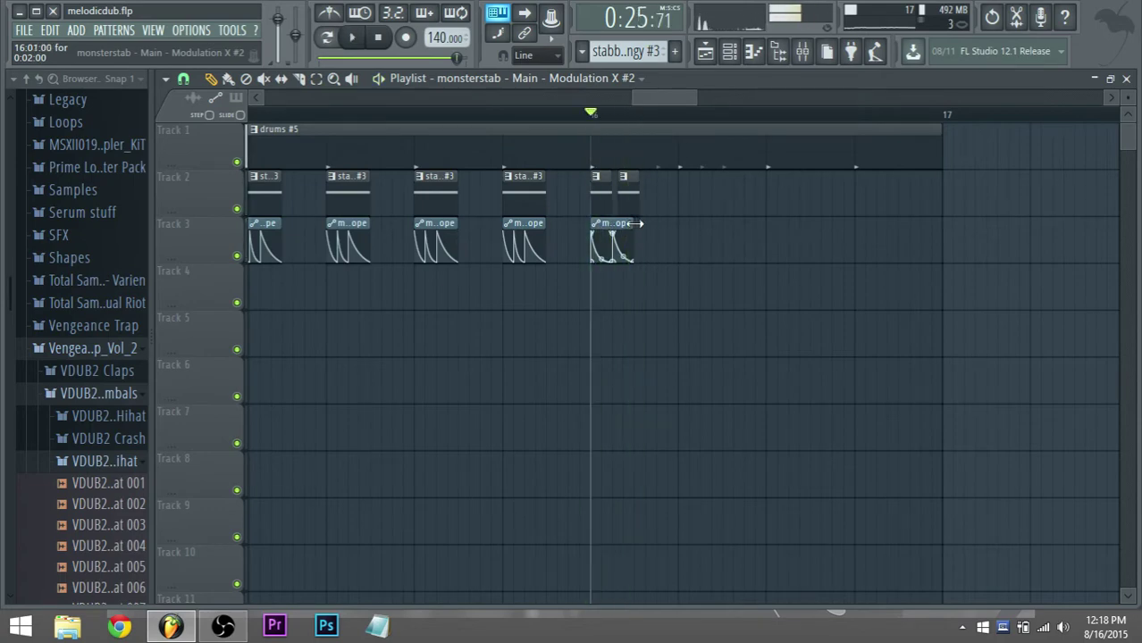
Delete the second stab clip in bar 16, extend the first stabbythingy #3 clip to two steps and play from bar 16.
ctrl+scroll(625, 224, up, 3)
right_click(632, 204)
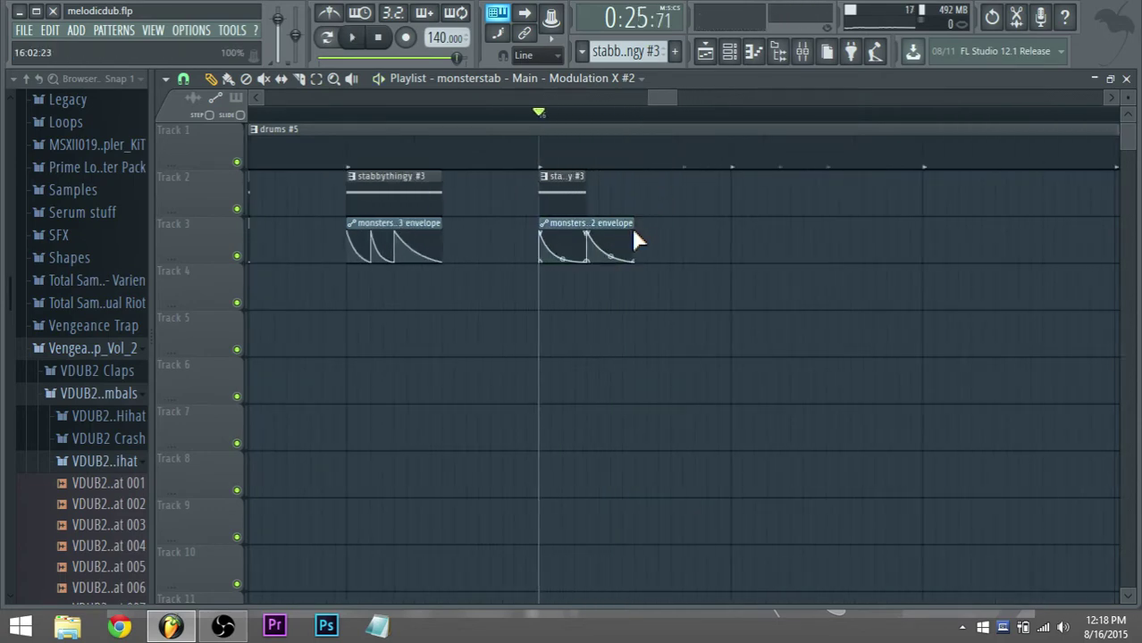
drag(585, 191, 627, 195)
key(space)
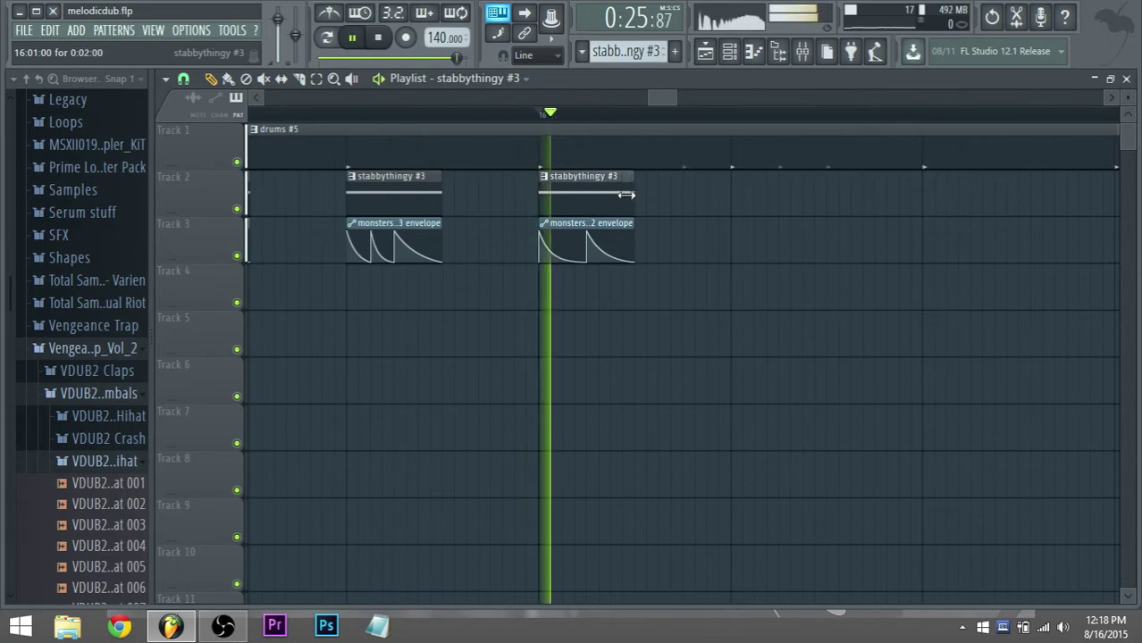
ctrl+scroll(626, 194, down, 3)
key(space)
Duplicate the bar 16 stab and envelope pair twice at three-step intervals and play from bar 16.
click(616, 207)
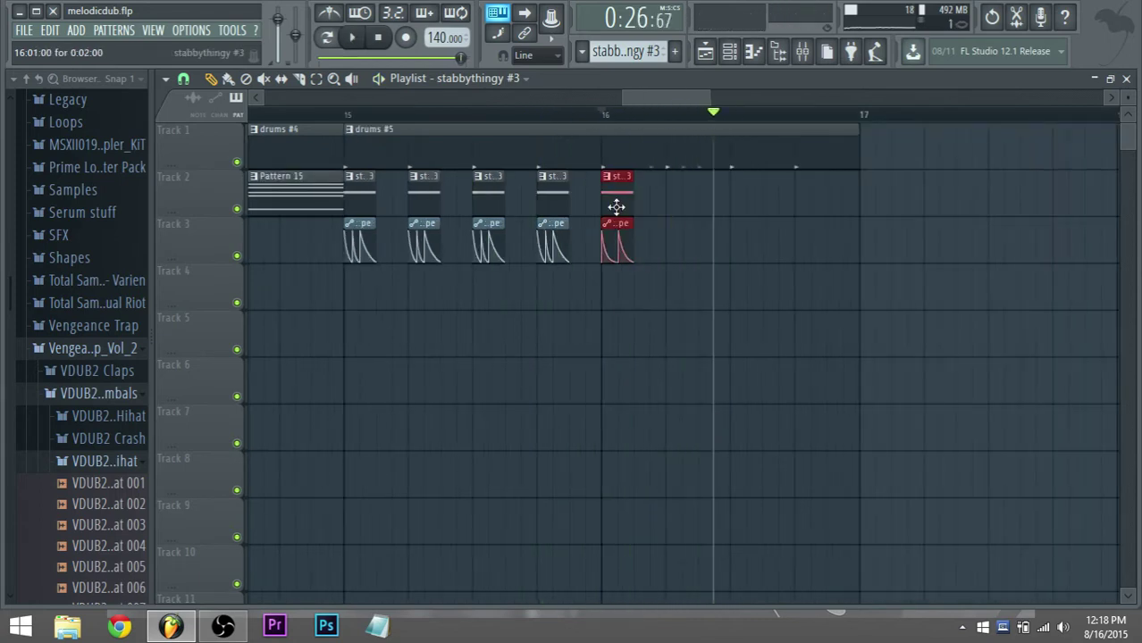
key(ctrl+z)
drag(360, 222, 718, 219)
key(space)
key(space)
key(space)
key(space)
Duplicate the last stab and envelope pair in bar 16, starting three steps after the original, and play from bar 16.
drag(684, 100, 709, 128)
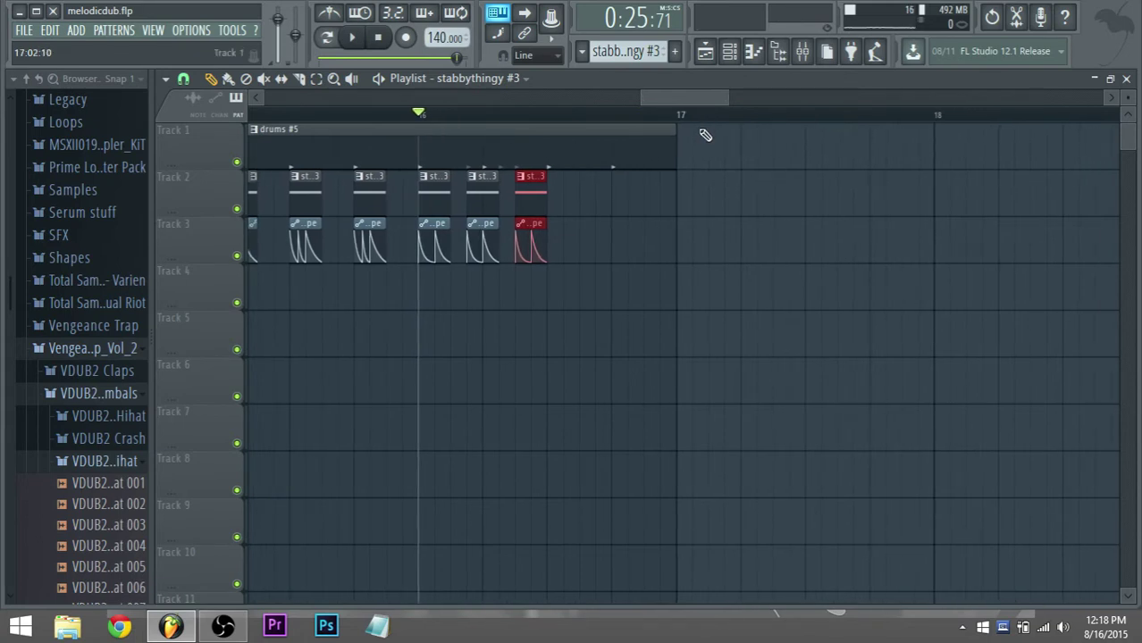
key(ctrl+b)
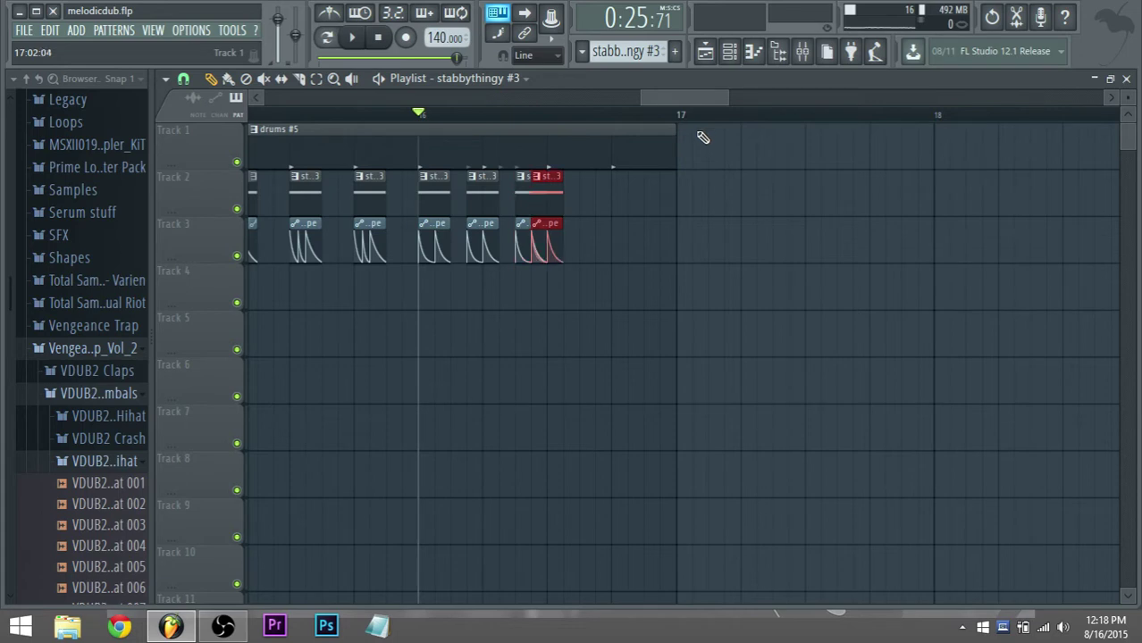
drag(555, 224, 587, 224)
key(space)
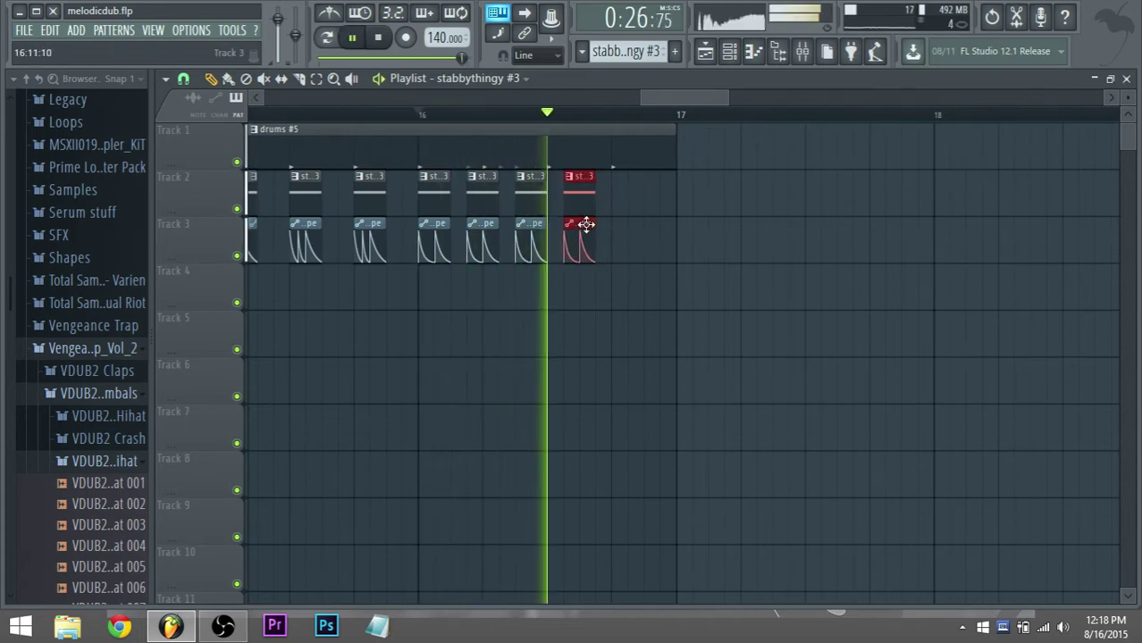
key(space)
Add a one-step stab and envelope pair at step 13 of bar 16, copy a two-step pair to step 15 and play.
click(614, 234)
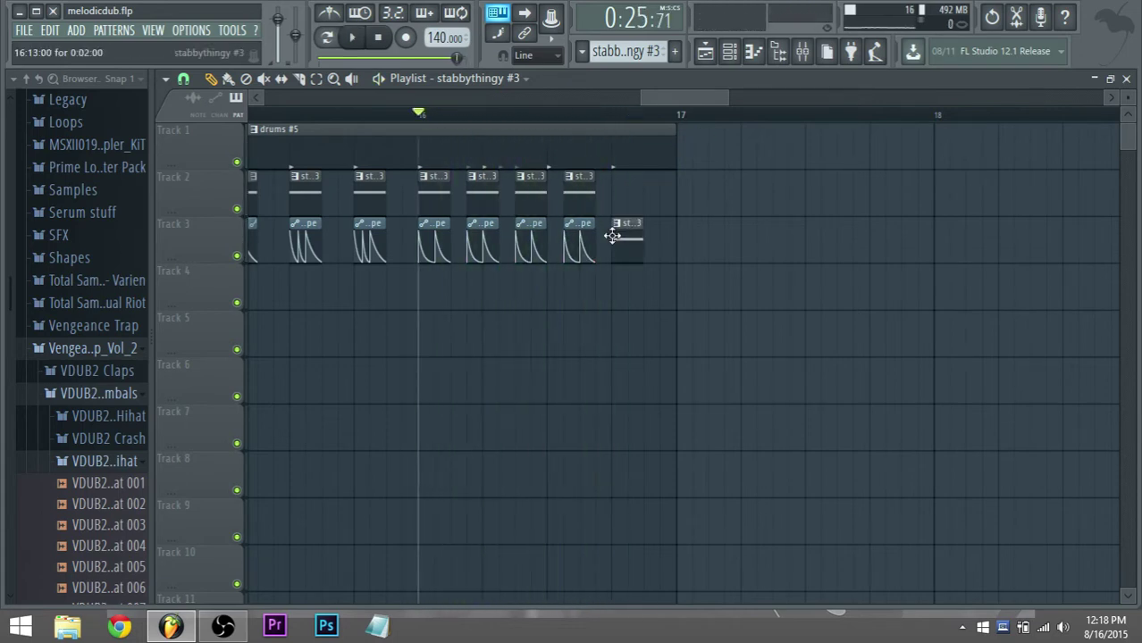
drag(624, 219, 627, 182)
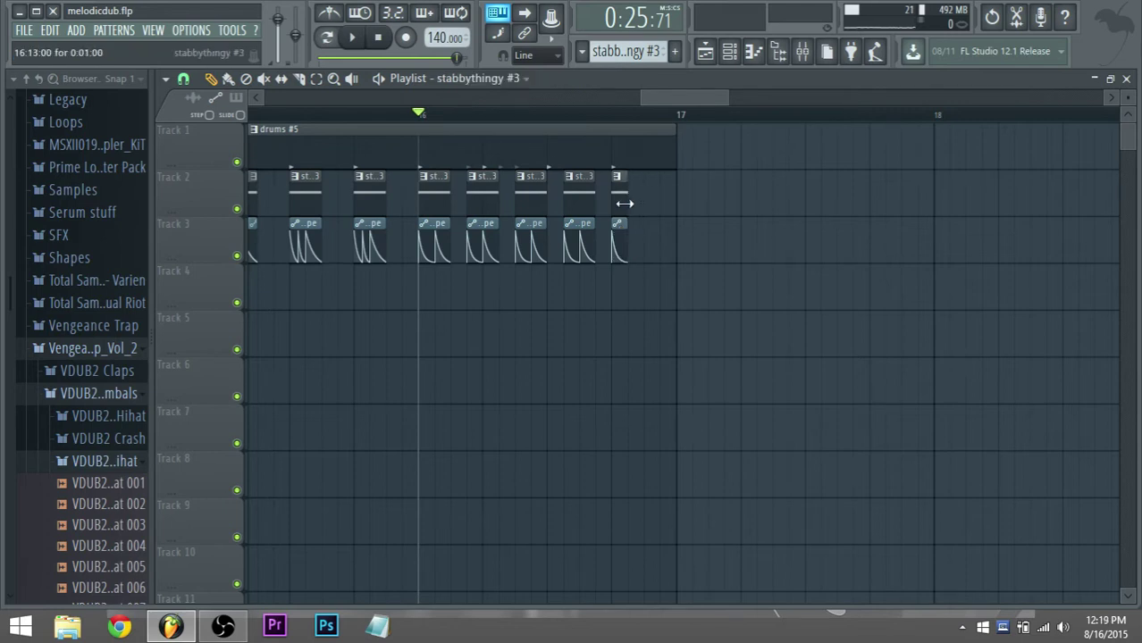
click(586, 199)
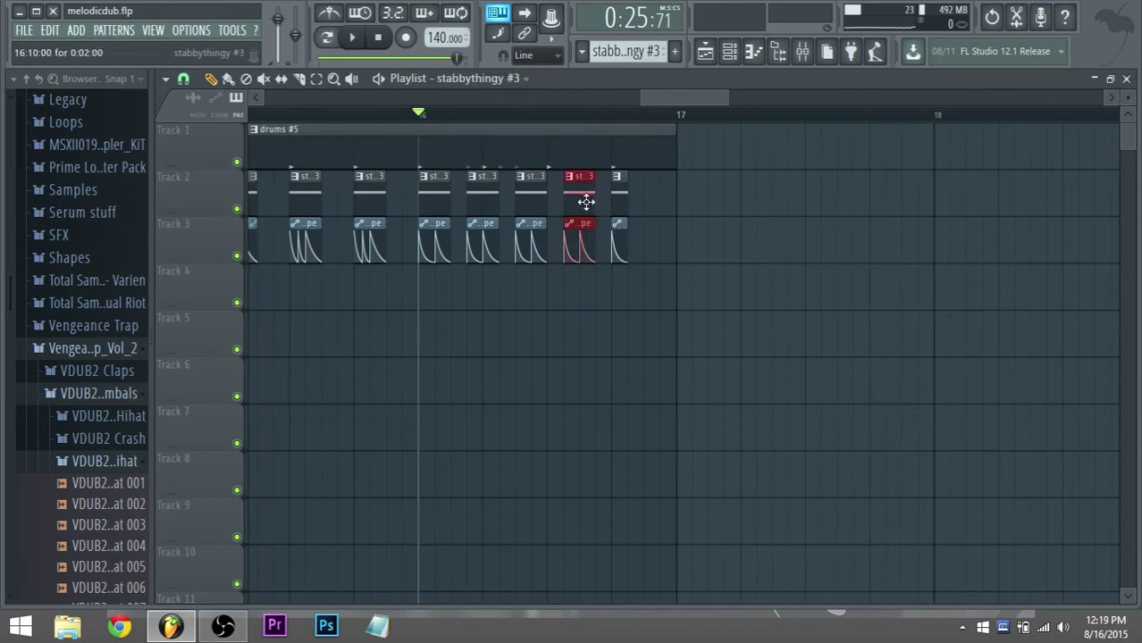
drag(586, 201, 602, 201)
drag(592, 239, 658, 219)
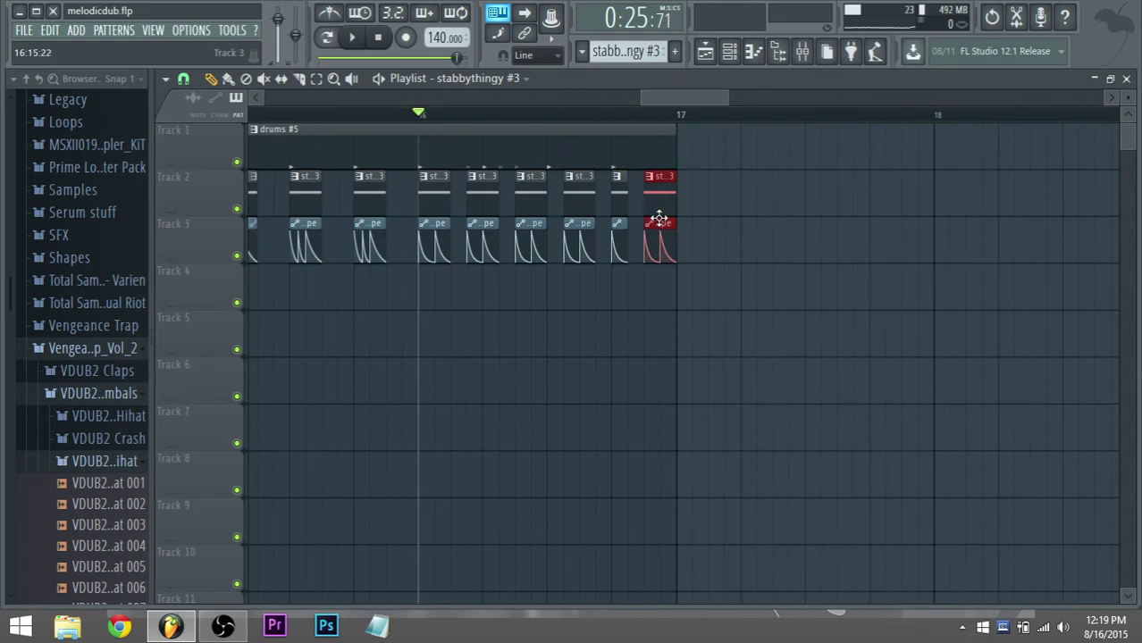
key(space)
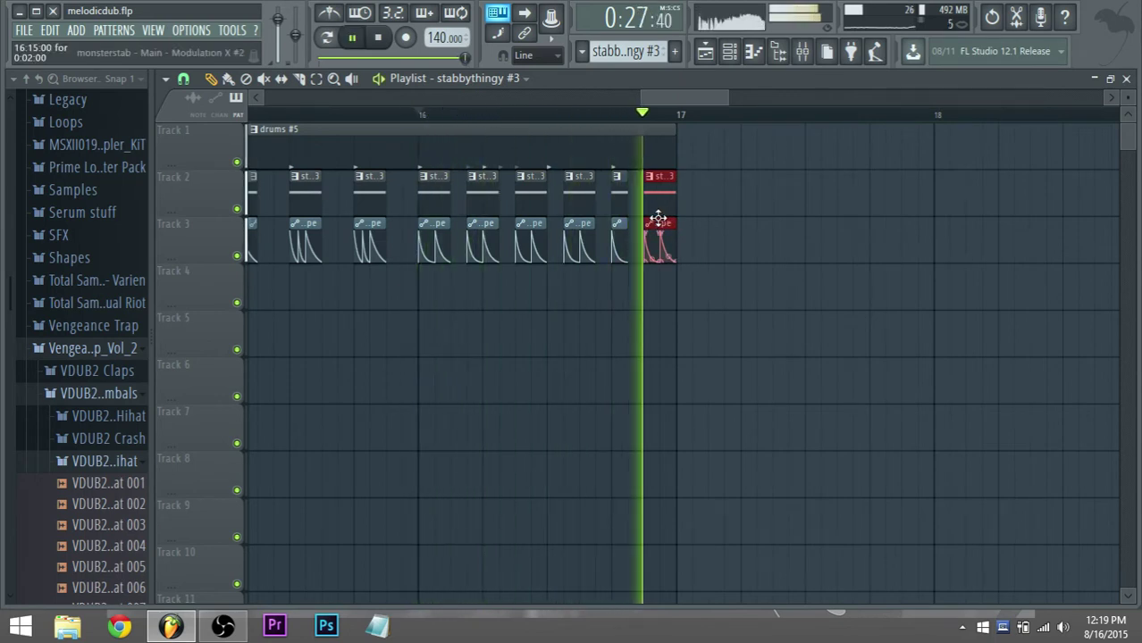
key(space)
Play the stab section from just before bar 15 into bar 16.
scroll(368, 162, down, 4)
click(438, 118)
key(space)
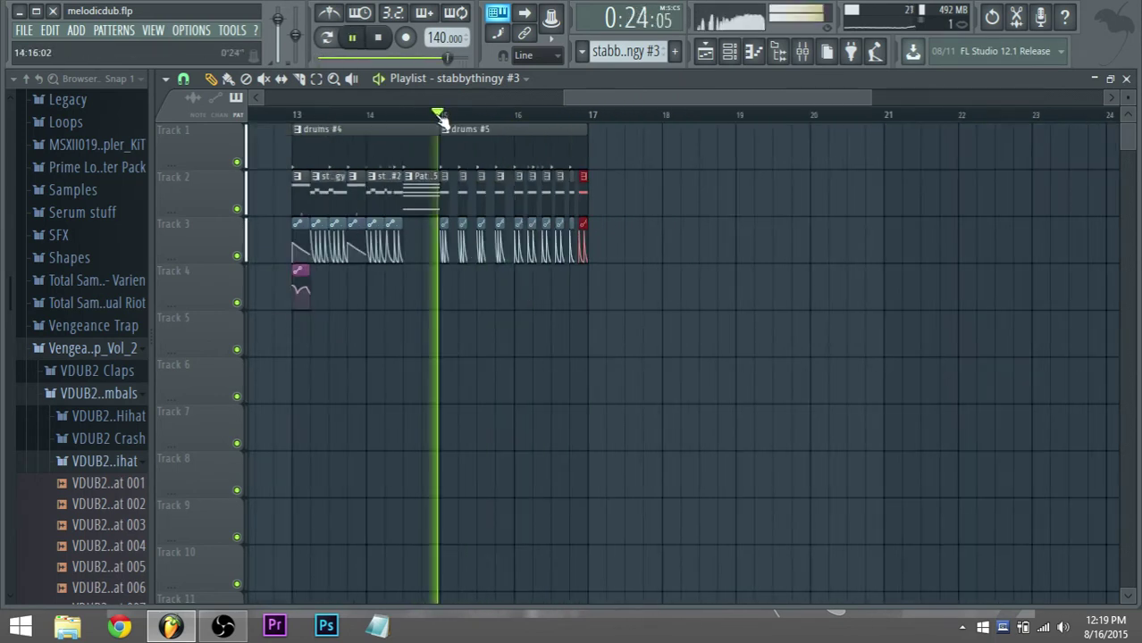
scroll(454, 247, up, 4)
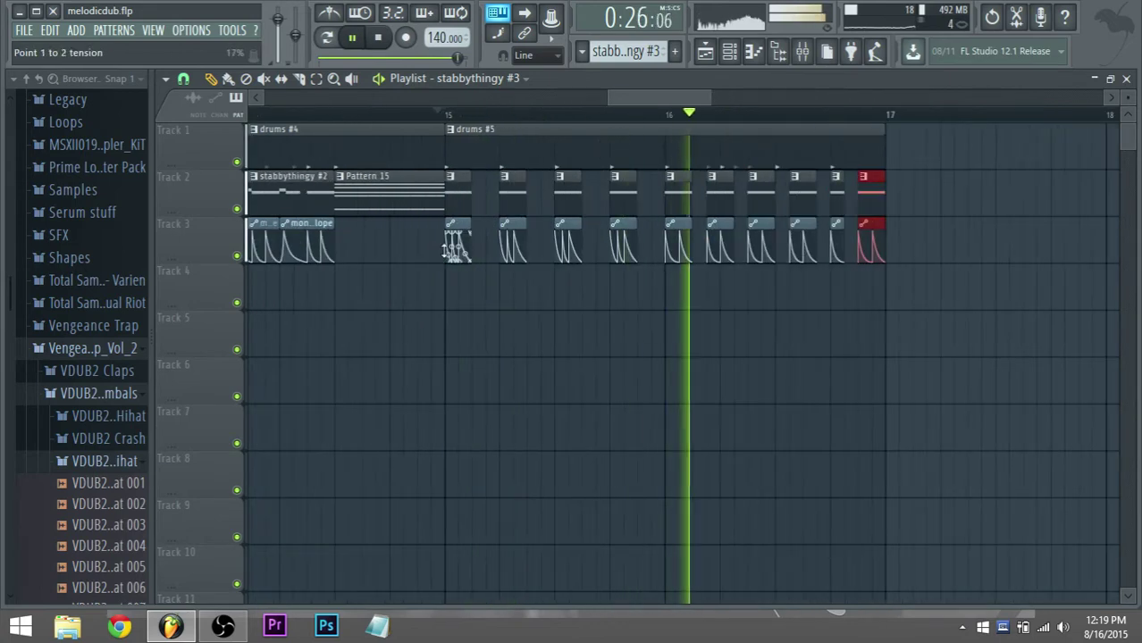
key(space)
Delete the middle peak and its low point from the Modulation X #3 envelope in bar 15 and play it.
scroll(462, 261, up, 2)
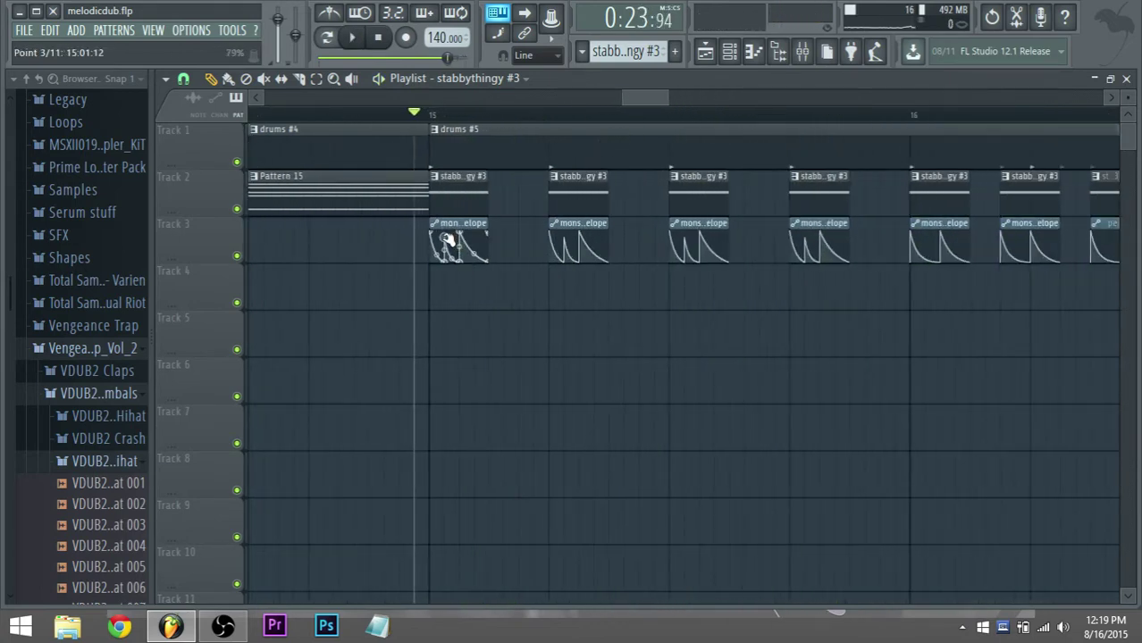
right_click(447, 250)
click(469, 276)
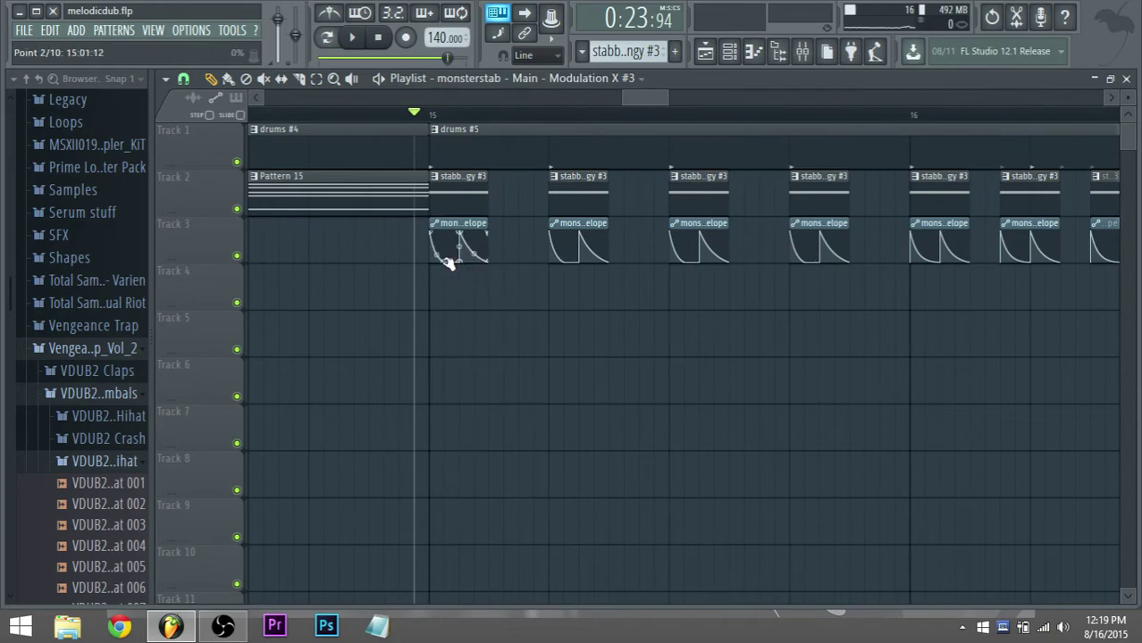
right_click(449, 261)
click(469, 284)
key(space)
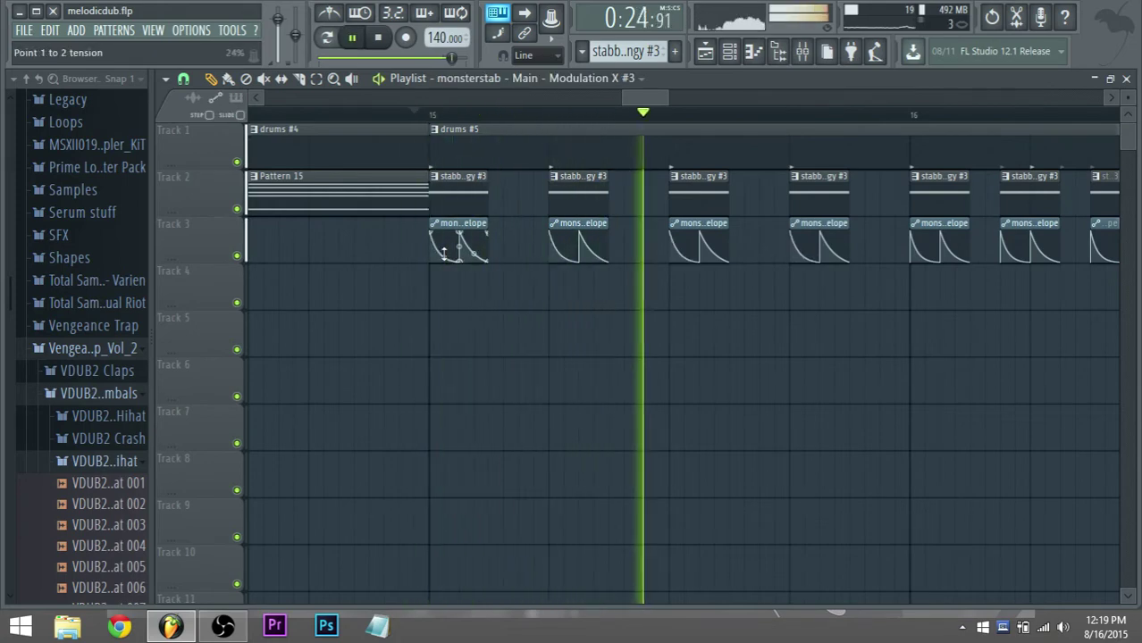
Make the first decay curve of the Modulation X #3 envelope straighter and play bars 15 and 16.
key(space)
key(space)
key(space)
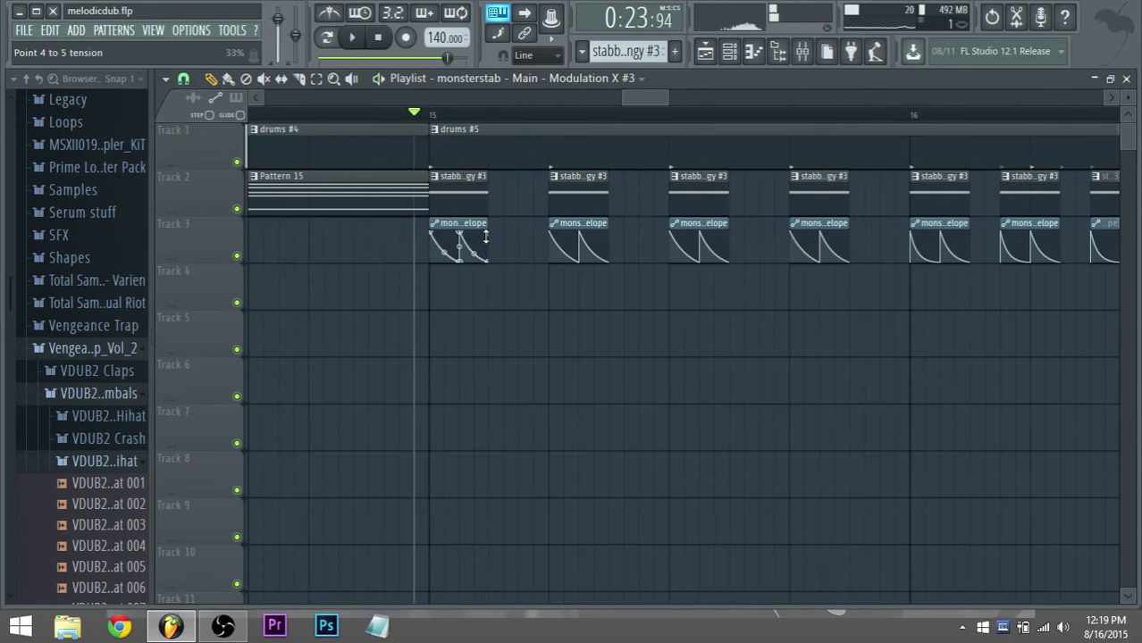
right_click(491, 243)
click(523, 271)
key(space)
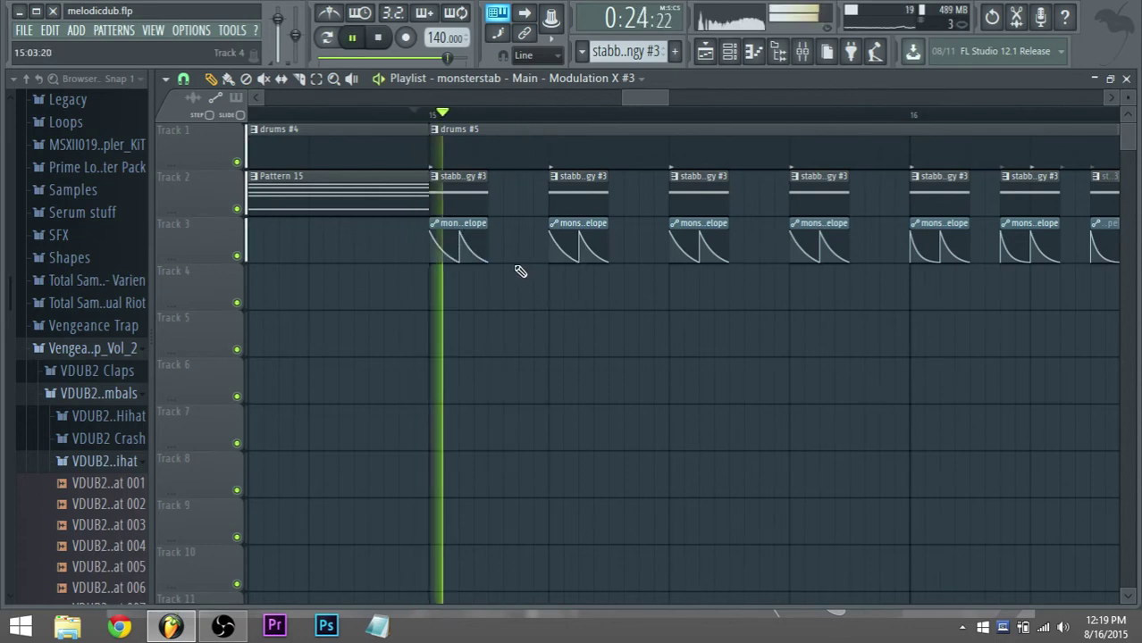
scroll(530, 265, down, 1)
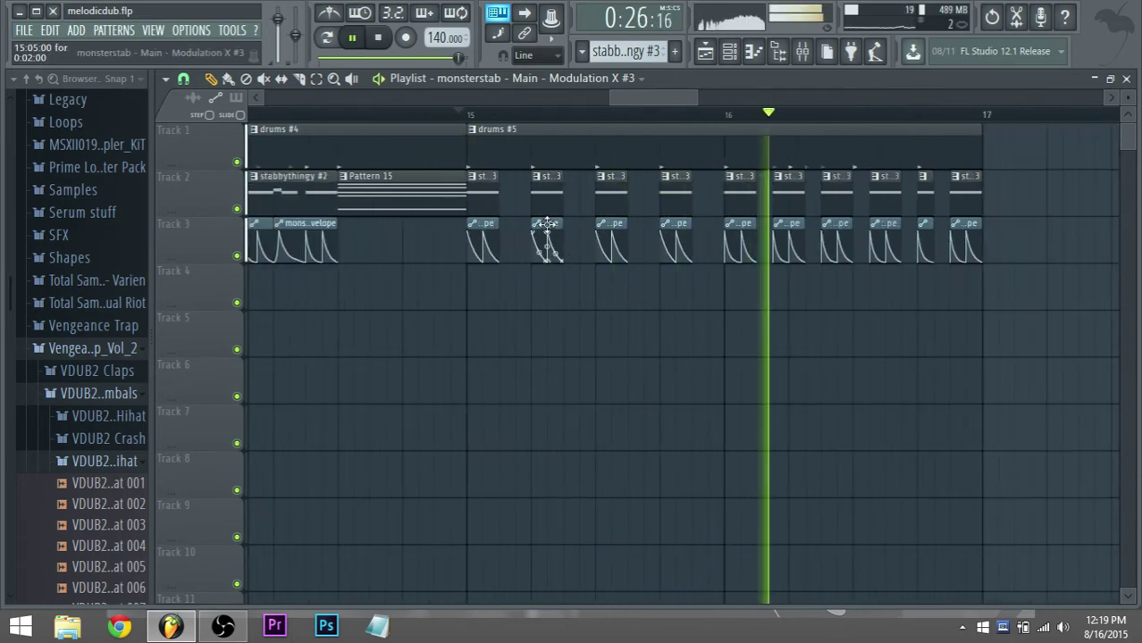
key(space)
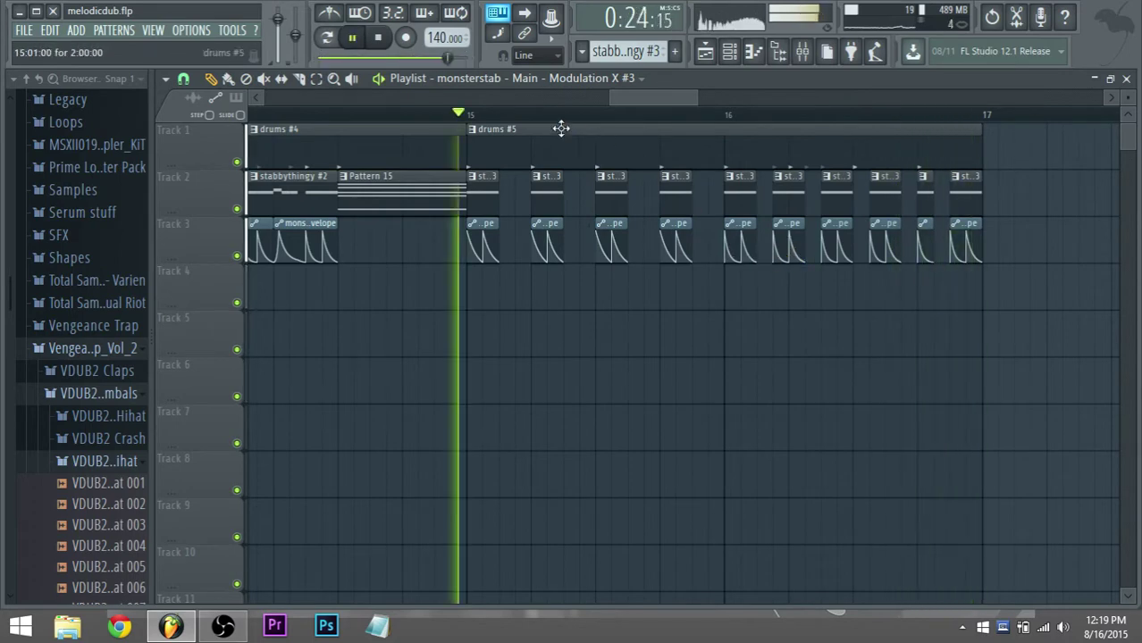
Try the stabbythingy #3 note an octave lower at A0, play it, and return the note to A1.
double_click(488, 198)
click(237, 321)
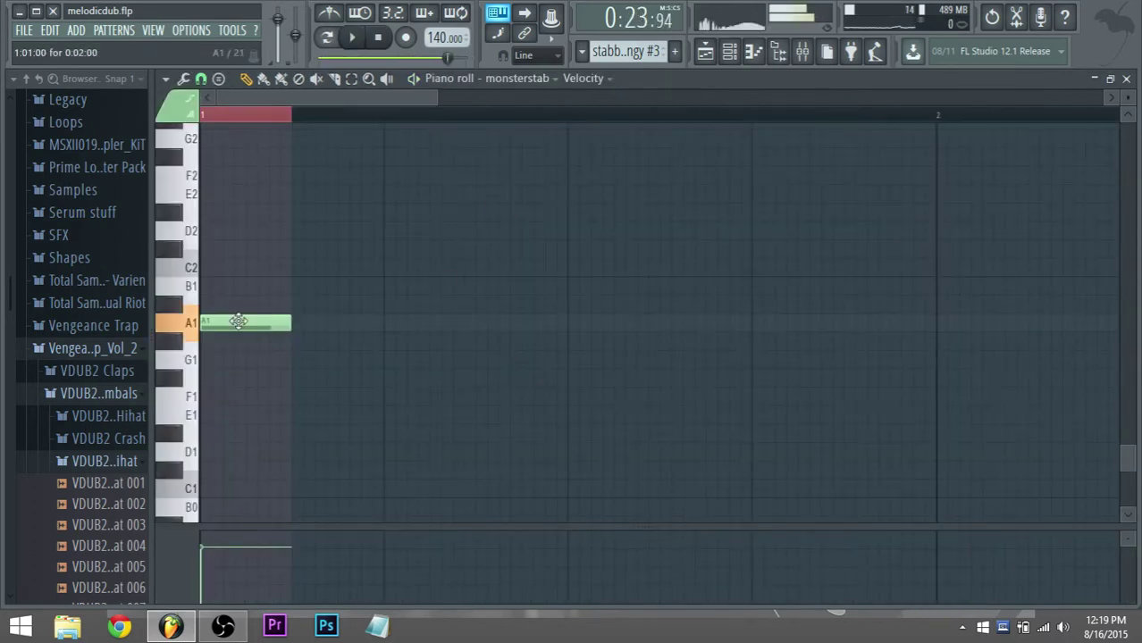
scroll(205, 331, down, 3)
click(197, 436)
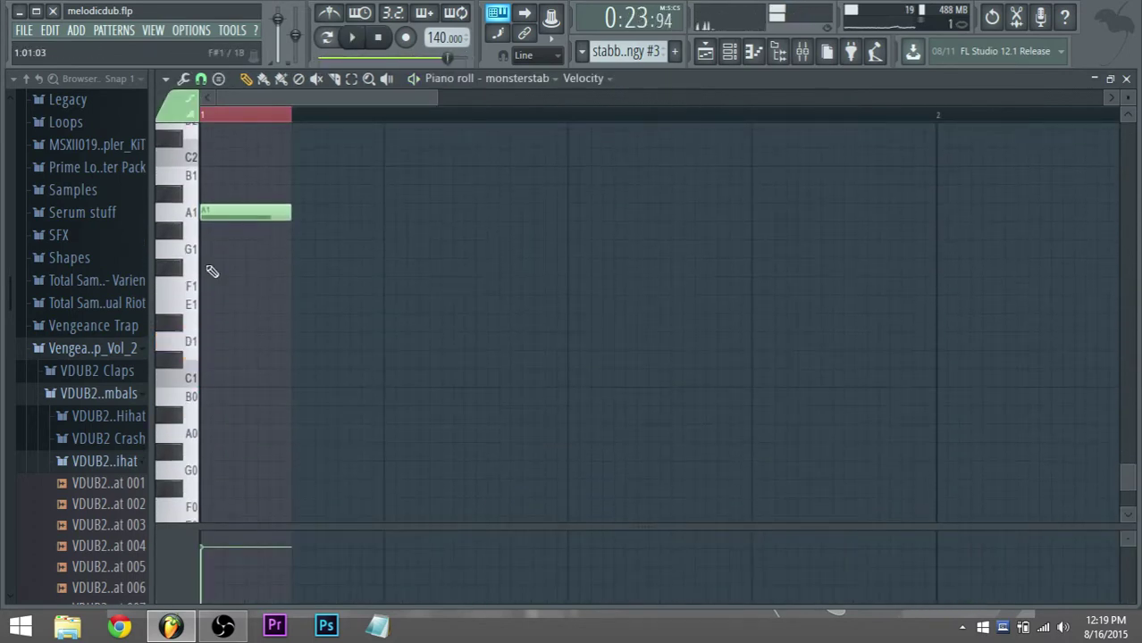
drag(222, 223, 212, 437)
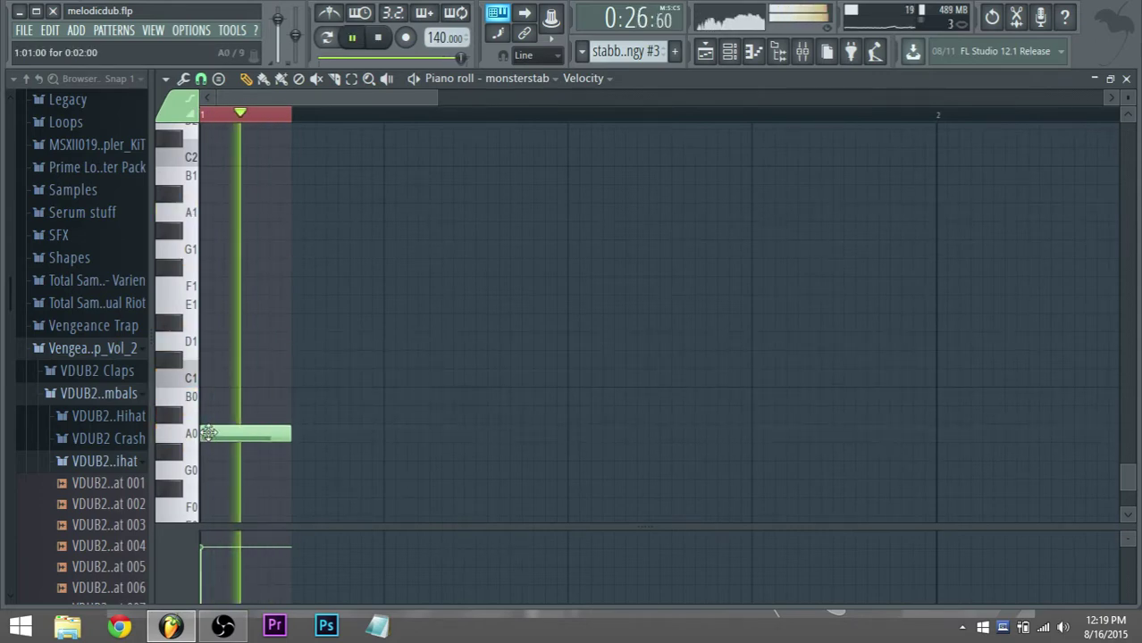
key(space)
drag(207, 435, 186, 210)
key(space)
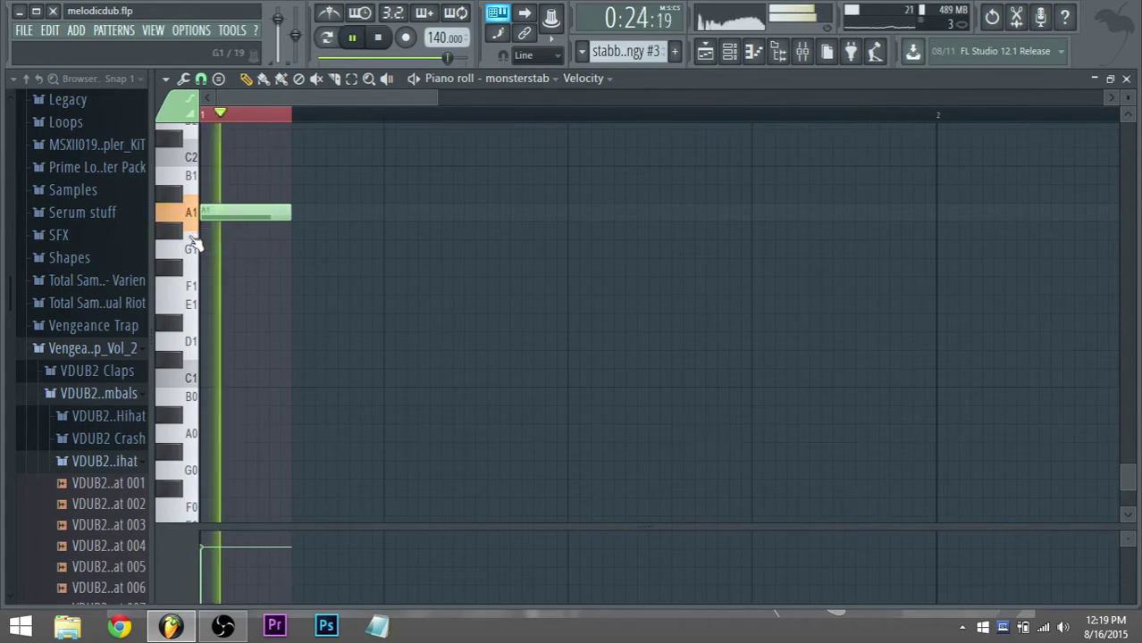
key(F5)
key(space)
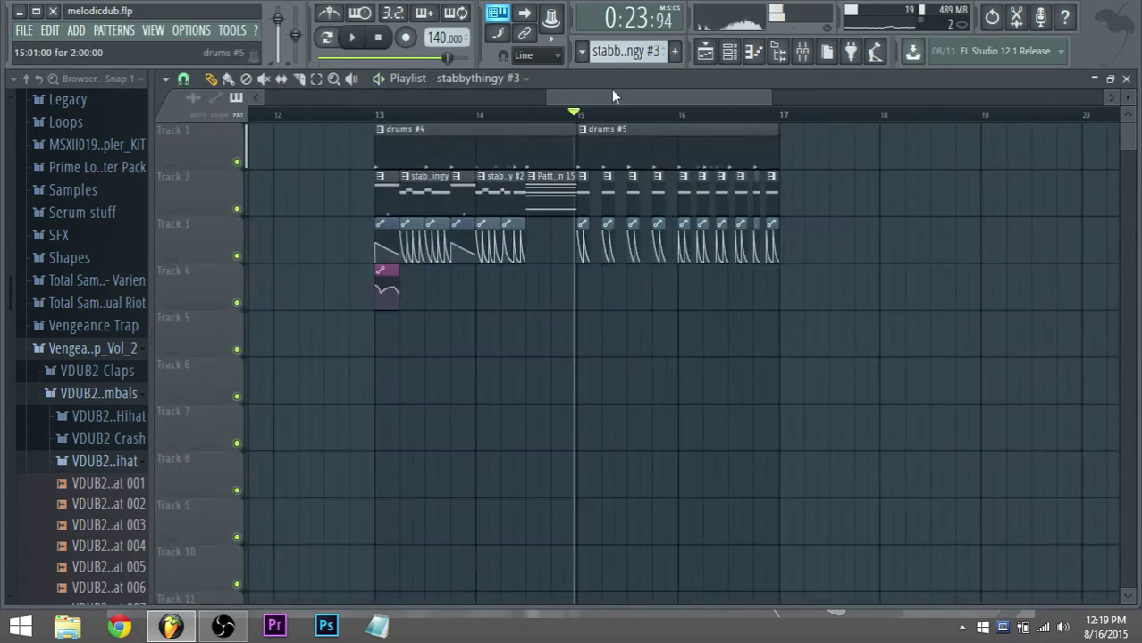
Select all the drop clips from bars 13 to 16 and move them two bars later to start at bar 15.
scroll(454, 194, down, 4)
drag(755, 403, 724, 145)
scroll(614, 215, up, 2)
scroll(615, 215, up, 2)
scroll(675, 192, up, 3)
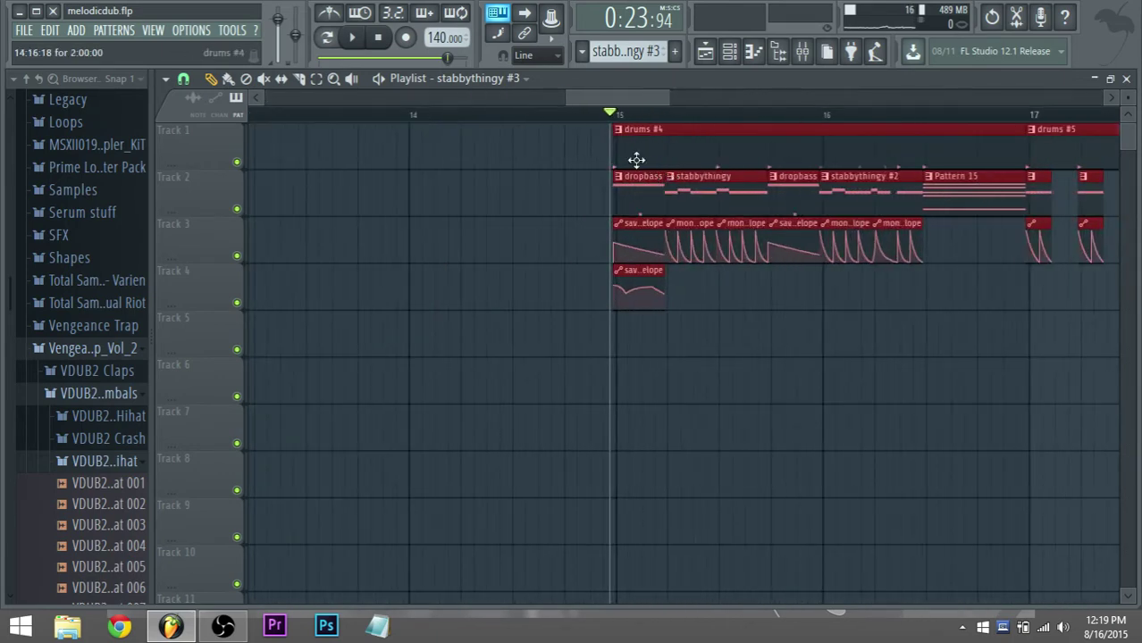
drag(636, 160, 646, 155)
scroll(615, 161, down, 5)
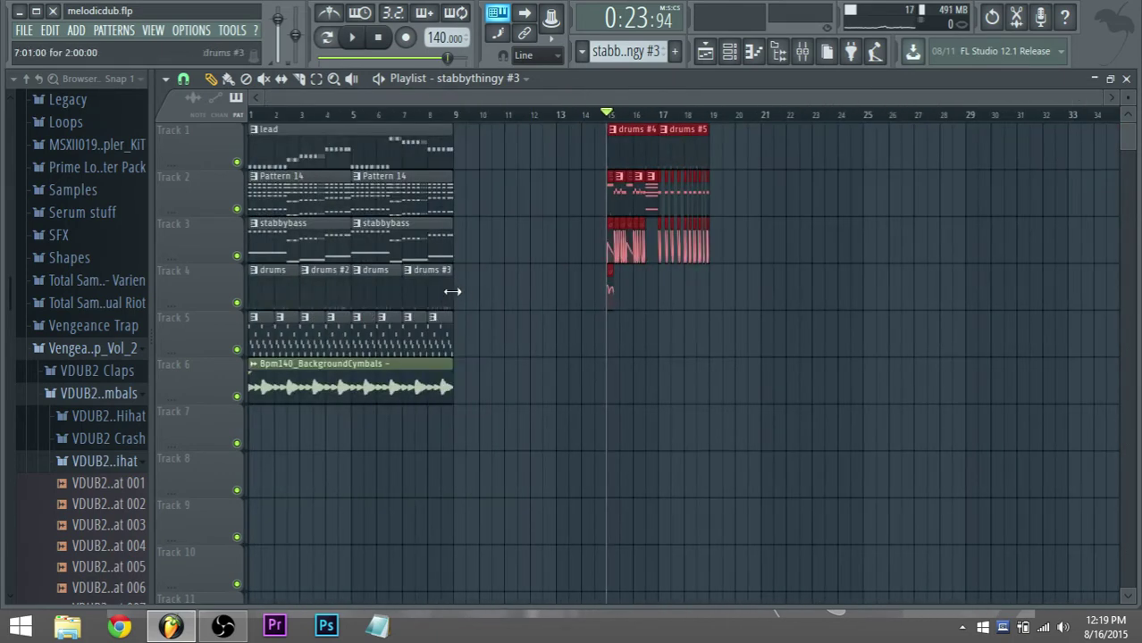
drag(487, 449, 479, 482)
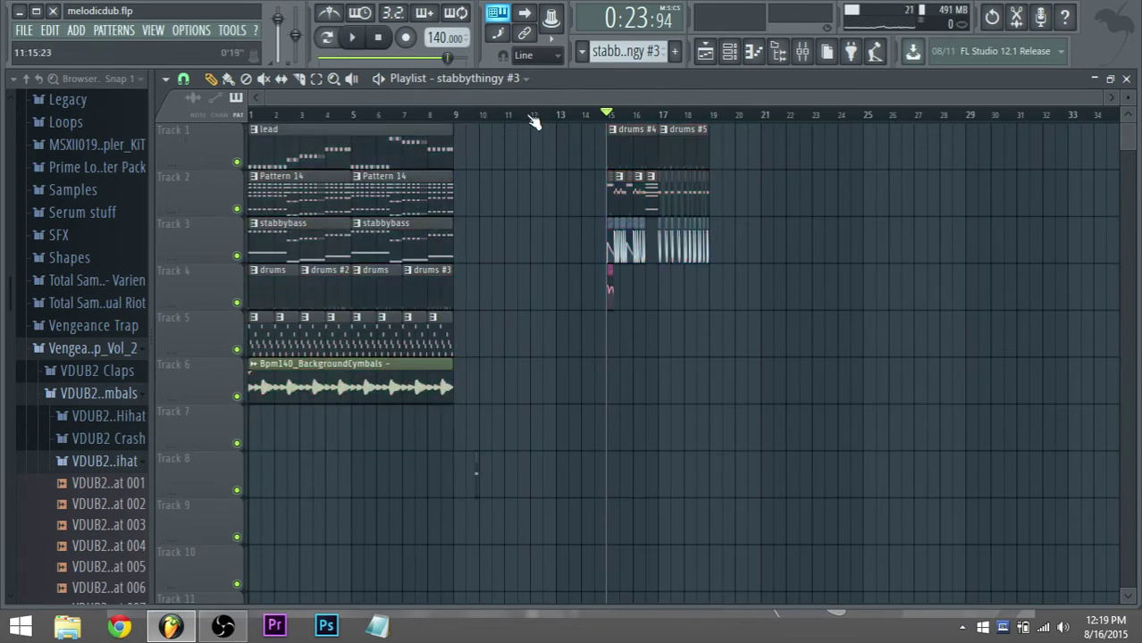
drag(513, 98, 636, 100)
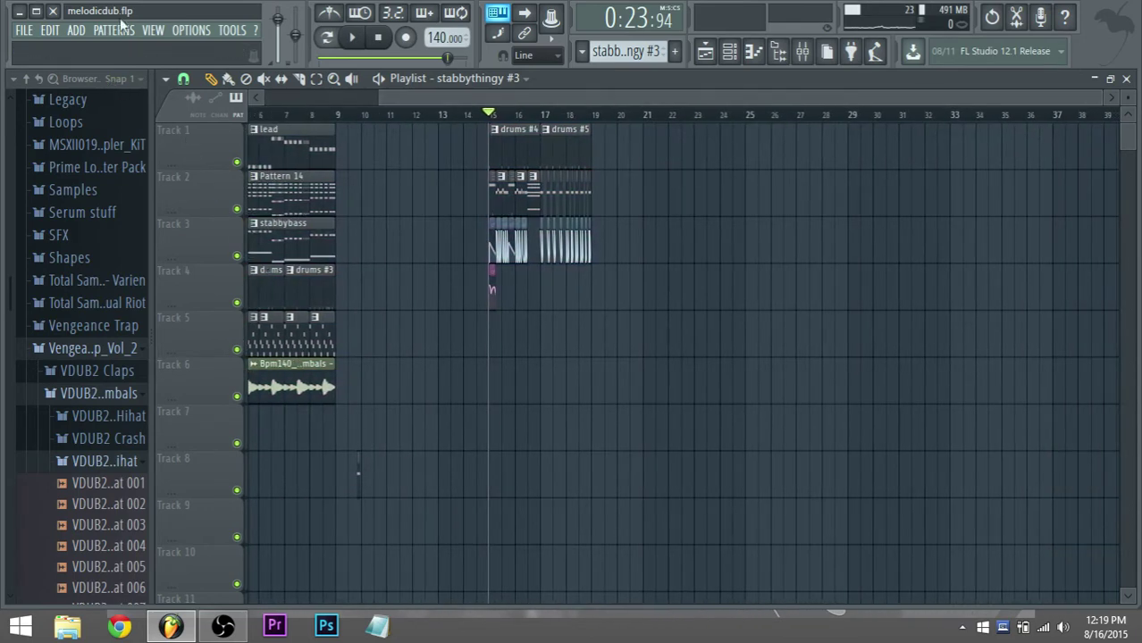
Bring up the channel rack and the soundfonts, and insert a new pattern named strings.
scroll(67, 339, down, 1)
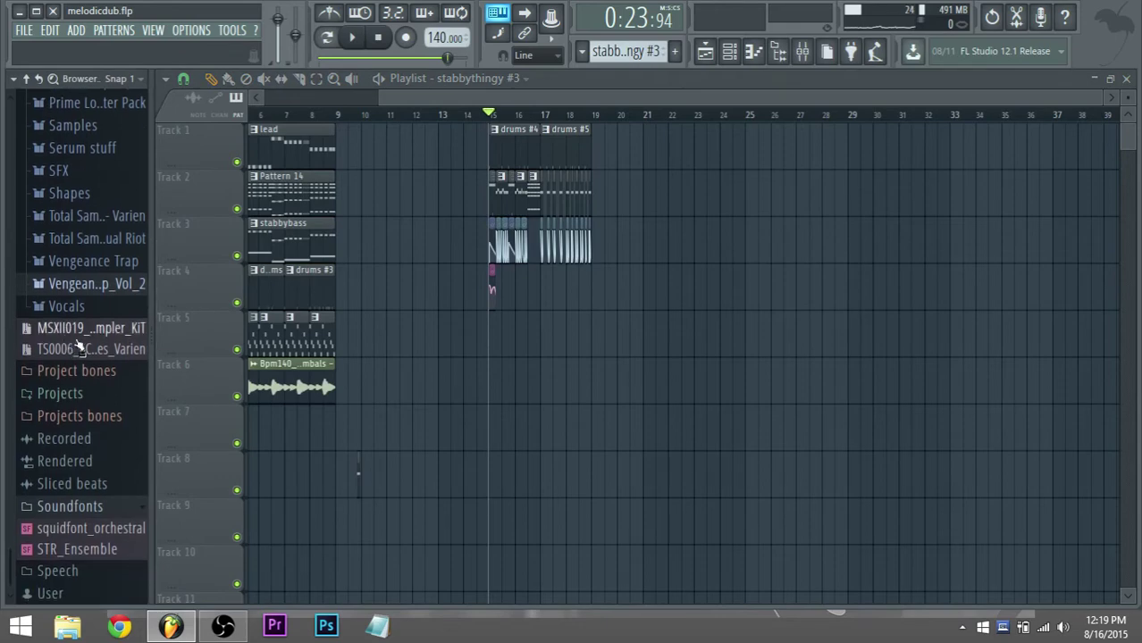
click(730, 51)
scroll(476, 495, down, 4)
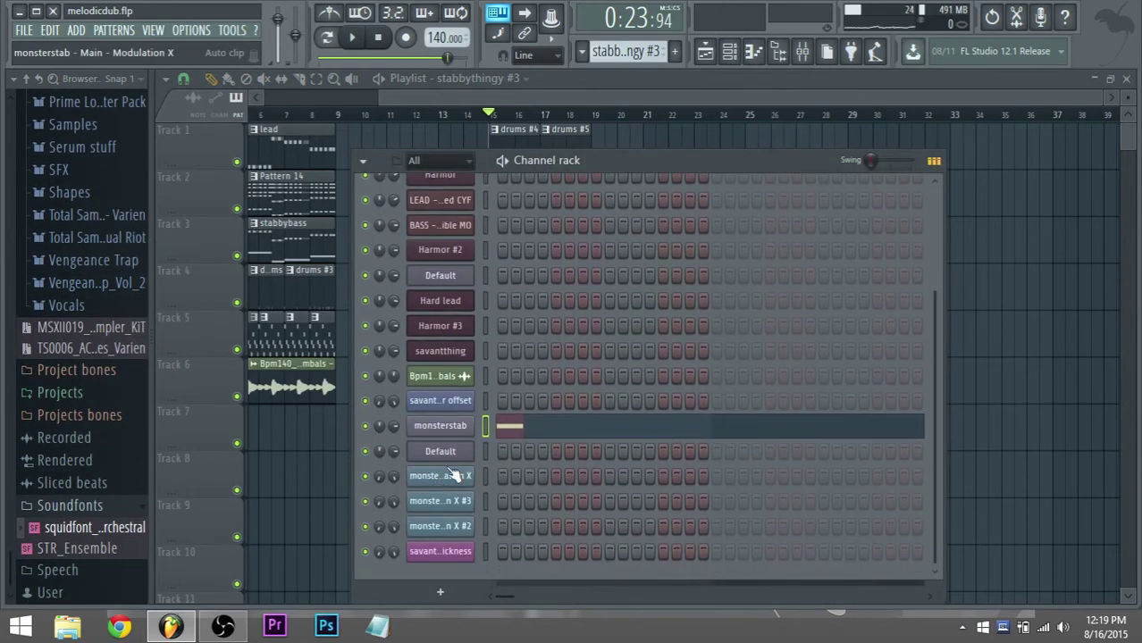
click(625, 51)
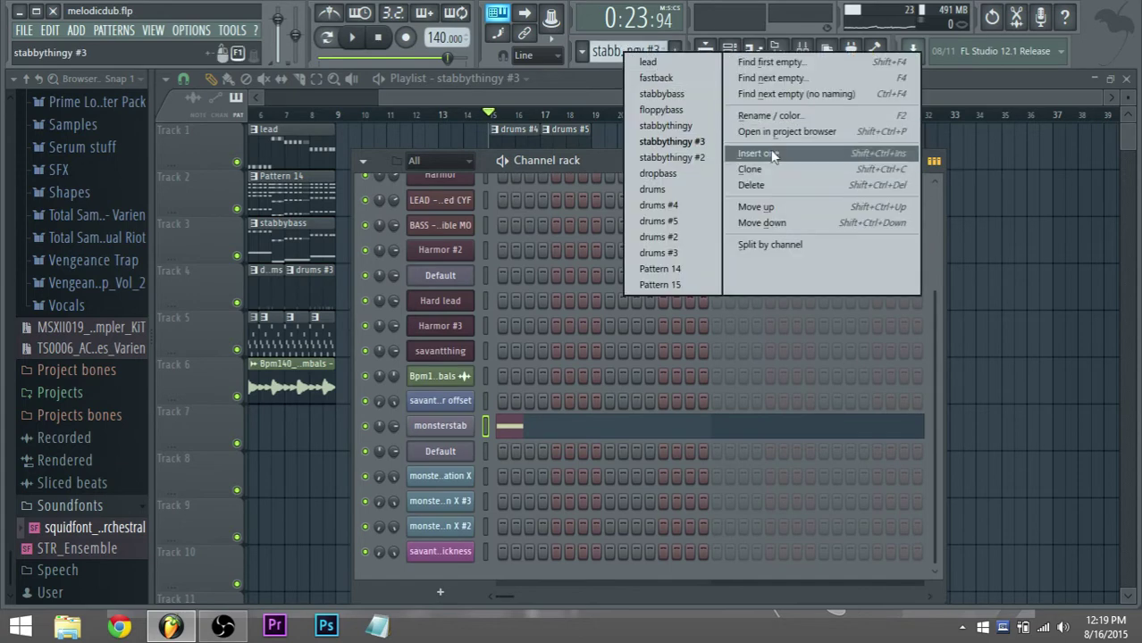
click(774, 154)
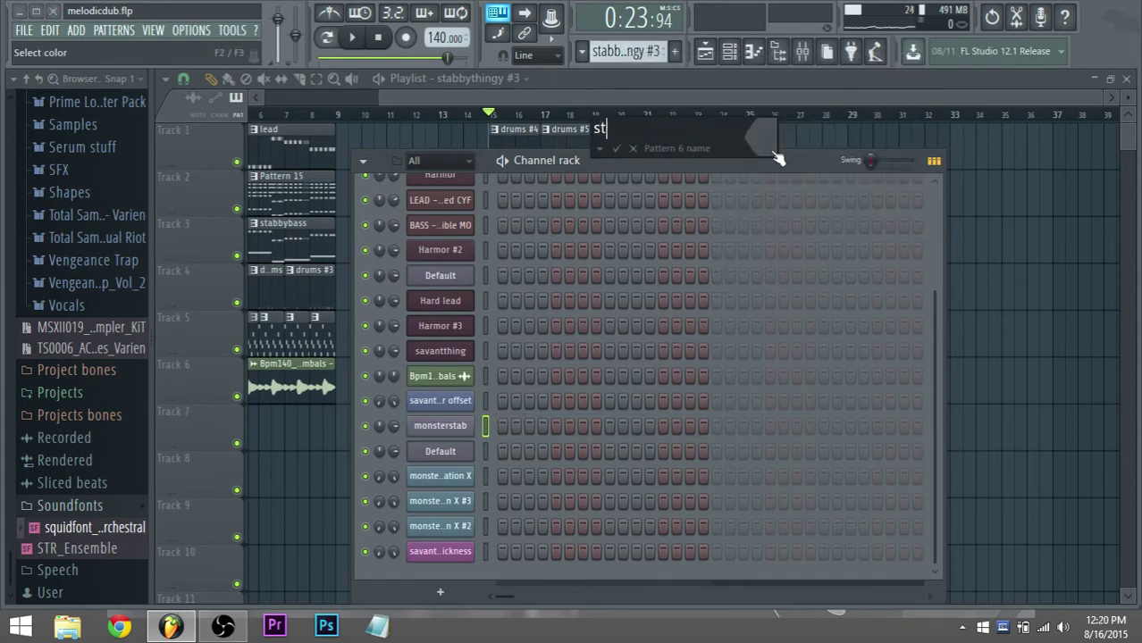
text(strings)
key(Return)
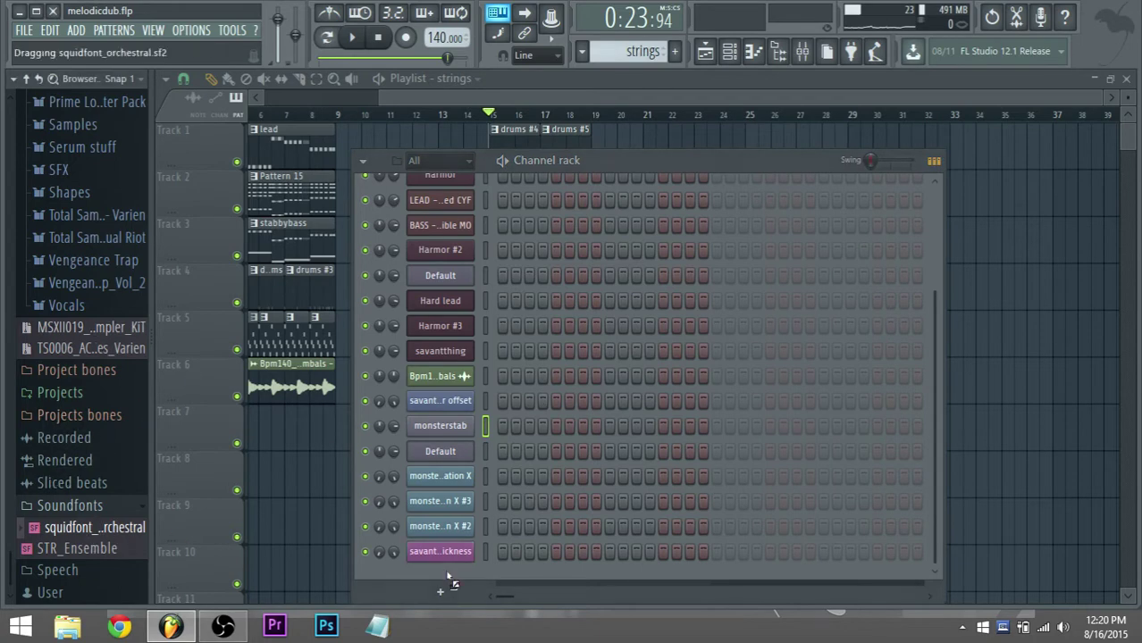
Load the squidfont_orchestral soundfont as a new channel and put its player window behind the channel rack.
drag(451, 583, 451, 556)
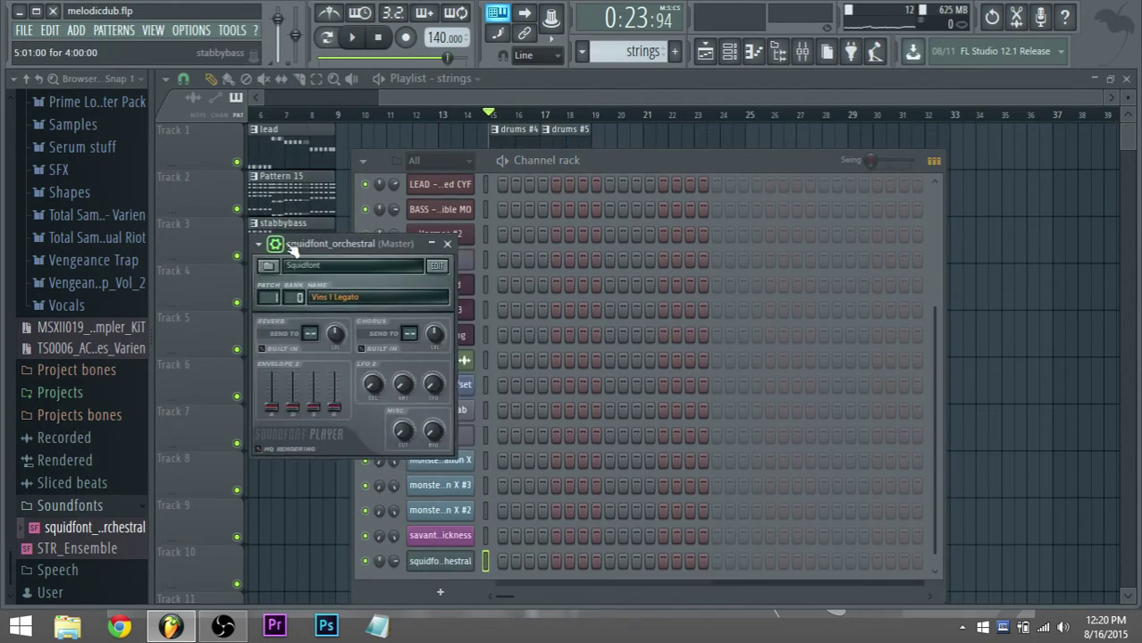
click(645, 166)
scroll(542, 426, down, 1)
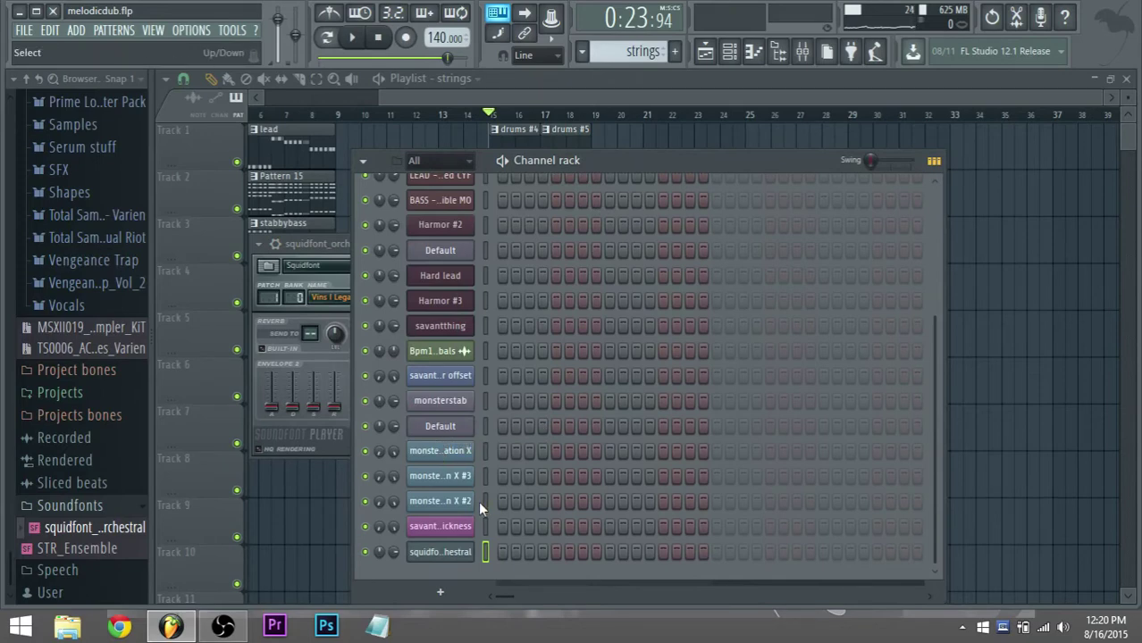
Open the Harmor notes of Pattern 15 and copy its chords without the lowest bass-note row.
key(F6)
key(F7)
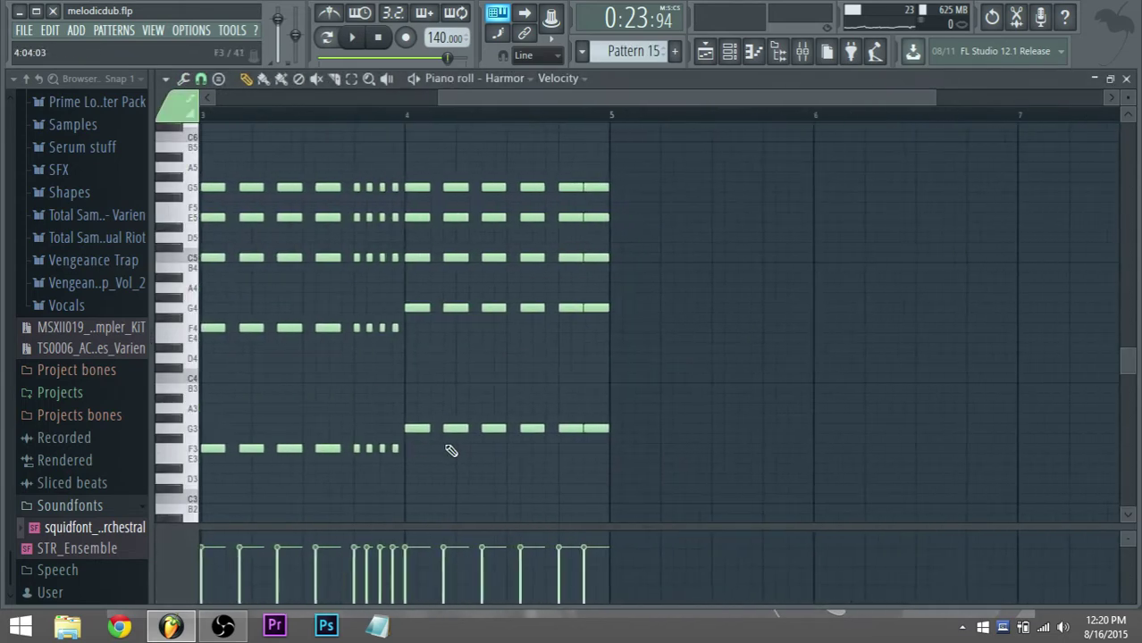
scroll(451, 451, down, 2)
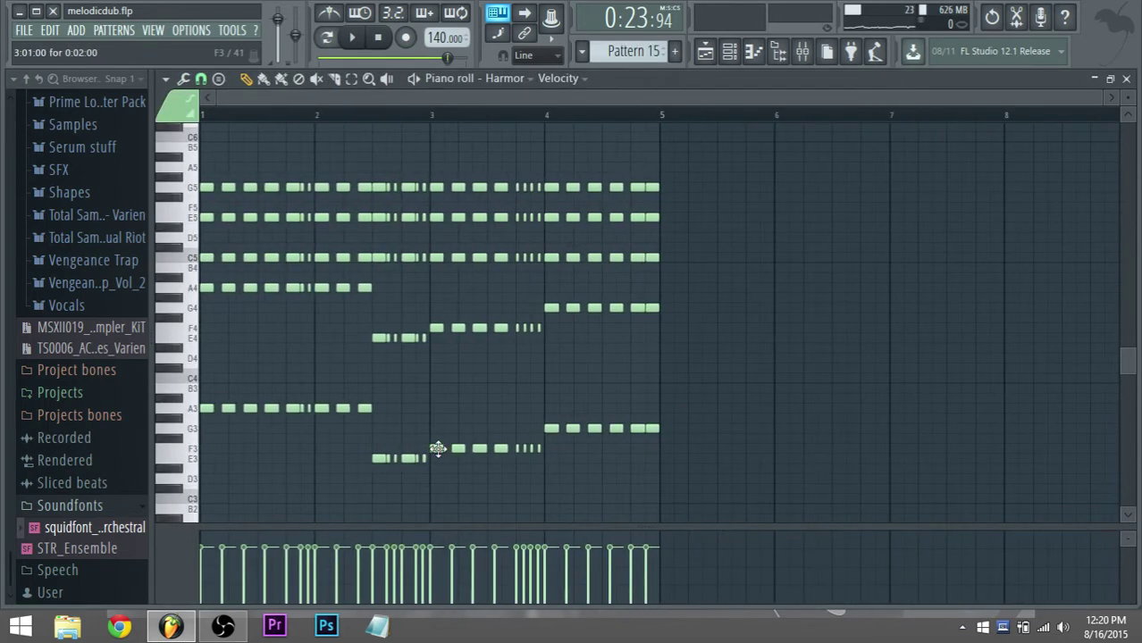
drag(525, 325, 170, 174)
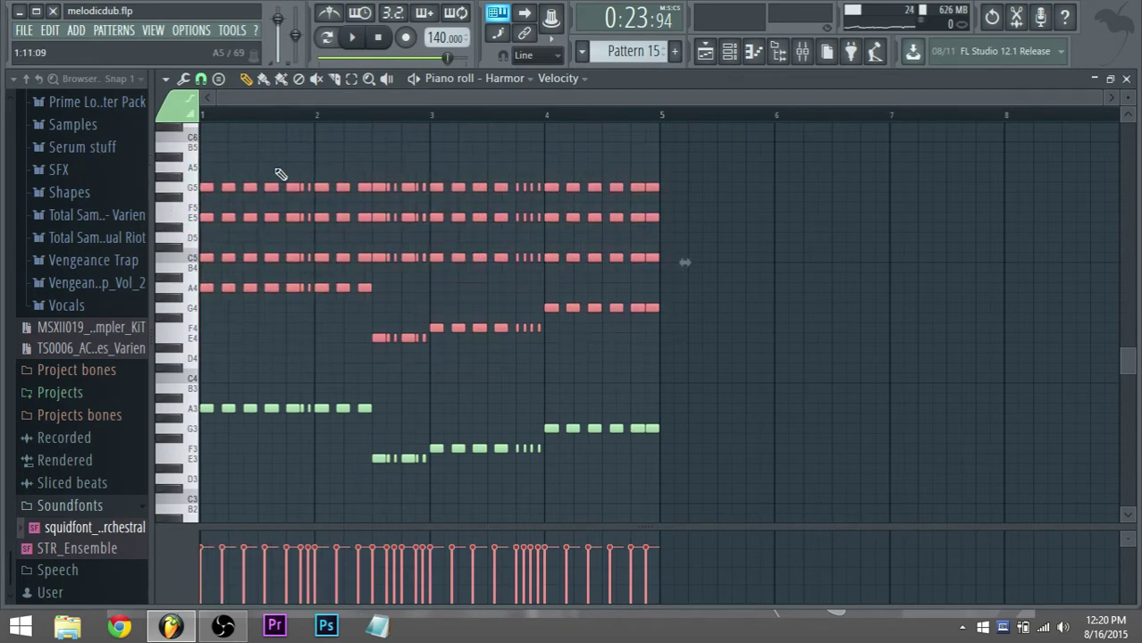
Return to the playlist and remove the stray short clip on Track 8 just before bar 10.
key(F5)
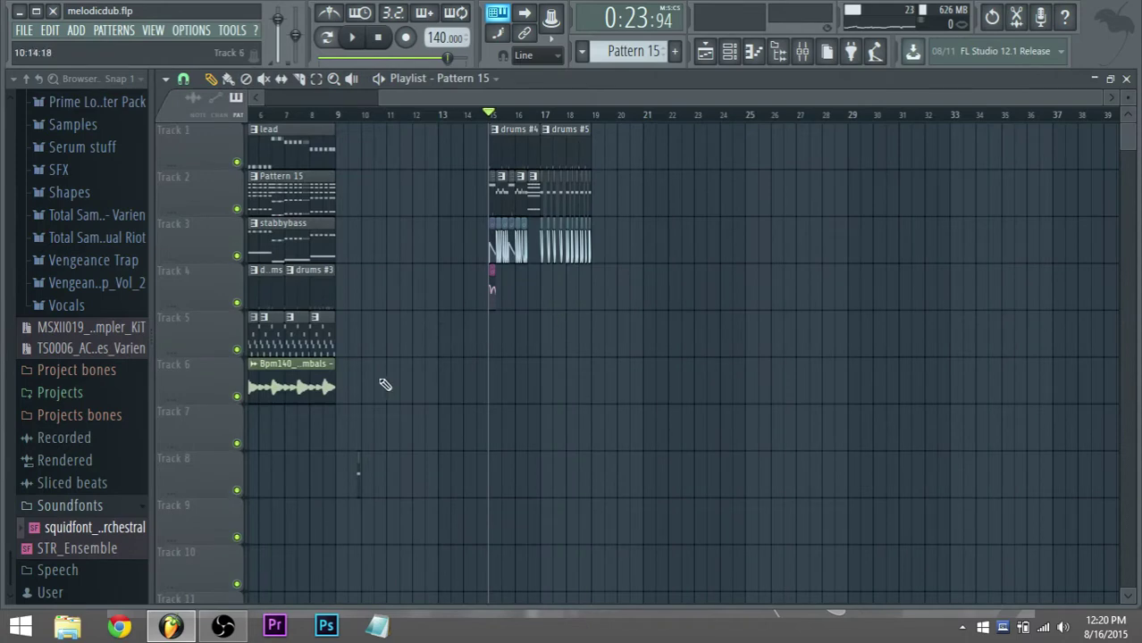
scroll(374, 413, up, 3)
click(361, 116)
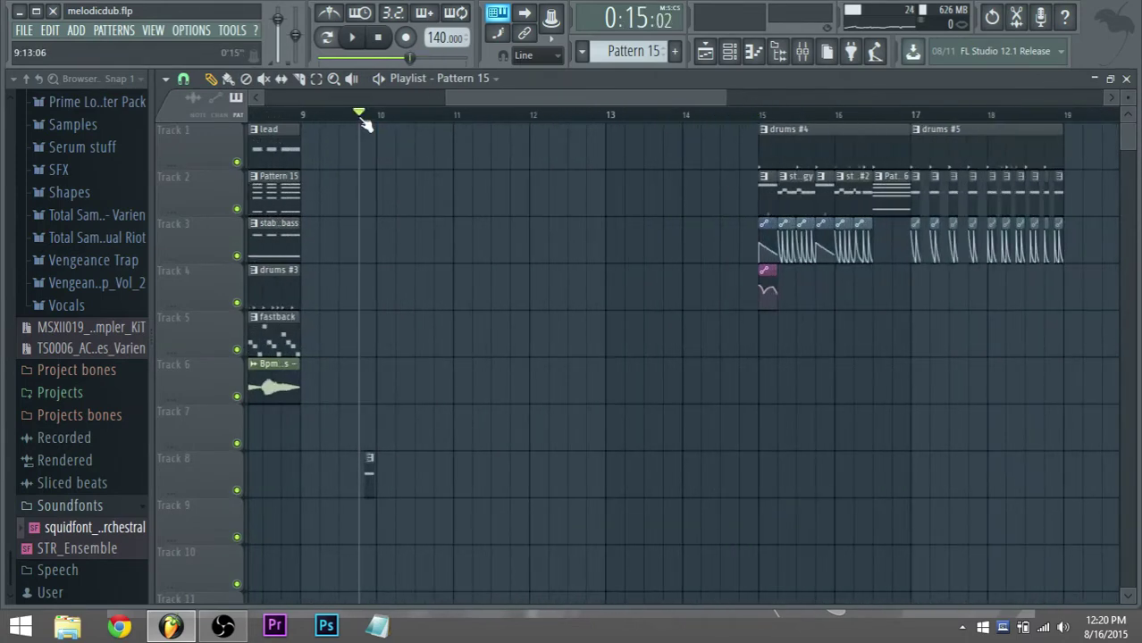
scroll(410, 461, down, 1)
scroll(410, 462, down, 2)
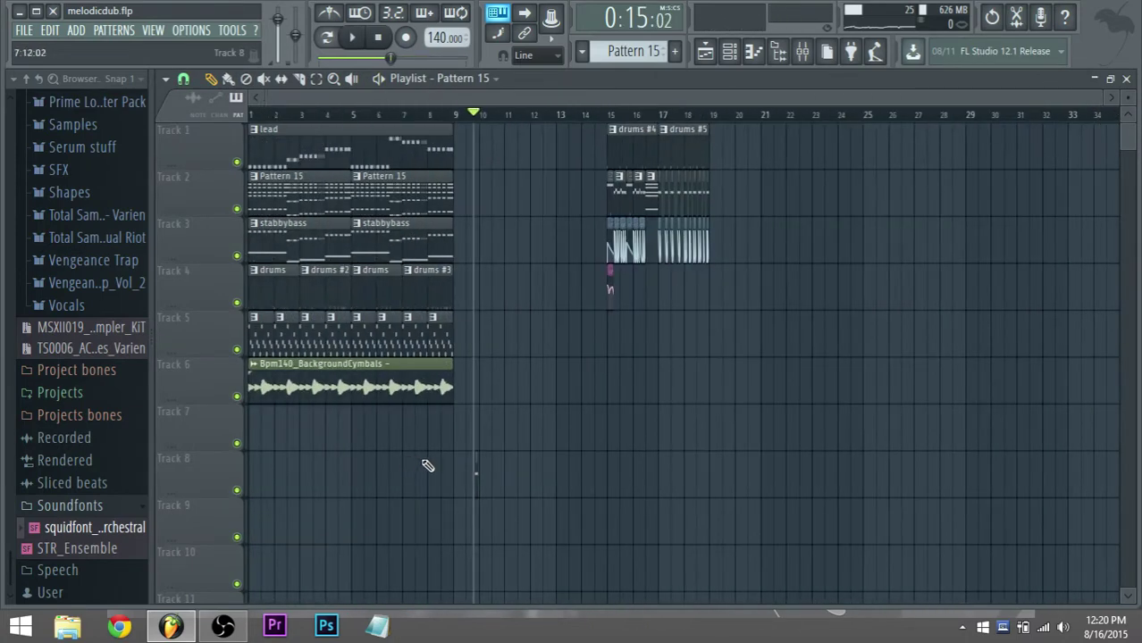
scroll(686, 388, up, 3)
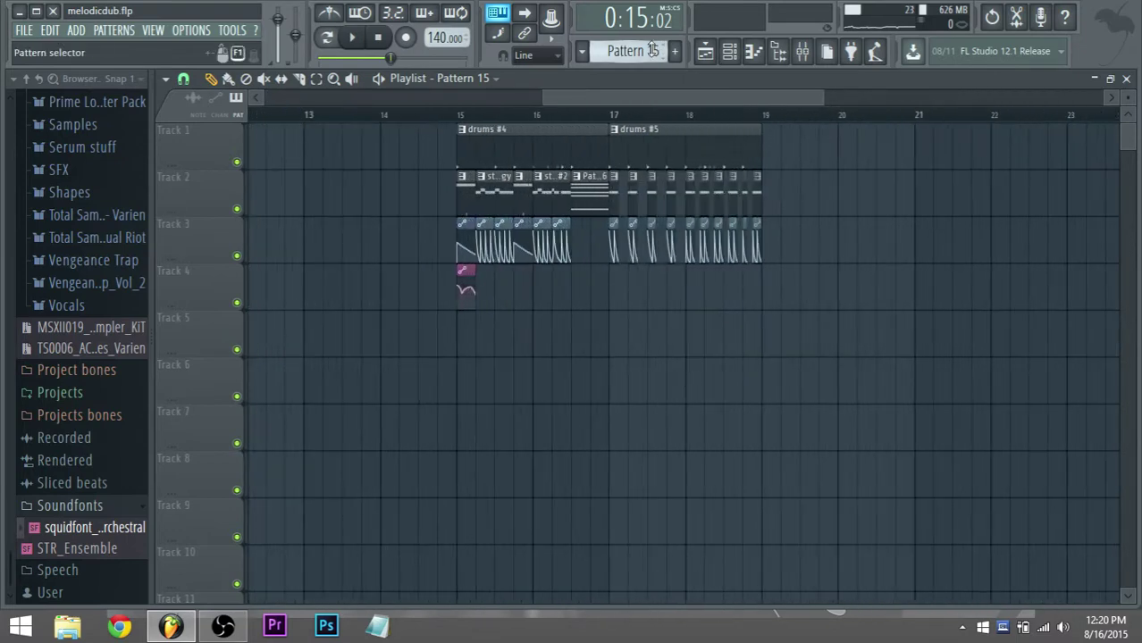
click(653, 51)
key(Escape)
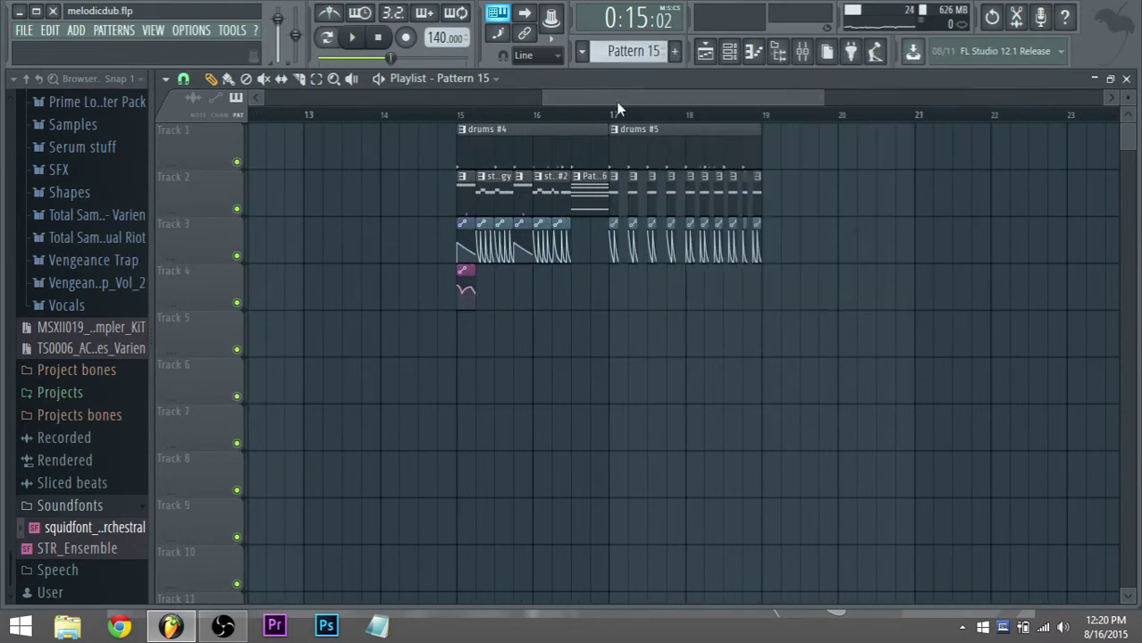
scroll(716, 158, down, 3)
click(722, 249)
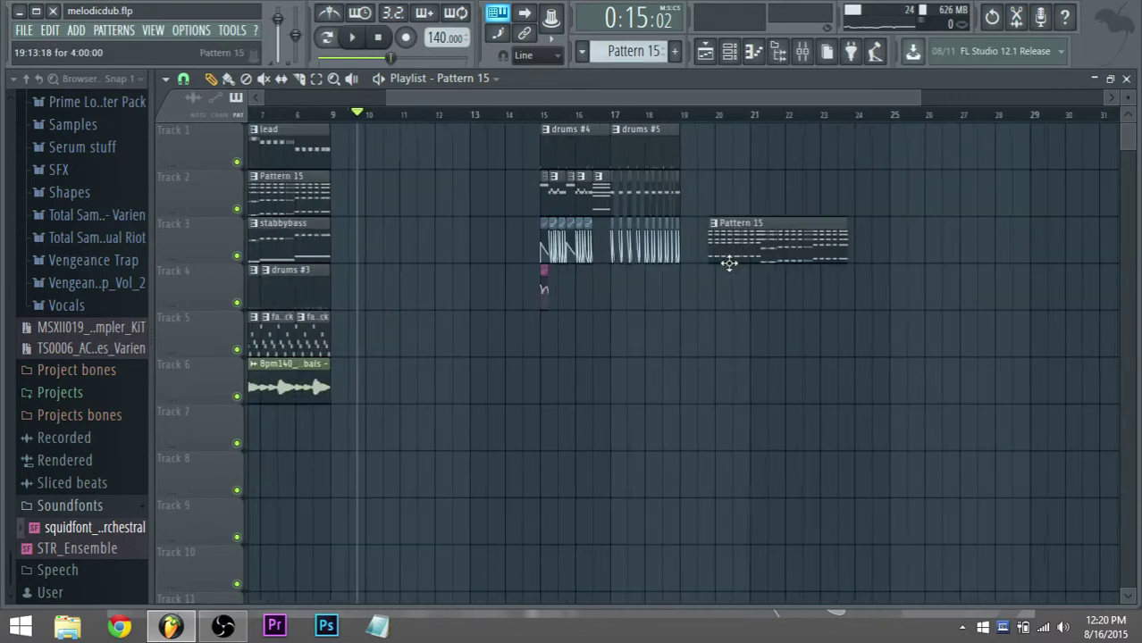
scroll(724, 245, up, 3)
drag(662, 103, 703, 96)
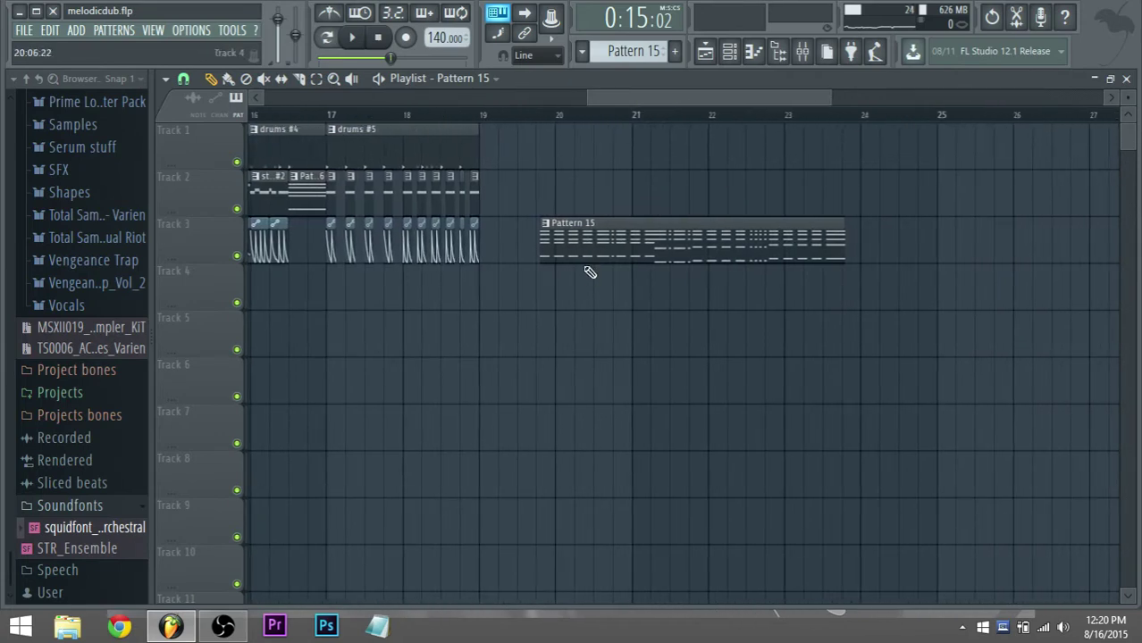
drag(591, 250, 600, 247)
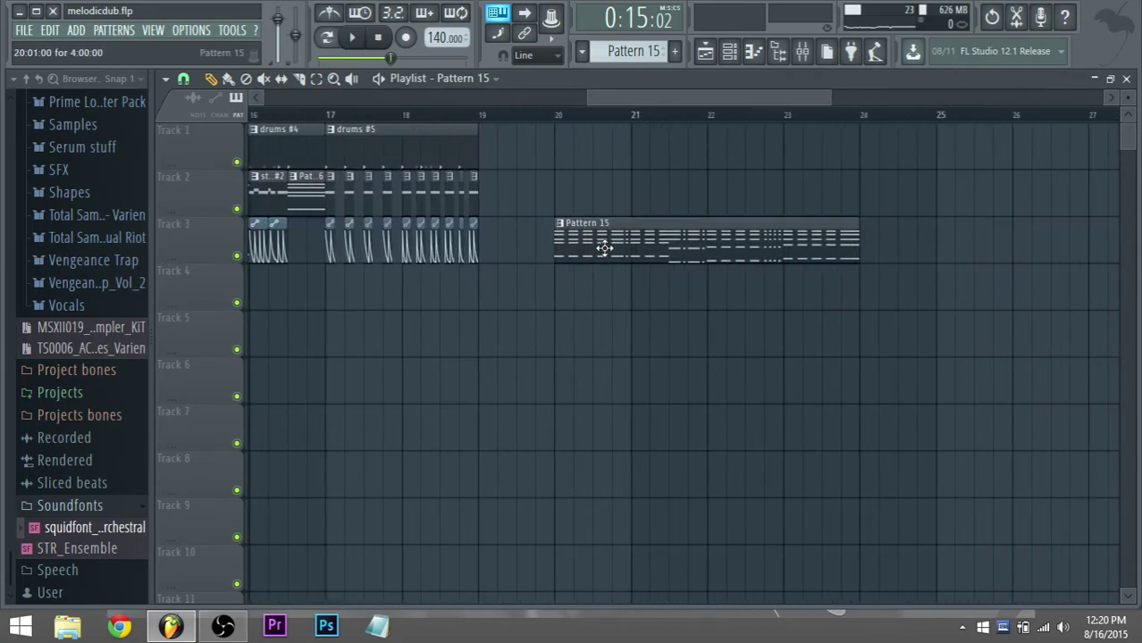
right_click(604, 248)
Switch to the strings pattern and open the squidfont_orchestral channel's piano roll.
click(632, 51)
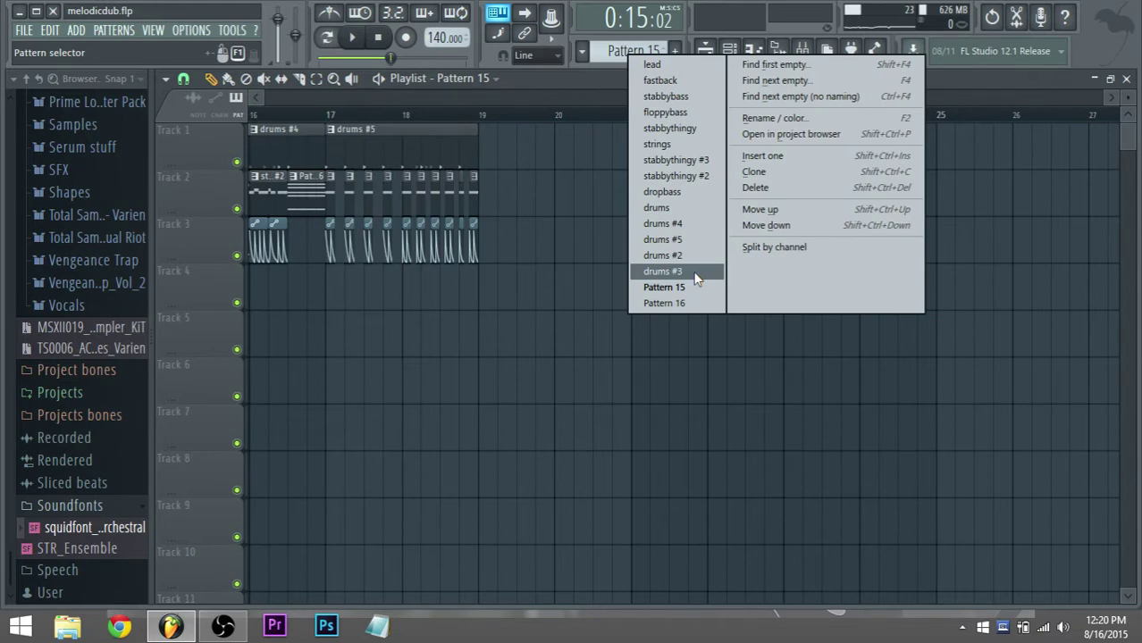
click(702, 143)
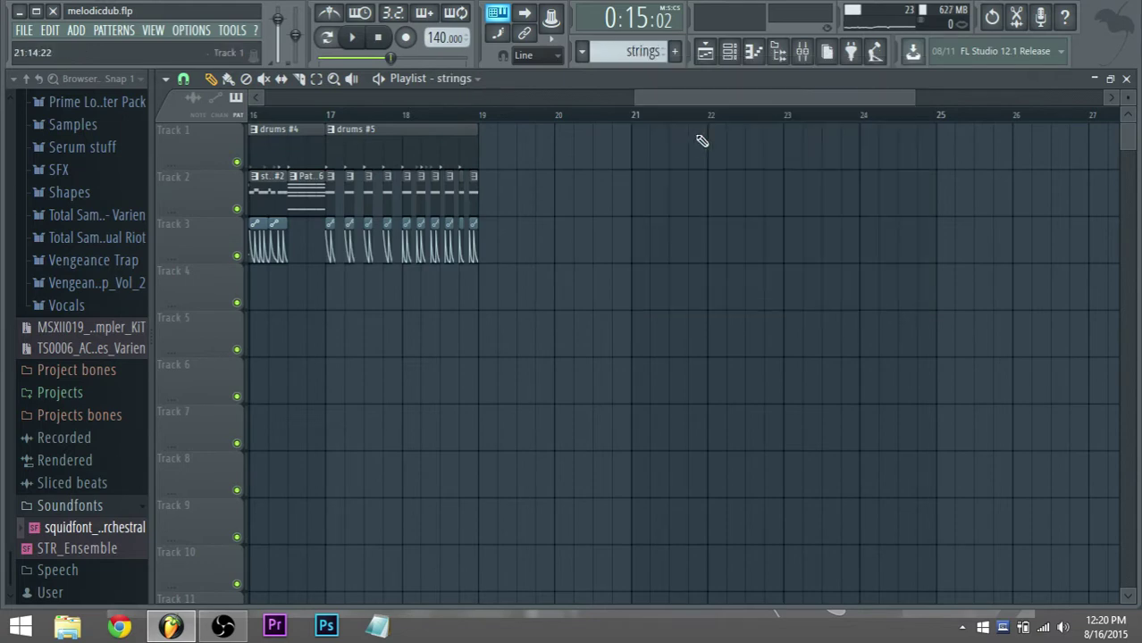
click(730, 52)
scroll(446, 403, up, 4)
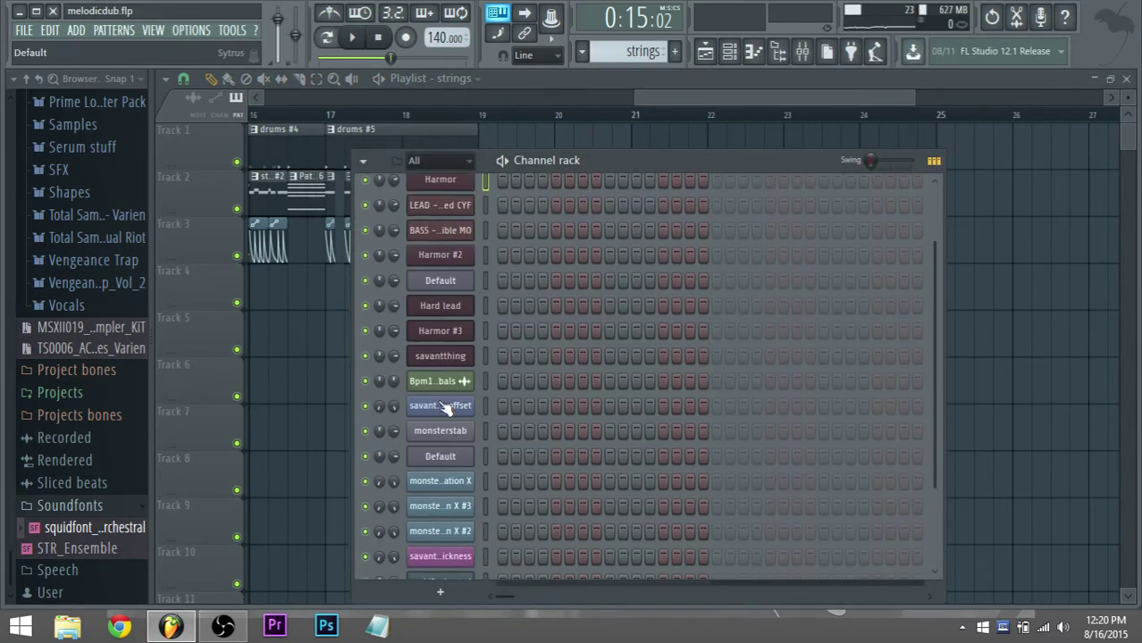
scroll(446, 404, down, 2)
scroll(446, 407, down, 2)
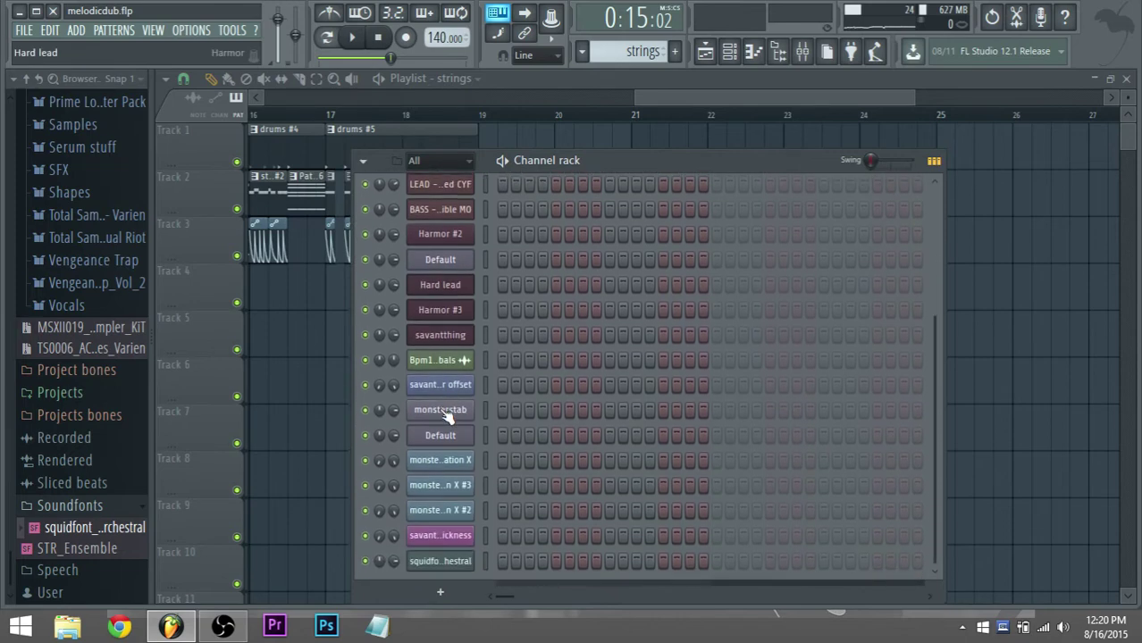
right_click(461, 549)
mouse_move(534, 526)
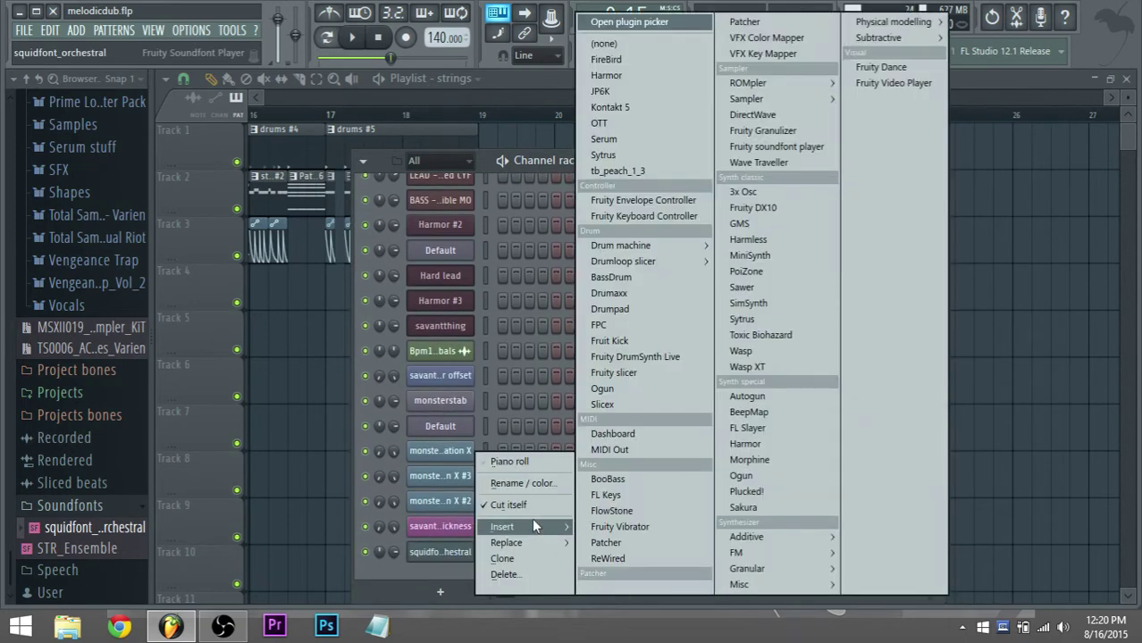
click(510, 461)
Paste the copied Harmor chords into the strings pattern starting at bar 1 and play them.
scroll(696, 326, down, 3)
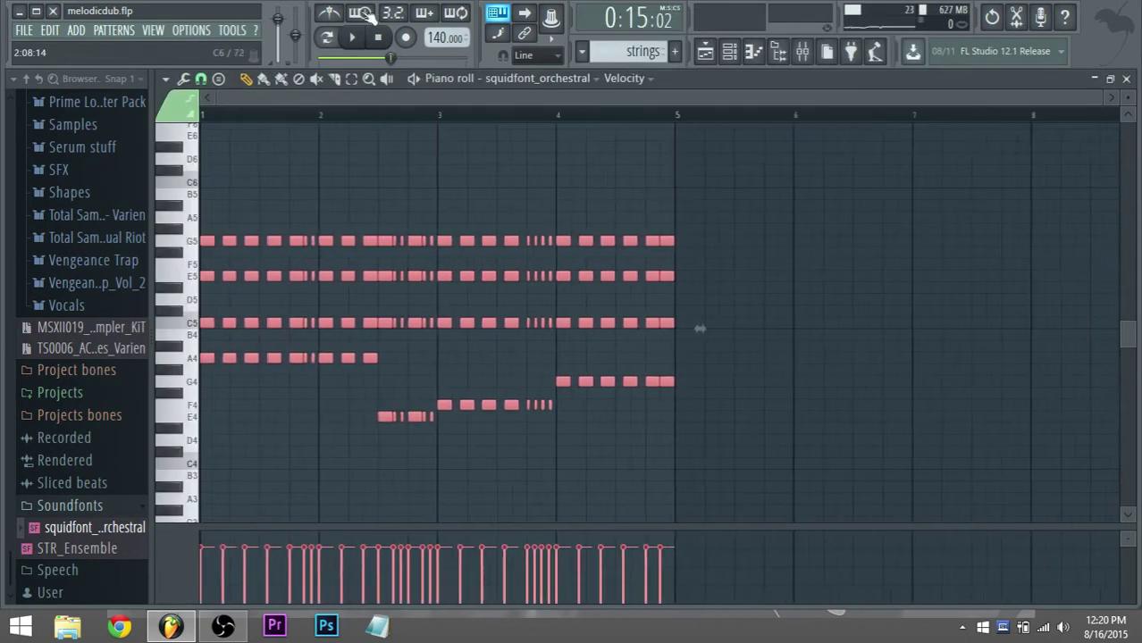
key(space)
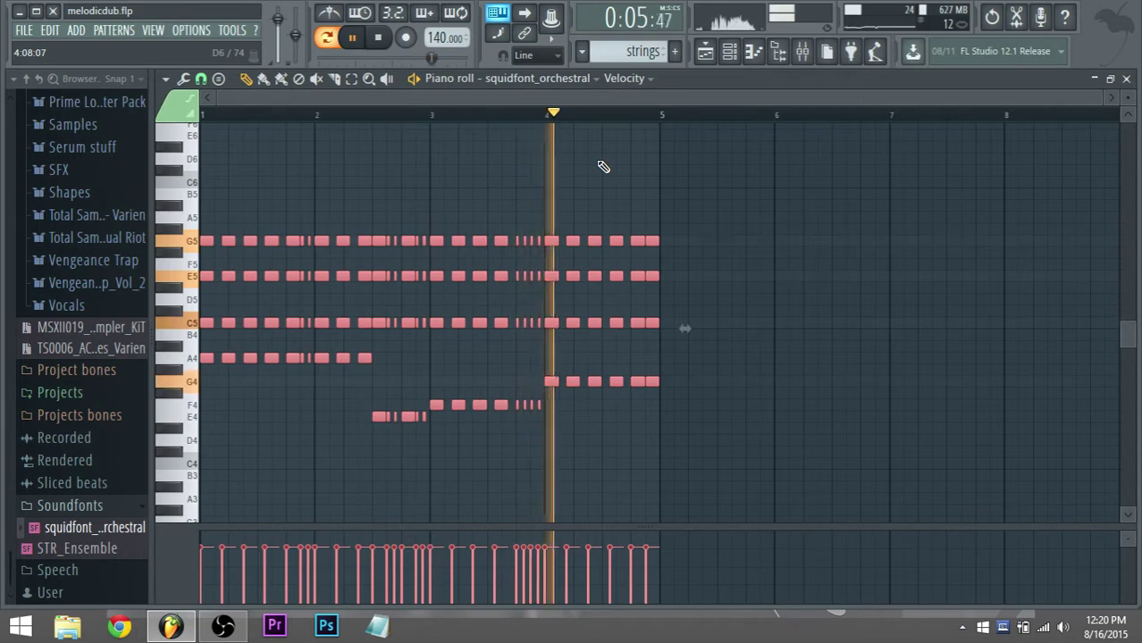
key(space)
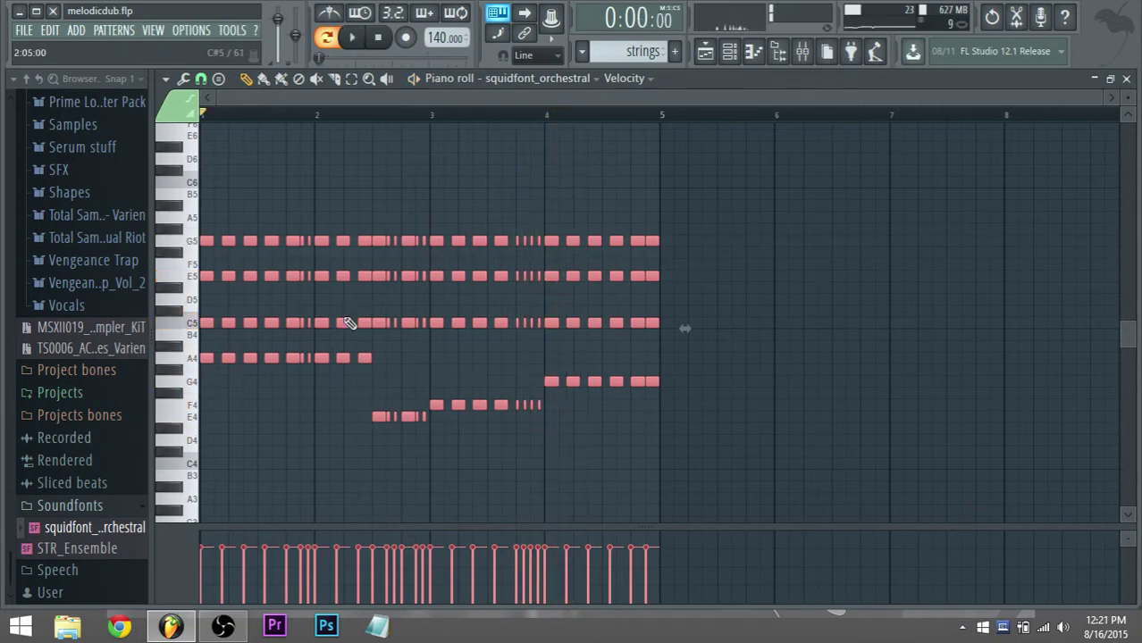
Delete the repeated chord hits, keeping one chord at the start of each of the four bars and one midway through bar 2.
drag(707, 227, 623, 224)
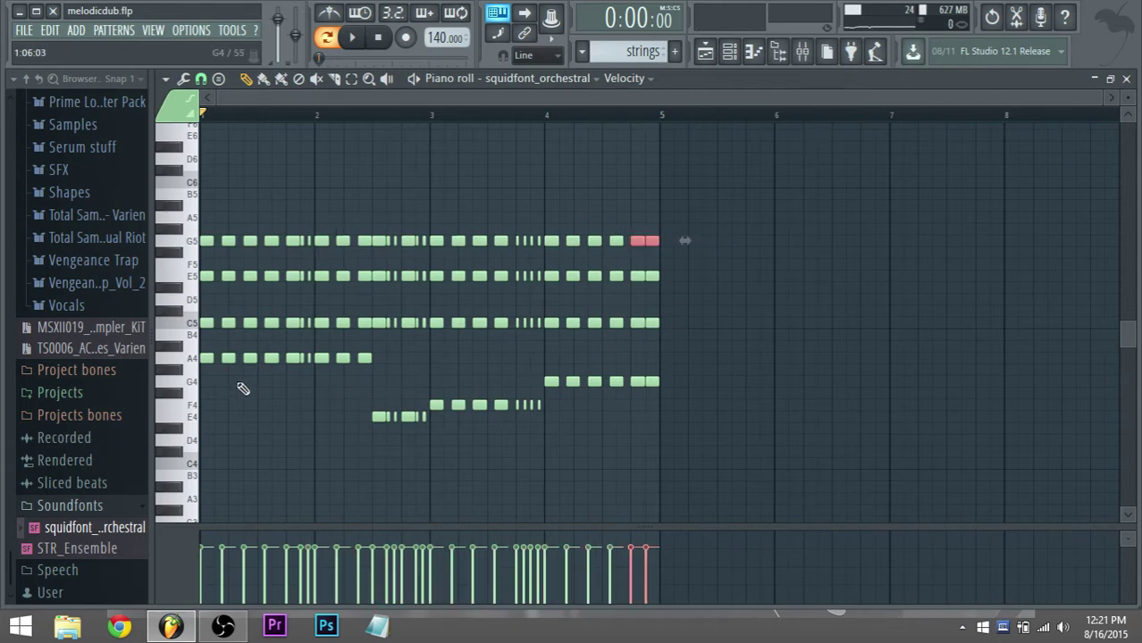
drag(228, 386, 287, 238)
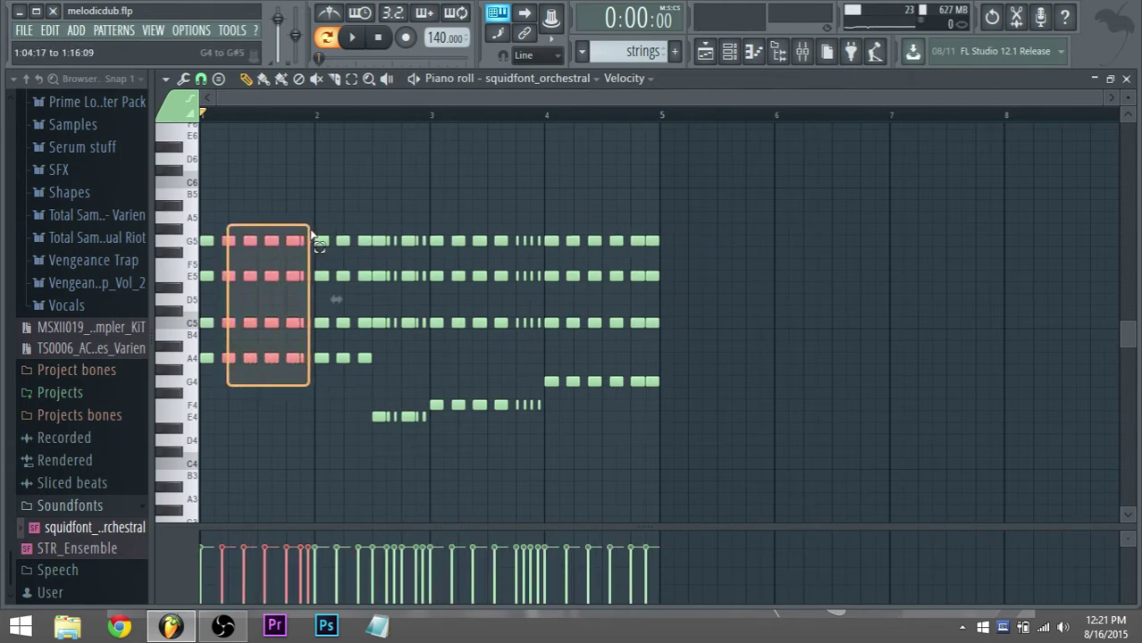
key(Delete)
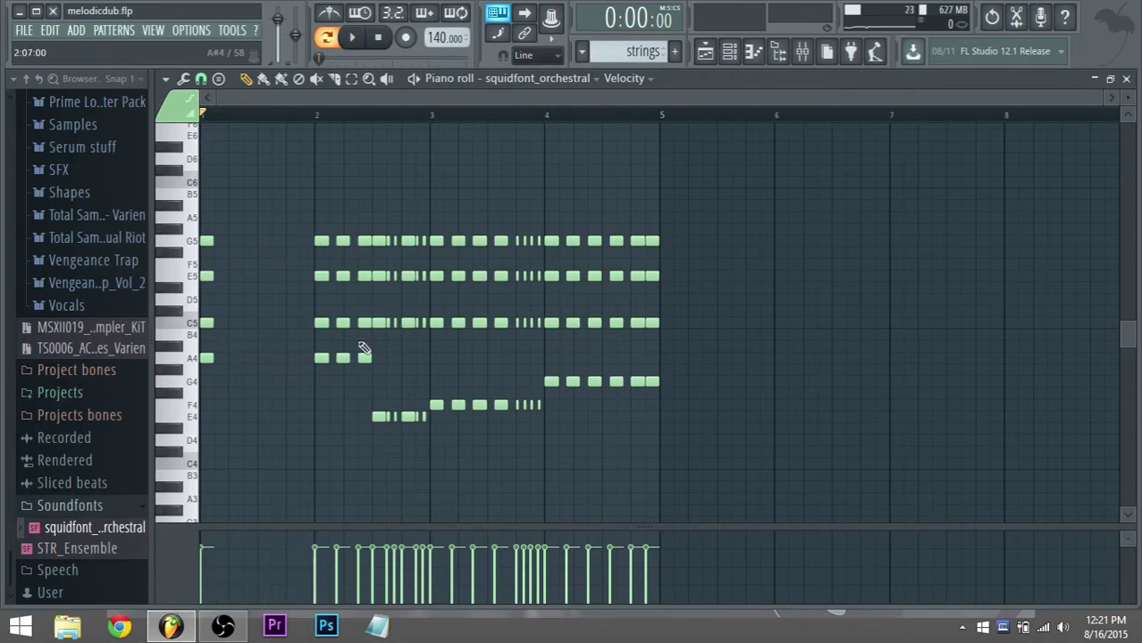
drag(344, 376, 373, 236)
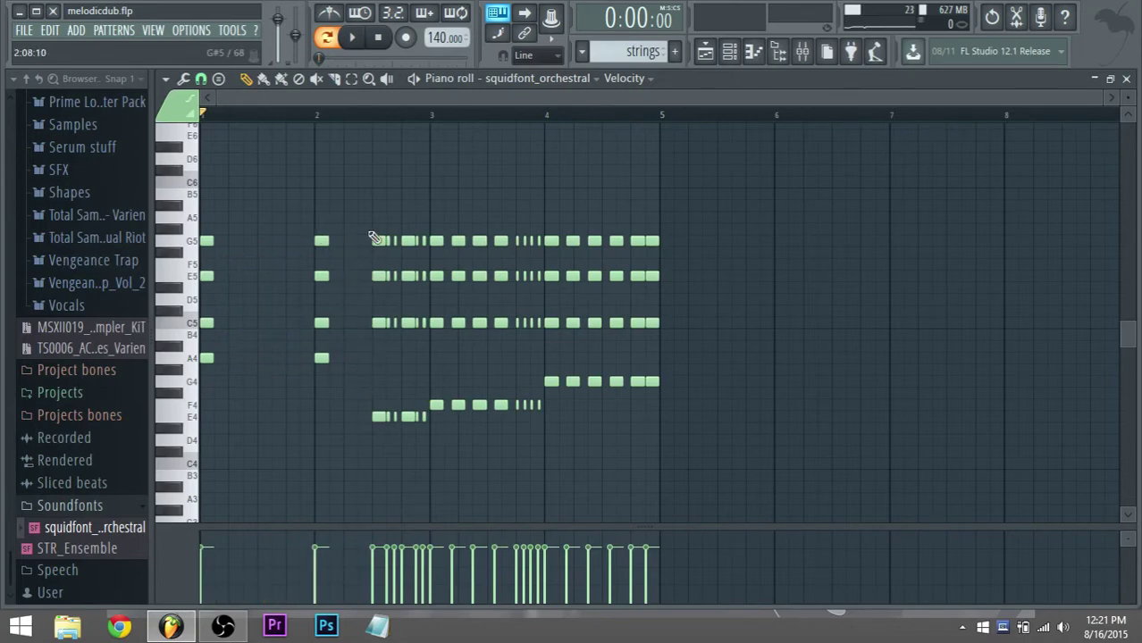
drag(390, 439, 434, 221)
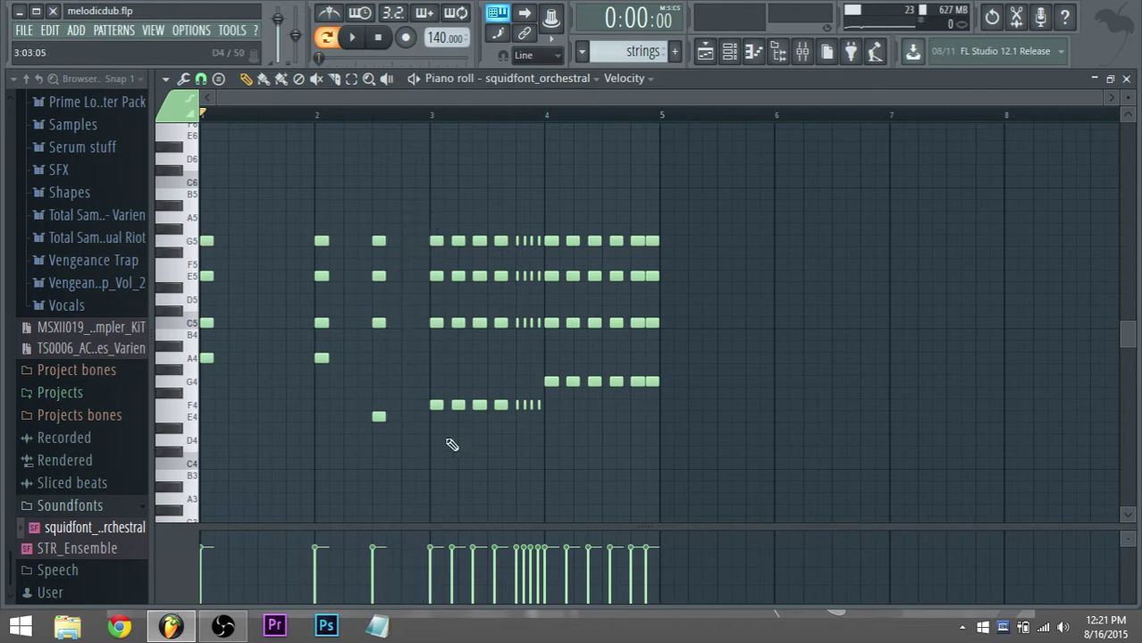
drag(476, 393, 542, 222)
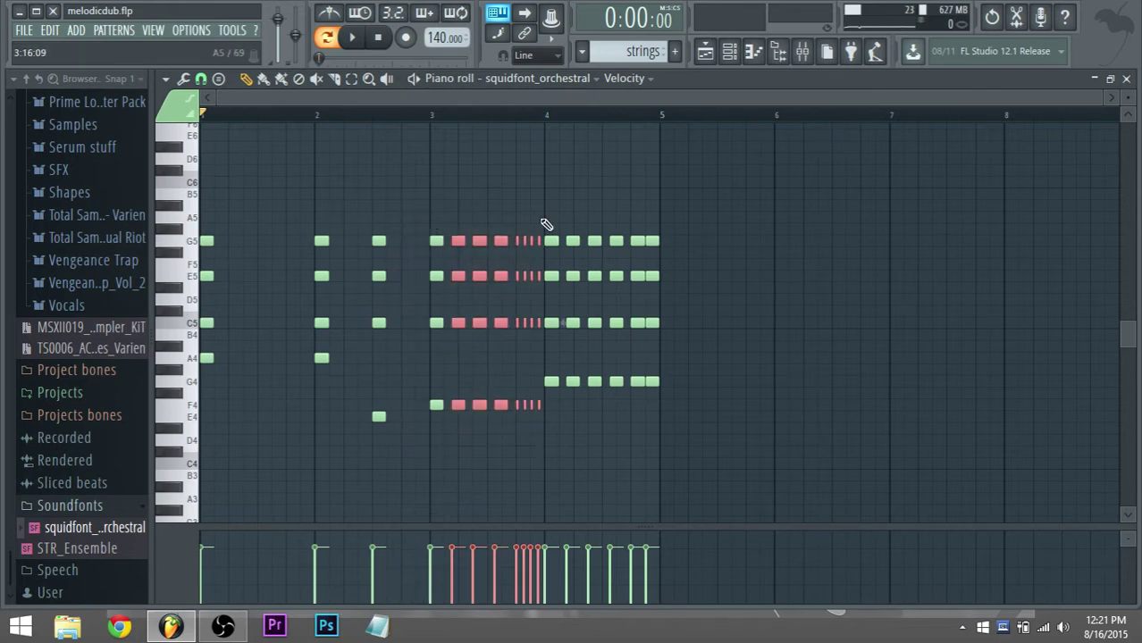
key(Delete)
scroll(221, 207, up, 6)
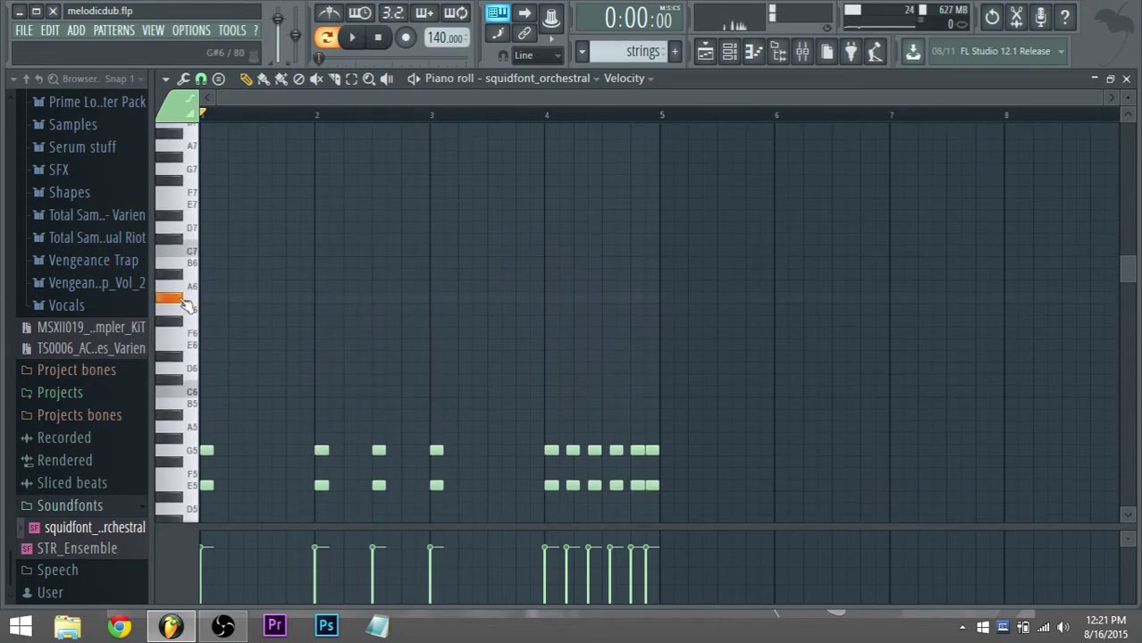
scroll(198, 390, down, 4)
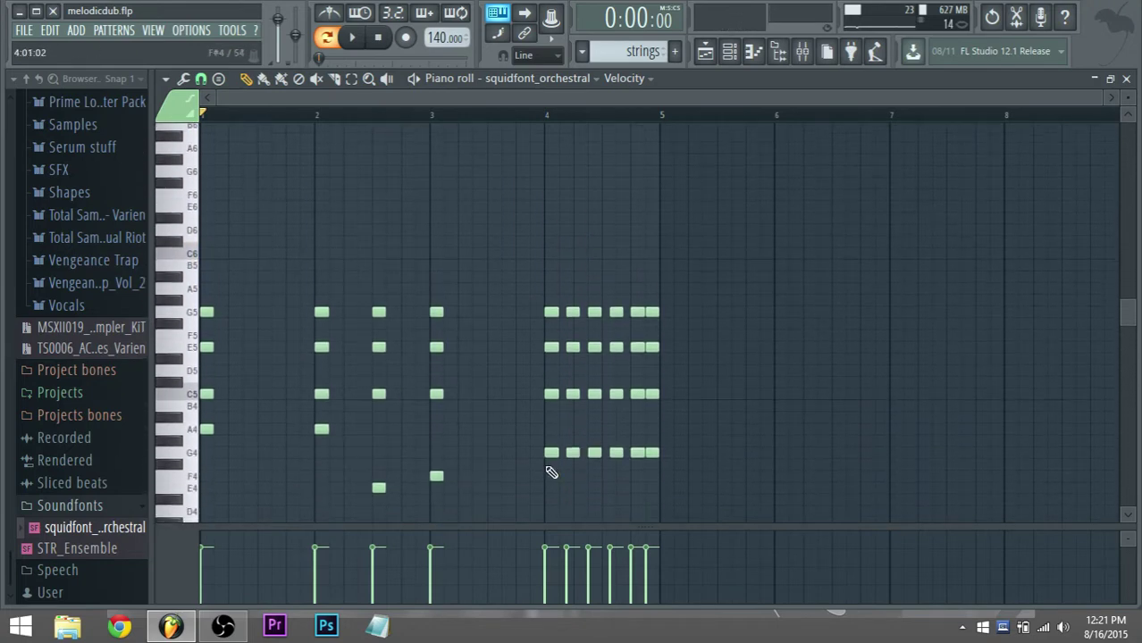
drag(574, 478, 278, 320)
key(Delete)
Transpose all the remaining string chords up one octave and play the result.
scroll(643, 286, down, 2)
key(ctrl+a)
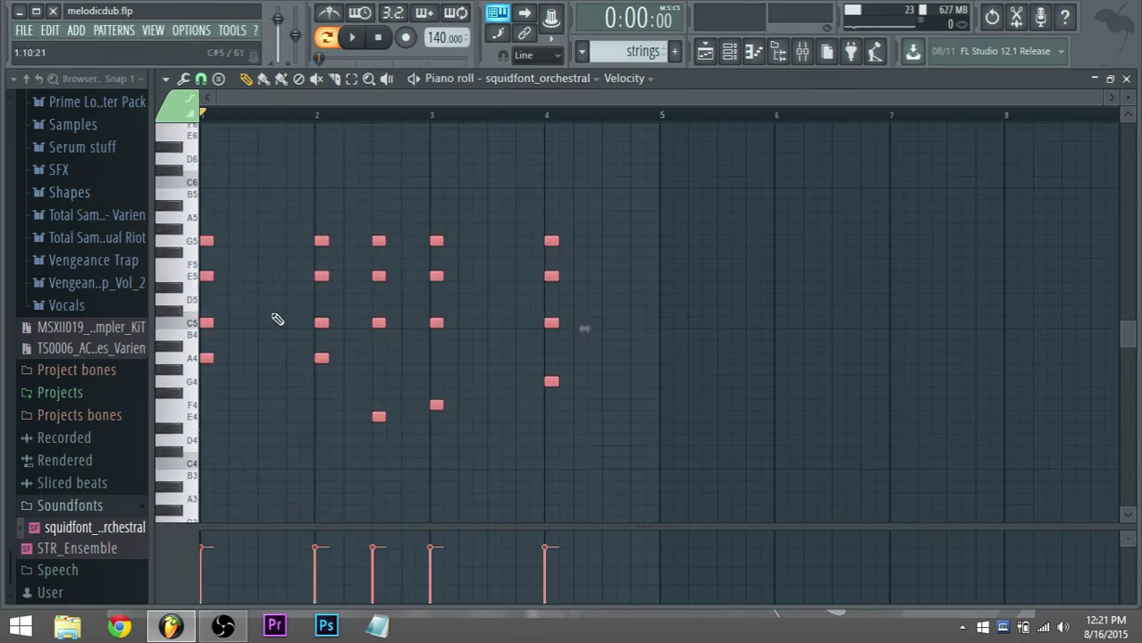
key(Up)
key(Up)
key(Up)
key(Up)
key(Up)
key(Up)
key(Up)
key(Up)
key(Up)
key(Up)
key(Up)
key(Up)
key(space)
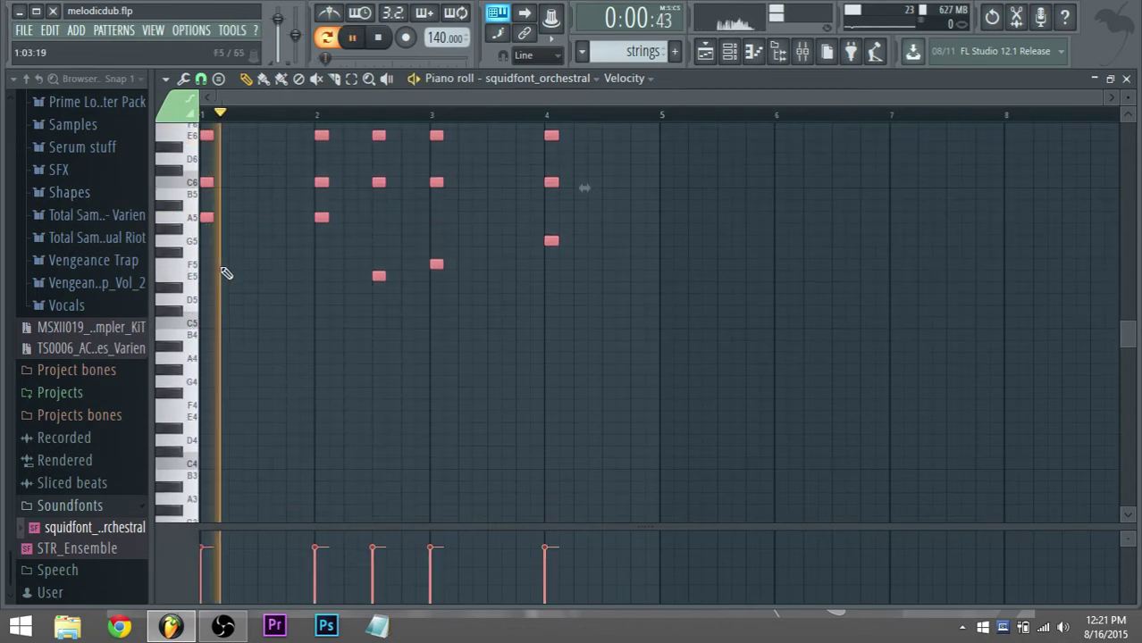
key(space)
Try lengthening all the string chords slightly and play them.
scroll(230, 273, up, 2)
mouse_move(216, 241)
mouse_down()
mouse_move(303, 245)
mouse_move(214, 234)
mouse_up()
key(space)
key(space)
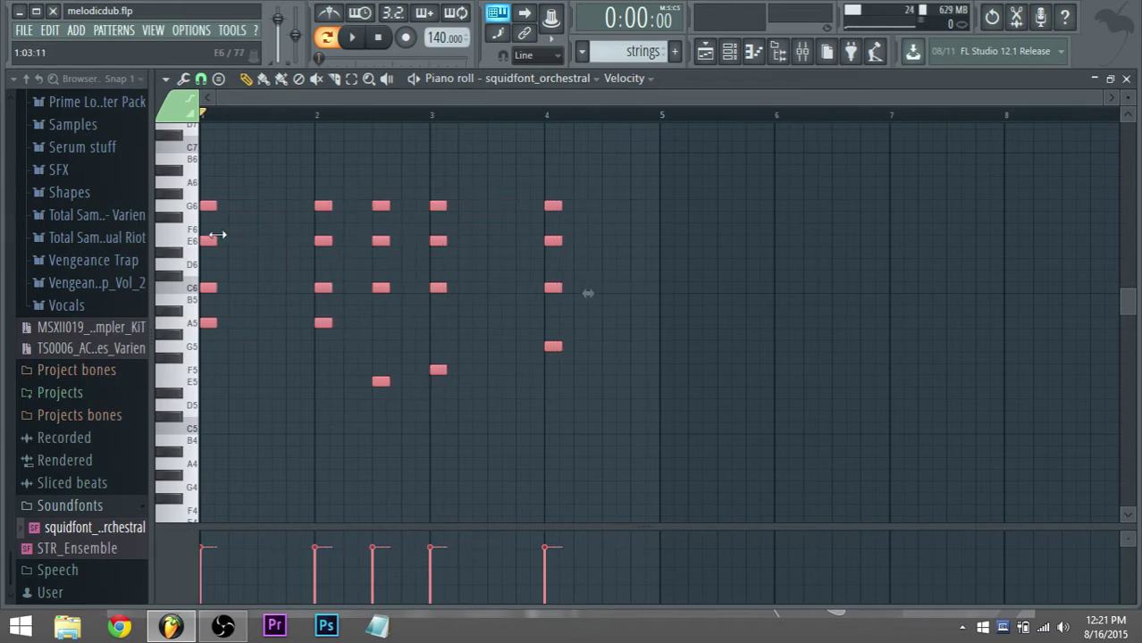
Lengthen the two chords in bar 2 to half a bar each and the bar 1 chord to a full bar.
scroll(247, 288, up, 3)
click(403, 372)
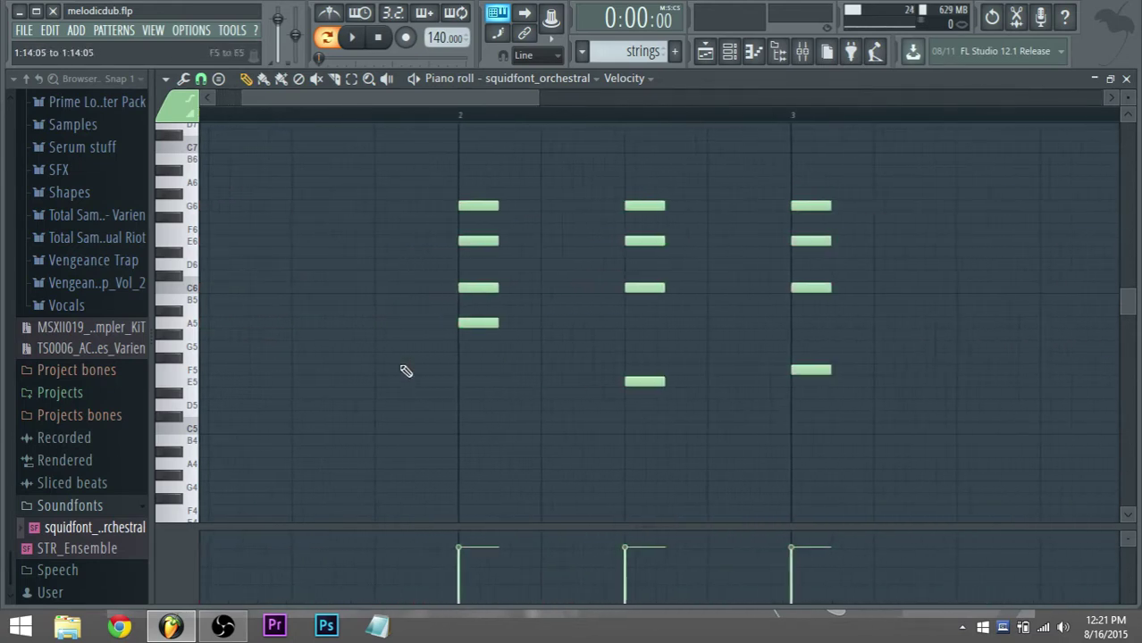
scroll(505, 357, down, 2)
drag(395, 375, 452, 202)
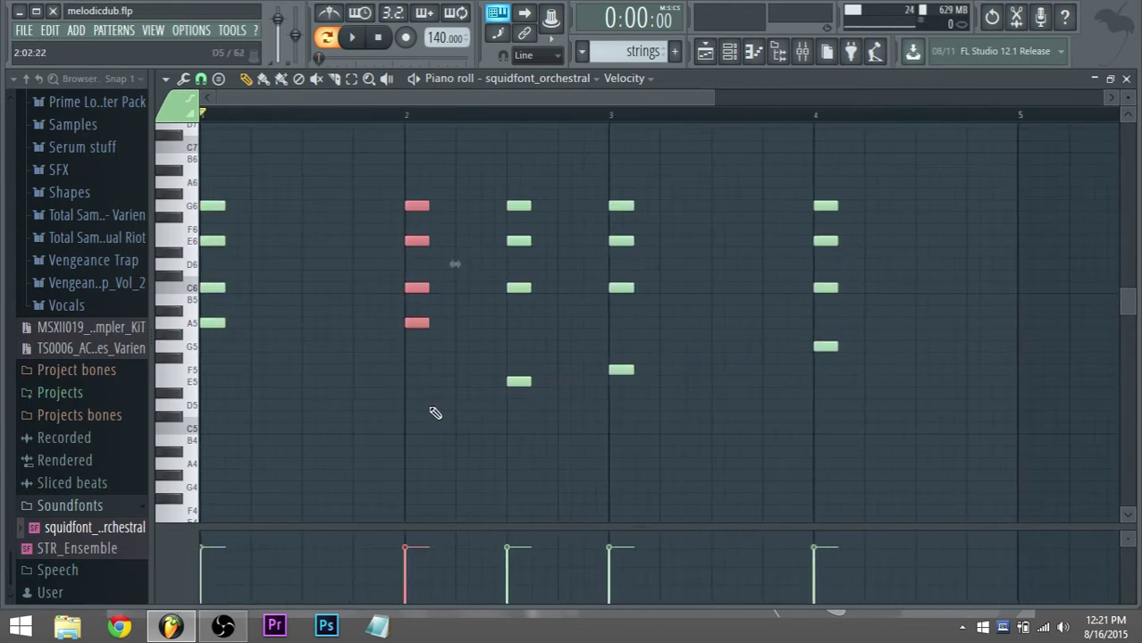
drag(419, 422, 597, 207)
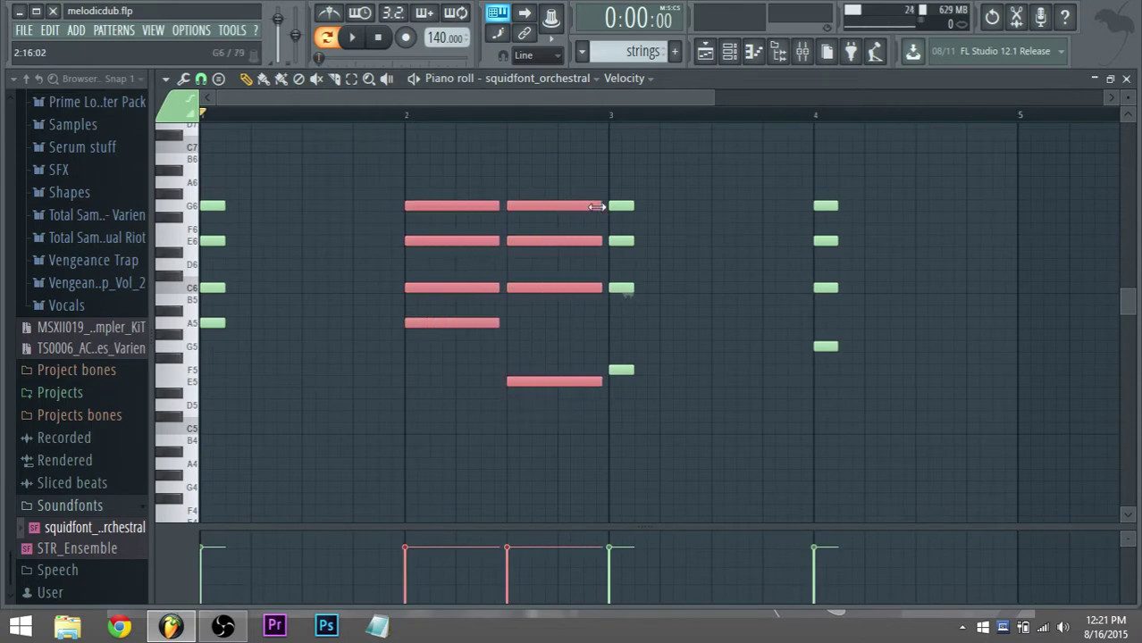
scroll(465, 300, down, 4)
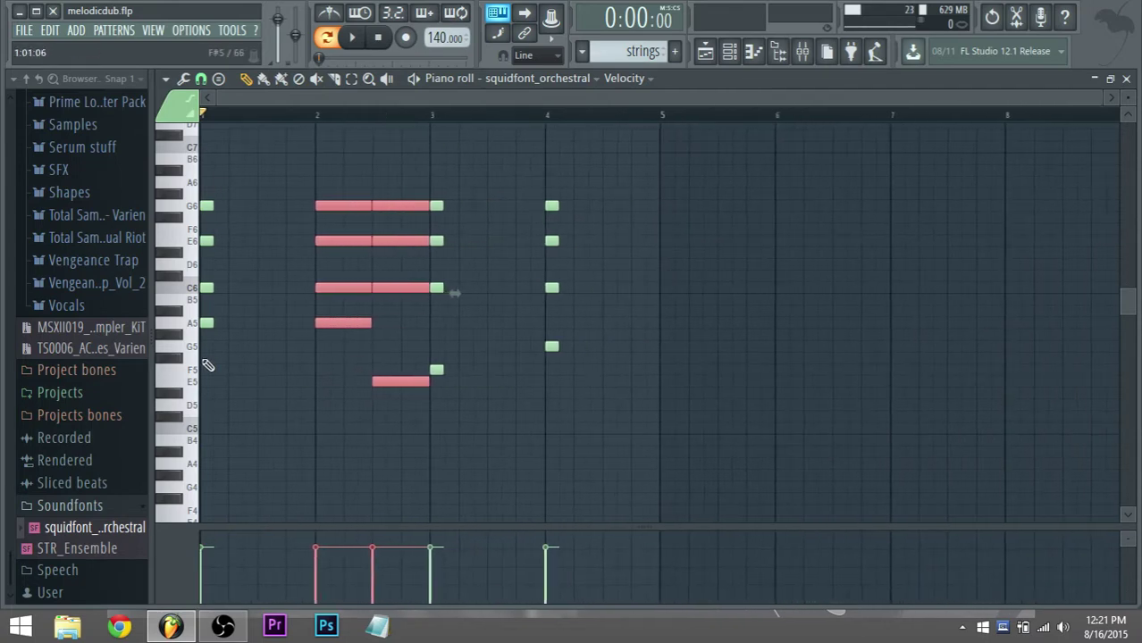
drag(204, 357, 313, 213)
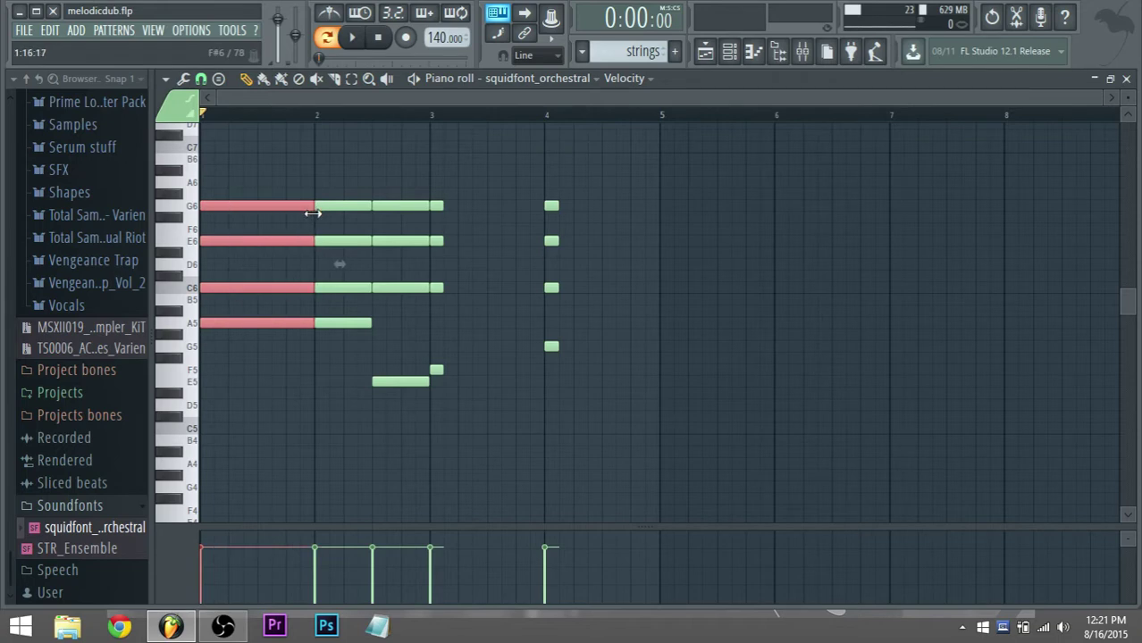
Lengthen the chords in bars 3 and 4 to a full bar each and play the strings pattern.
drag(467, 409, 457, 348)
drag(444, 402, 594, 153)
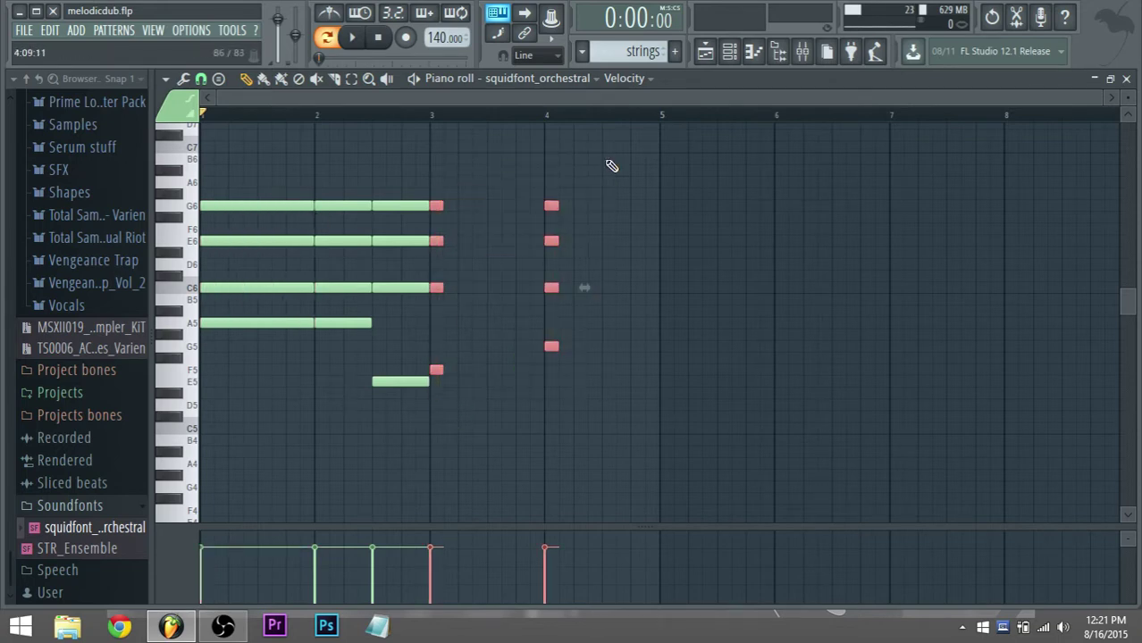
drag(555, 205, 657, 221)
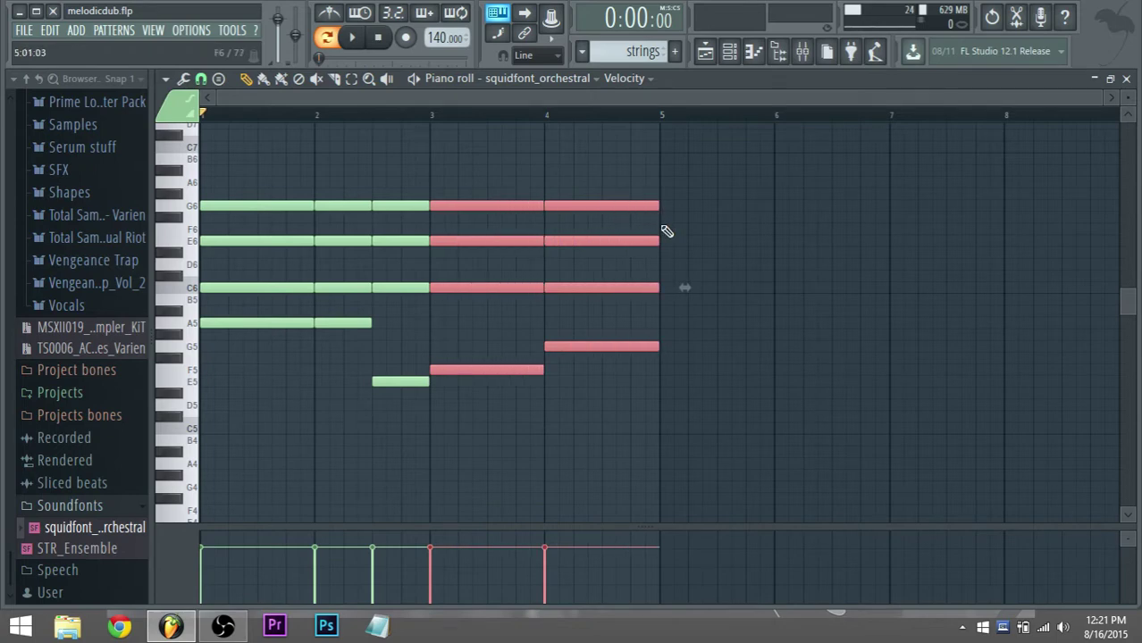
key(space)
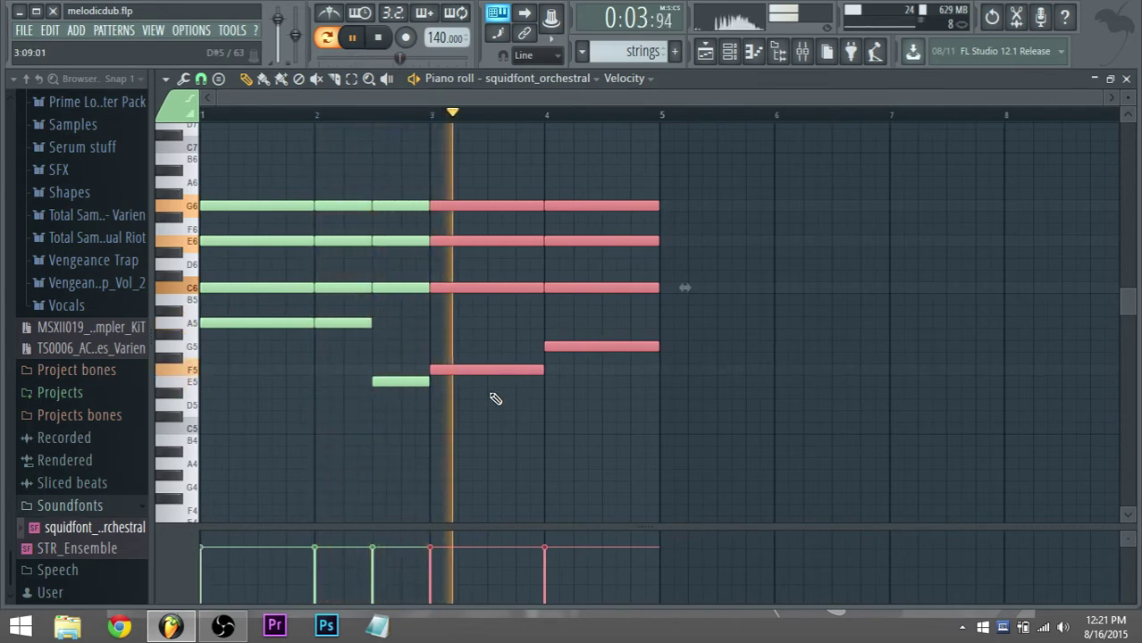
scroll(333, 373, up, 1)
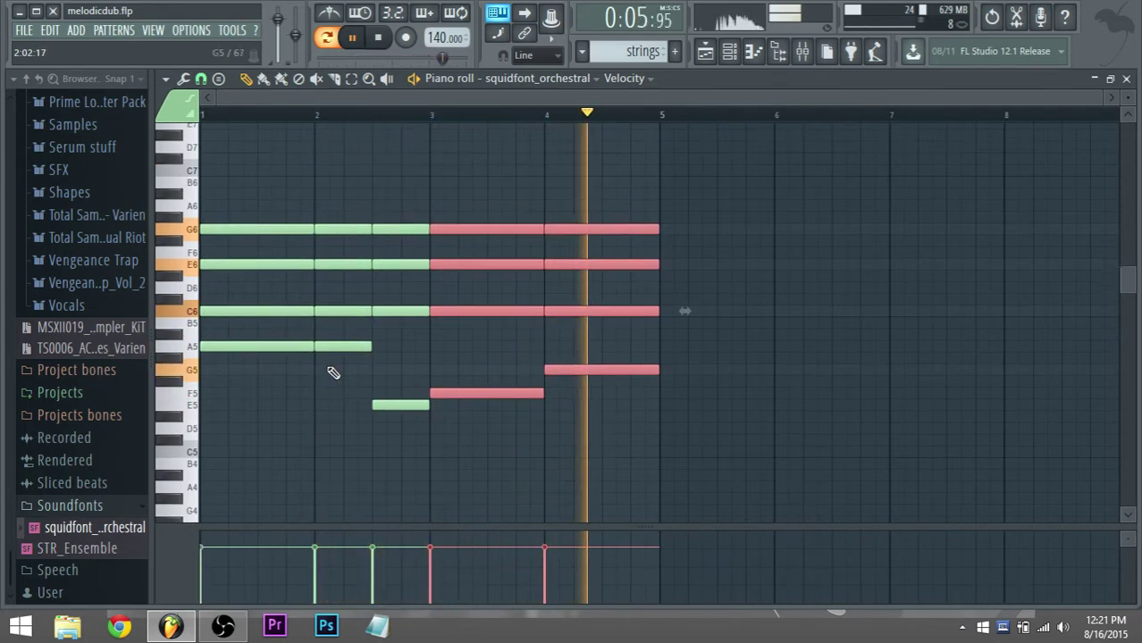
scroll(333, 373, up, 2)
key(space)
Raise the top note of the bar 1 chord to A6 and those of the two bar 2 chords to C7 and B6.
drag(216, 279, 215, 256)
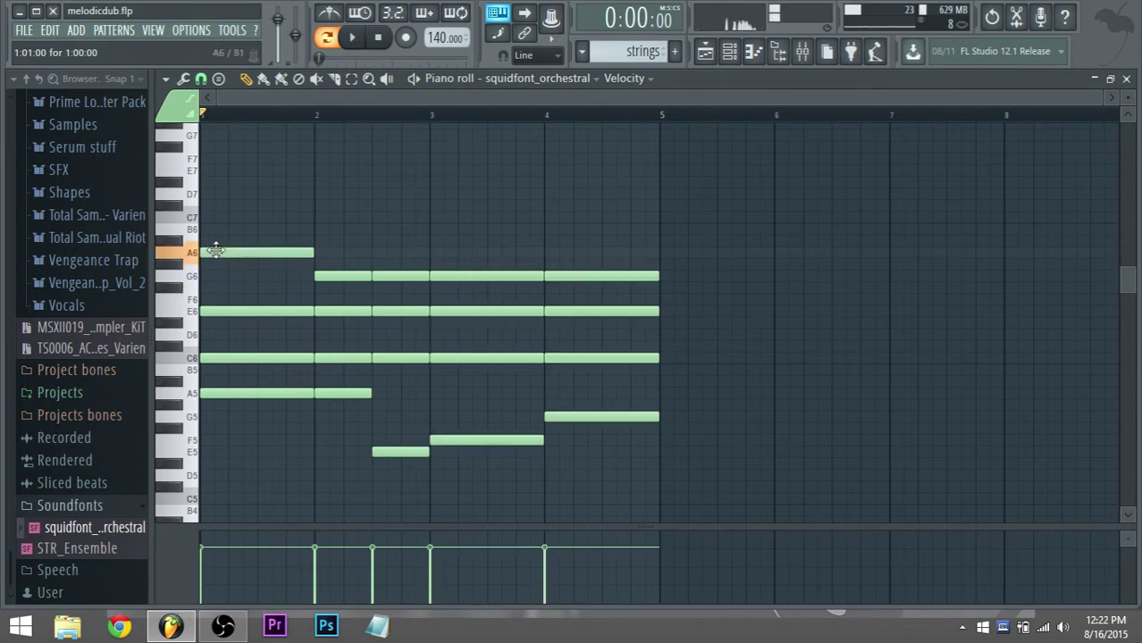
key(space)
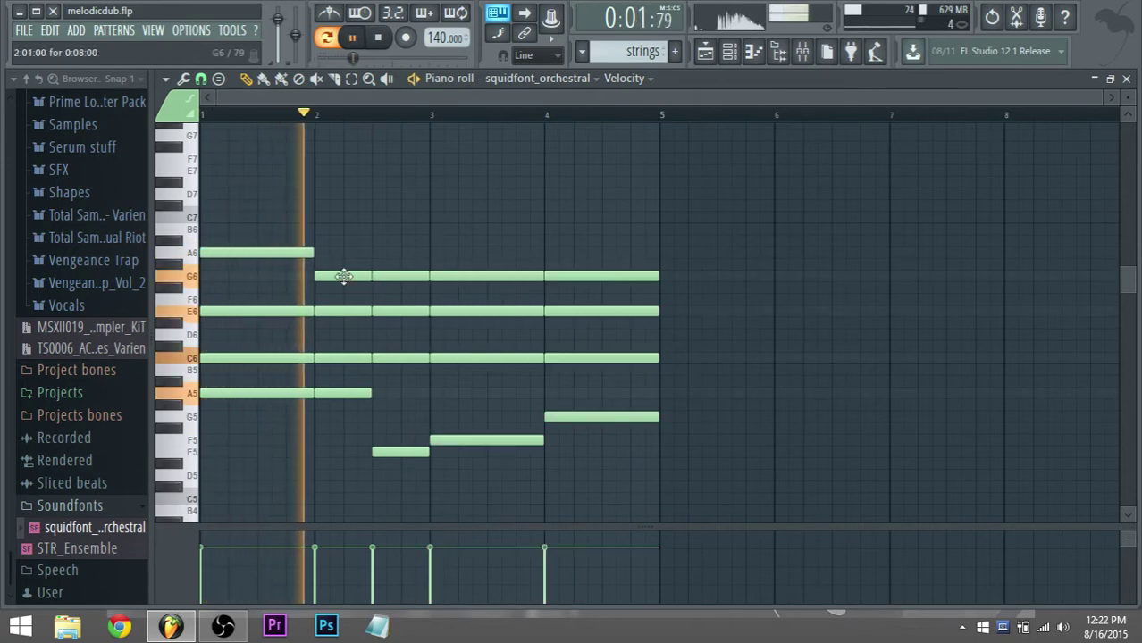
key(space)
drag(344, 275, 340, 205)
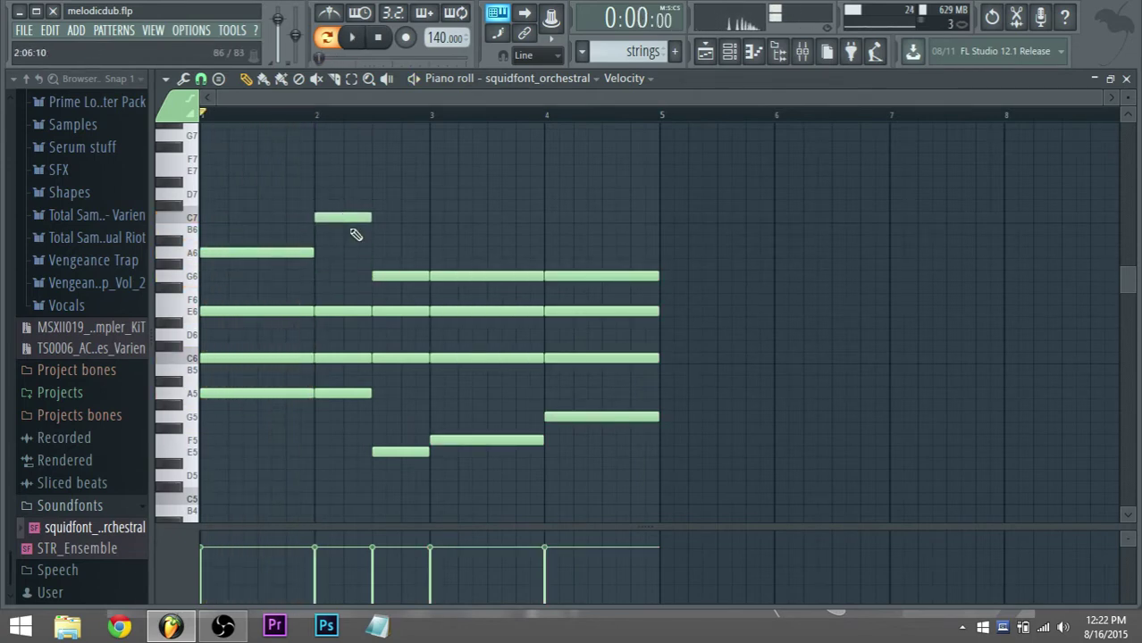
key(space)
drag(383, 275, 384, 228)
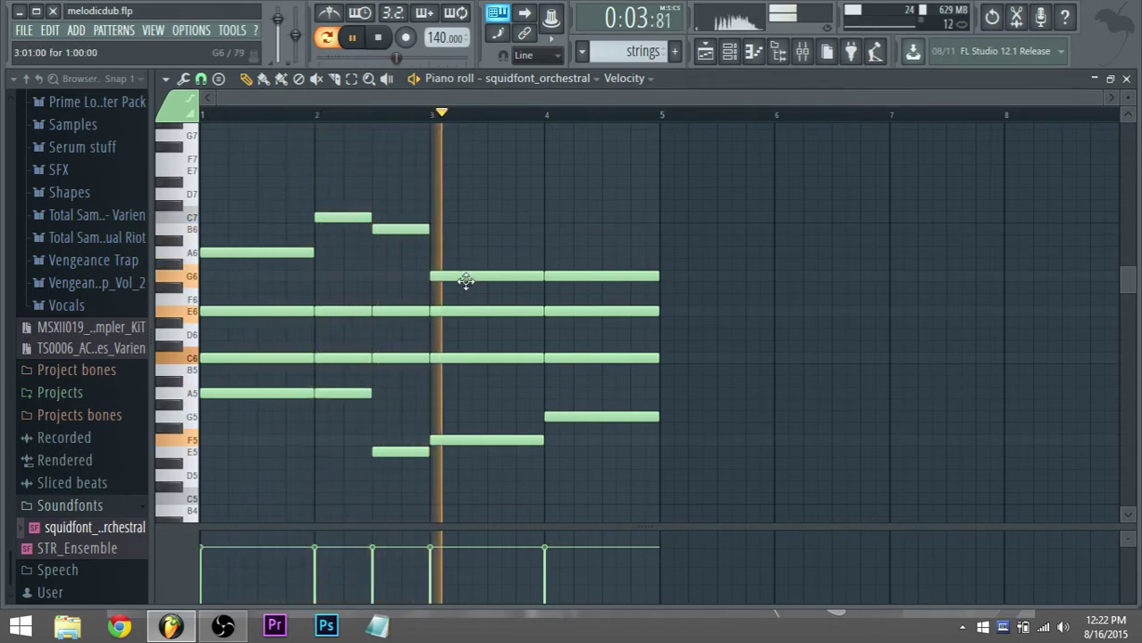
Set the top note of the bar 3 chord to A6 and keep the bar 4 one at G6, checking the melody in playback.
drag(561, 275, 562, 251)
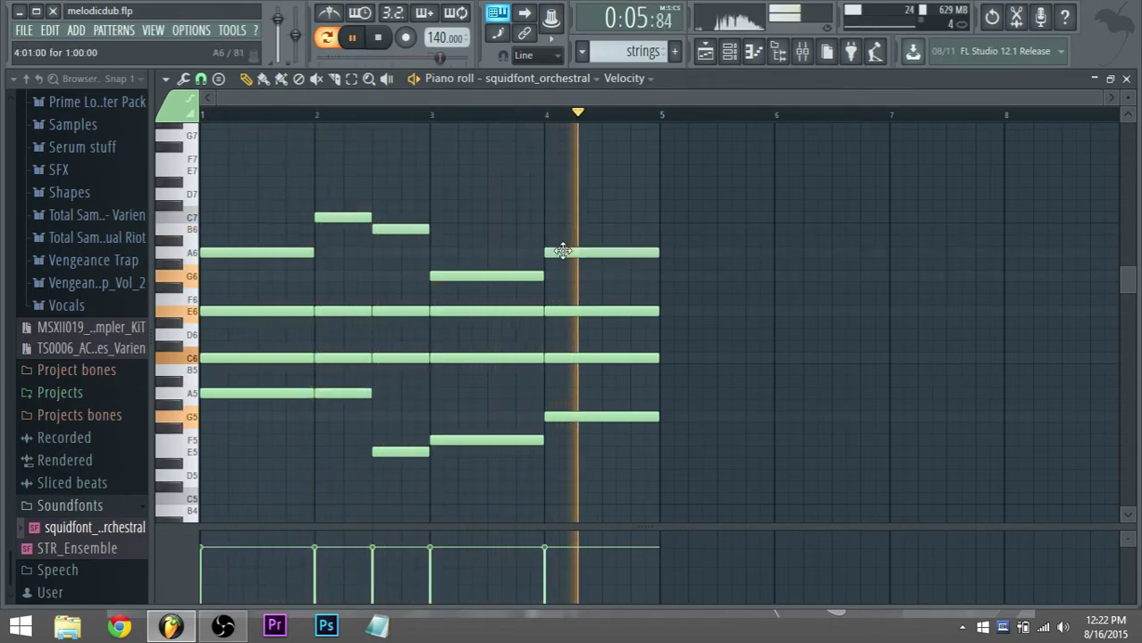
key(space)
drag(443, 276, 445, 246)
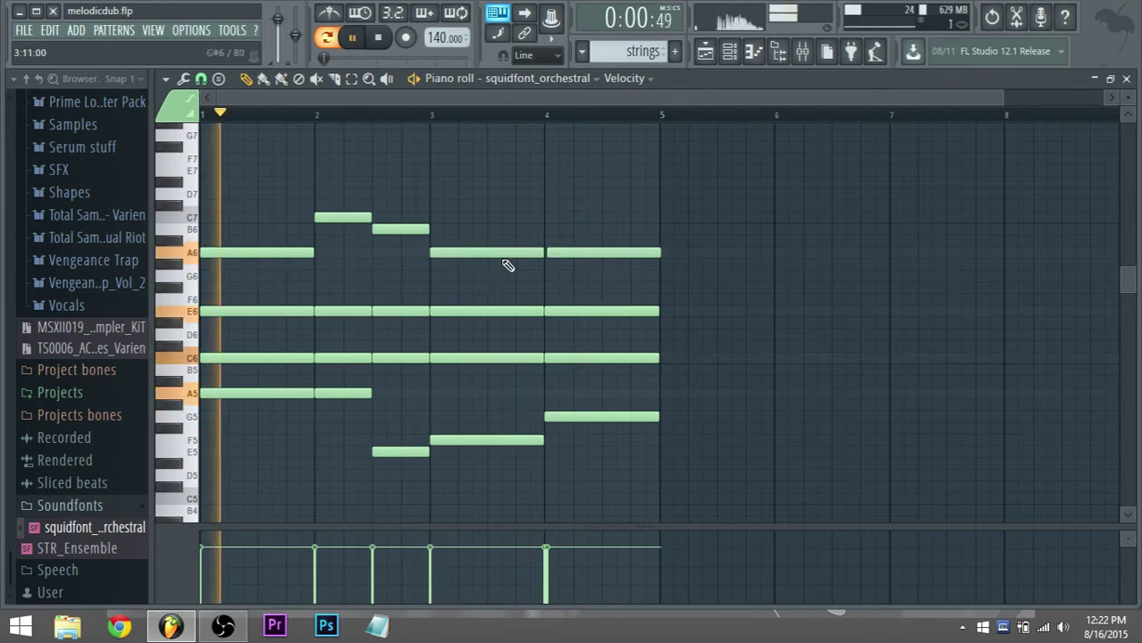
scroll(590, 259, up, 3)
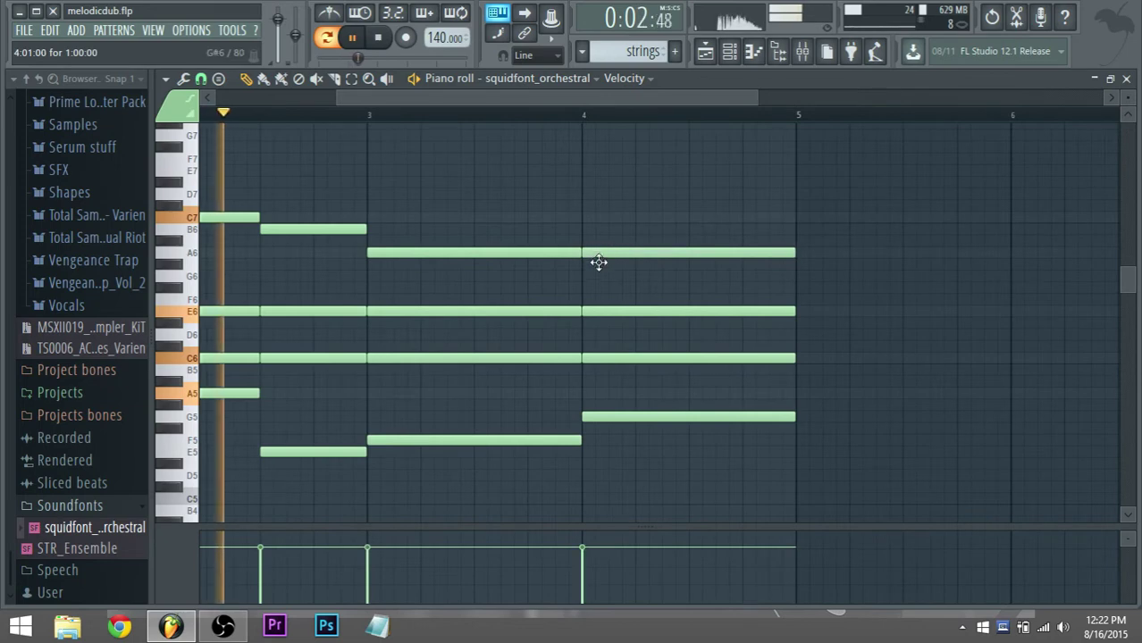
drag(603, 255, 600, 278)
scroll(560, 282, down, 1)
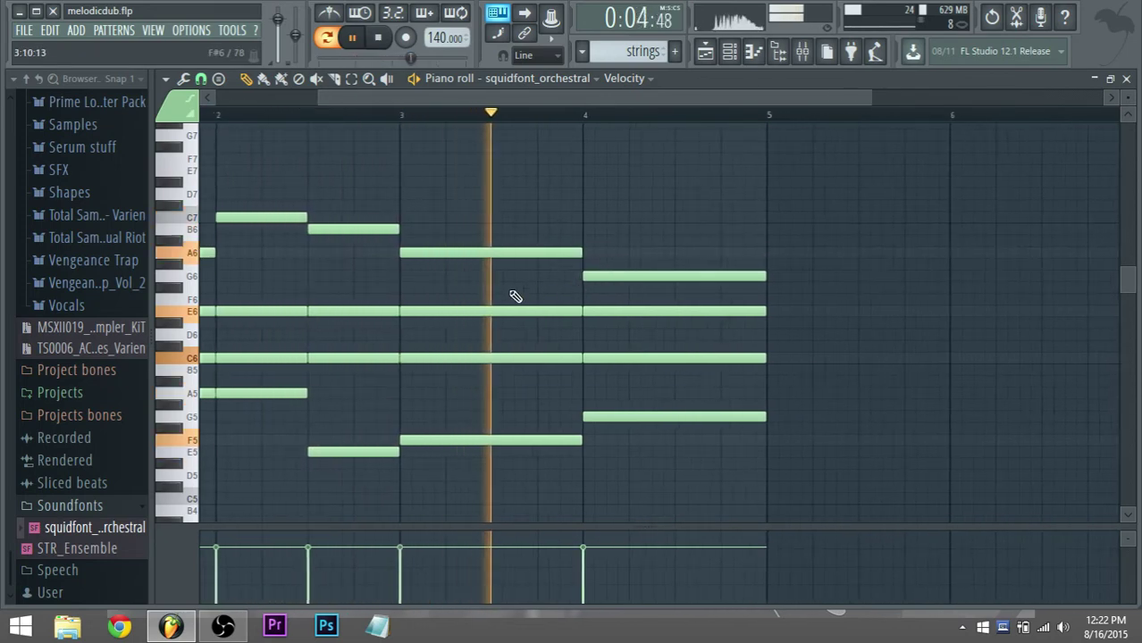
scroll(515, 297, down, 1)
scroll(514, 297, up, 1)
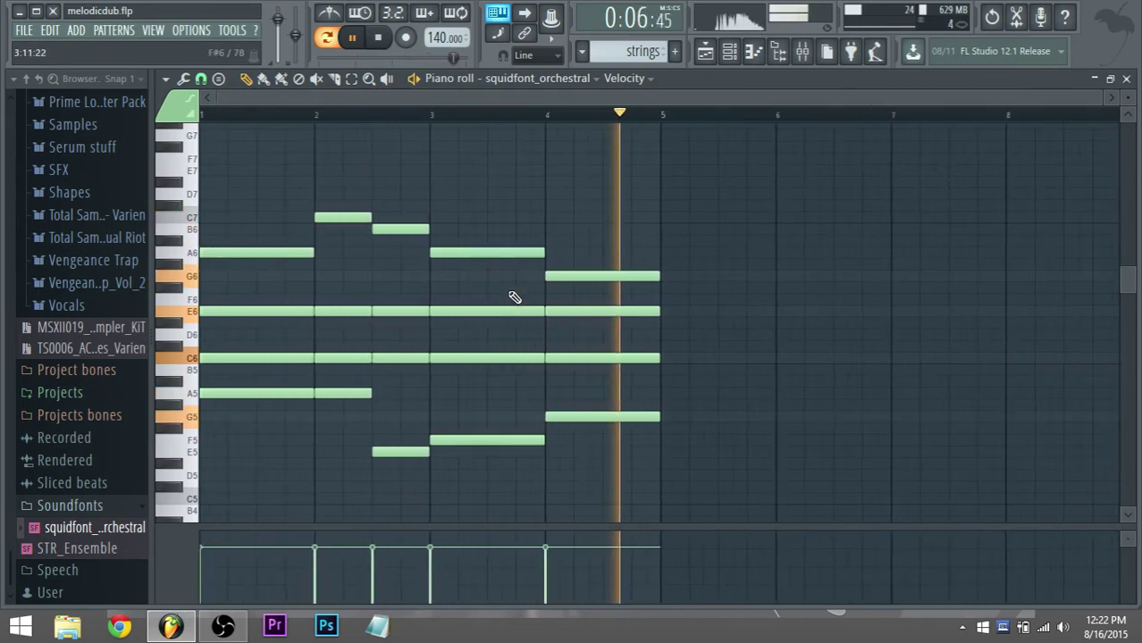
key(space)
Link the squidfont_orchestral channel to the empty mixer insert 19.
click(802, 51)
click(689, 254)
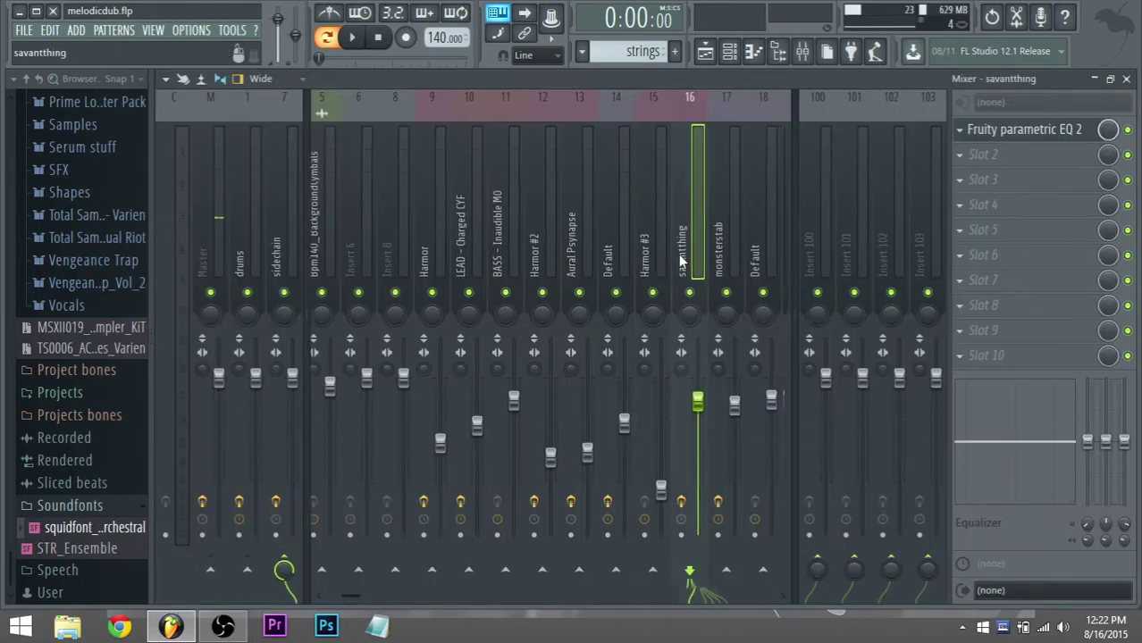
scroll(775, 270, down, 5)
right_click(465, 268)
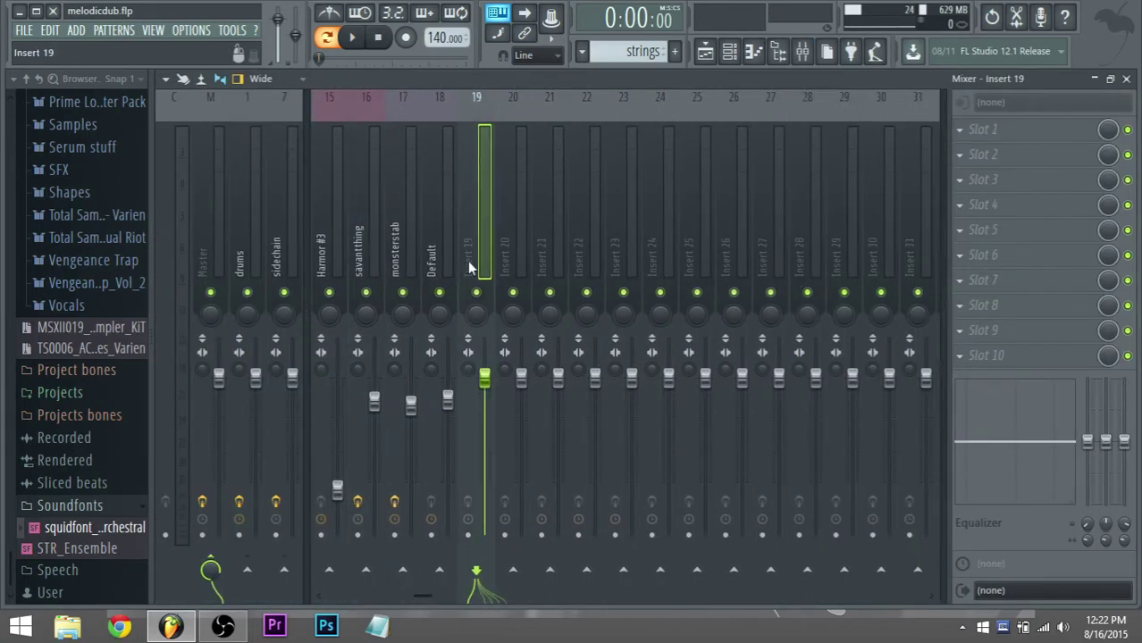
click(672, 188)
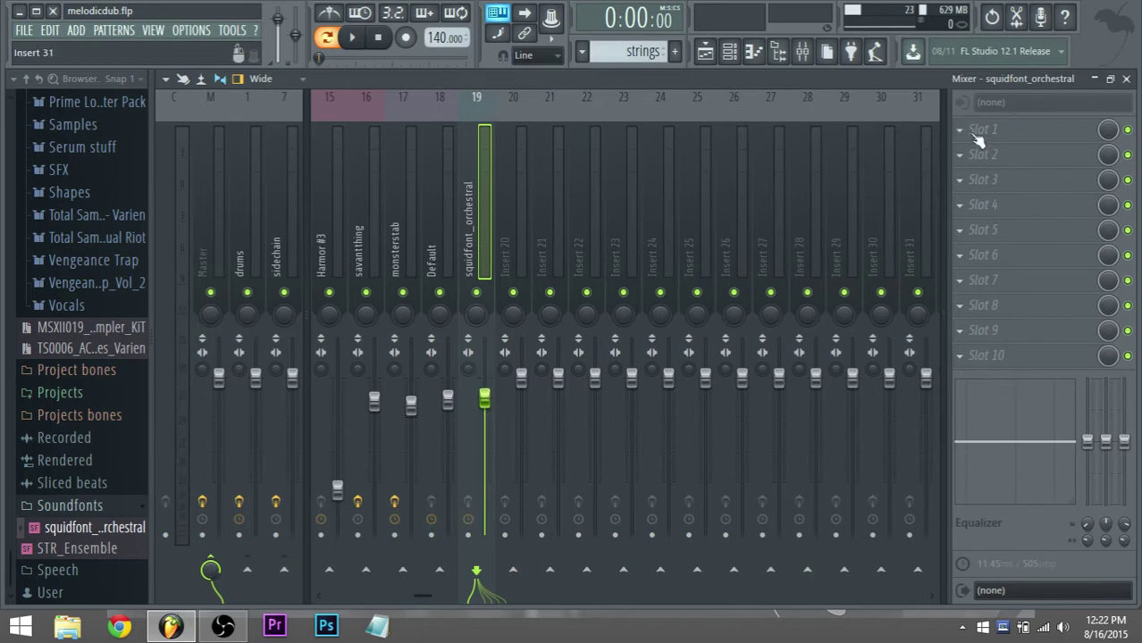
Add Fruity parametric EQ 2 to the strings mixer track and cut the low end with band 1 during playback.
click(978, 134)
click(797, 159)
key(space)
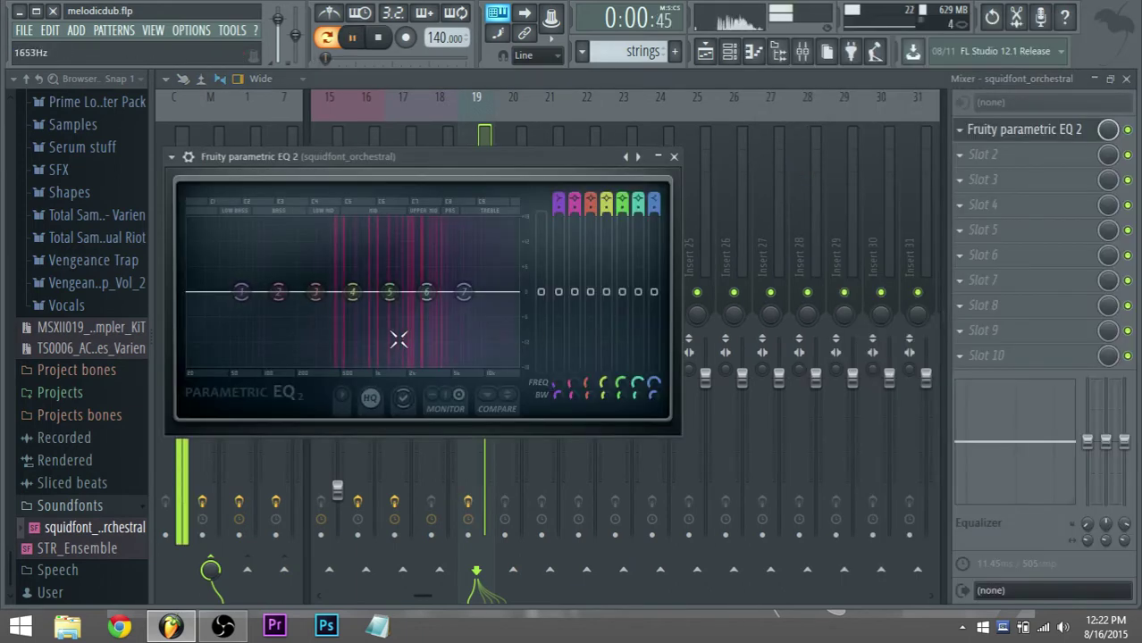
drag(241, 292, 315, 363)
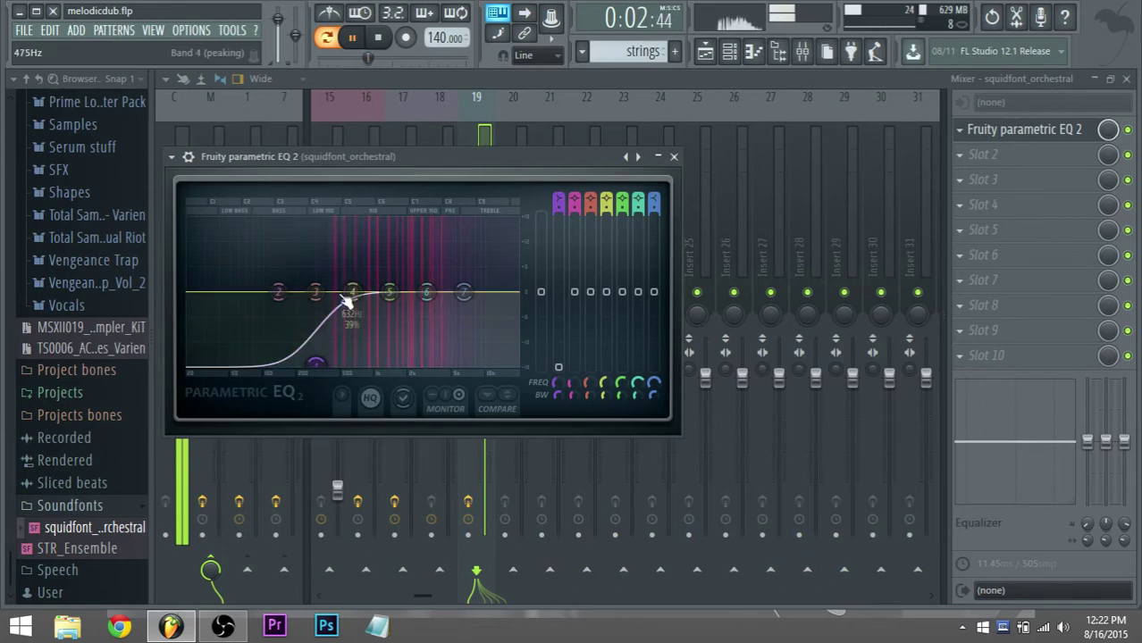
Lower EQ bands 4, 5 and 7, slightly boost band 6 in the upper range, and close the equalizer.
drag(349, 296, 393, 317)
drag(463, 292, 474, 309)
drag(400, 324, 321, 308)
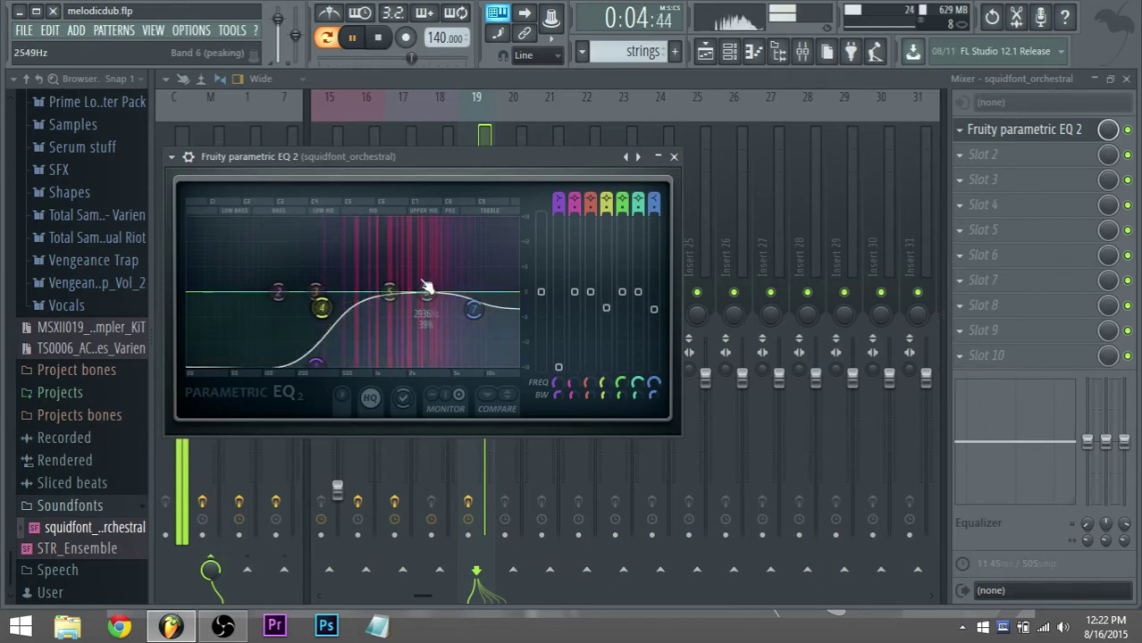
drag(427, 288, 454, 279)
drag(390, 293, 397, 304)
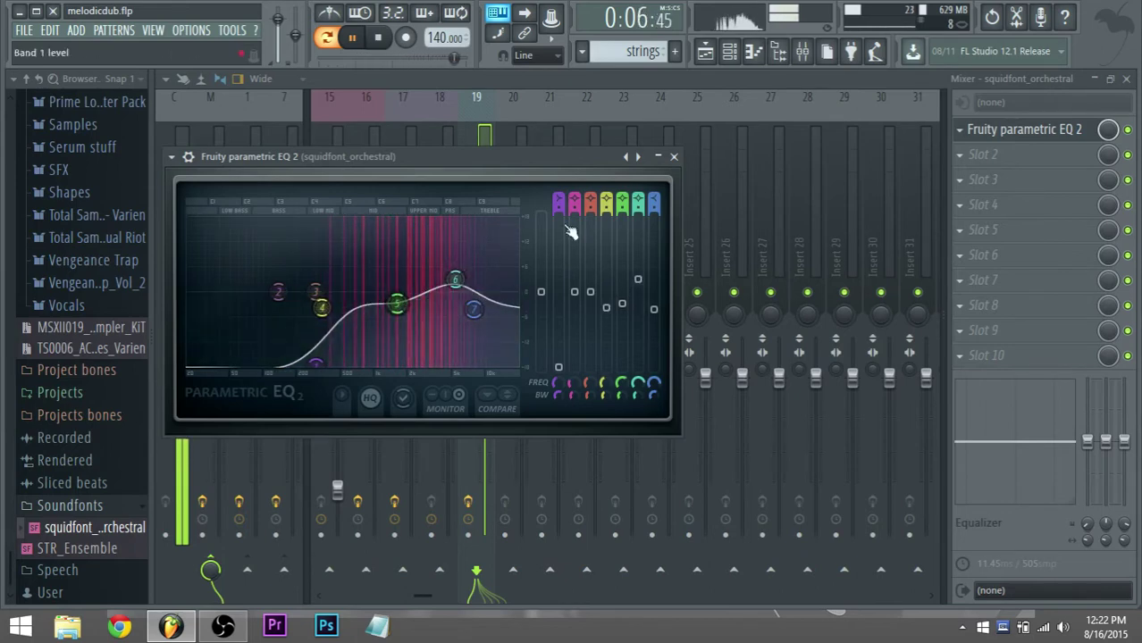
key(Escape)
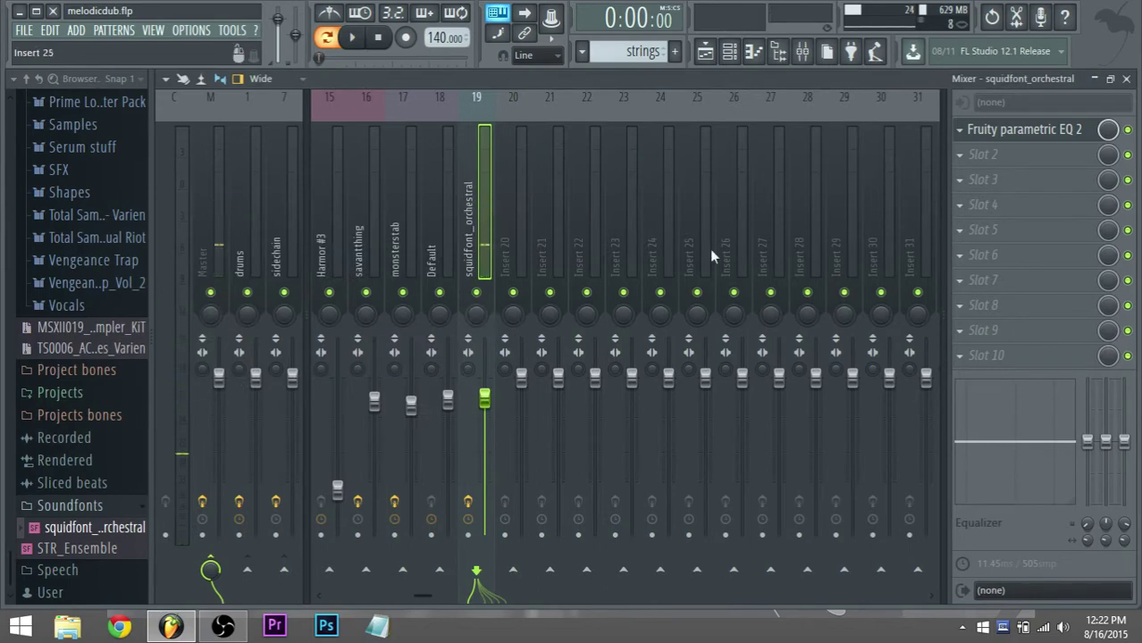
Add Fruity Reeverb 2 in slot 2 of the strings track and increase its room size while playing.
click(985, 157)
click(801, 180)
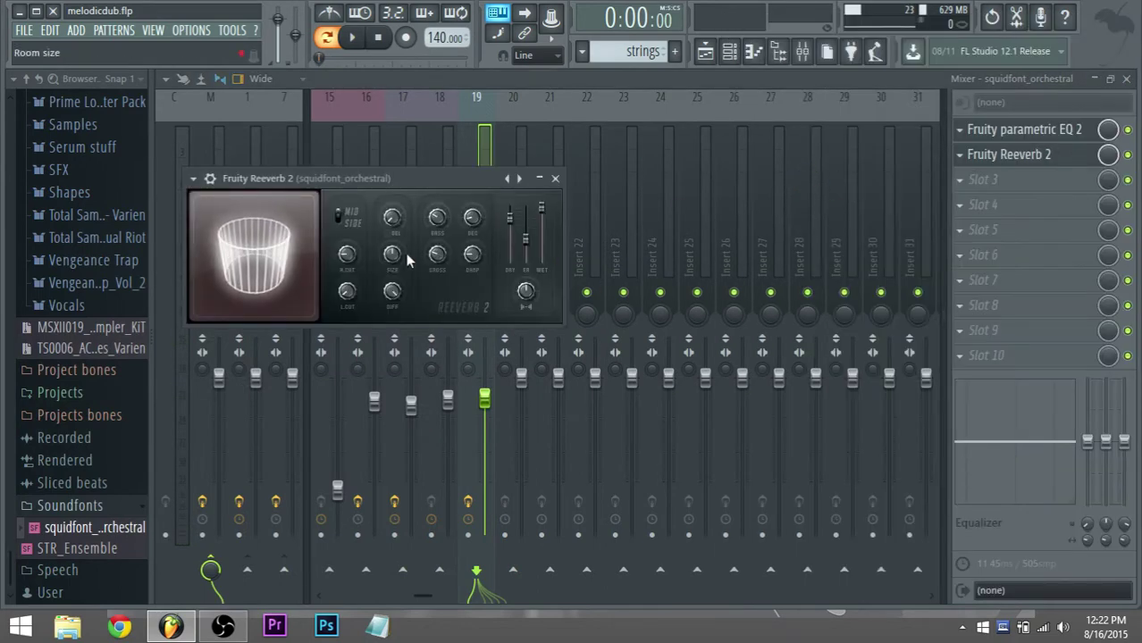
key(space)
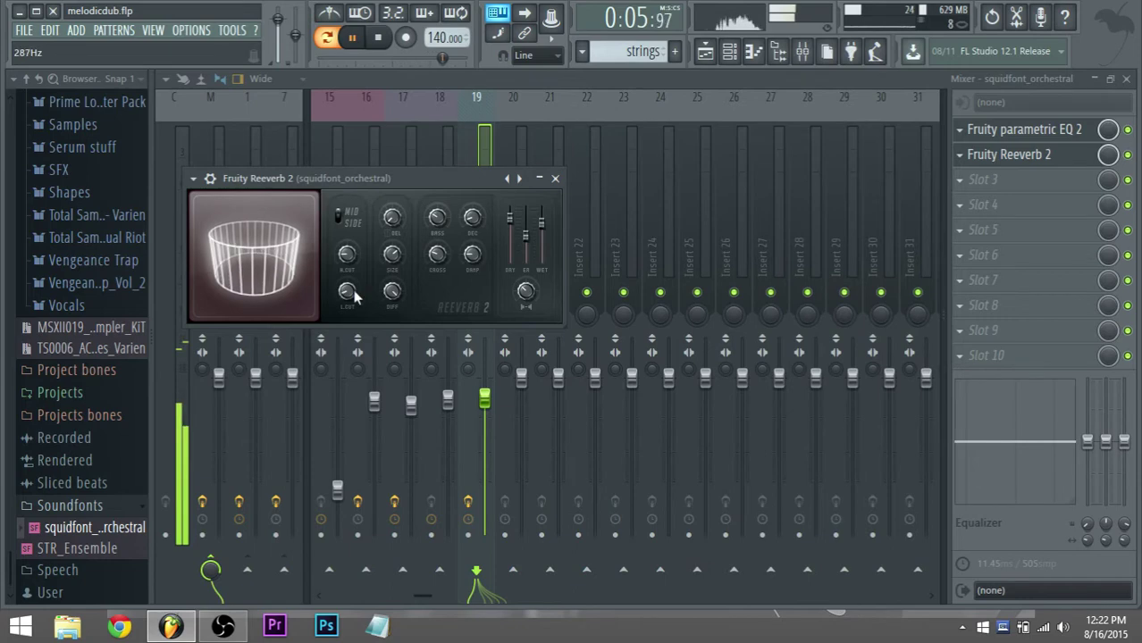
drag(389, 259, 390, 241)
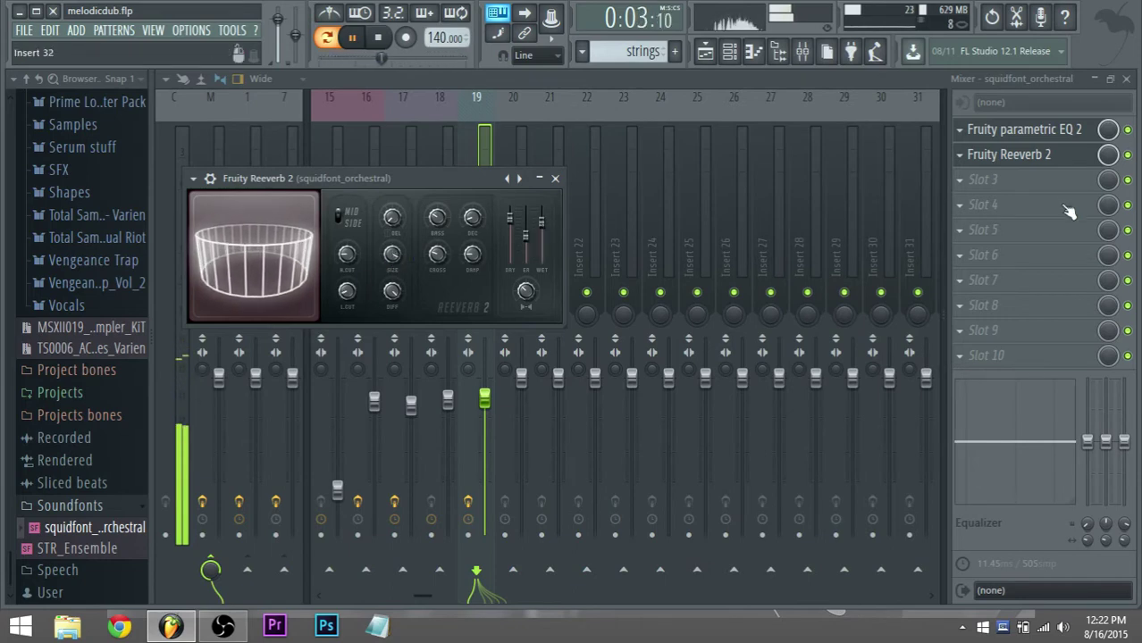
Shift bands 6 and 7 of the strings equalizer to higher frequencies and stop playback.
click(969, 131)
drag(523, 262, 492, 286)
key(space)
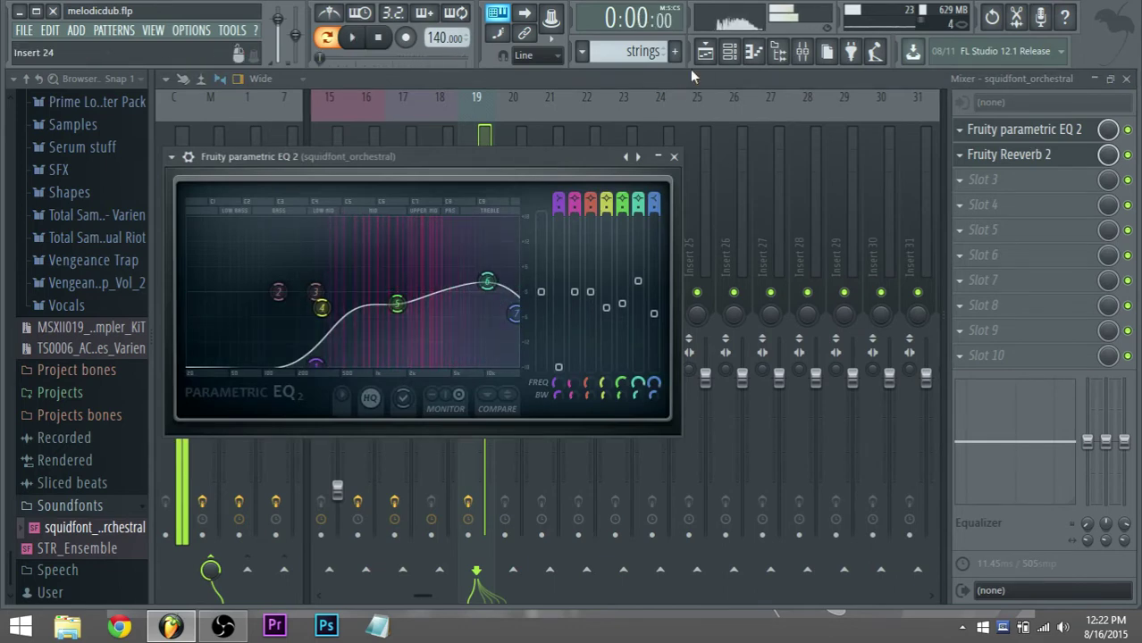
Play the arrangement in the playlist from bar 15.
key(F5)
click(527, 119)
key(space)
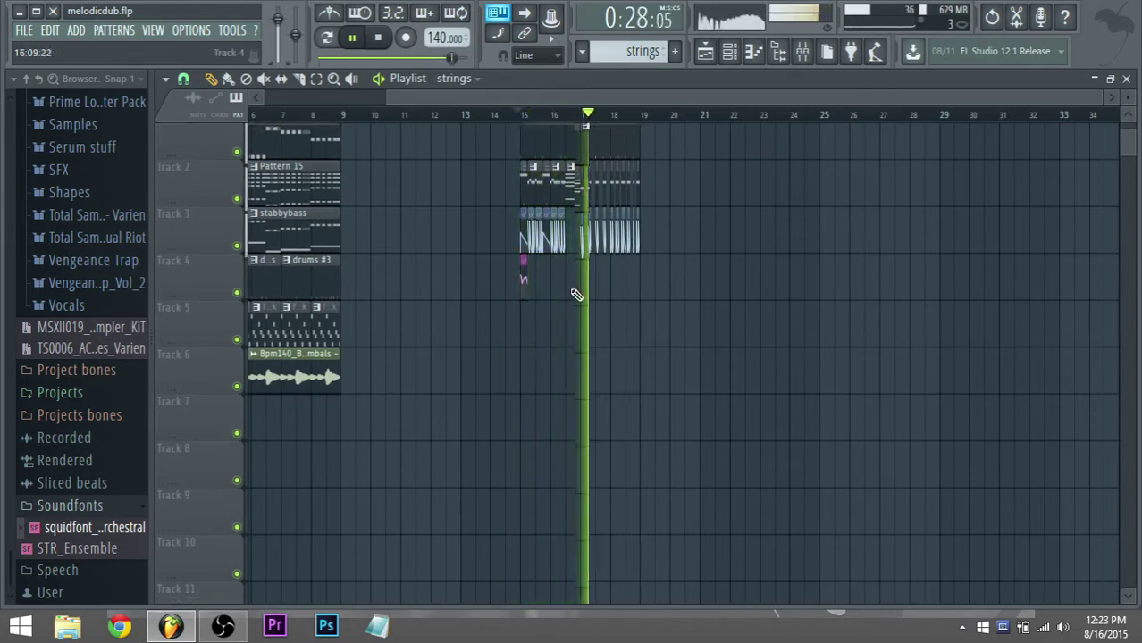
key(space)
Place the strings pattern at bar 15 on Track 5 and play it with the section above.
click(533, 330)
scroll(534, 345, up, 2)
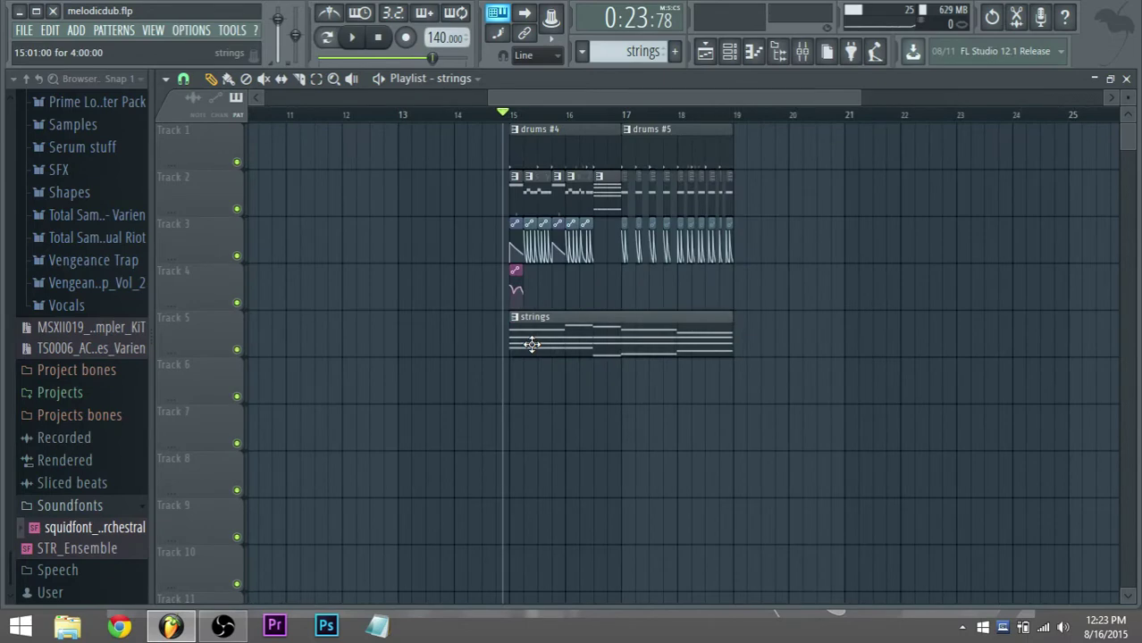
scroll(531, 345, up, 2)
key(space)
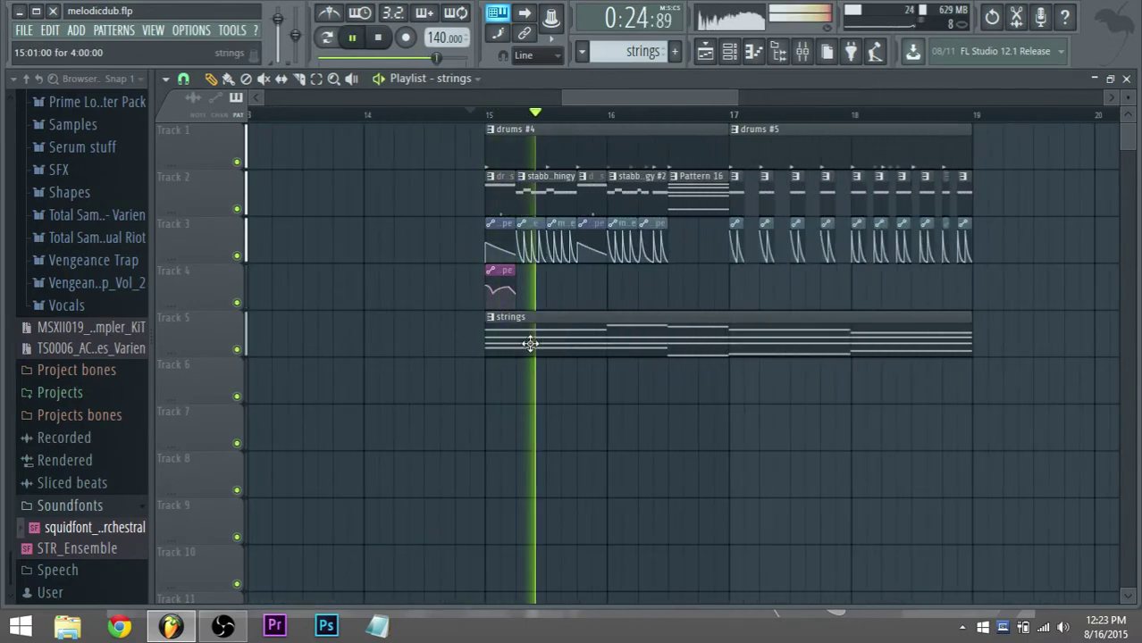
scroll(530, 345, down, 2)
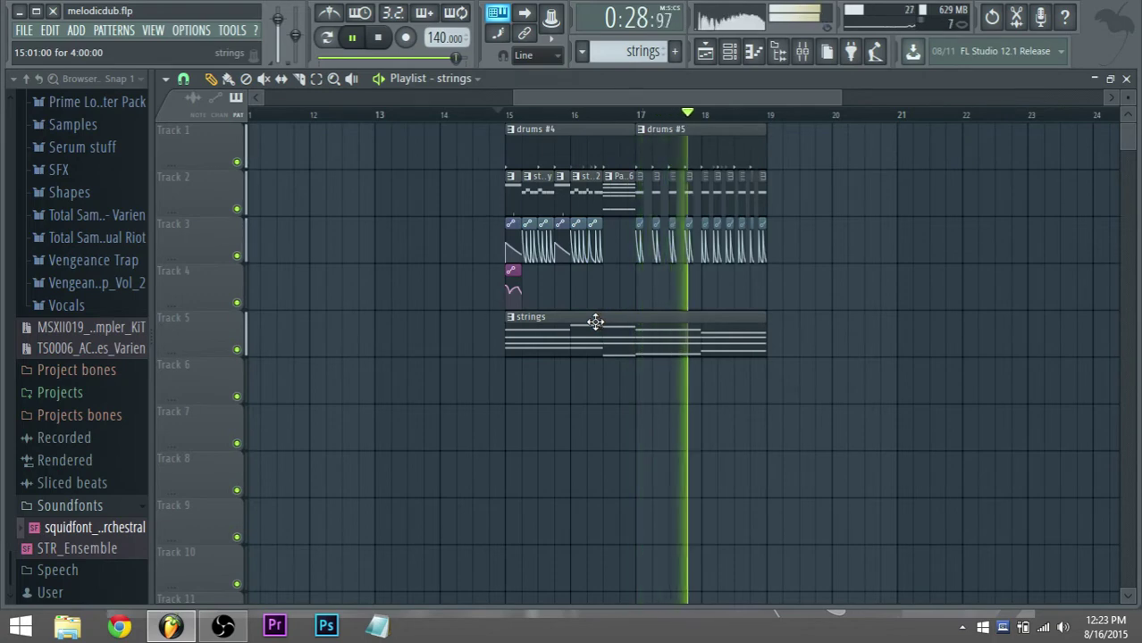
key(space)
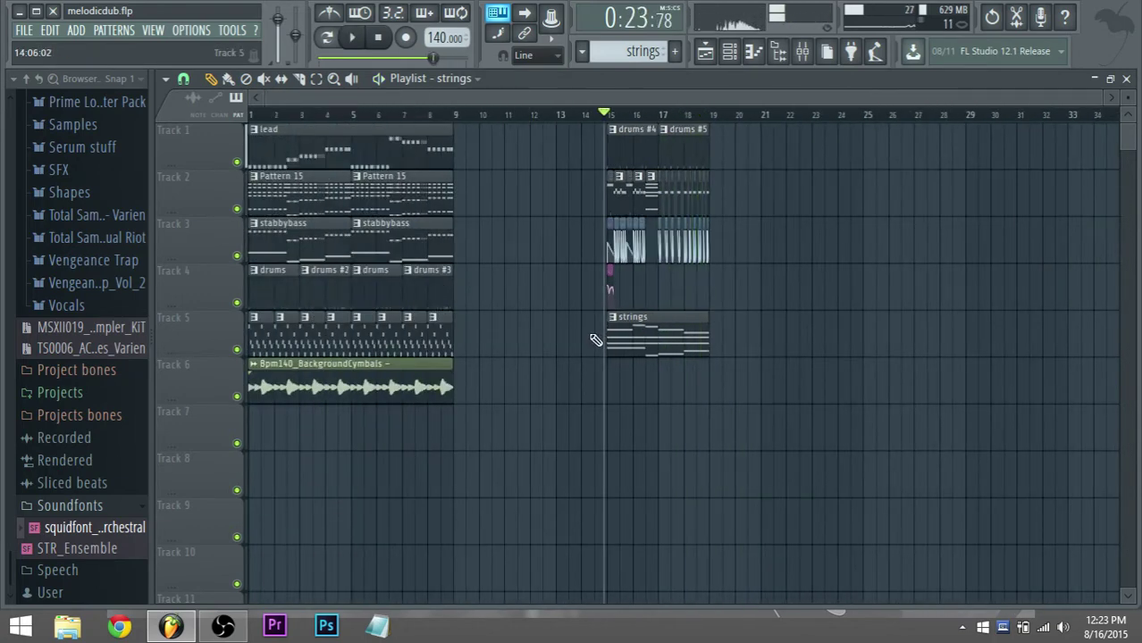
Move the strings clip to bar 10 on Track 5 and play the song from bar 1.
drag(654, 347, 491, 330)
scroll(528, 346, up, 3)
scroll(490, 329, down, 3)
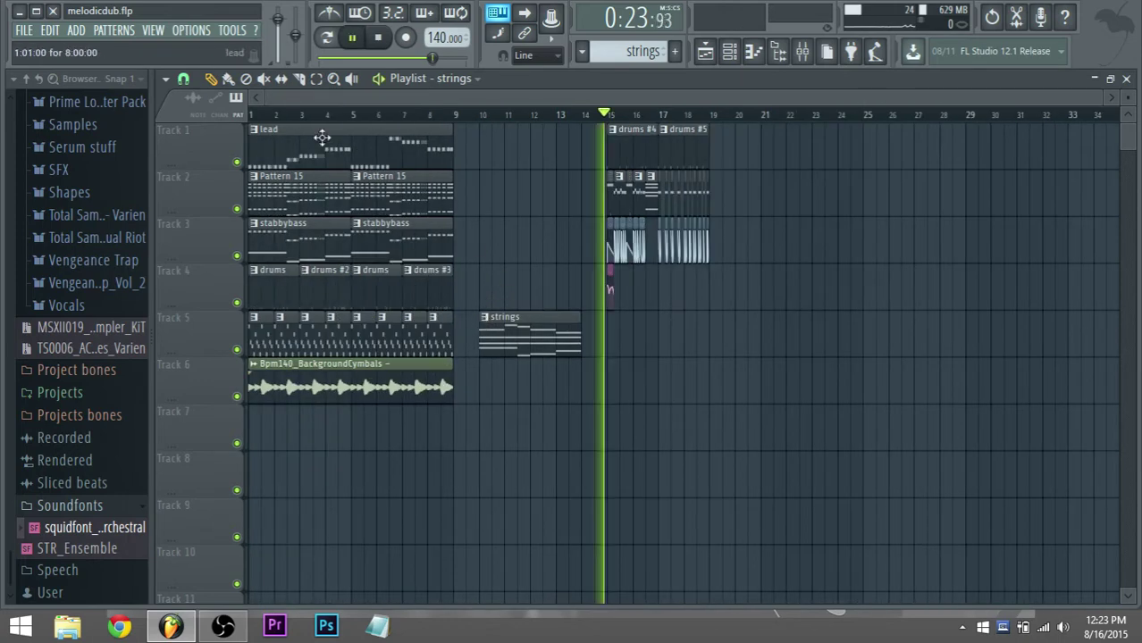
click(254, 114)
key(space)
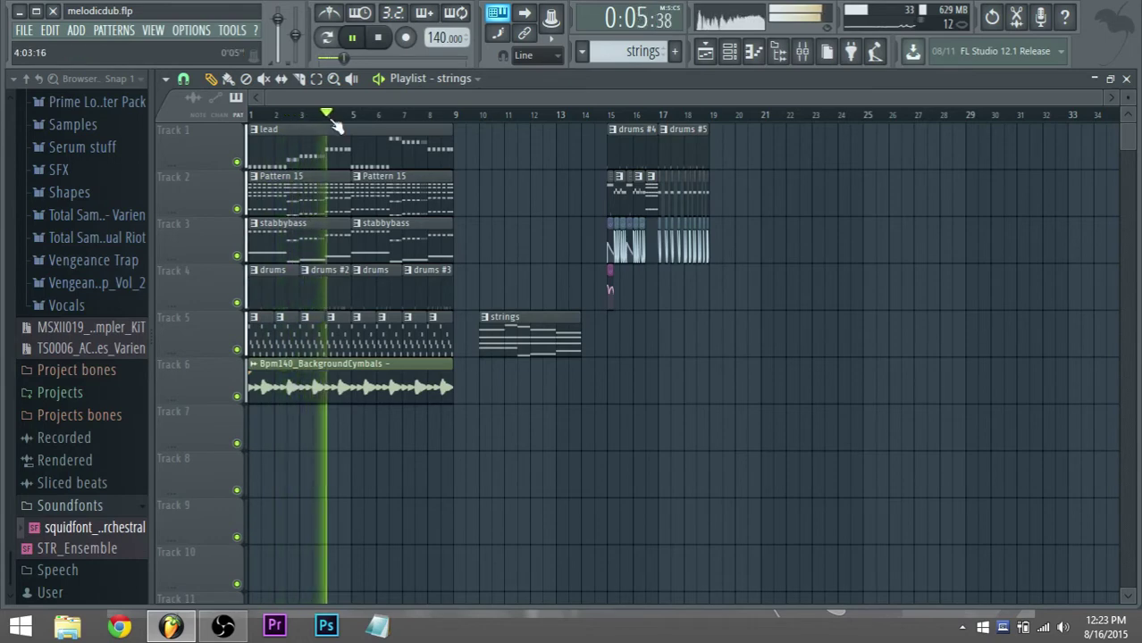
Briefly solo the Aural Psynapse mixer track and lower its volume to about 41% (-15.5 dB).
click(802, 51)
scroll(419, 257, left, 3)
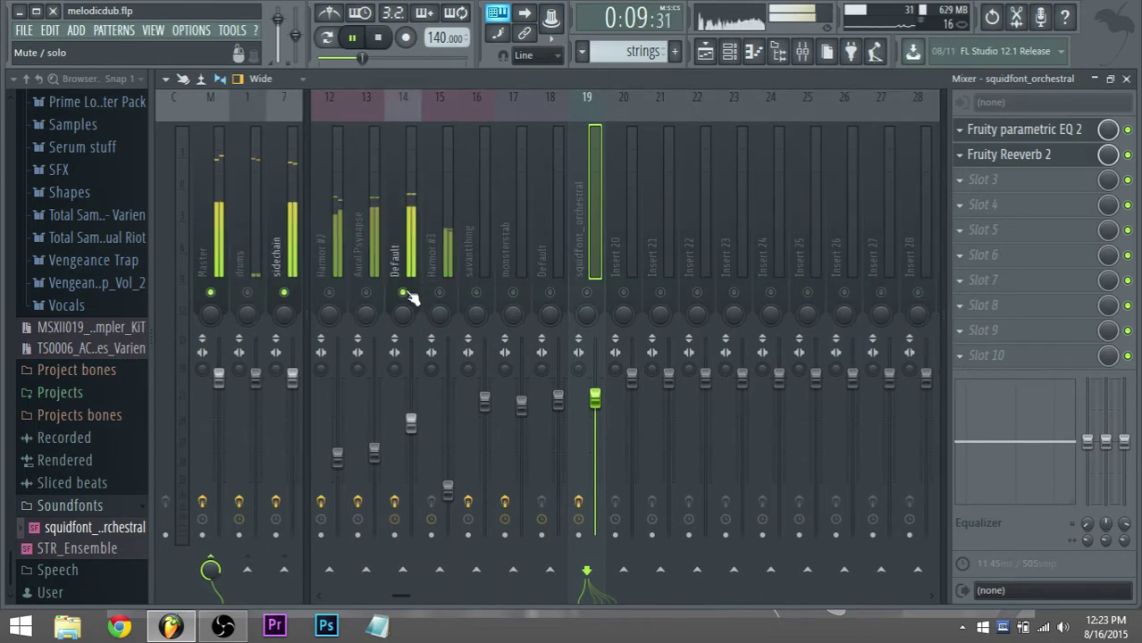
right_click(365, 293)
right_click(365, 293)
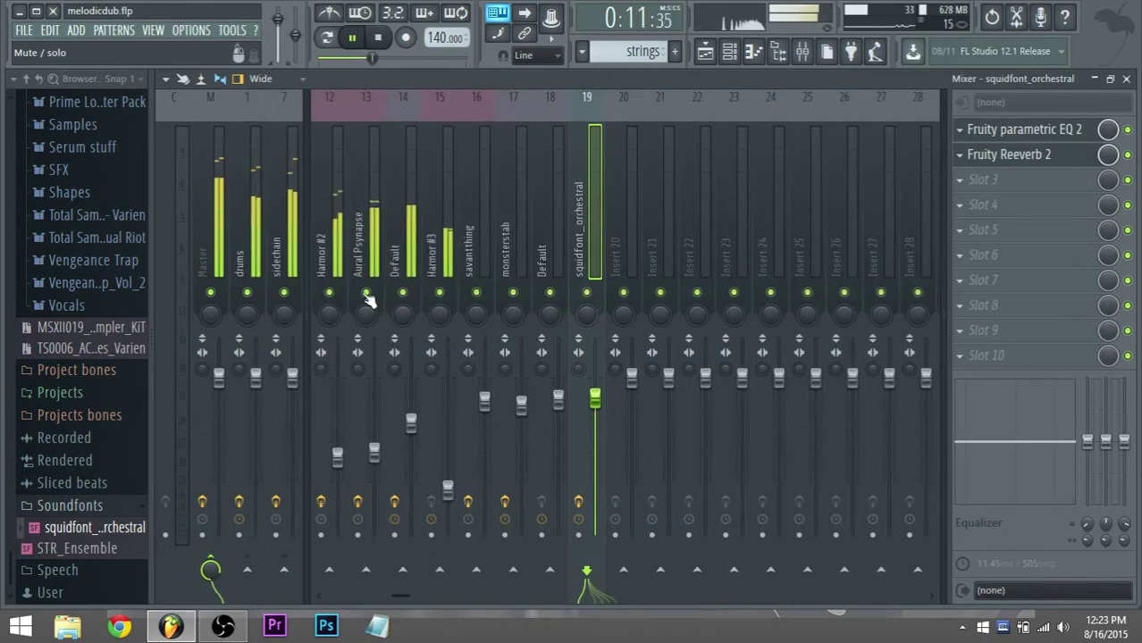
drag(373, 453, 373, 473)
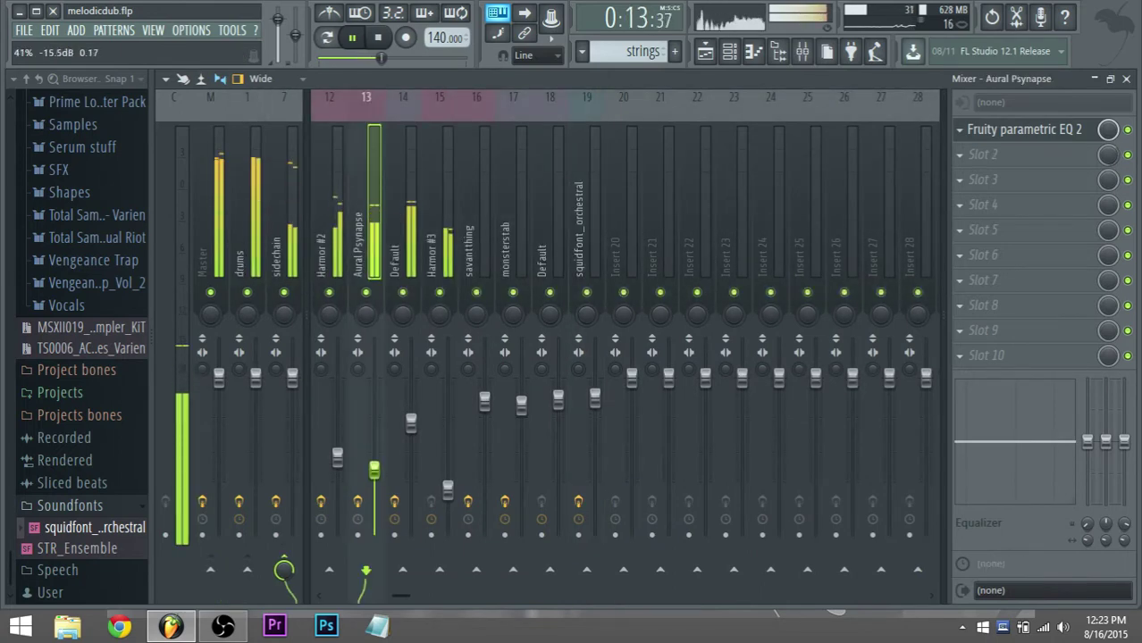
Play the song from the start while checking the levels across the mixer tracks.
key(space)
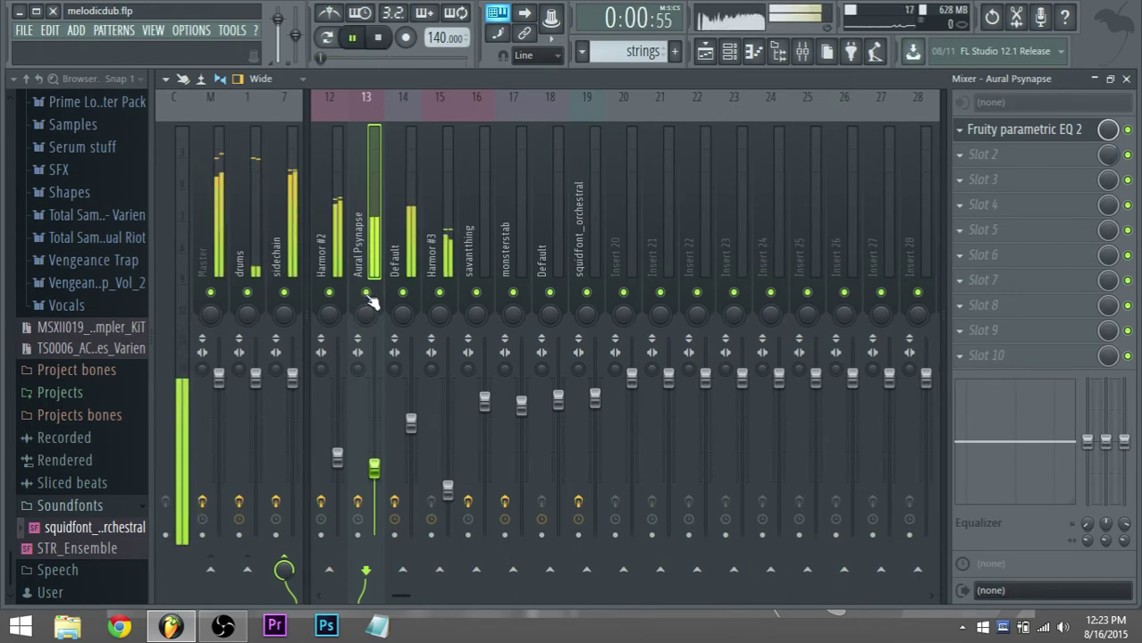
scroll(373, 298, up, 3)
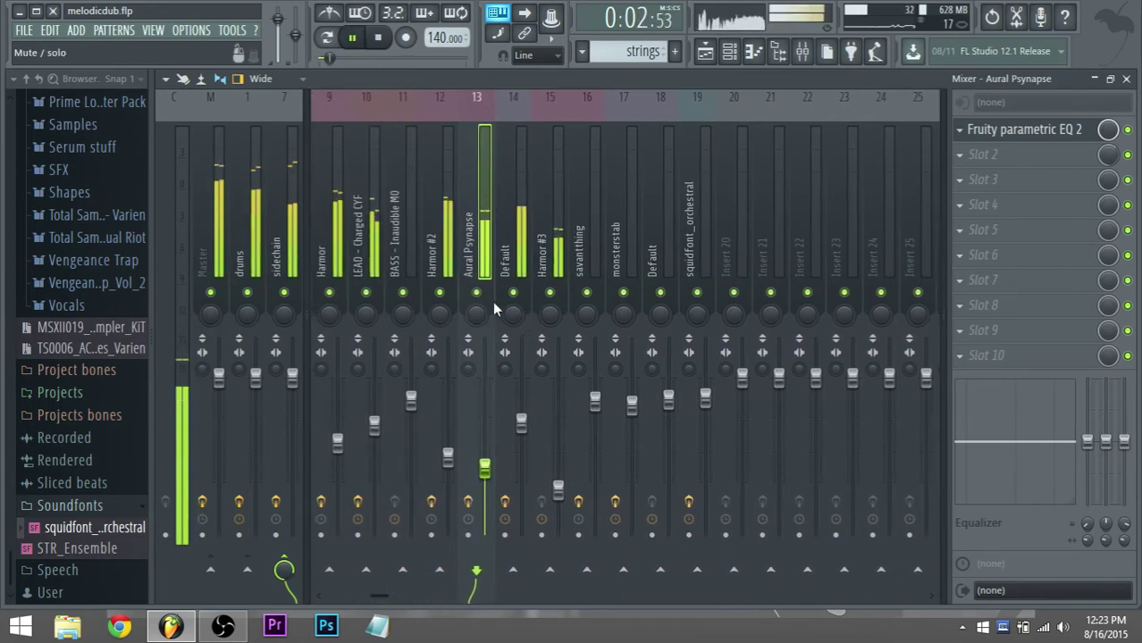
scroll(492, 301, down, 3)
key(space)
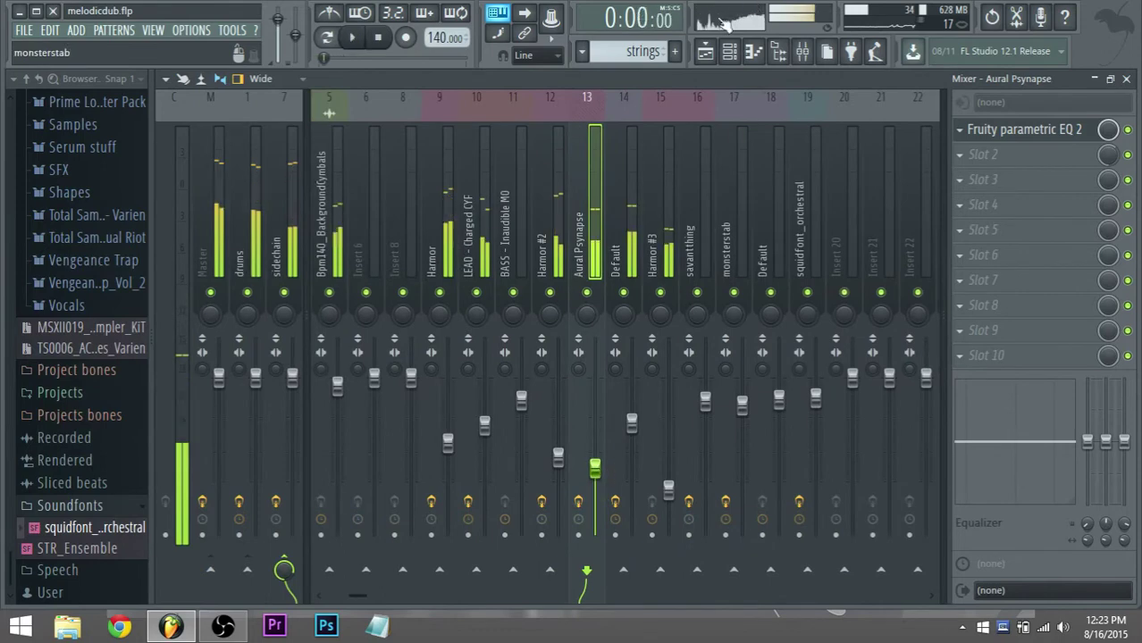
Open the lead pattern's notes in the piano roll from the playlist and play only that pattern.
click(705, 51)
double_click(335, 154)
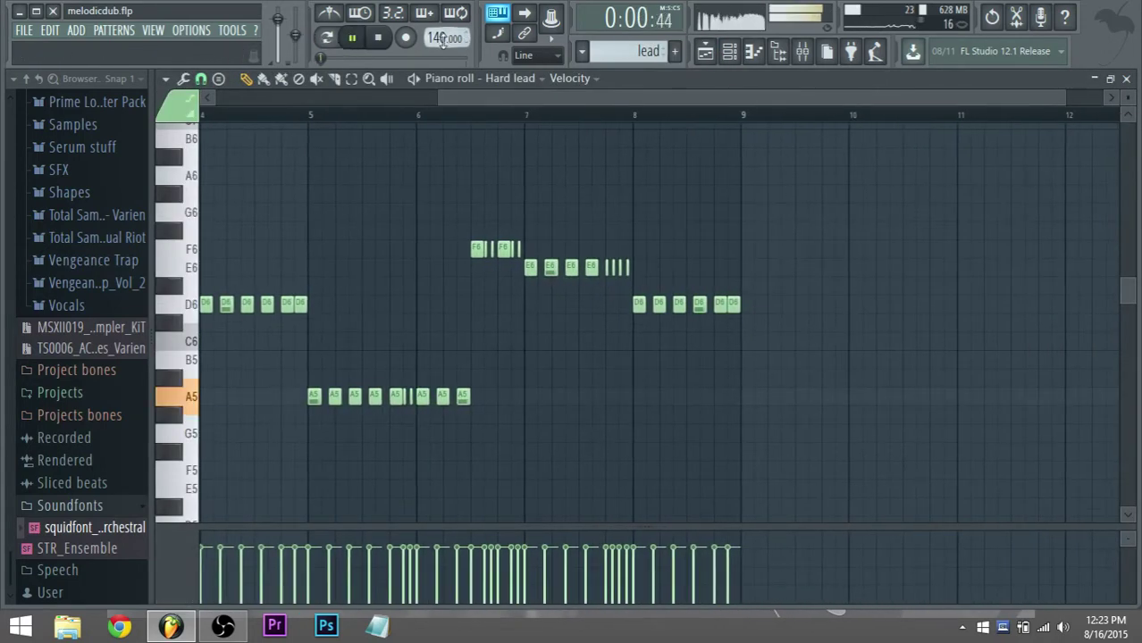
click(329, 39)
key(space)
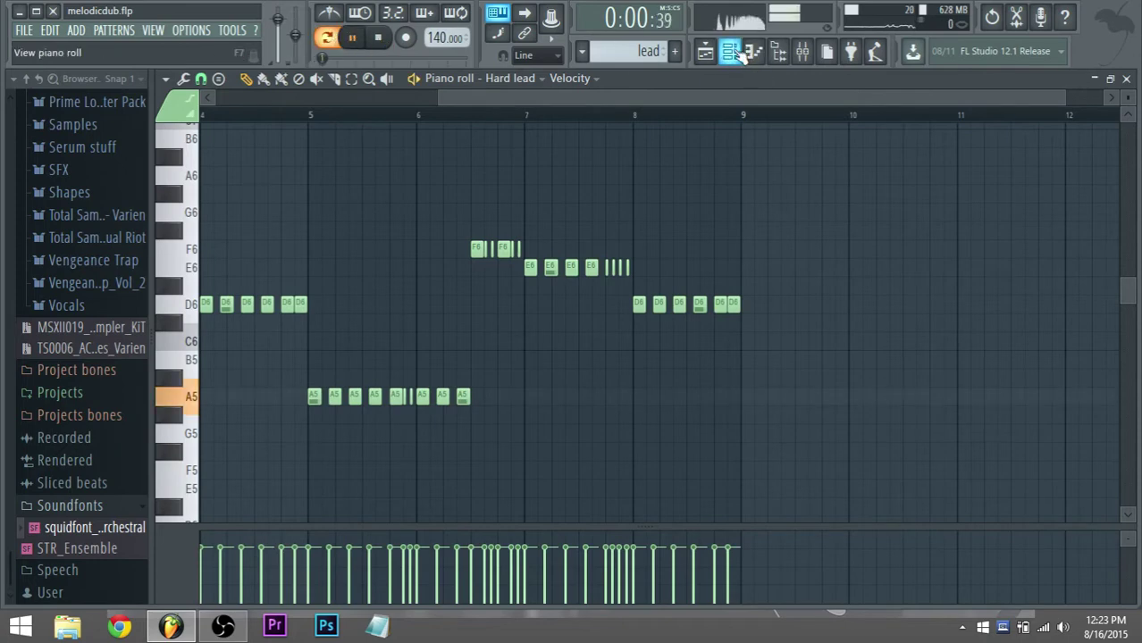
Open the Hard lead synth and display its envelope settings, including the Filter 2 frequency Modulation X mapping.
key(F6)
click(451, 273)
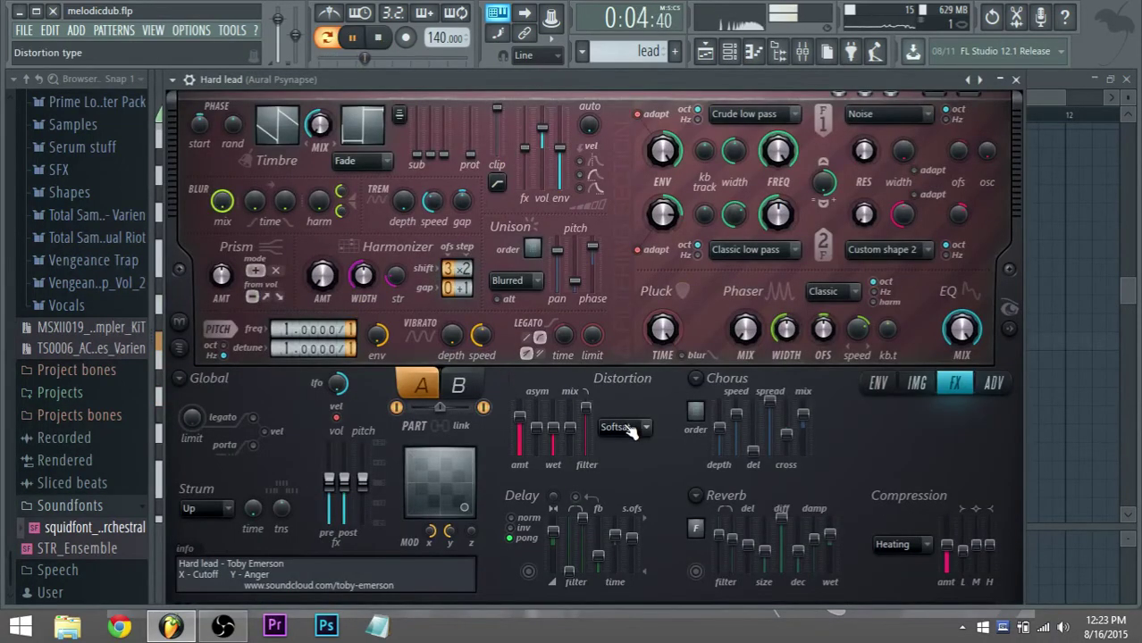
click(878, 382)
key(space)
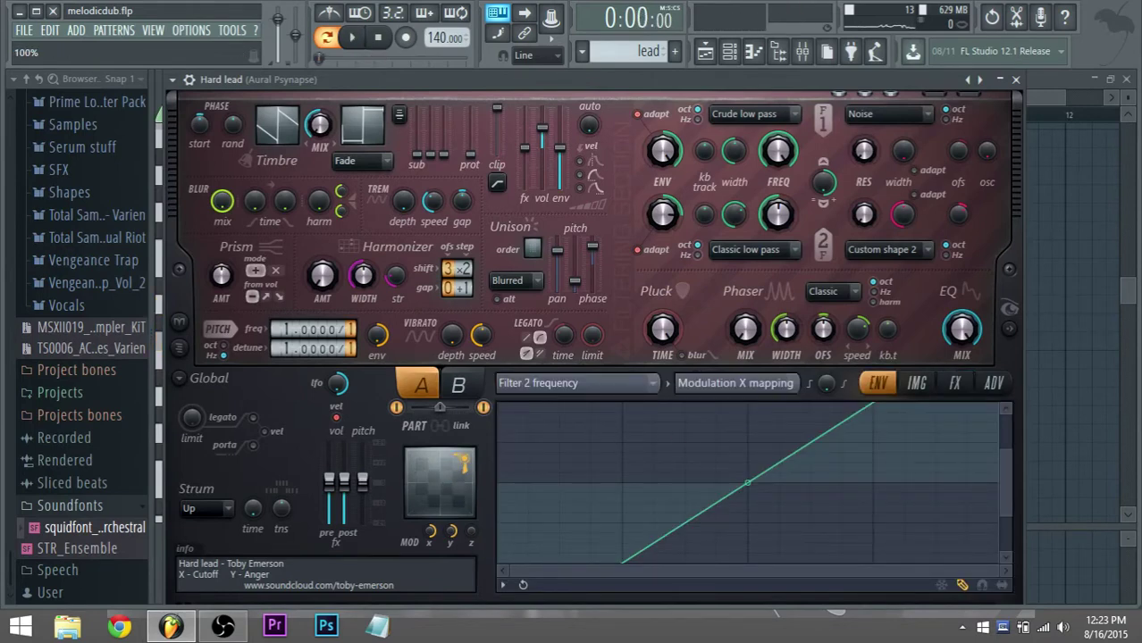
Play the lead pattern while sweeping the Hard lead's modulation XY point down the pad.
key(space)
drag(458, 482, 463, 503)
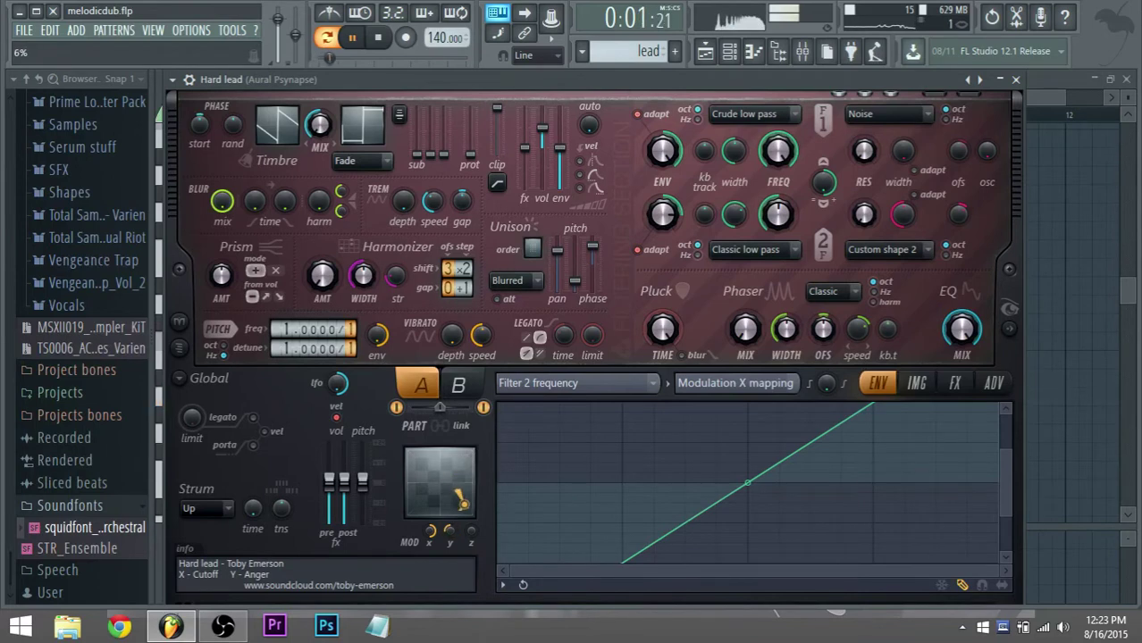
key(space)
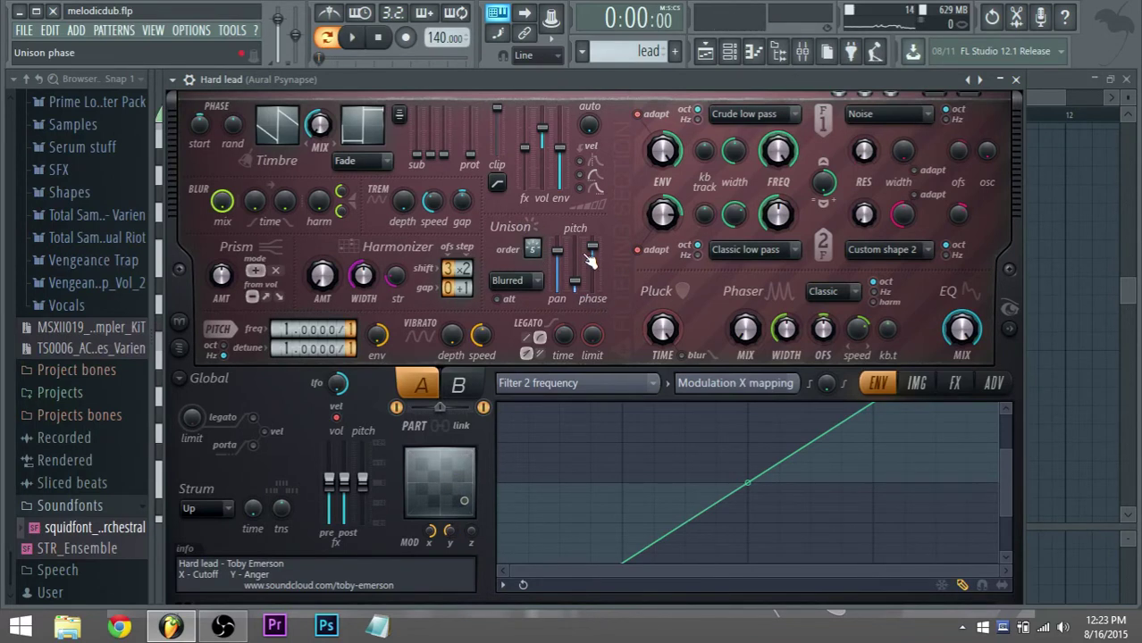
Reduce the Hard lead's unison order to 3 and adjust its unison pan, pitch thickness and phase.
drag(596, 266, 560, 259)
drag(597, 294, 579, 284)
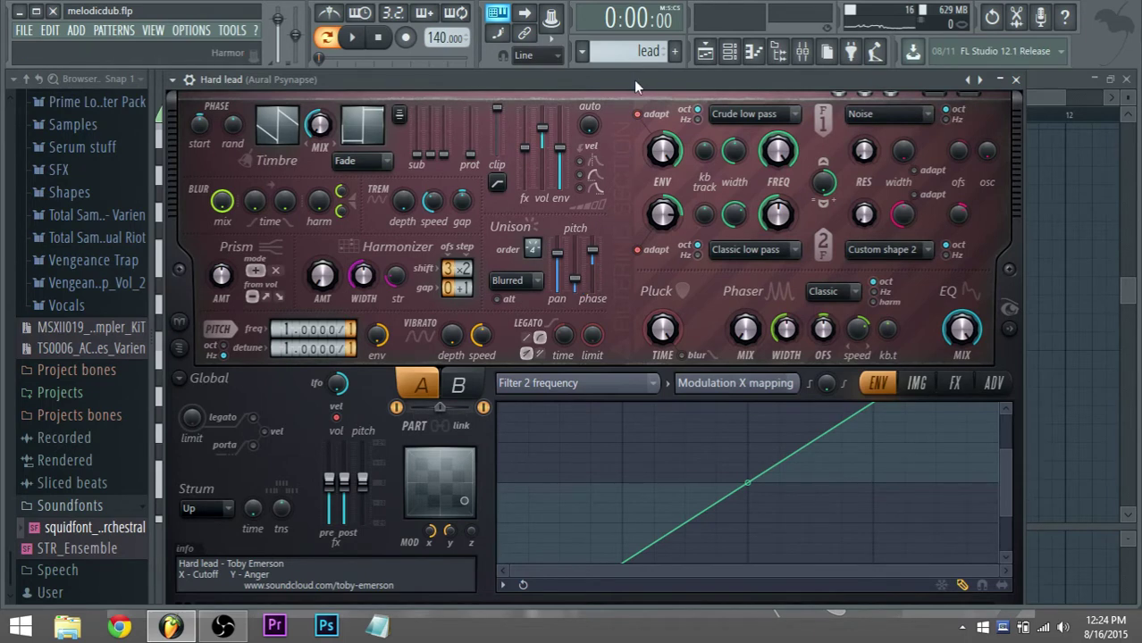
drag(330, 92, 347, 101)
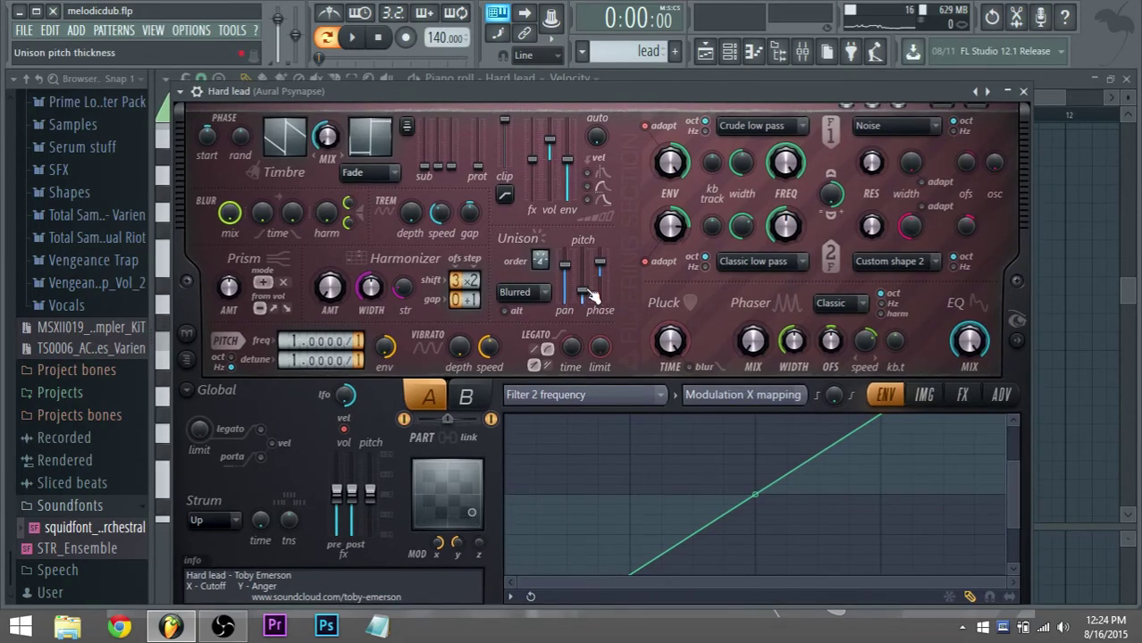
click(599, 260)
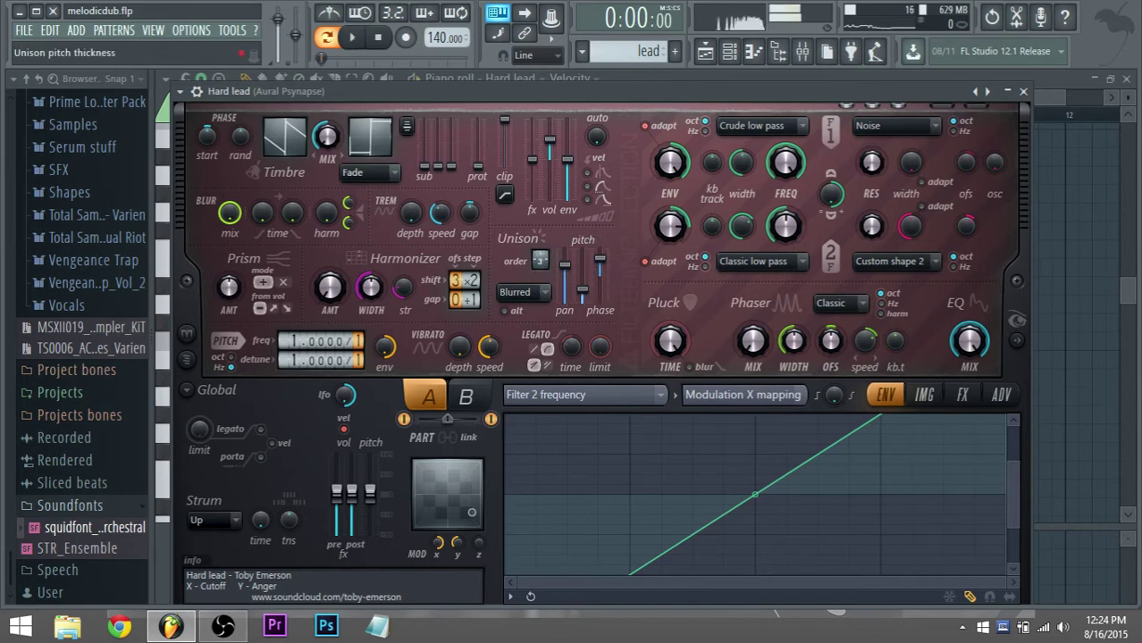
Audition neighbouring presets on the lead synth, including Chip, Cubist and Stretching regions, while the pattern plays.
click(986, 92)
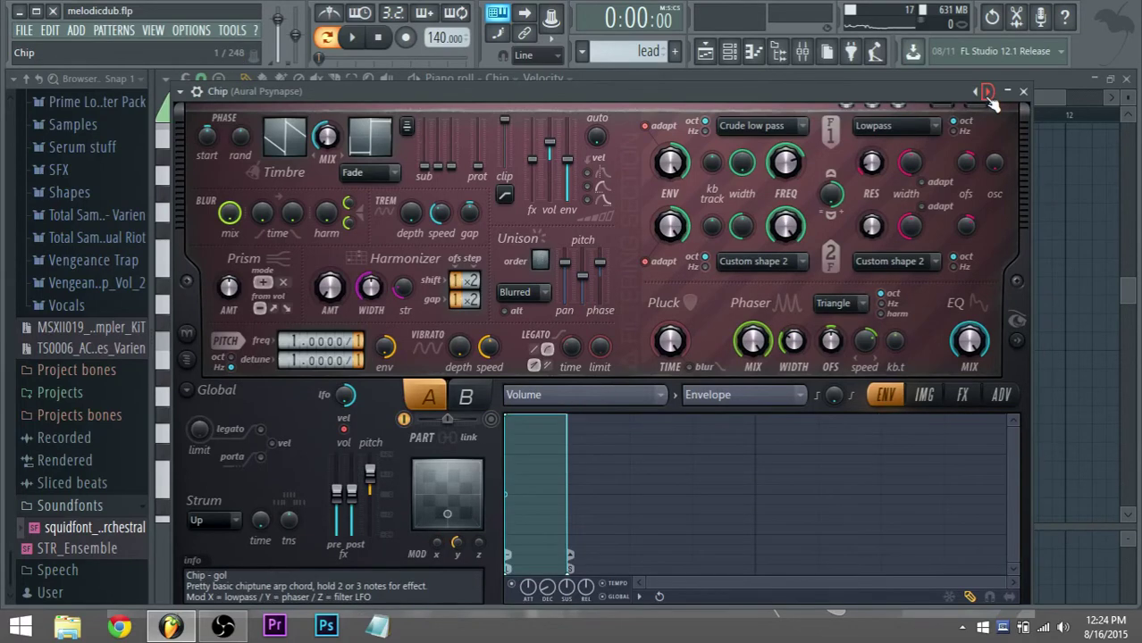
click(988, 95)
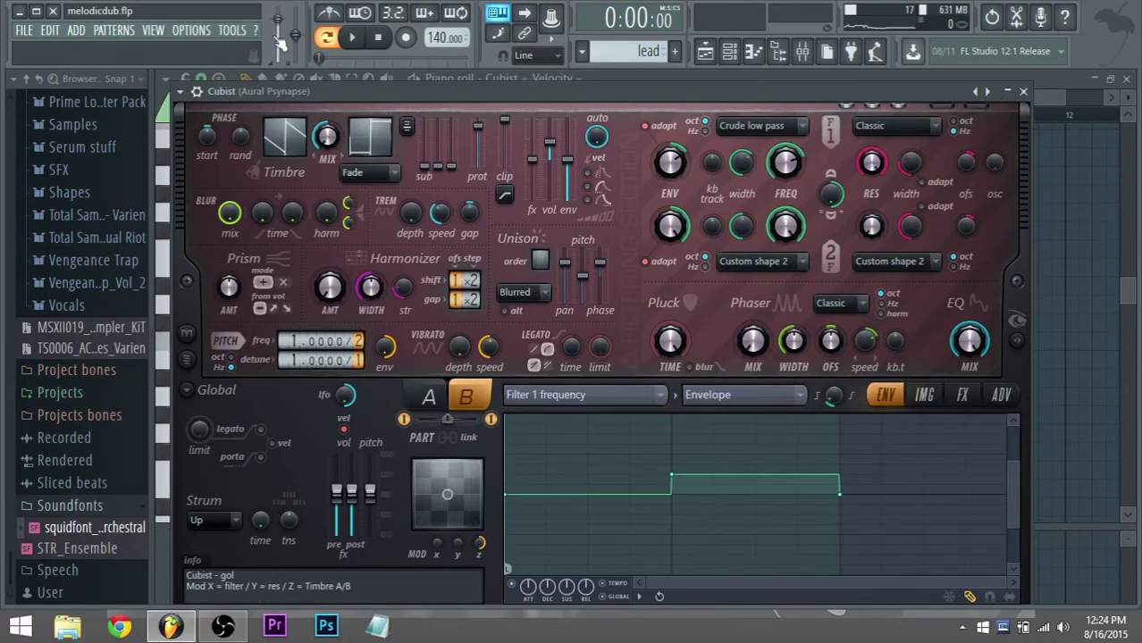
click(352, 38)
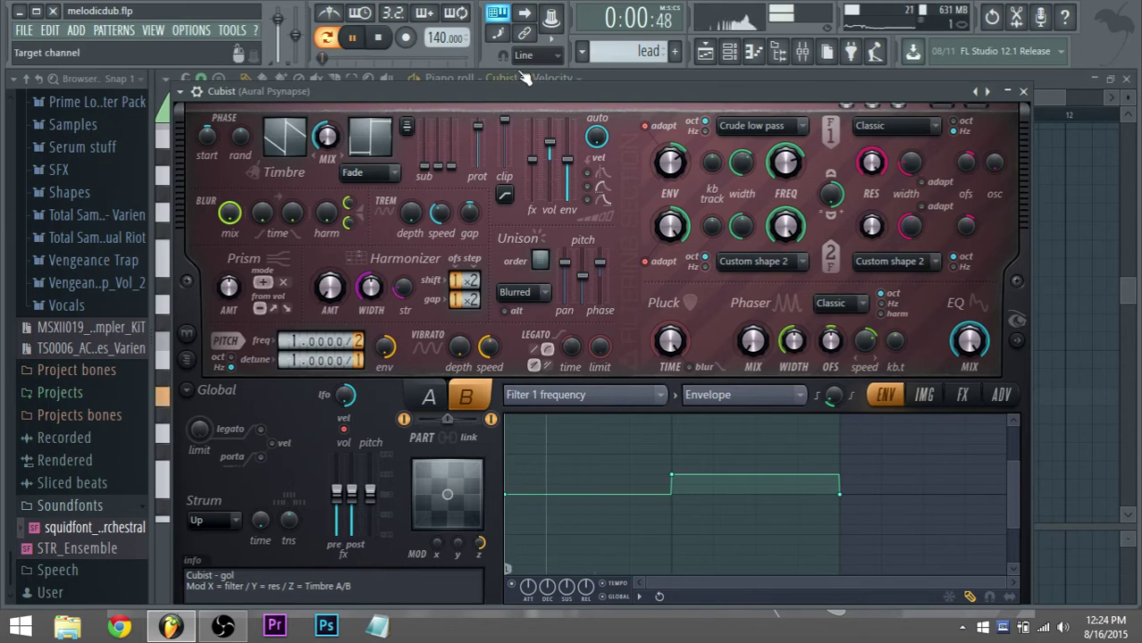
click(976, 92)
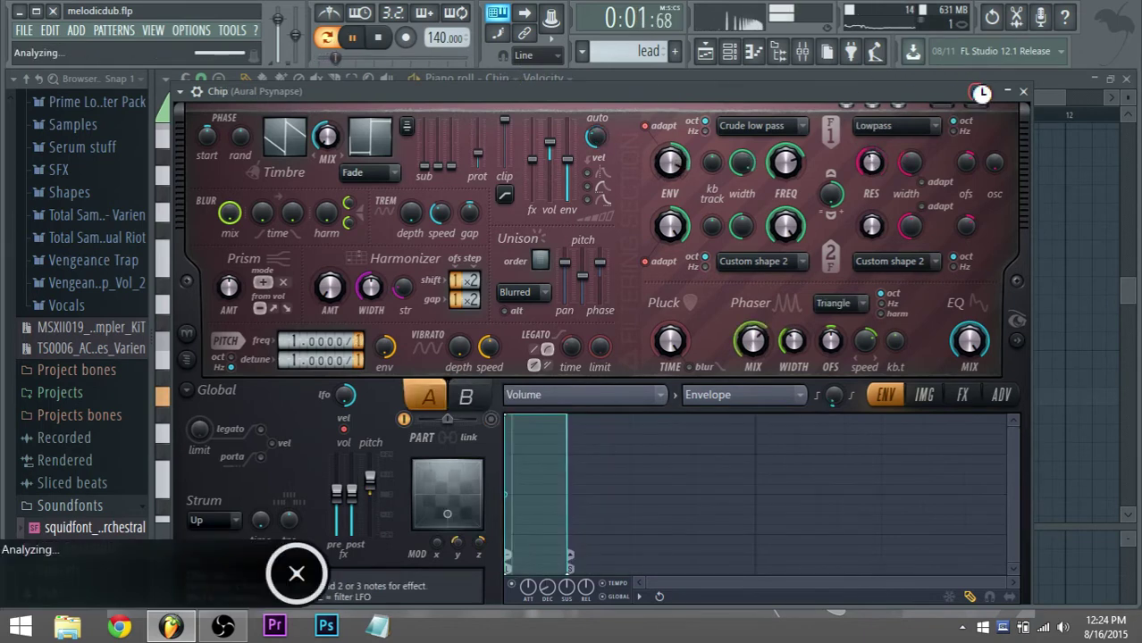
click(977, 93)
click(977, 94)
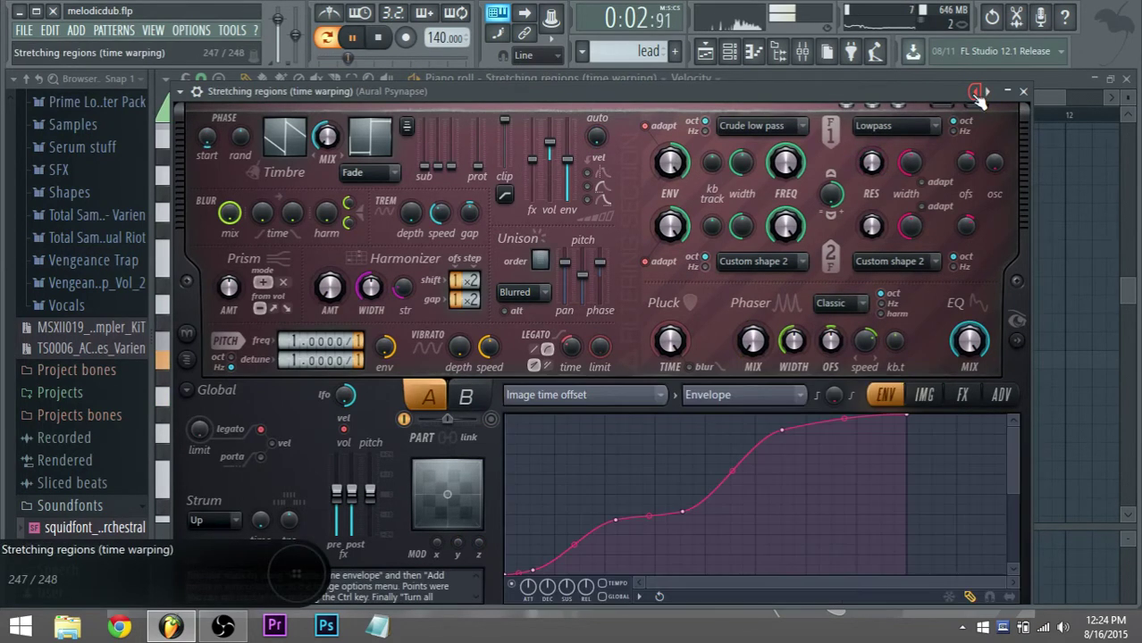
click(977, 94)
key(space)
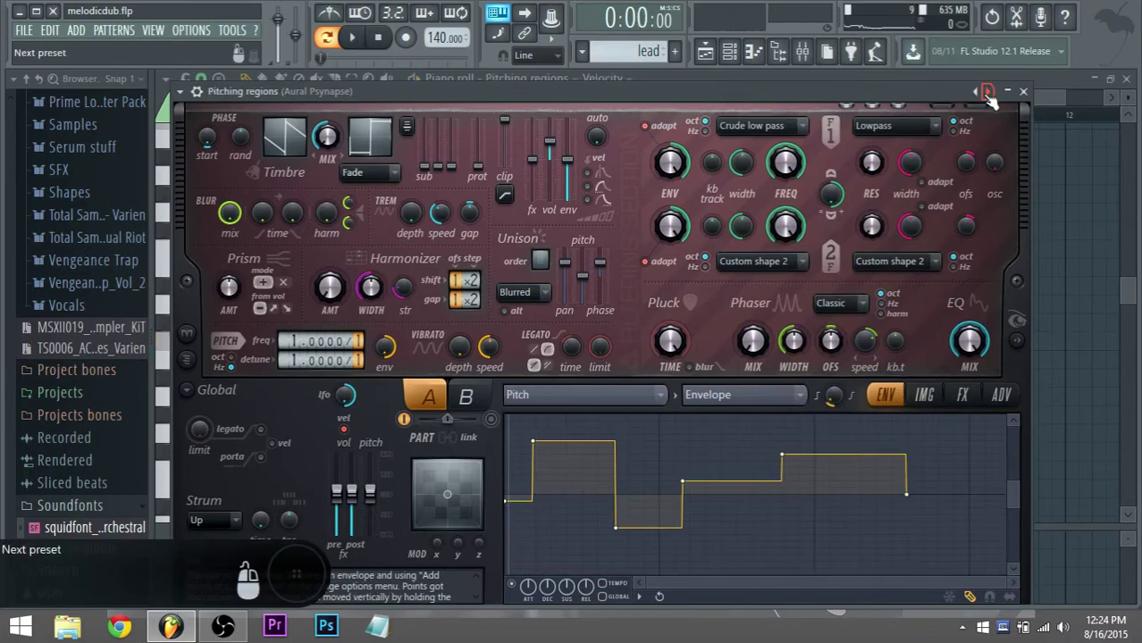
Load the Aural Psynapse preset on the lead synth, compare it with Gamer and Hard lead, and return to Gamer.
click(985, 94)
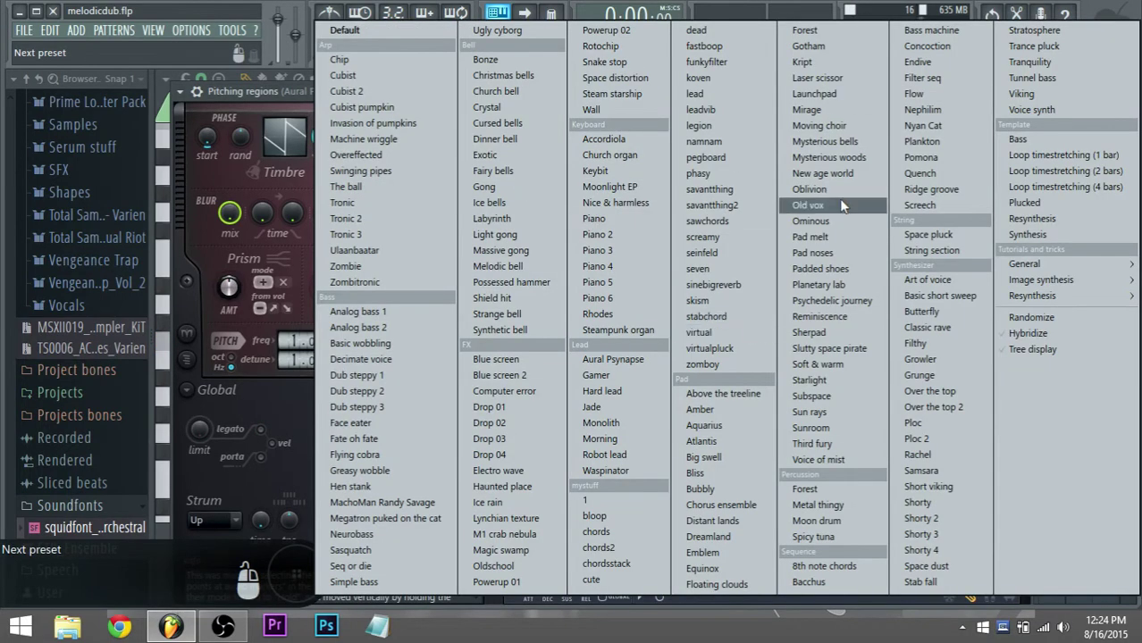
click(648, 359)
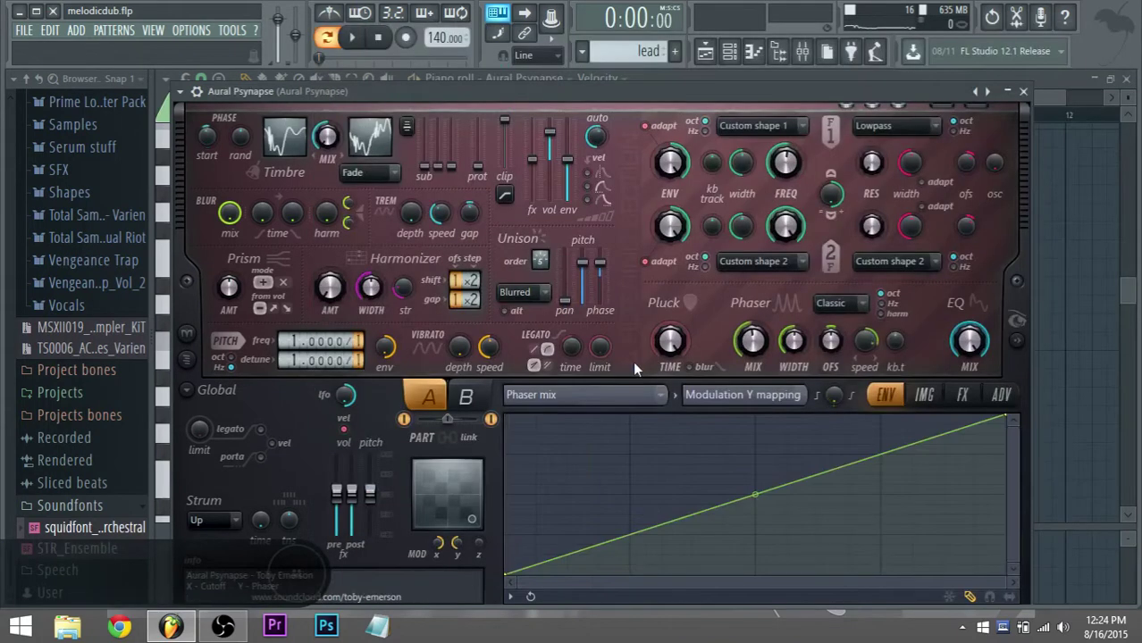
key(space)
click(987, 91)
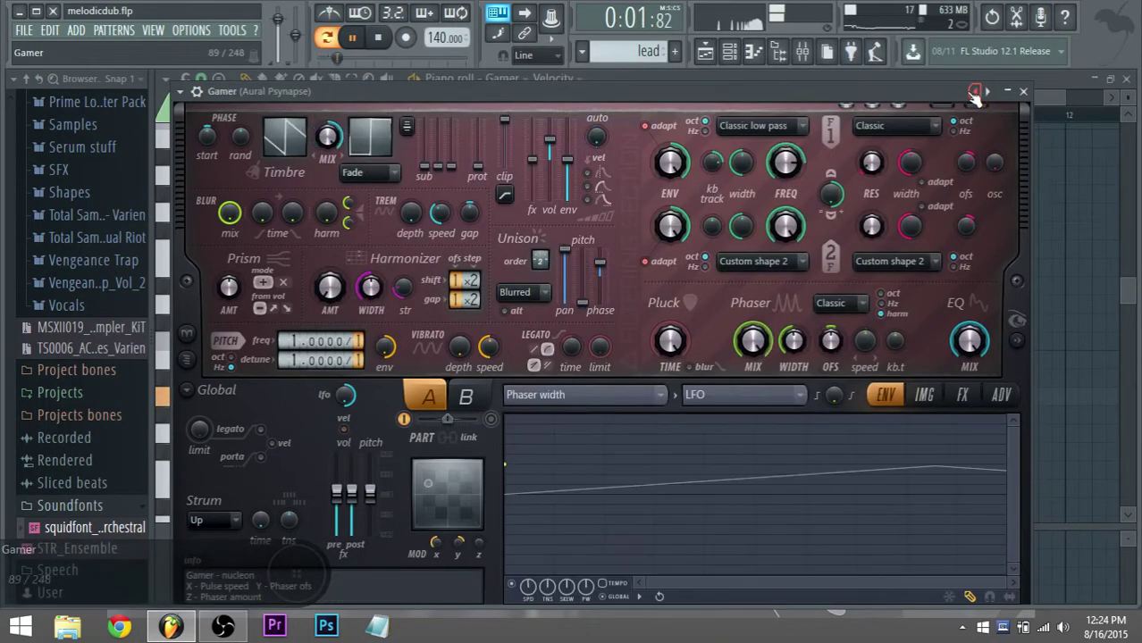
click(987, 91)
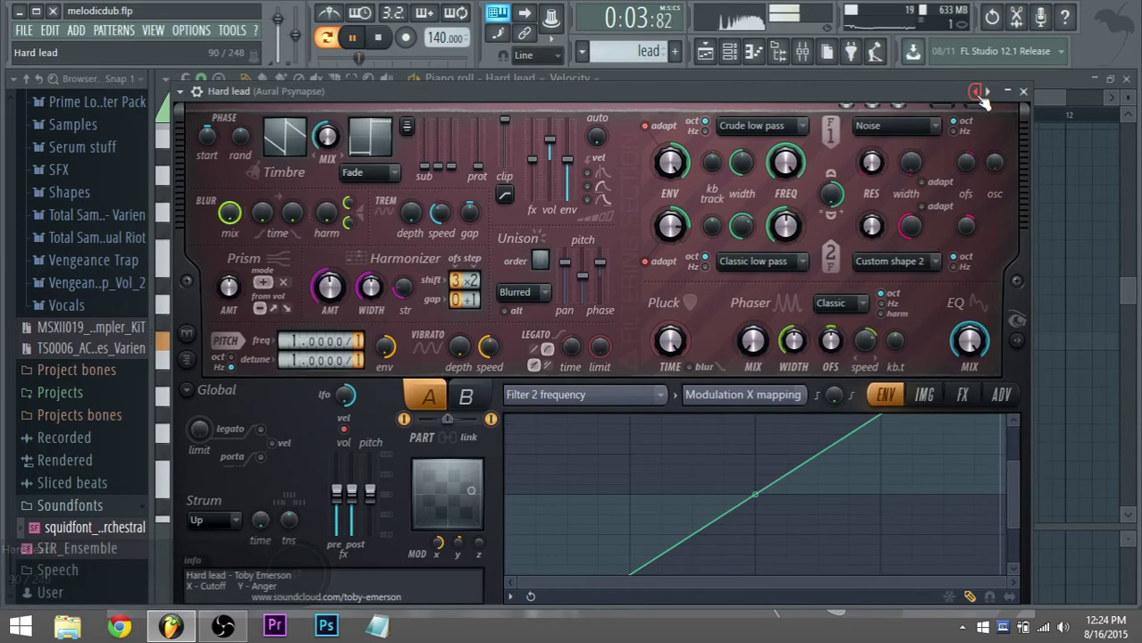
click(976, 91)
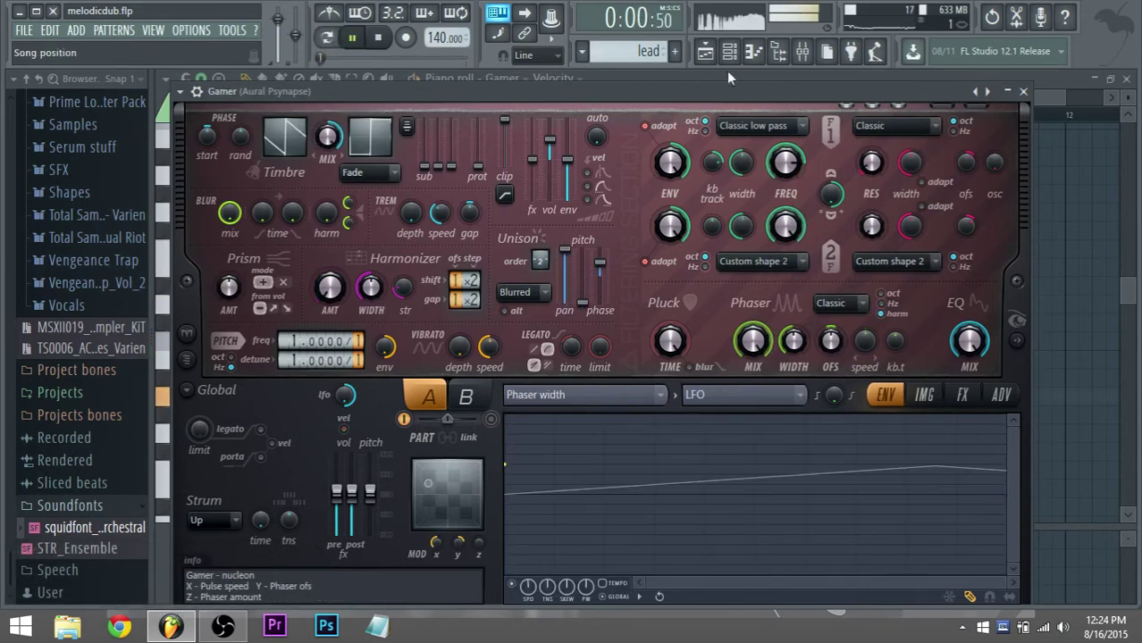
Stop playback and raise the Aural Psynapse mixer track's volume in the mixer.
key(space)
click(802, 52)
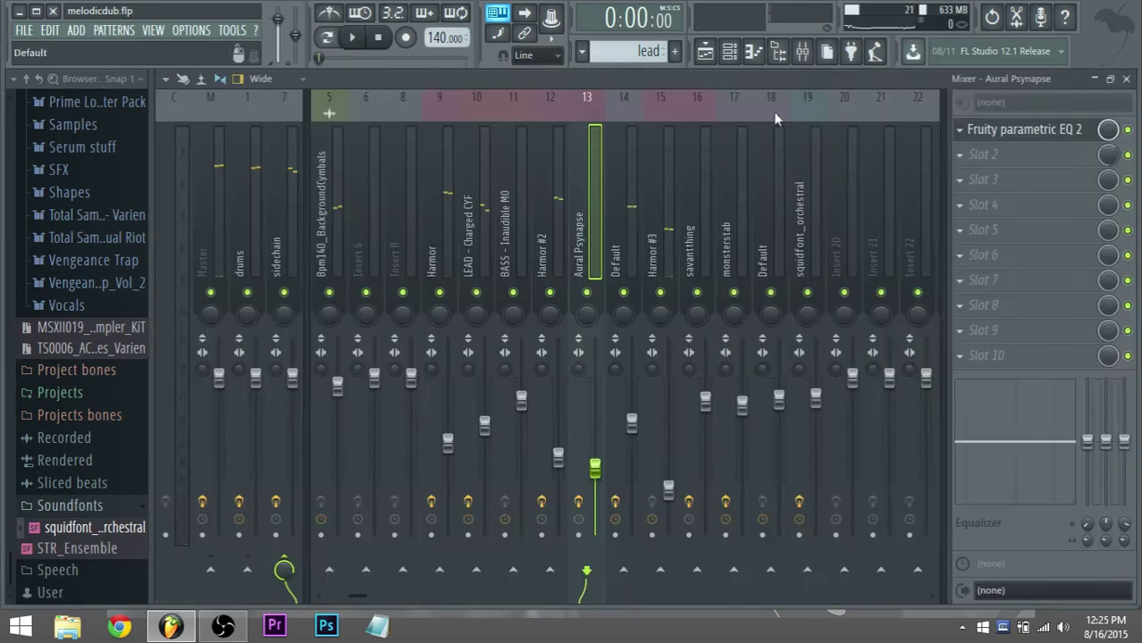
drag(601, 473, 601, 404)
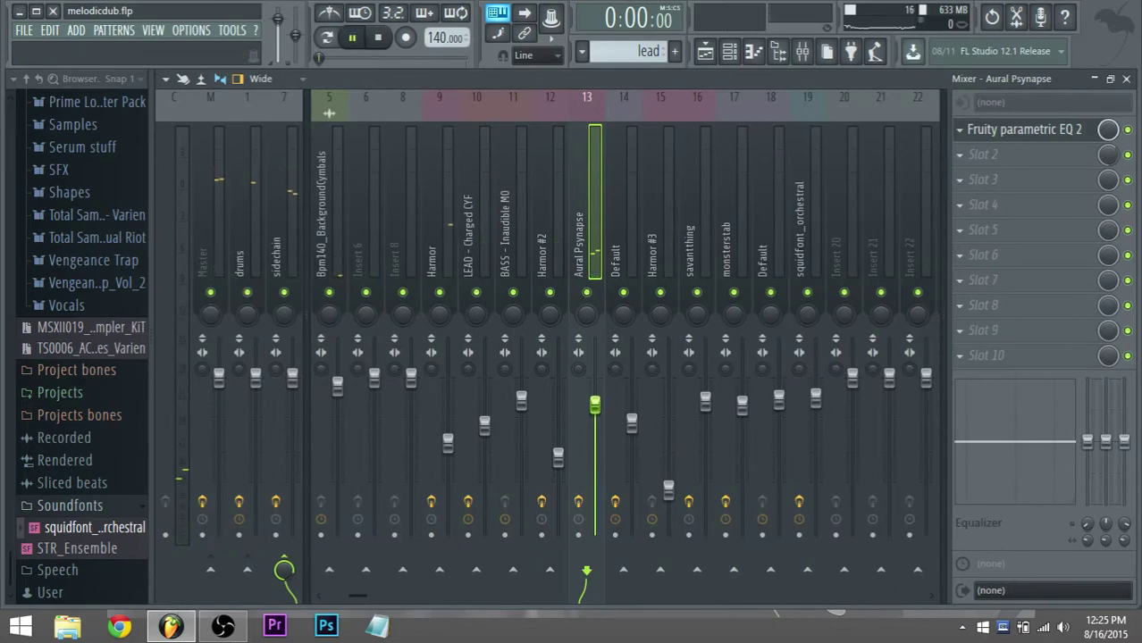
Replace the lead synth's Gamer preset with Default and raise its unison order while the song plays.
click(729, 51)
scroll(419, 308, up, 2)
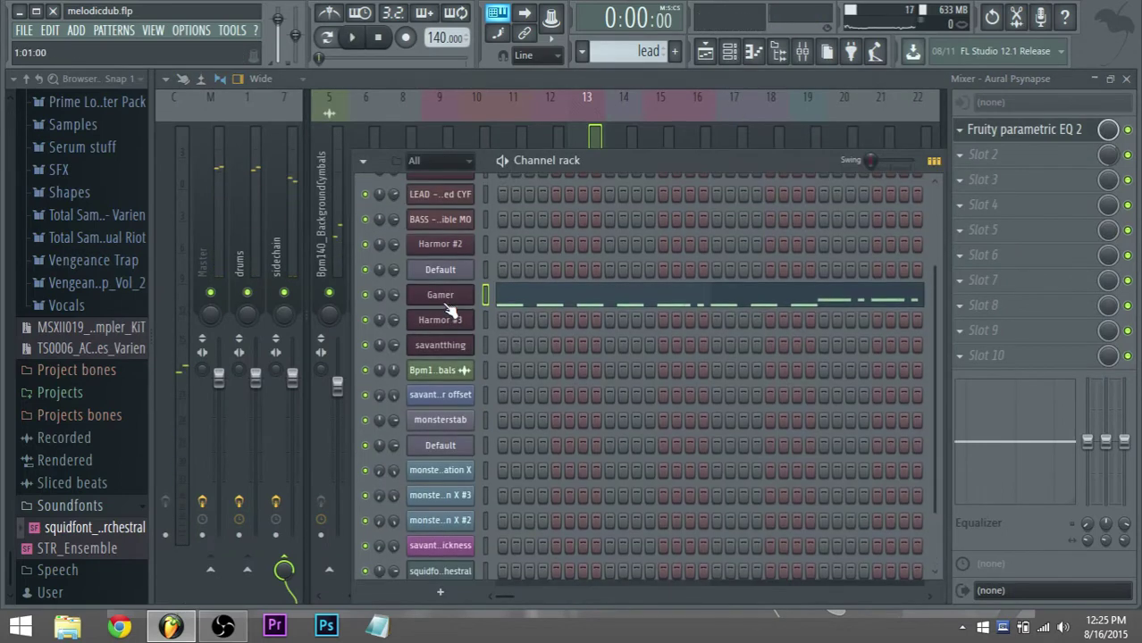
click(447, 325)
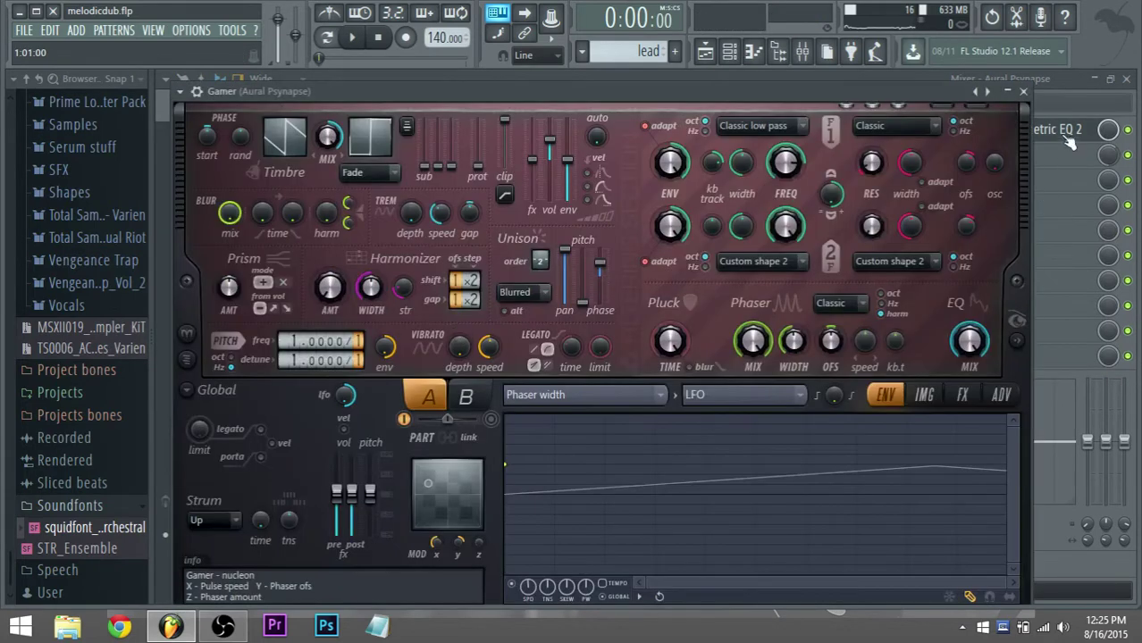
right_click(976, 91)
click(375, 29)
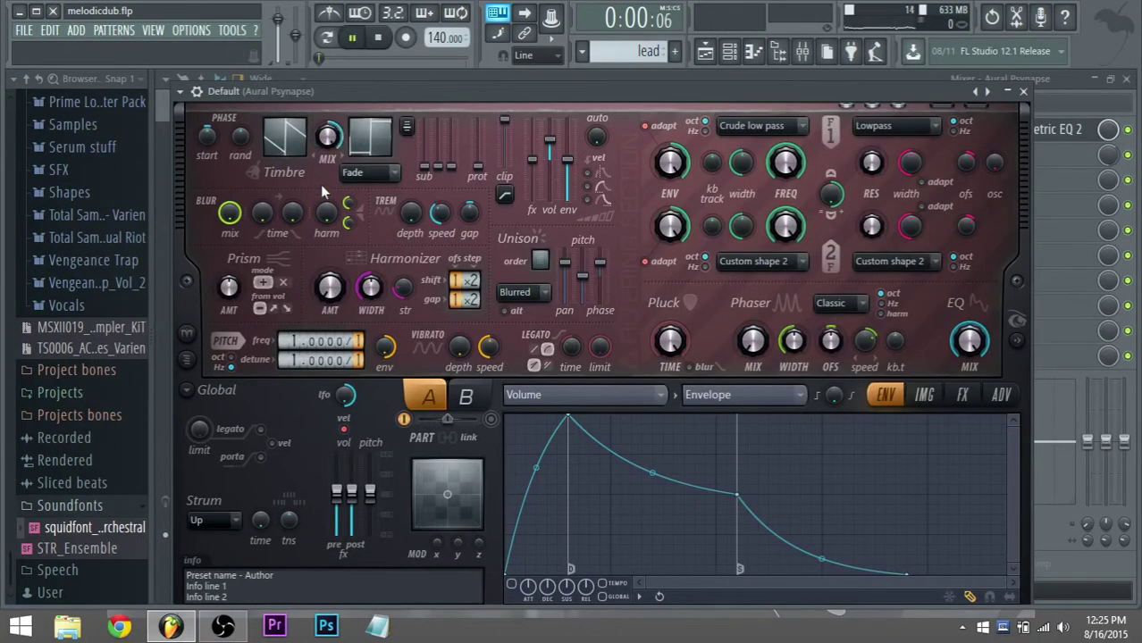
key(space)
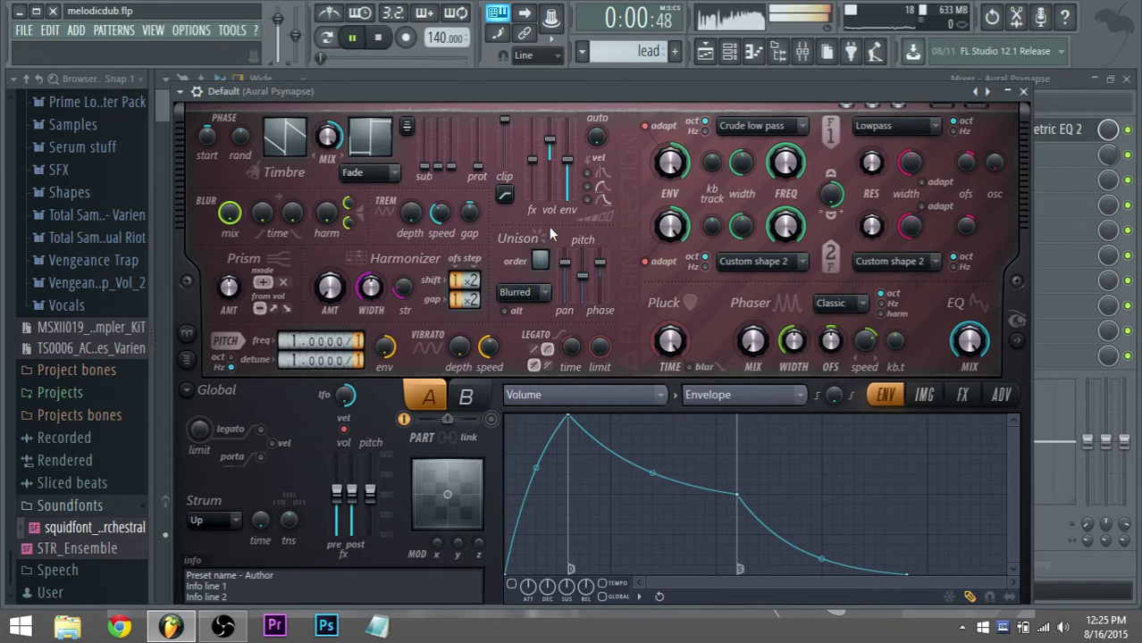
drag(540, 260, 547, 229)
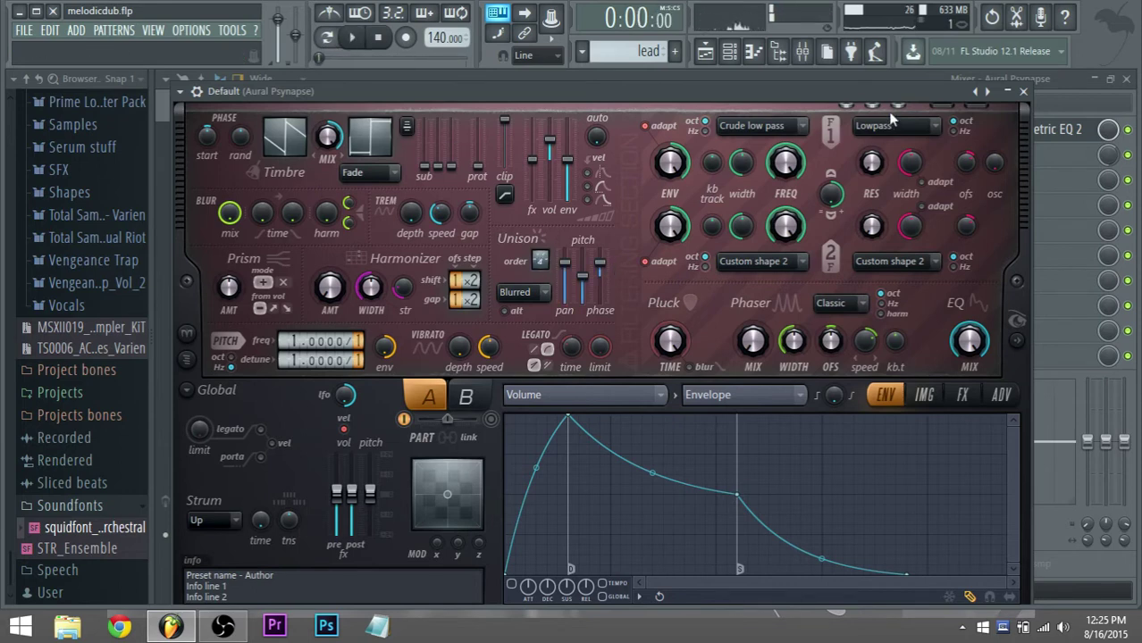
Lower the Aural Psynapse mixer track's volume to 75% (-5.9 dB) and play the song.
click(1065, 83)
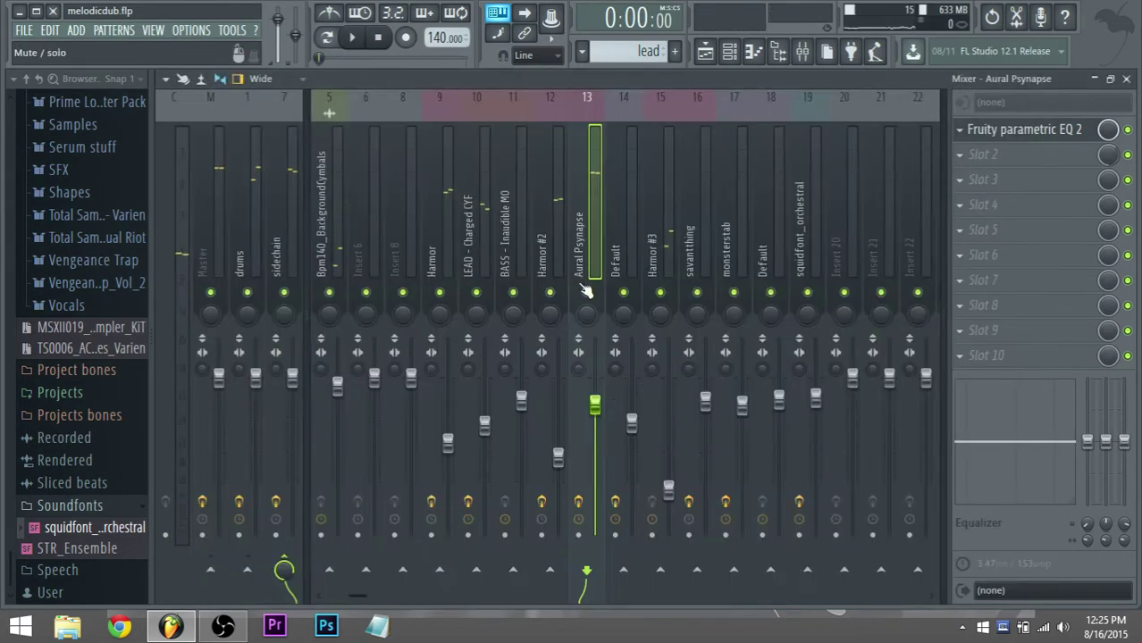
drag(607, 415, 607, 424)
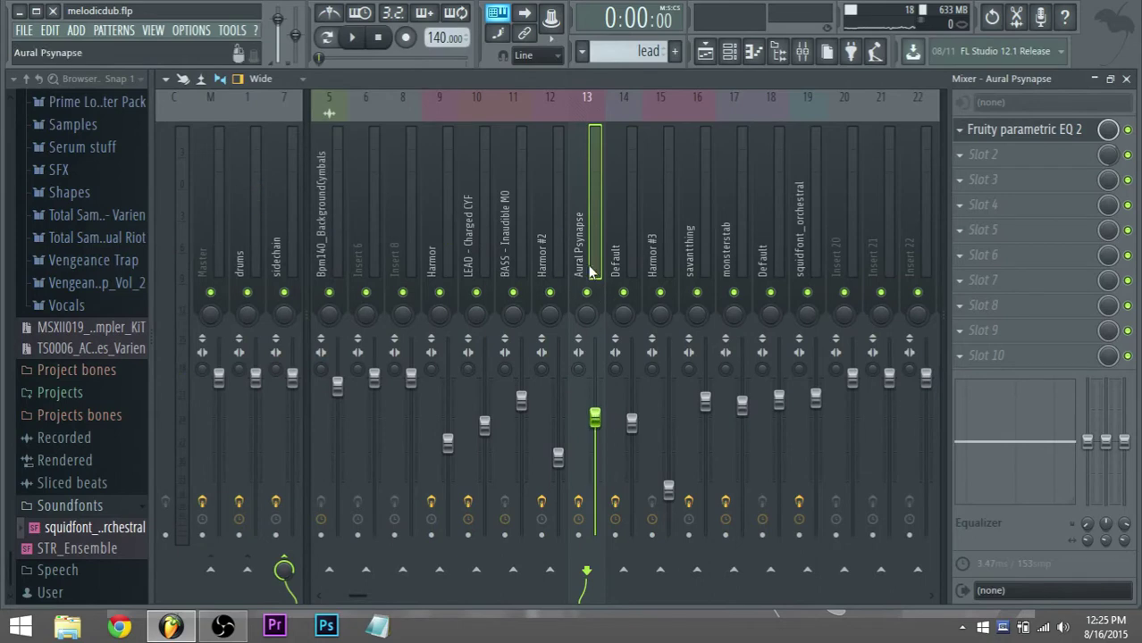
key(space)
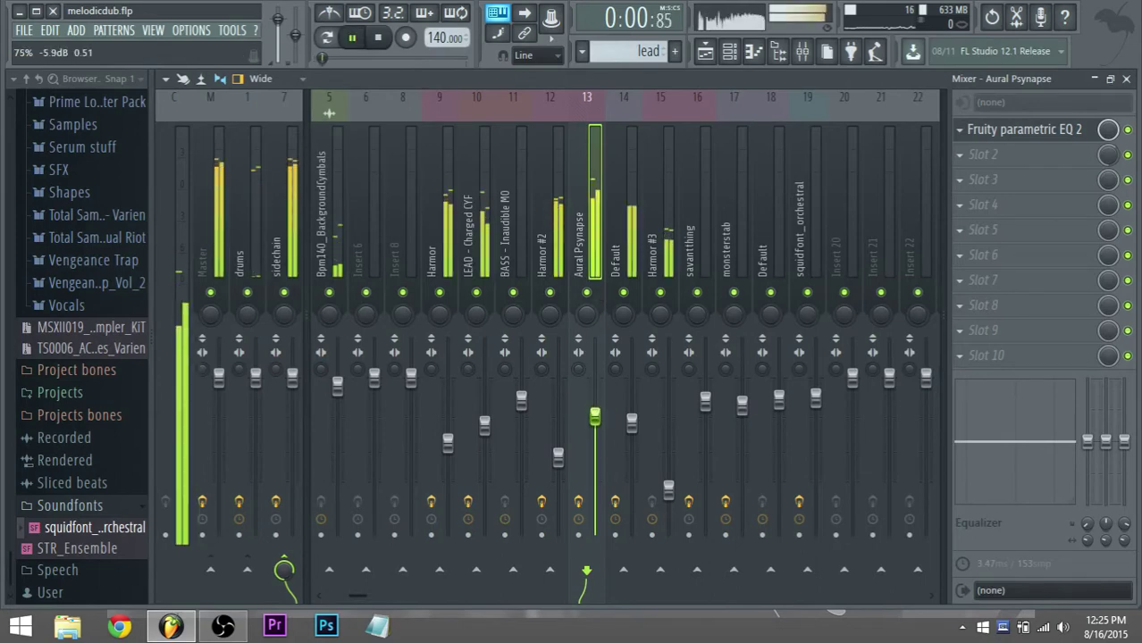
Open the Default synth that plays the lead pattern and raise its unison pitch thickness.
click(743, 62)
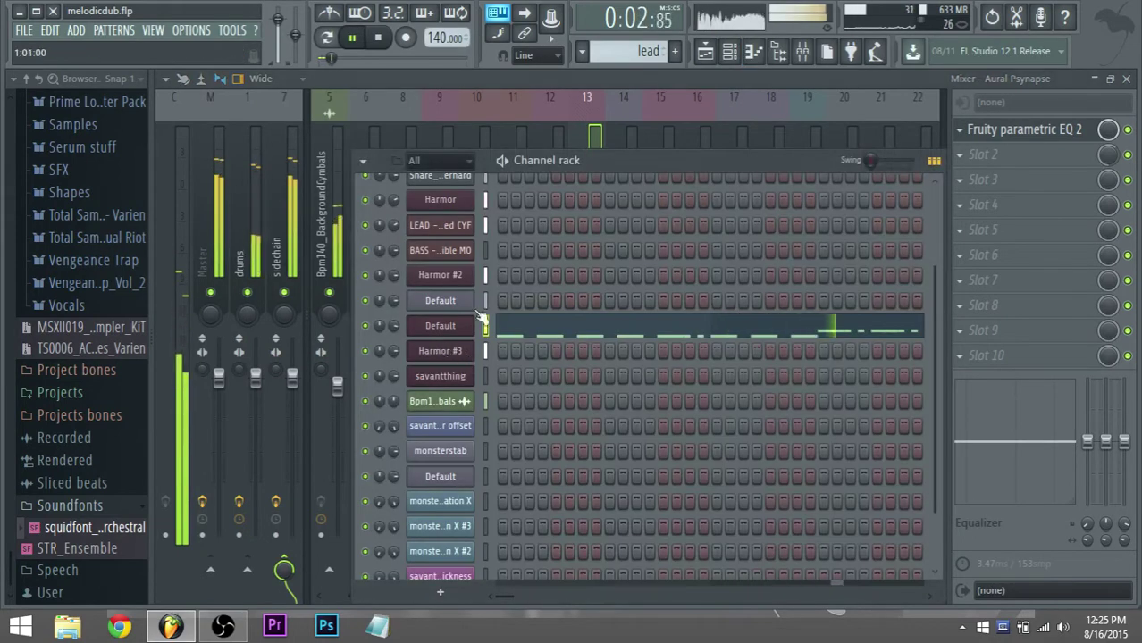
click(439, 326)
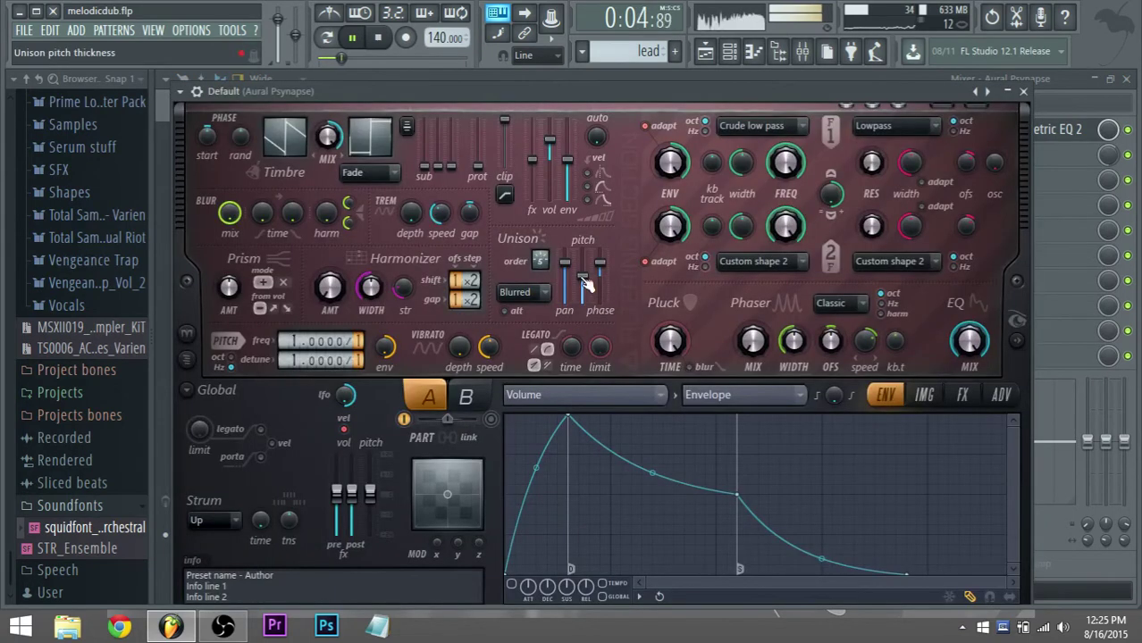
drag(584, 278, 583, 265)
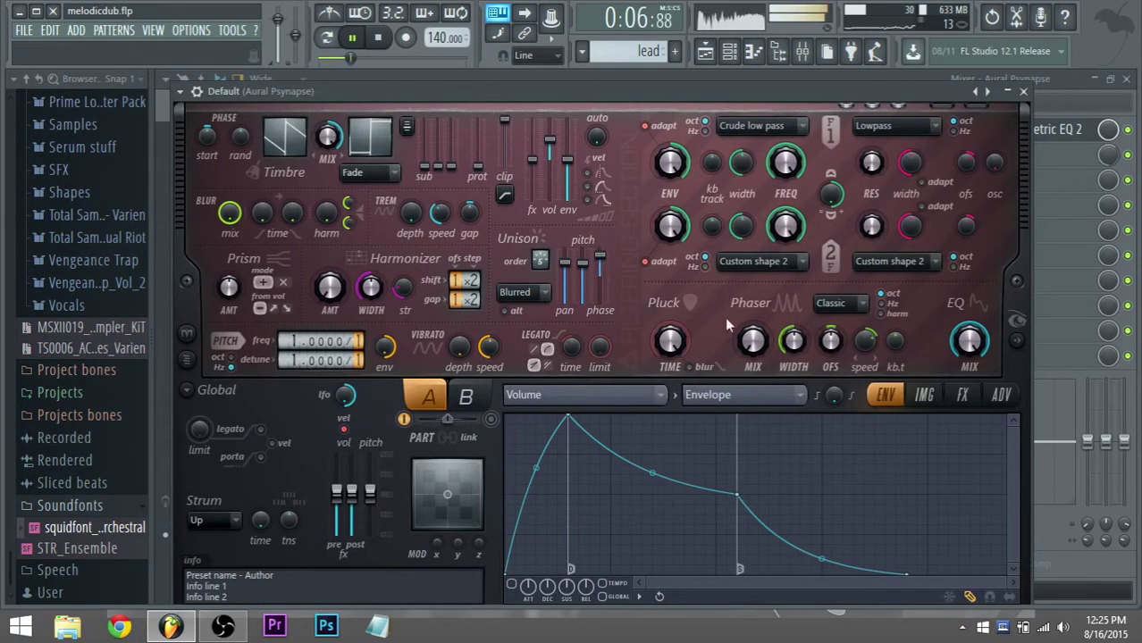
In the lead synth's effects, set compression to Heating, try a chorus order of 2, and enable the reverb.
click(962, 394)
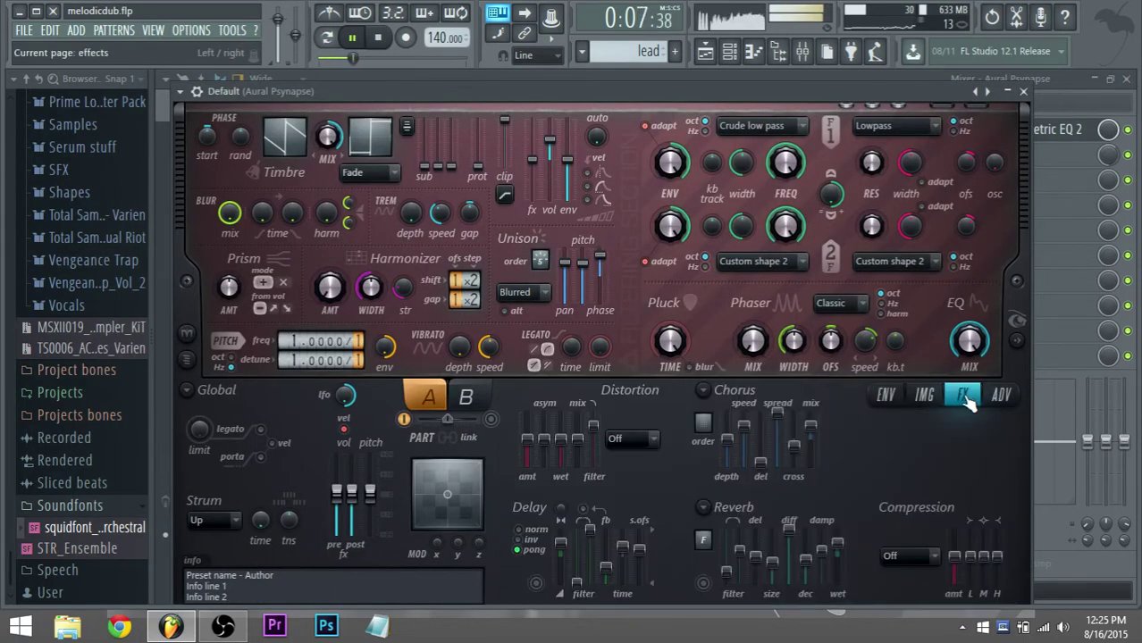
click(929, 556)
click(903, 538)
drag(703, 423, 703, 413)
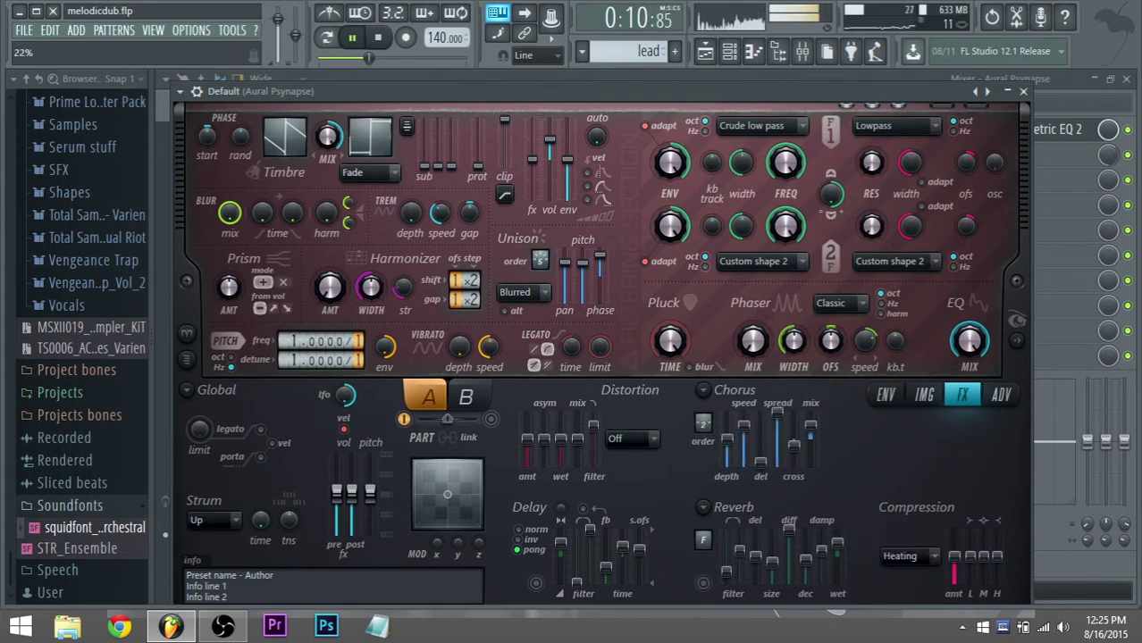
click(704, 582)
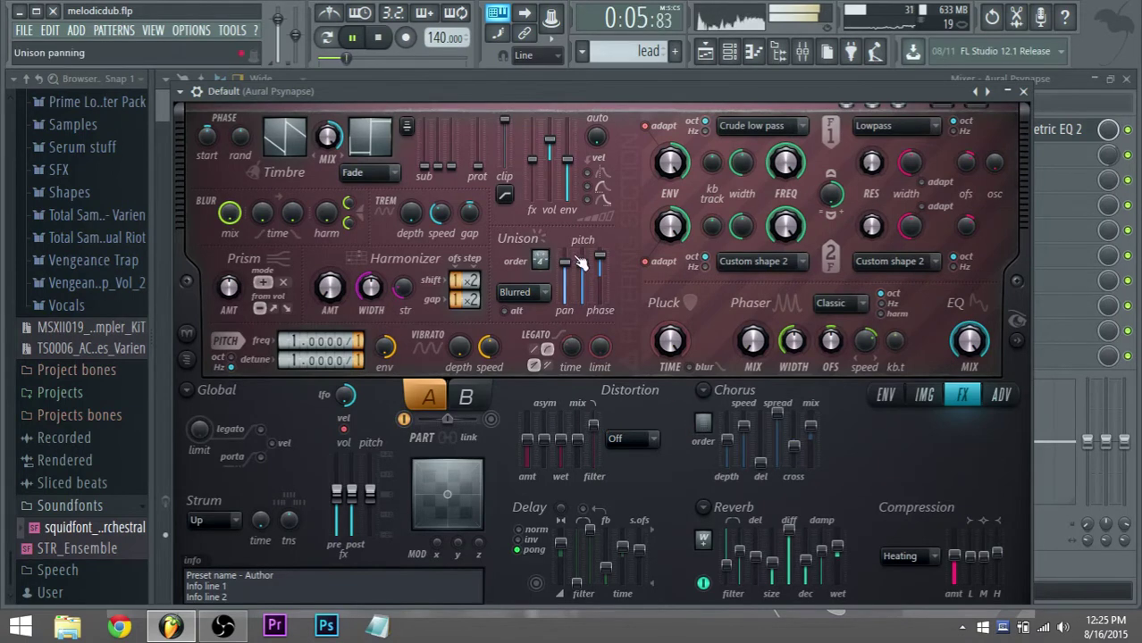
Lower the lead synth's unison pitch thickness, try part B with an adjusted timbre mix, and return to part A.
drag(580, 262, 601, 287)
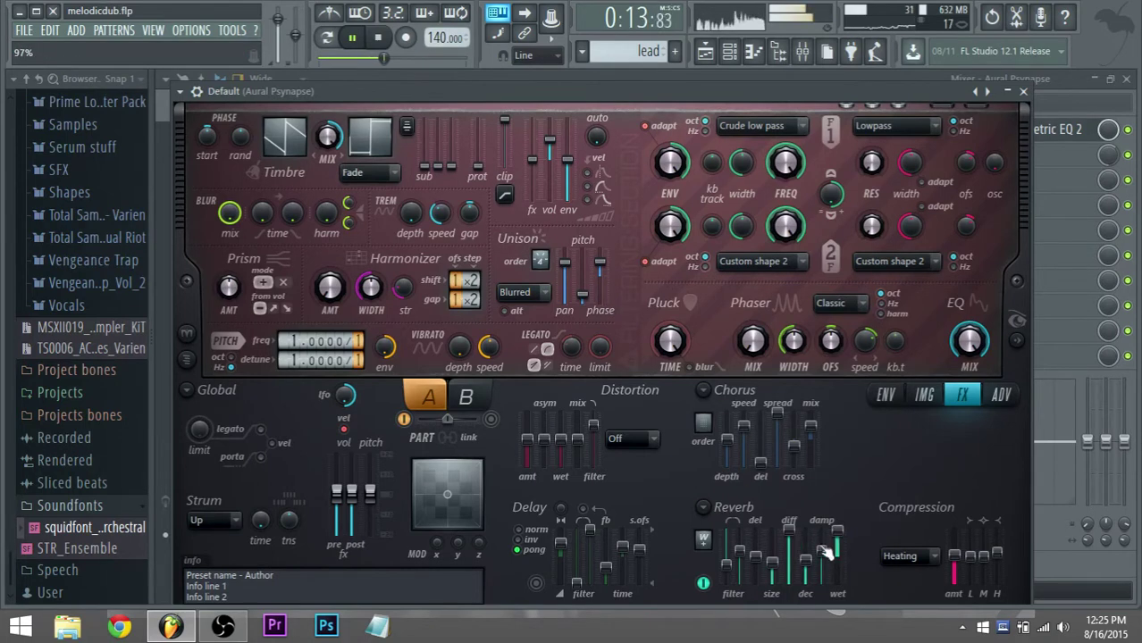
click(487, 397)
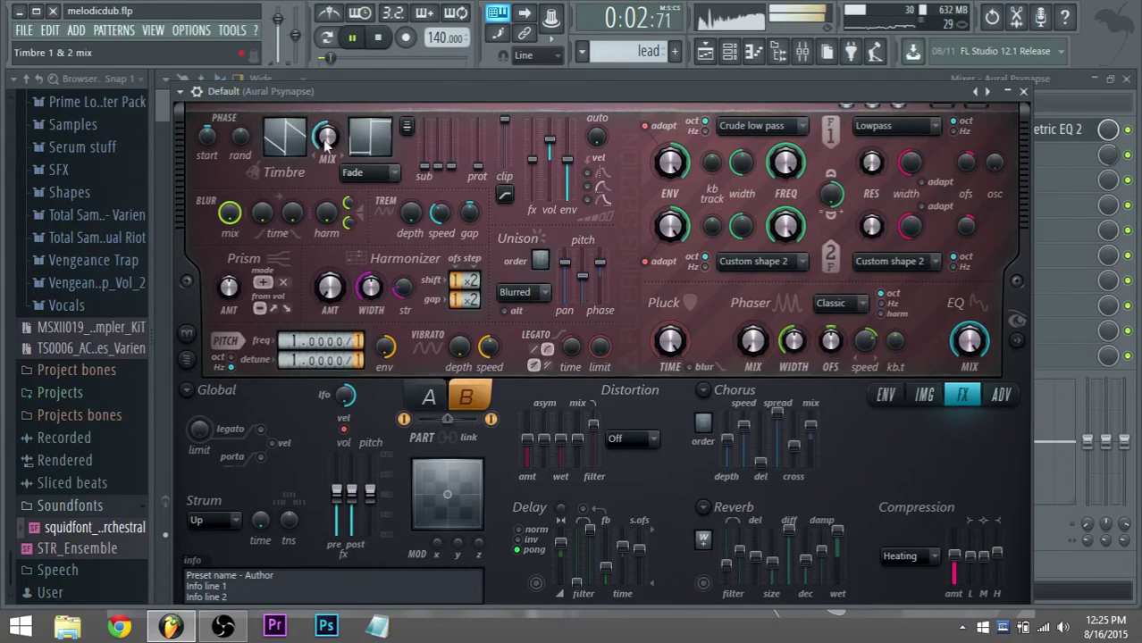
drag(327, 139, 327, 141)
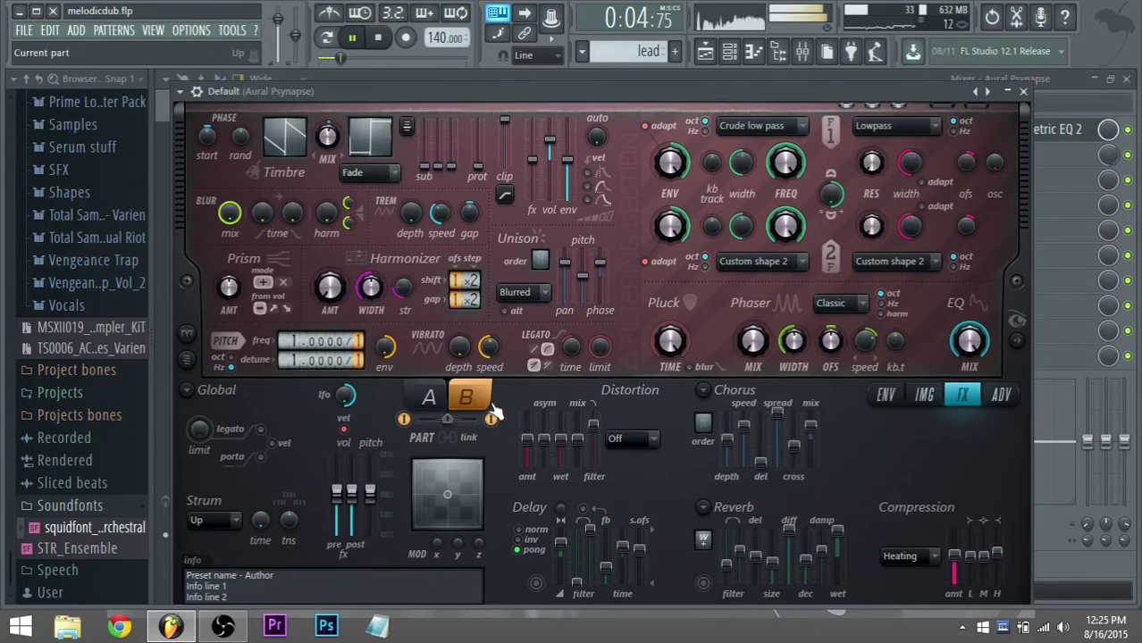
click(436, 398)
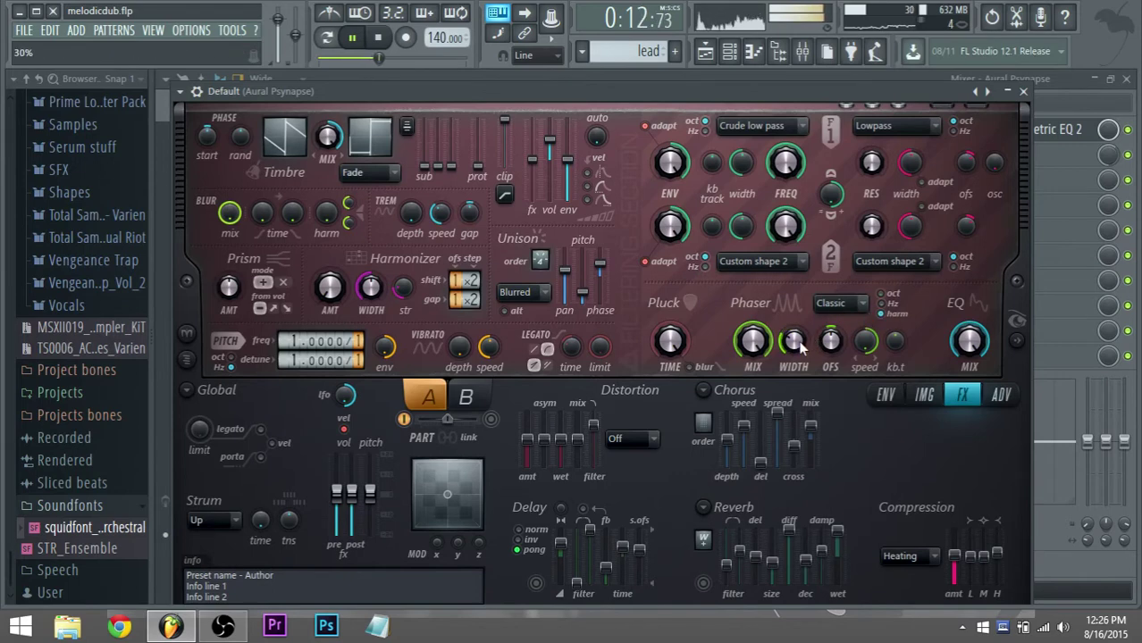
Try the Freq and Triangle phaser types on the lead synth with the phaser scale in Hz.
click(849, 303)
click(840, 473)
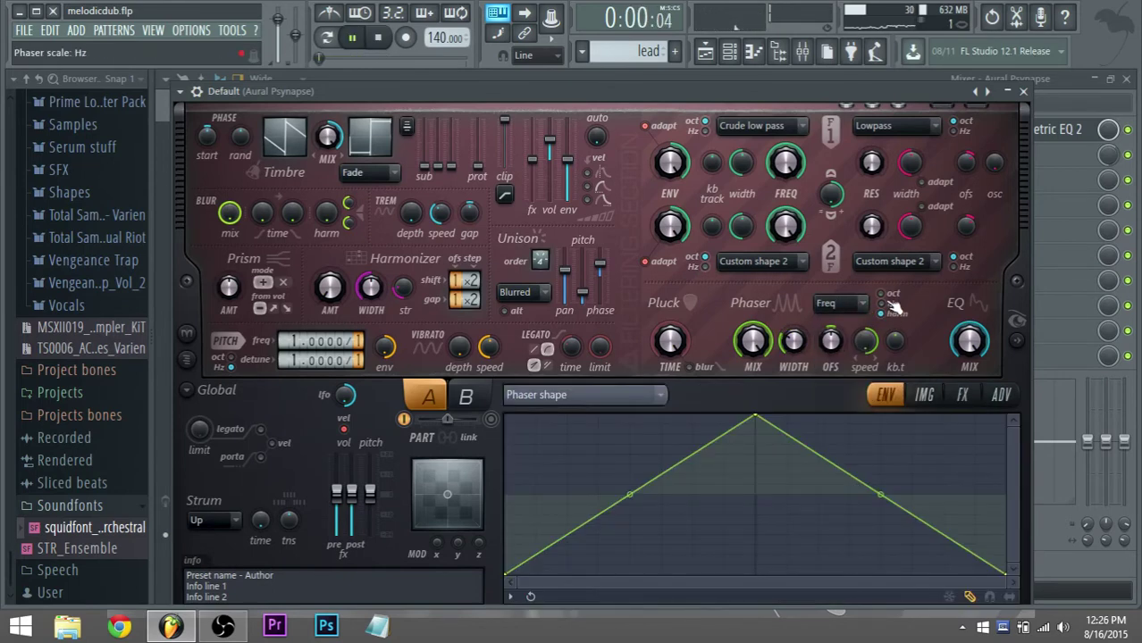
click(882, 295)
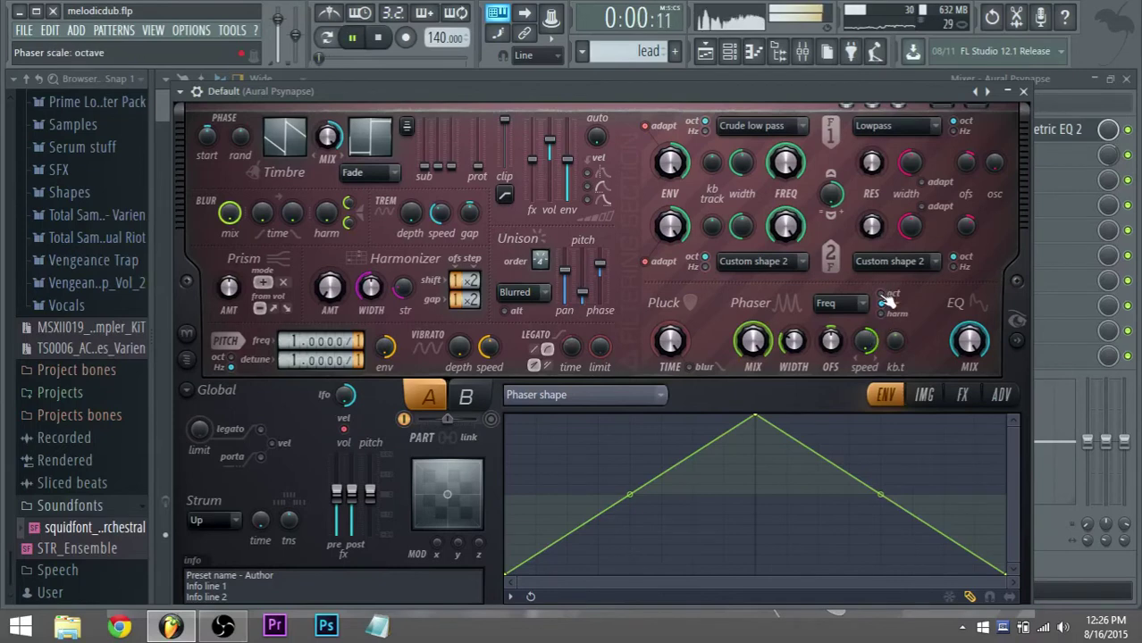
click(848, 303)
click(856, 339)
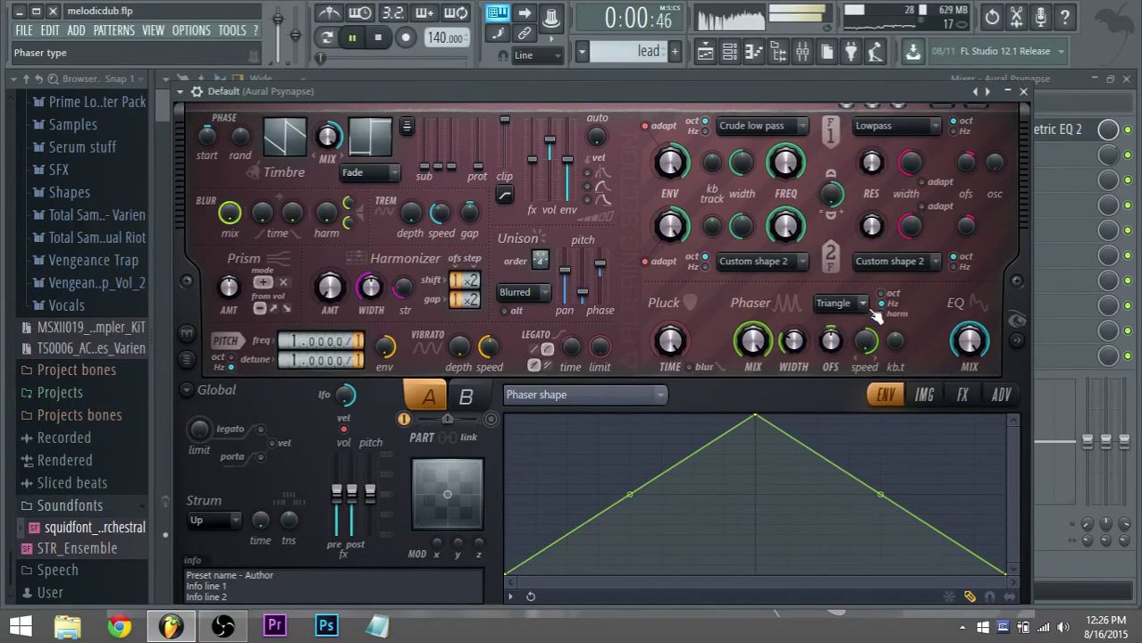
Try the Hz unison type on the lead synth together with the Classic phaser type.
click(523, 292)
click(520, 358)
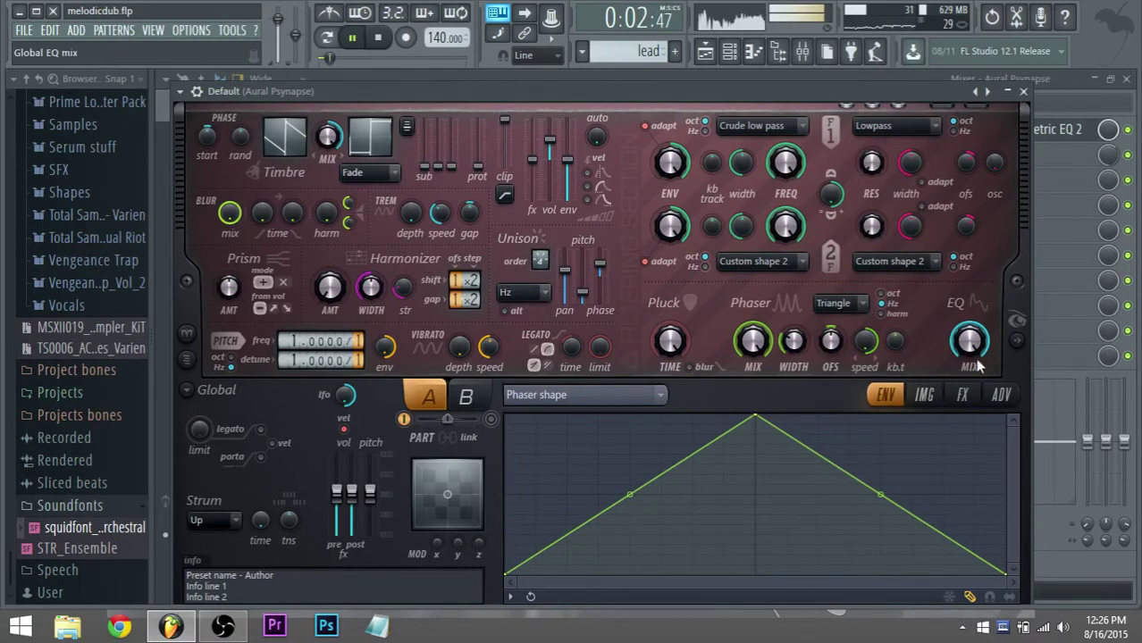
click(863, 304)
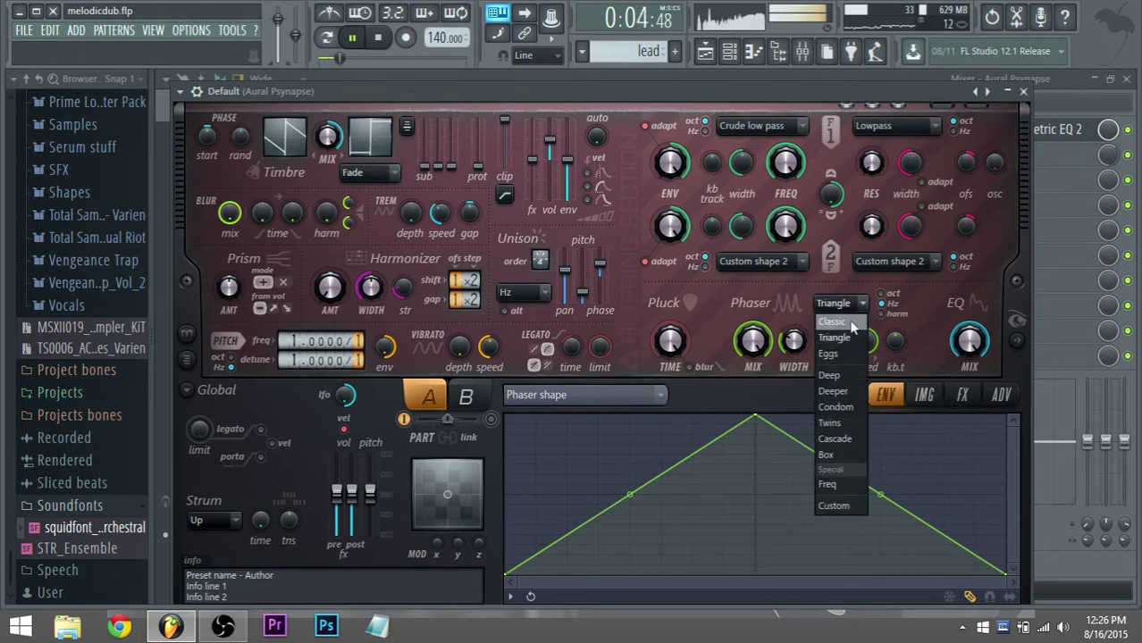
click(850, 323)
click(864, 306)
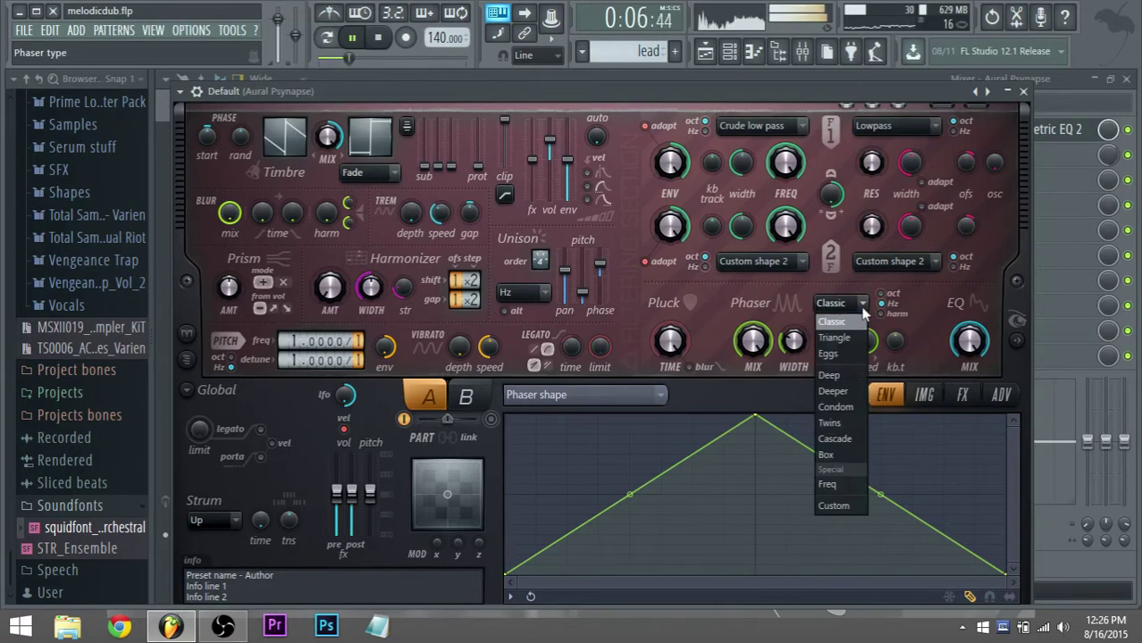
click(798, 344)
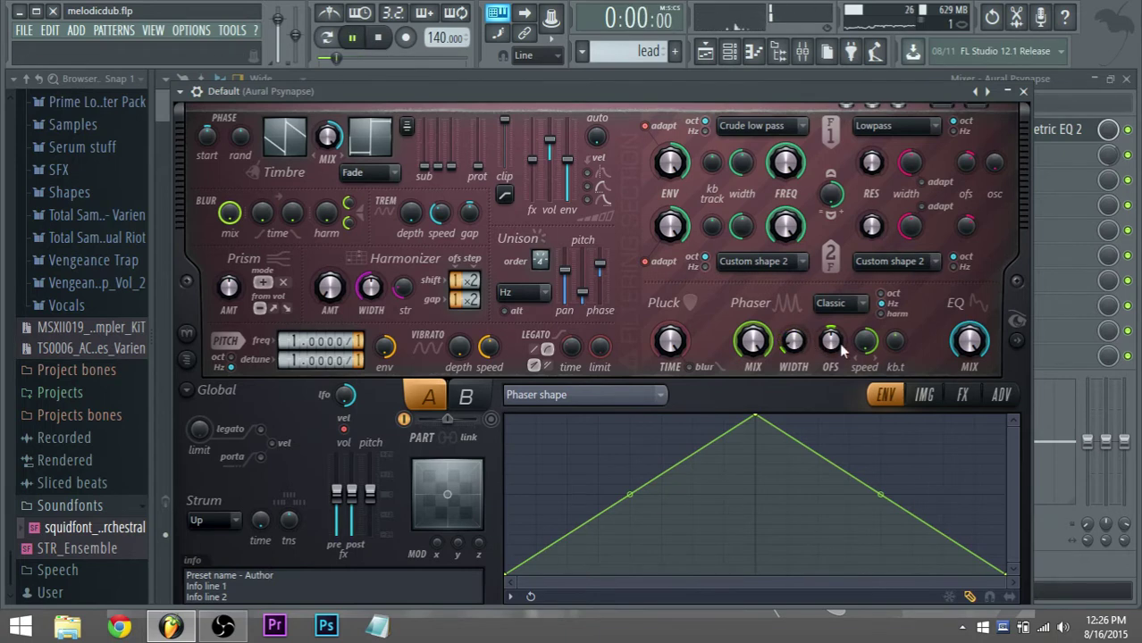
Set the lead synth's phaser type to Deeper and its unison type to Classic, and show its effects page.
click(861, 303)
click(833, 391)
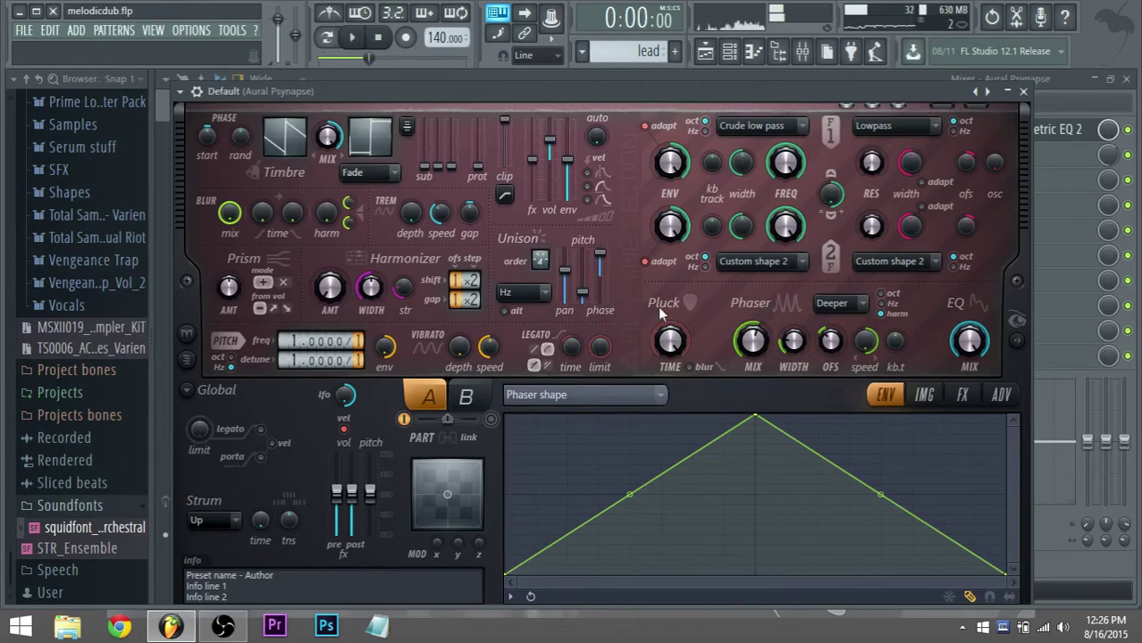
click(528, 290)
click(529, 311)
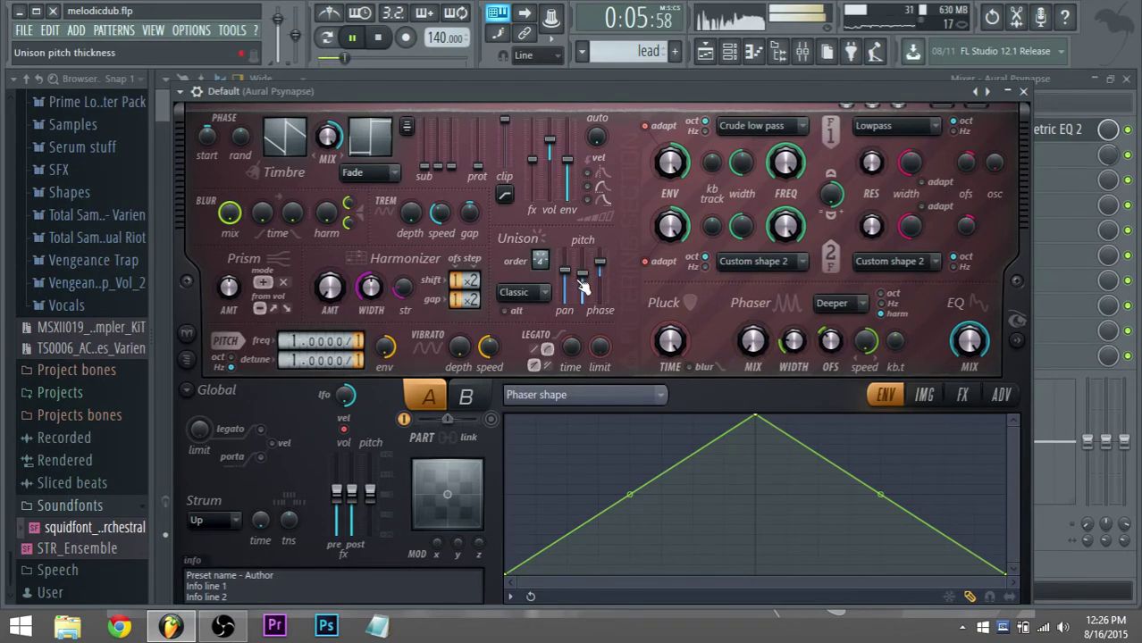
click(960, 396)
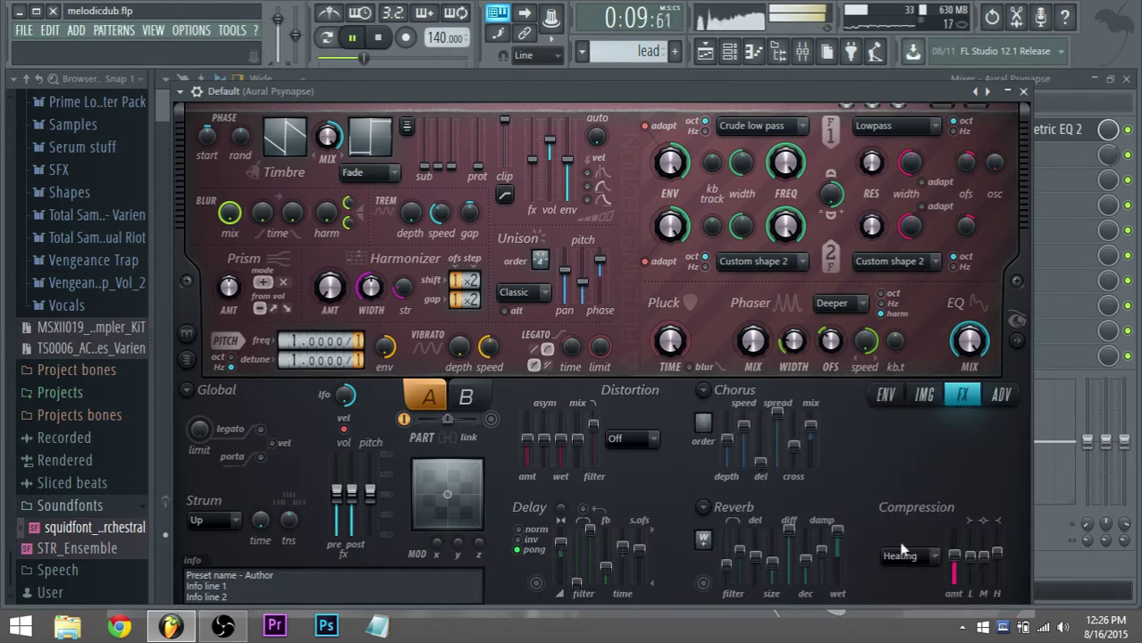
Bring the mixer forward, stop playback, and select the Harmor #3 track.
click(1075, 78)
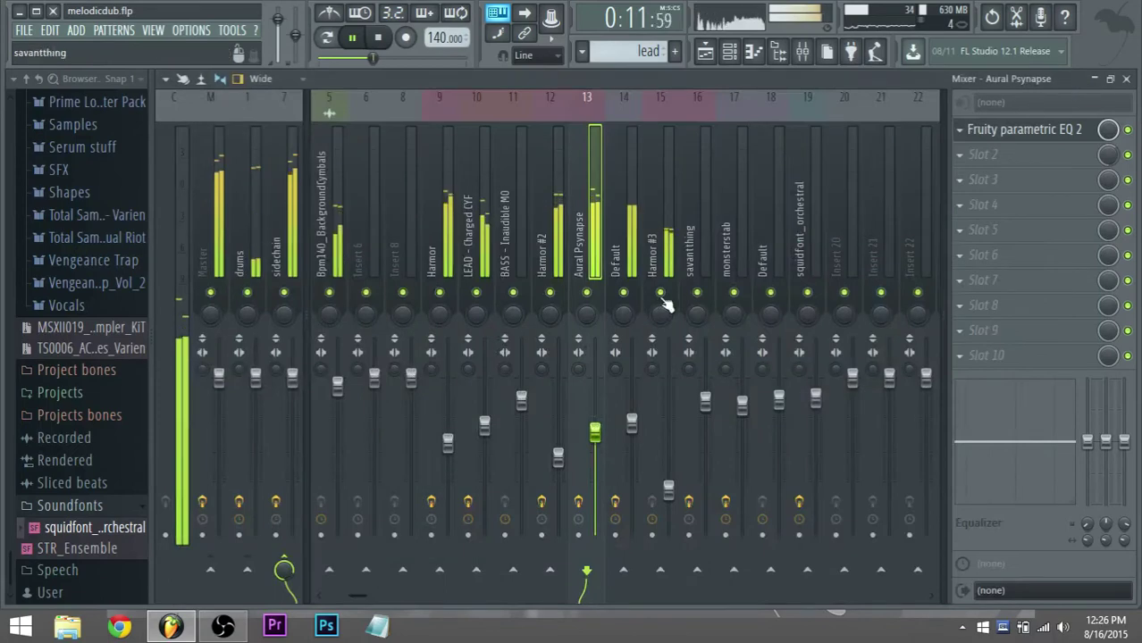
click(558, 295)
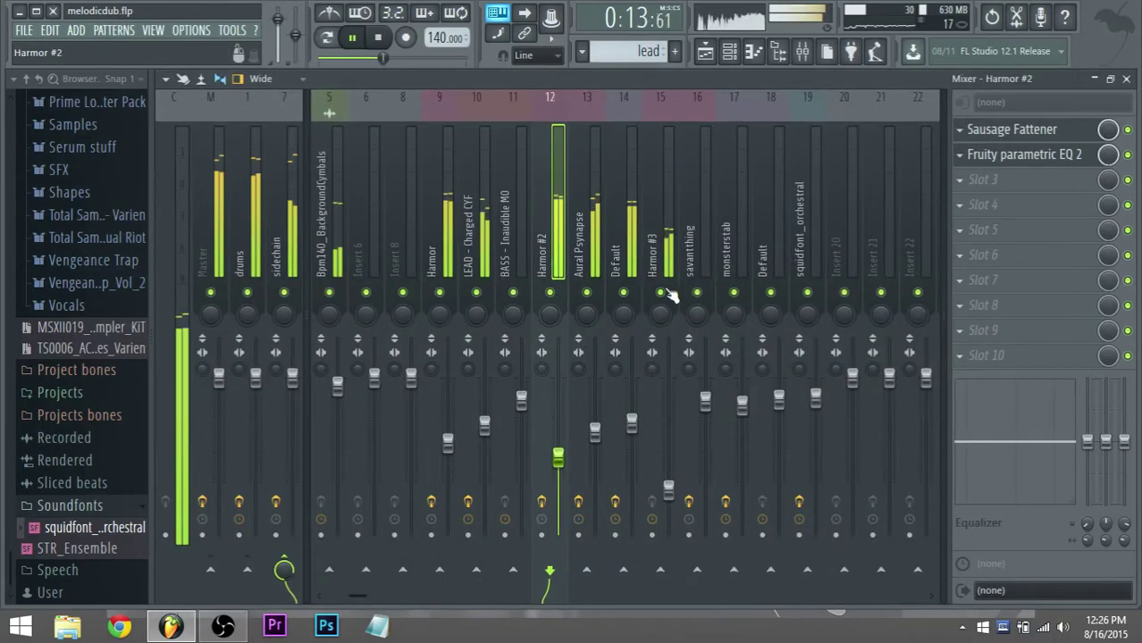
key(space)
click(669, 362)
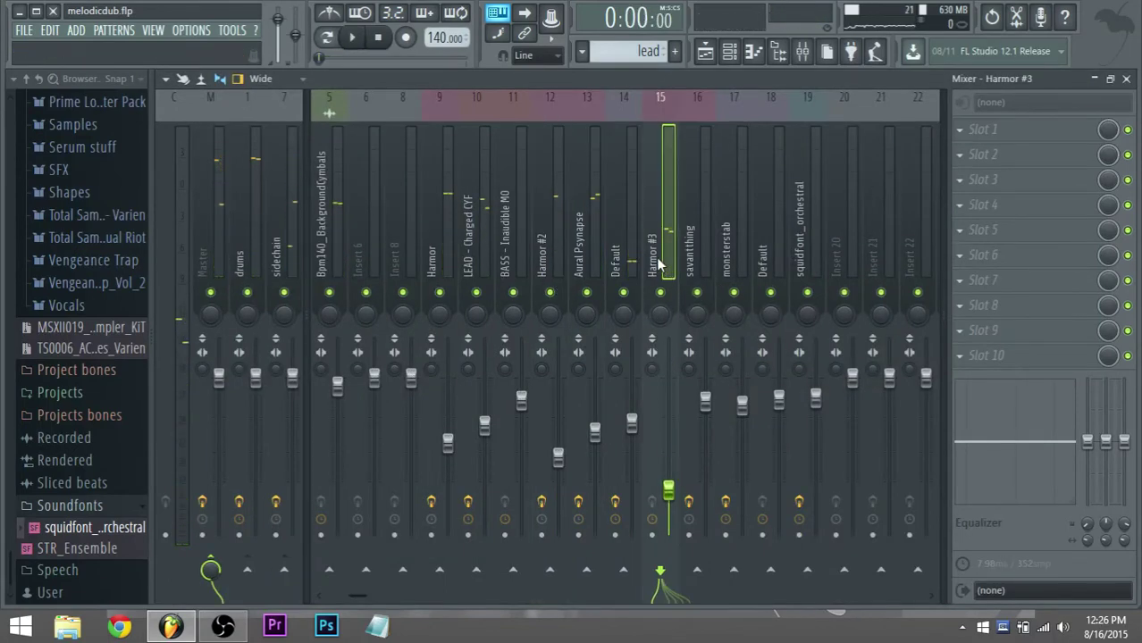
Open the fastback pattern's Harmor #3 synth from the playlist, switch off its reverb, and return to the playlist.
click(705, 51)
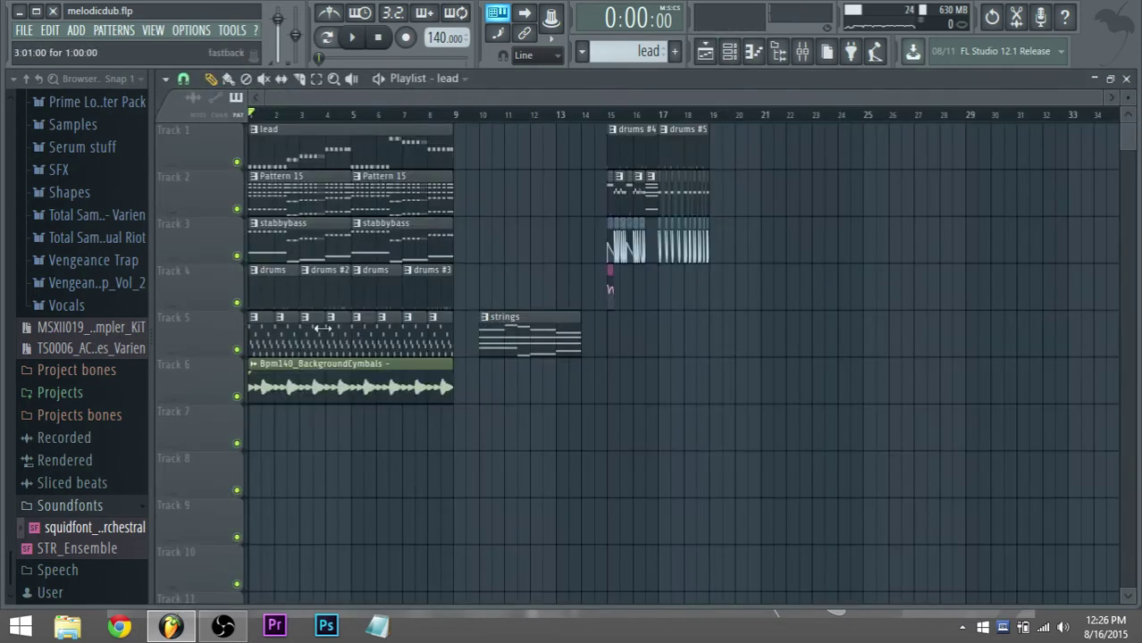
double_click(261, 338)
click(732, 51)
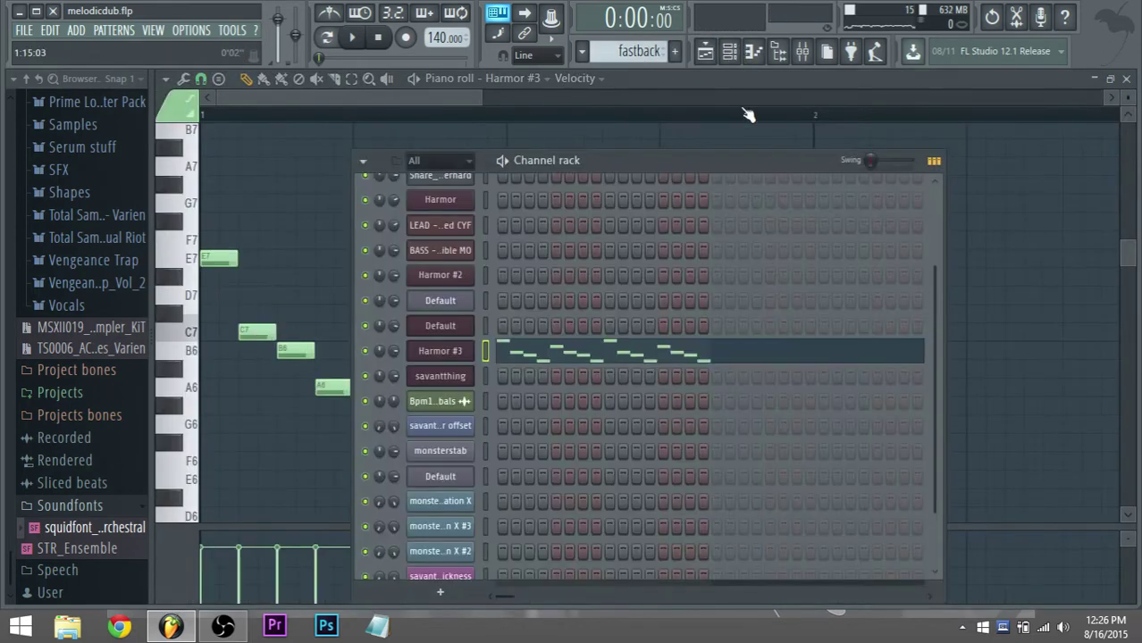
click(440, 352)
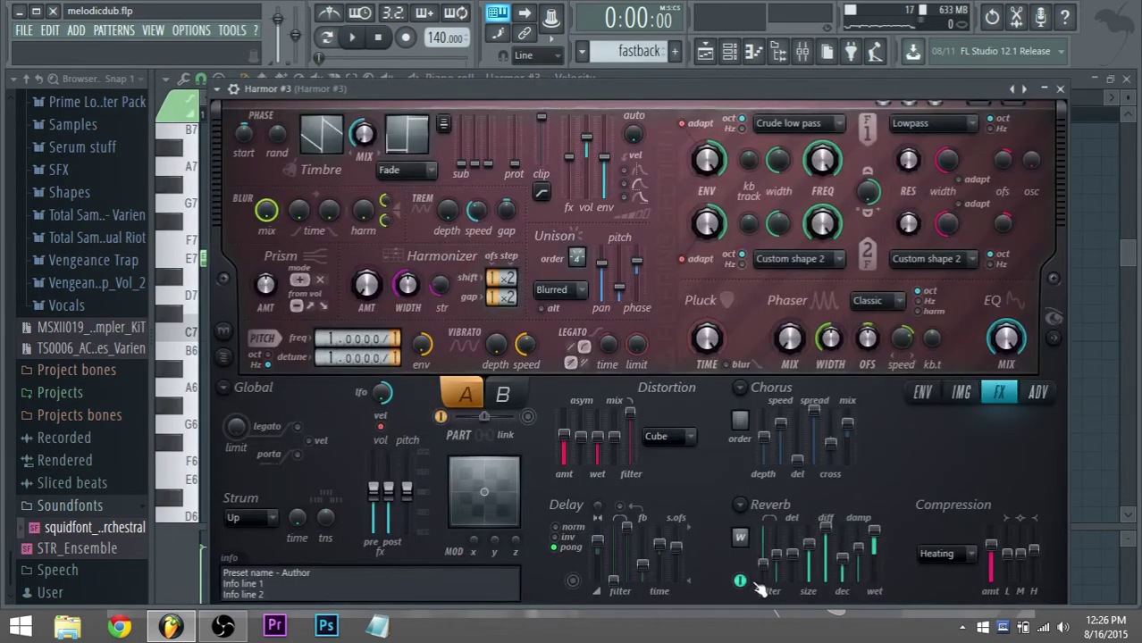
click(729, 51)
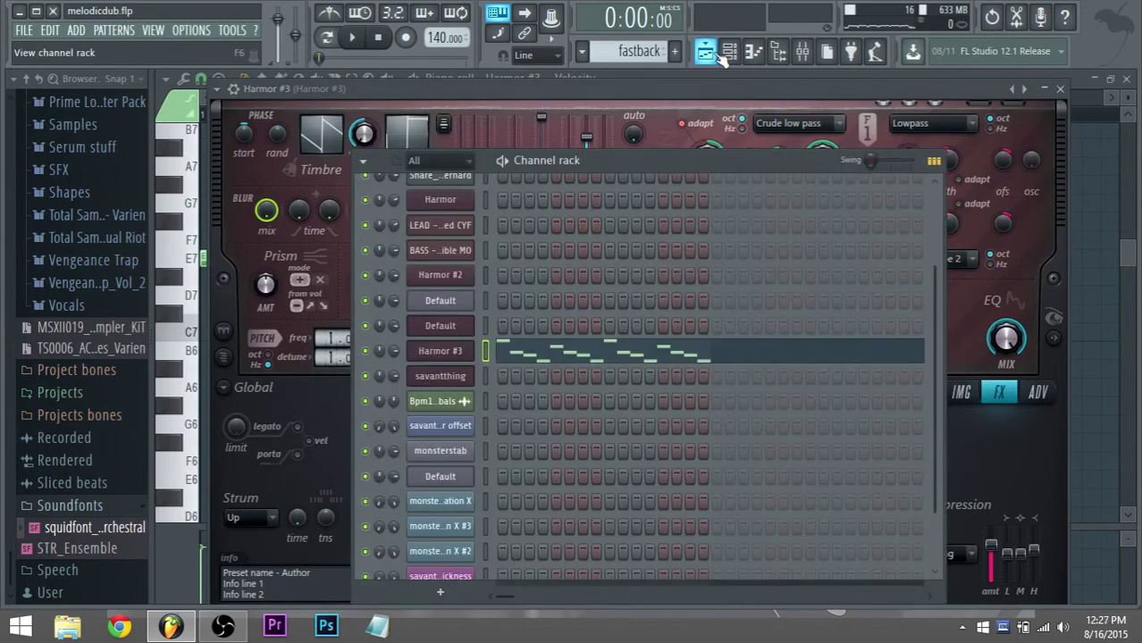
key(F5)
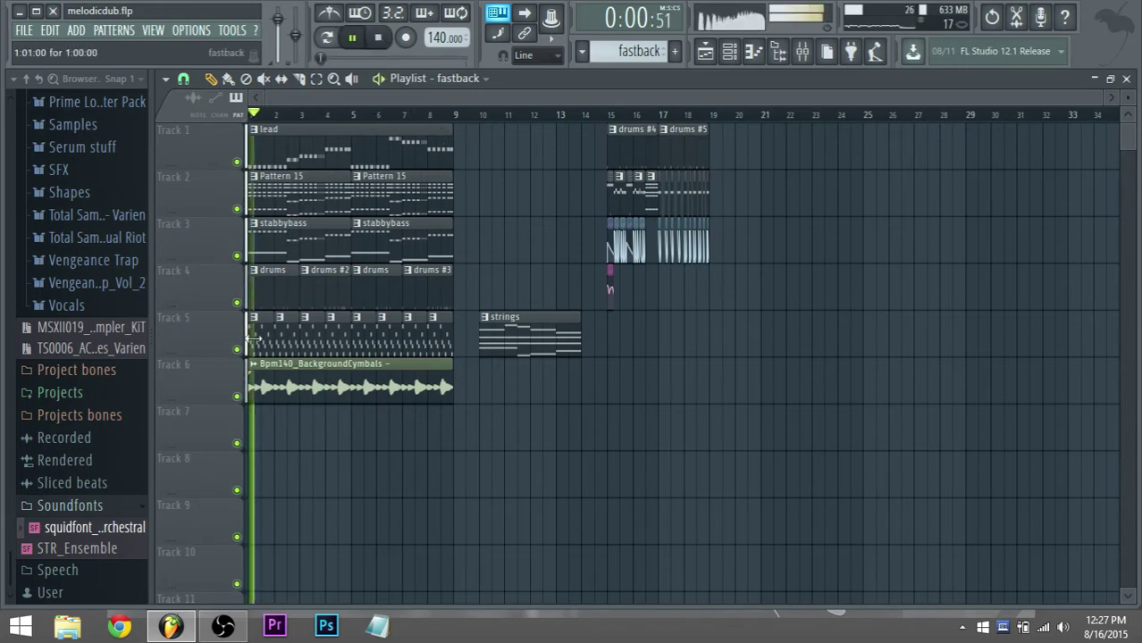
Play the fastback pattern on its own and open the Harmor #3 synth's volume envelope.
key(space)
double_click(257, 342)
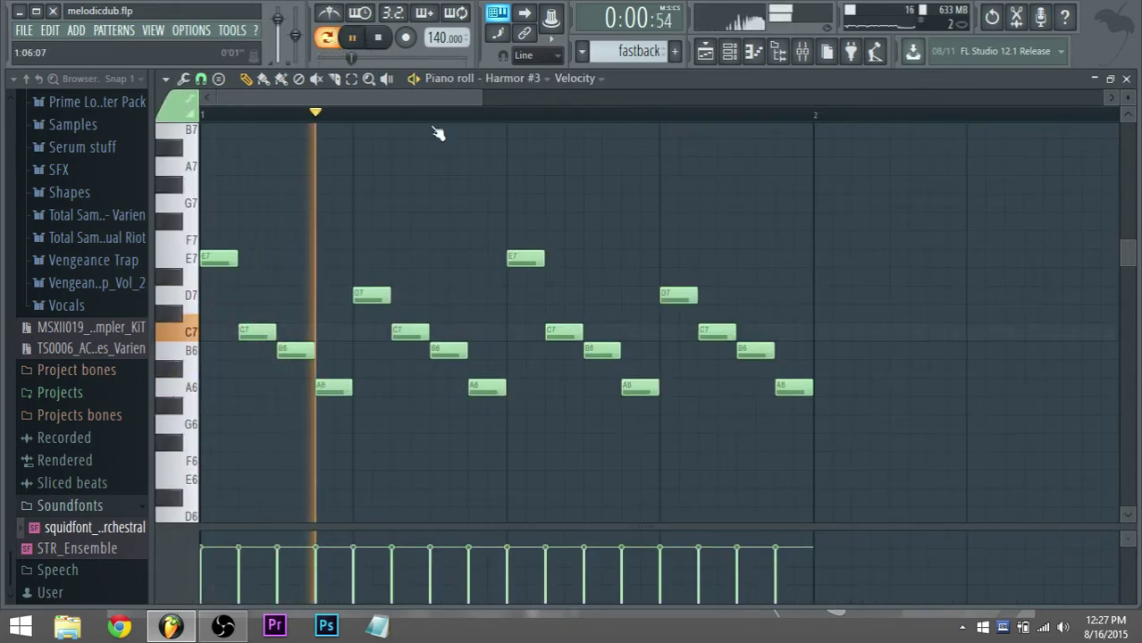
click(729, 51)
click(442, 357)
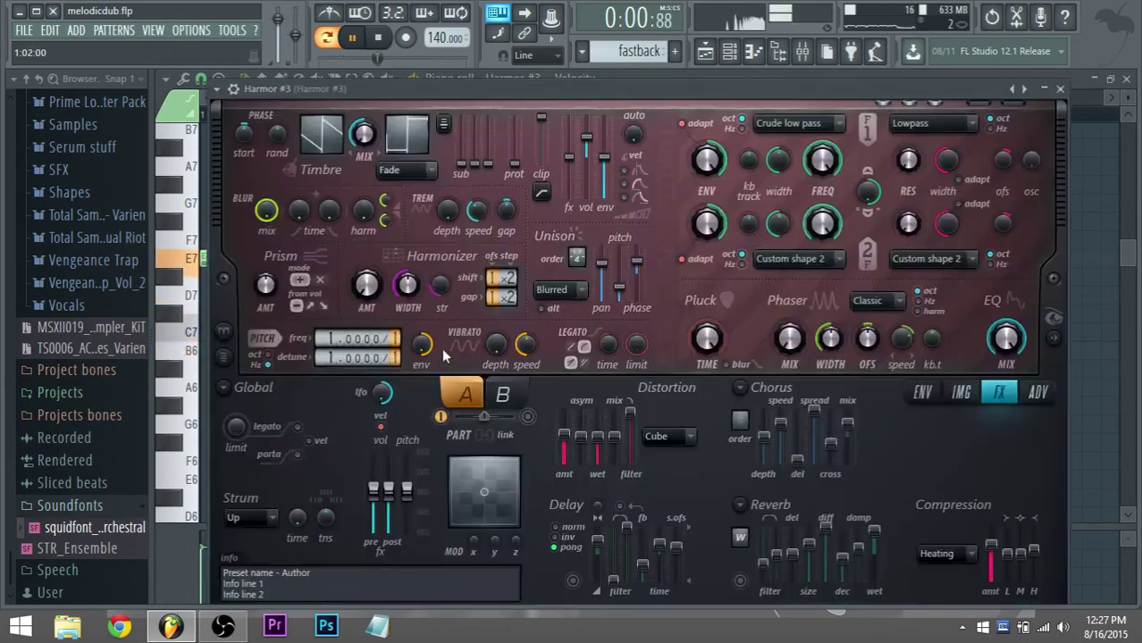
click(921, 391)
Redraw the Harmor #3 volume envelope as a straight three-point decay ending at about 0.161, and stop playback.
drag(657, 581, 649, 578)
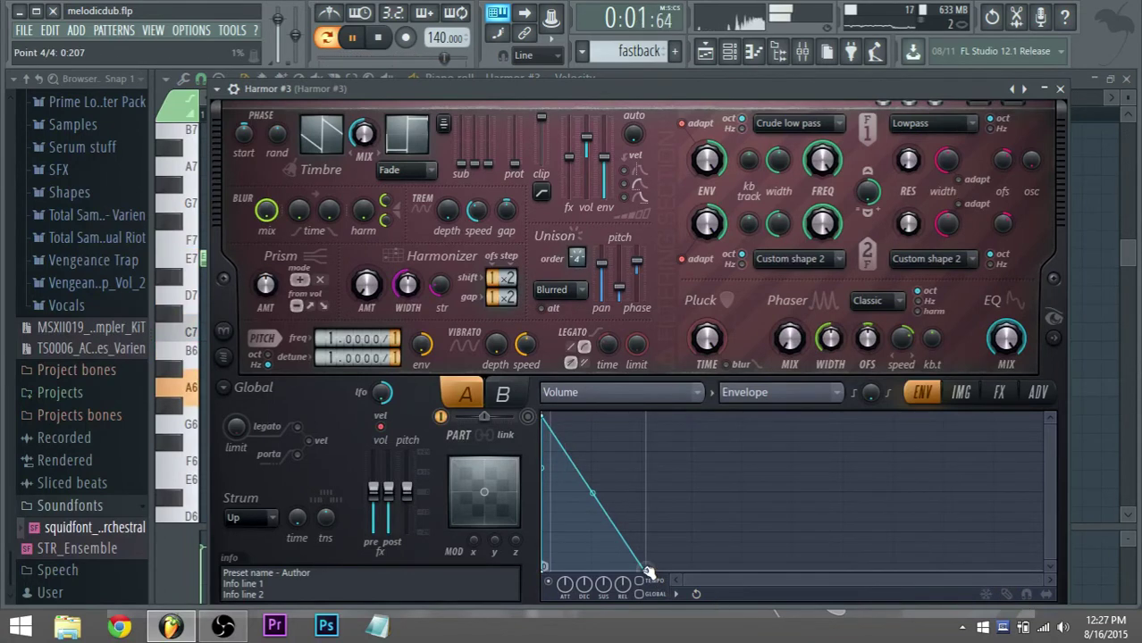
drag(643, 572, 628, 530)
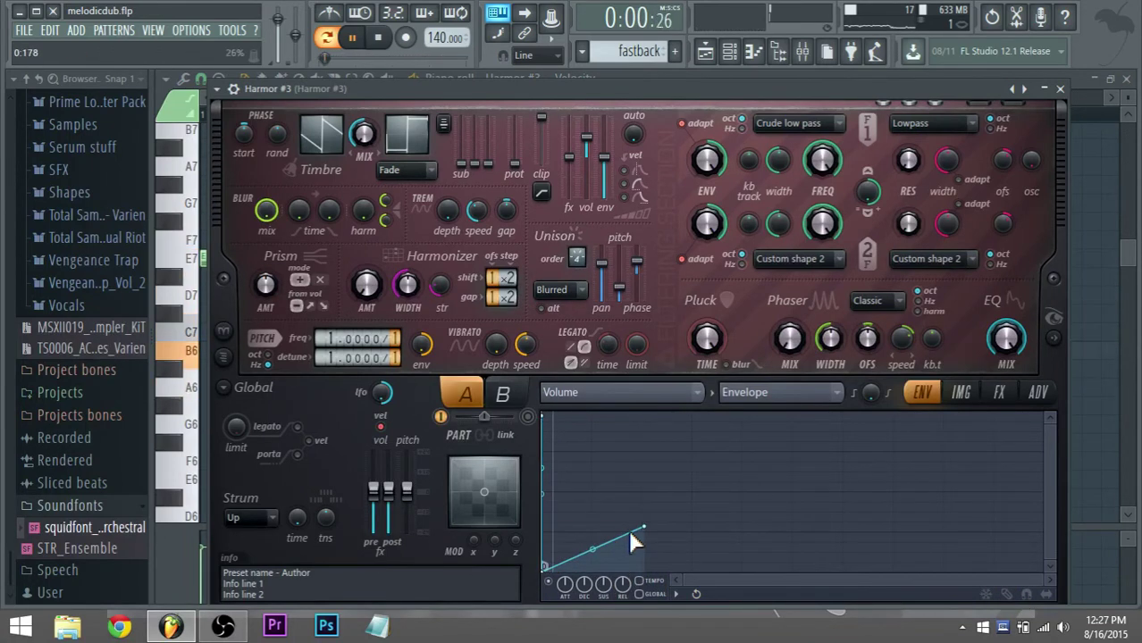
right_click(630, 531)
click(710, 364)
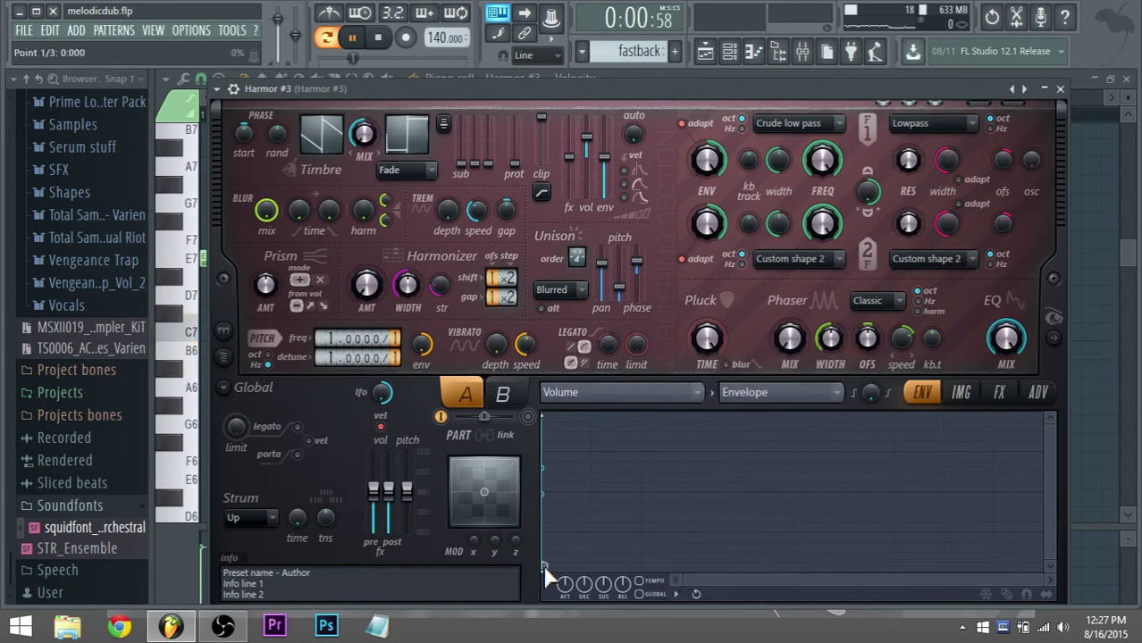
drag(546, 420, 622, 562)
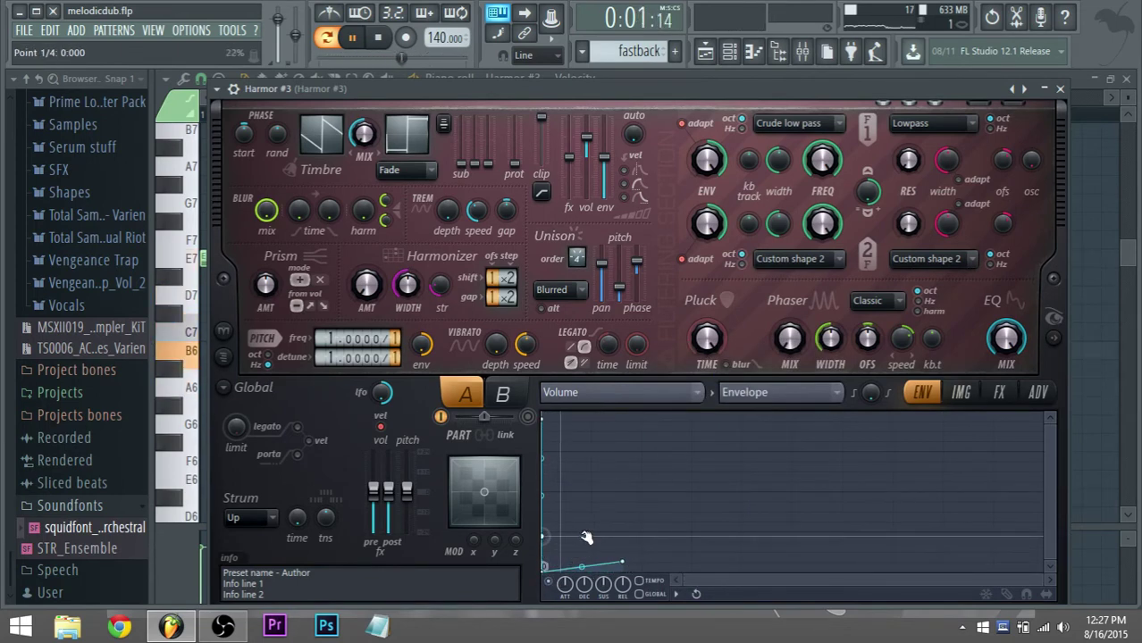
drag(544, 570, 588, 507)
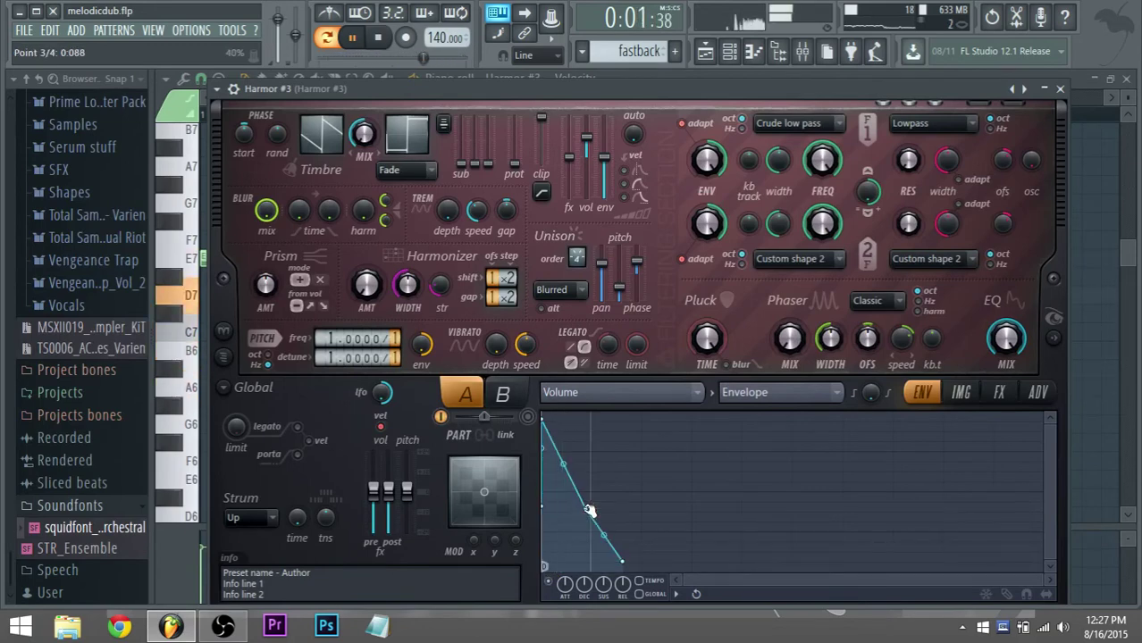
right_click(588, 506)
click(628, 365)
key(space)
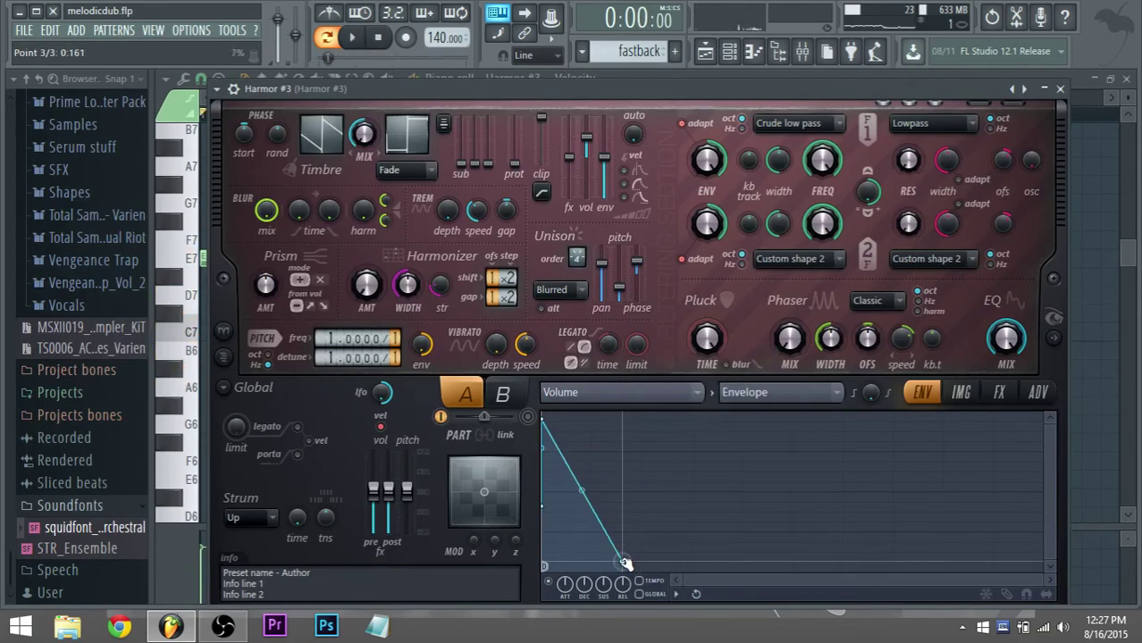
Play the whole song while bending the volume envelope's decay slightly inward and fine-tuning its end point.
drag(566, 495, 594, 581)
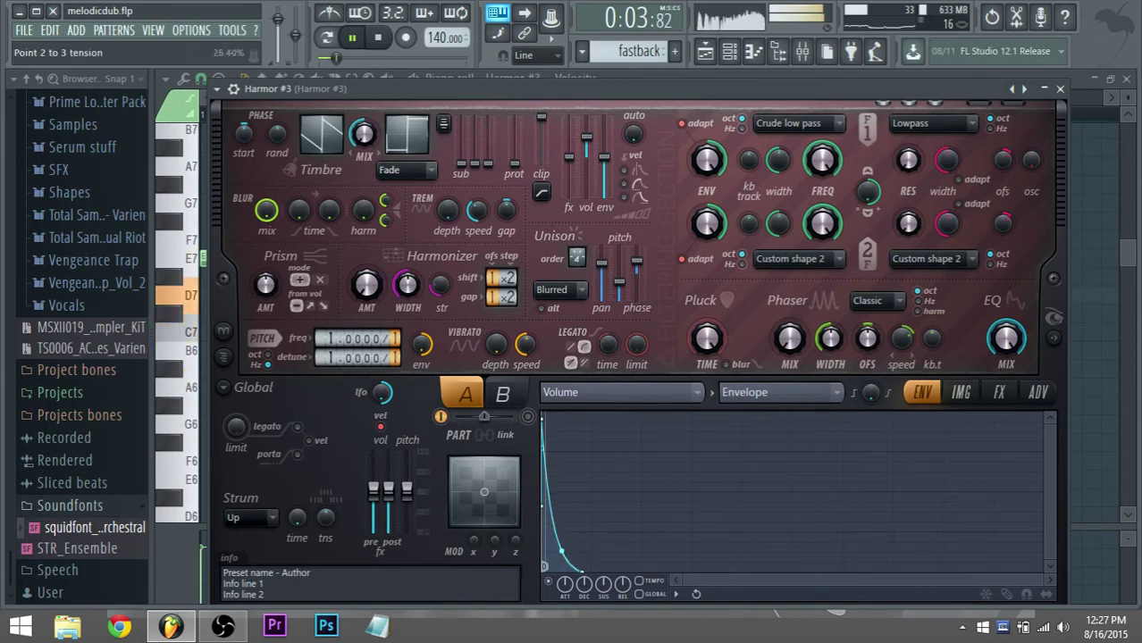
drag(561, 554, 571, 454)
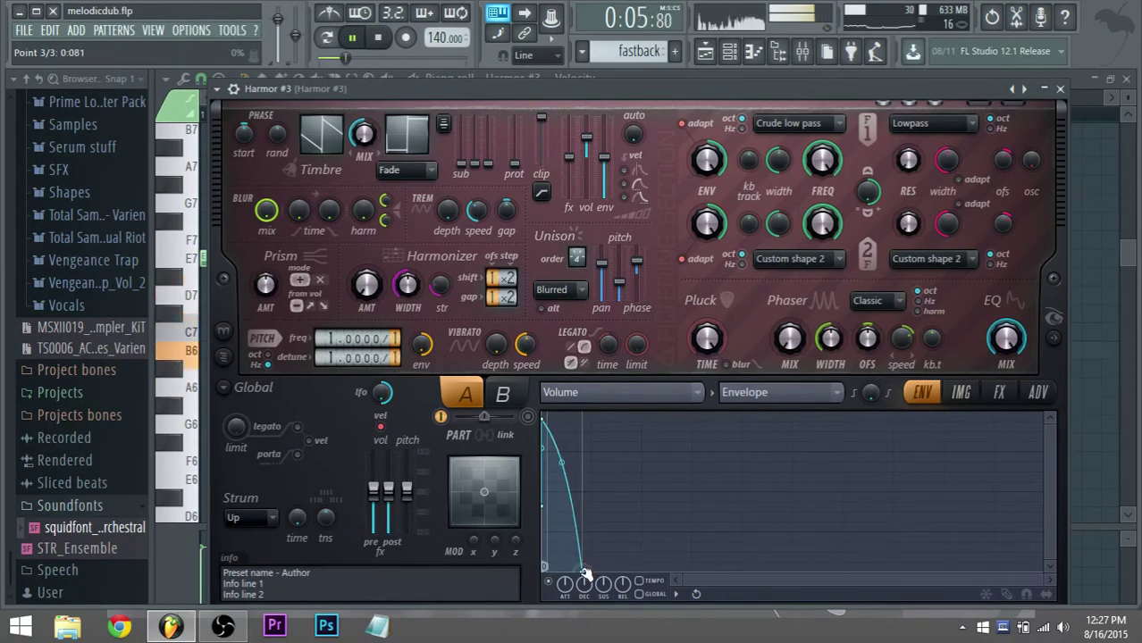
drag(585, 573, 616, 570)
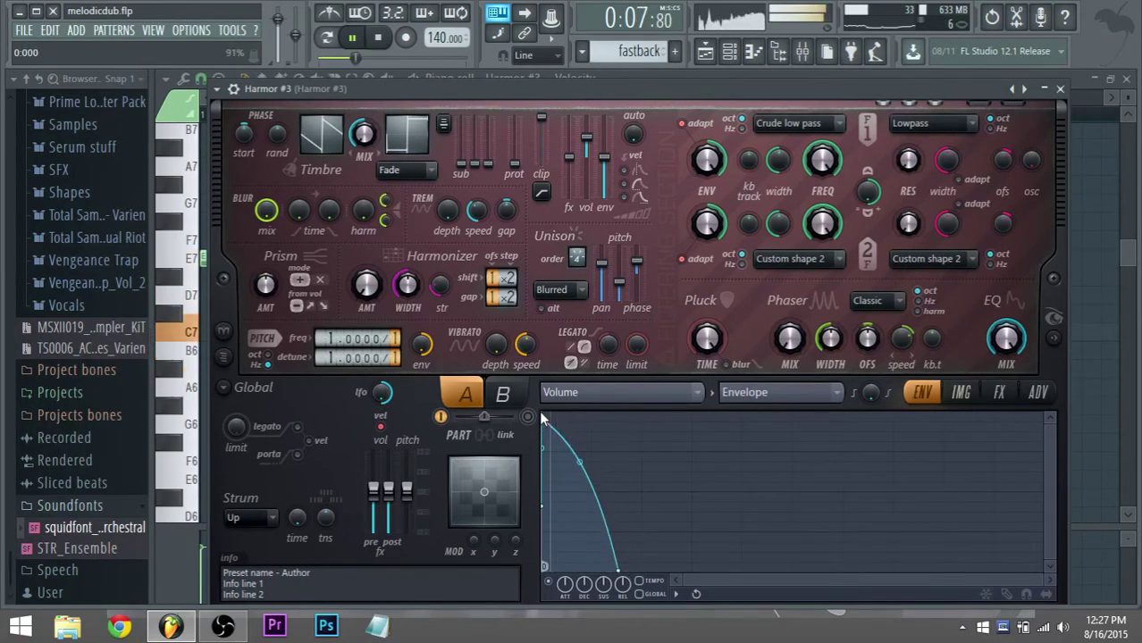
drag(579, 461, 581, 505)
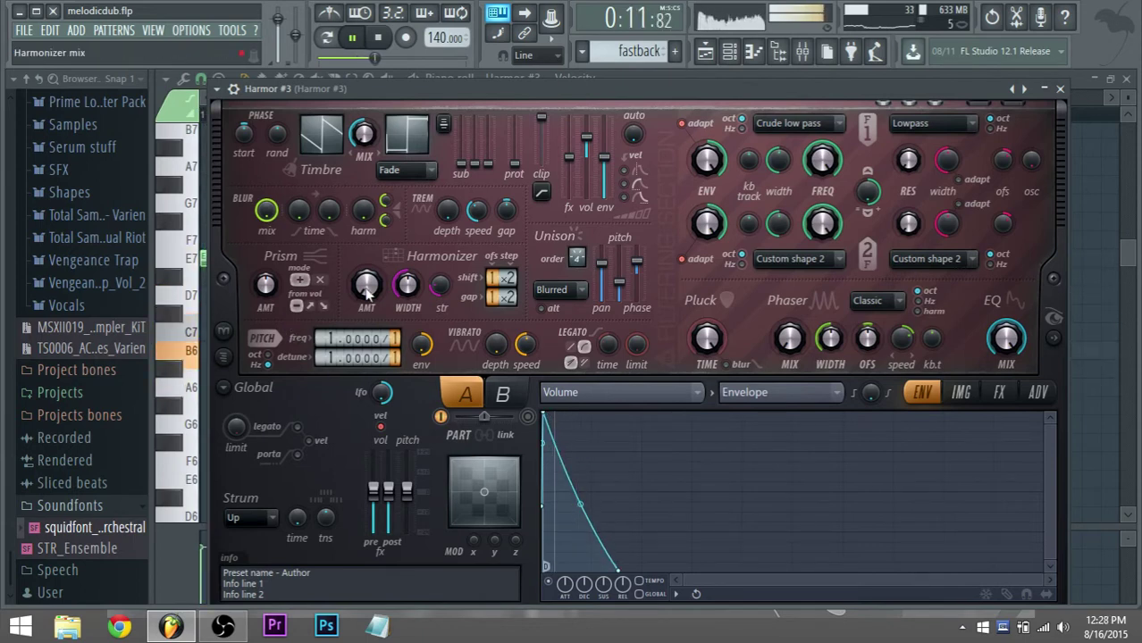
drag(366, 293, 366, 259)
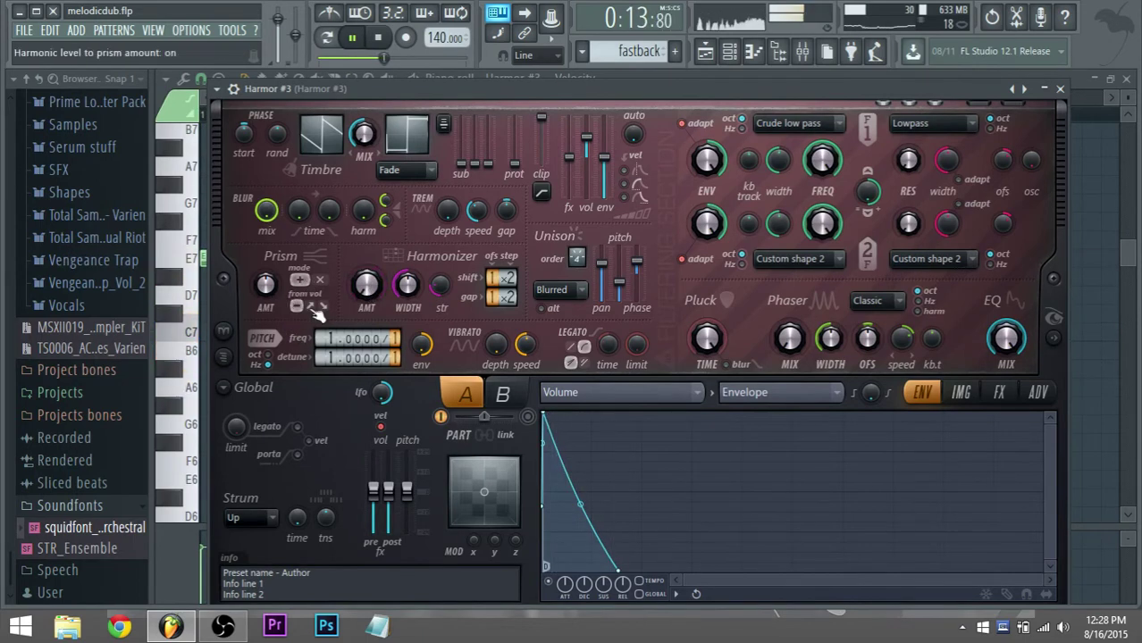
Loop the fastback pattern, switch on Harmor #3's reverb, raise its size, and fine-tune its decay.
click(326, 37)
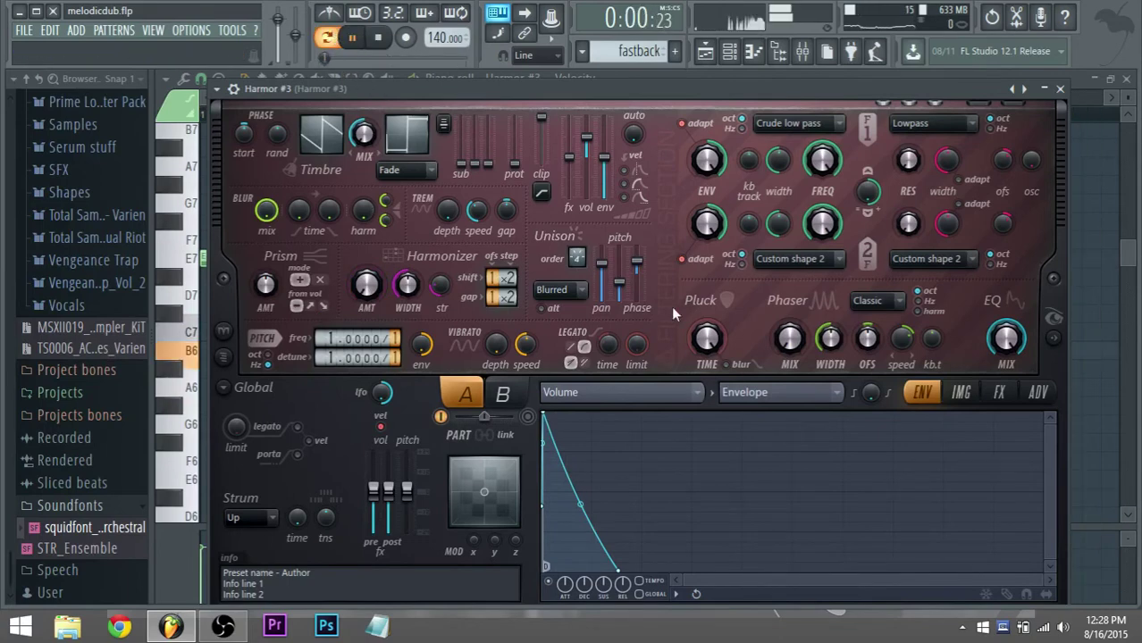
click(962, 393)
click(995, 396)
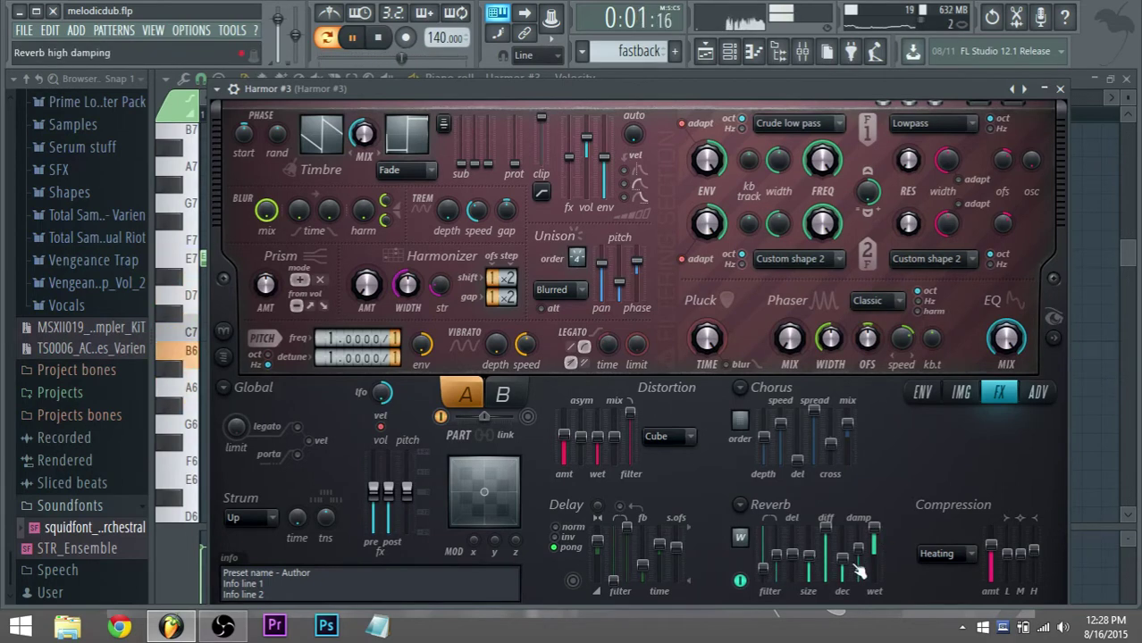
drag(844, 578, 813, 536)
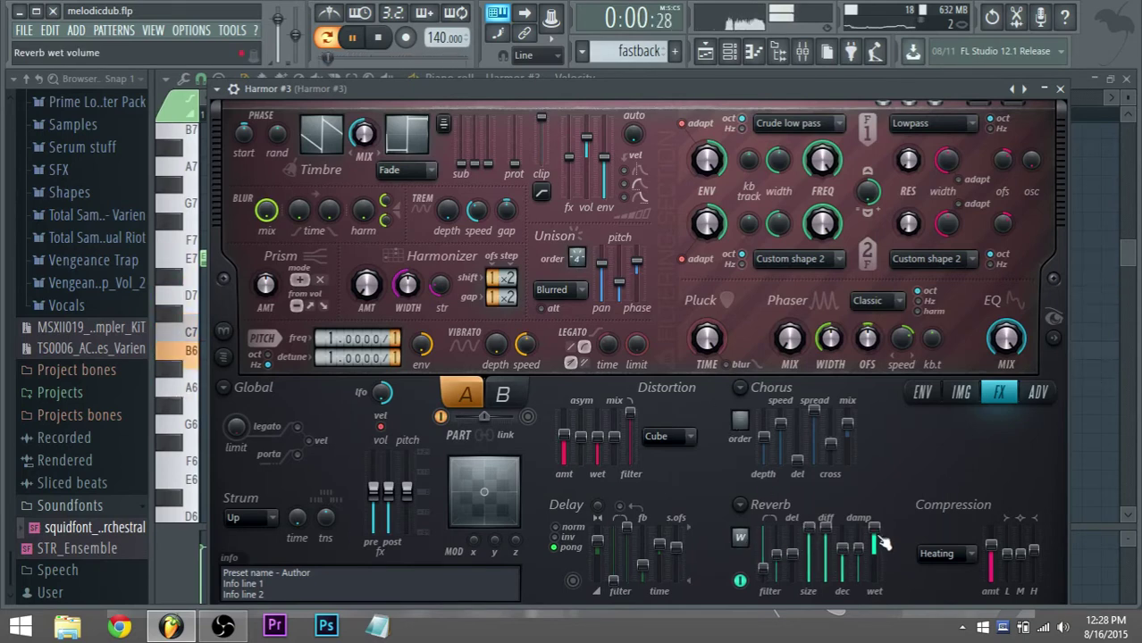
drag(841, 547, 841, 560)
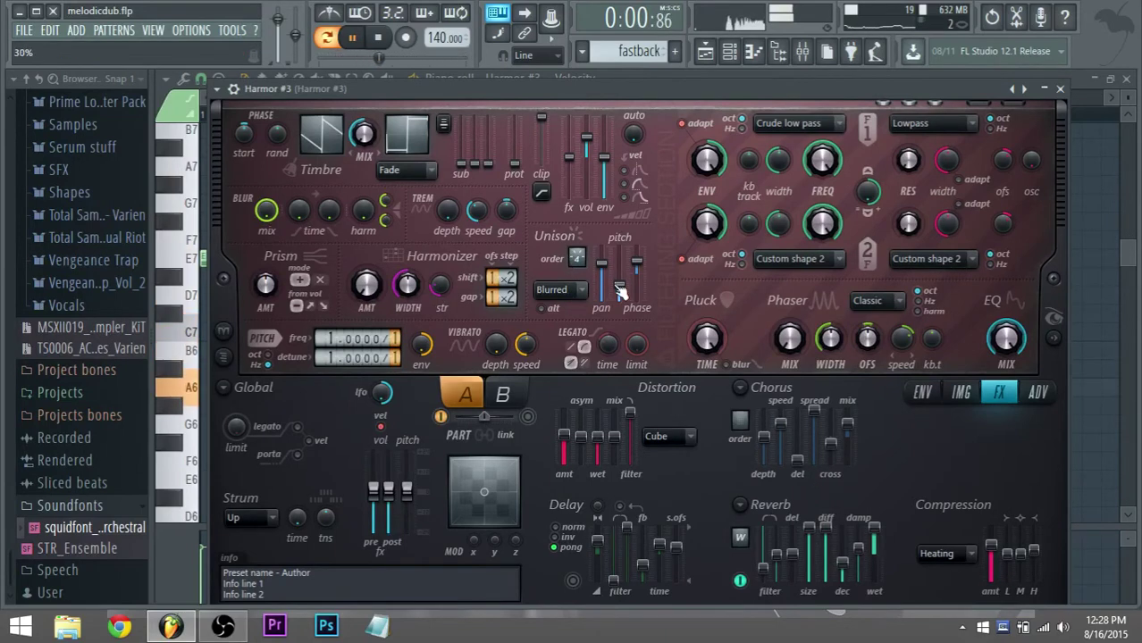
Set Harmor #3's unison pitch to about 26%, and play the full song with the mixer shown.
drag(638, 273, 638, 270)
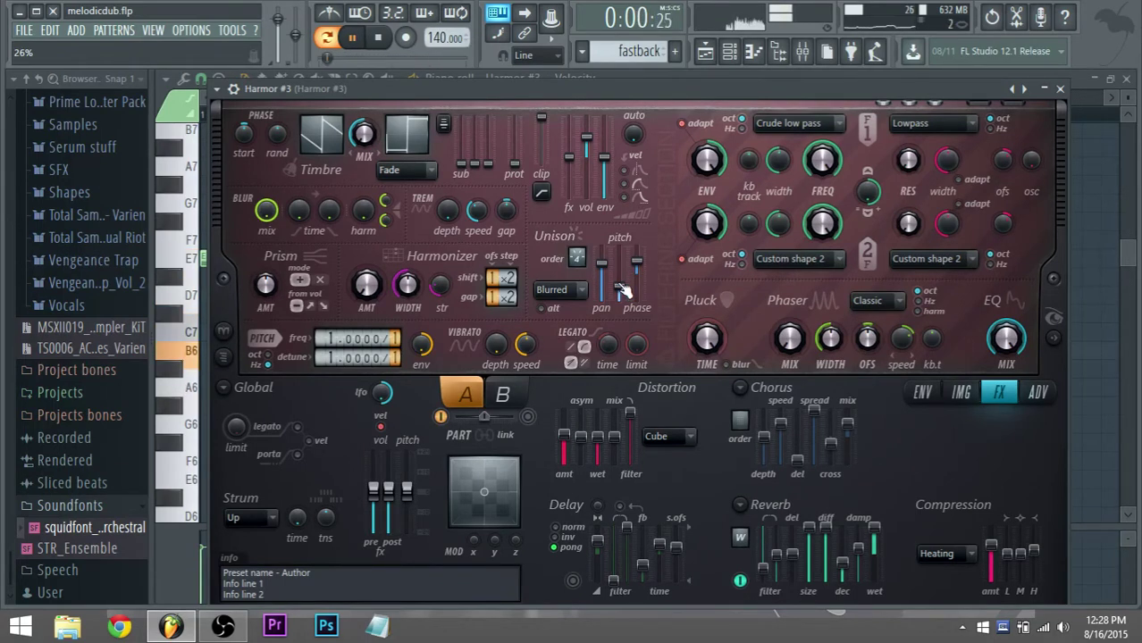
click(331, 49)
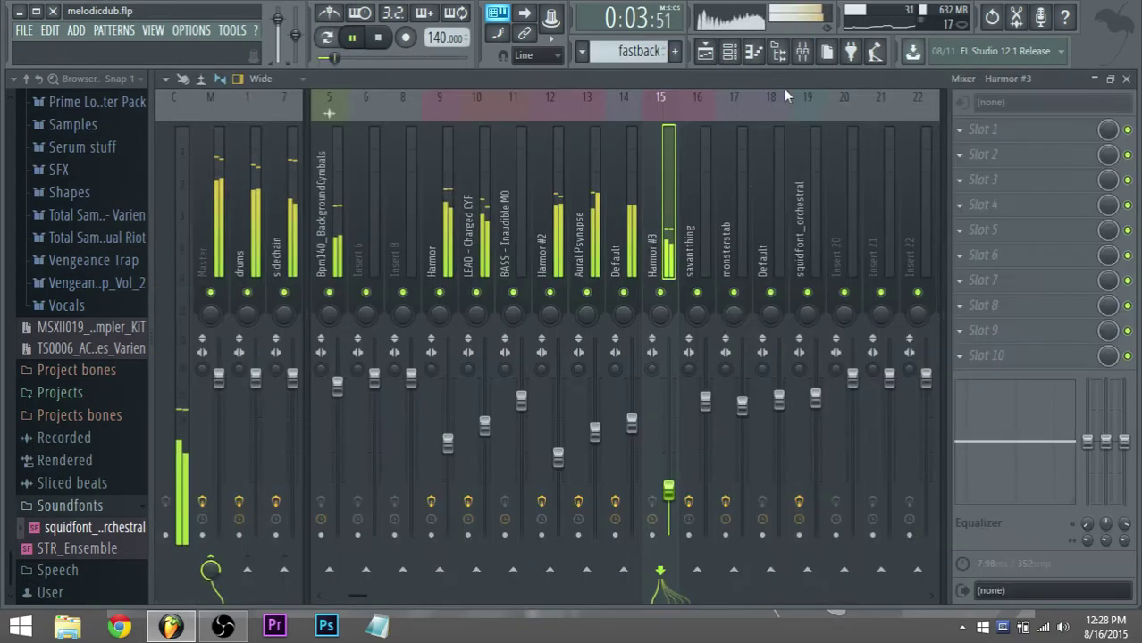
click(803, 51)
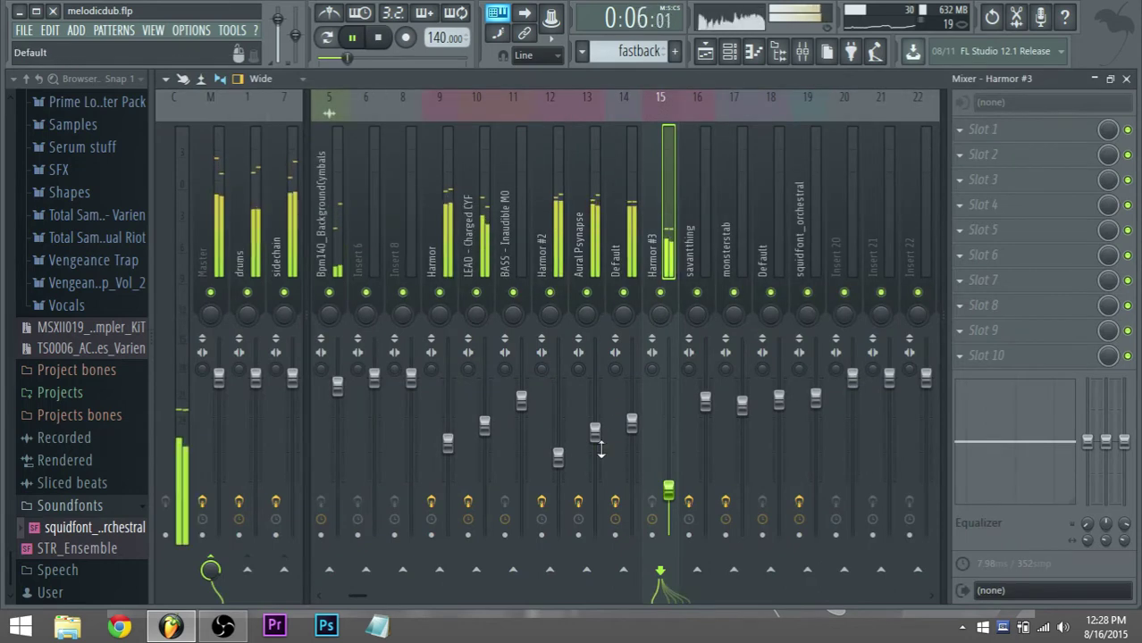
Lower the Aural Psynapse mixer track's volume to about -10.7 dB and return to the playlist.
mouse_move(600, 450)
mouse_down()
mouse_move(600, 478)
mouse_move(600, 453)
mouse_up()
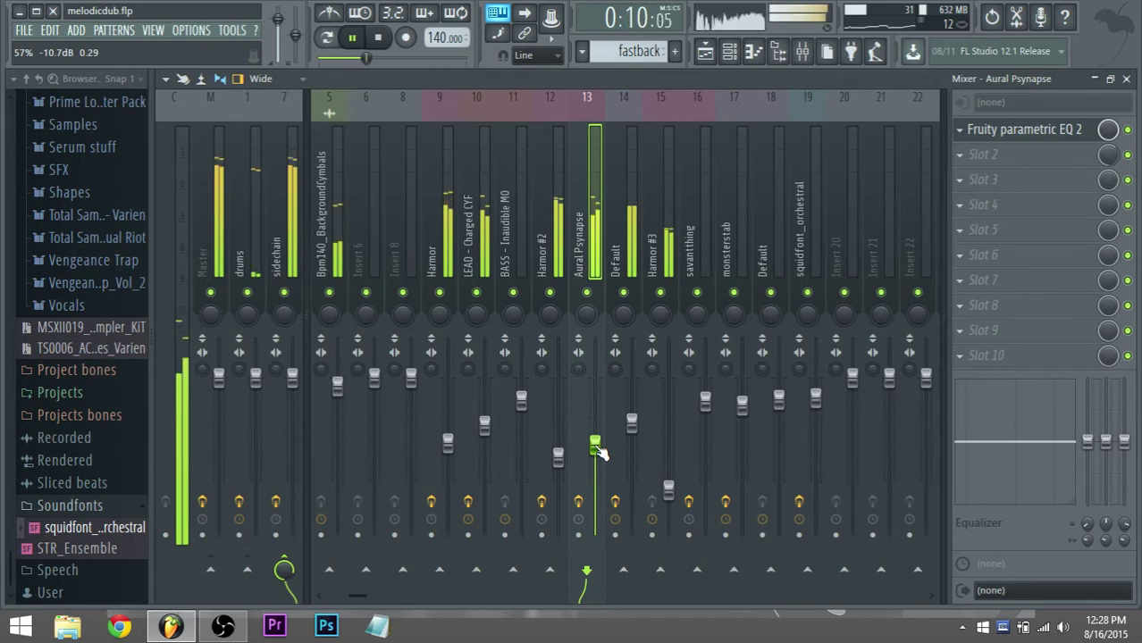
click(540, 362)
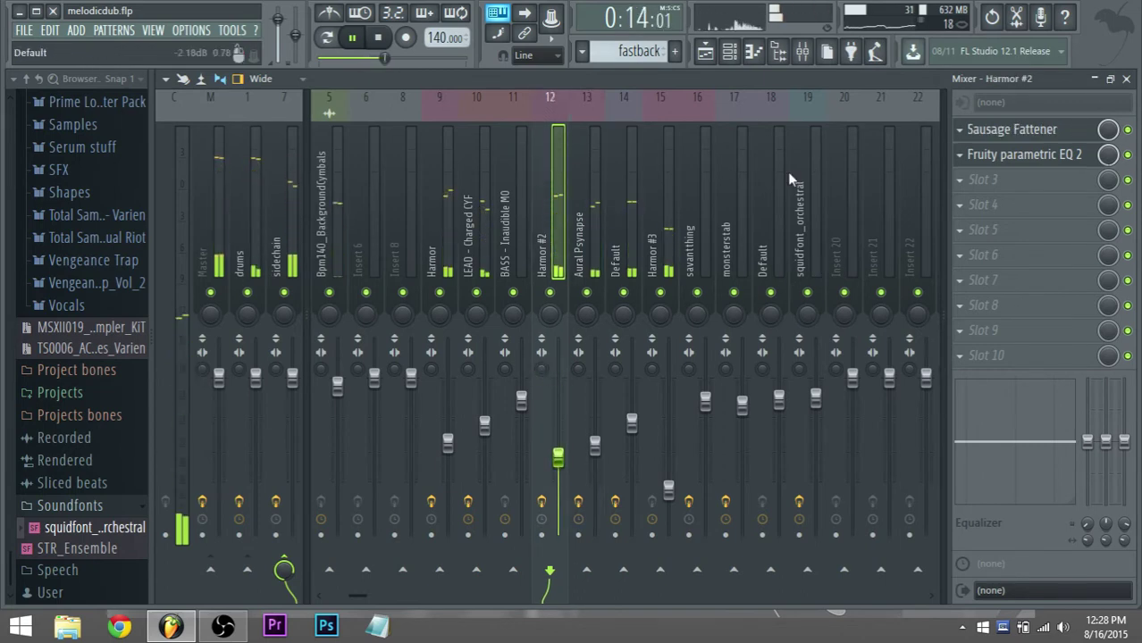
click(705, 51)
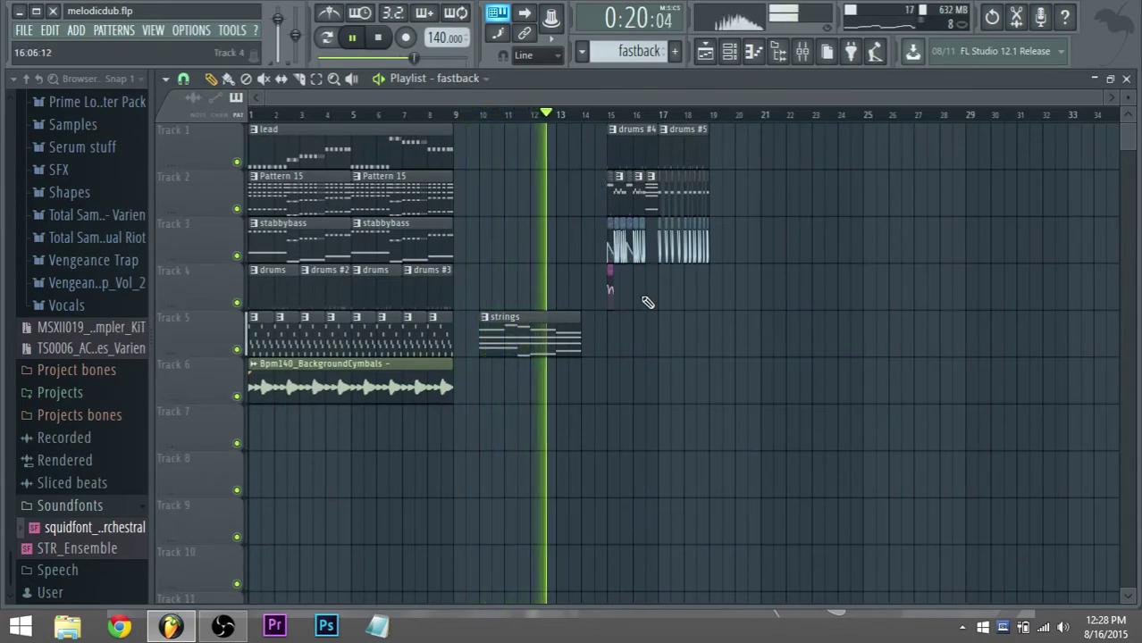
Check the strings pattern and the mixer levels during playback, and stop the playback.
double_click(523, 344)
click(803, 52)
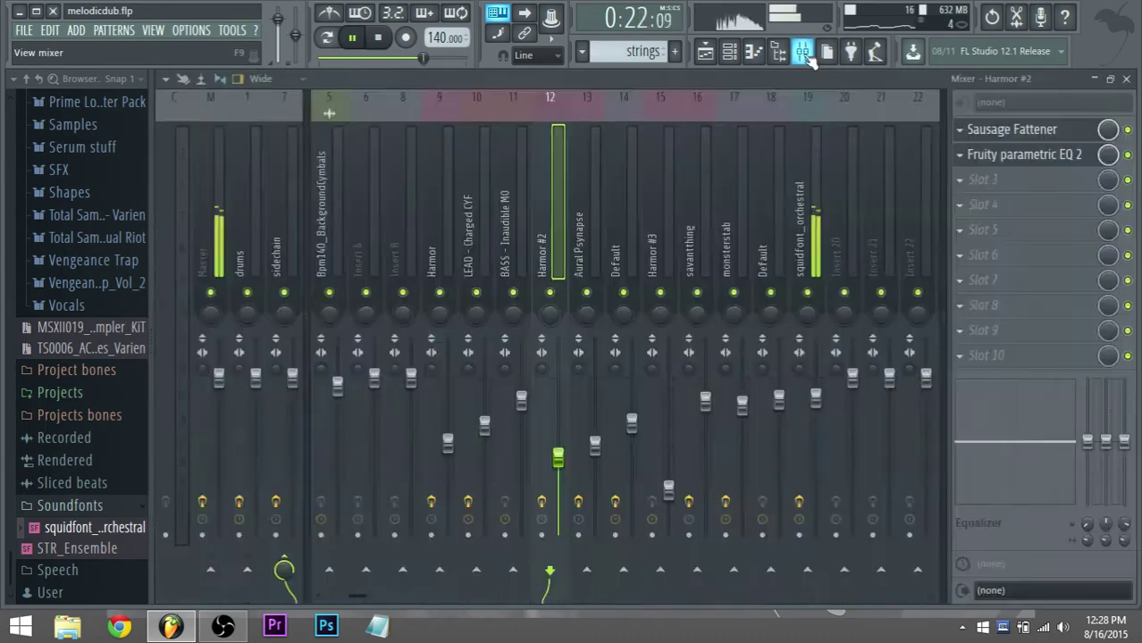
click(803, 52)
click(705, 51)
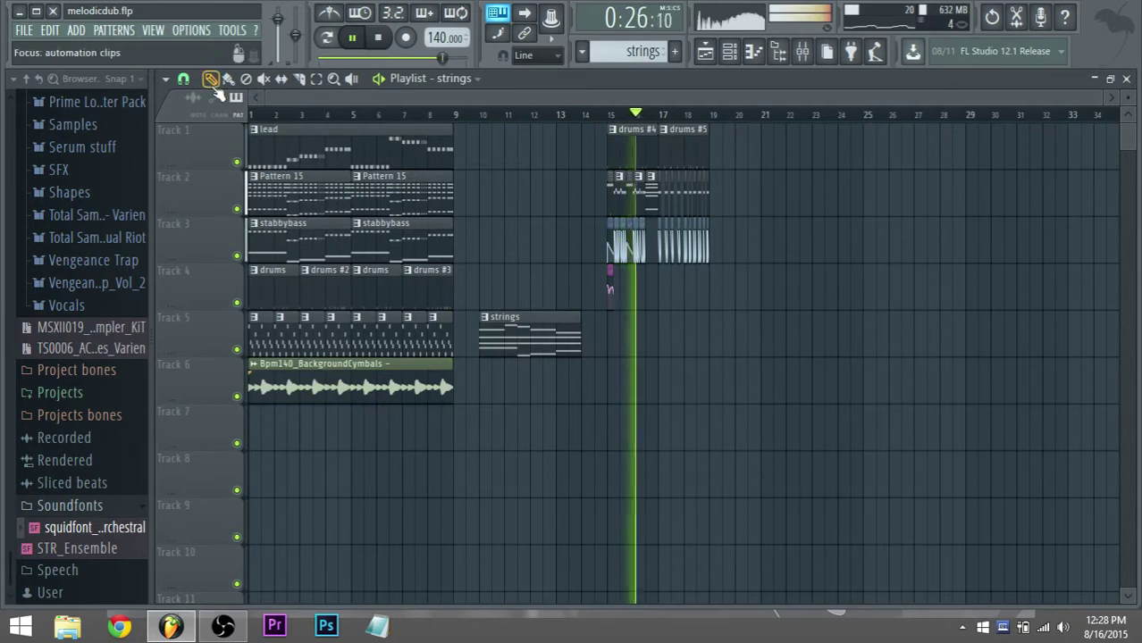
key(space)
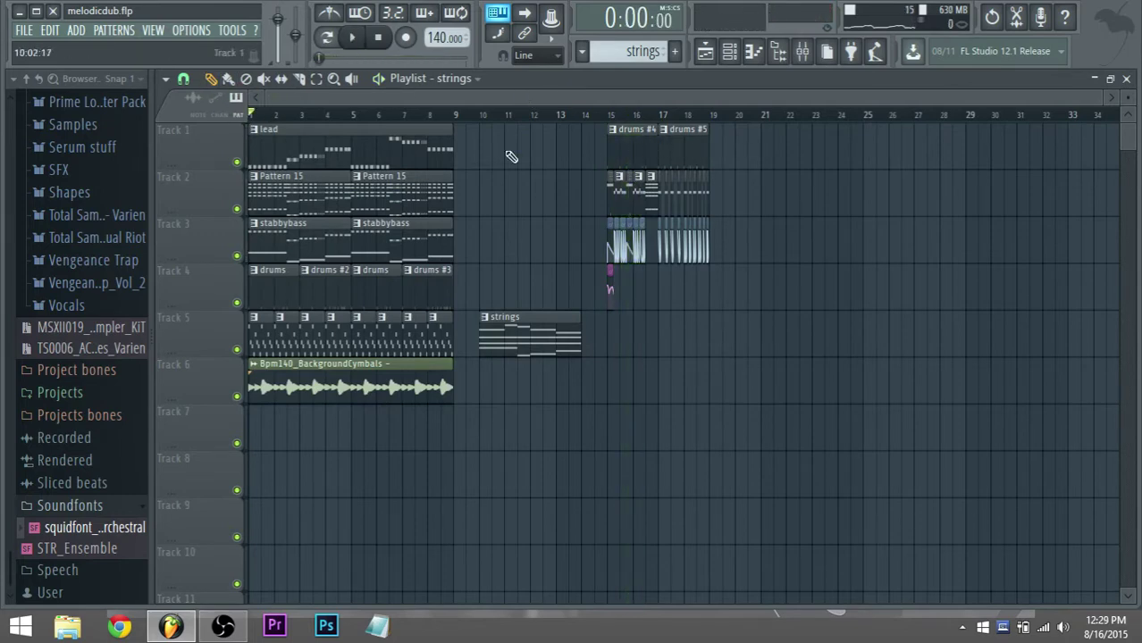
drag(386, 183, 666, 196)
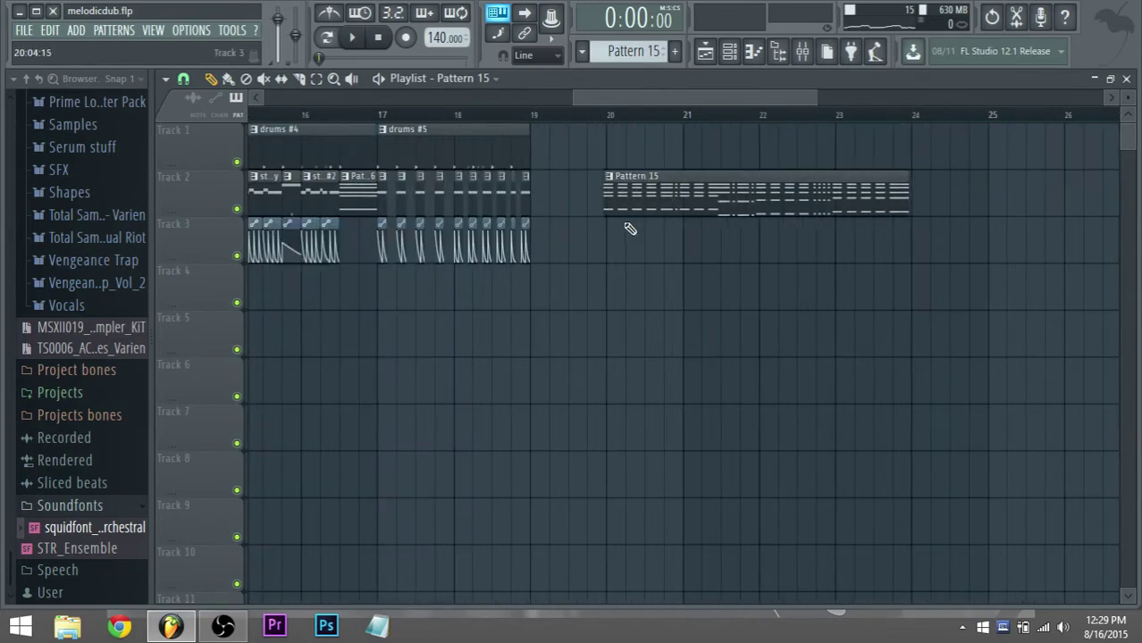
scroll(668, 198, down, 2)
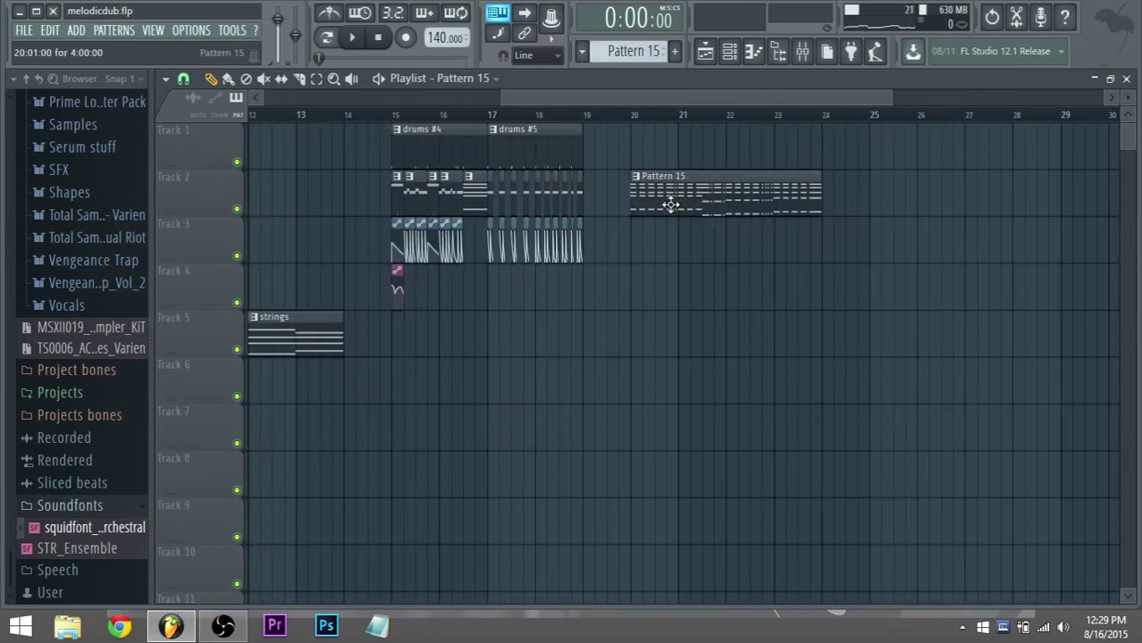
right_click(670, 206)
Set the playlist snap to Step and place a Pattern 15 clip at bar 21 on Track 1.
click(183, 79)
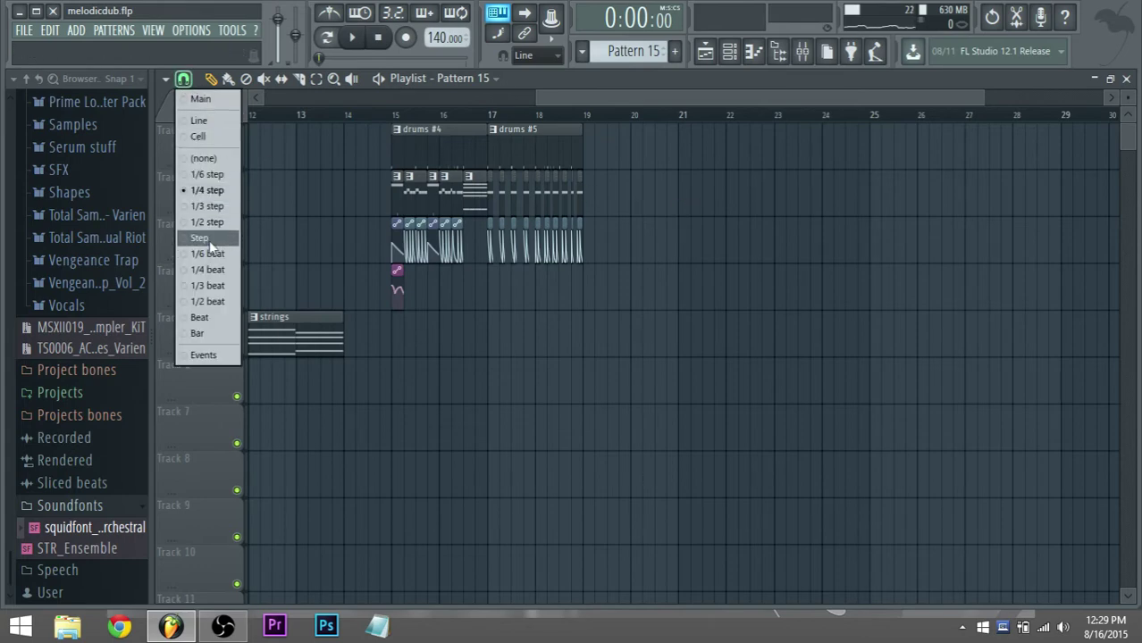
click(214, 234)
scroll(712, 197, up, 2)
scroll(661, 167, down, 5)
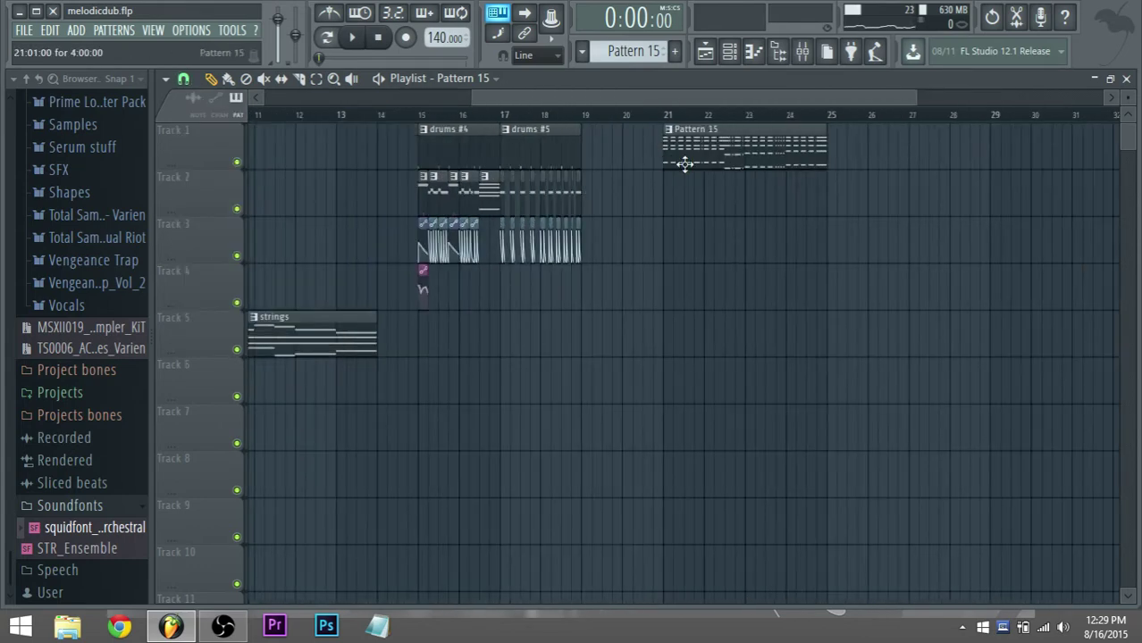
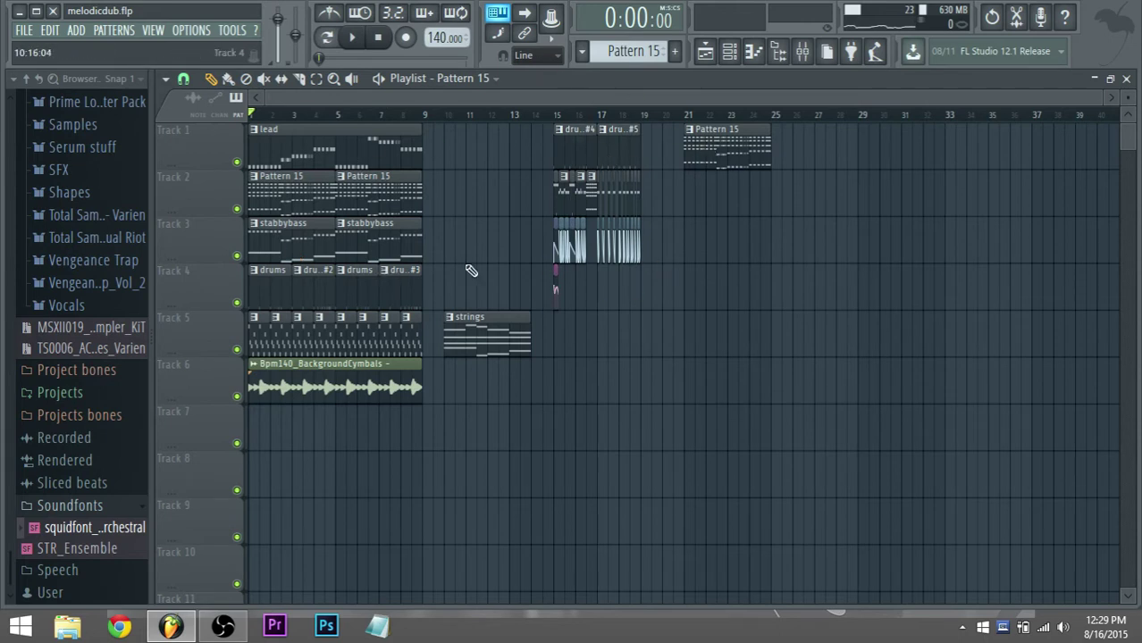
Inspect the notes of Pattern 15 in the piano roll and the channel rack.
double_click(738, 140)
click(731, 53)
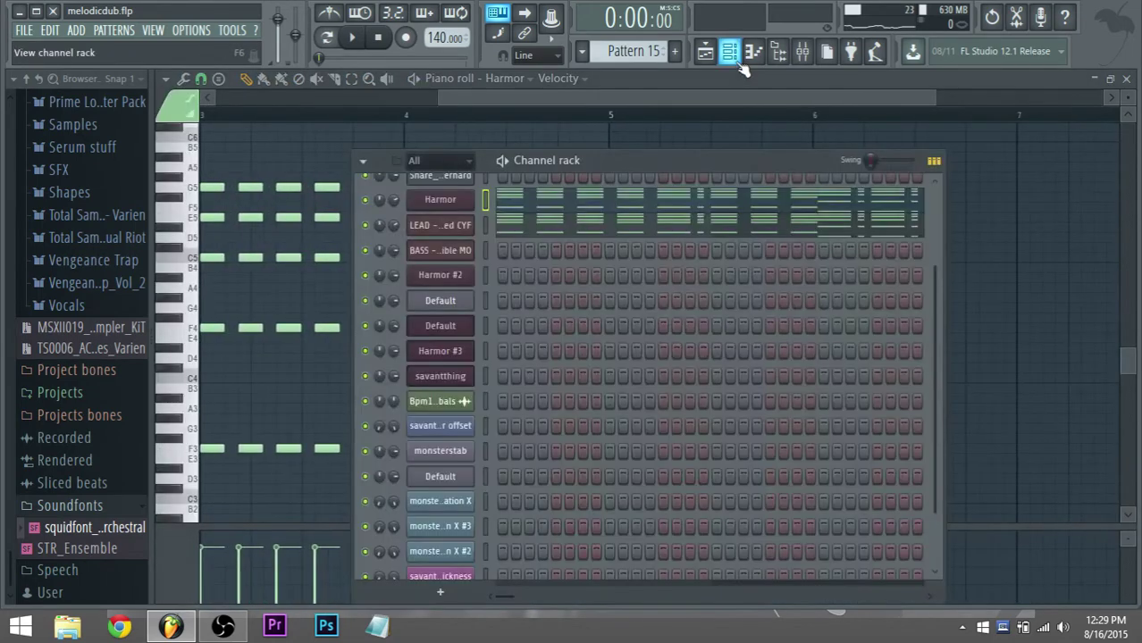
click(706, 53)
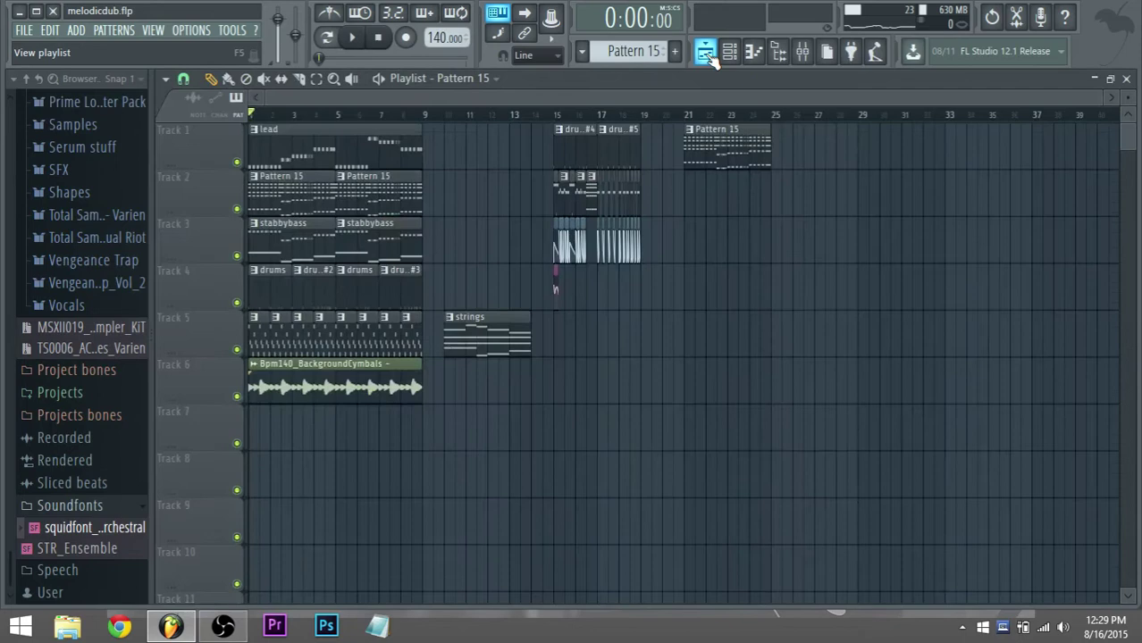
Copy all notes of the strings pattern and go back to the playlist.
double_click(477, 331)
drag(657, 472, 141, 165)
click(706, 52)
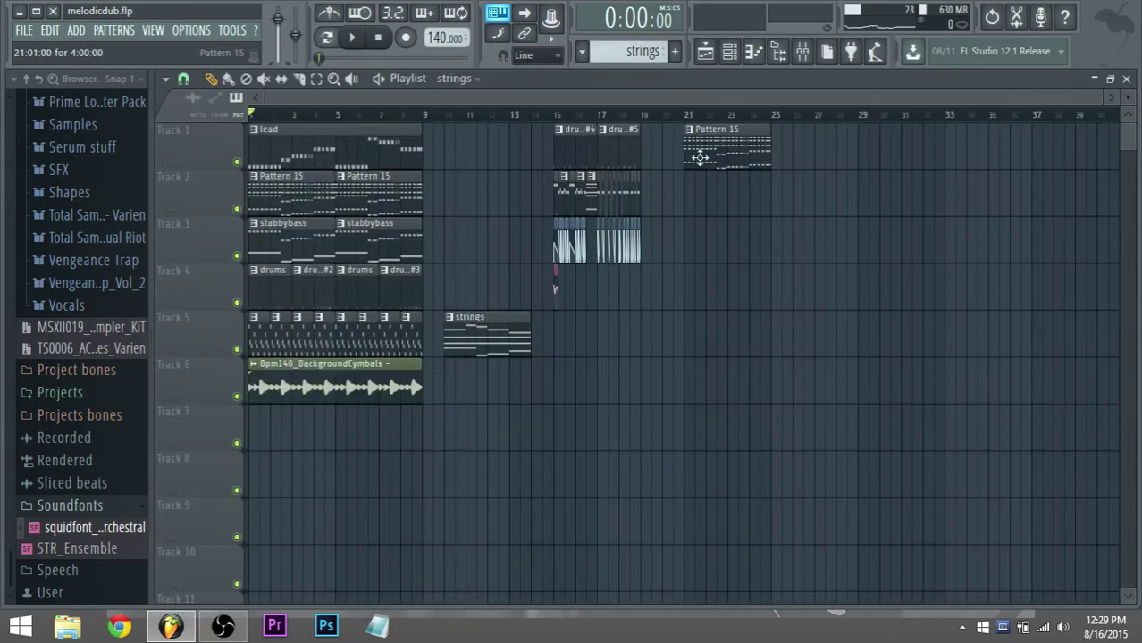
Insert a new empty pattern and name it "pretty drop".
double_click(603, 211)
scroll(632, 51, up, 1)
click(632, 51)
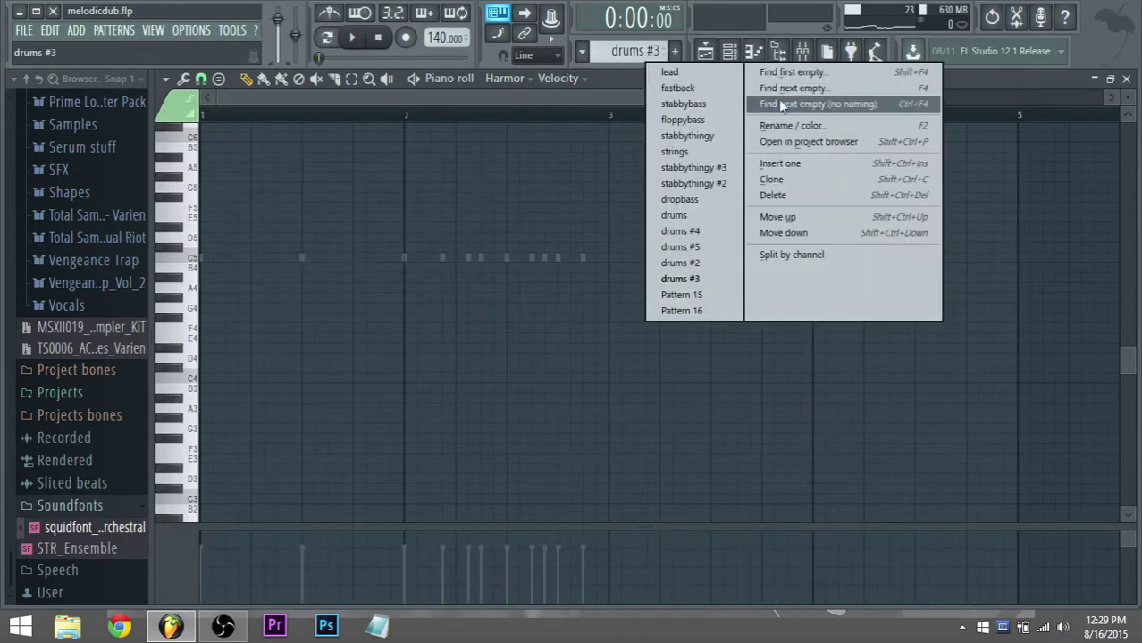
click(820, 172)
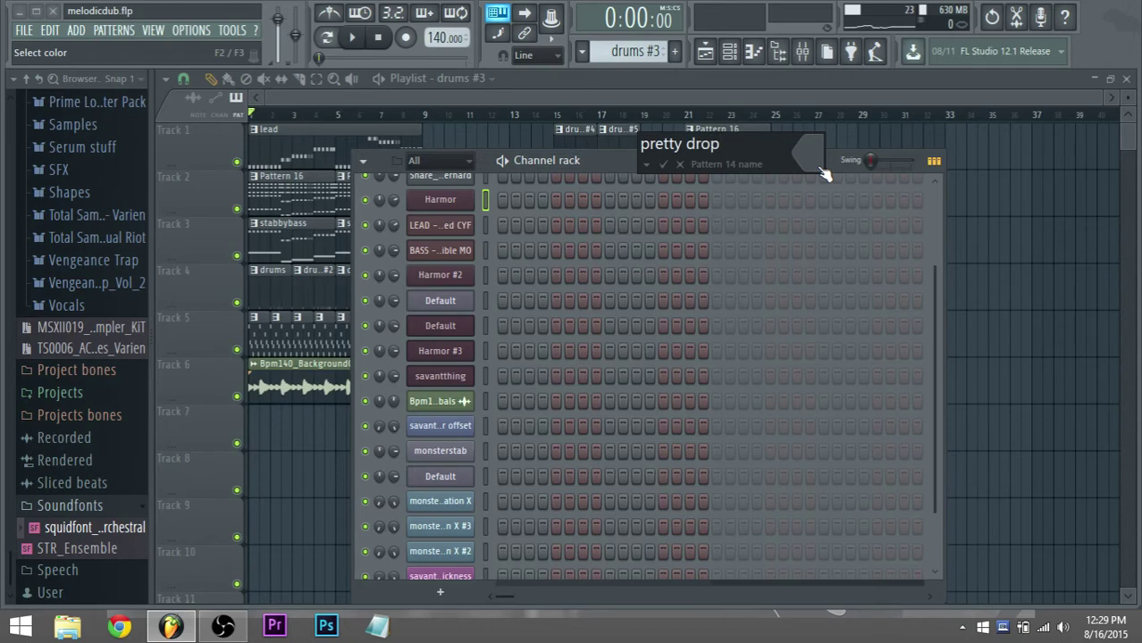
key(Return)
key(F6)
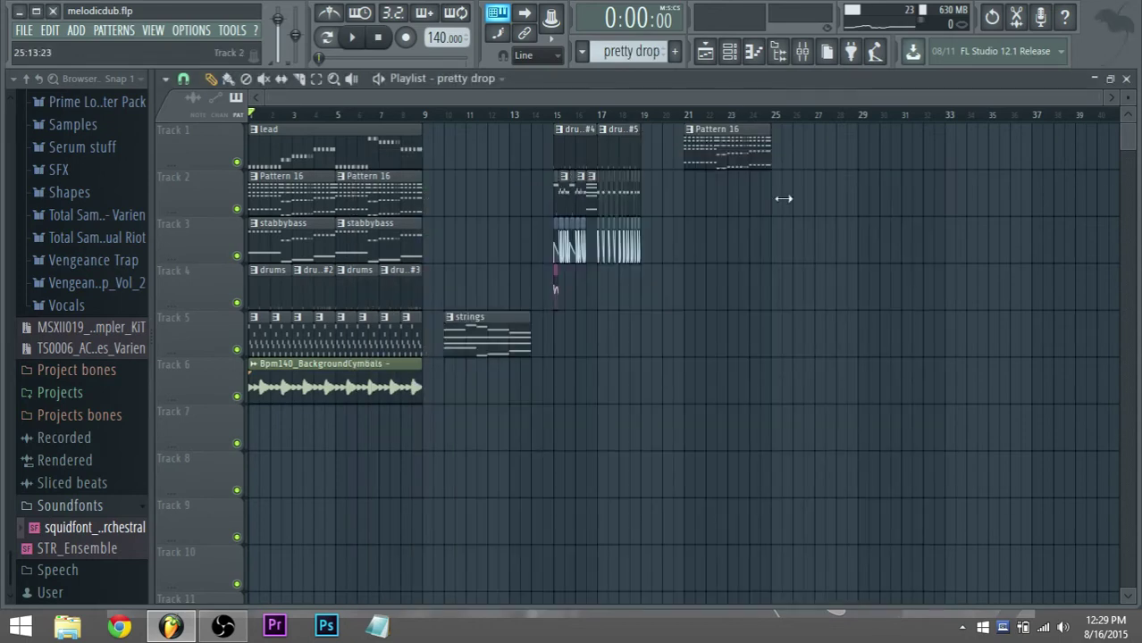
Replace the Pattern 16 clip at bar 21 on Track 1 with a pretty drop clip.
scroll(793, 216, up, 1)
right_click(764, 161)
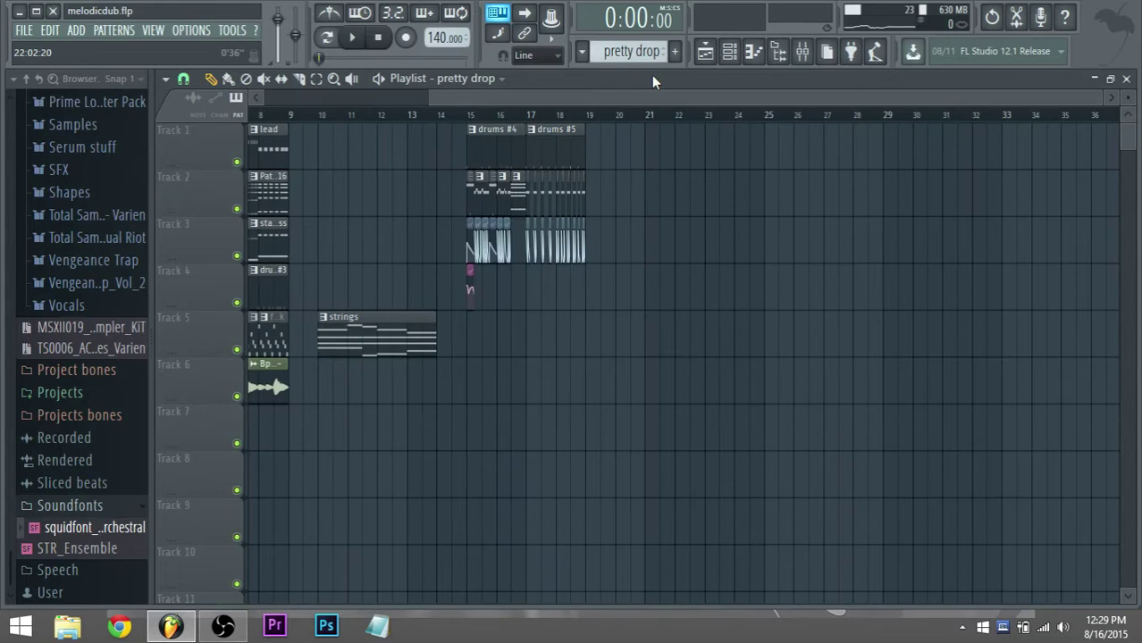
click(645, 159)
scroll(647, 159, up, 1)
Paste the copied strings notes into the first Harmor channel's piano roll in the pretty drop pattern.
double_click(654, 158)
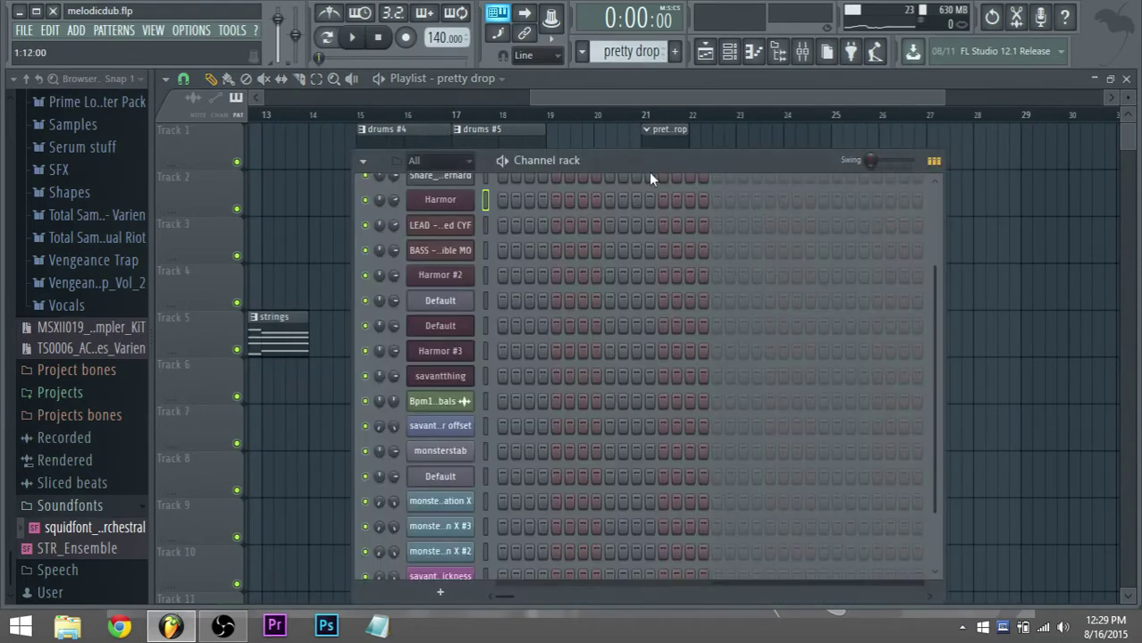
scroll(478, 380, up, 2)
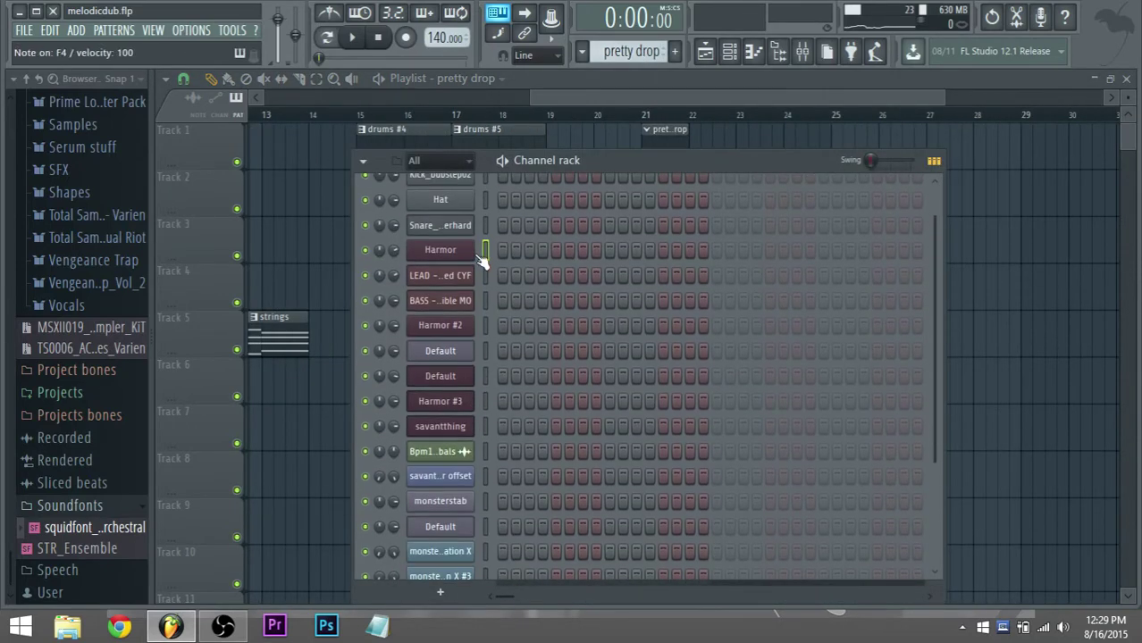
key(s)
right_click(467, 255)
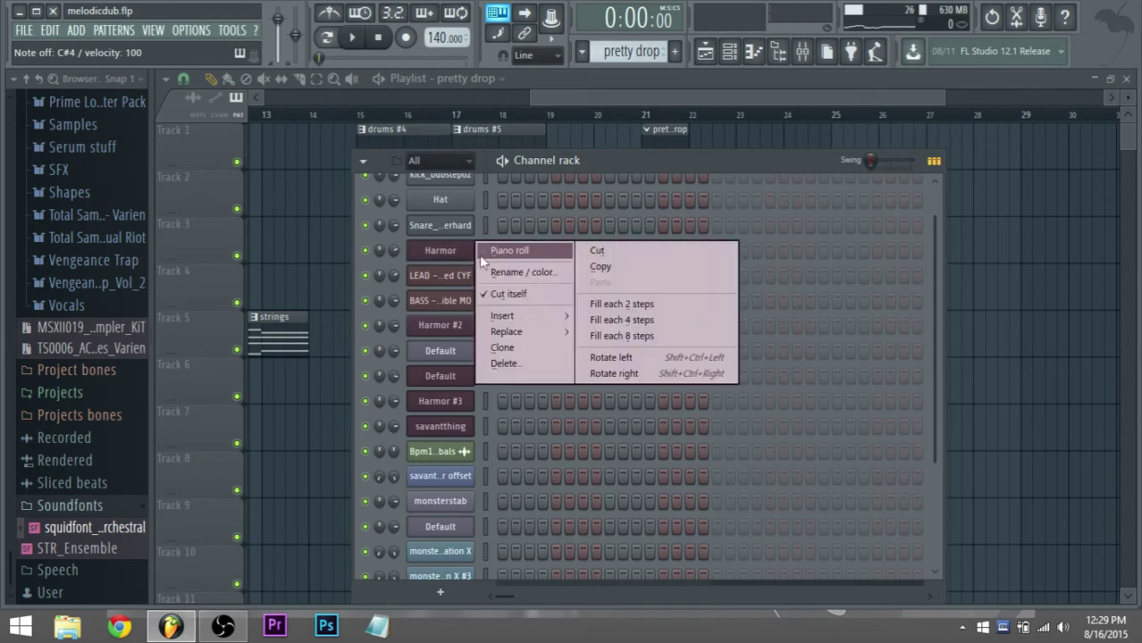
click(501, 254)
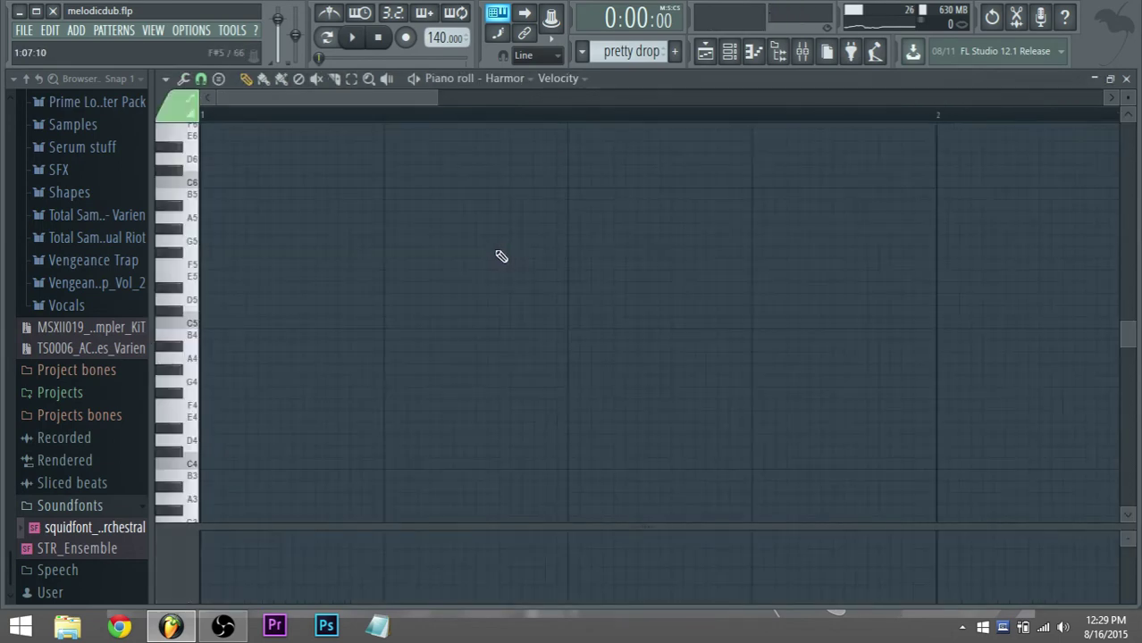
click(210, 333)
right_click(282, 330)
key(ctrl+v)
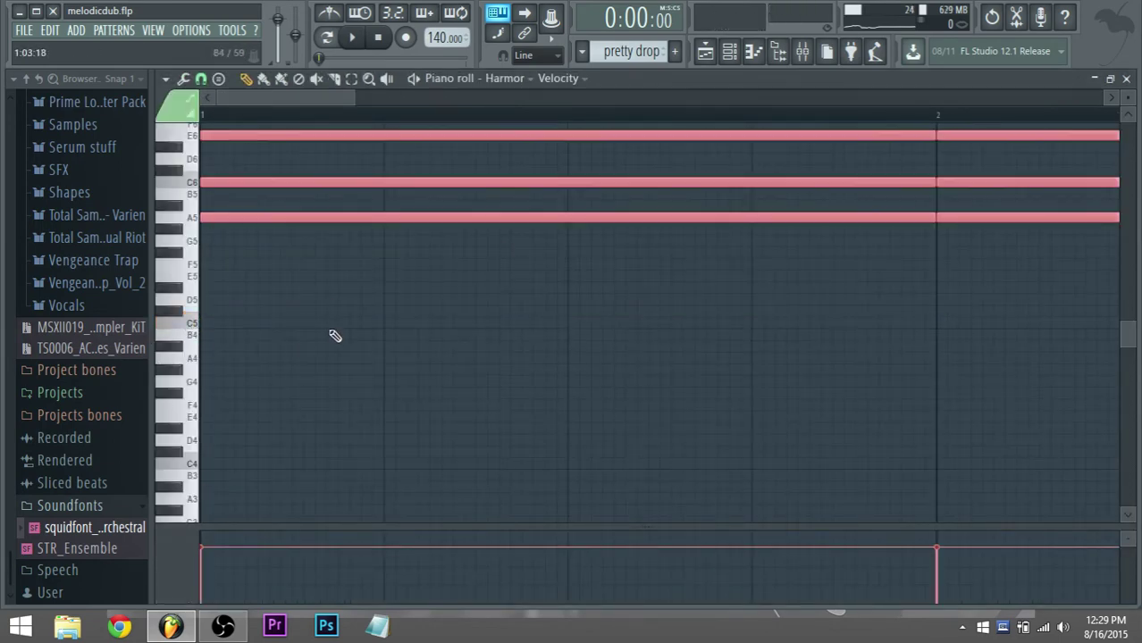
Transpose all the pasted Harmor notes down one octave and audition the chords.
scroll(334, 334, up, 3)
click(348, 38)
key(space)
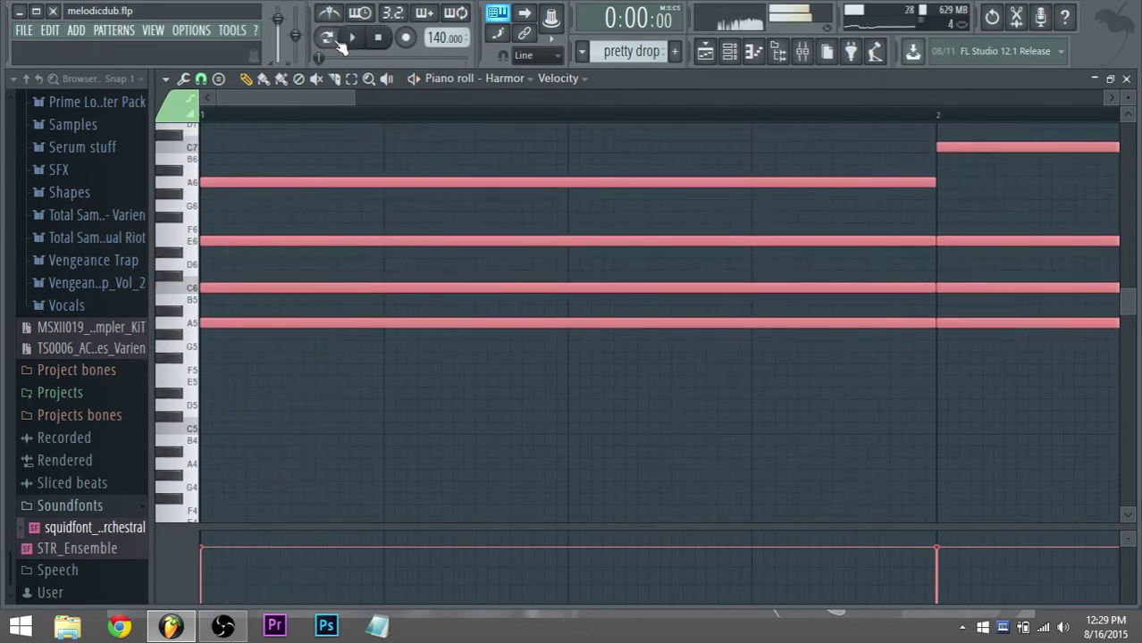
scroll(379, 379, down, 4)
drag(738, 432, 279, 134)
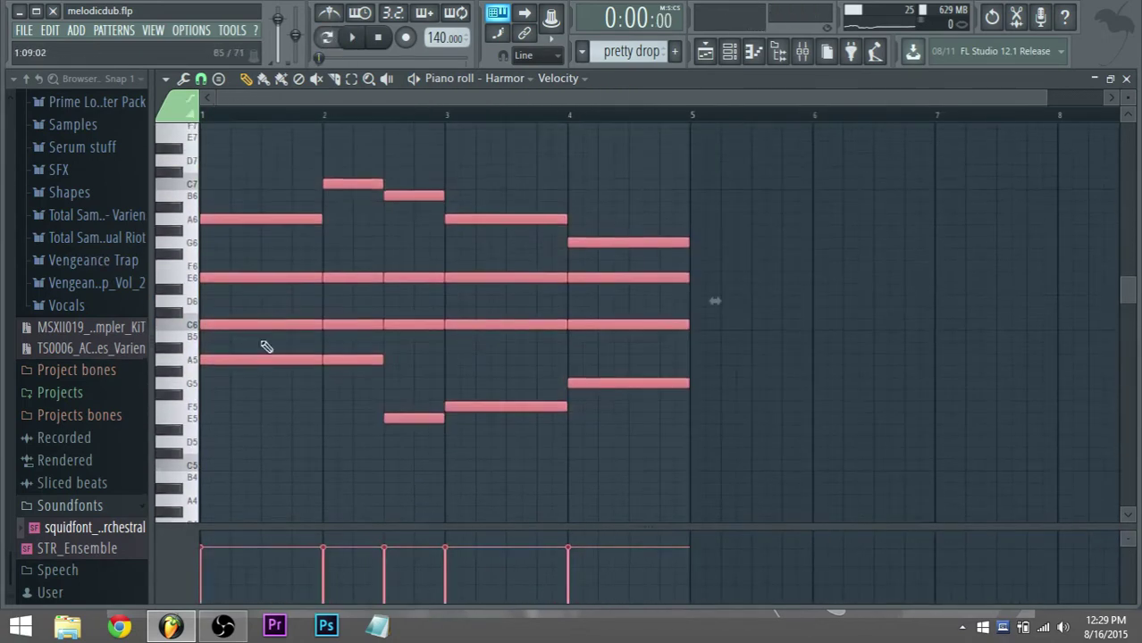
scroll(219, 358, down, 2)
drag(217, 310, 194, 426)
key(space)
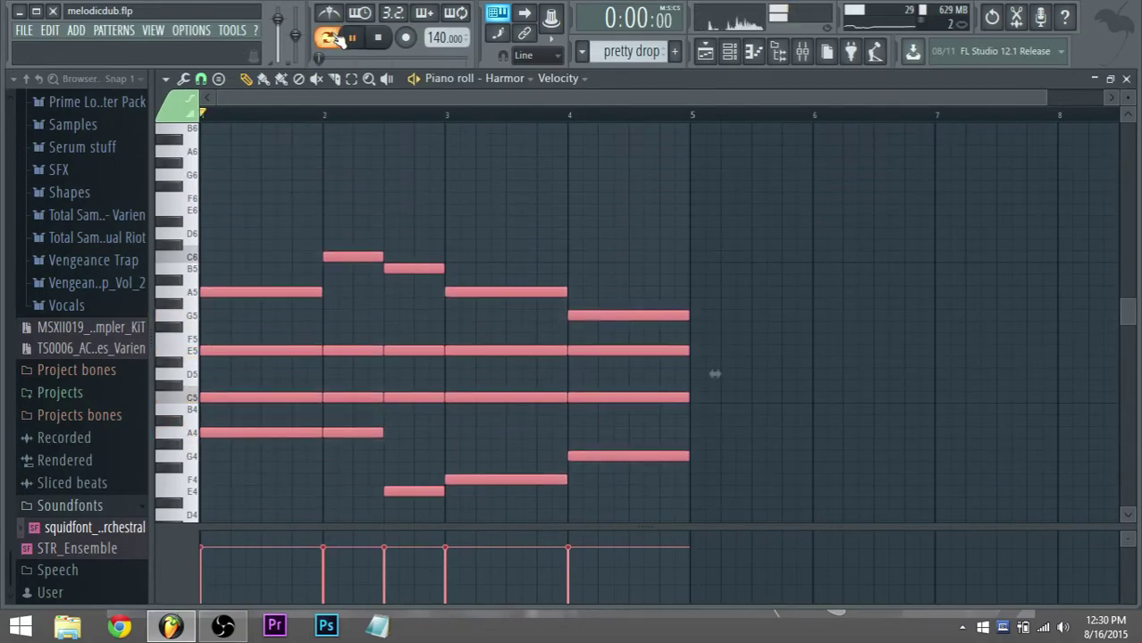
Add a drums #4 clip at bar 21 on Track 2, directly under the pretty drop clip.
key(F5)
key(space)
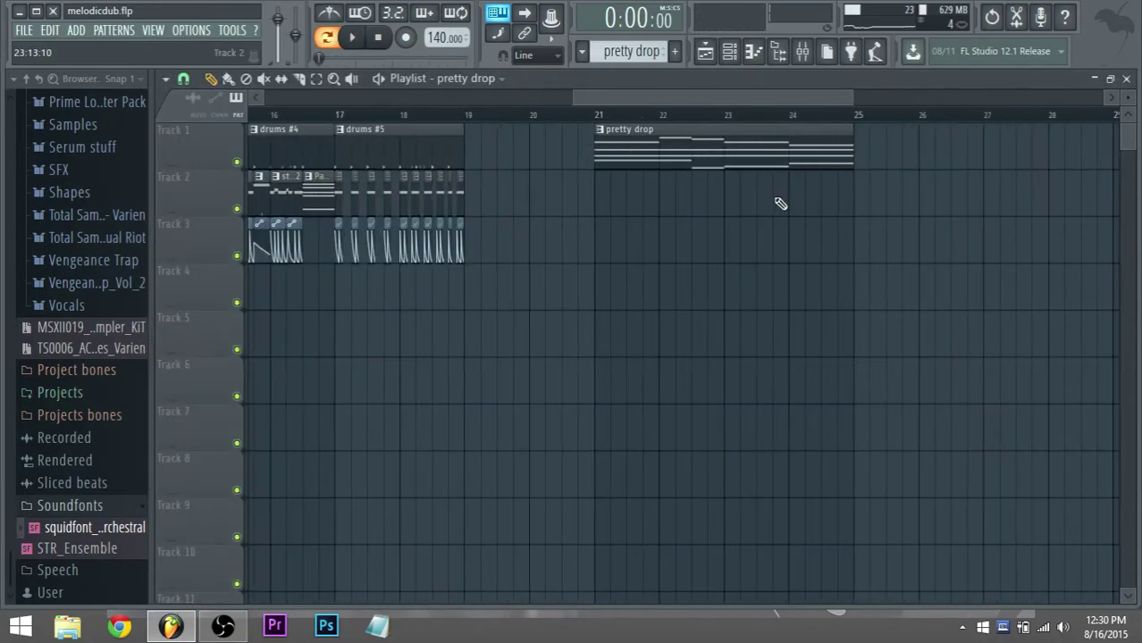
scroll(697, 220, down, 1)
scroll(705, 208, up, 2)
click(606, 200)
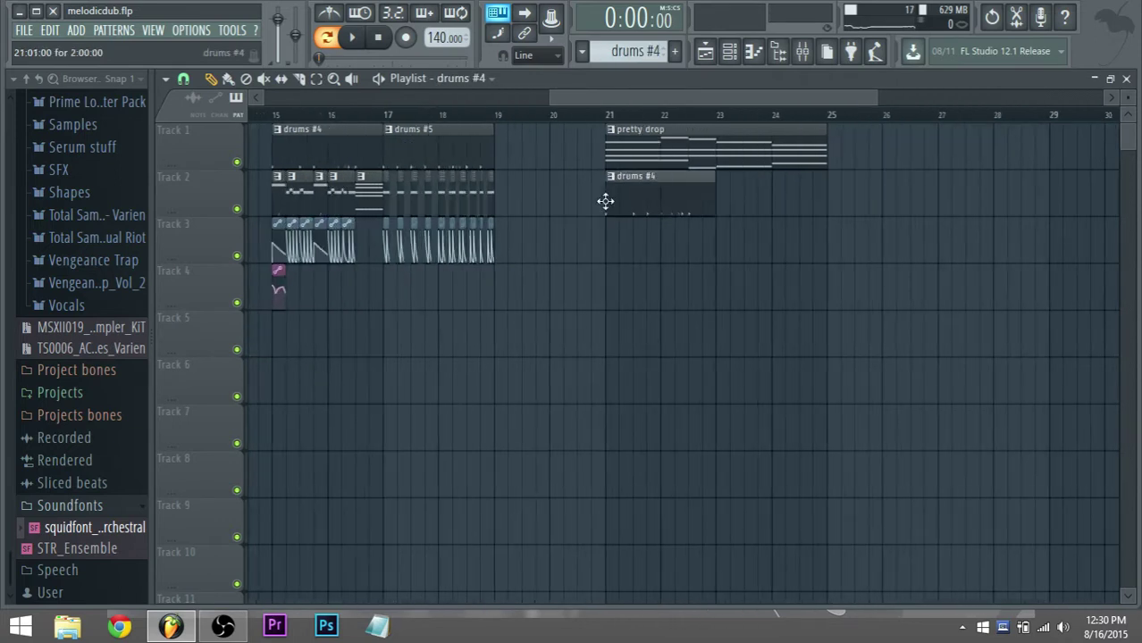
Put drums #4 on Track 1 and pretty drop on Track 2, and play the section from bar 21.
drag(623, 209, 603, 114)
scroll(758, 170, down, 1)
key(space)
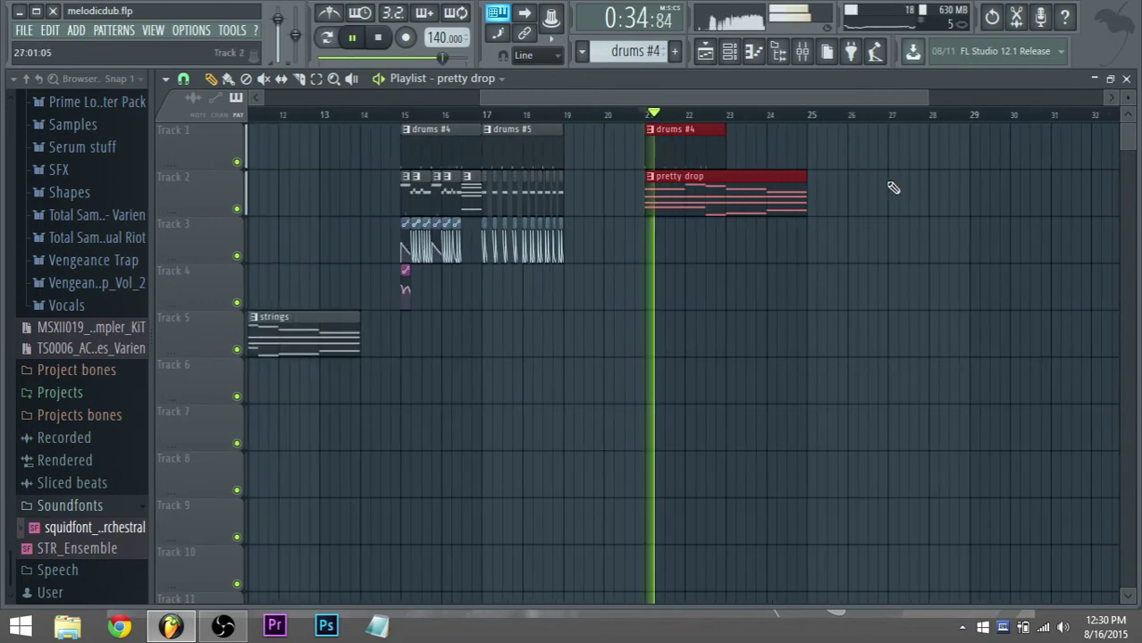
scroll(892, 186, up, 2)
key(space)
Shorten the first-bar chord of the pretty drop pattern to half a bar and play it back.
double_click(546, 195)
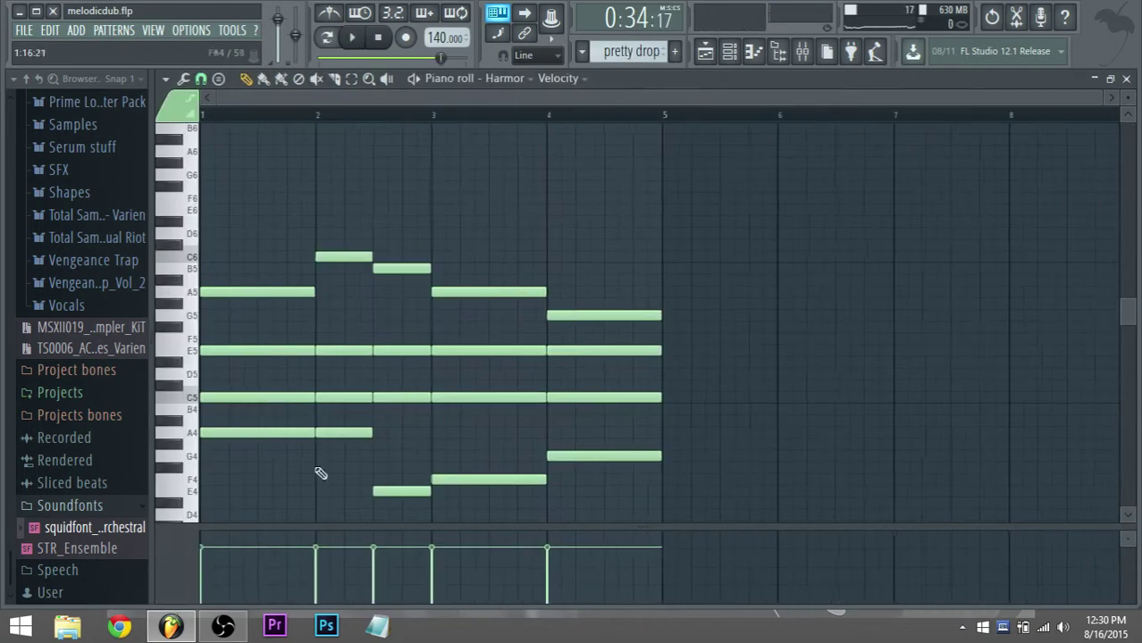
drag(286, 457, 296, 293)
key(space)
key(space)
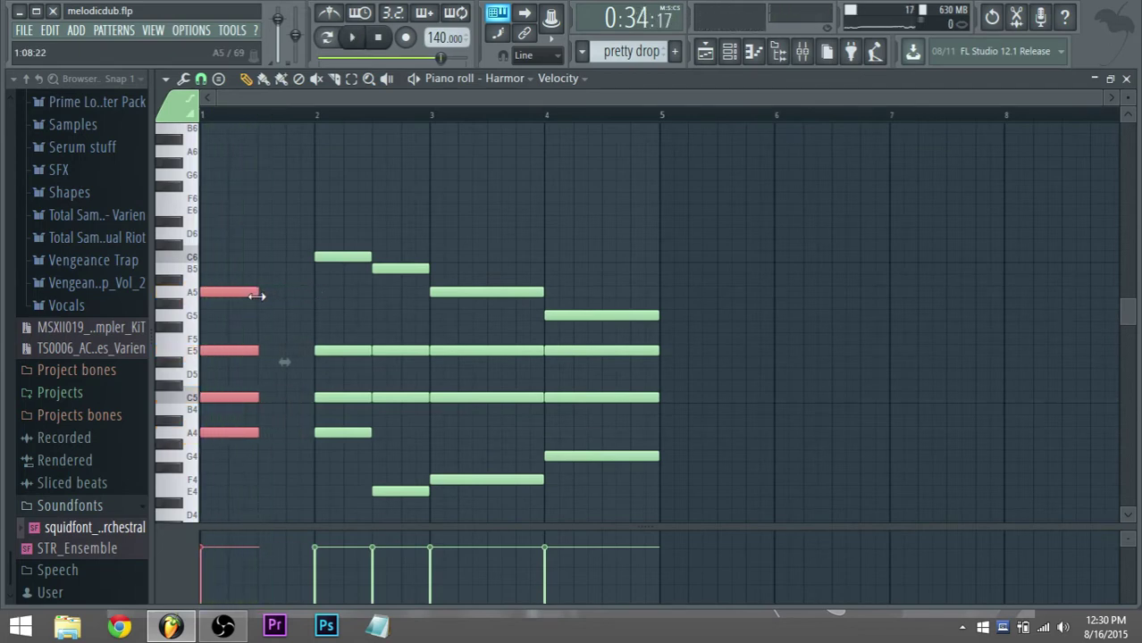
key(space)
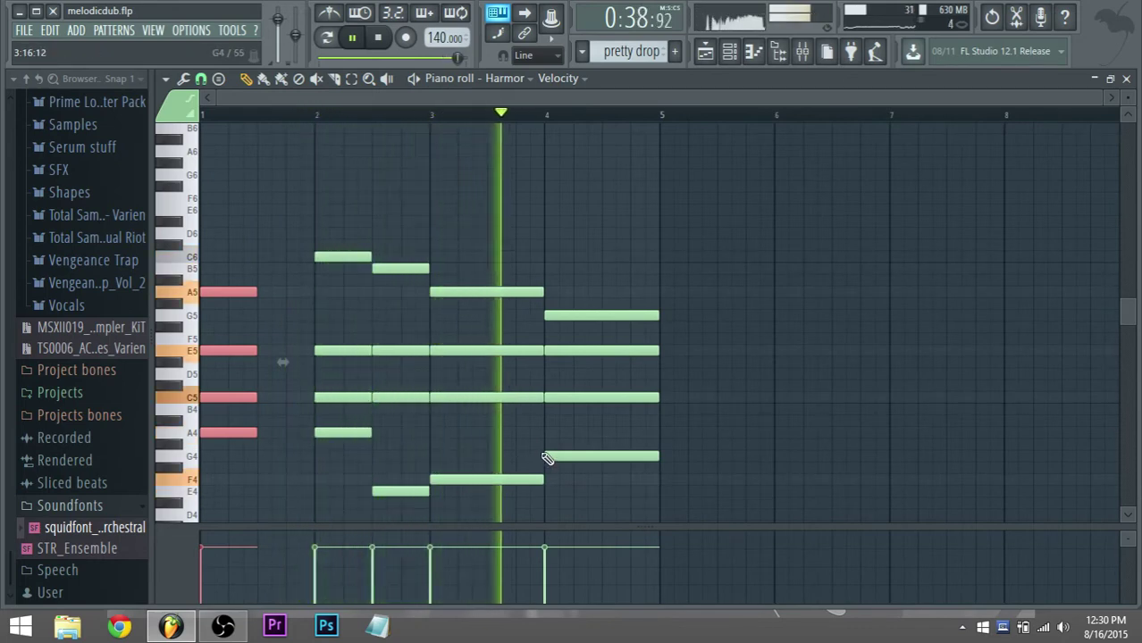
Shorten the chords in bars 3 and 4 to half a bar each, stop playback and return to the playlist.
drag(547, 518, 486, 297)
drag(577, 466, 601, 320)
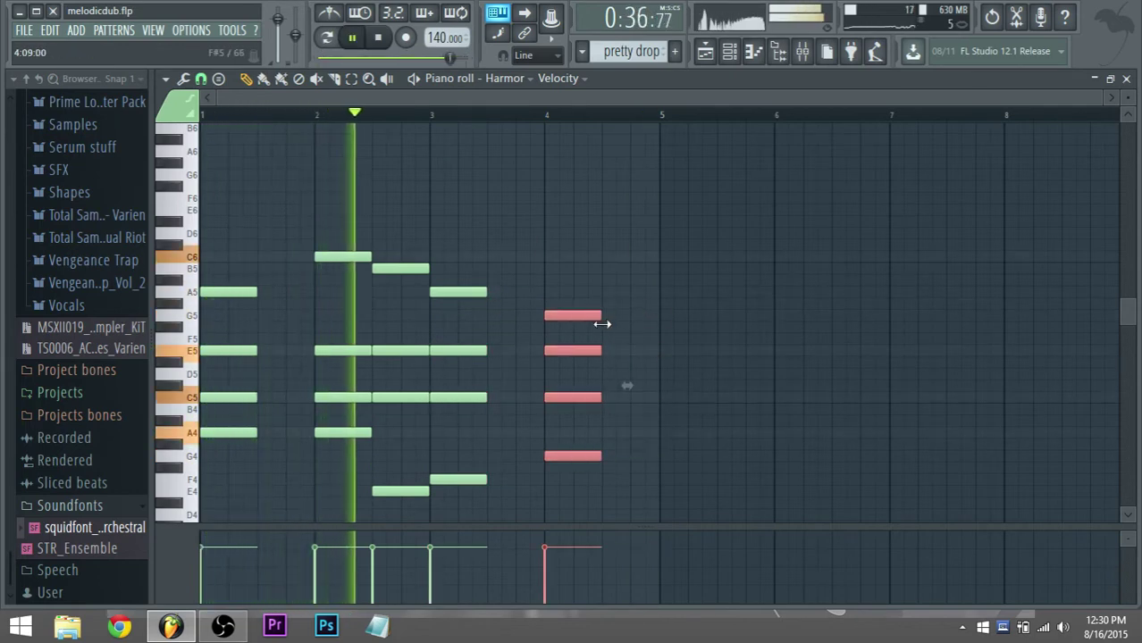
click(526, 317)
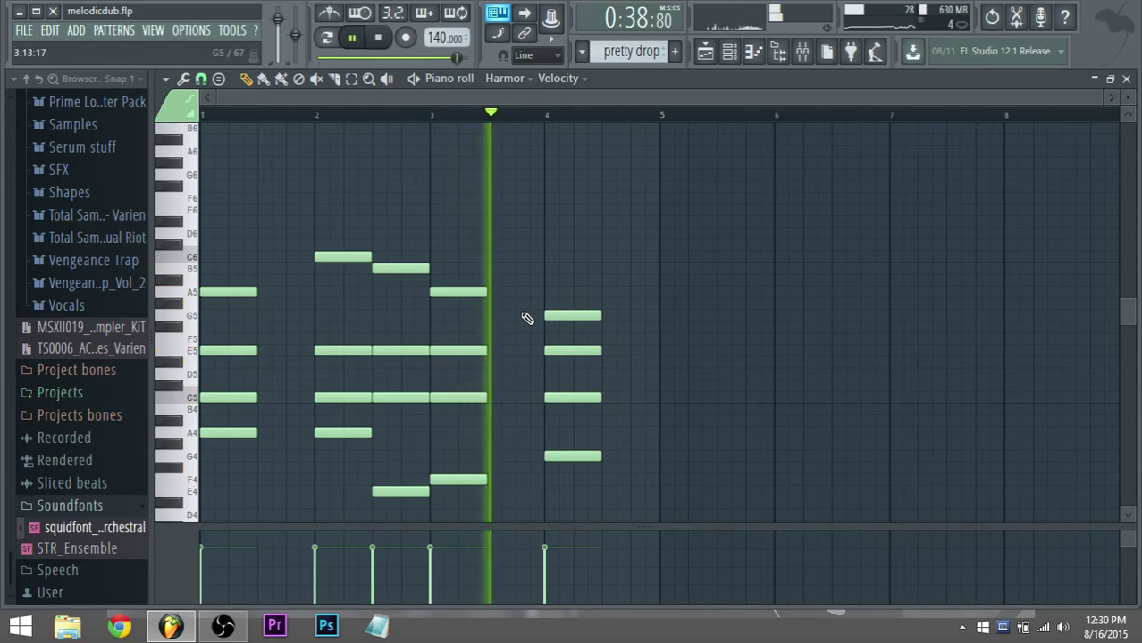
click(704, 51)
key(space)
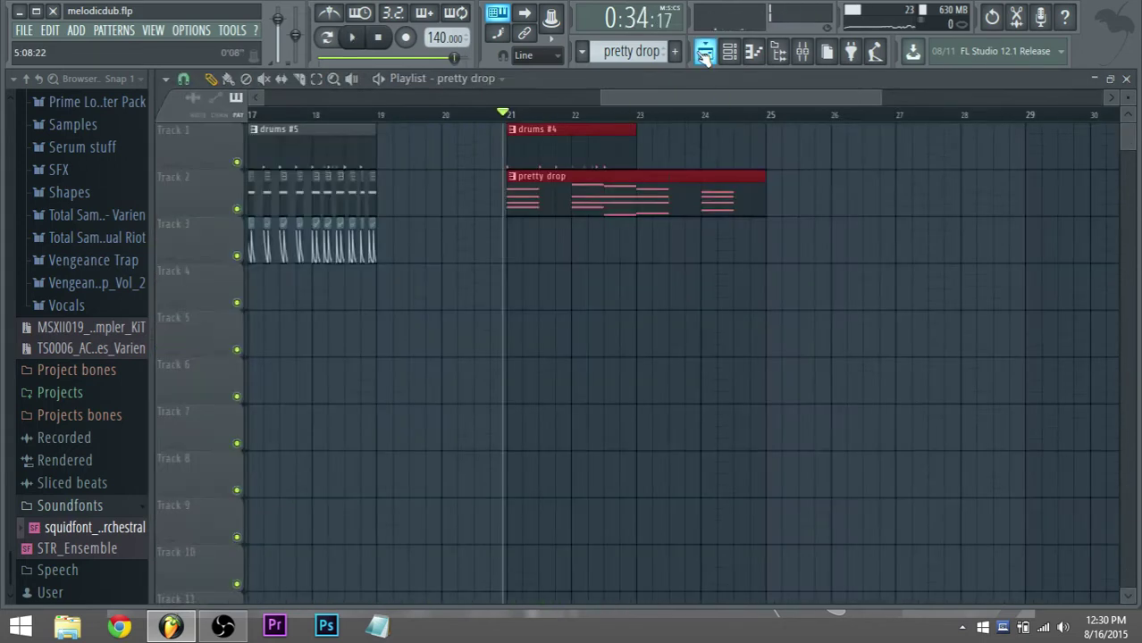
Add a second drums #4 clip at bar 23 on Track 1 and play the section from bar 21.
click(573, 148)
click(656, 148)
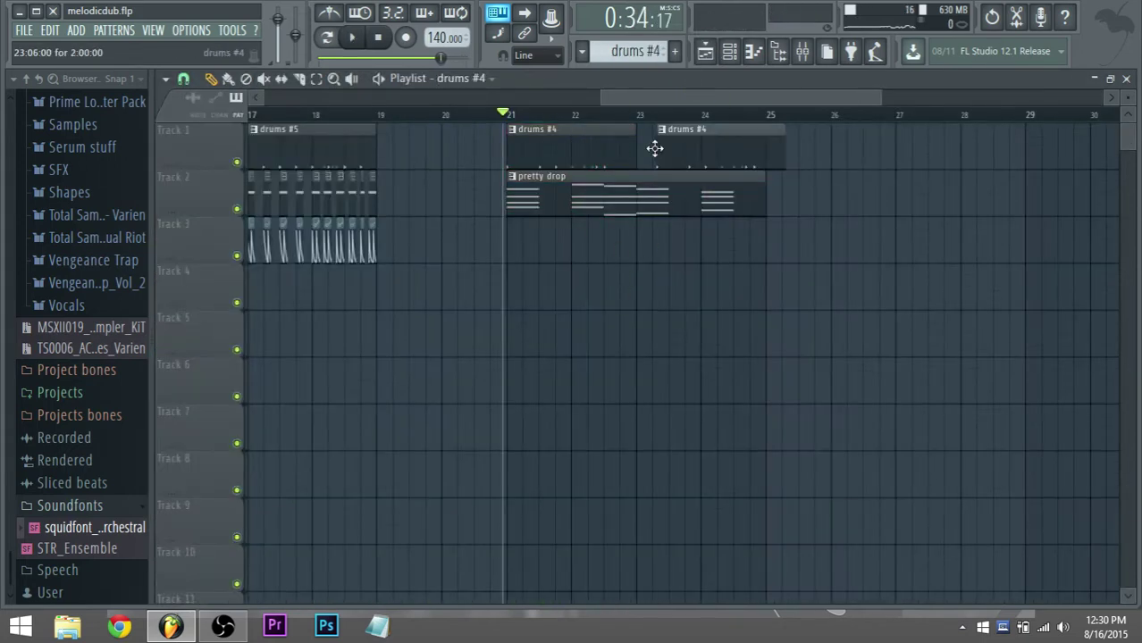
scroll(621, 189, down, 2)
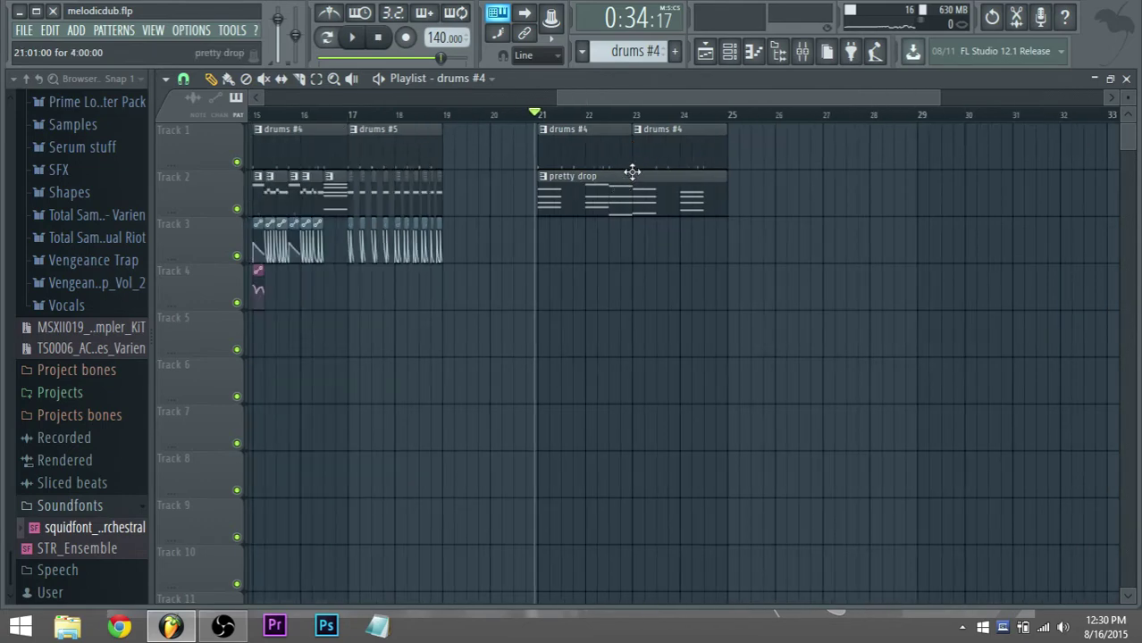
scroll(632, 171, down, 2)
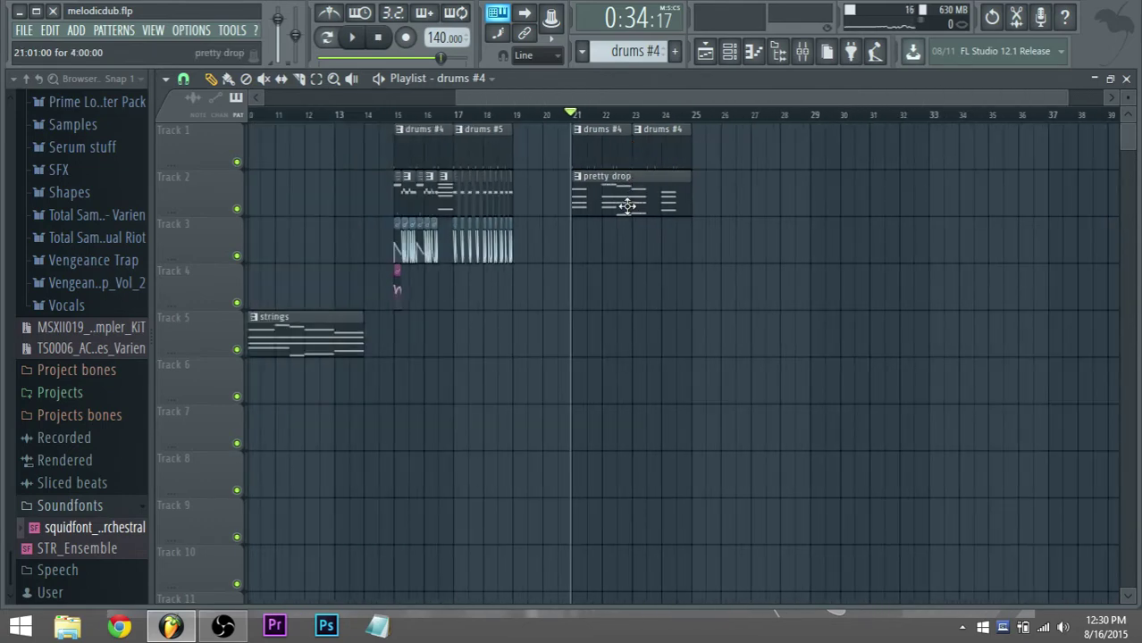
key(space)
scroll(638, 200, up, 1)
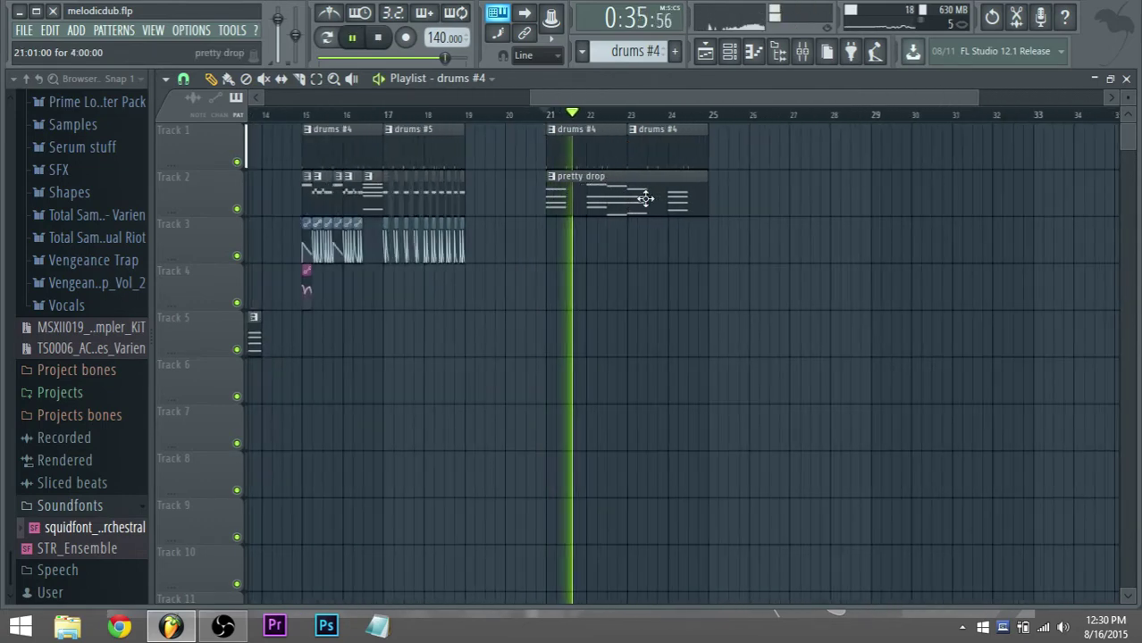
key(space)
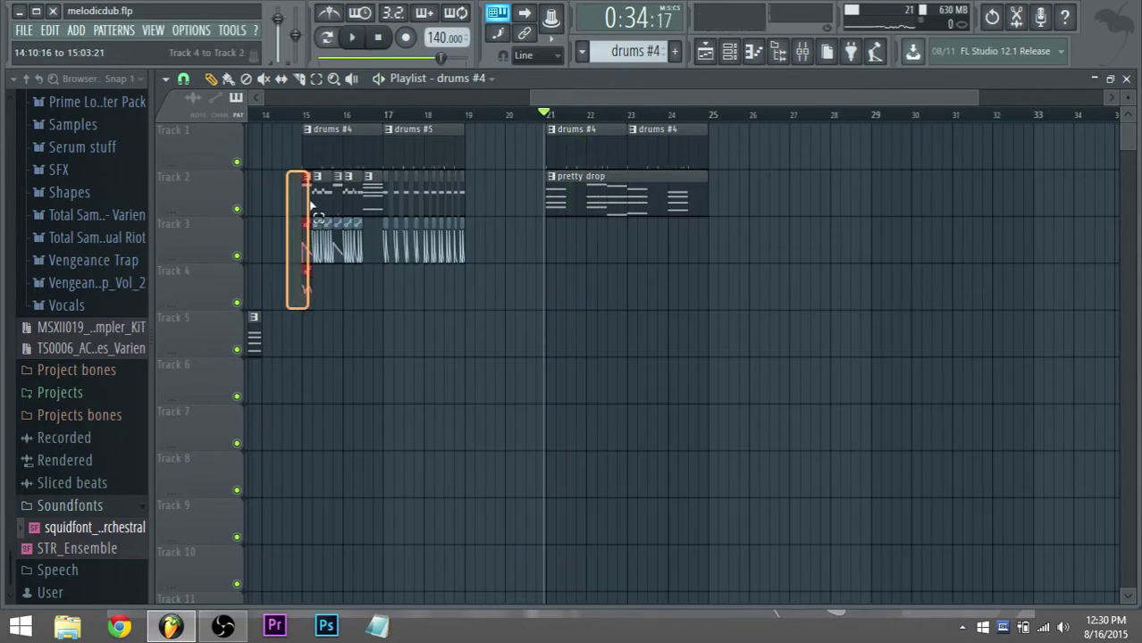
Move the dropbass clip and its two automation clips from bar 15 to mid-bar 21 on Tracks 3 to 5, and extend them to bar 22.
drag(311, 204, 307, 205)
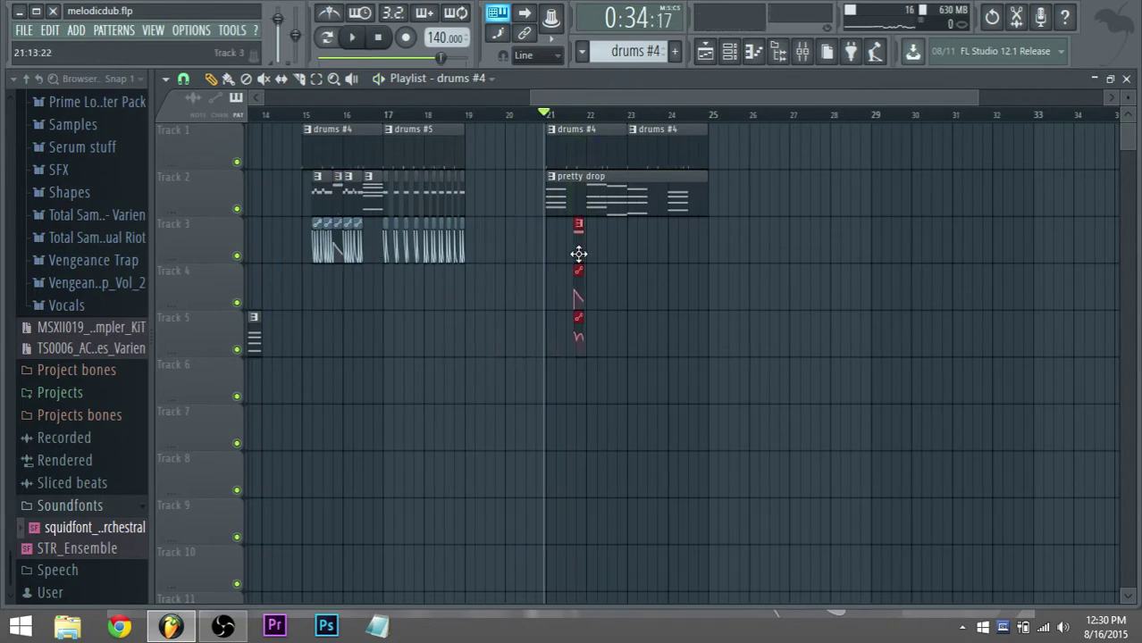
key(space)
scroll(580, 256, up, 1)
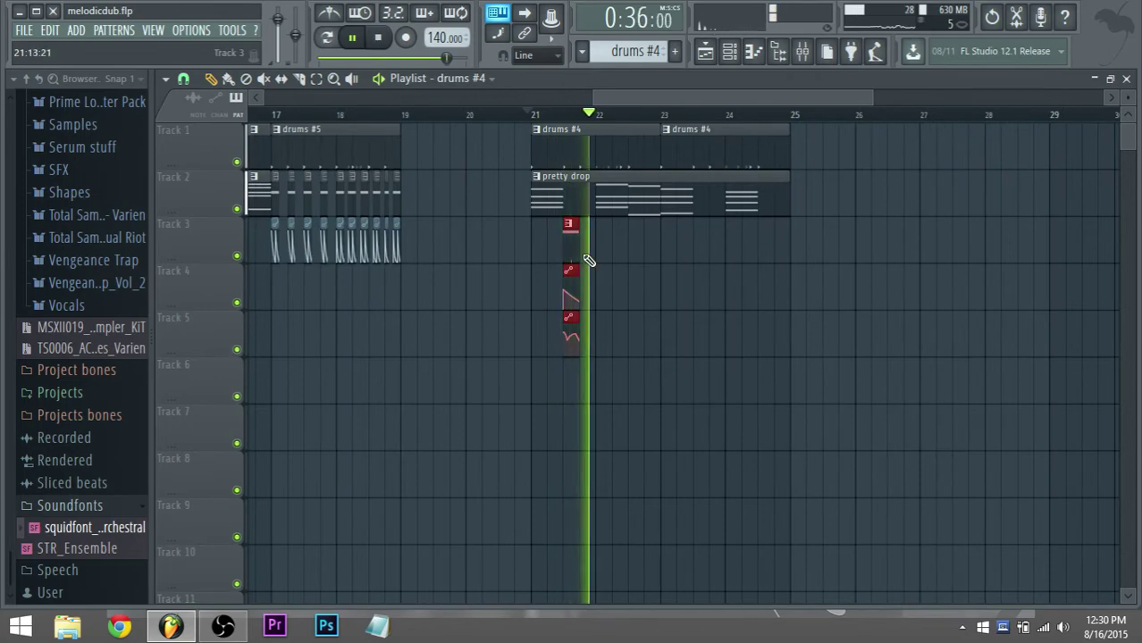
key(space)
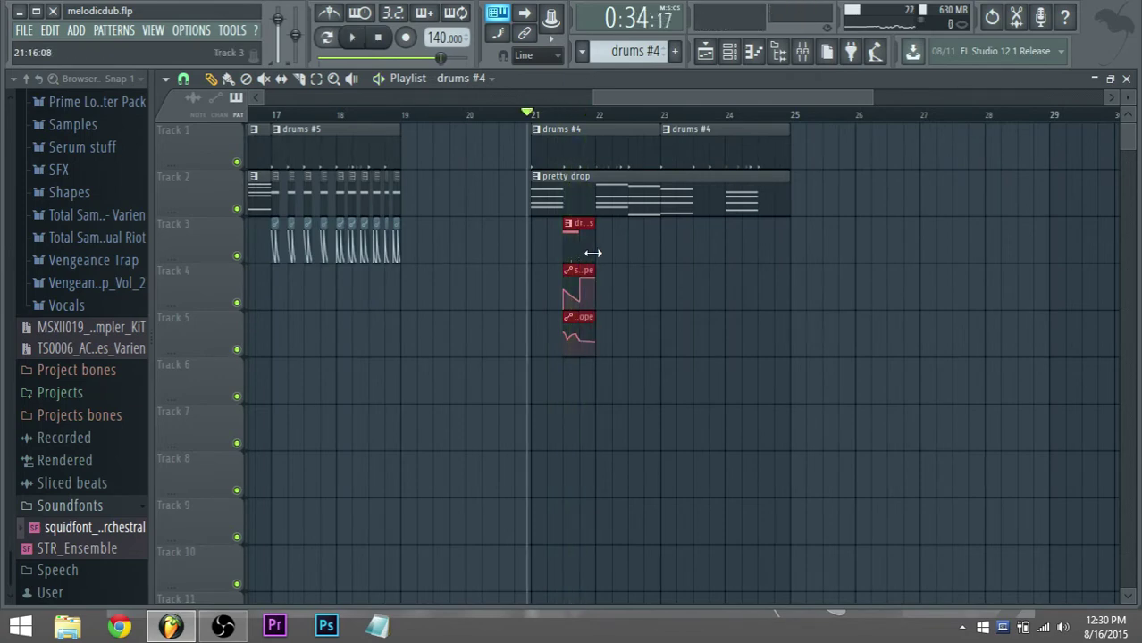
Lengthen the A3 note of the dropbass pattern to half a bar and play it back in the playlist.
double_click(578, 252)
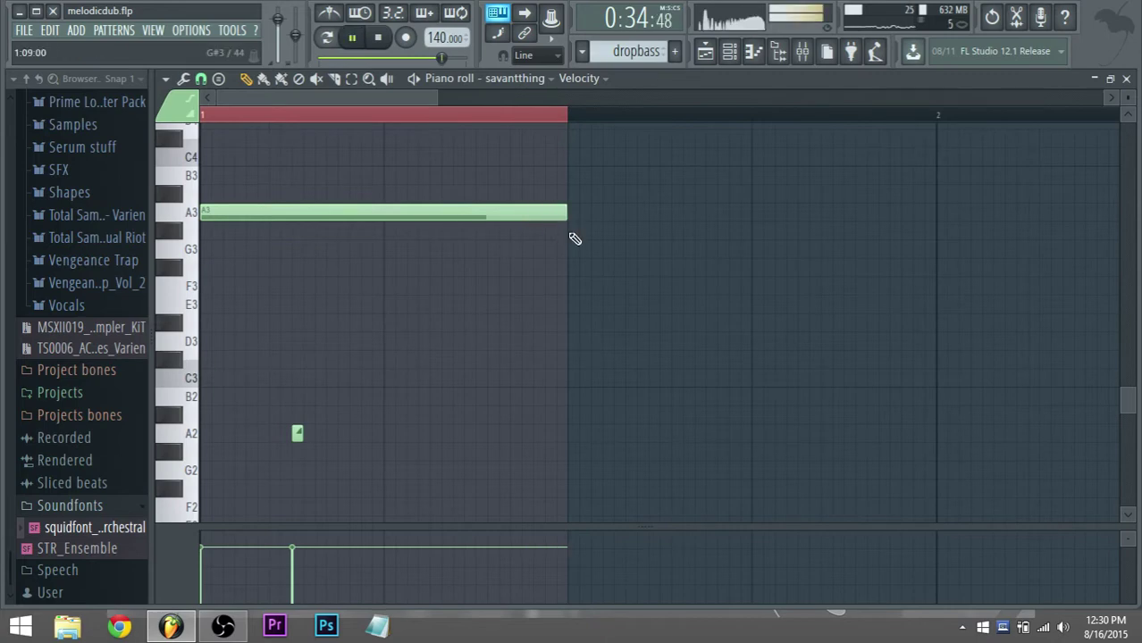
key(F5)
click(523, 115)
key(space)
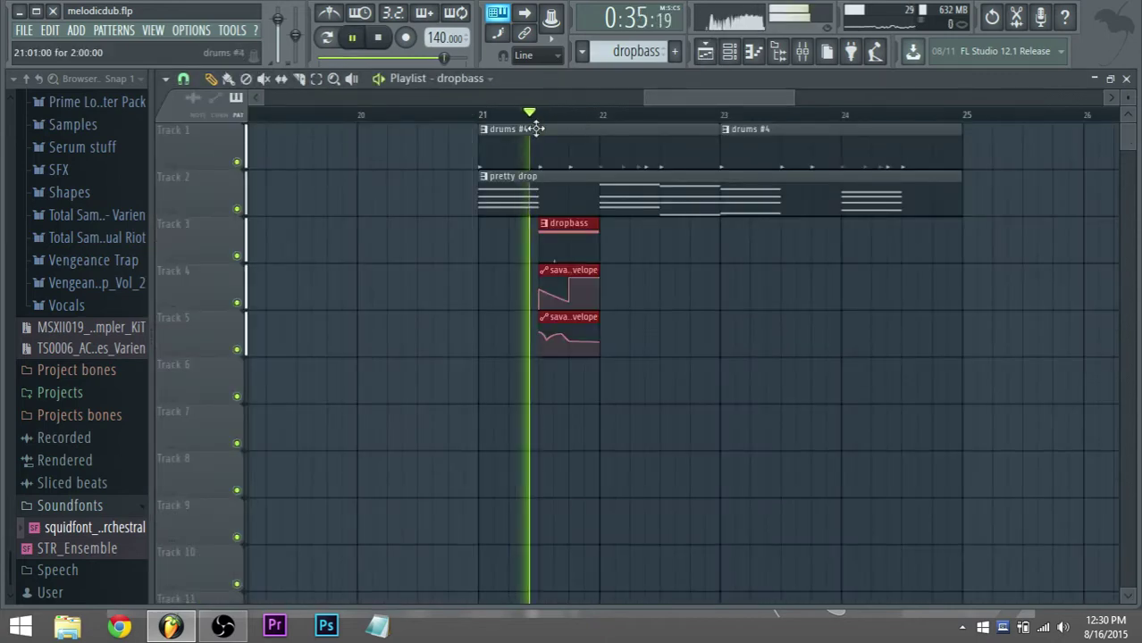
key(space)
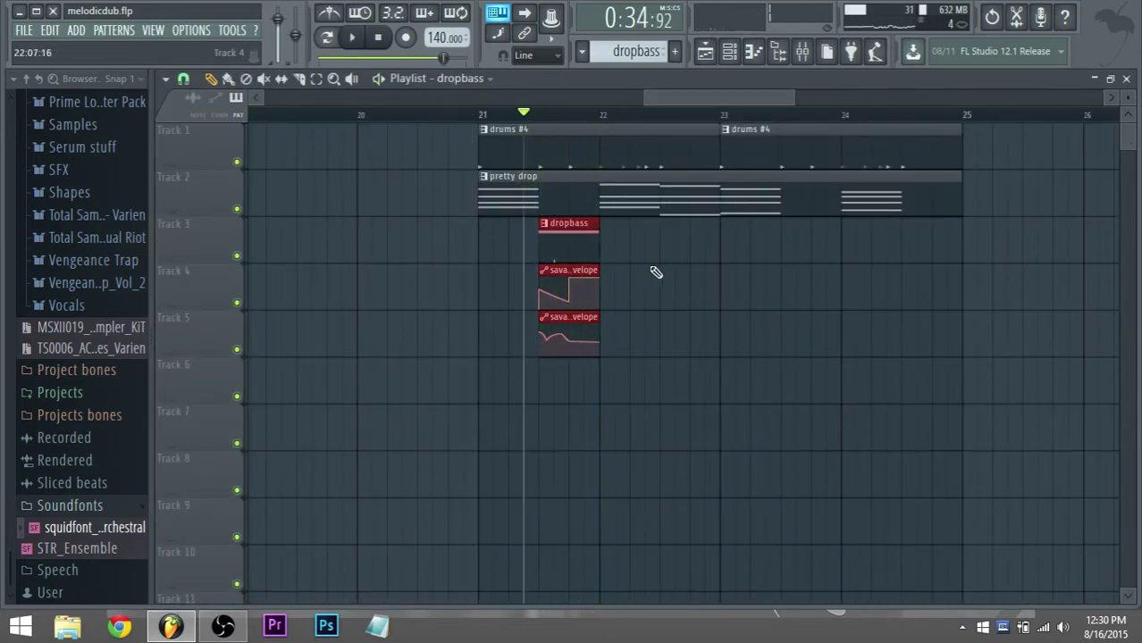
Play the section and check the curve between points 3 and 4 of the Track 5 automation clip.
key(space)
click(572, 338)
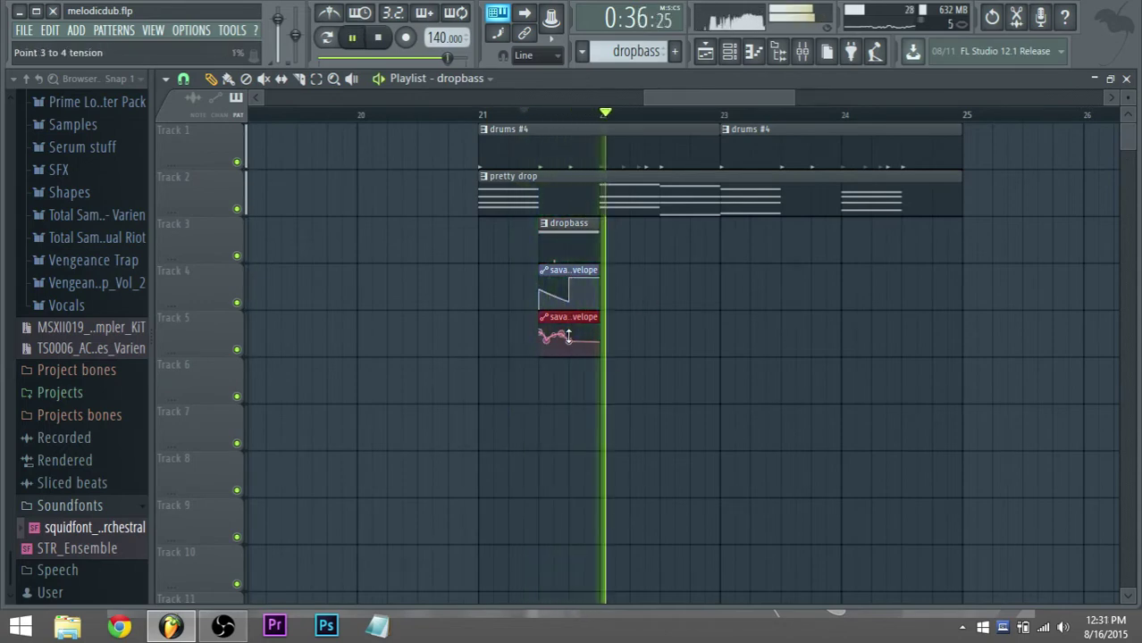
key(space)
key(space)
key(space)
Reshape the Phaser offset automation on Track 4 with a gradual rise to about 71% at 21:15:00, and play it back.
click(570, 286)
key(space)
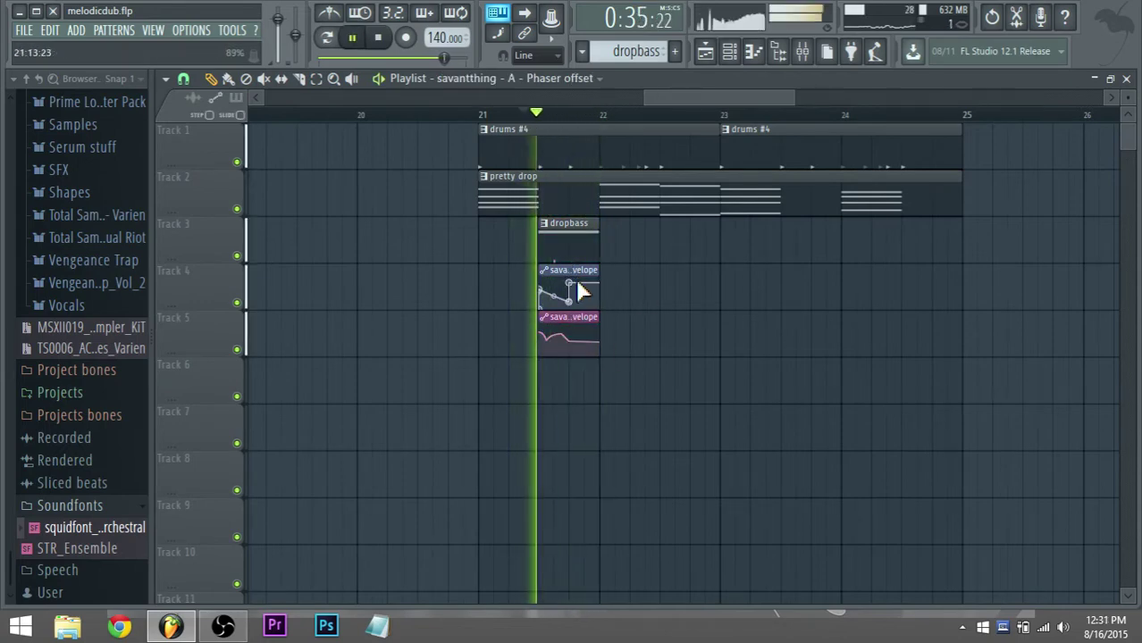
key(space)
key(space)
drag(574, 284, 583, 286)
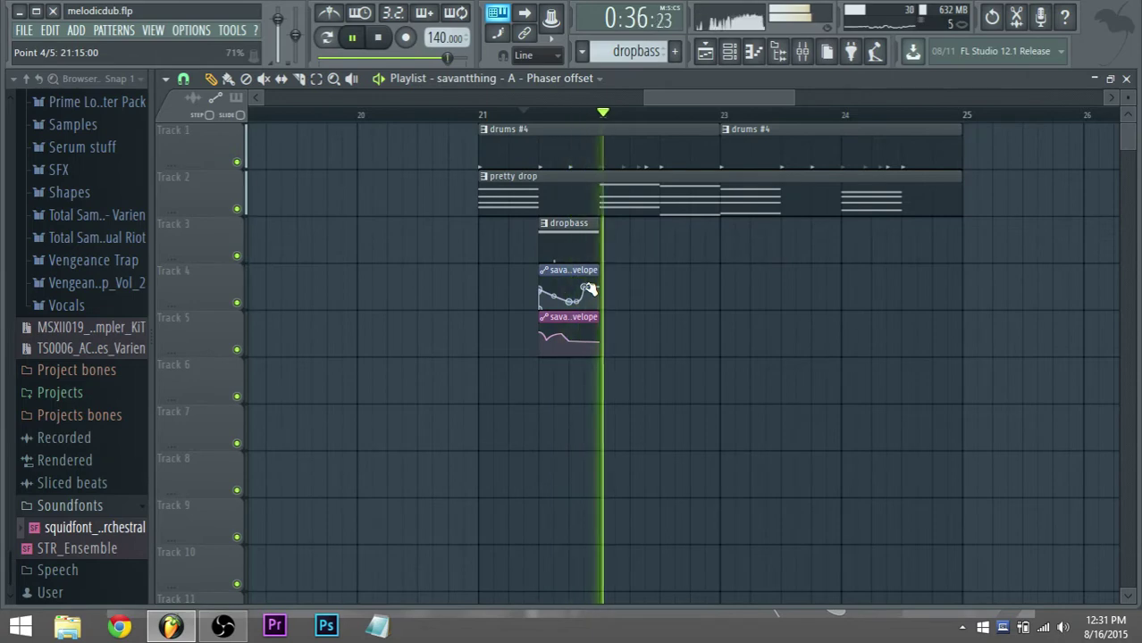
key(space)
key(space)
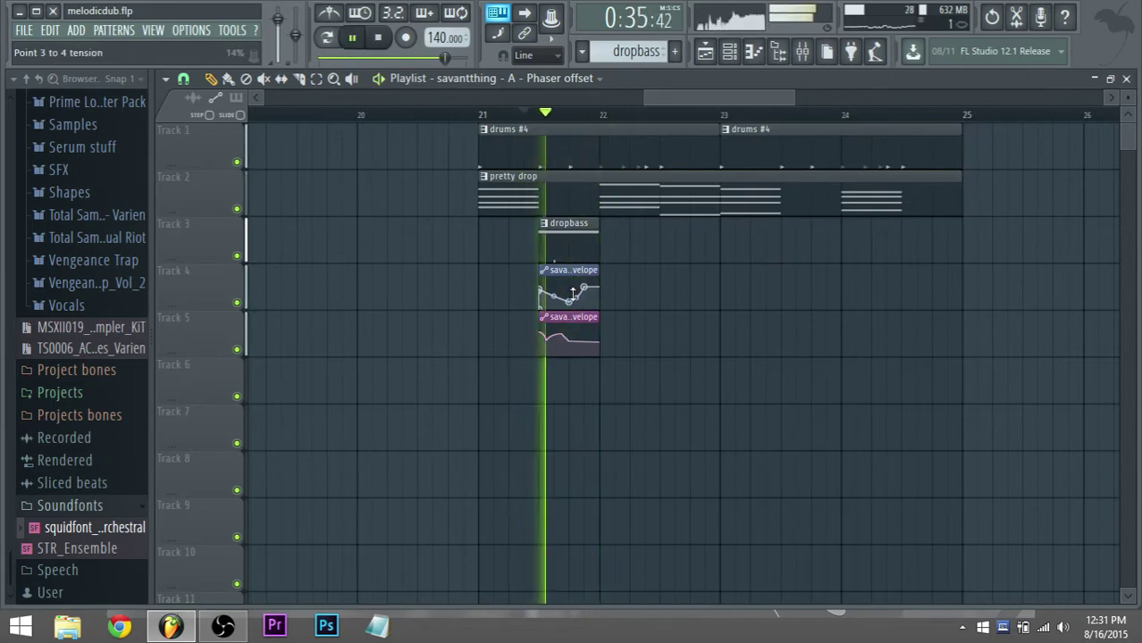
scroll(706, 206, down, 2)
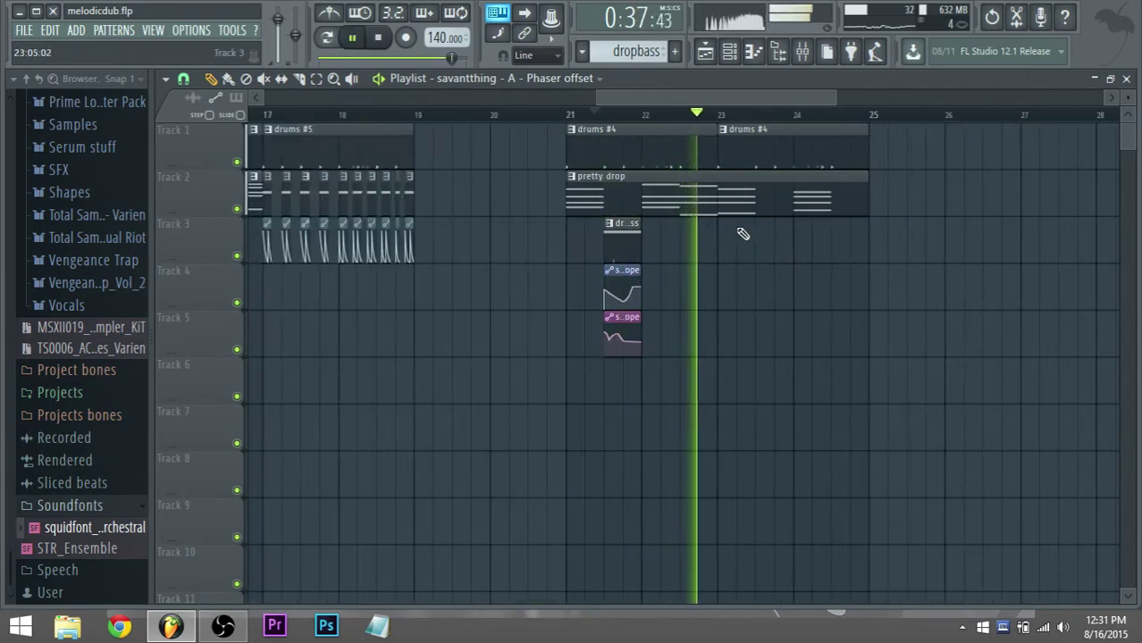
key(space)
Copy the half-bar bass clip and its automation clips from bar 15 to the middle of bars 23 and 24 on Tracks 3 and 4.
scroll(287, 294, down, 2)
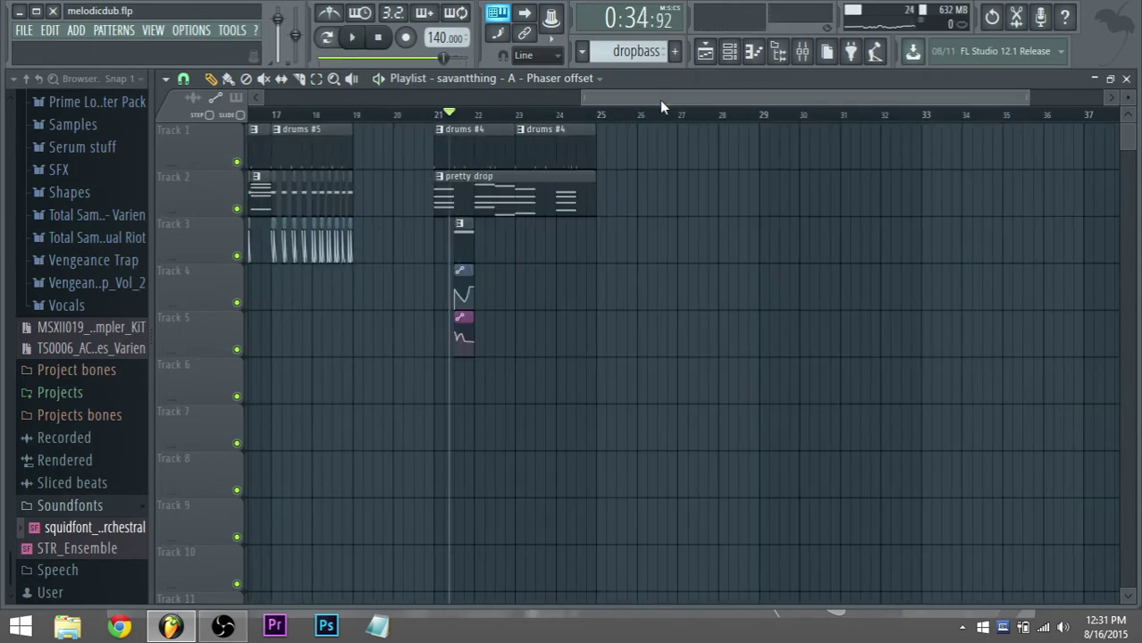
drag(663, 100, 616, 100)
drag(273, 268, 626, 259)
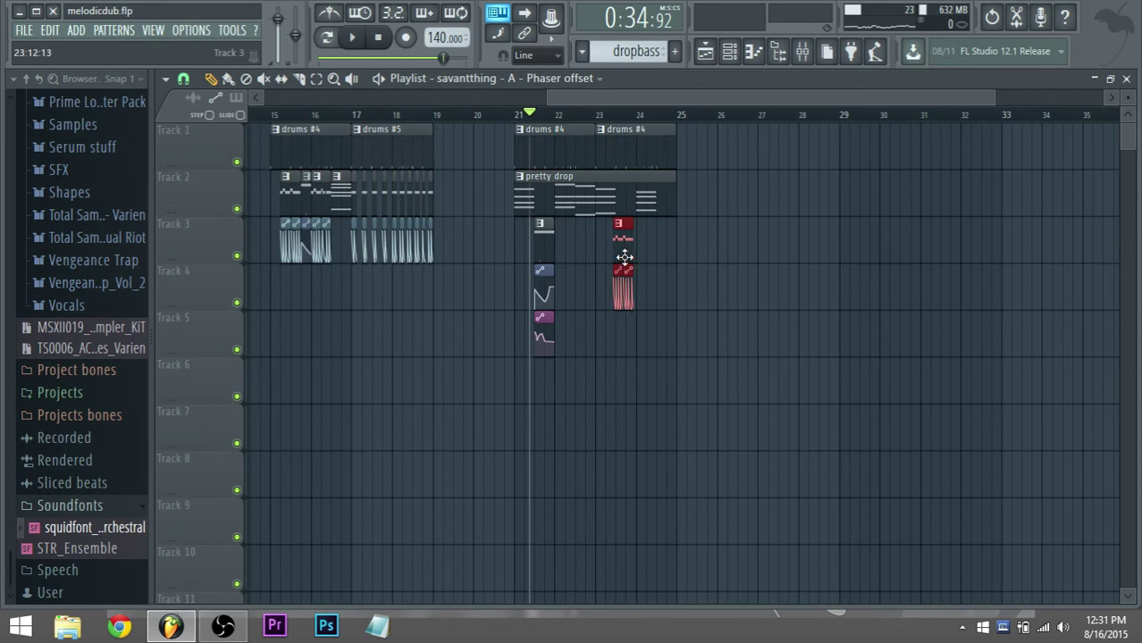
key(space)
scroll(624, 257, up, 2)
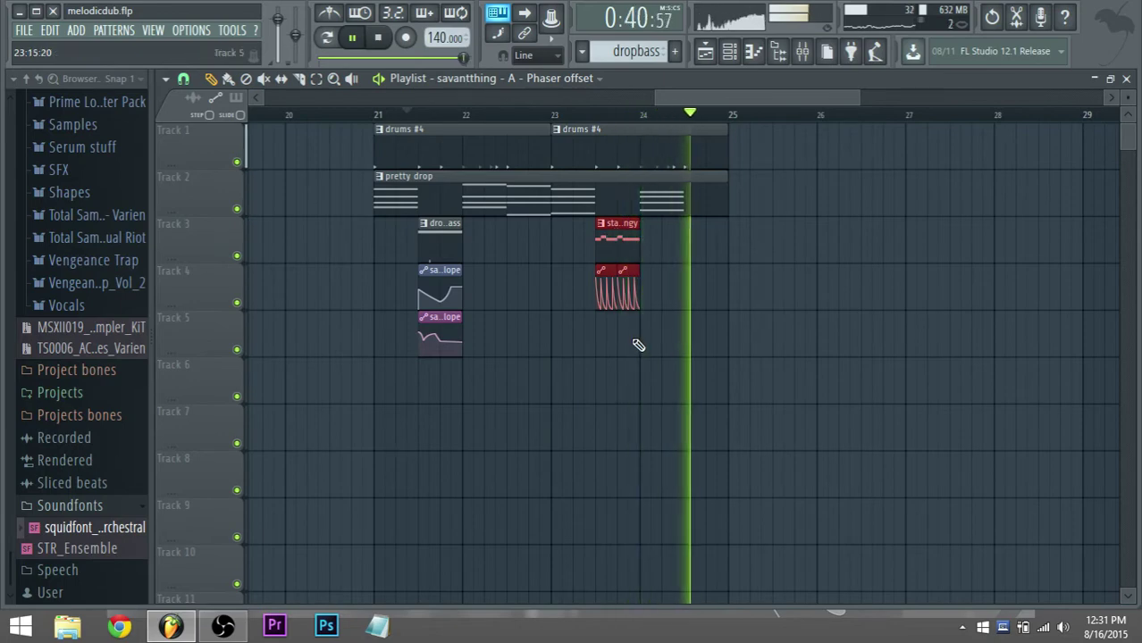
key(space)
mouse_move(611, 240)
mouse_down()
mouse_move(350, 239)
mouse_move(708, 255)
mouse_up()
Open the lead pattern and raise the notes in the second half of bar 2 to C6.
scroll(699, 255, down, 5)
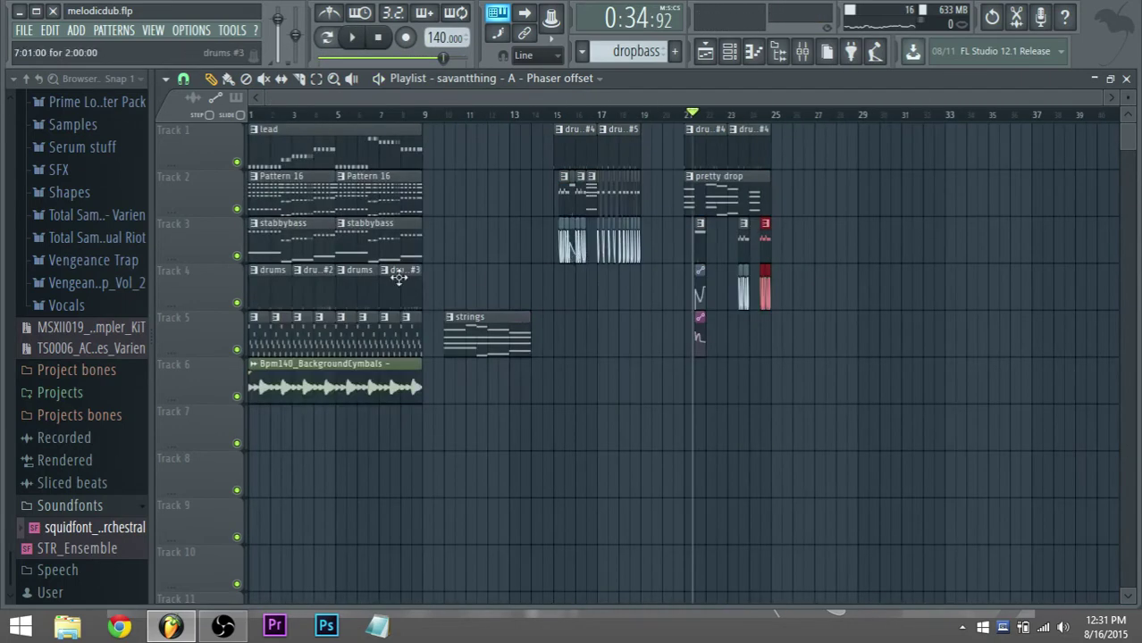
double_click(339, 154)
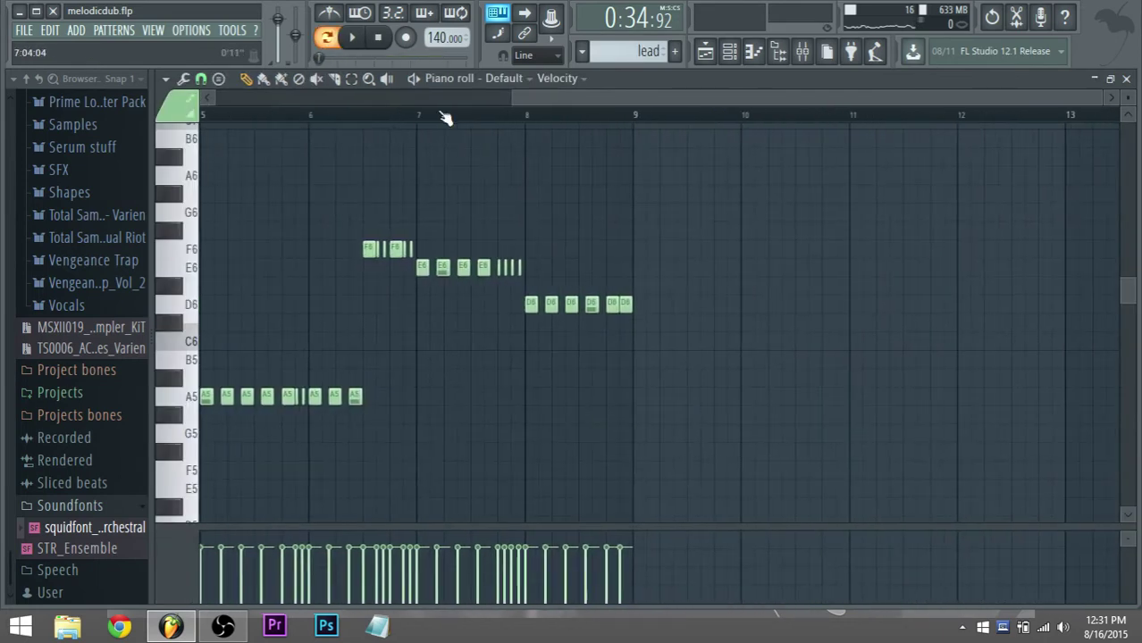
drag(527, 100, 251, 390)
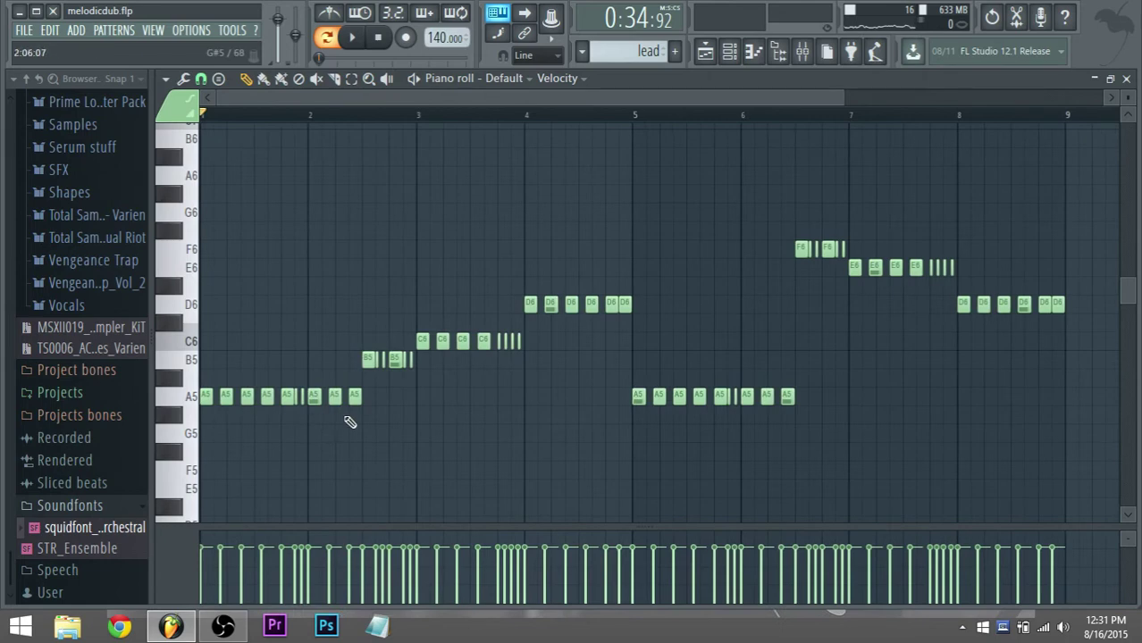
drag(421, 386, 377, 353)
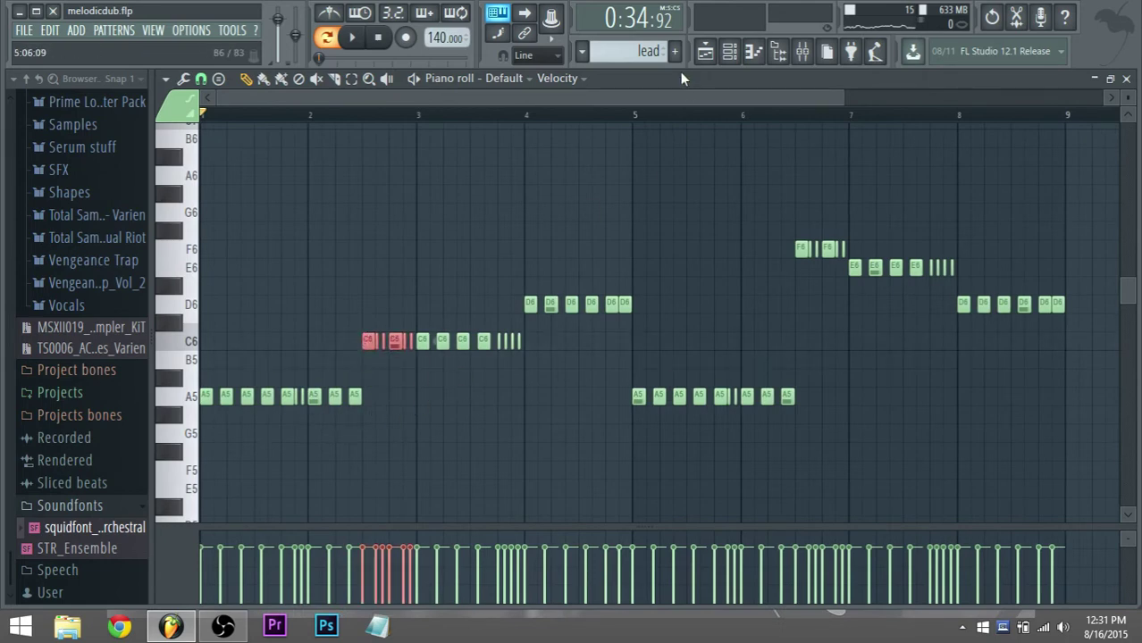
Lower the bar 3 lead notes to B5 and briefly play the melody.
drag(534, 362, 419, 345)
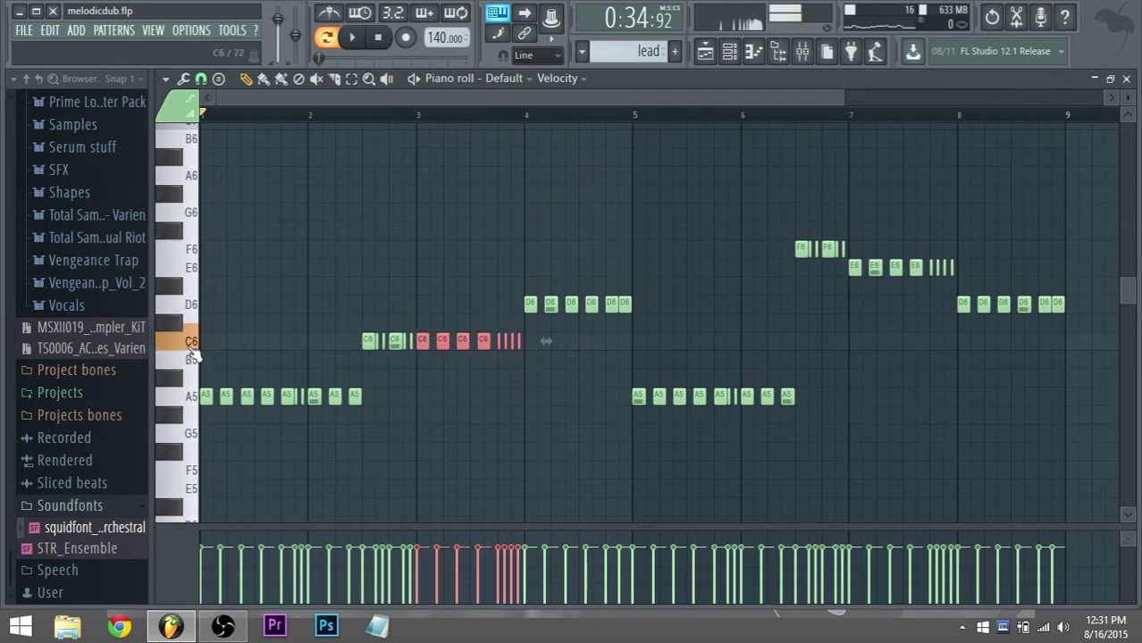
drag(536, 362, 420, 341)
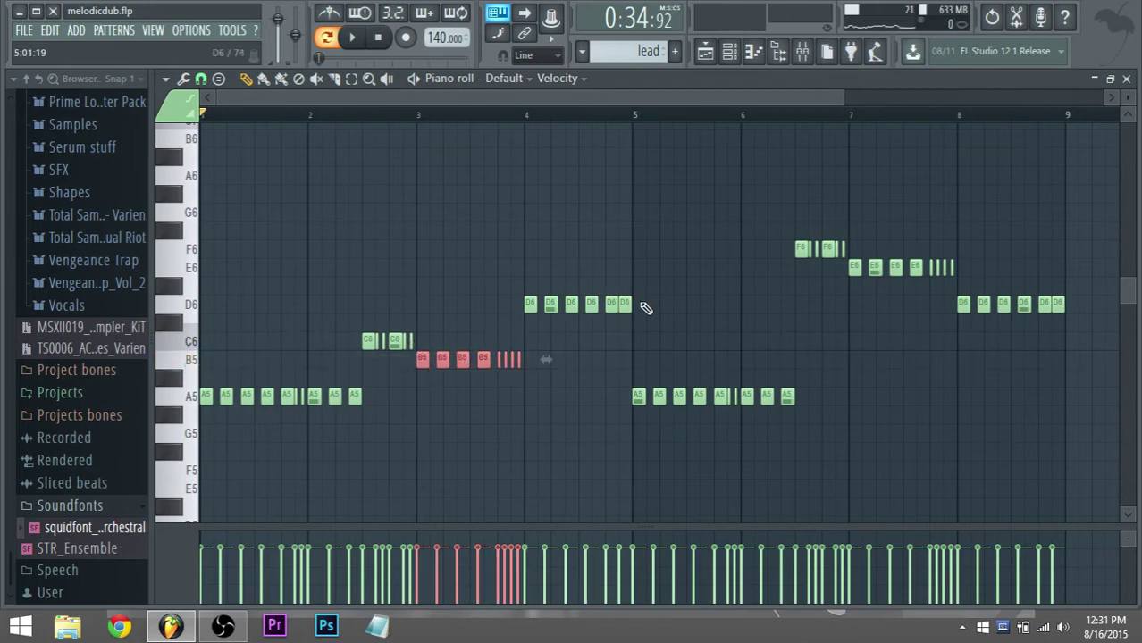
drag(661, 310, 536, 300)
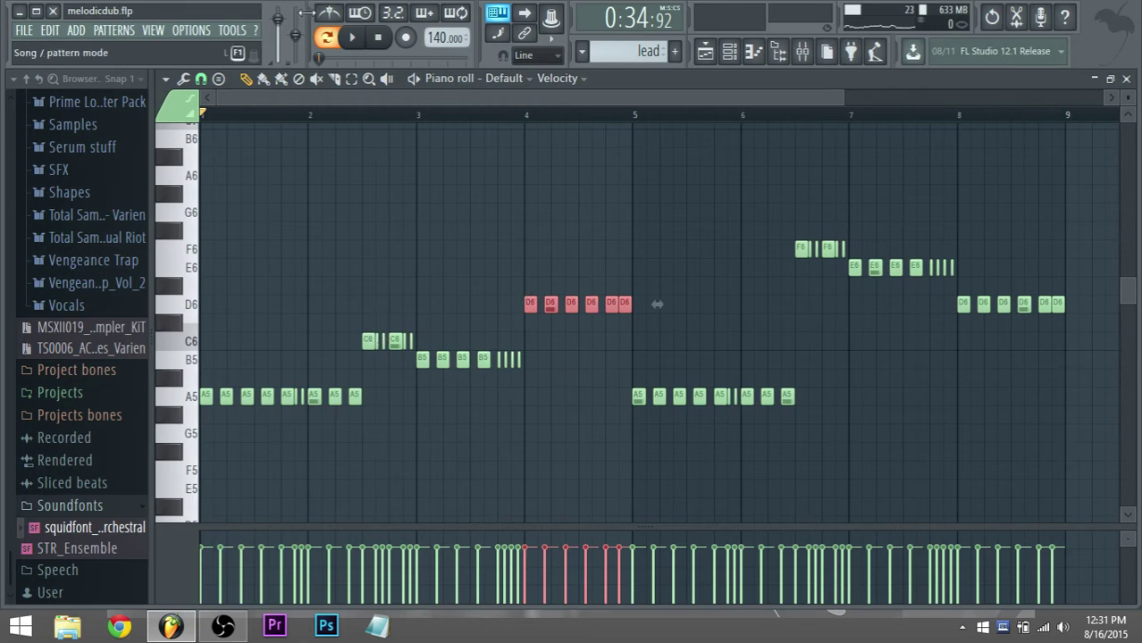
key(space)
key(space)
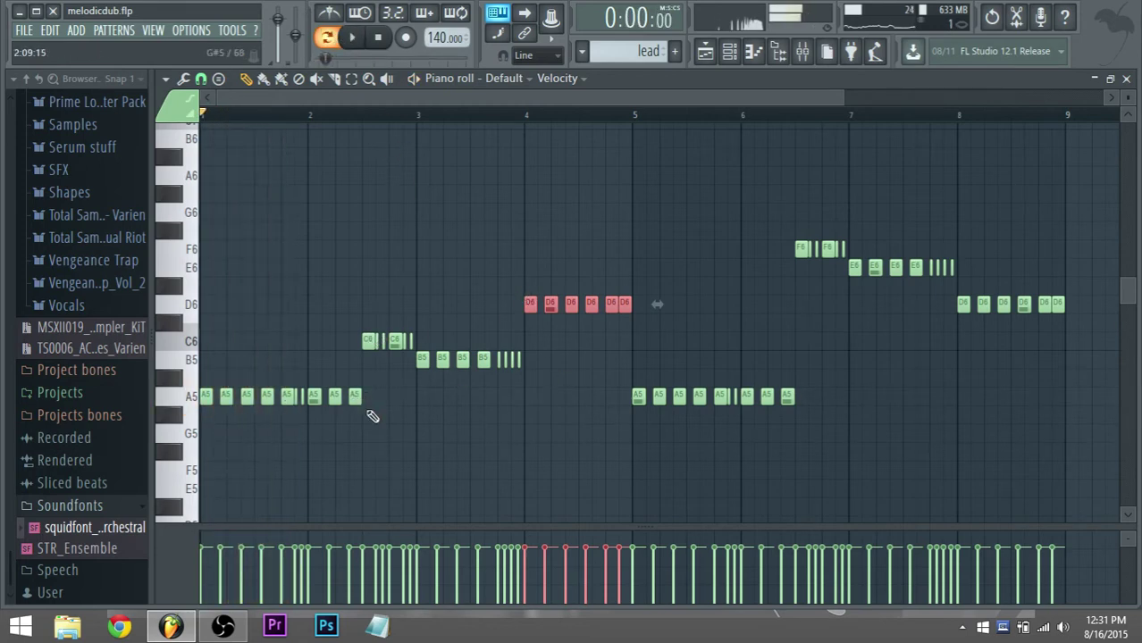
Raise the lead notes in the first half of bar 2 to C6 and lower the bar 4 notes to A5.
drag(365, 389, 304, 420)
drag(378, 420, 310, 355)
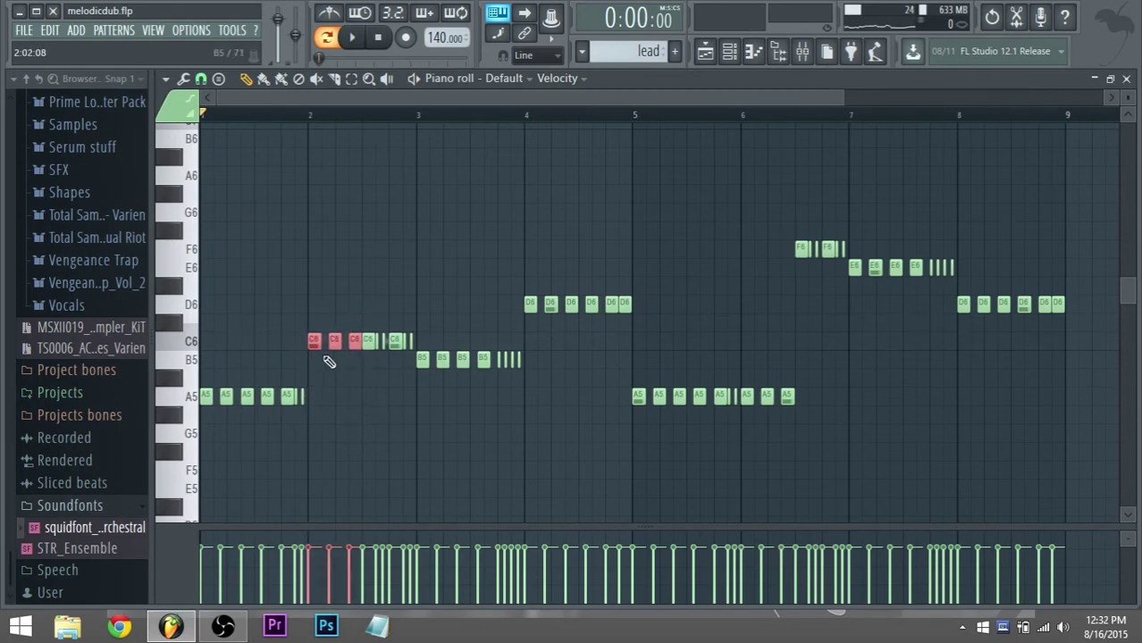
drag(652, 327, 532, 401)
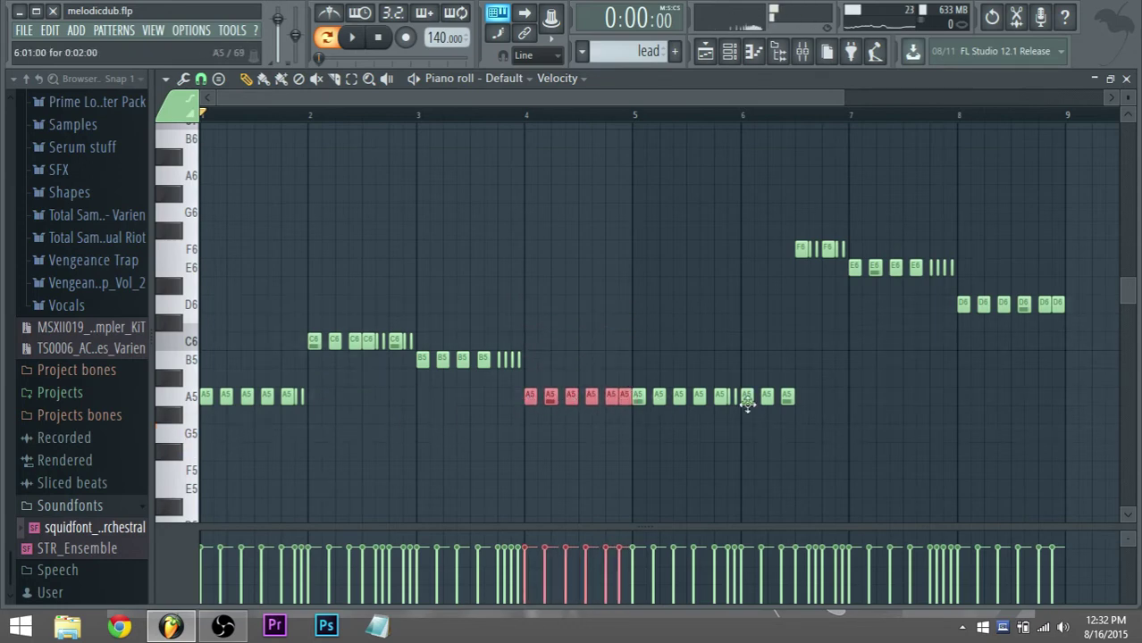
Lower the lead notes from bar 5 to the middle of bar 6 to G5.
drag(849, 423, 639, 433)
scroll(697, 451, down, 2)
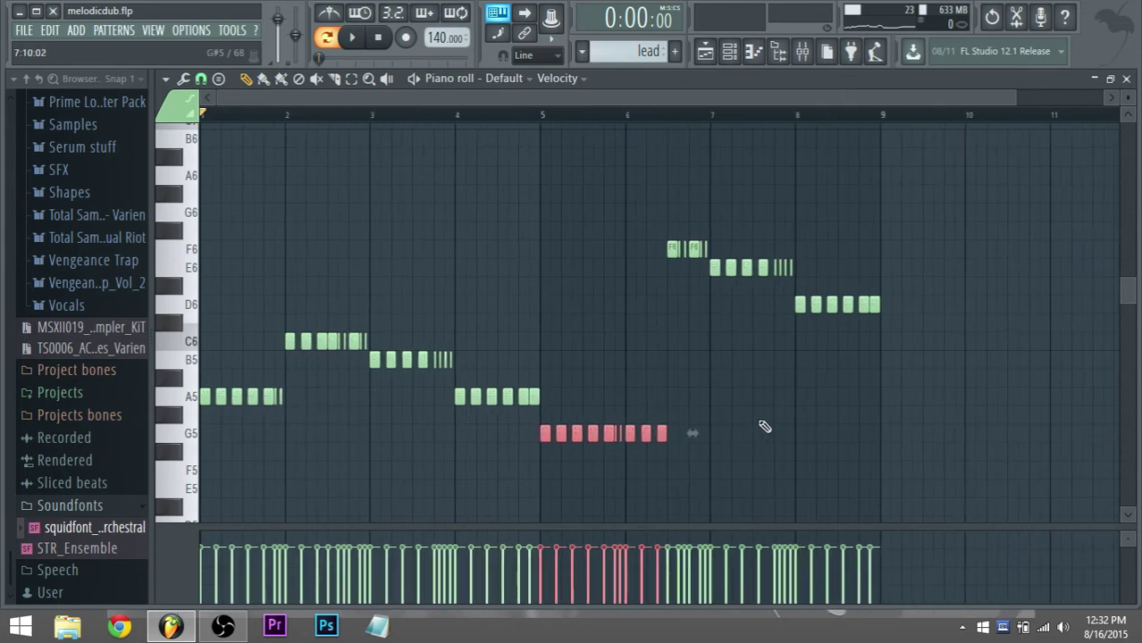
scroll(768, 402, up, 3)
scroll(709, 409, up, 1)
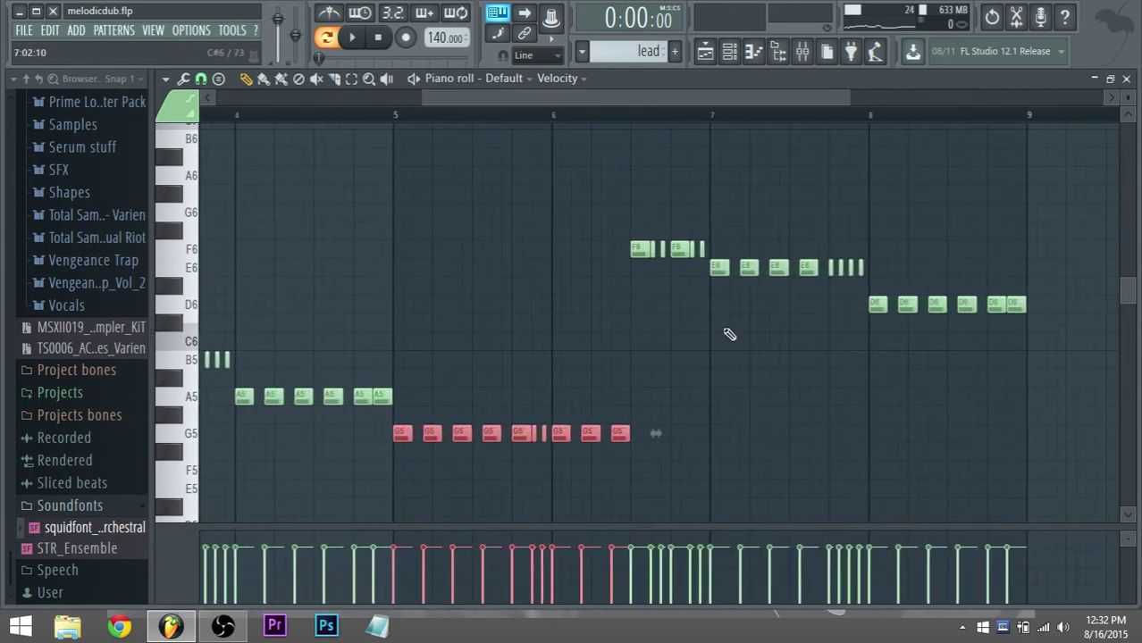
scroll(726, 334, down, 3)
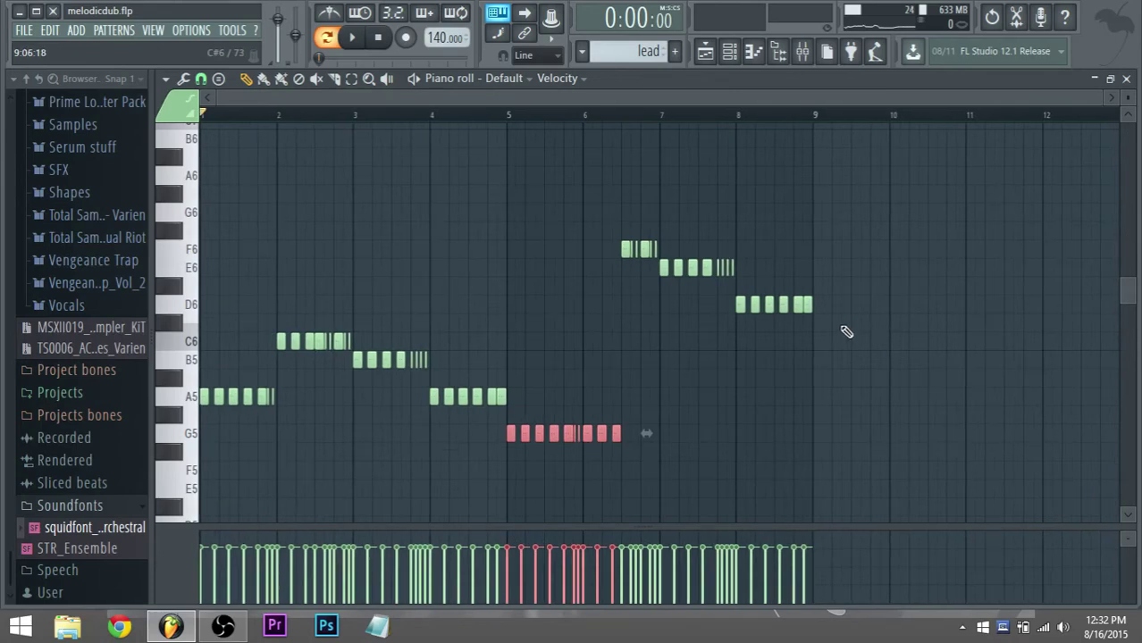
Play the lead from bar 5 and raise the first three notes of bar 6 to A5.
click(613, 115)
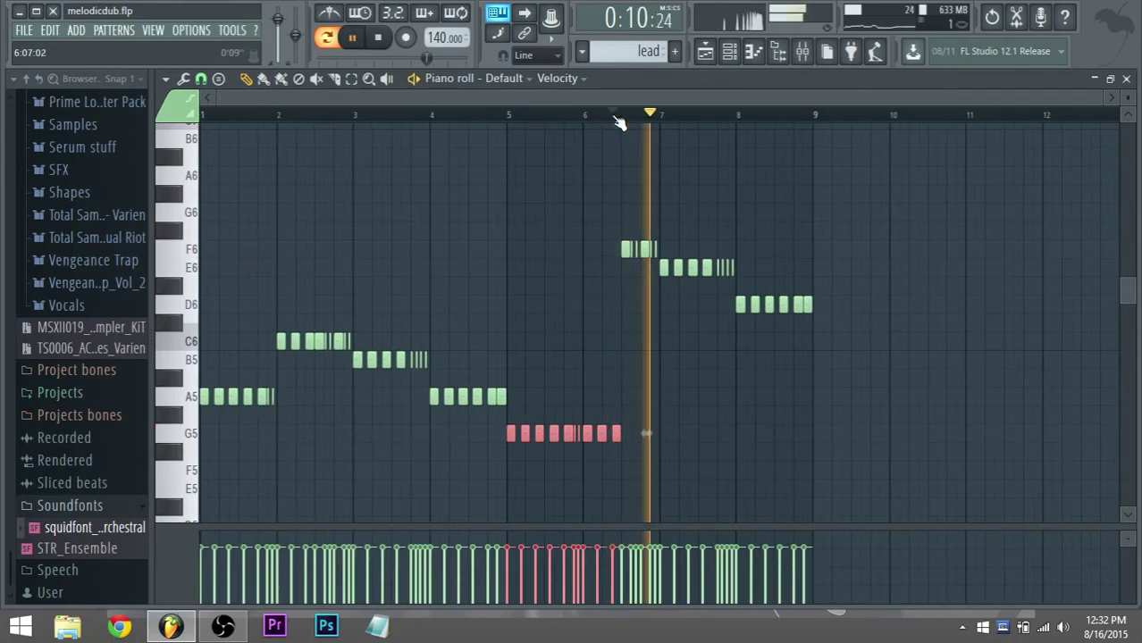
ctrl+click(551, 224)
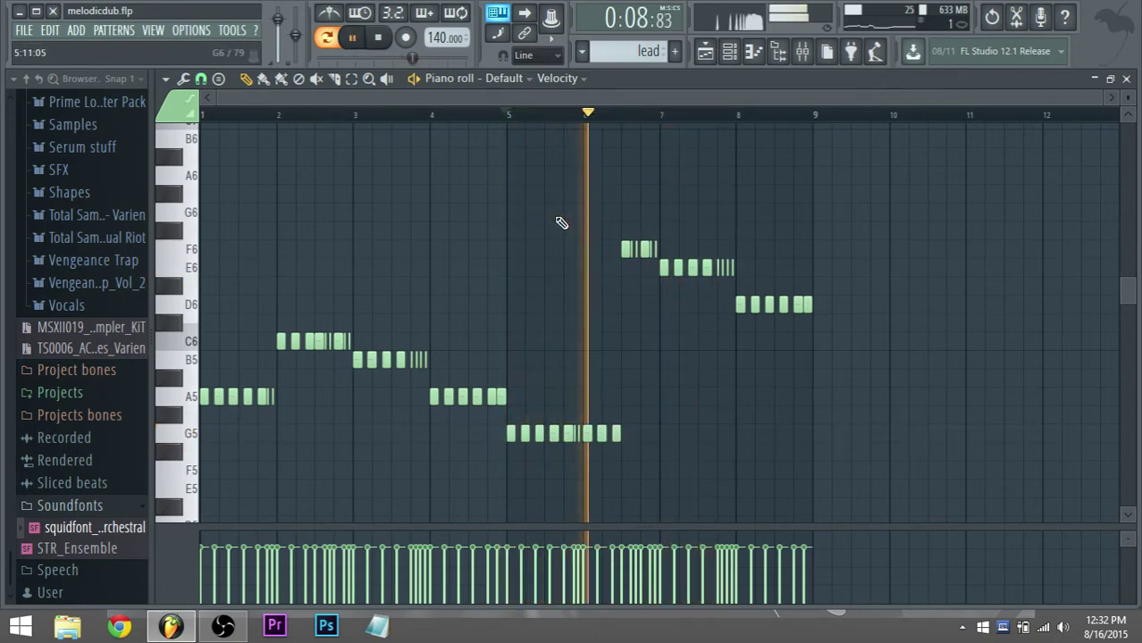
key(space)
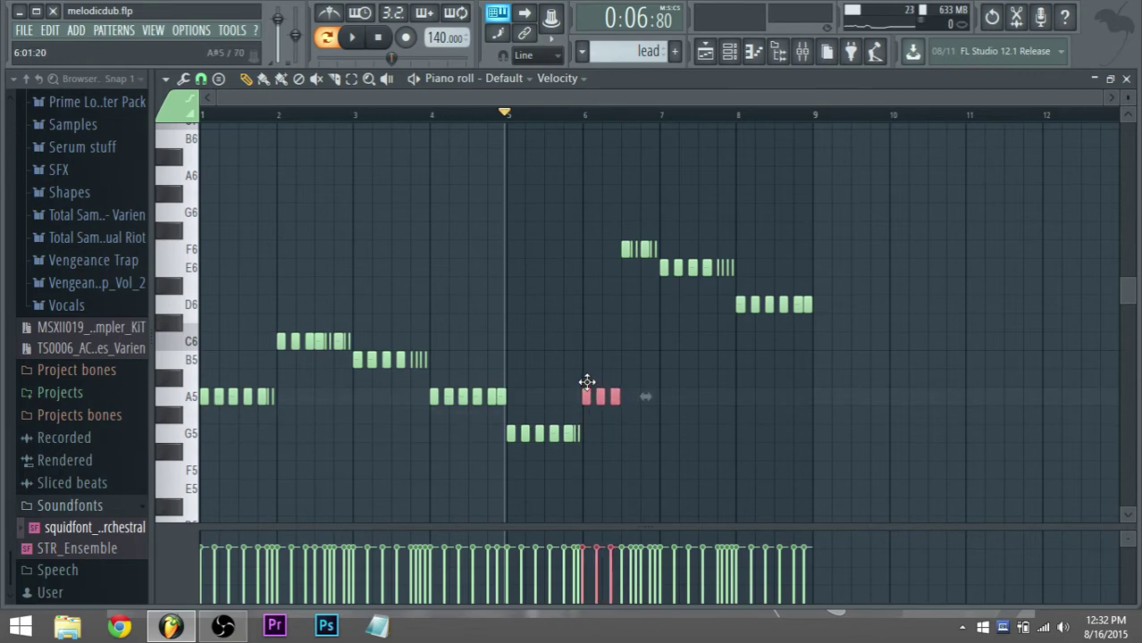
Play the lead from bar 5 and lower the notes in the second half of bar 6 to A5.
scroll(586, 382, up, 4)
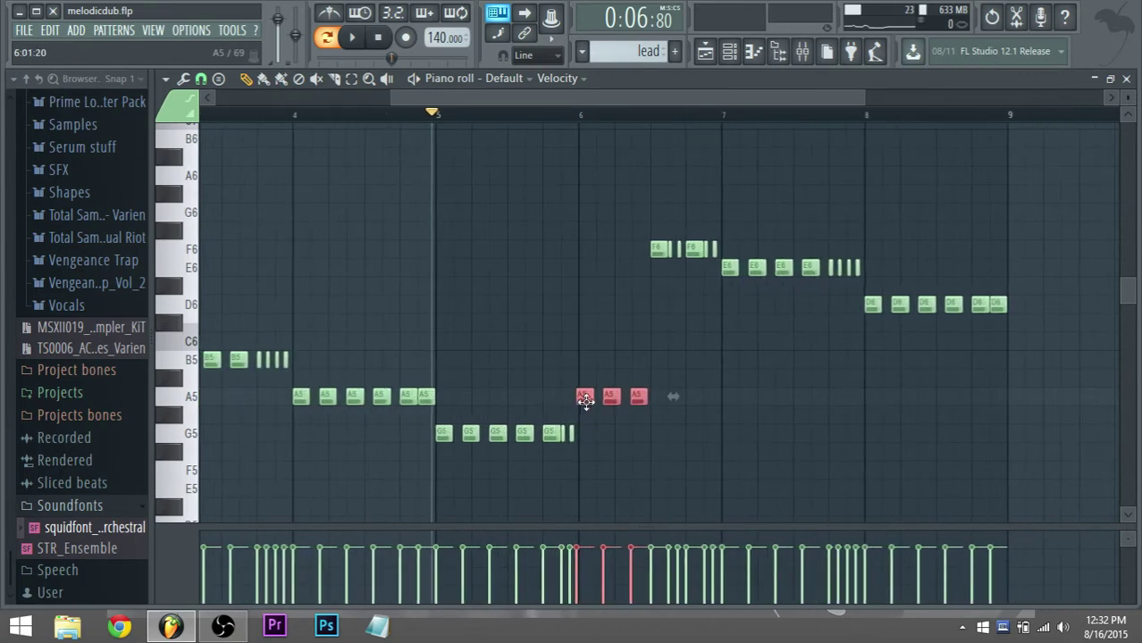
key(space)
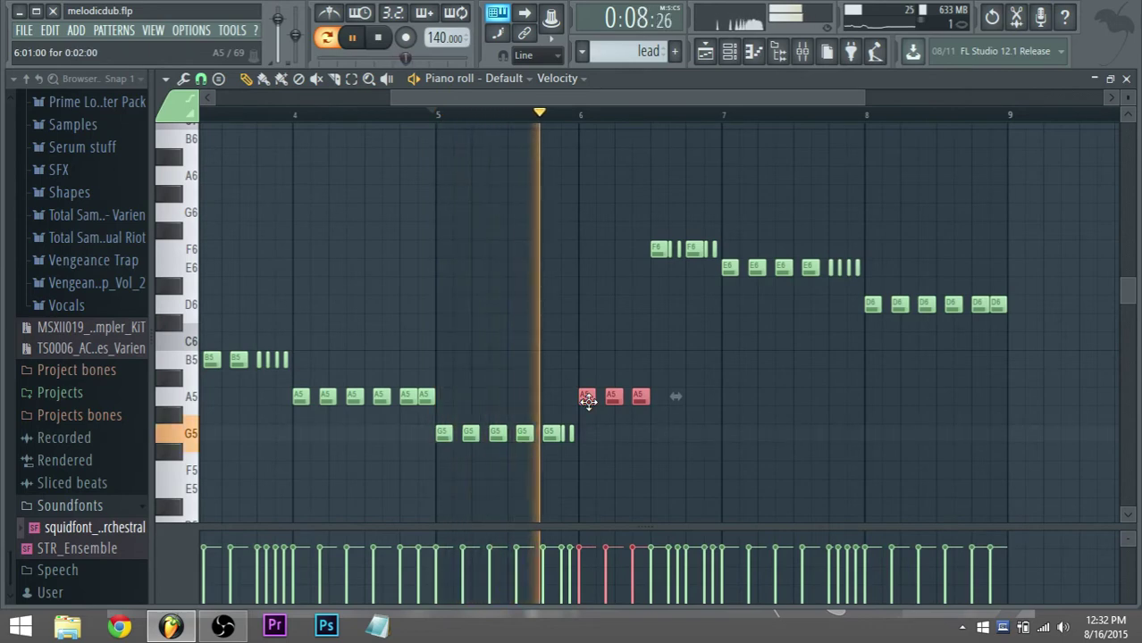
key(space)
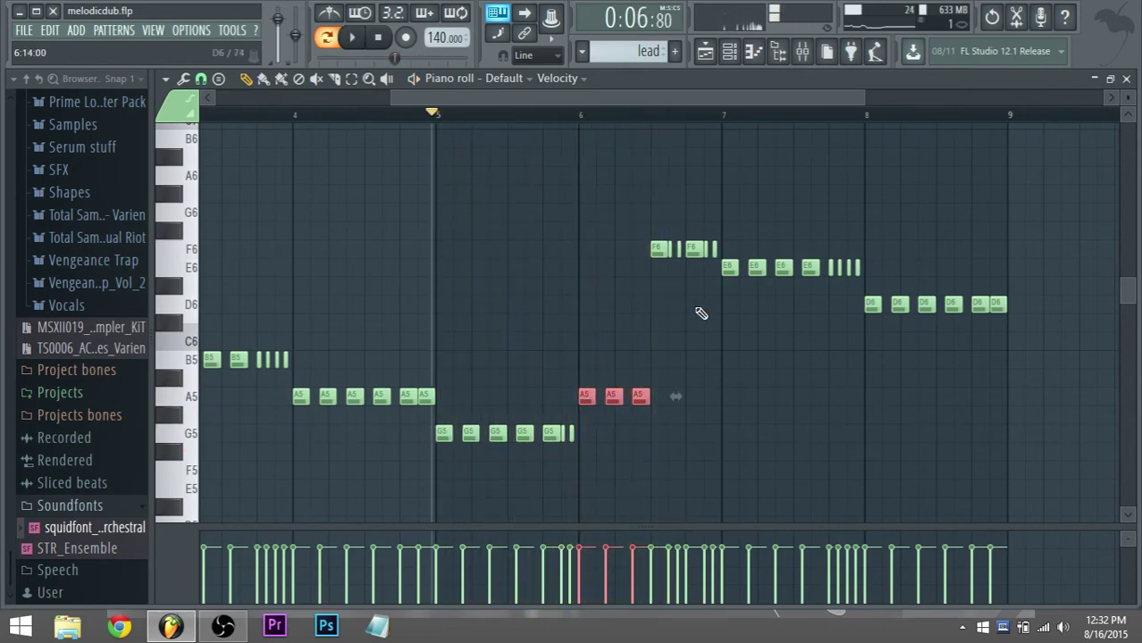
click(710, 282)
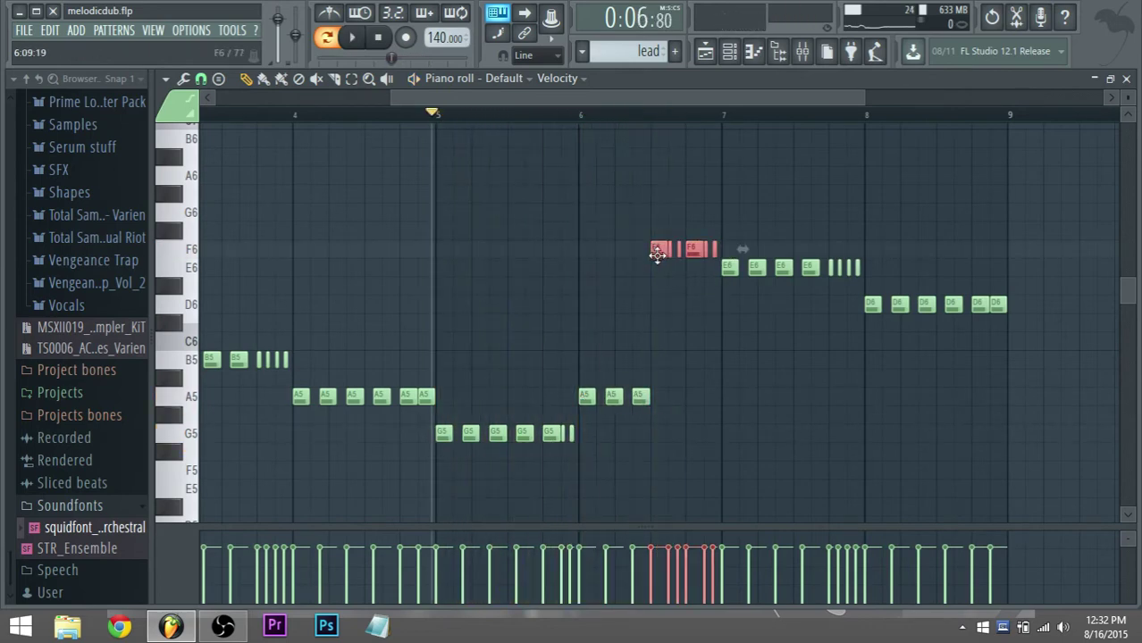
drag(657, 255, 659, 401)
scroll(662, 415, up, 3)
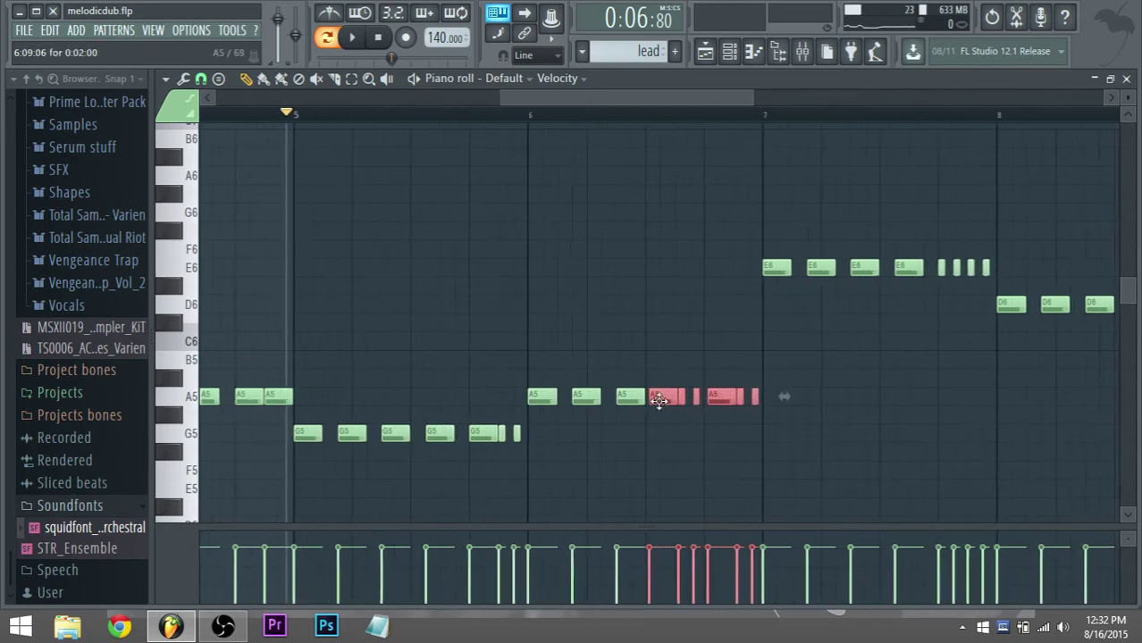
Raise the first three lead notes of bar 7 to F6 and play the melody from bar 7.
scroll(801, 295, down, 3)
drag(793, 261, 742, 246)
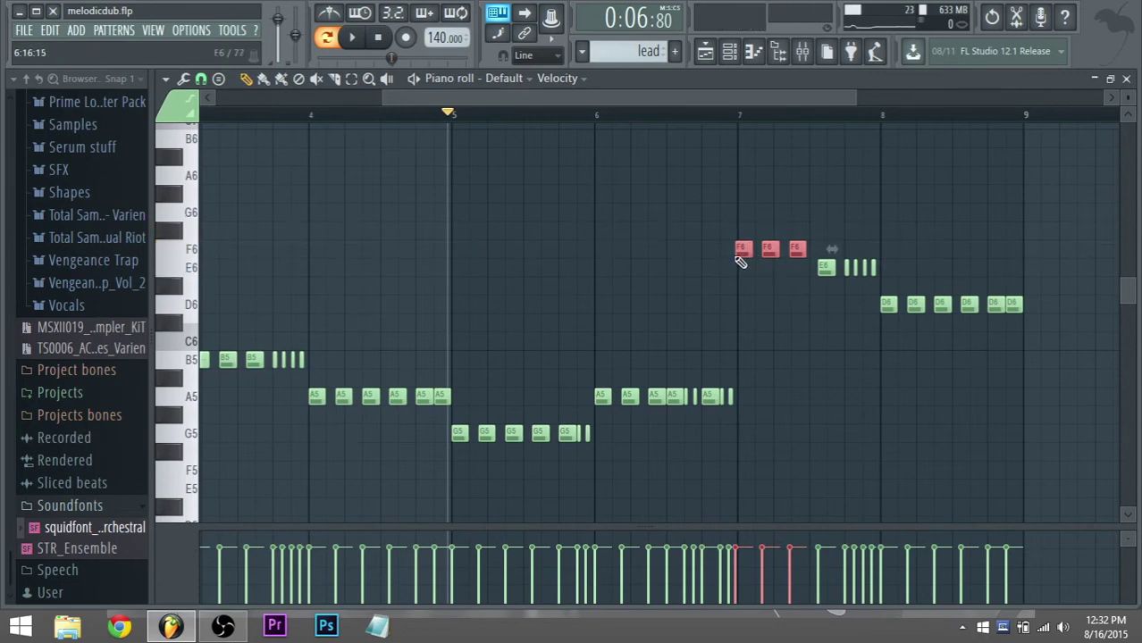
key(space)
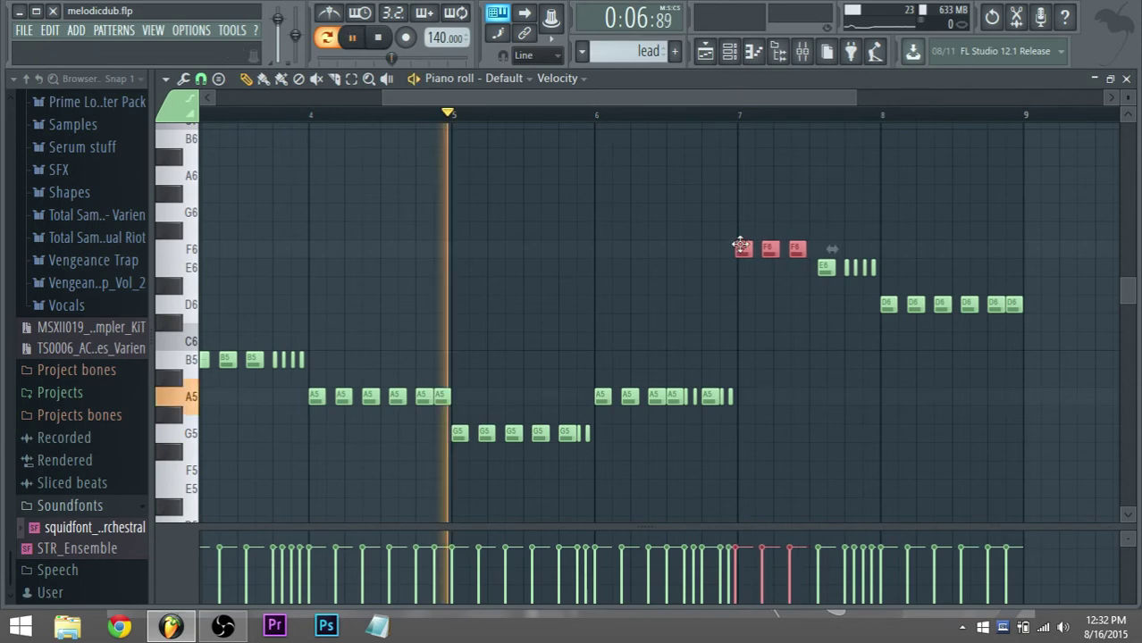
scroll(740, 246, up, 2)
click(724, 116)
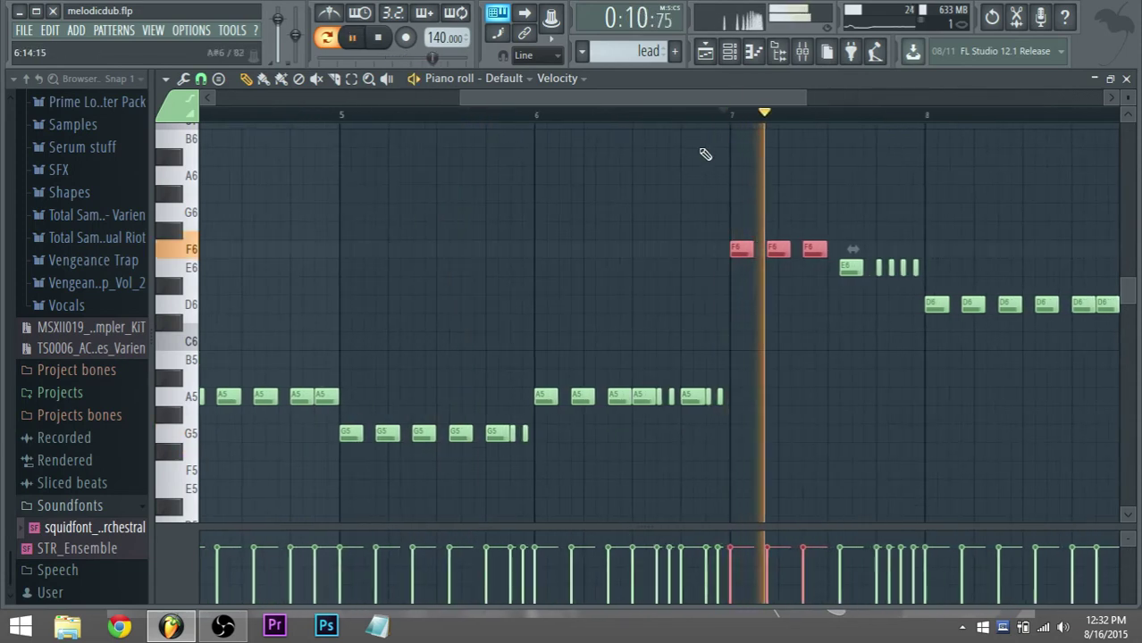
scroll(1045, 362, down, 3)
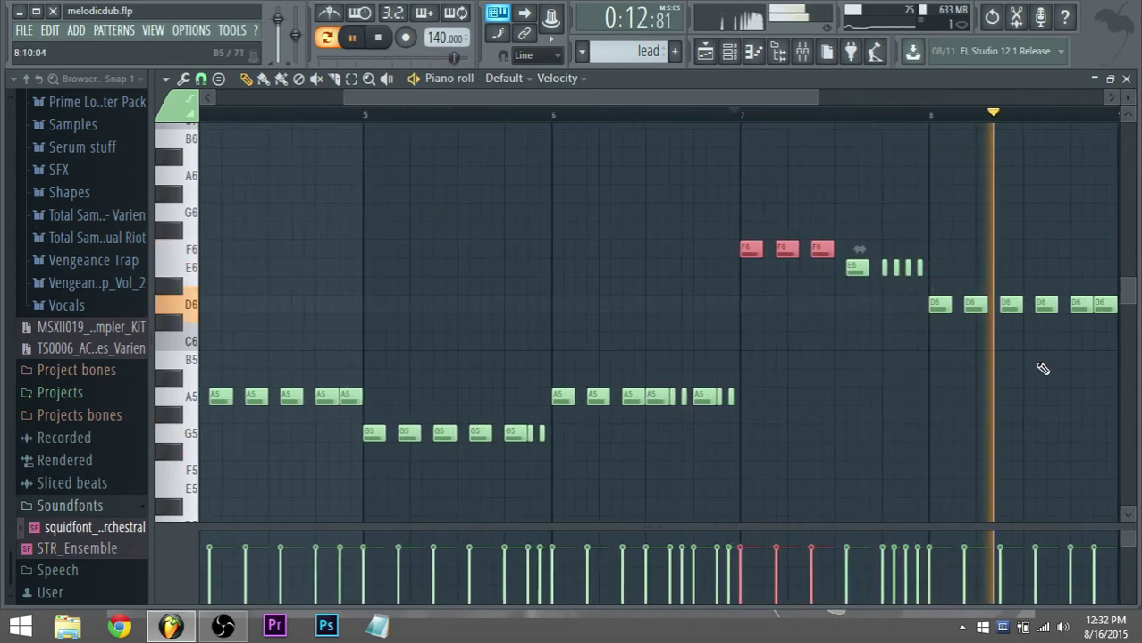
key(space)
Lower the first three lead notes of bar 8 to C6 and the last three to B5, and play the ending.
drag(672, 96, 693, 107)
scroll(1071, 306, right, 3)
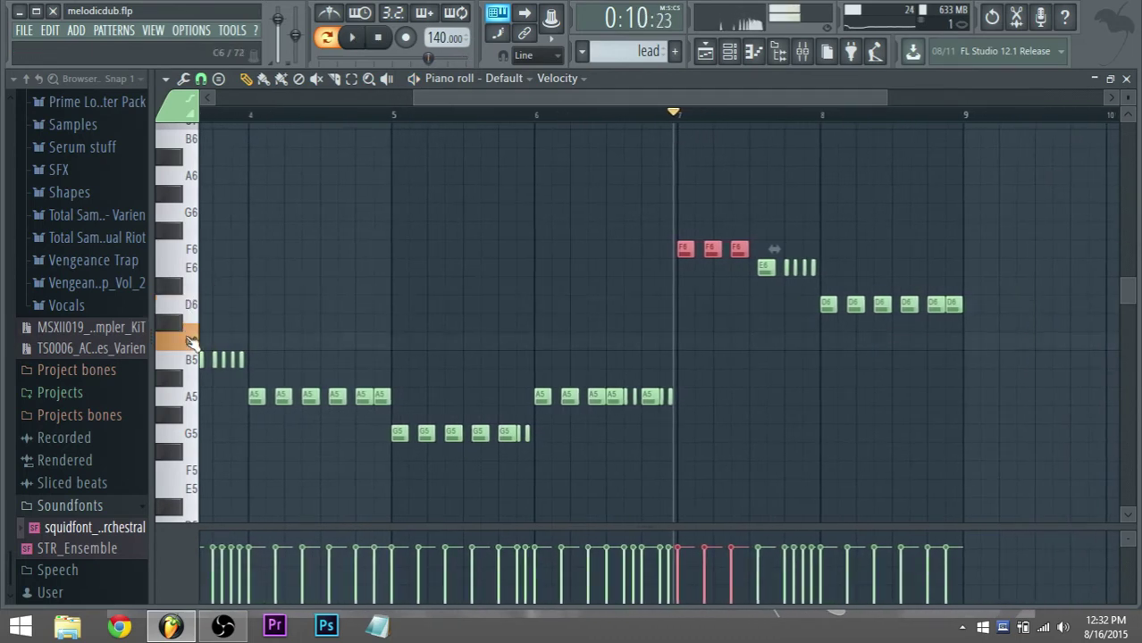
drag(981, 337, 817, 288)
key(shift+Down)
key(shift+Down)
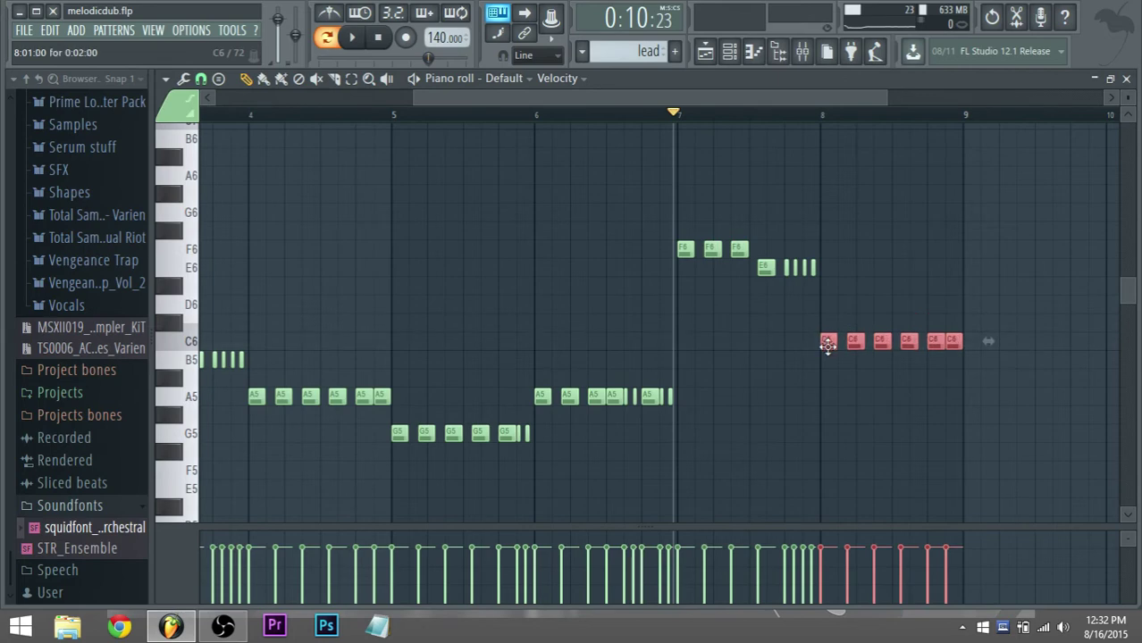
click(972, 379)
drag(976, 362, 909, 359)
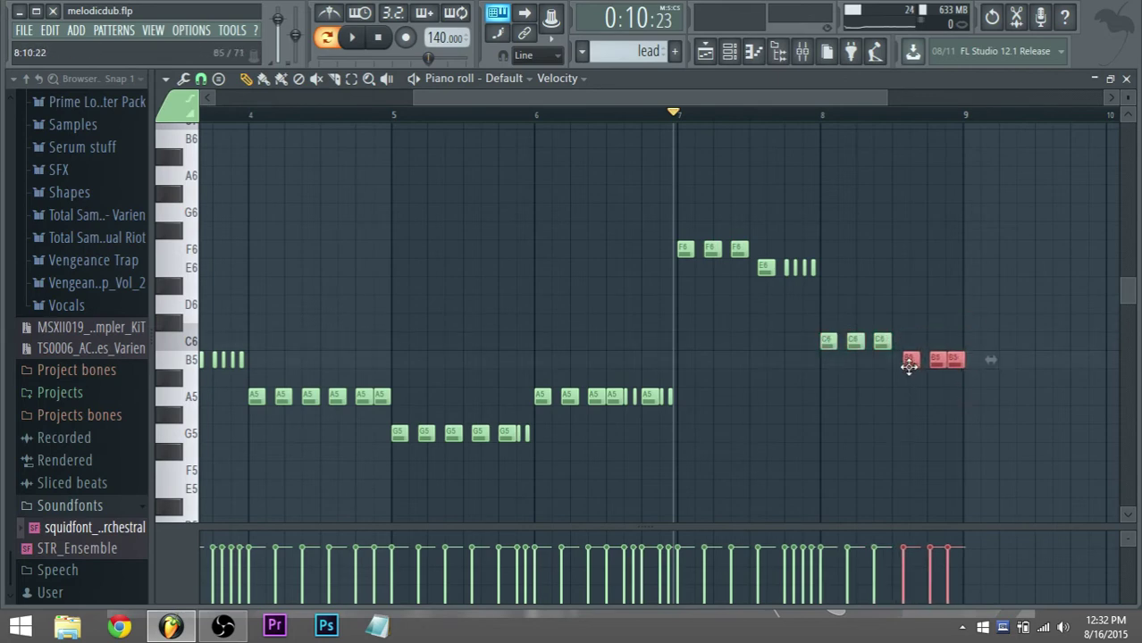
key(space)
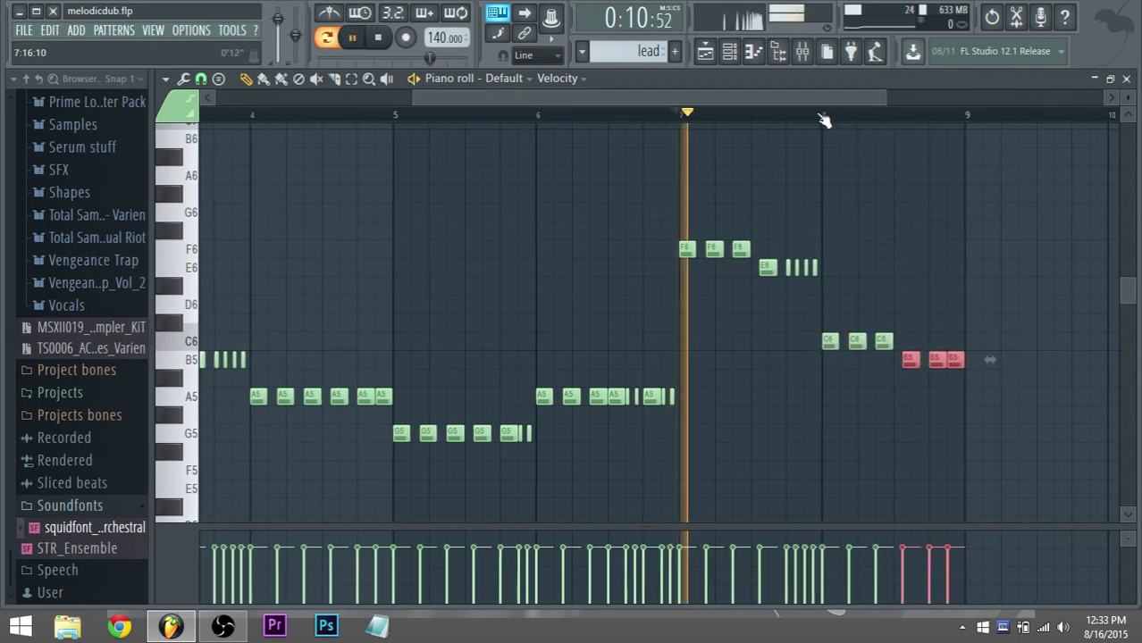
click(821, 115)
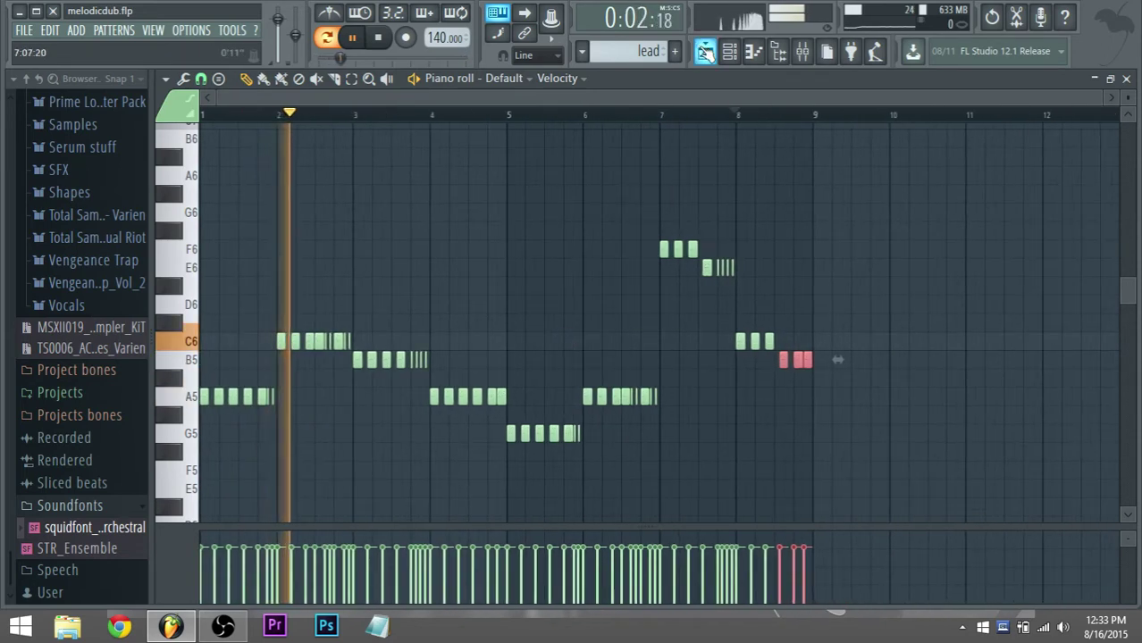
Open the strings pattern and duplicate its four bars of chords into bars 5 to 8, transposed down two semitones.
key(F5)
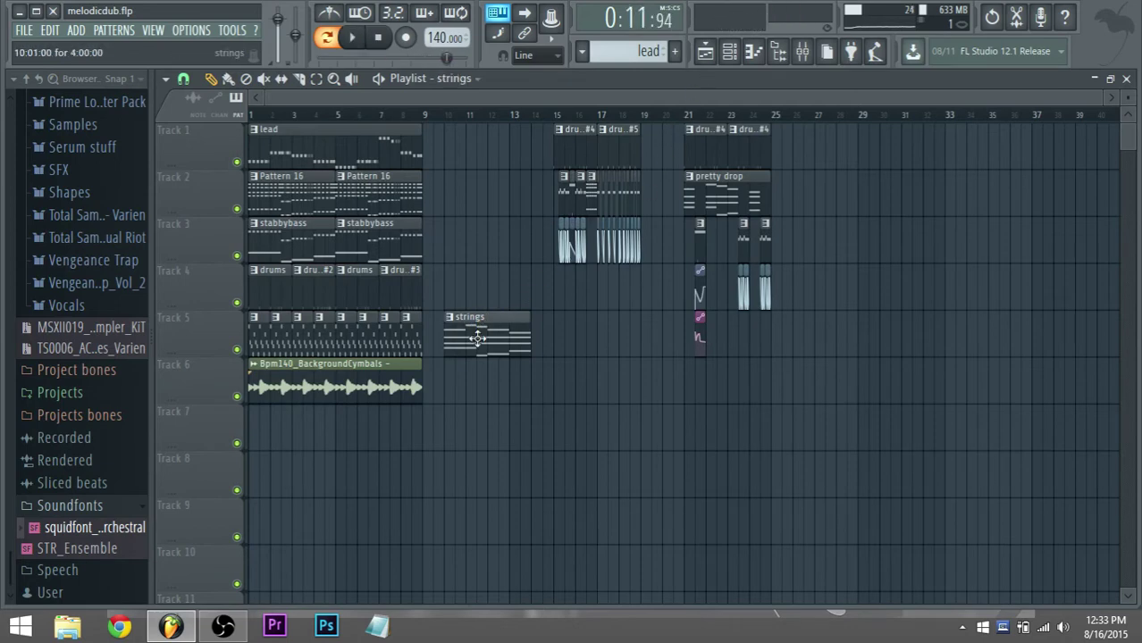
double_click(478, 338)
drag(674, 471, 71, 197)
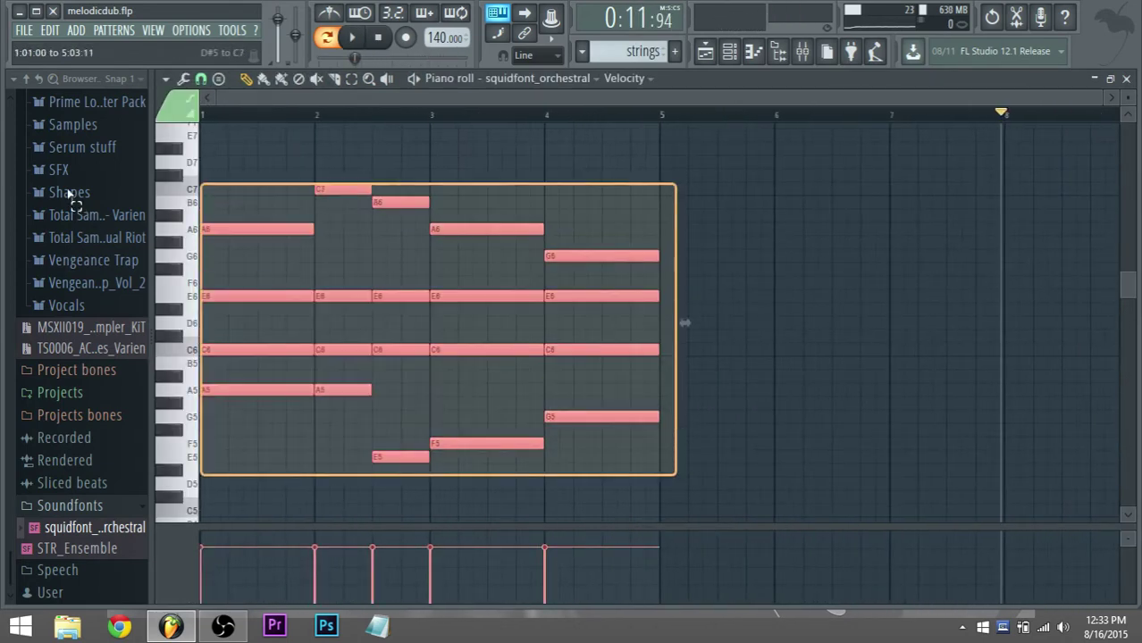
key(ctrl+b)
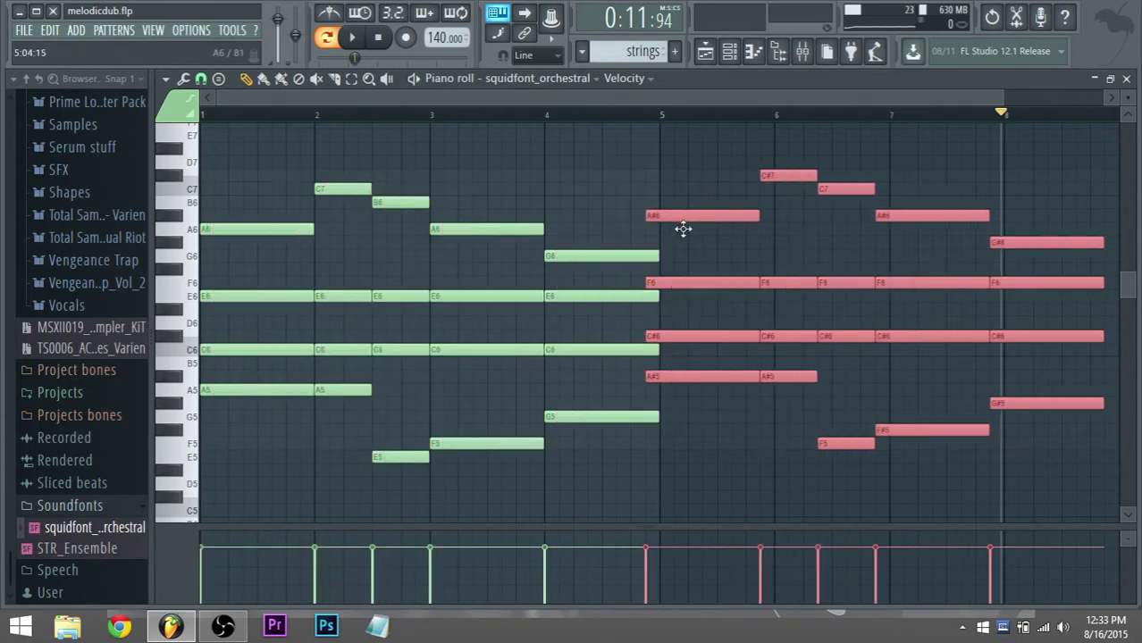
scroll(696, 277, down, 1)
scroll(696, 277, down, 1)
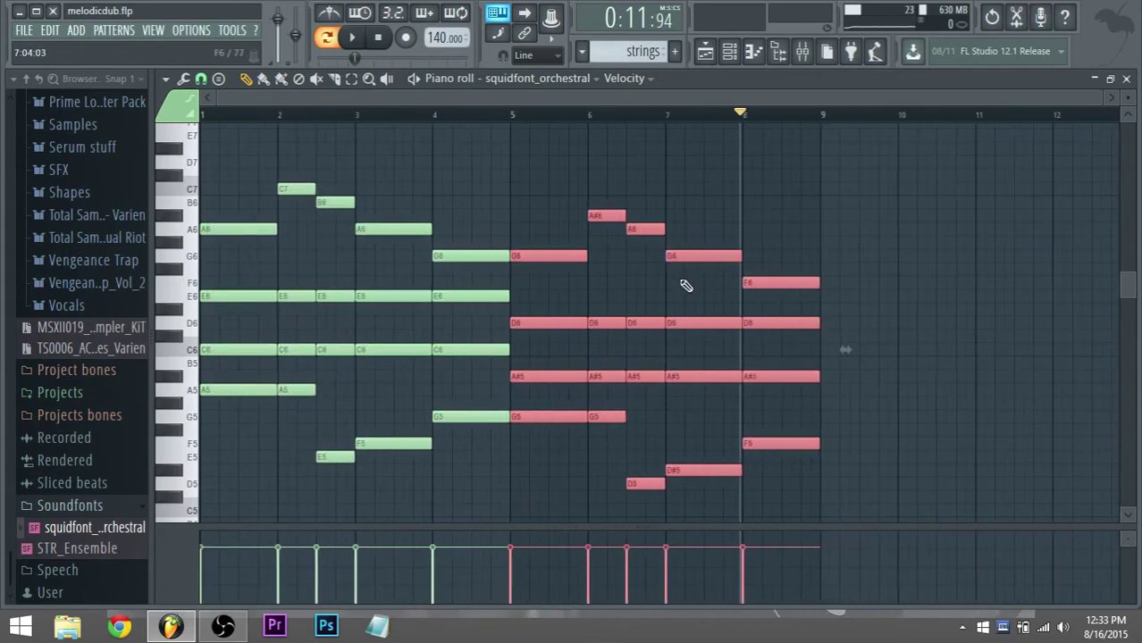
key(ctrl+d)
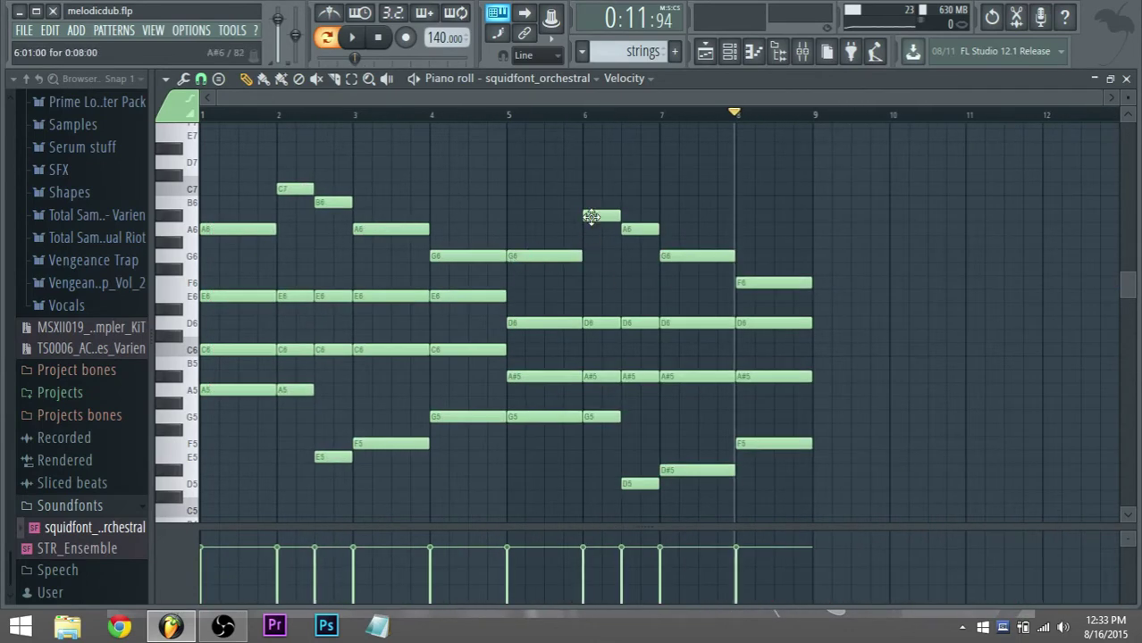
Raise the top string notes of bar 6 to F7 and E7 and the top note of bar 7 to C7.
drag(588, 129, 586, 134)
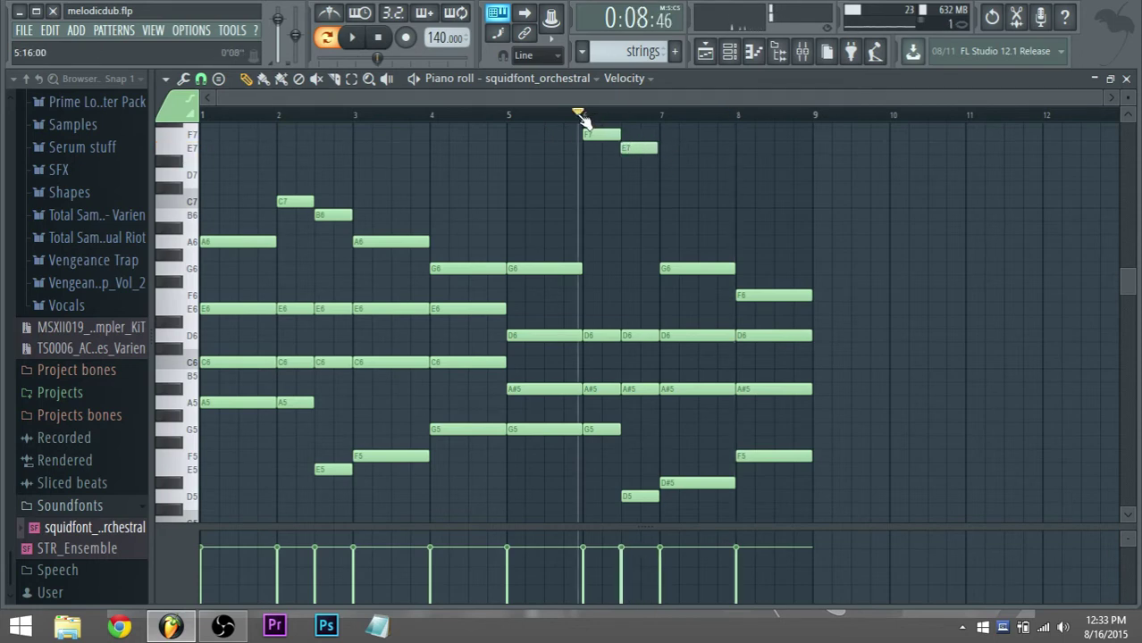
key(space)
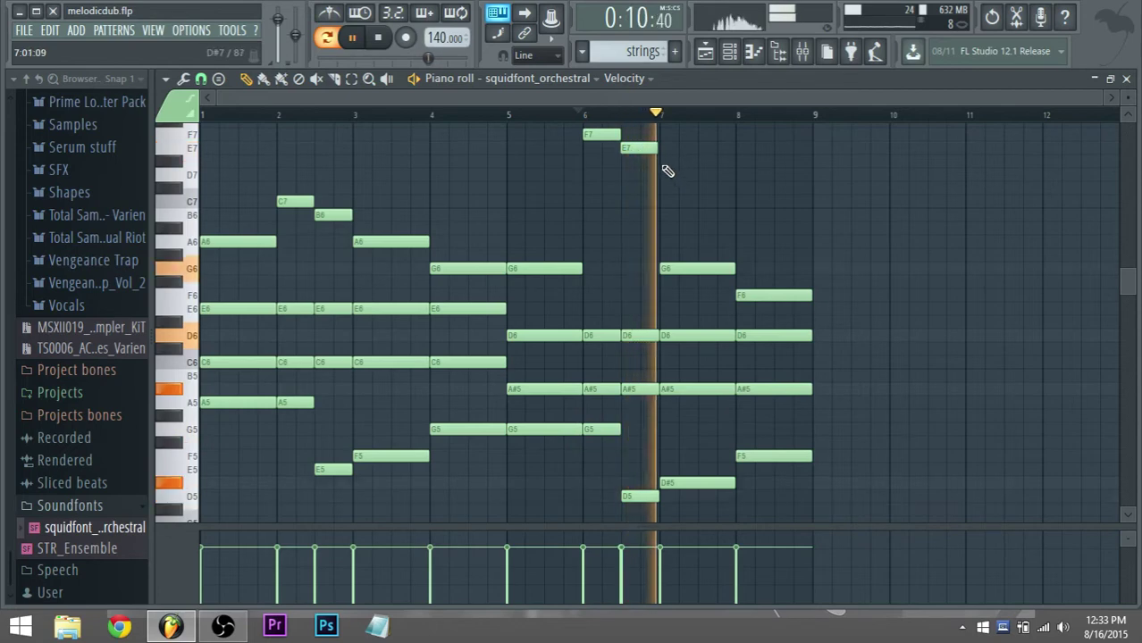
key(space)
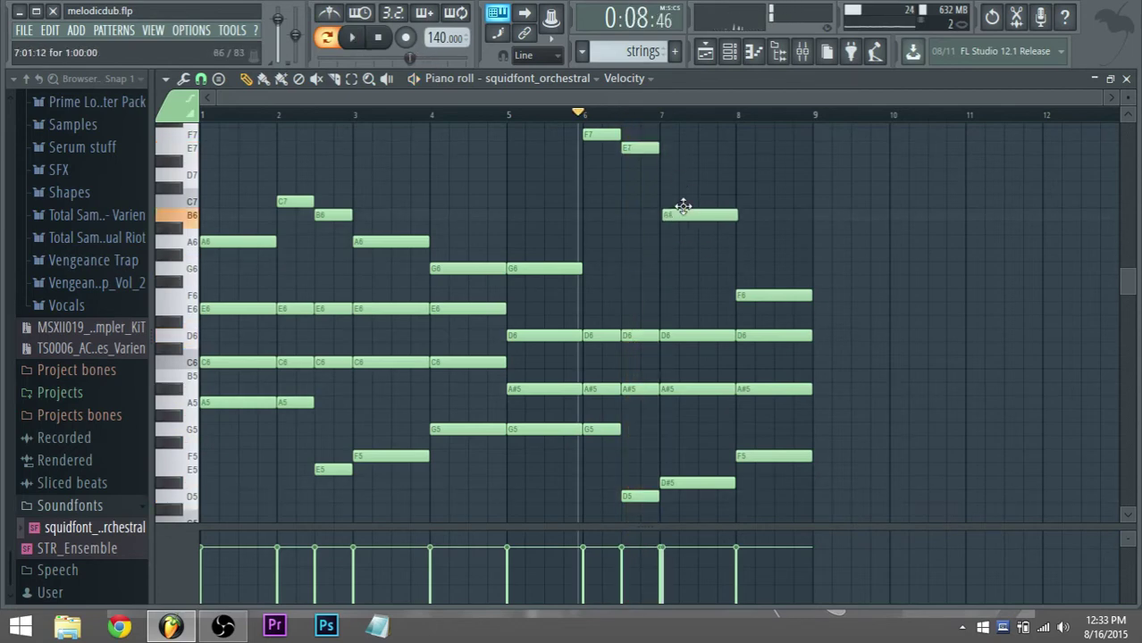
drag(683, 207, 685, 173)
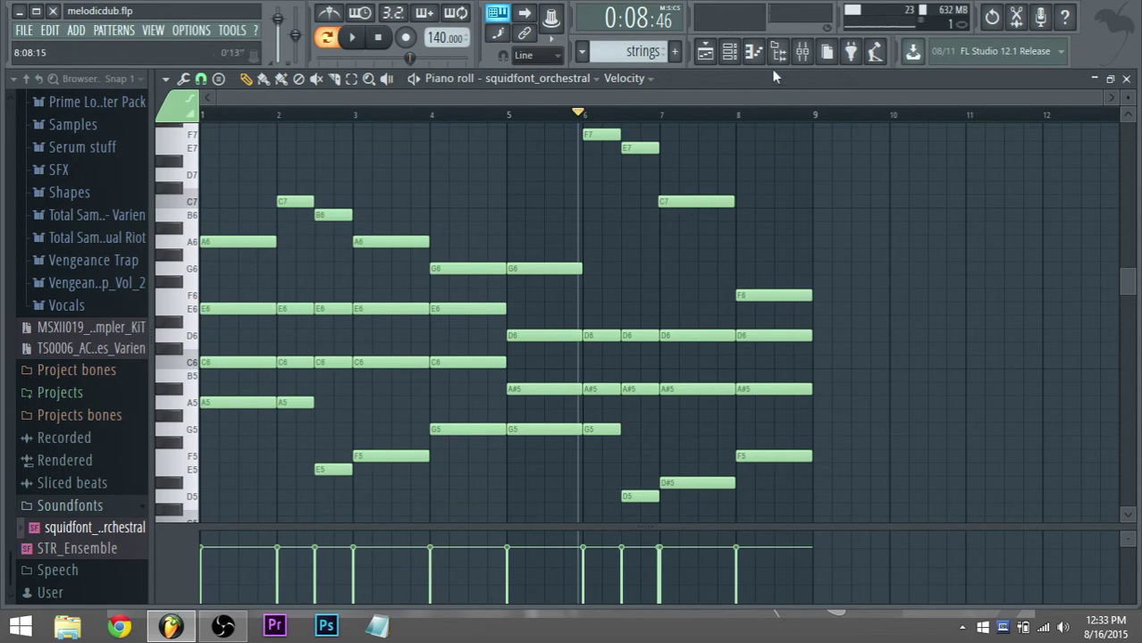
Look through the channel rack's instruments and reopen the lead pattern in the piano roll.
click(706, 51)
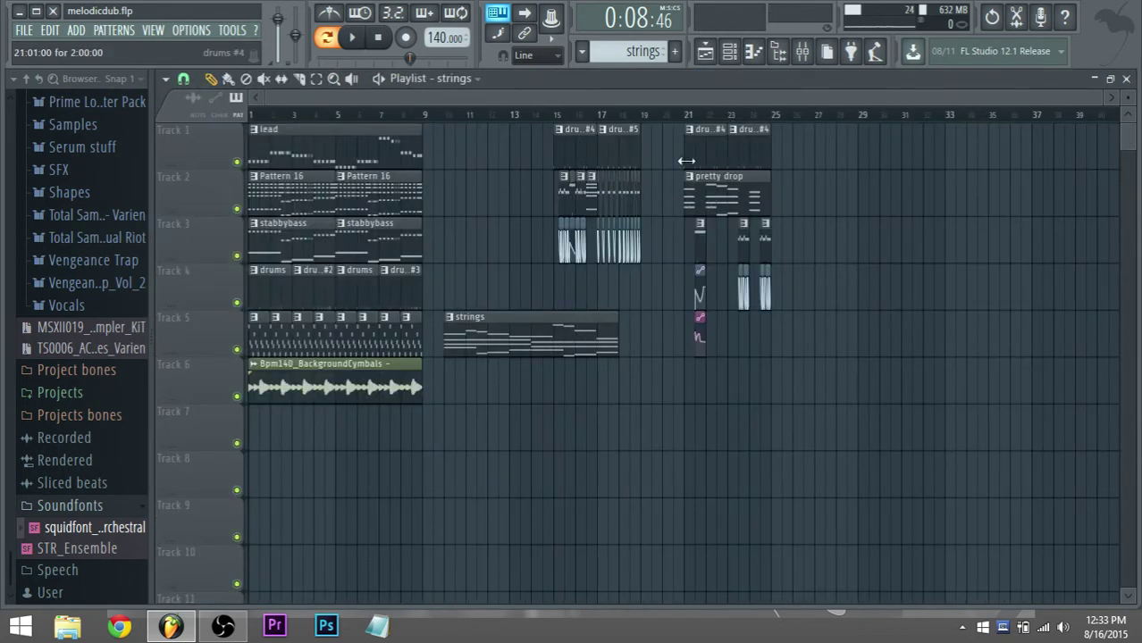
click(730, 51)
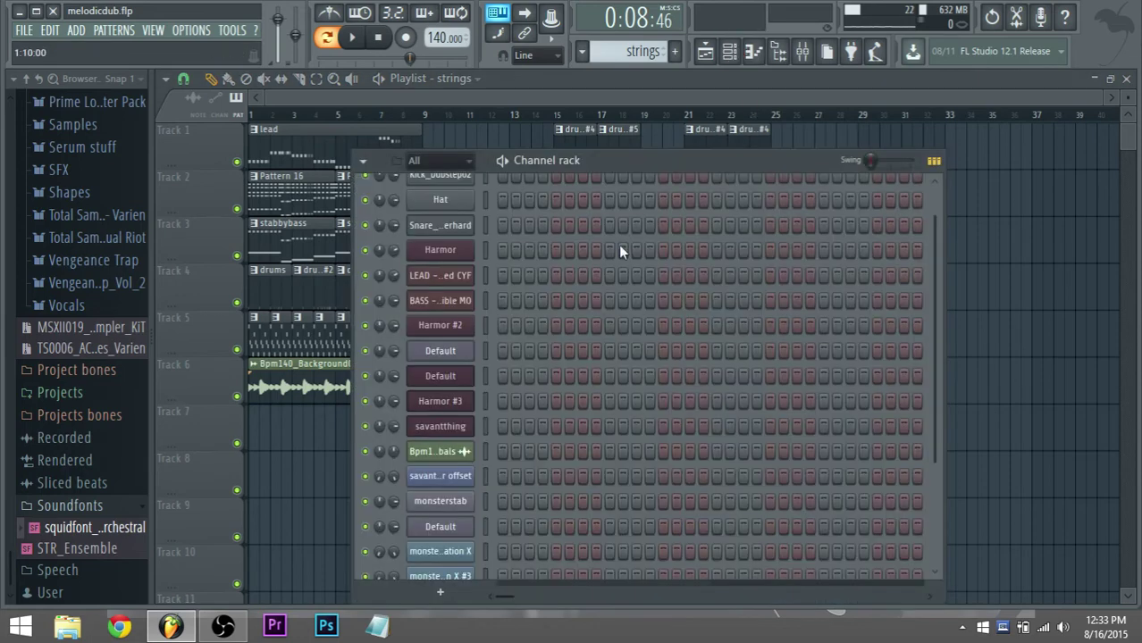
scroll(560, 339, down, 4)
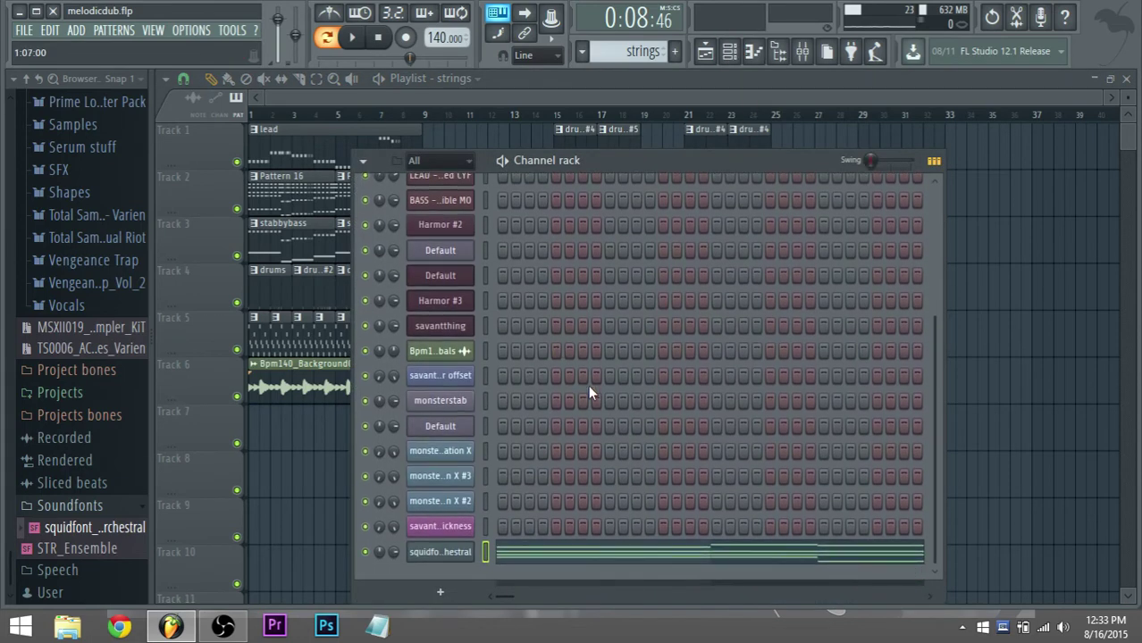
click(586, 83)
double_click(311, 161)
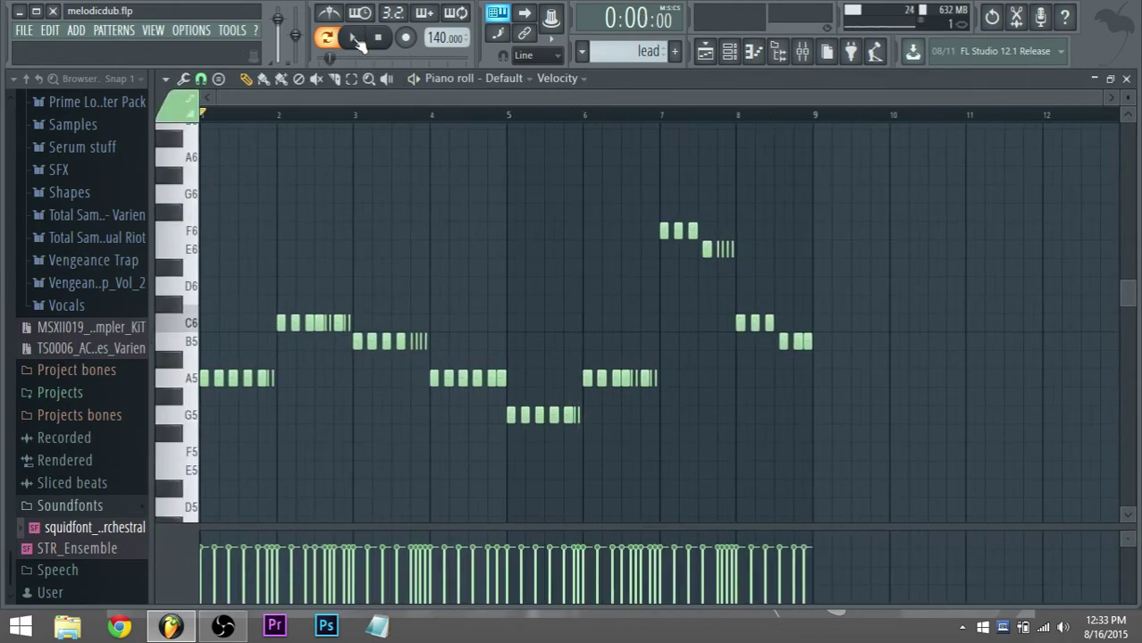
Play the lead from the start with the metronome on and lower the second half of bar 2 to B5.
key(space)
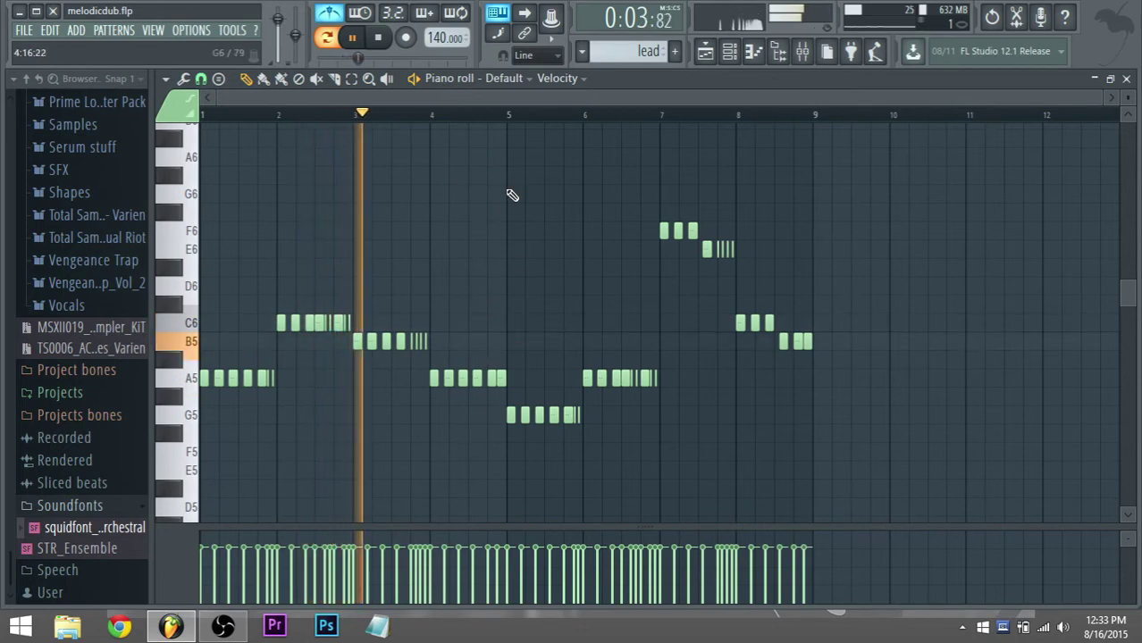
key(space)
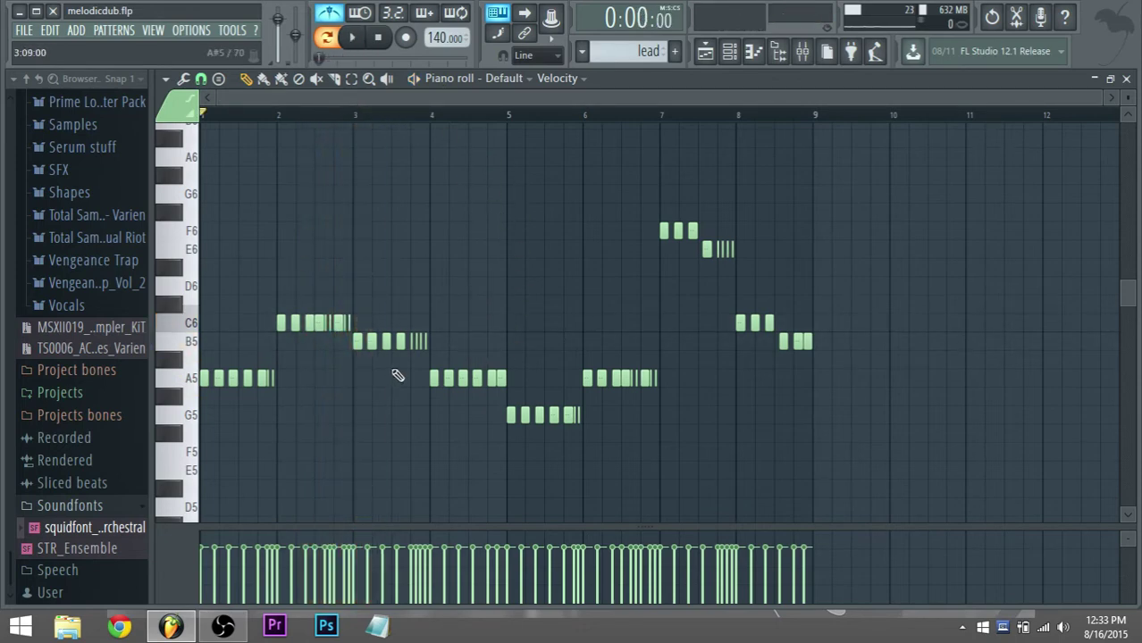
scroll(312, 361, up, 5)
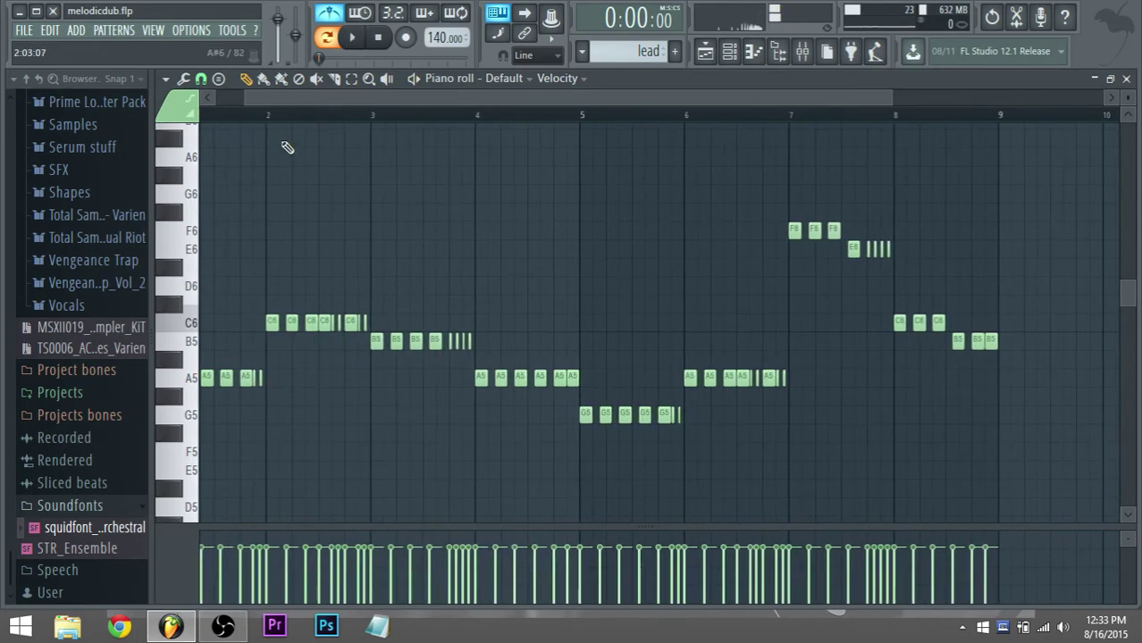
key(space)
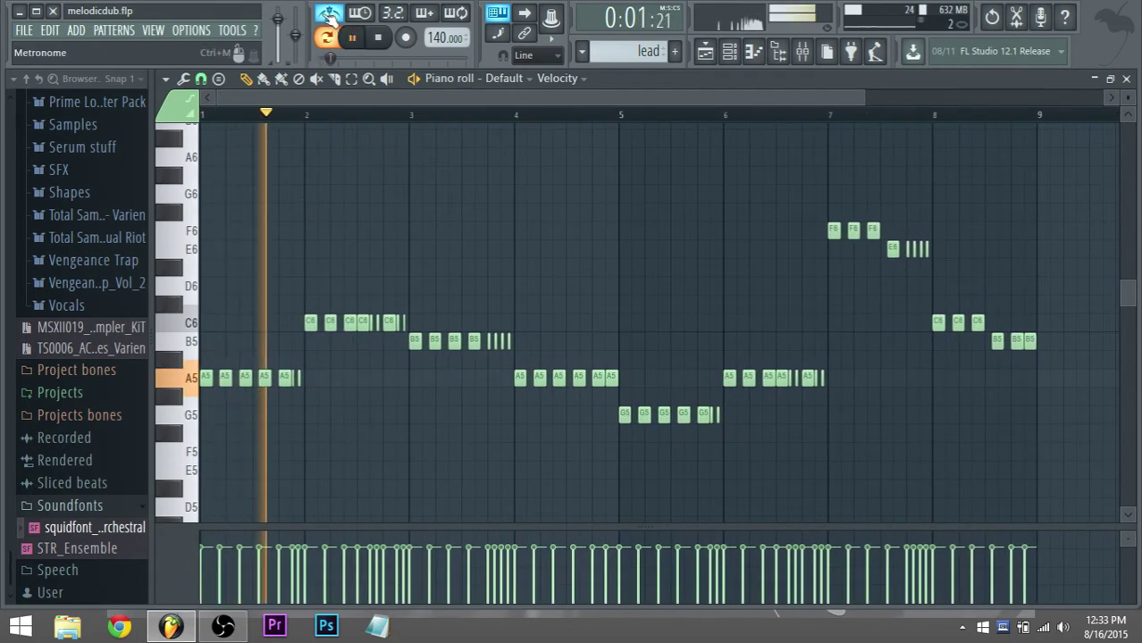
key(space)
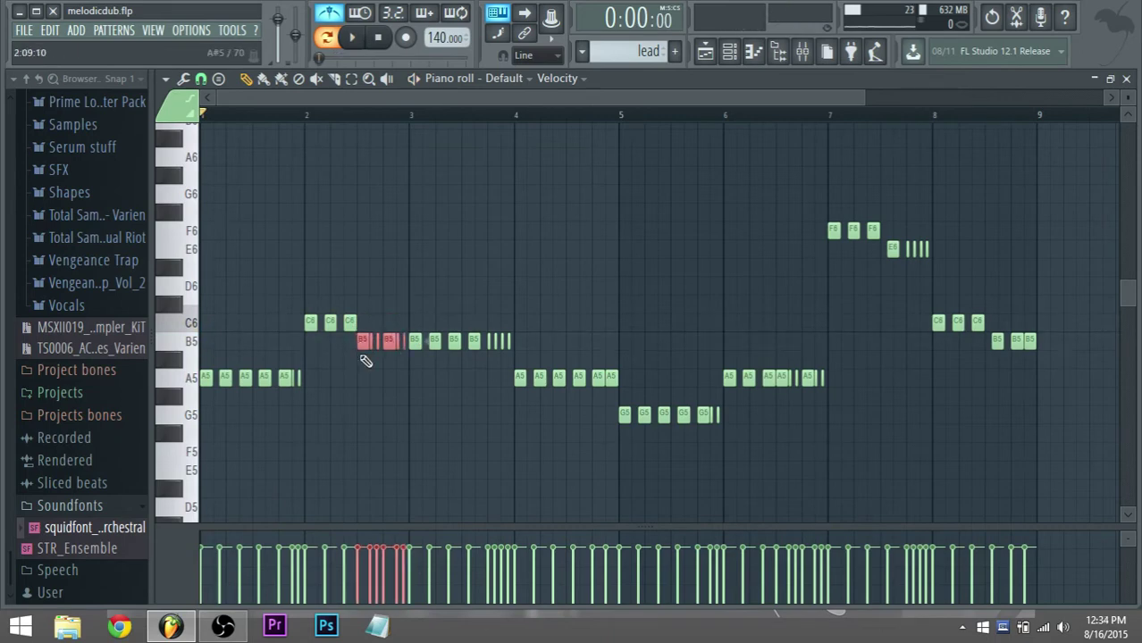
Lower the bar 3 lead notes to A5 and the bar 4 notes to G5, and play the melody from the start.
drag(413, 348, 411, 390)
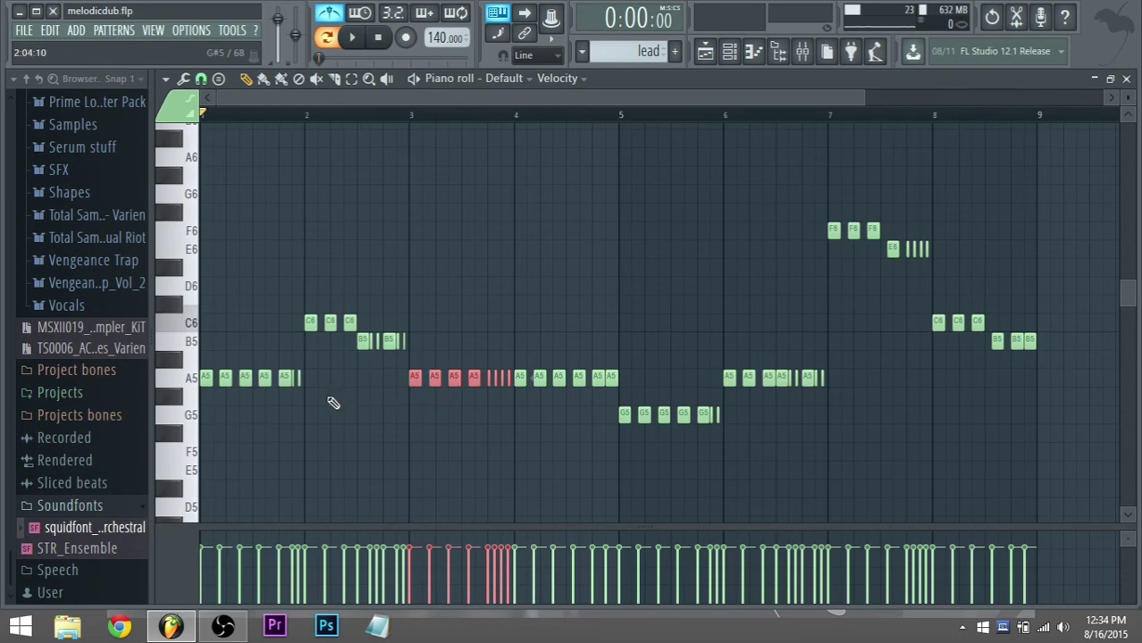
drag(625, 366, 513, 380)
drag(518, 377, 516, 417)
key(space)
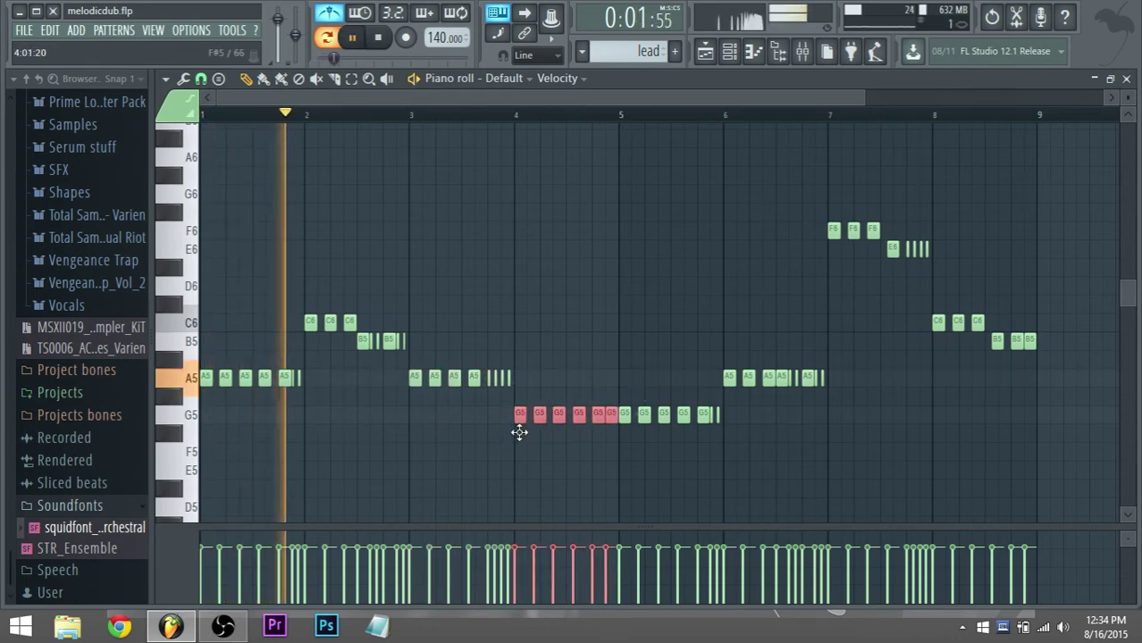
ctrl+scroll(533, 442, up, 3)
ctrl+scroll(532, 442, down, 3)
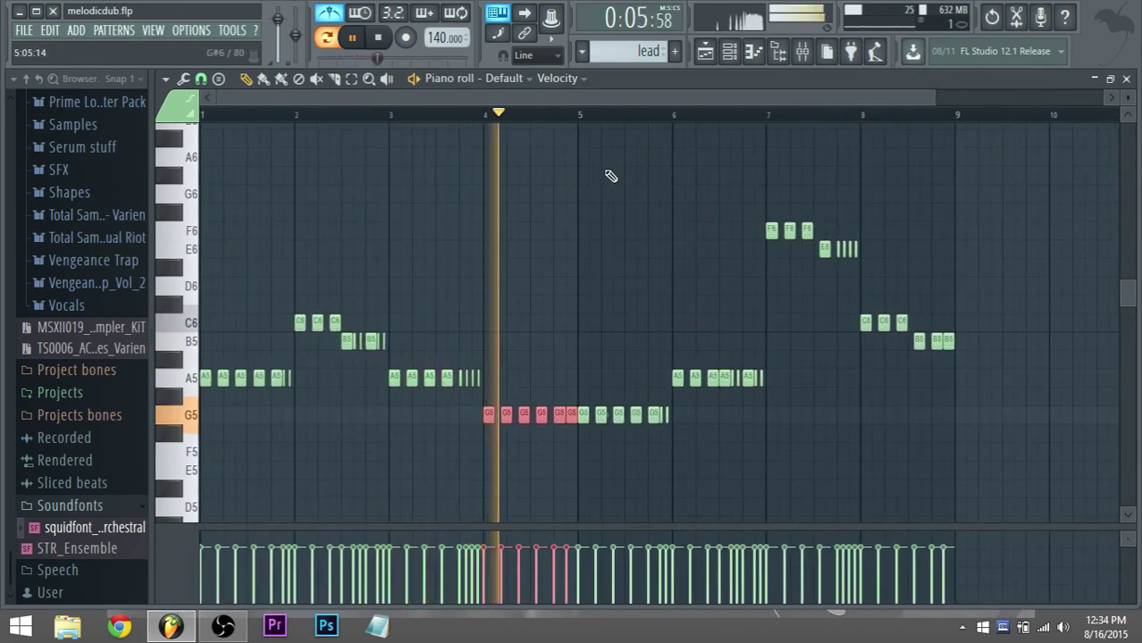
Raise the bar 5 lead notes to A5 and play the melody from bar 5.
key(space)
drag(683, 434, 579, 377)
ctrl+scroll(597, 381, up, 2)
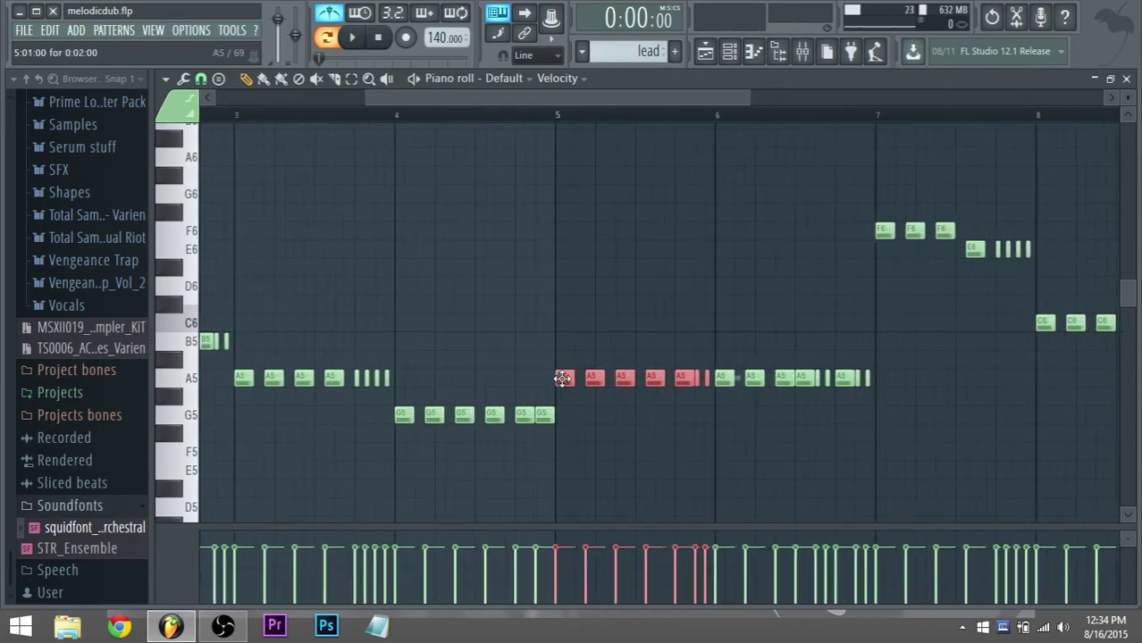
scroll(604, 360, up, 2)
ctrl+scroll(572, 268, down, 3)
key(space)
click(512, 114)
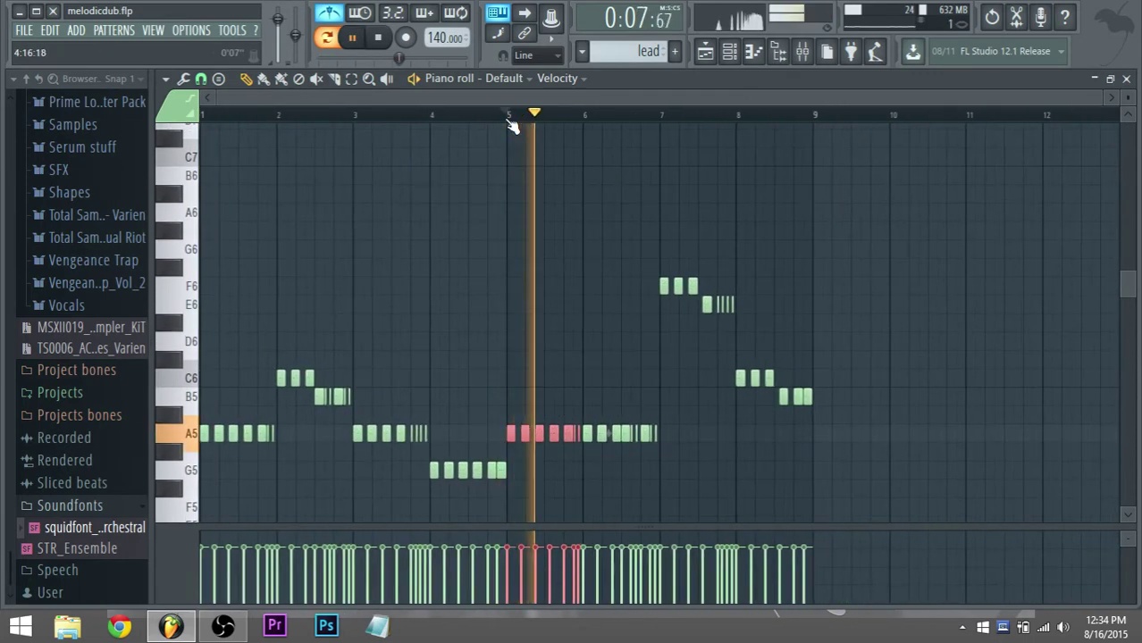
key(space)
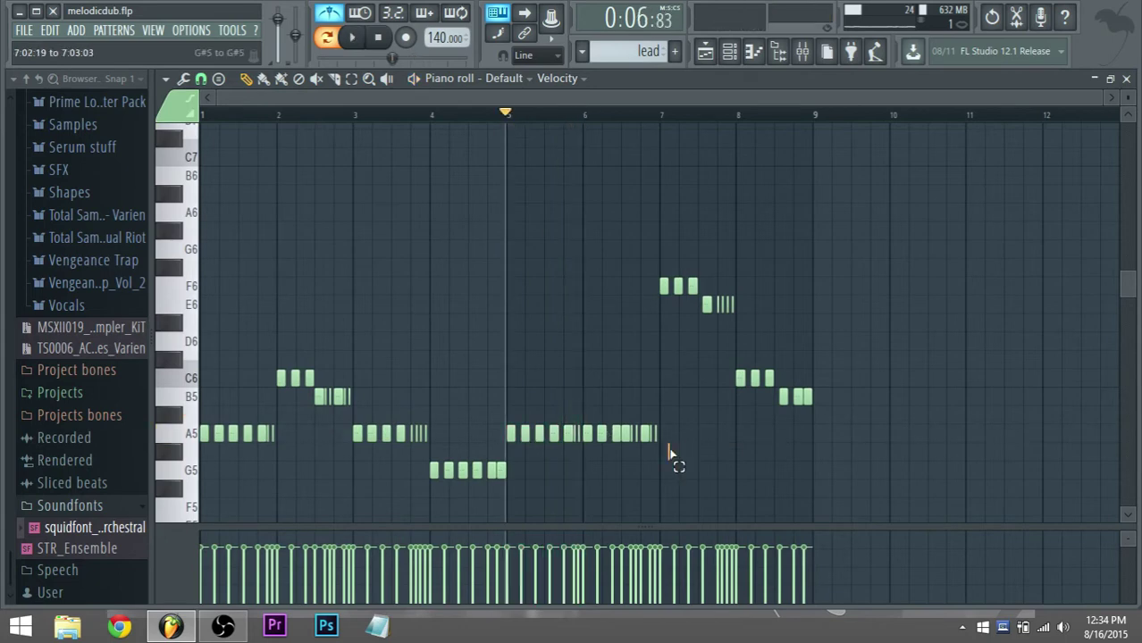
Raise the first half of the bar 6 lead to C6 and its second half to D6, and play from bar 5.
drag(669, 449, 584, 406)
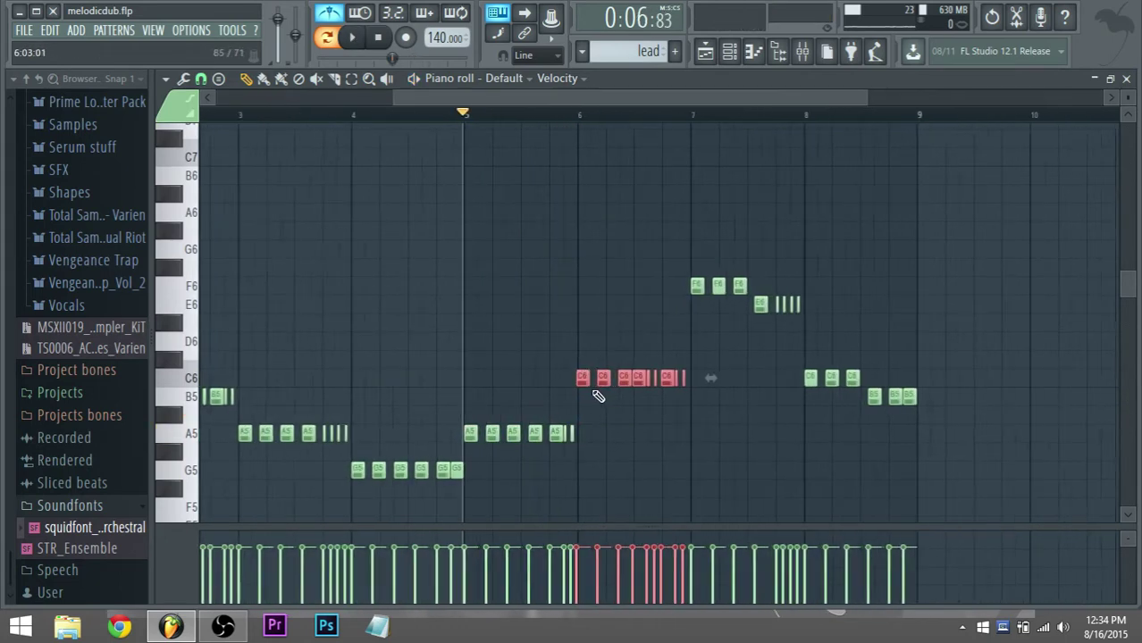
scroll(591, 393, up, 3)
ctrl+click(752, 411)
drag(734, 403, 650, 375)
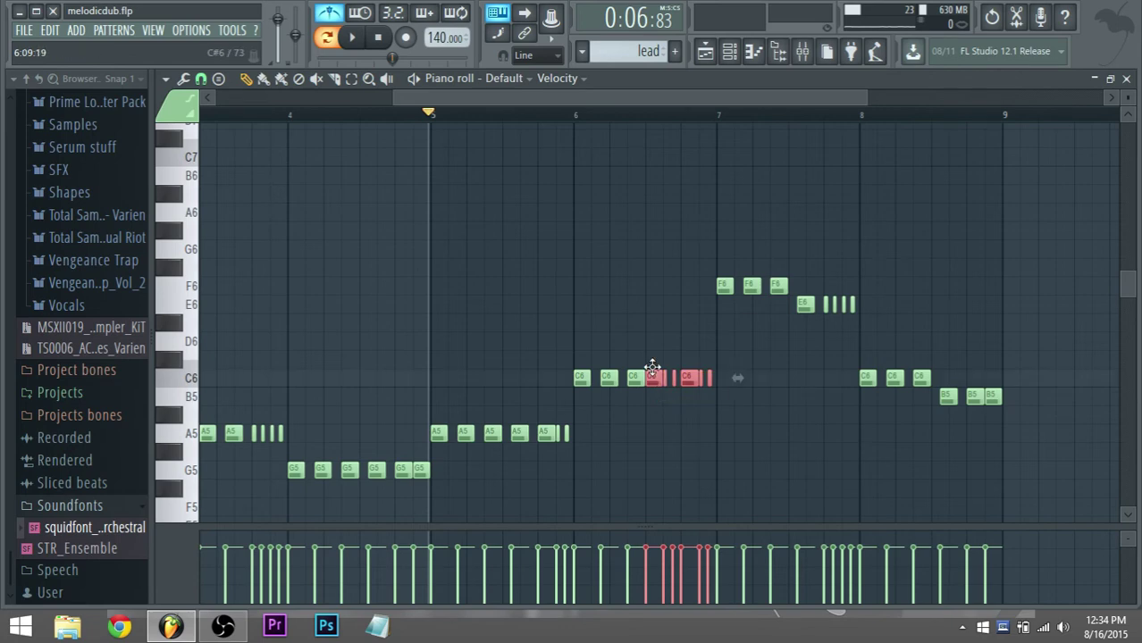
drag(652, 368, 651, 327)
key(space)
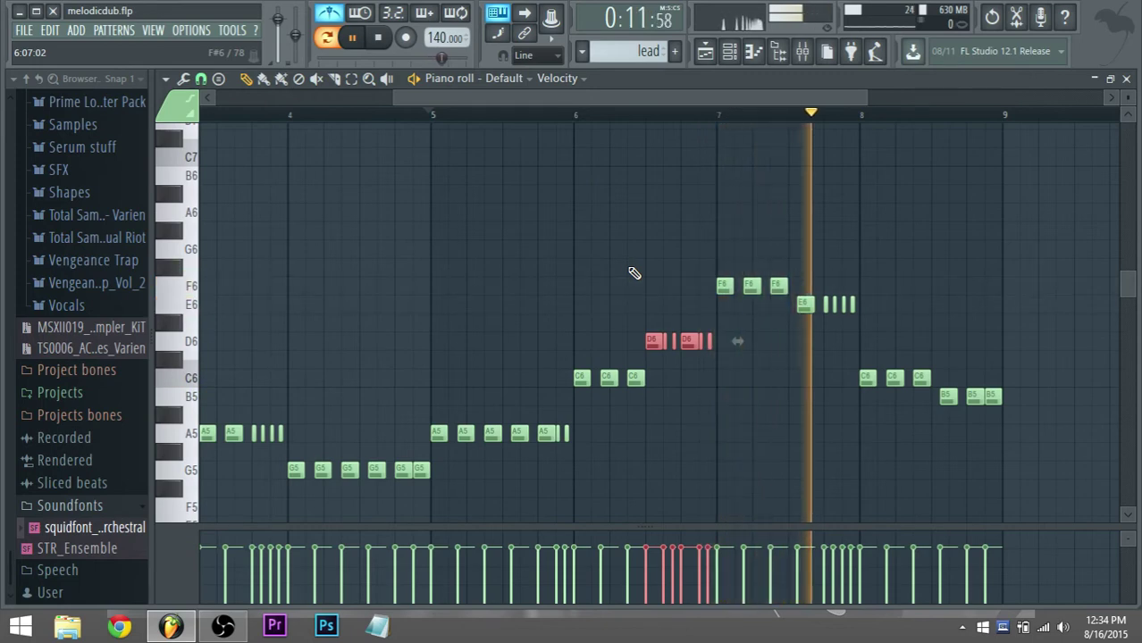
key(space)
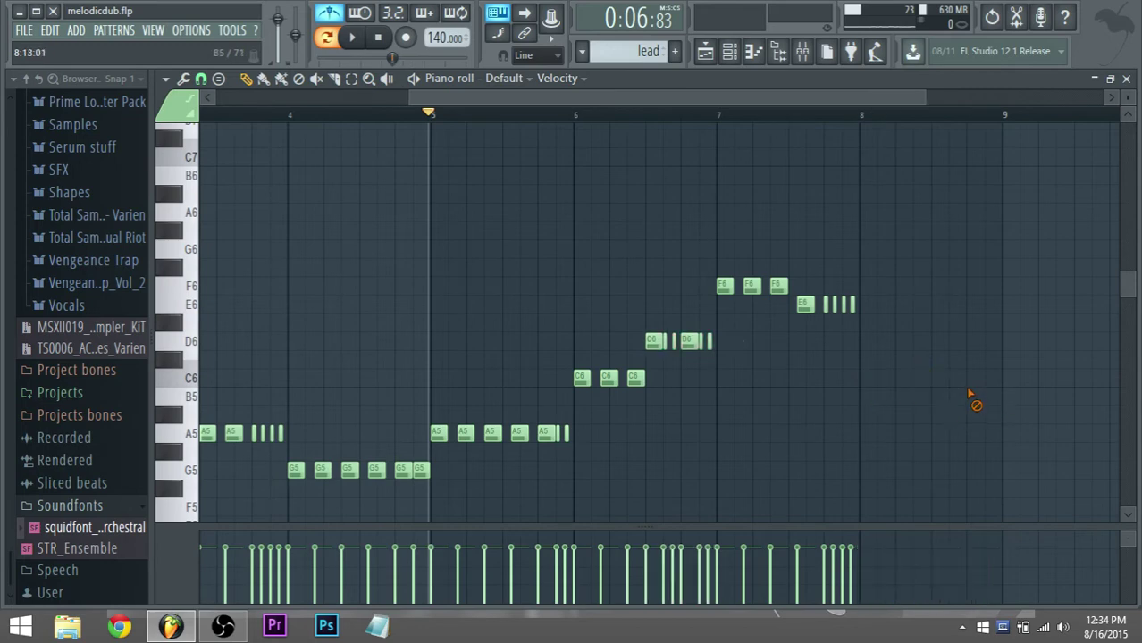
Restore the deleted bar 8 lead notes by stepping back through the undo history.
drag(884, 330, 820, 299)
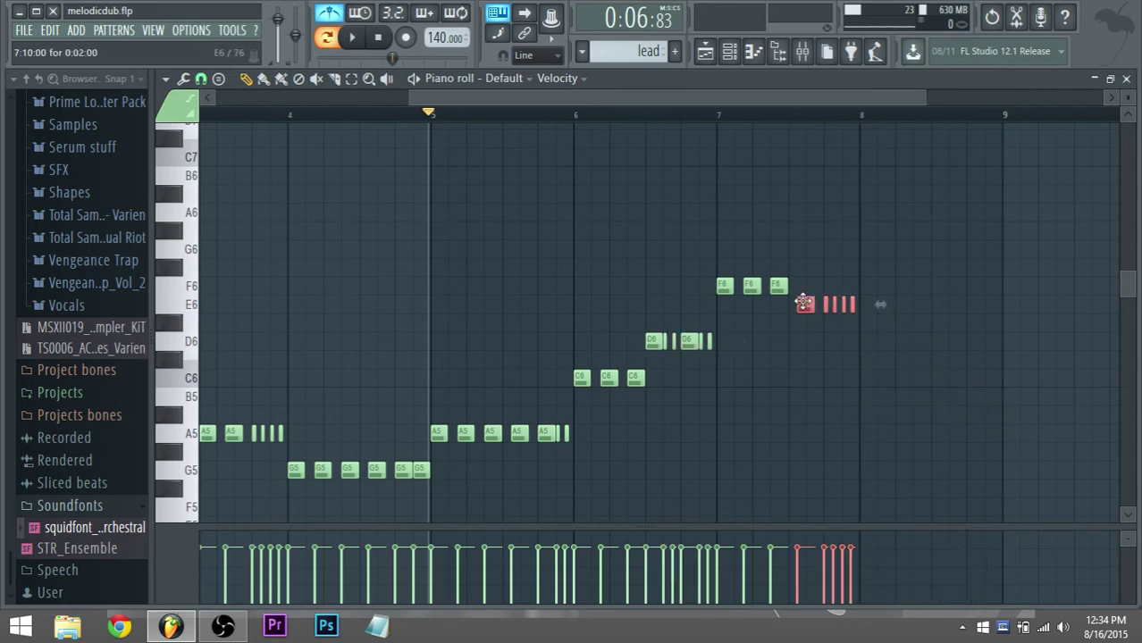
click(994, 18)
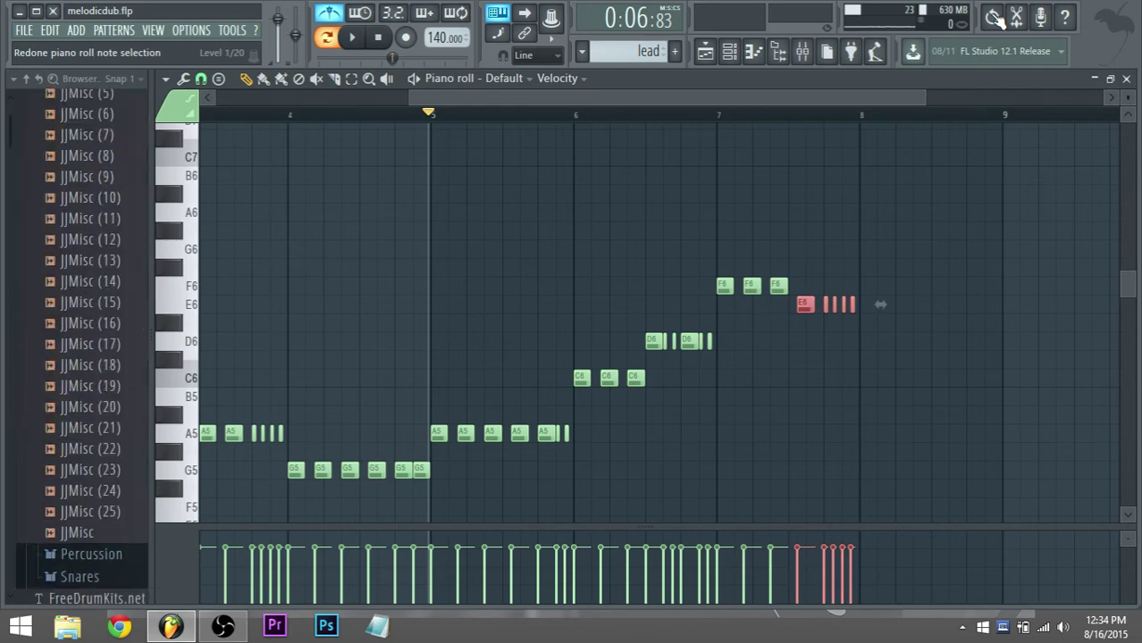
click(90, 500)
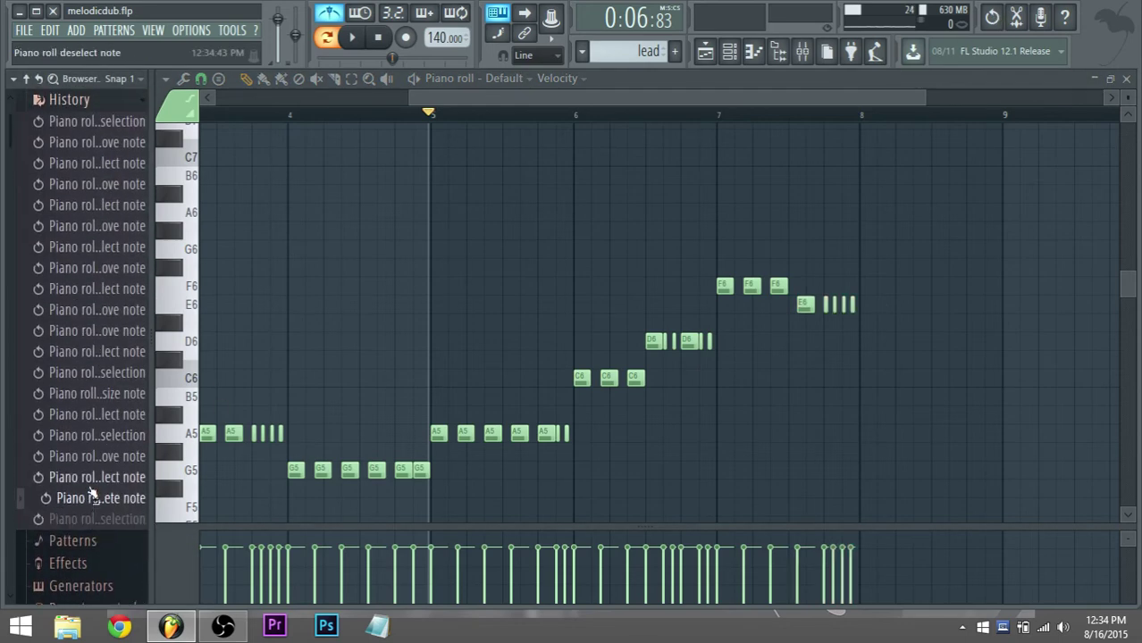
click(111, 478)
Raise the second half of the bar 8 lead to C6 and the second half of bar 7 to F6.
drag(1019, 388, 947, 413)
click(948, 398)
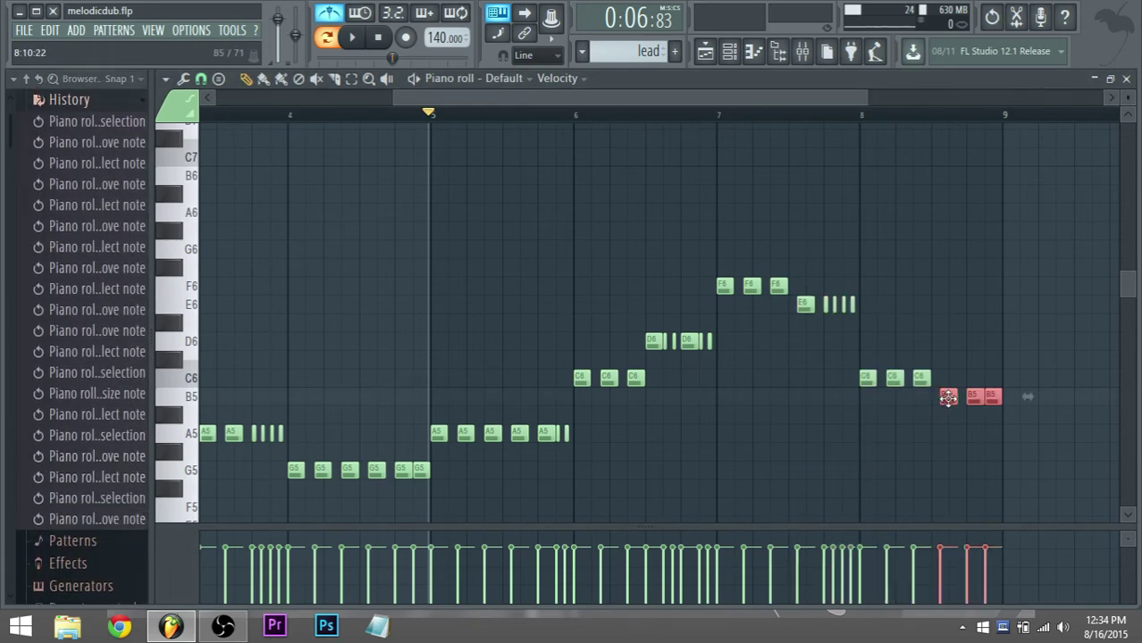
scroll(947, 370, up, 3)
drag(1083, 411, 806, 371)
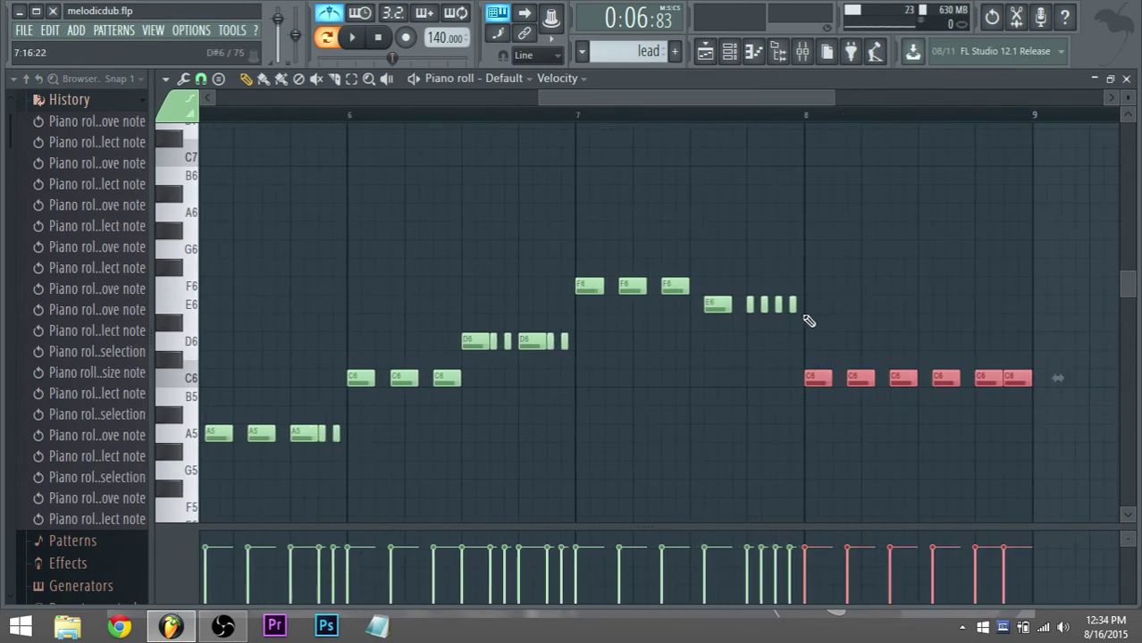
drag(809, 321, 714, 285)
scroll(816, 361, down, 1)
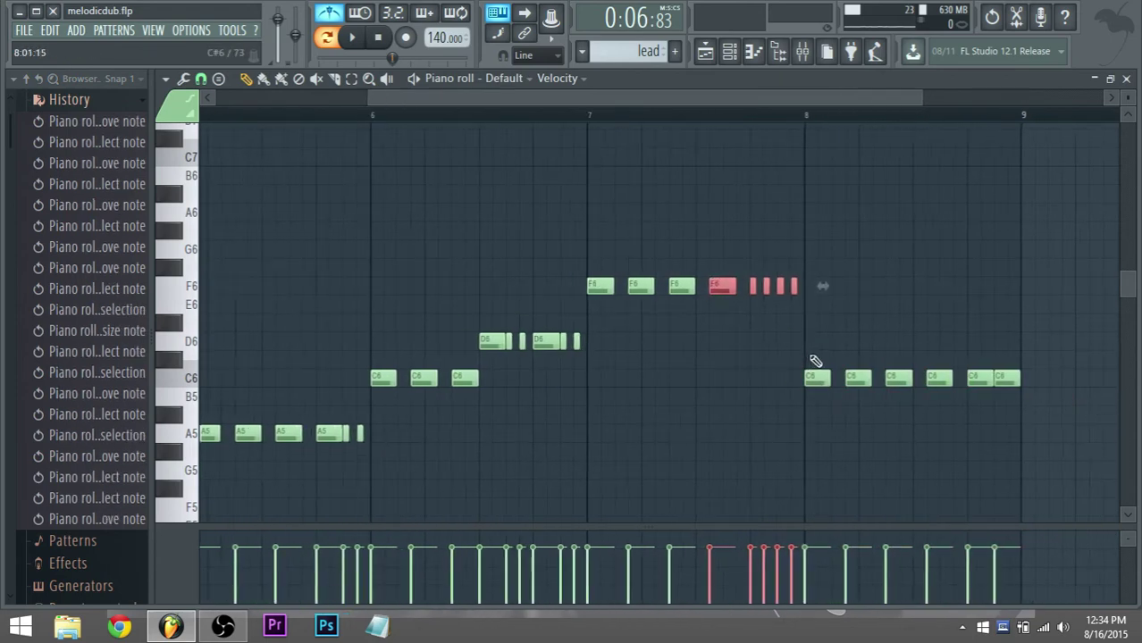
Raise all the bar 8 lead notes to E6 and play the melody from bar 5.
scroll(815, 361, down, 2)
drag(977, 389, 812, 314)
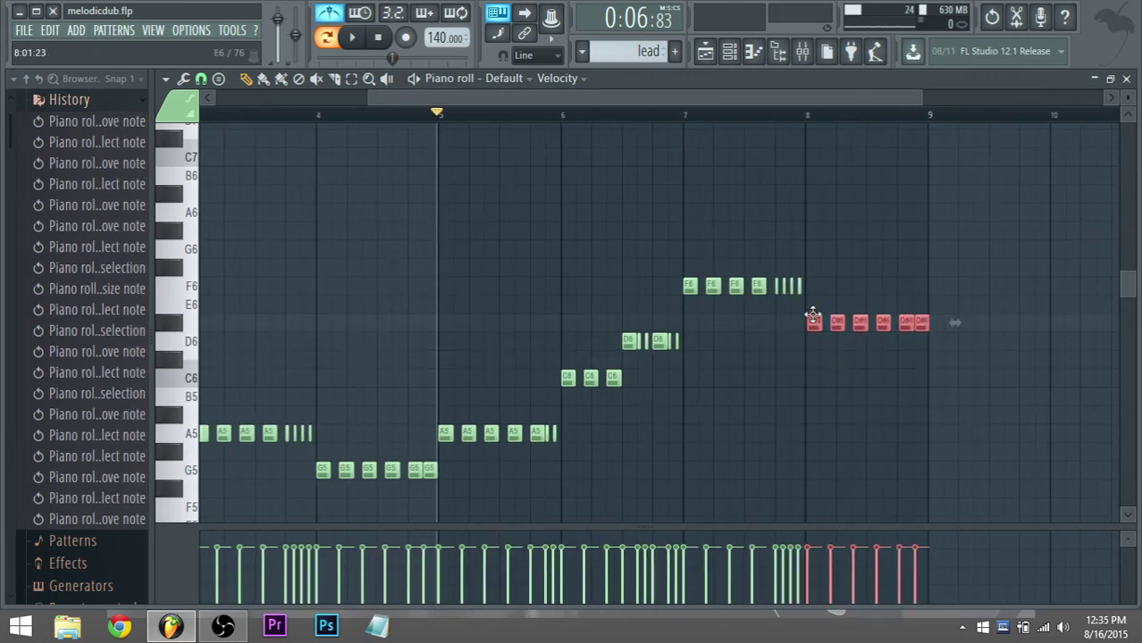
scroll(823, 341, down, 4)
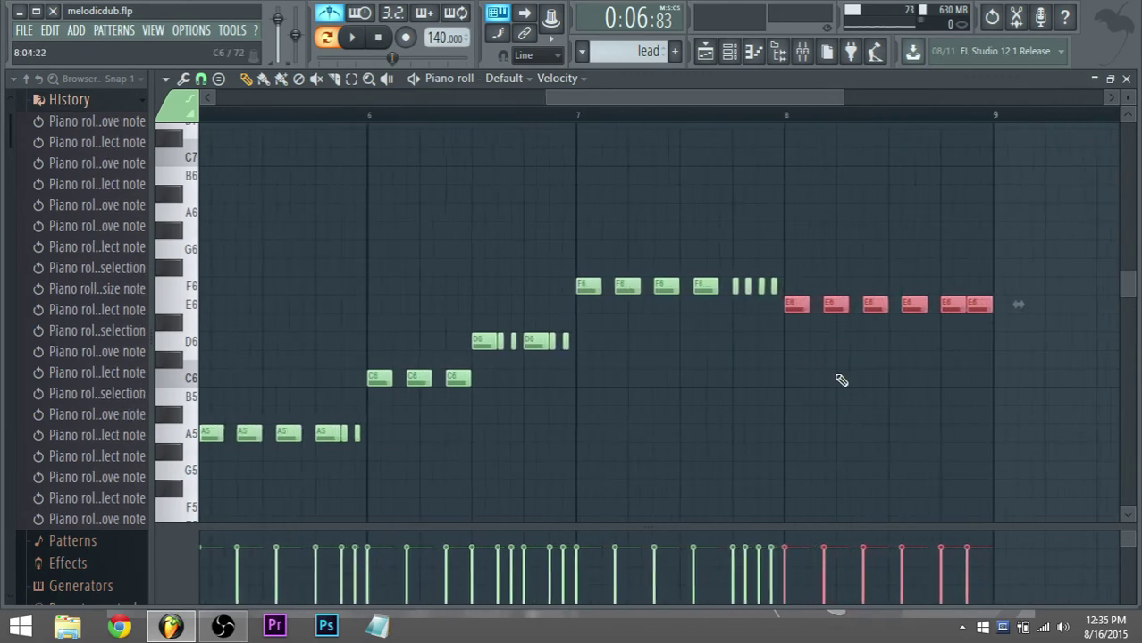
key(space)
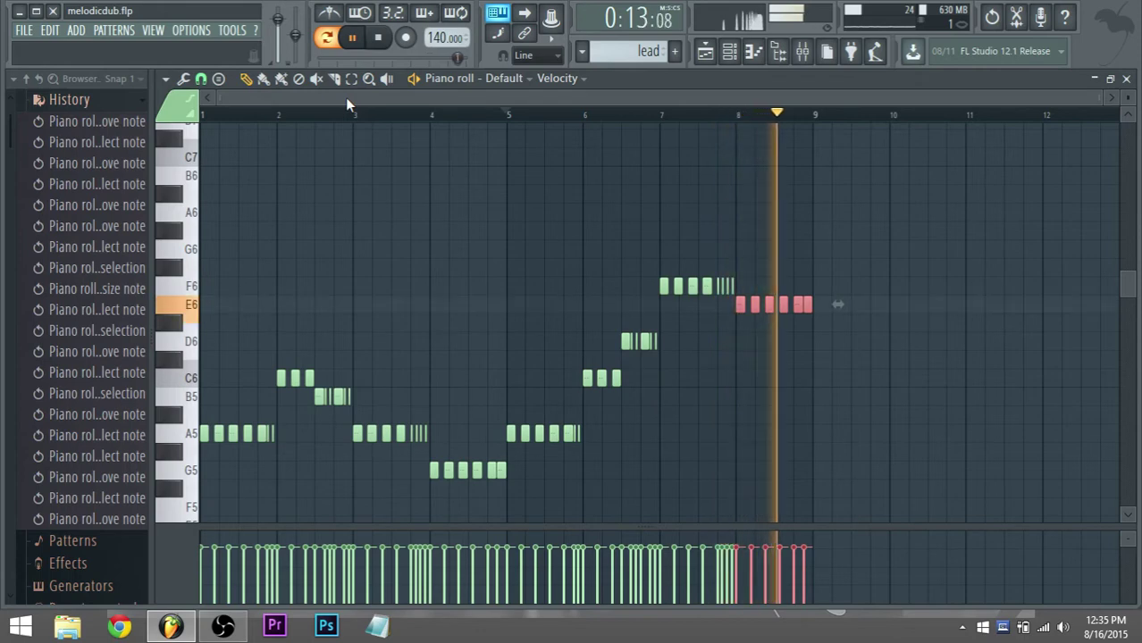
click(377, 38)
click(380, 39)
Play the arrangement in the playlist and reopen the lead pattern in the piano roll.
key(F5)
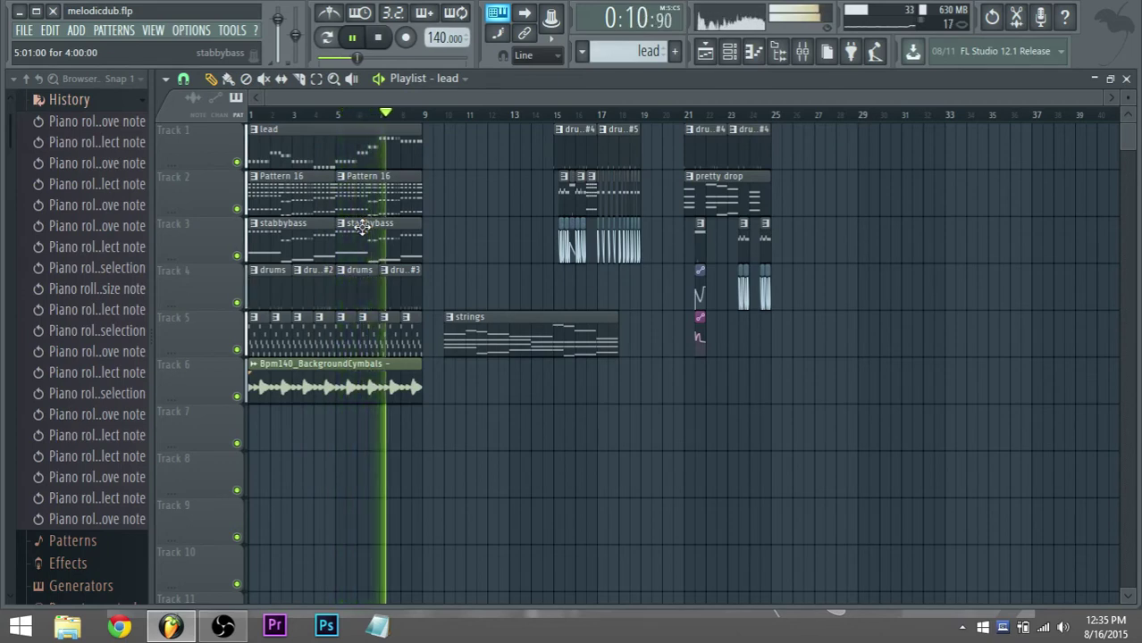
key(space)
click(362, 158)
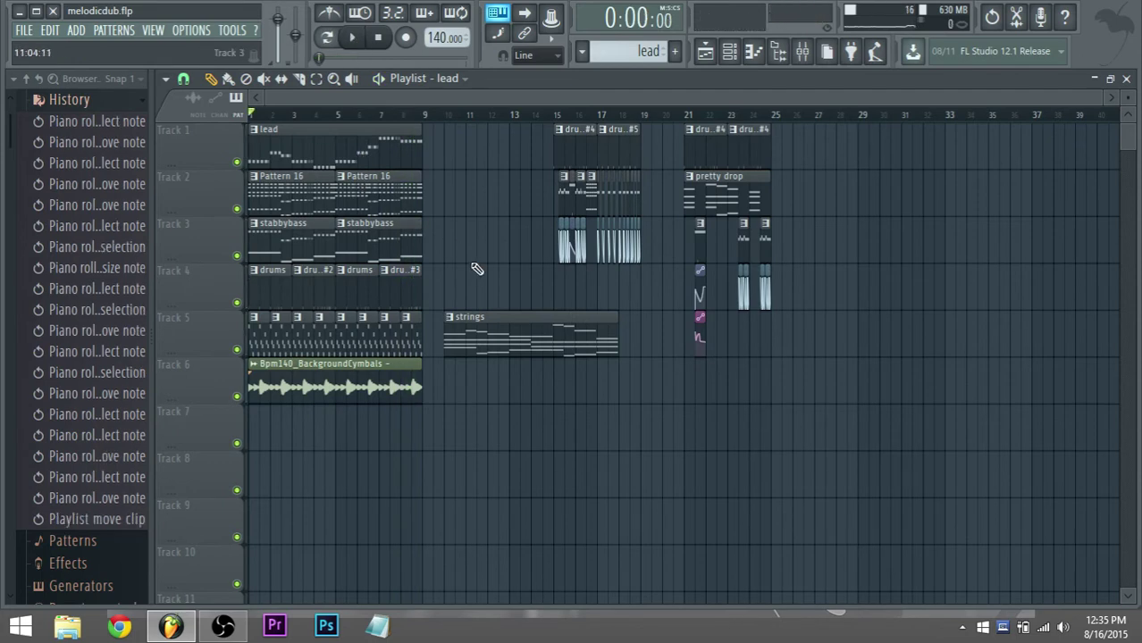
double_click(381, 167)
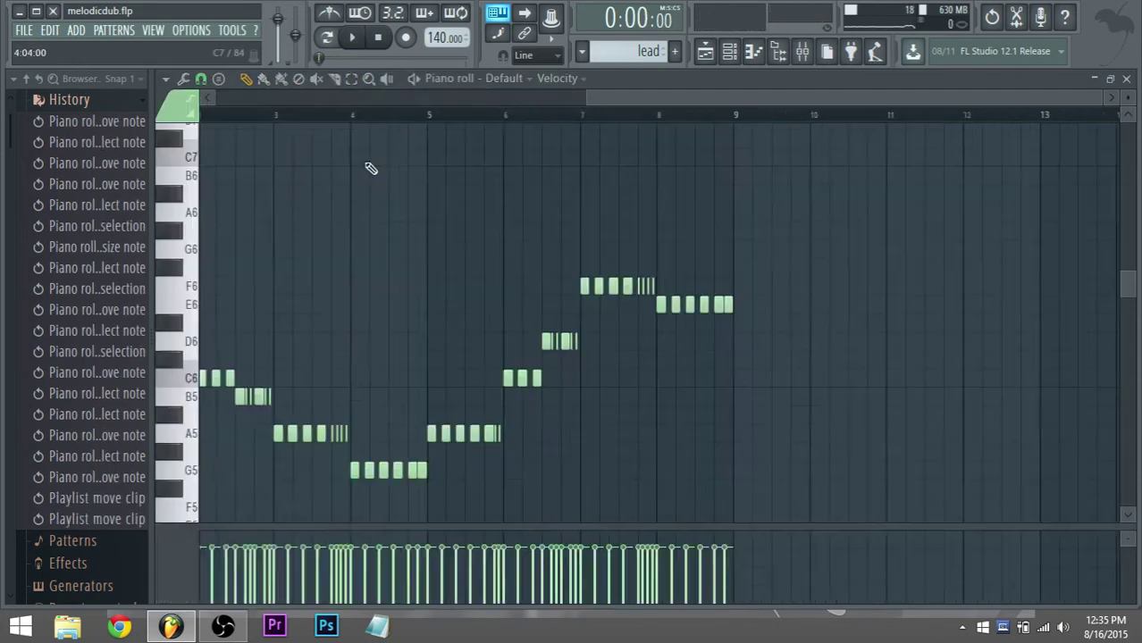
scroll(511, 140, down, 3)
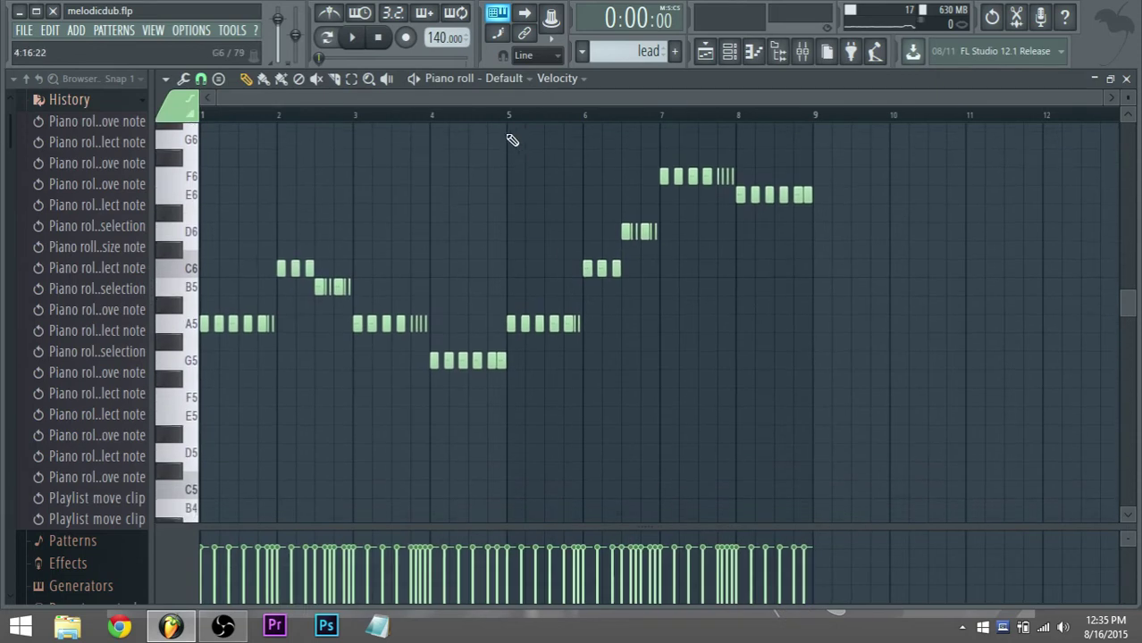
Play the lead from bar 4 and lower the second half of bar 6 to B5, playing the result.
click(427, 116)
key(space)
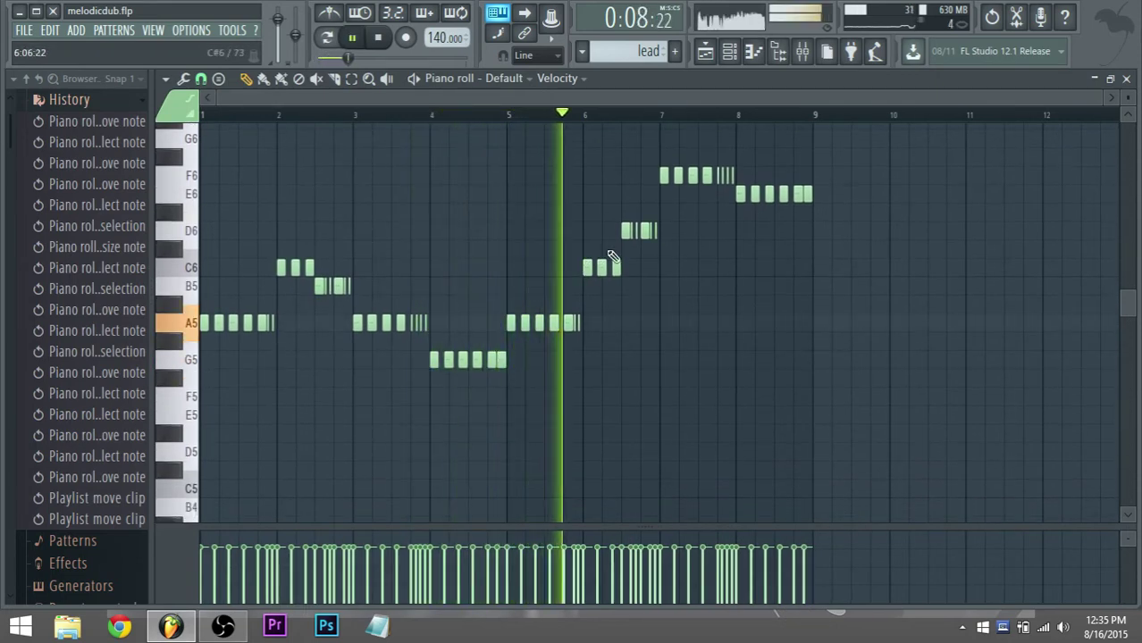
drag(684, 257, 632, 286)
key(space)
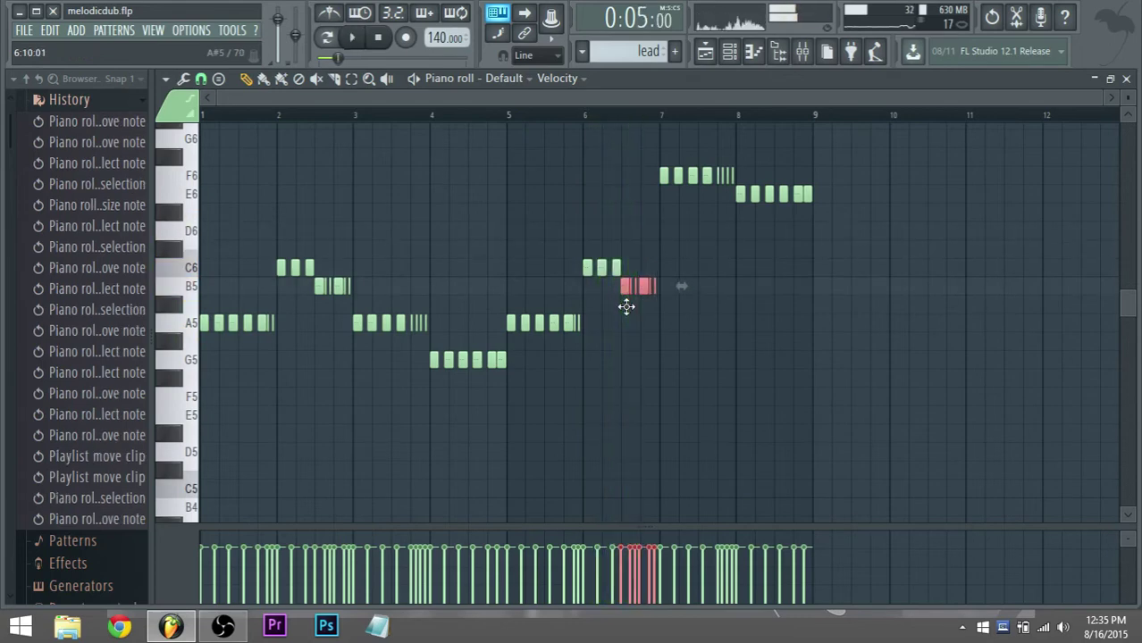
click(576, 117)
key(space)
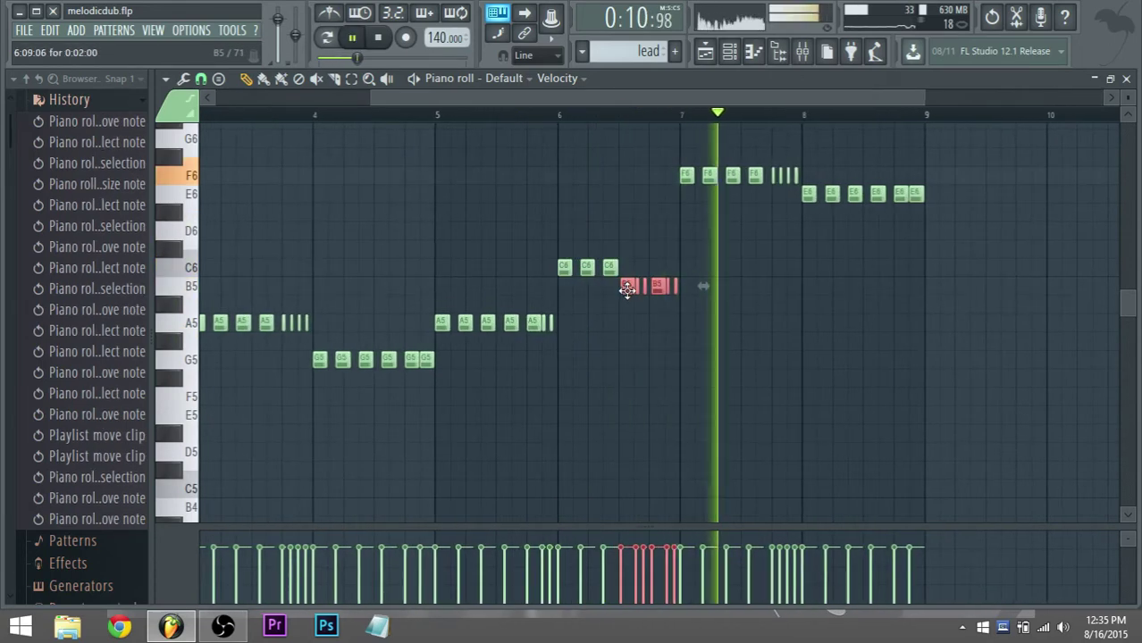
scroll(623, 289, up, 3)
scroll(955, 237, down, 3)
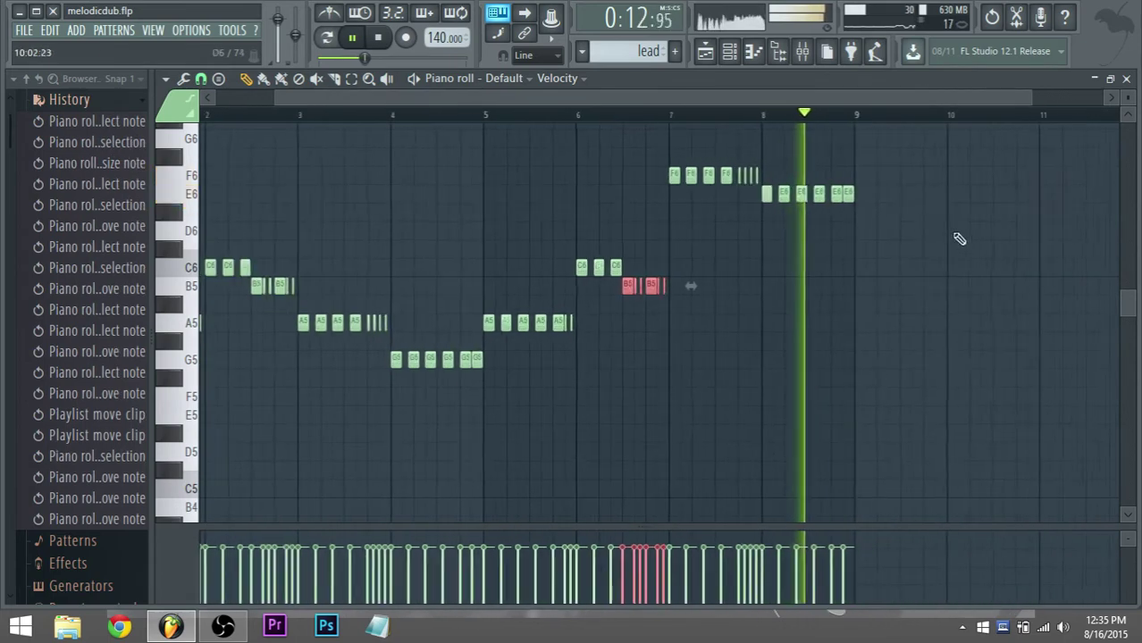
Play the lead's ending and lower the second half of bar 8 to D6, playing it again from bar 8.
key(space)
click(734, 119)
key(space)
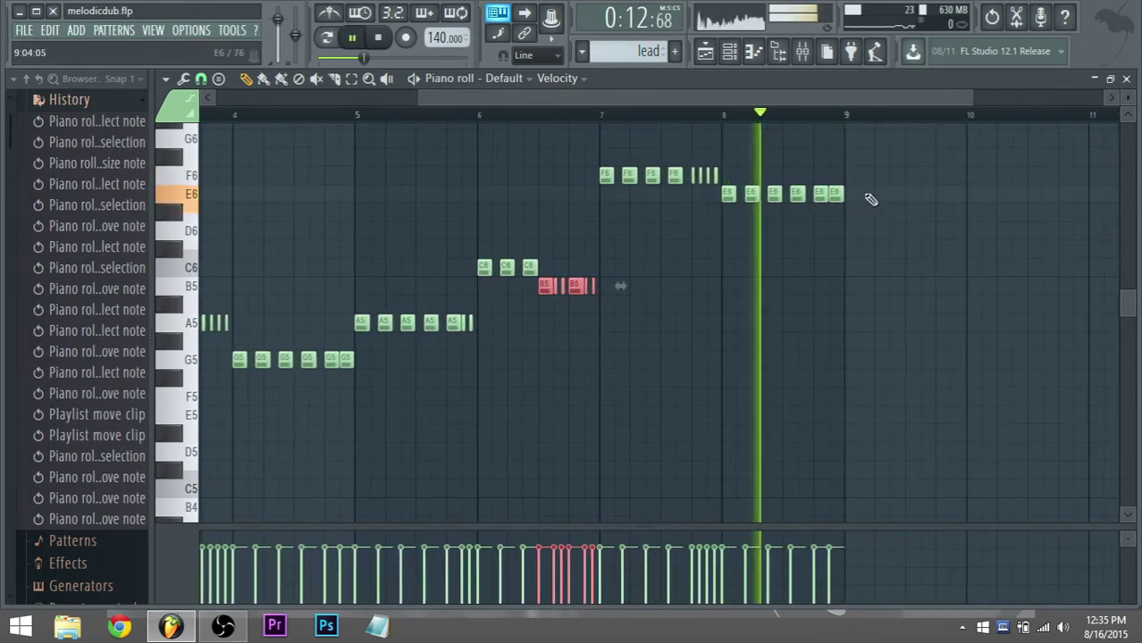
key(space)
drag(854, 214, 788, 223)
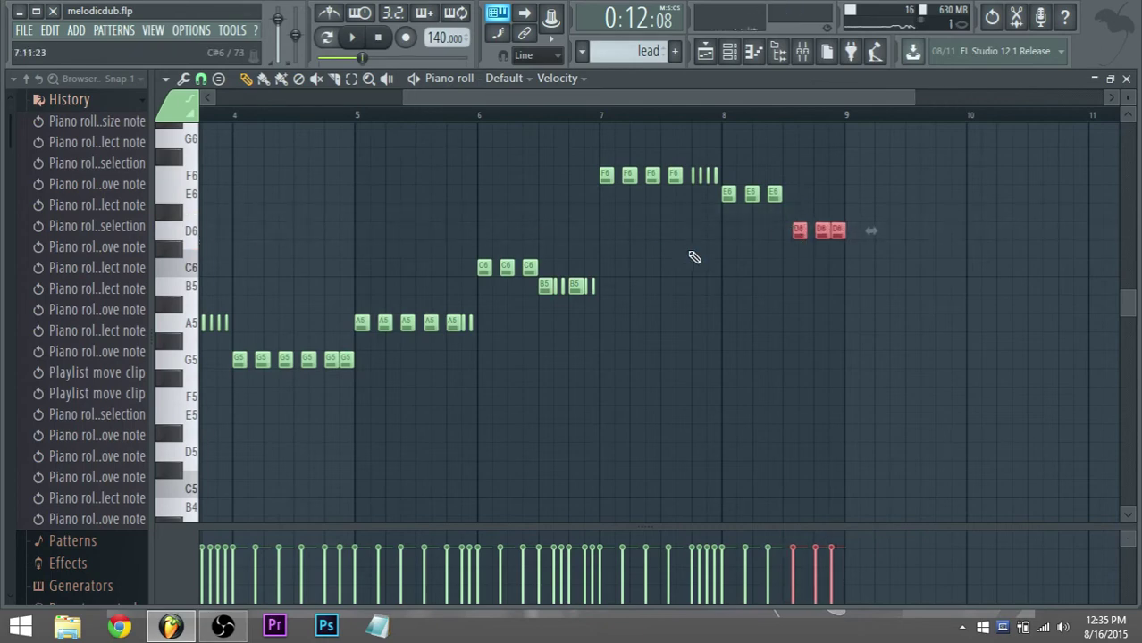
scroll(714, 250, up, 2)
click(813, 233)
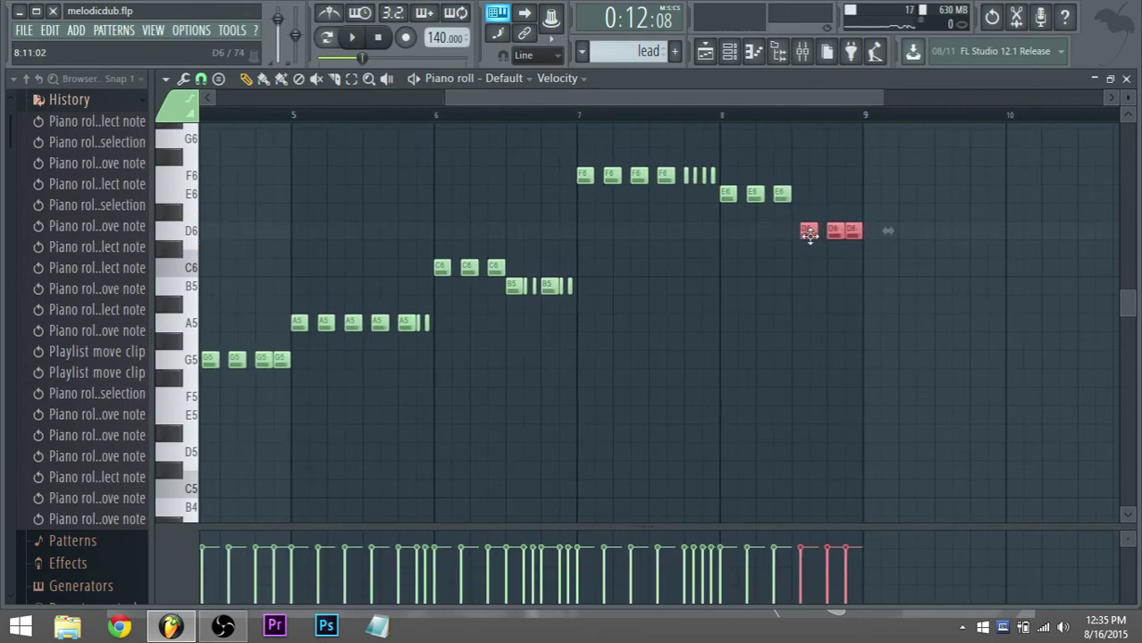
click(822, 272)
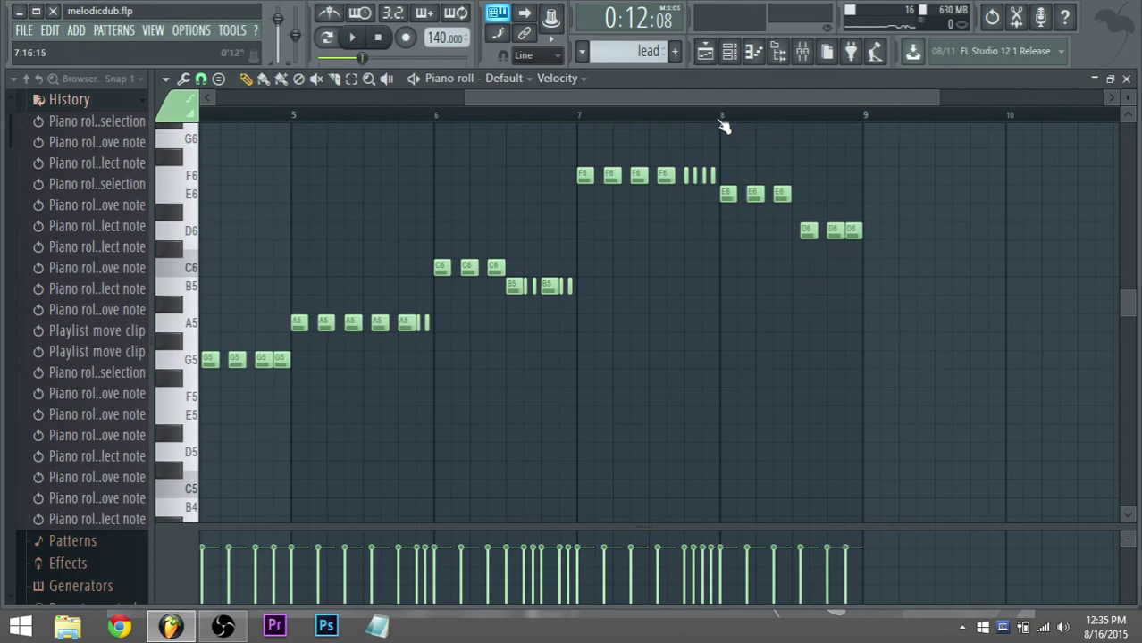
key(space)
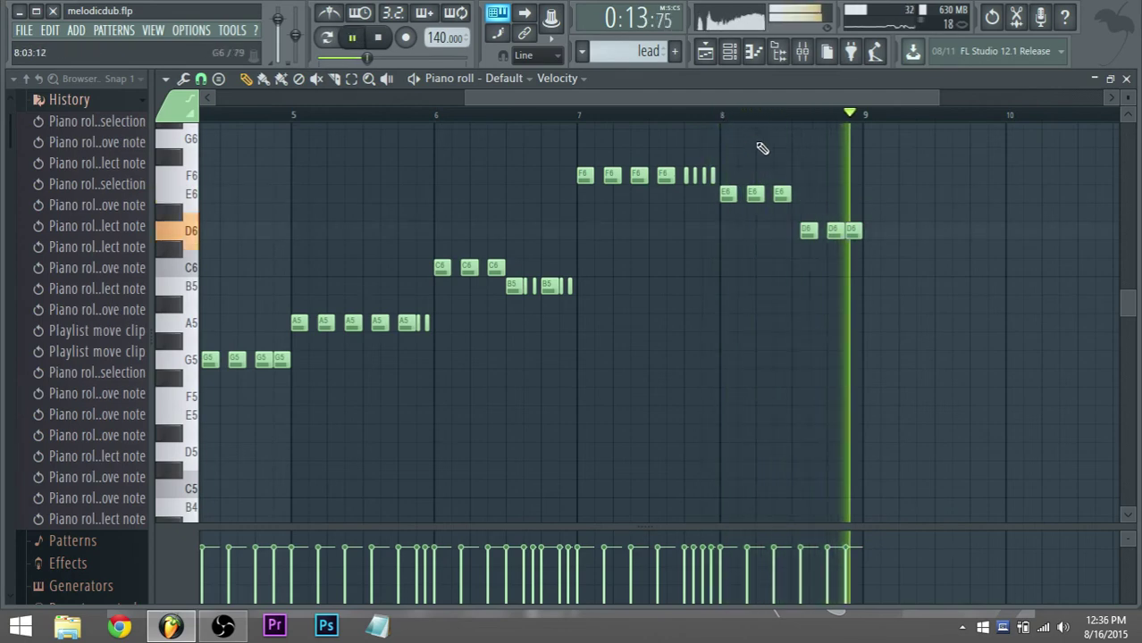
Open the strings pattern from the playlist and play it from the start in pattern mode.
click(705, 51)
key(space)
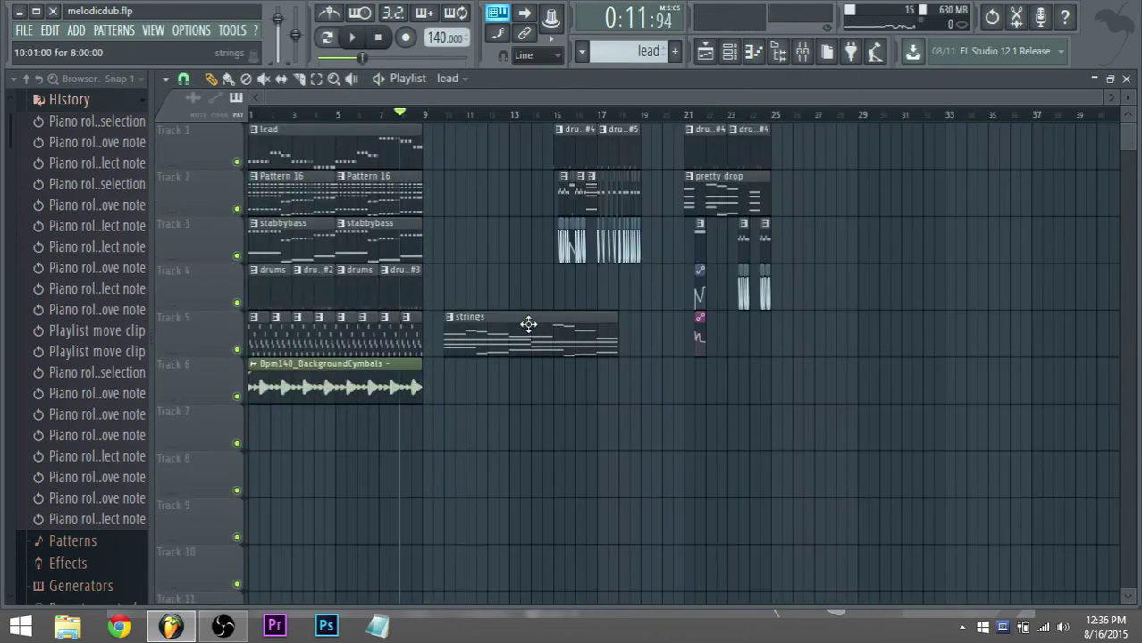
double_click(533, 336)
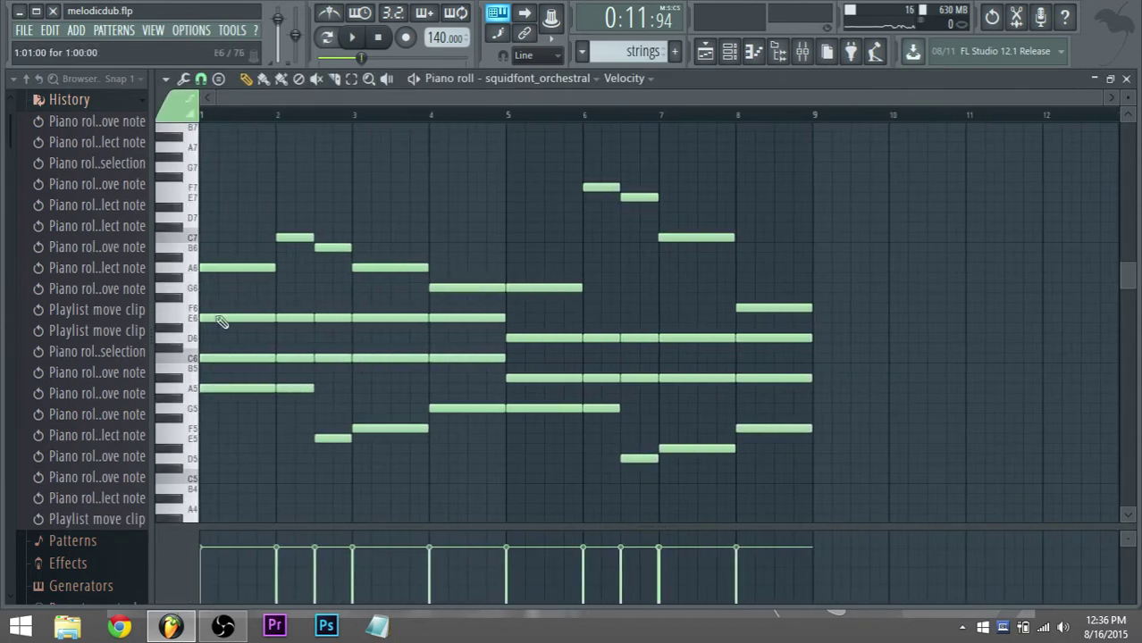
click(324, 50)
key(space)
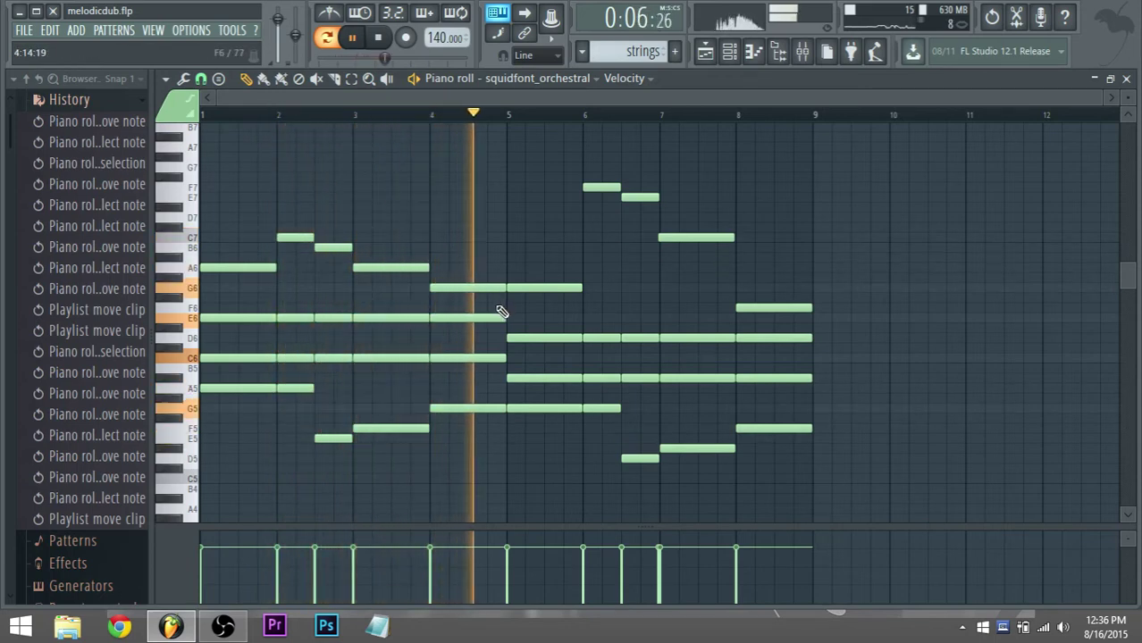
key(space)
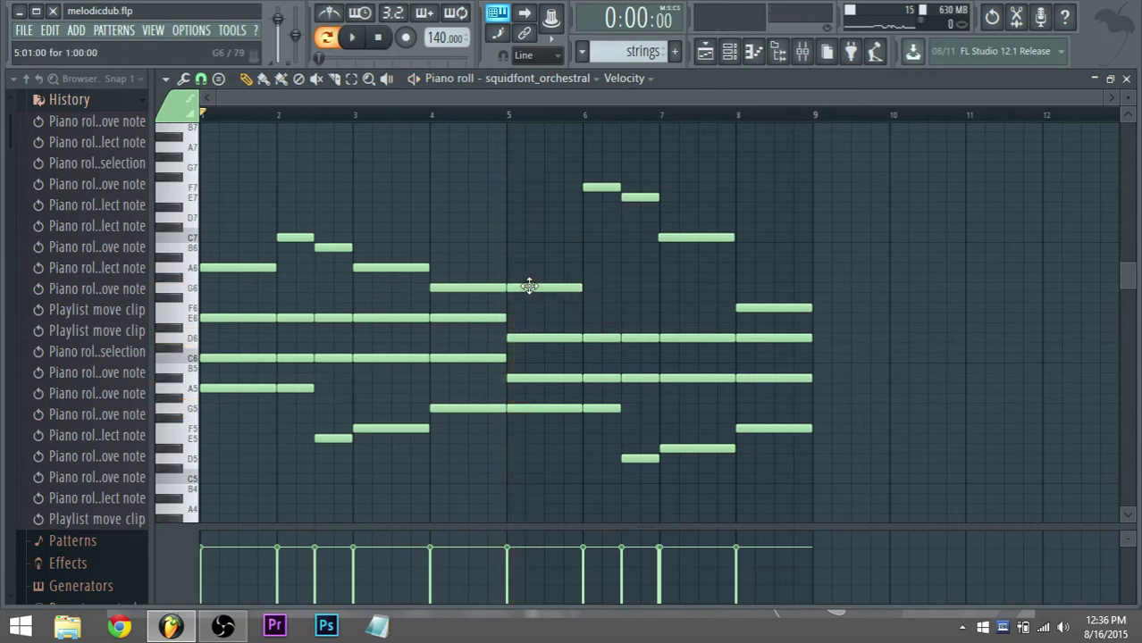
Raise the strings of bars 5 to 8 by two semitones, excluding the top notes of bars 6 and 7, and play from bar 5.
drag(831, 477, 516, 263)
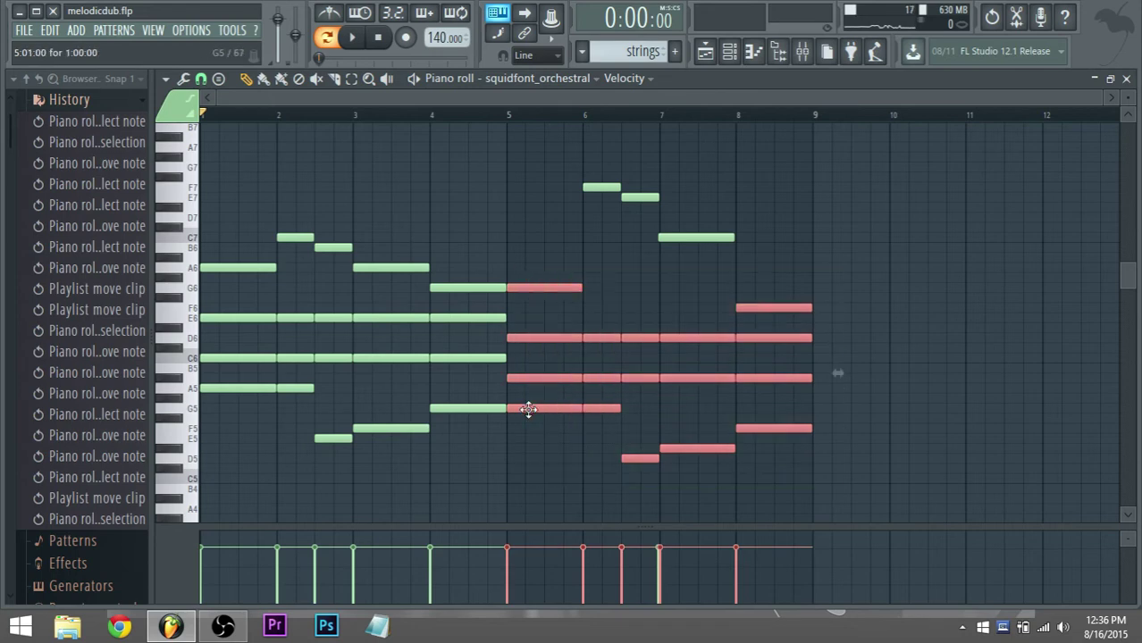
mouse_move(528, 409)
mouse_down()
mouse_move(530, 377)
mouse_move(528, 392)
mouse_up()
click(506, 114)
key(space)
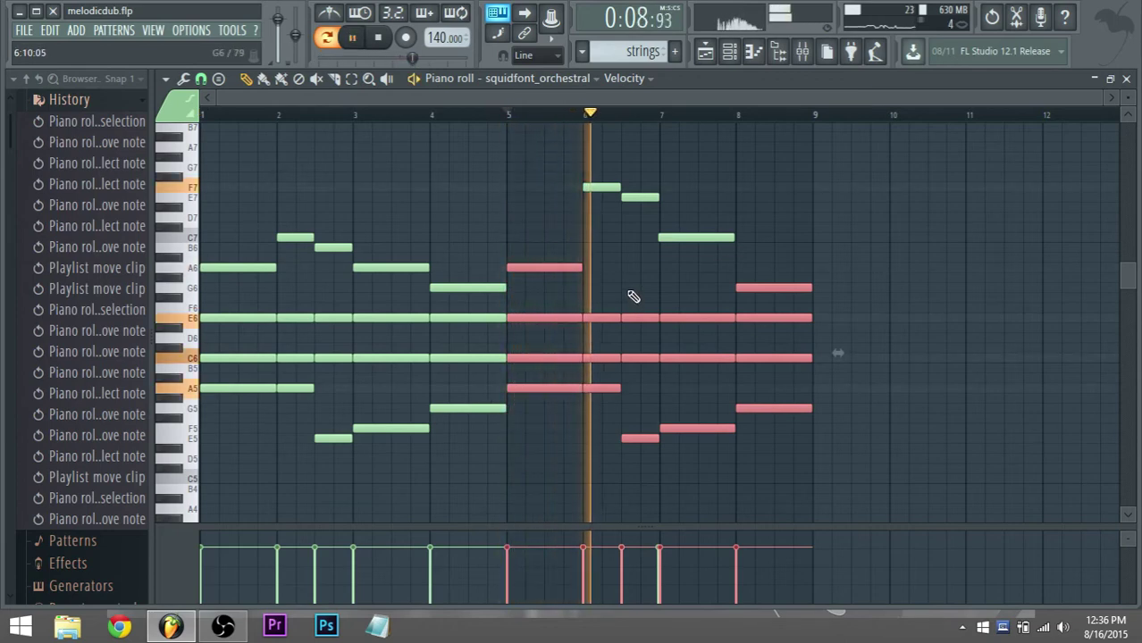
Lower the two top strings notes of bar 6 to C7 and B6 and play from just before bar 6.
key(space)
drag(635, 212, 592, 185)
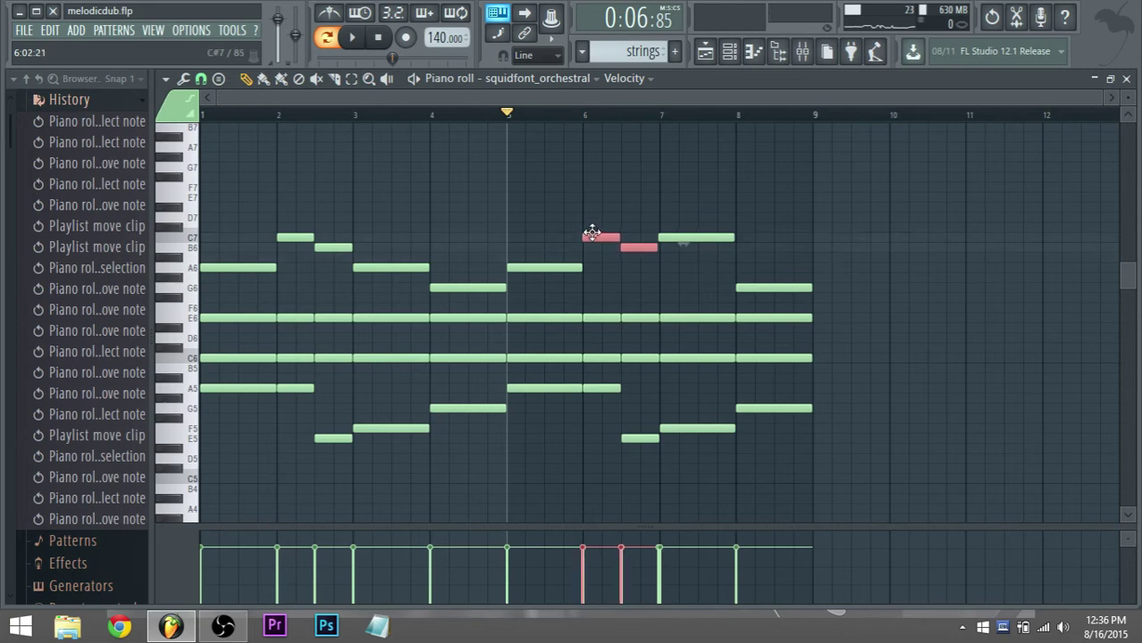
scroll(592, 234, up, 2)
click(558, 114)
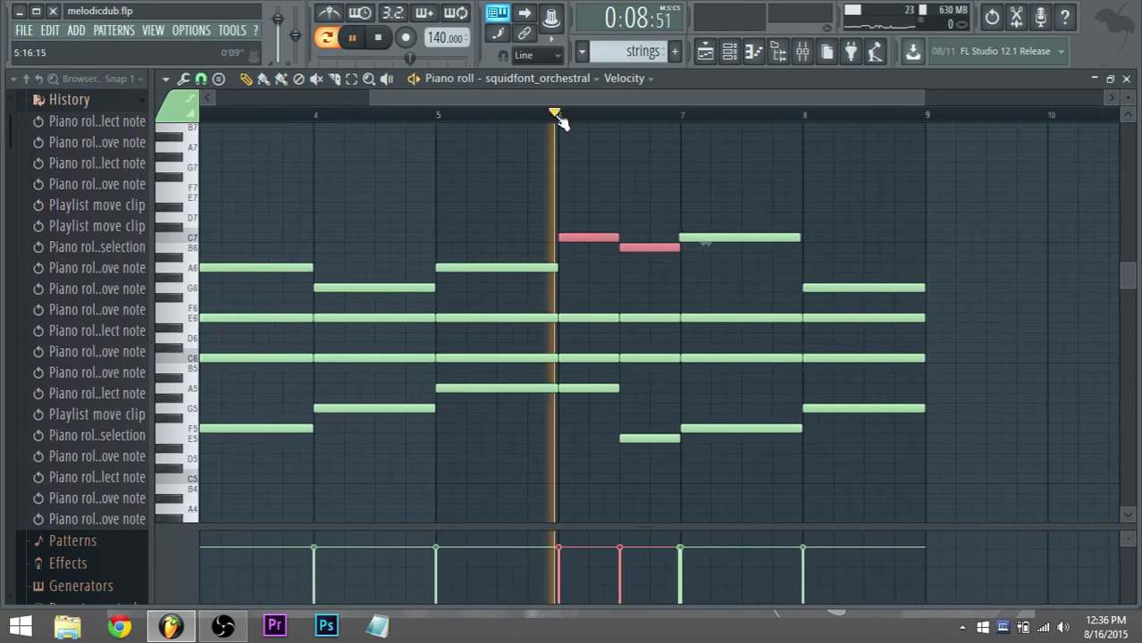
scroll(627, 314, up, 1)
scroll(616, 312, up, 2)
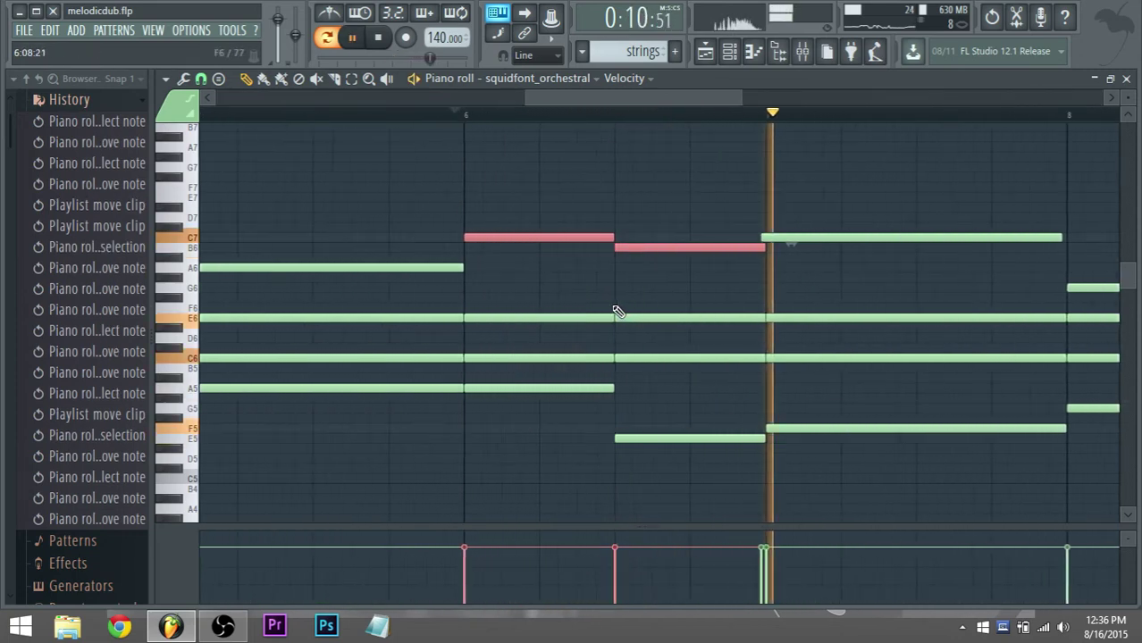
scroll(614, 311, down, 1)
key(space)
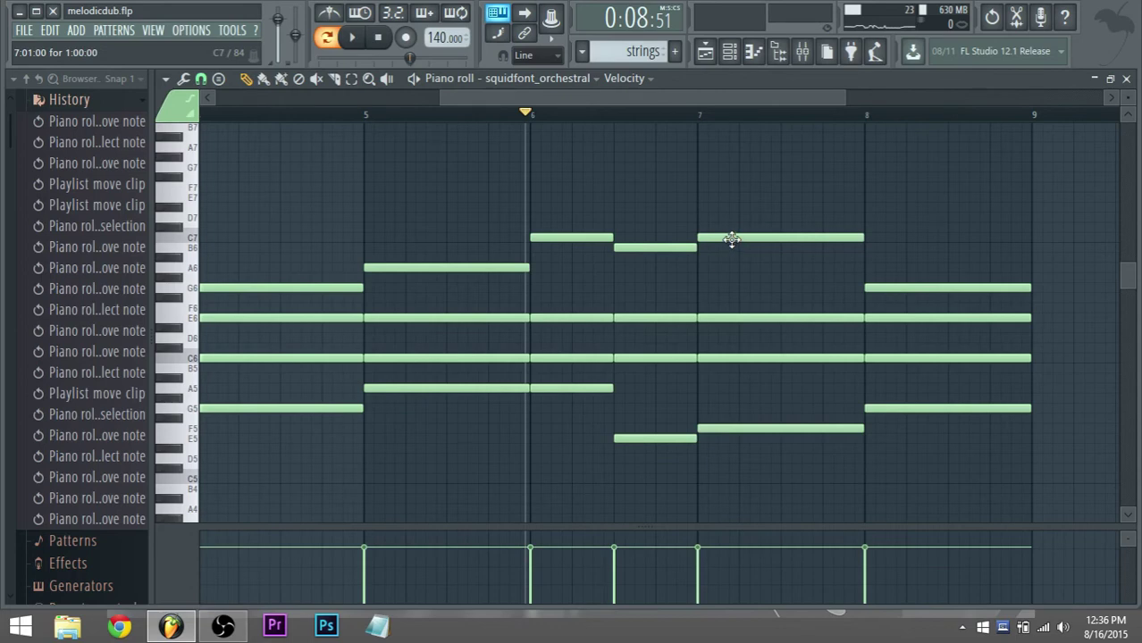
Raise the top strings note of bar 7 to F7 and make bar 8's top line two half-bar notes, E7 and D7.
drag(731, 240, 730, 197)
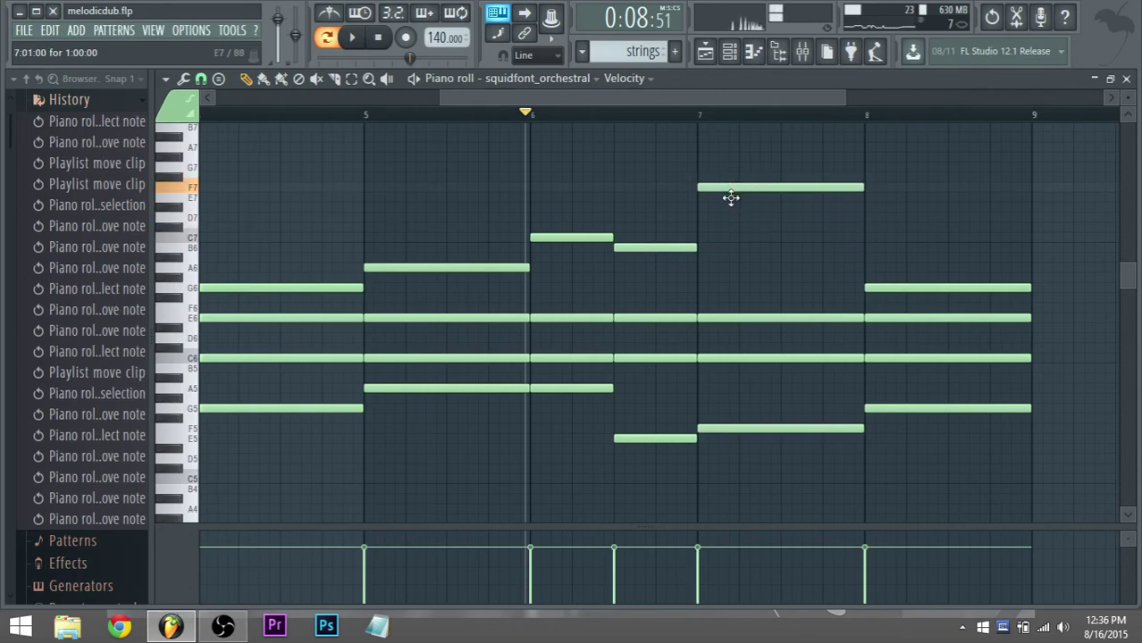
drag(867, 288, 868, 193)
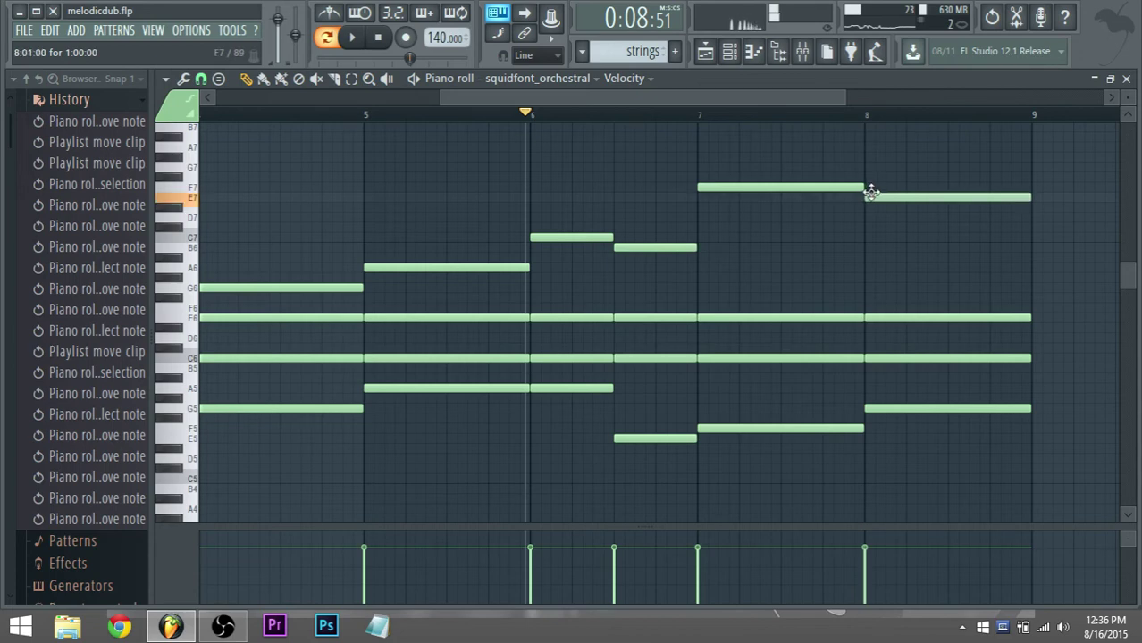
drag(1031, 197, 1013, 200)
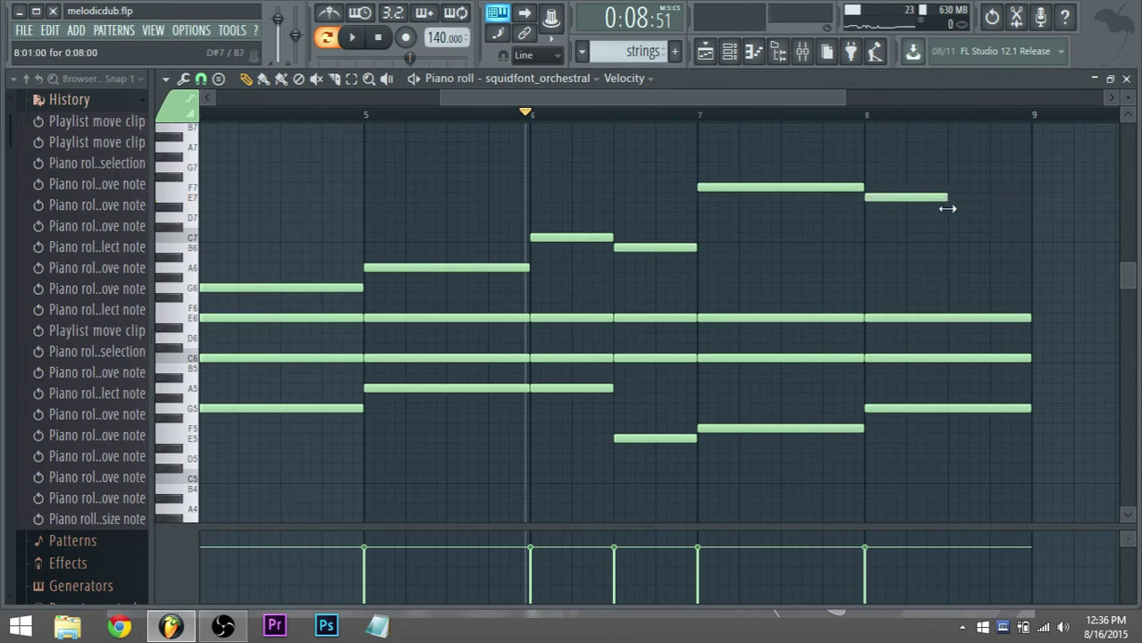
drag(949, 231, 948, 211)
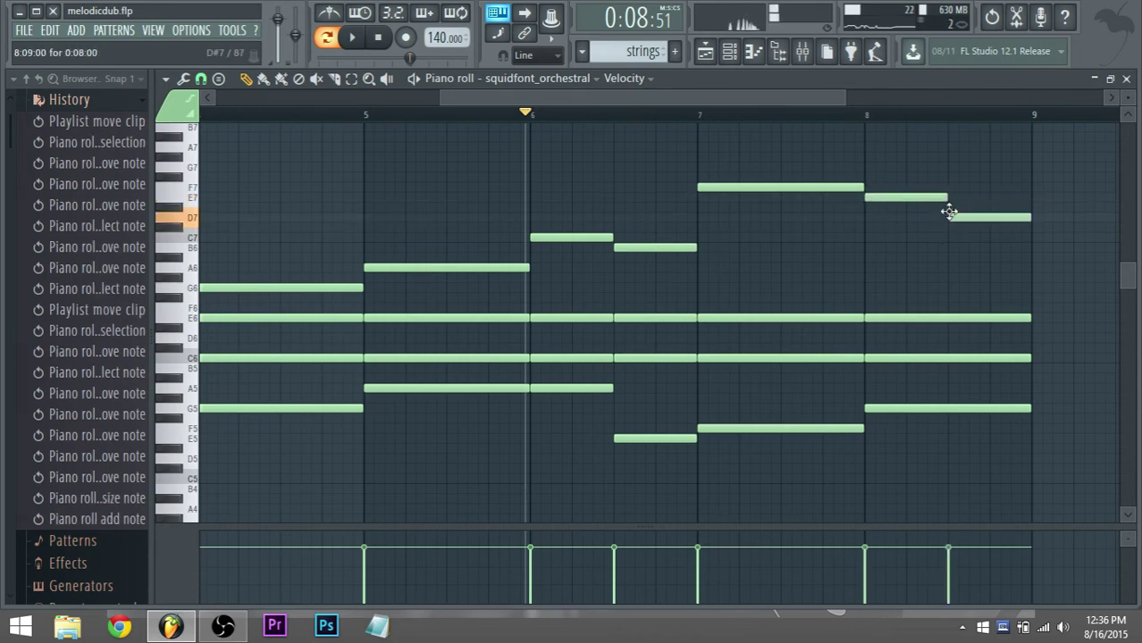
Play the strings pattern to check its ending, restarting from bar 8, and stop playback.
key(space)
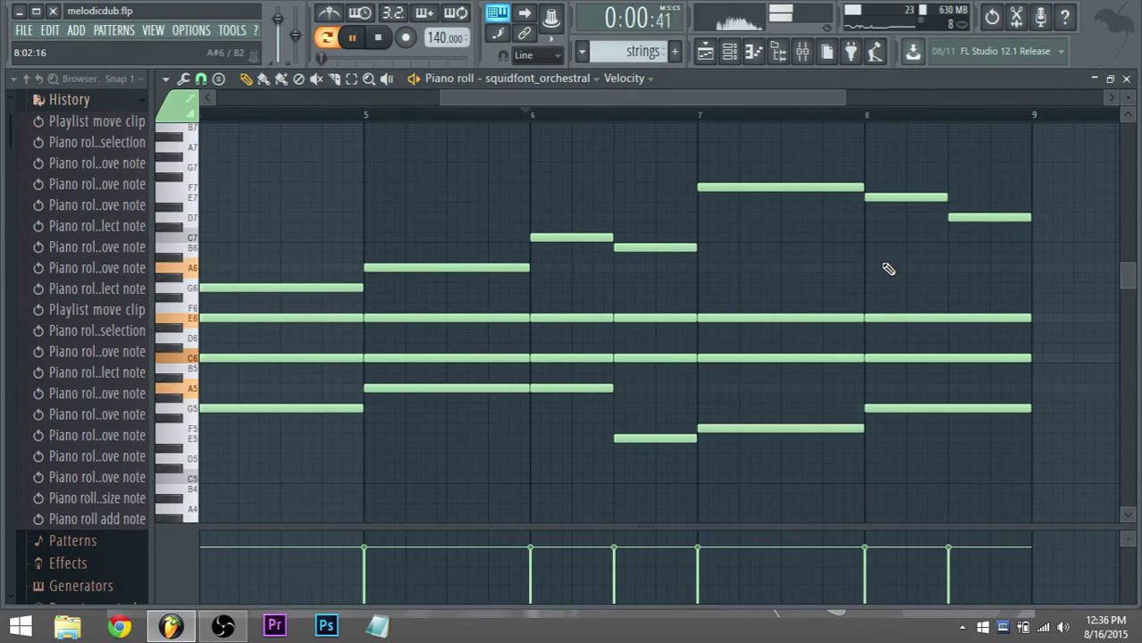
key(space)
click(869, 117)
key(space)
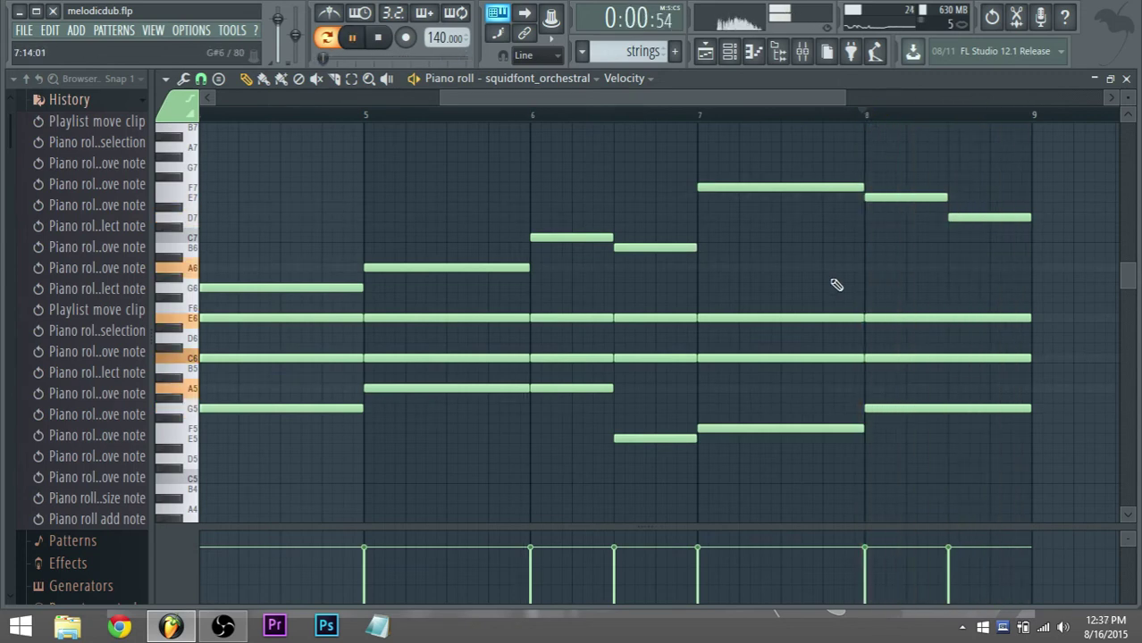
scroll(833, 283, down, 3)
key(space)
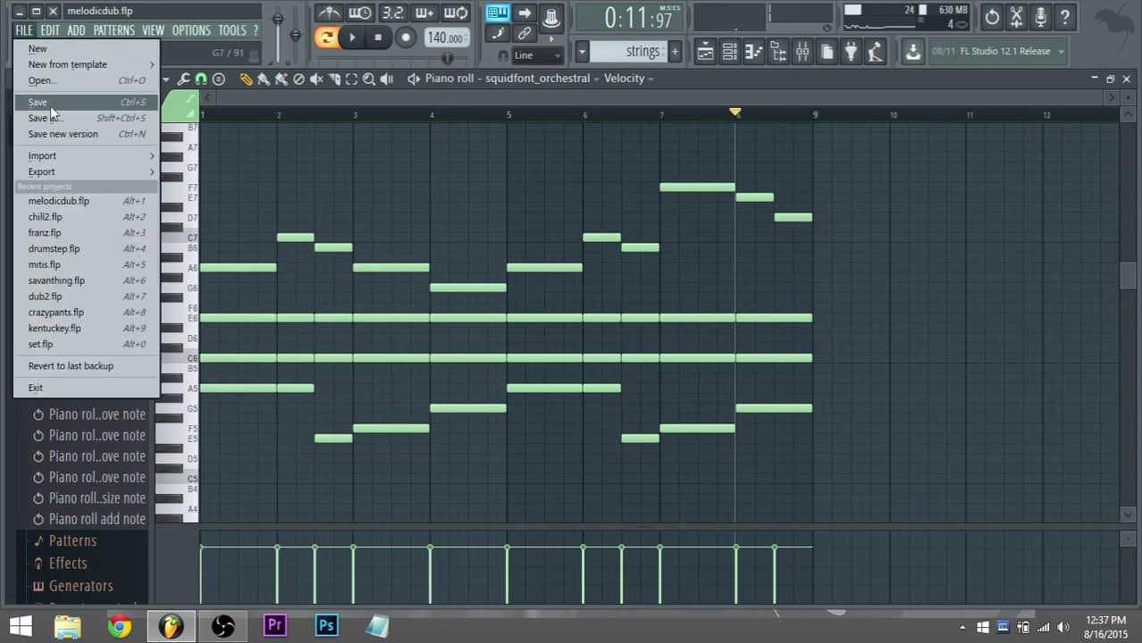
While the strings play, boost 8.2 kHz and 13.8 kHz by 2.3 dB on the squidfont_orchestral mixer track and cut 67 Hz by 18 dB.
click(803, 51)
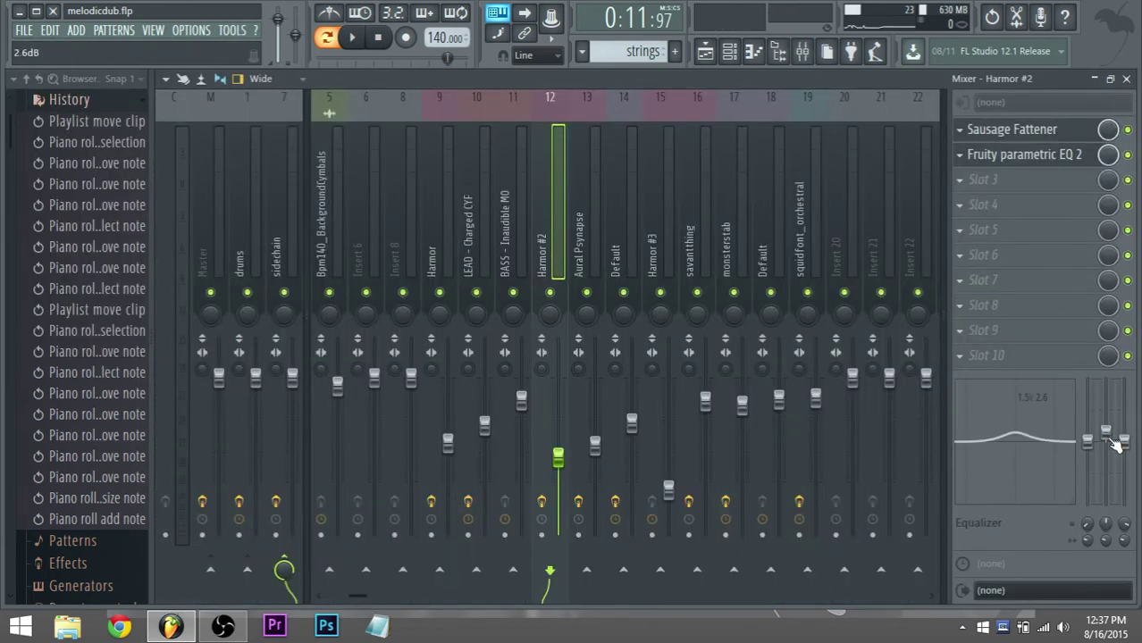
click(713, 257)
scroll(721, 244, down, 3)
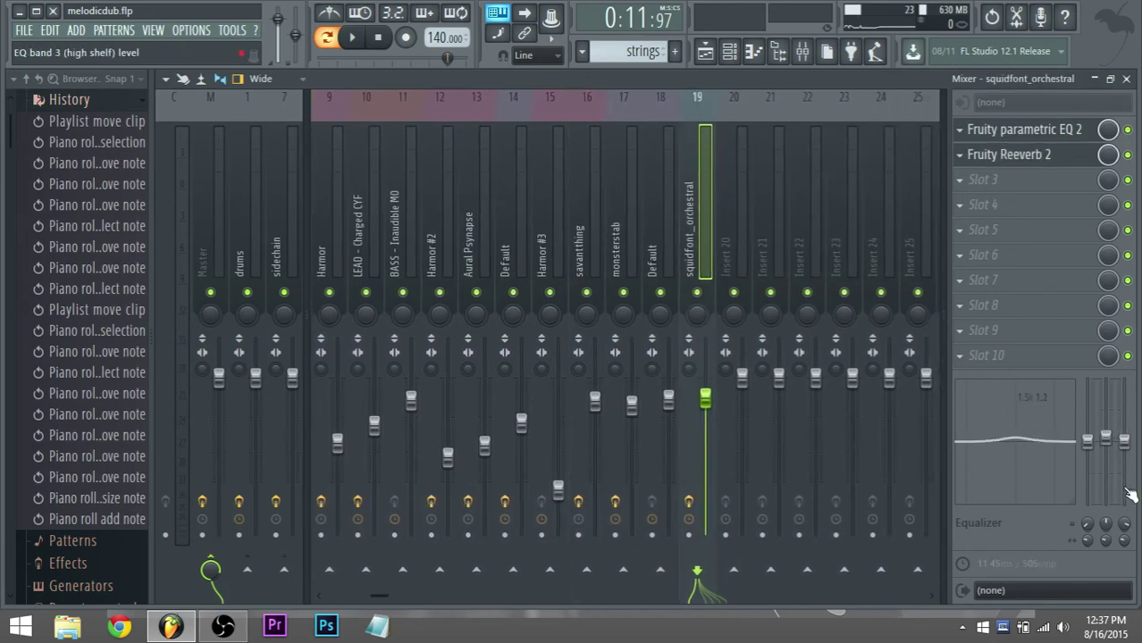
key(space)
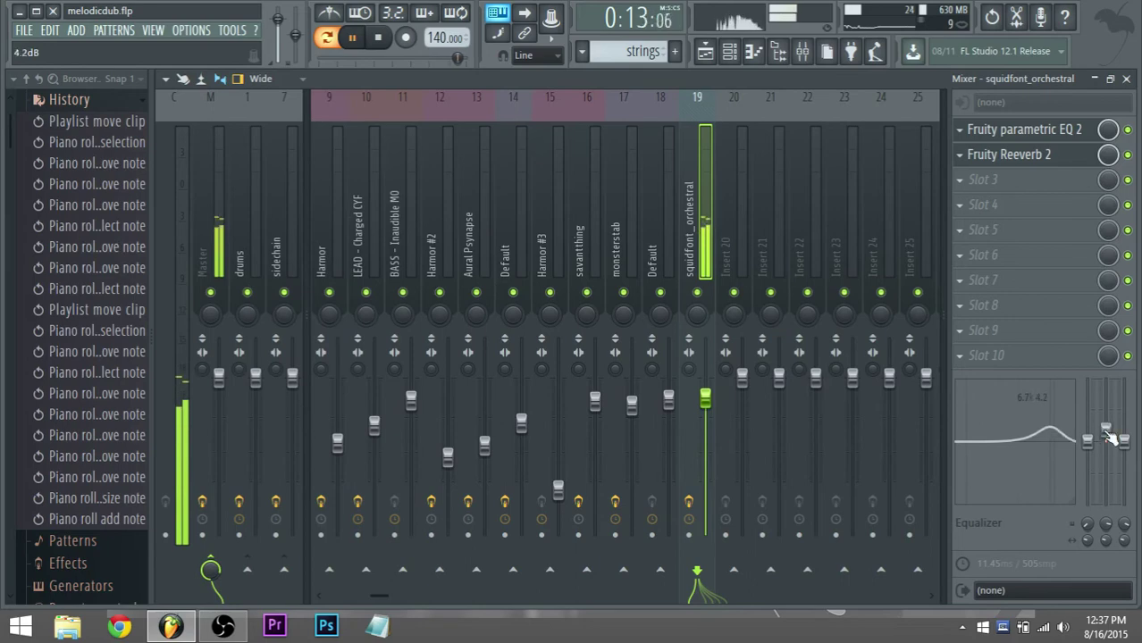
drag(1122, 506, 1122, 511)
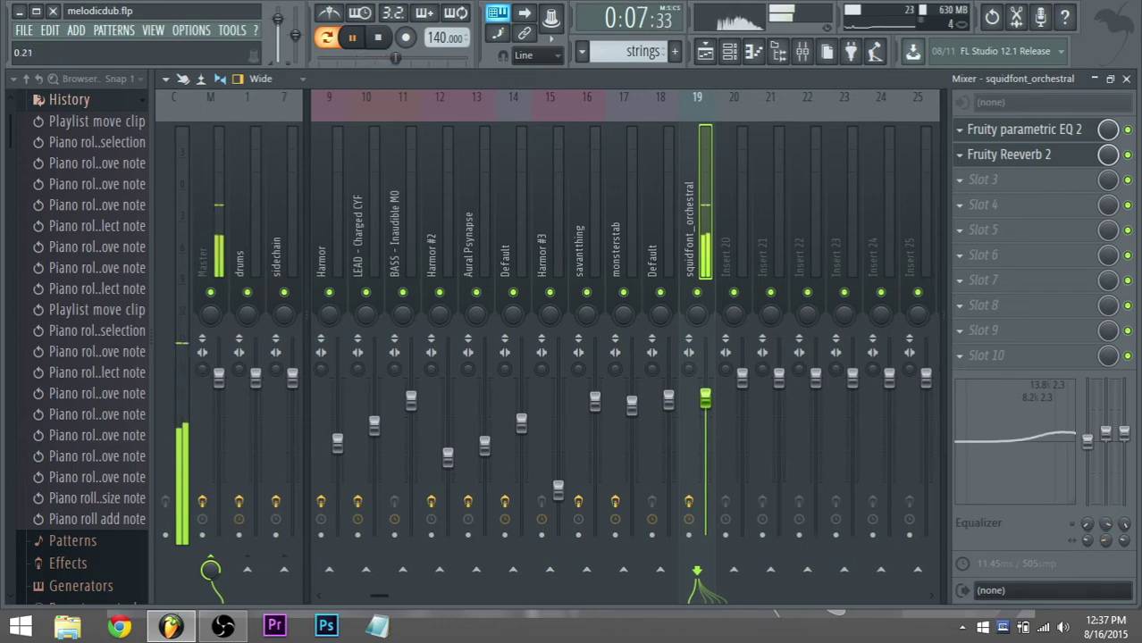
drag(1085, 481, 1086, 558)
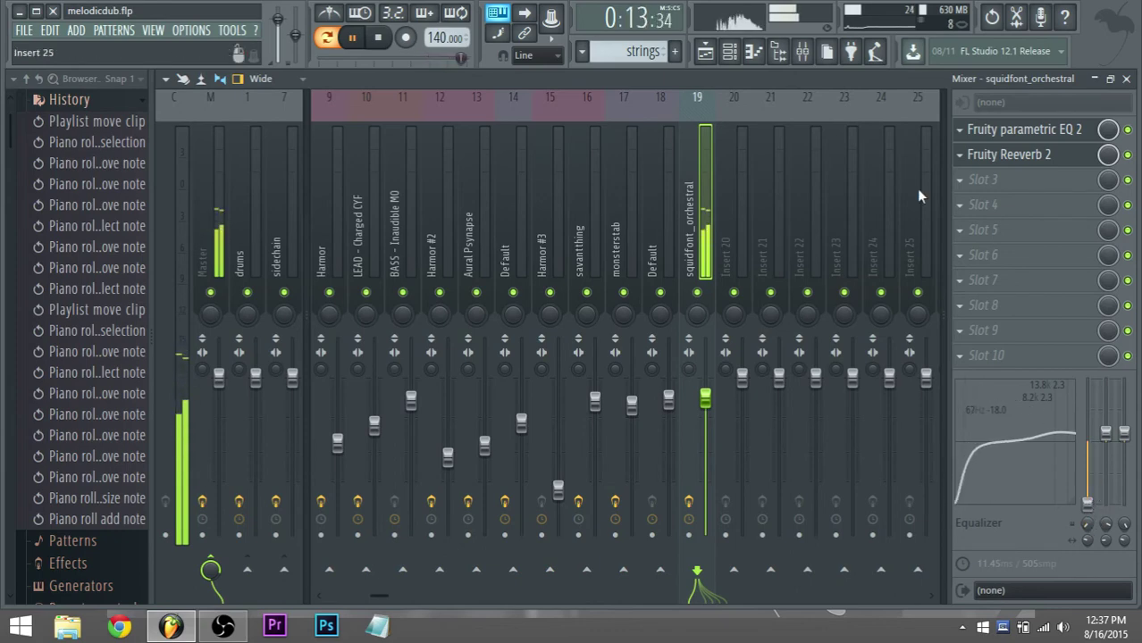
Review the strings' Reeverb 2 and adjust their parametric EQ, placing band 4 at about 322 Hz and band 6 at about 9.9 kHz.
click(1007, 154)
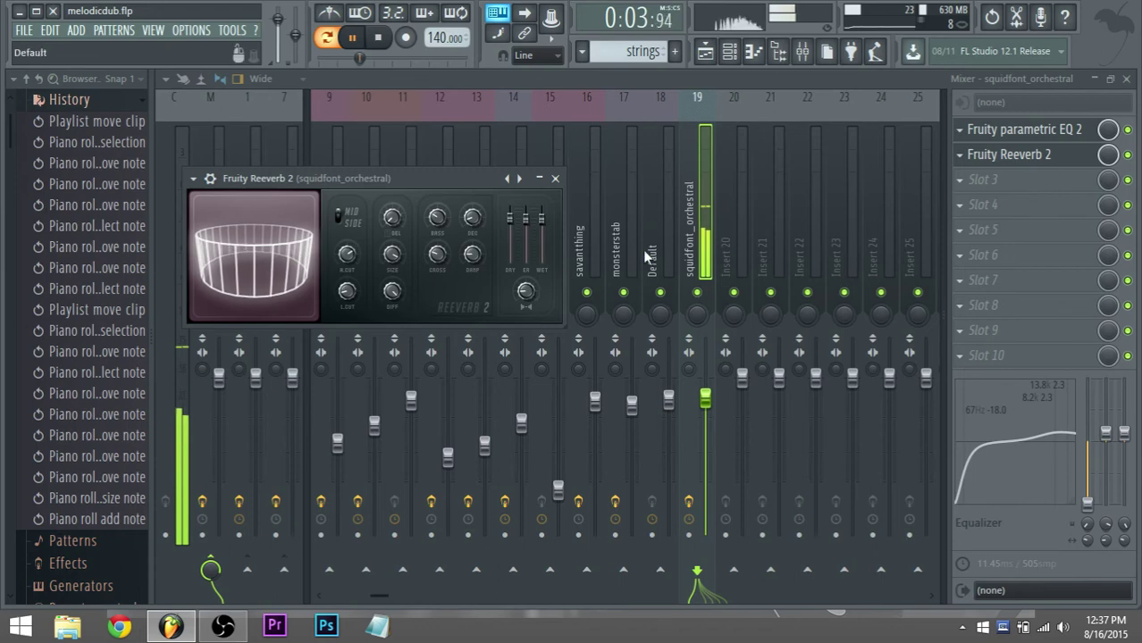
key(Escape)
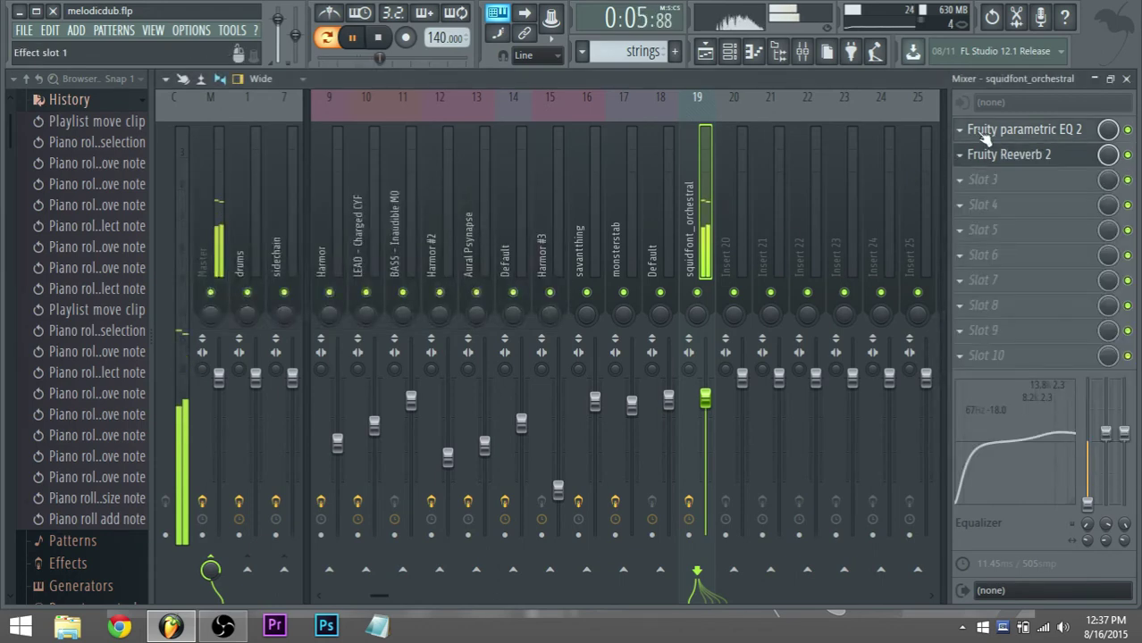
click(982, 134)
drag(482, 281, 320, 284)
drag(376, 312, 385, 313)
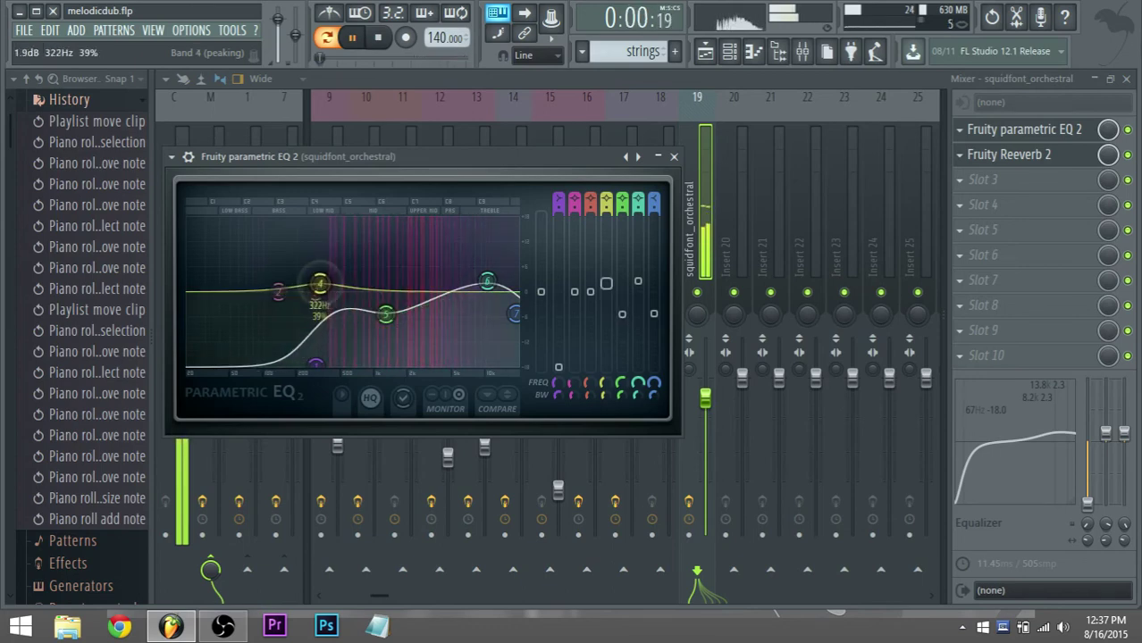
click(487, 281)
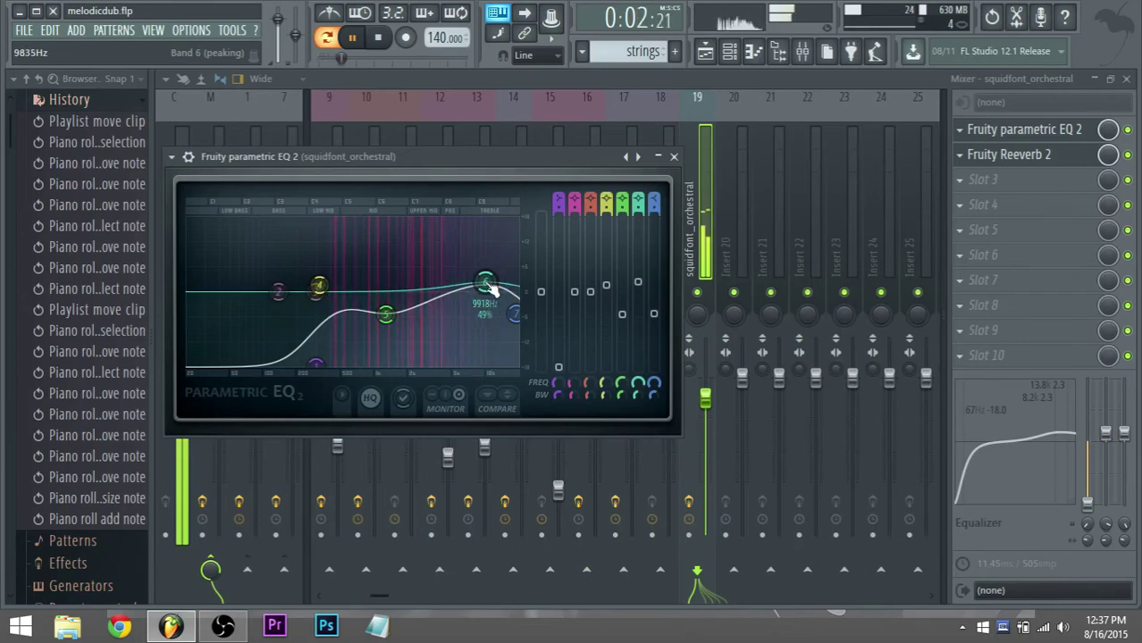
Play the playlist's first eight bars in song mode, stop, and look over the drop sections from bar 15 onward.
click(704, 53)
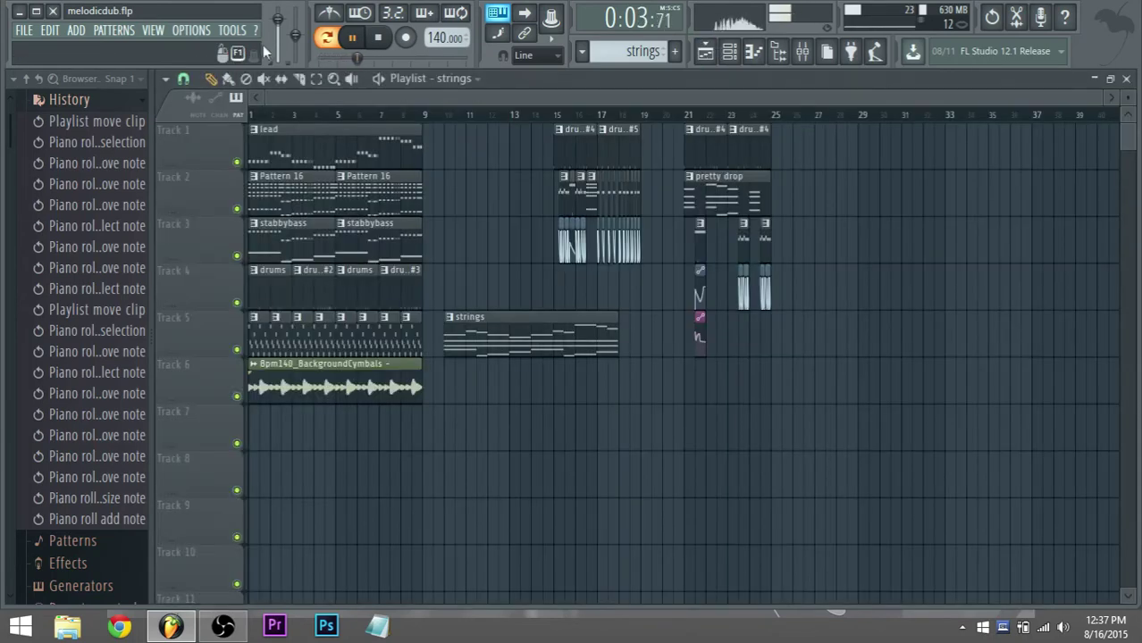
click(327, 41)
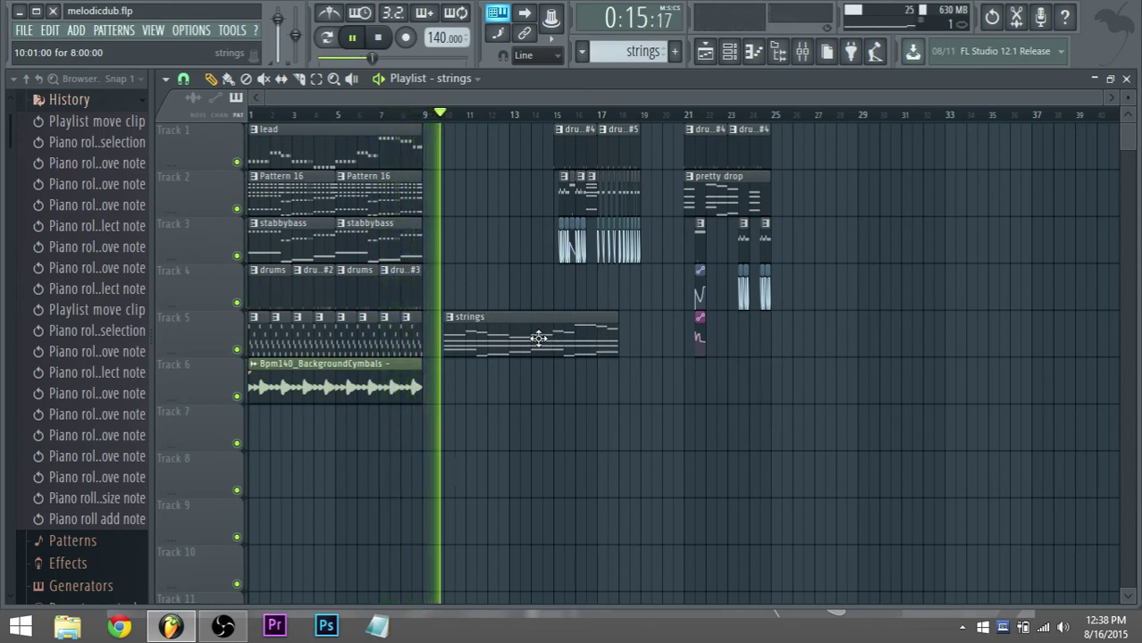
key(space)
scroll(746, 323, up, 2)
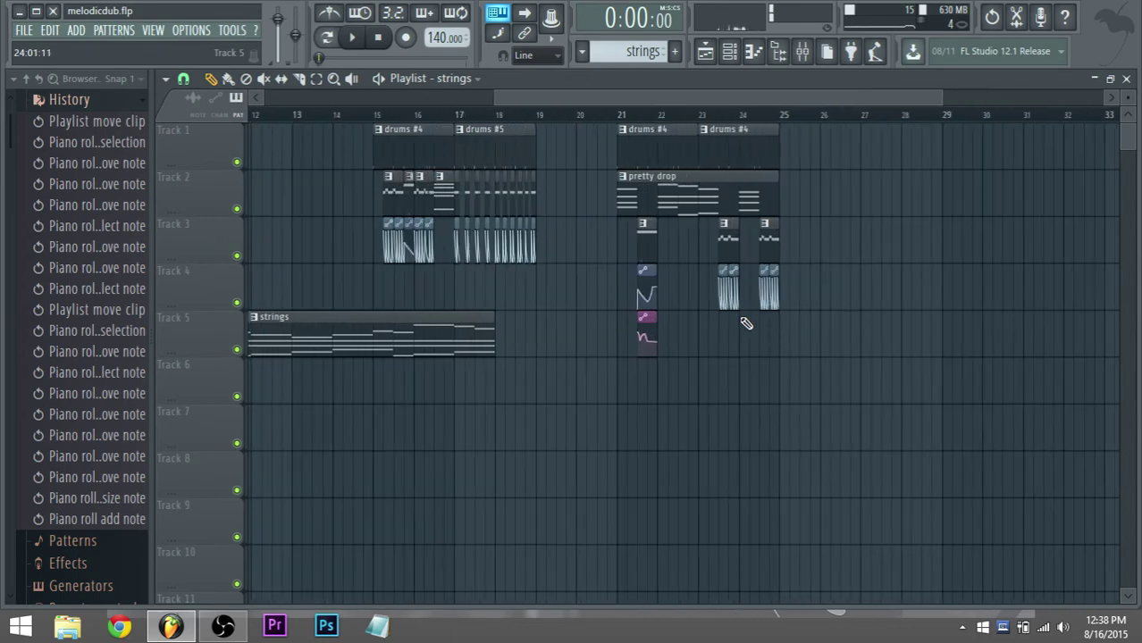
scroll(740, 233, down, 2)
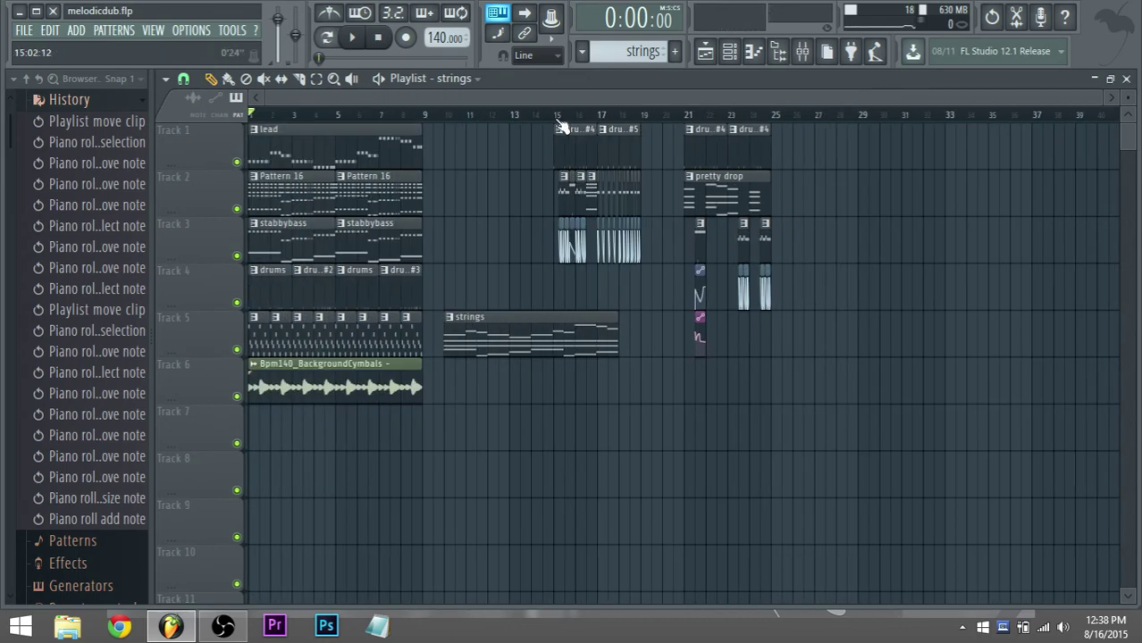
Play the lead pattern alone and add Fruity Reeverb 2 to the second effect slot of the Aural Psynapse mixer track.
double_click(313, 133)
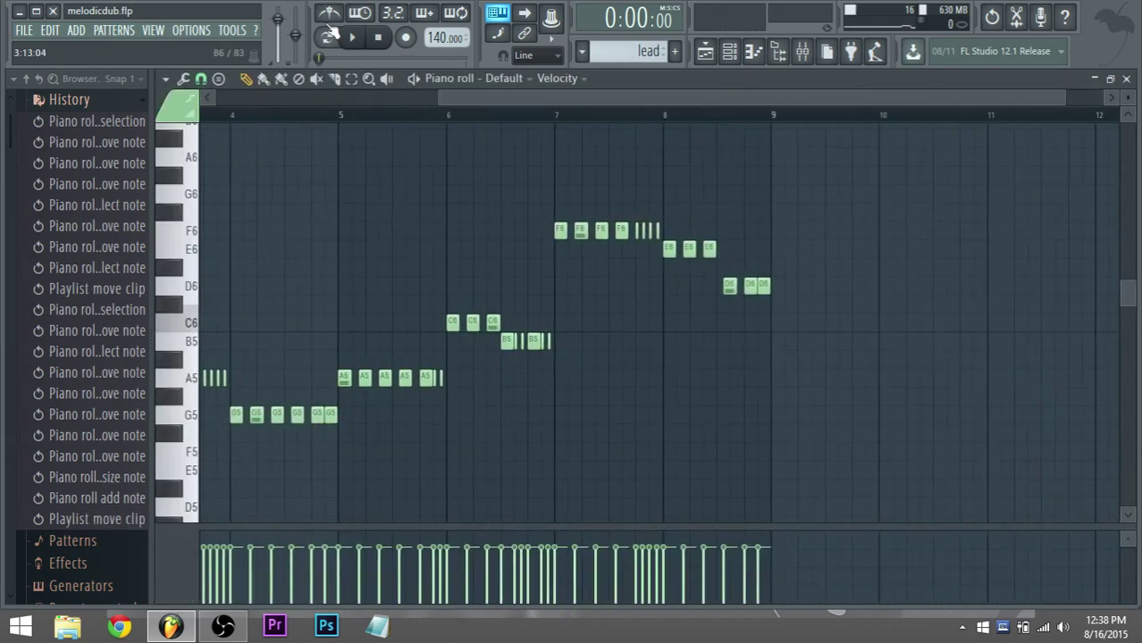
key(space)
click(828, 54)
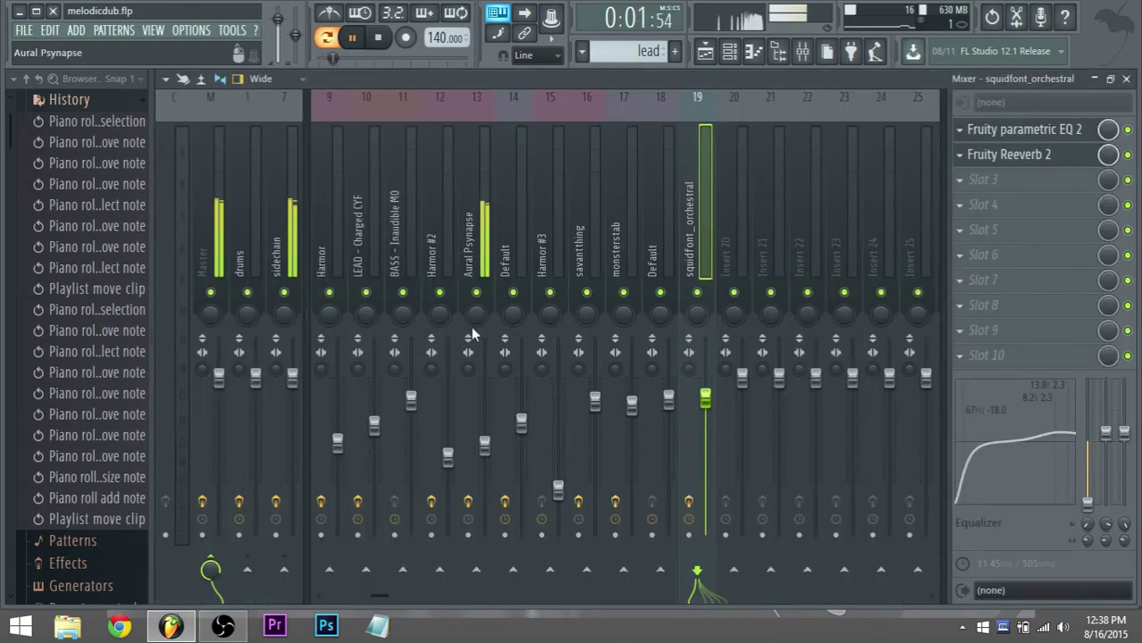
click(484, 457)
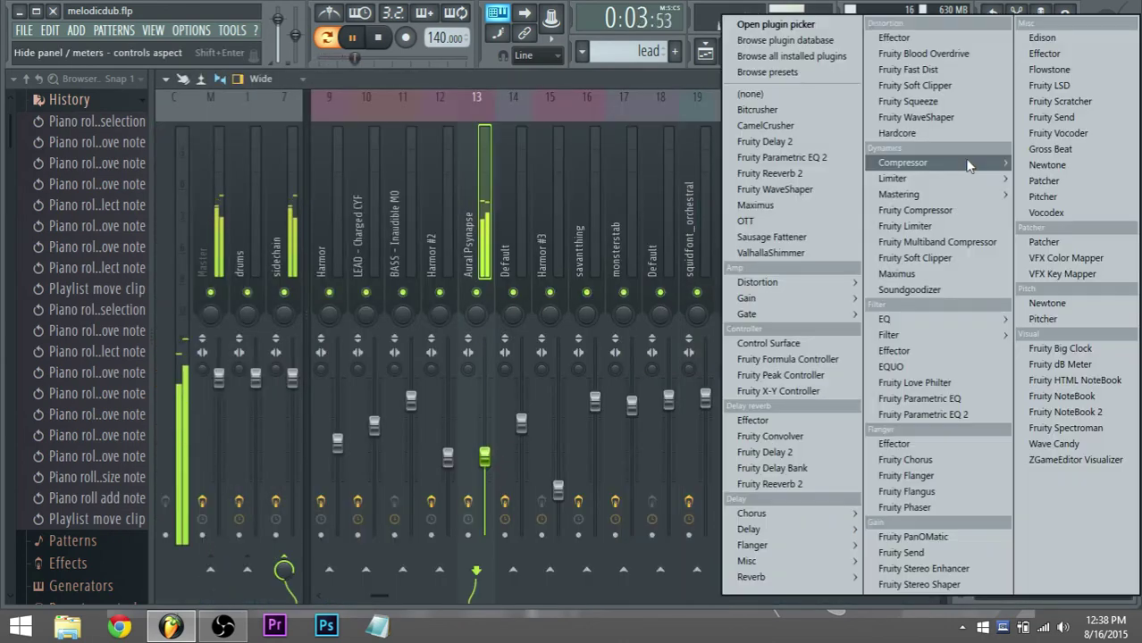
click(983, 154)
click(775, 174)
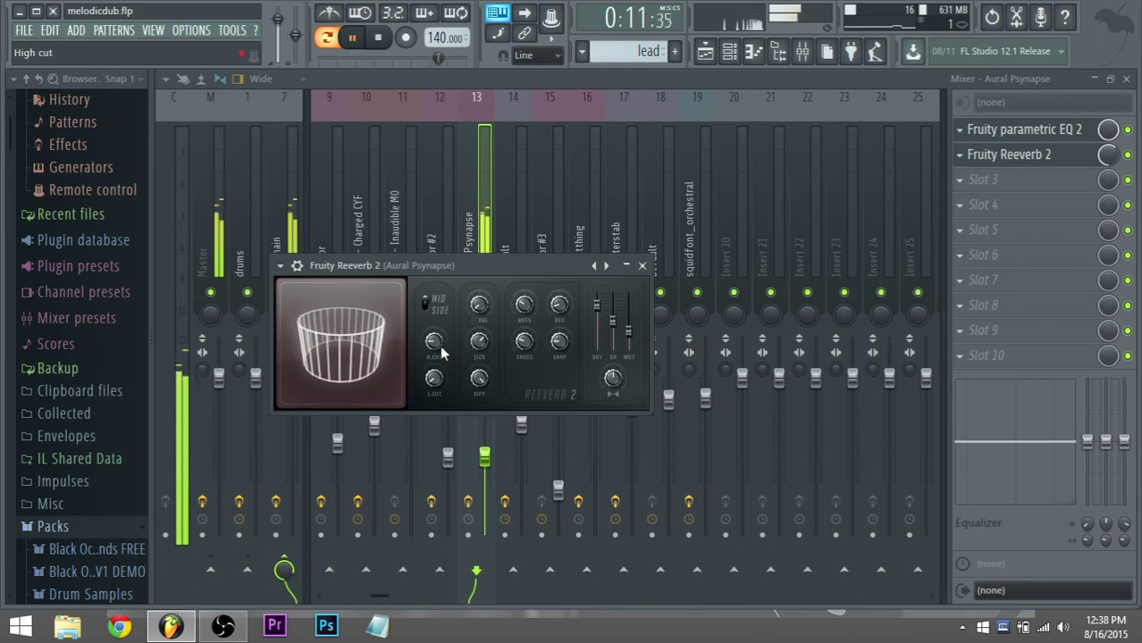
Play the full song, raise the Aural Psynapse track's volume slightly and adjust its stereo separation.
click(351, 38)
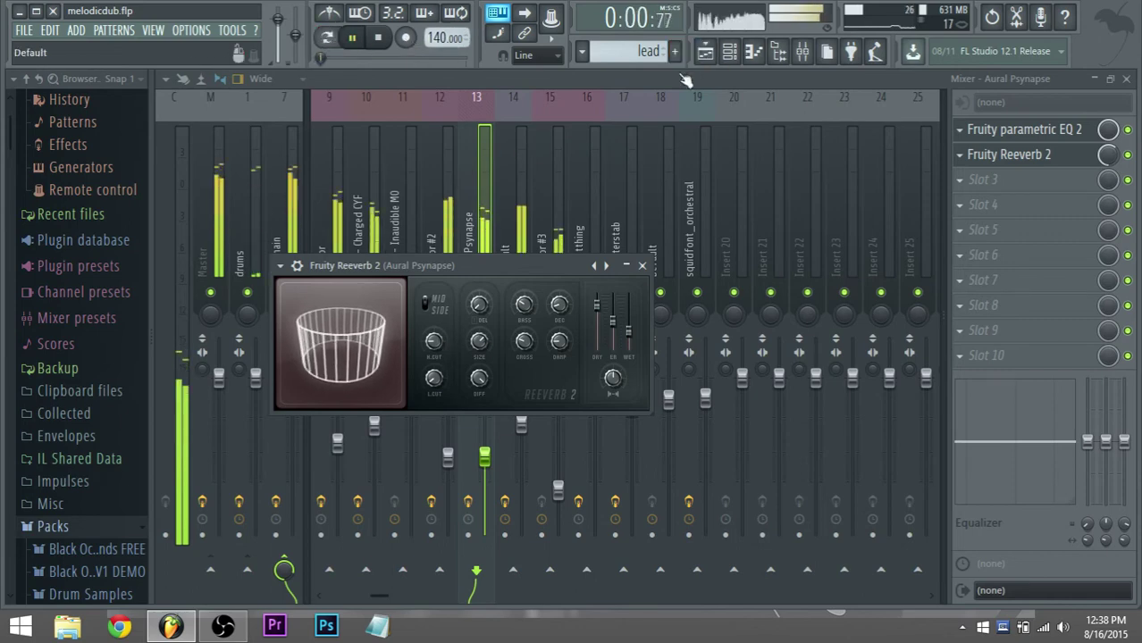
click(462, 228)
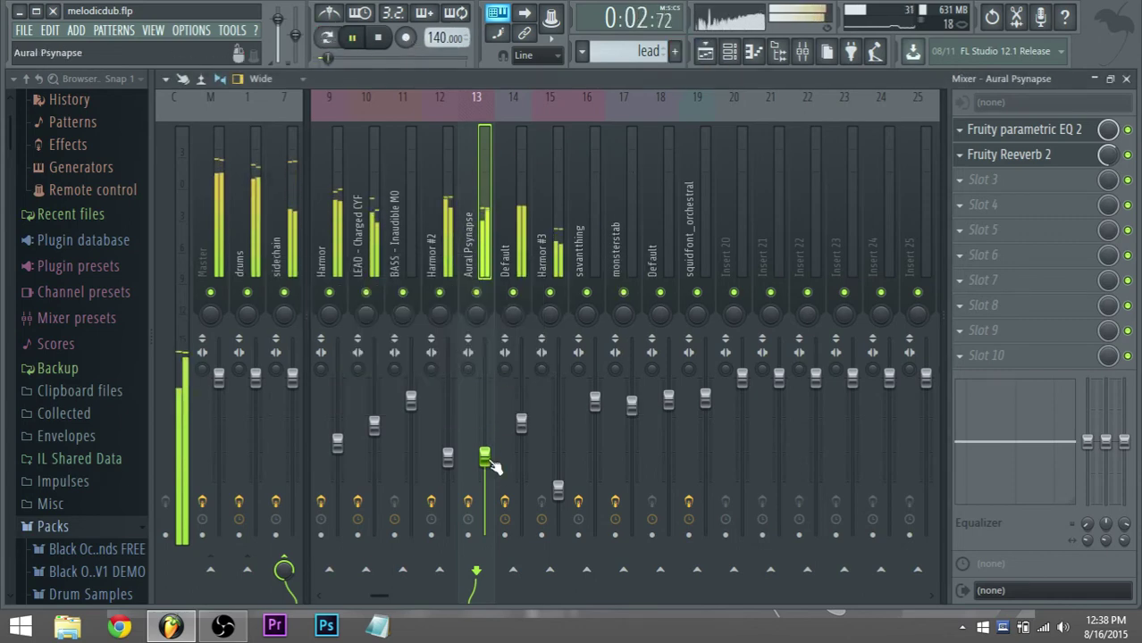
drag(487, 475, 485, 466)
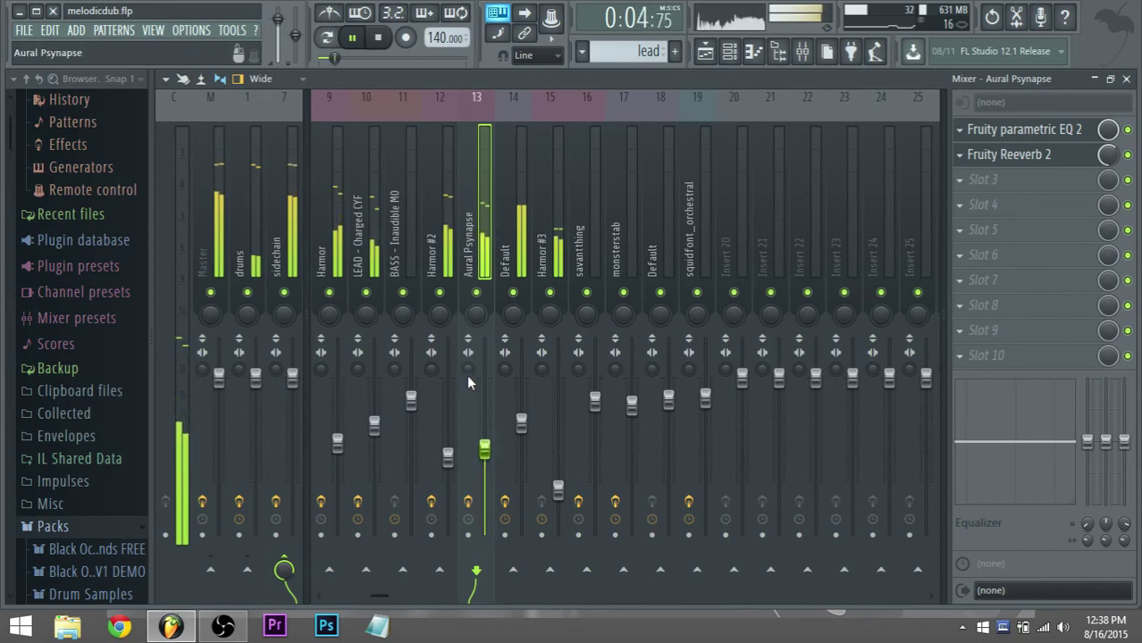
mouse_move(468, 368)
mouse_down()
mouse_move(468, 358)
mouse_move(467, 367)
mouse_up()
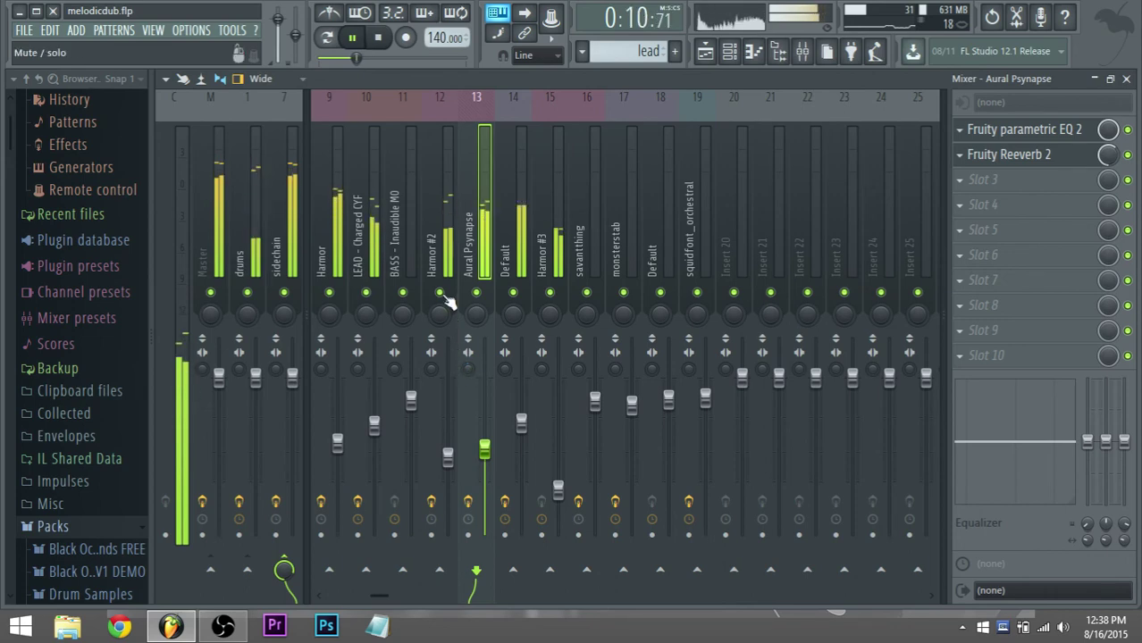
Adjust the Harmor #2 track's Fruity parametric EQ 2, lowering band 3 slightly, moving band 4 to about 373 Hz and raising band 5 near 3 kHz.
click(430, 261)
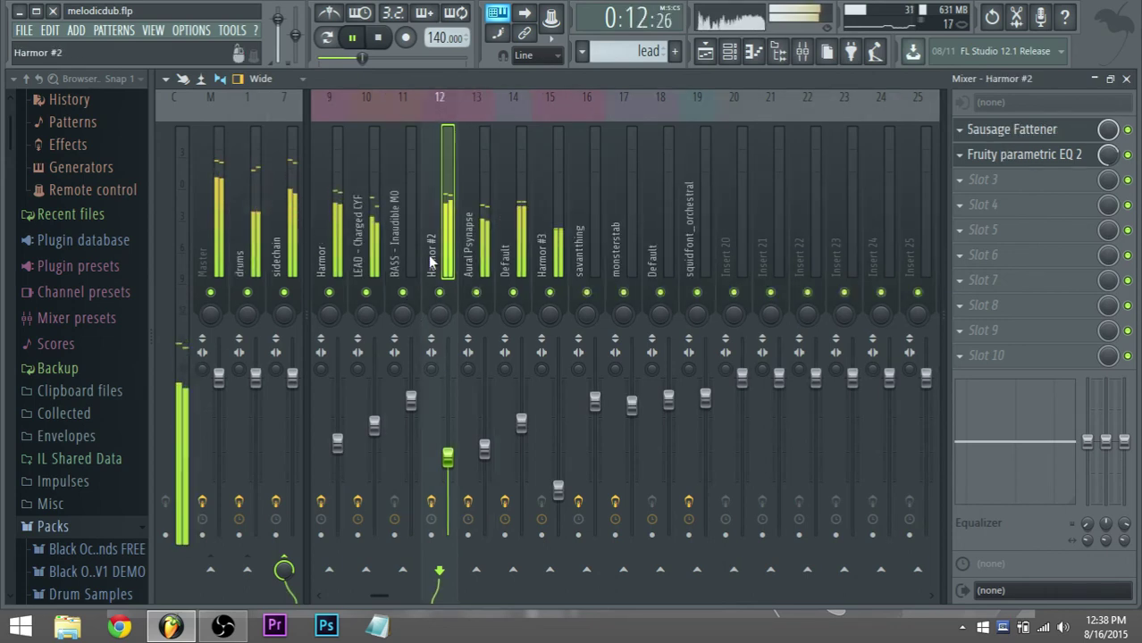
click(1032, 154)
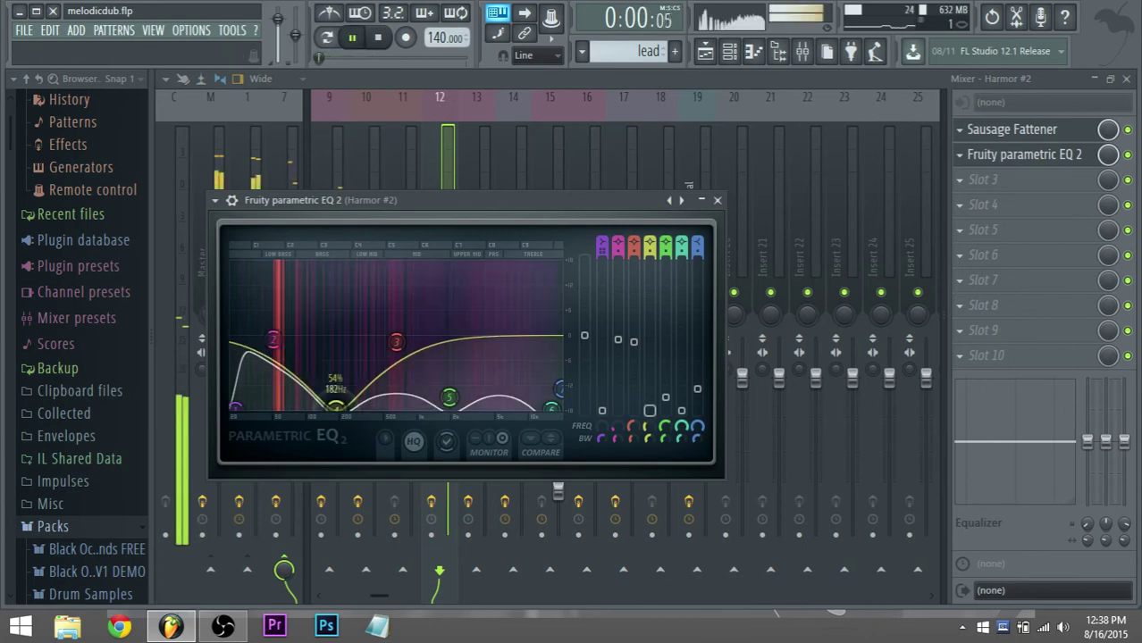
drag(396, 341, 384, 361)
mouse_move(335, 407)
mouse_down()
mouse_move(315, 324)
mouse_move(365, 342)
mouse_move(339, 399)
mouse_up()
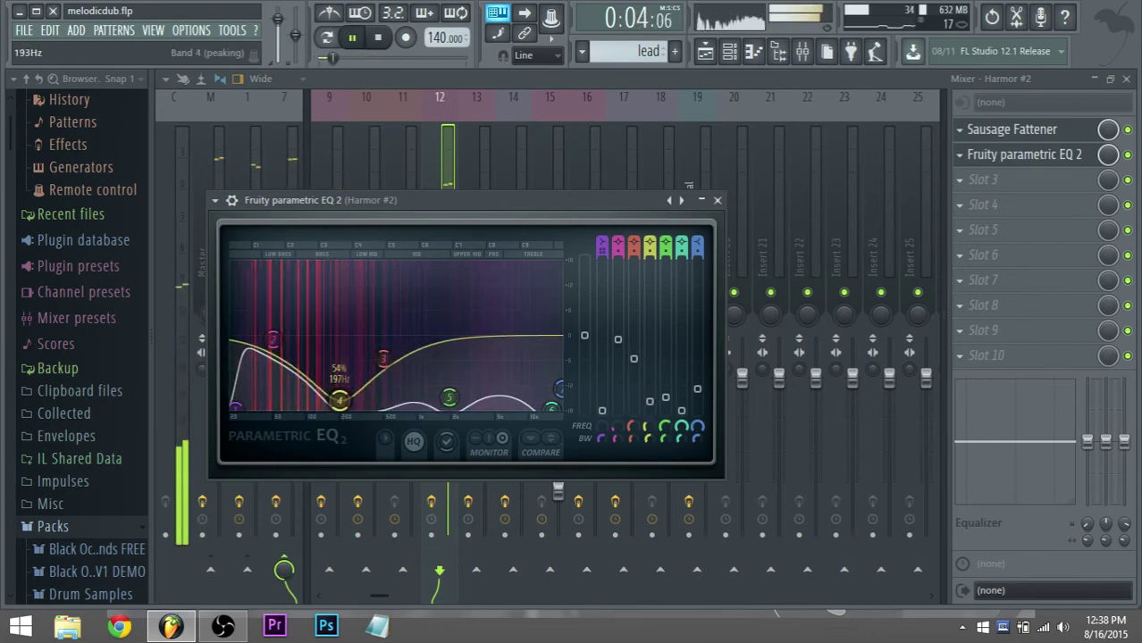
drag(449, 396, 478, 377)
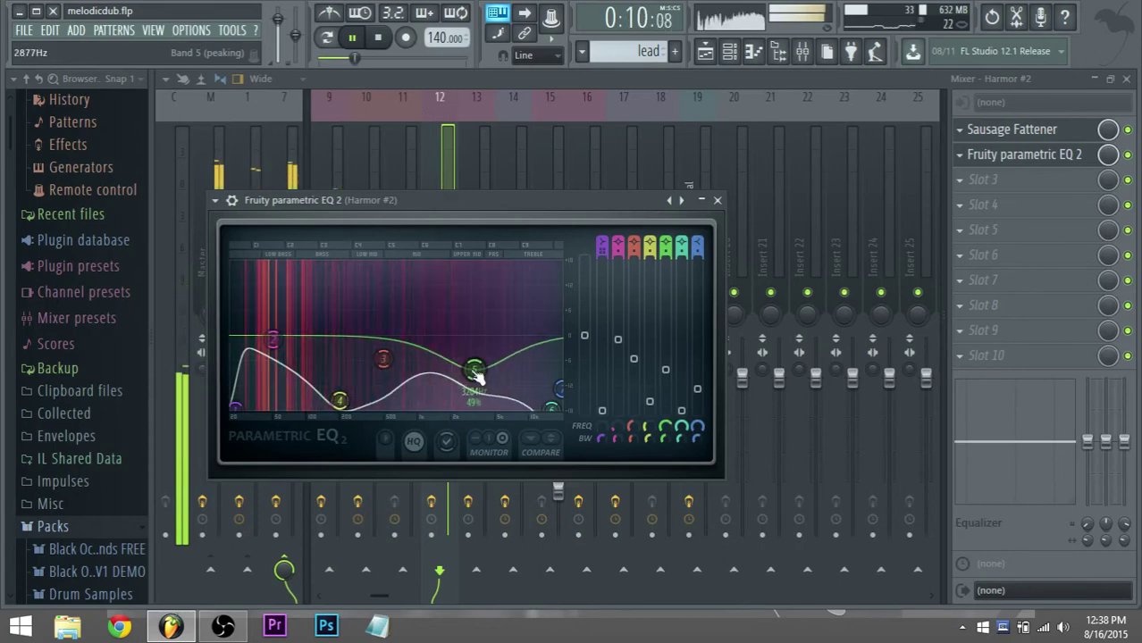
drag(339, 399, 372, 344)
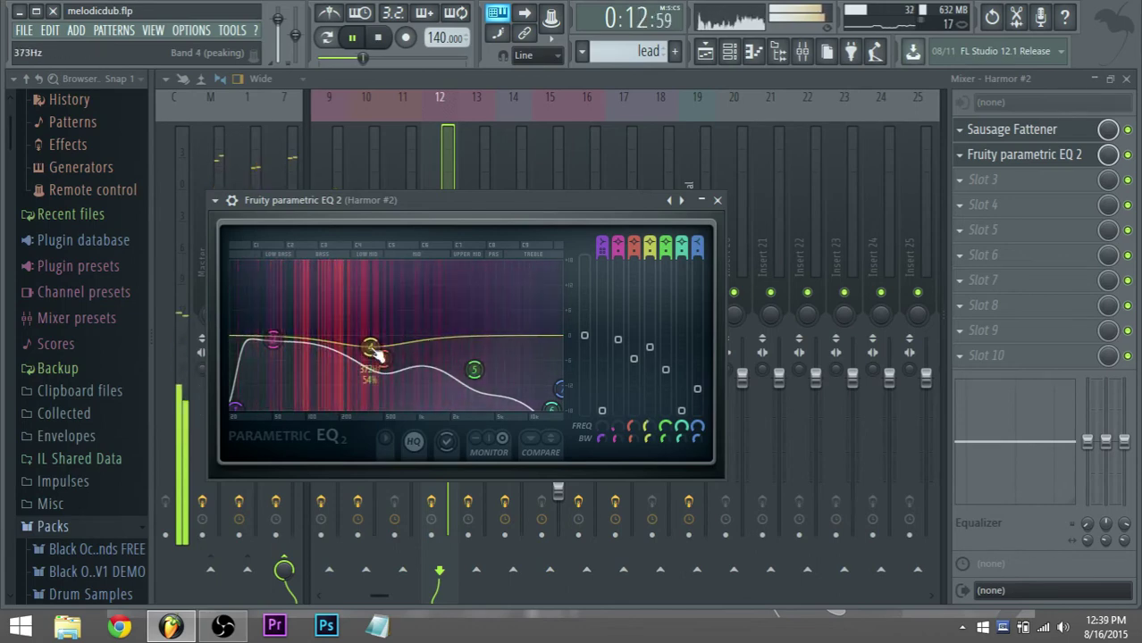
Play the playlist from bar 15 and move the strings clip on Track 5 to start at bar 9.
click(705, 50)
click(559, 121)
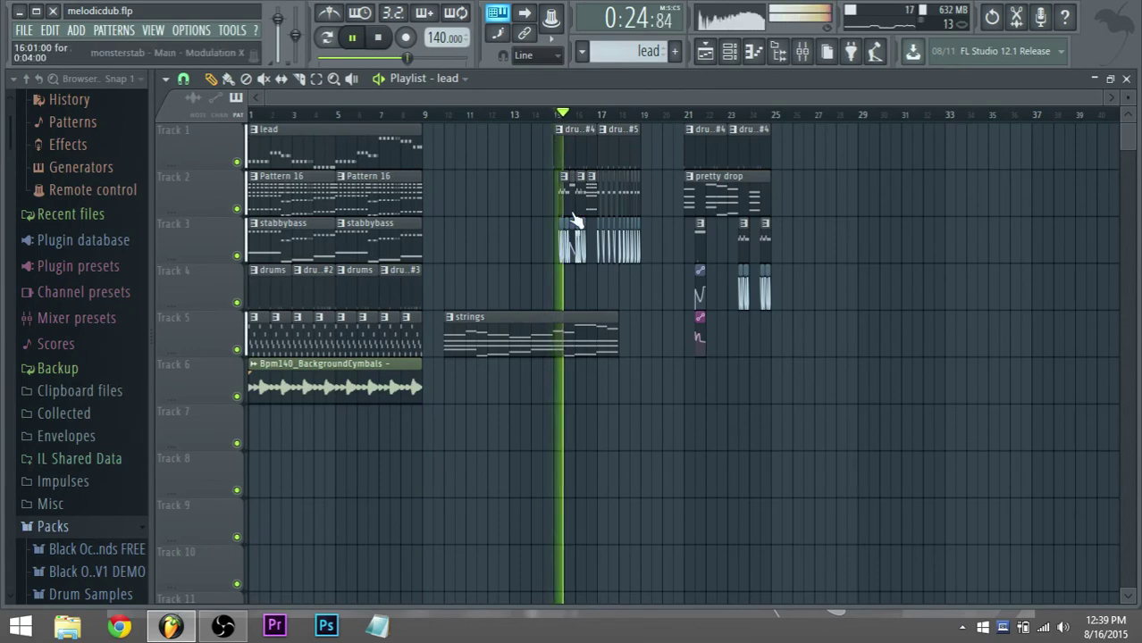
key(space)
drag(484, 334, 468, 340)
key(space)
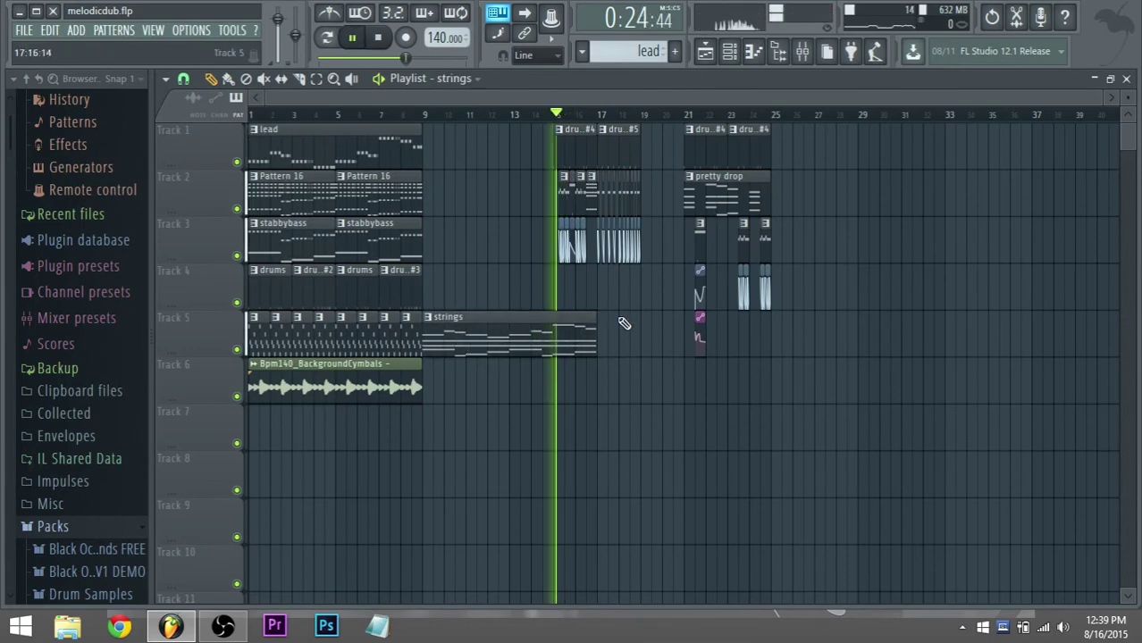
Play the song from bar 21, stop, and open the pretty drop pattern's Harmor notes together with the channel rack.
scroll(624, 323, up, 3)
click(728, 118)
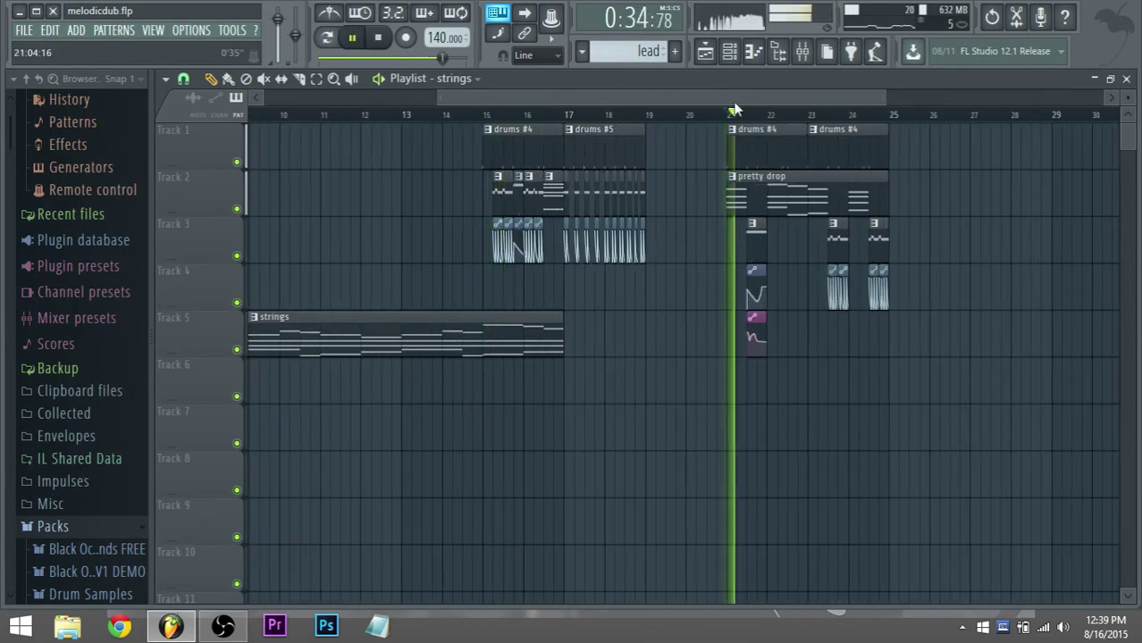
key(space)
double_click(760, 206)
click(730, 51)
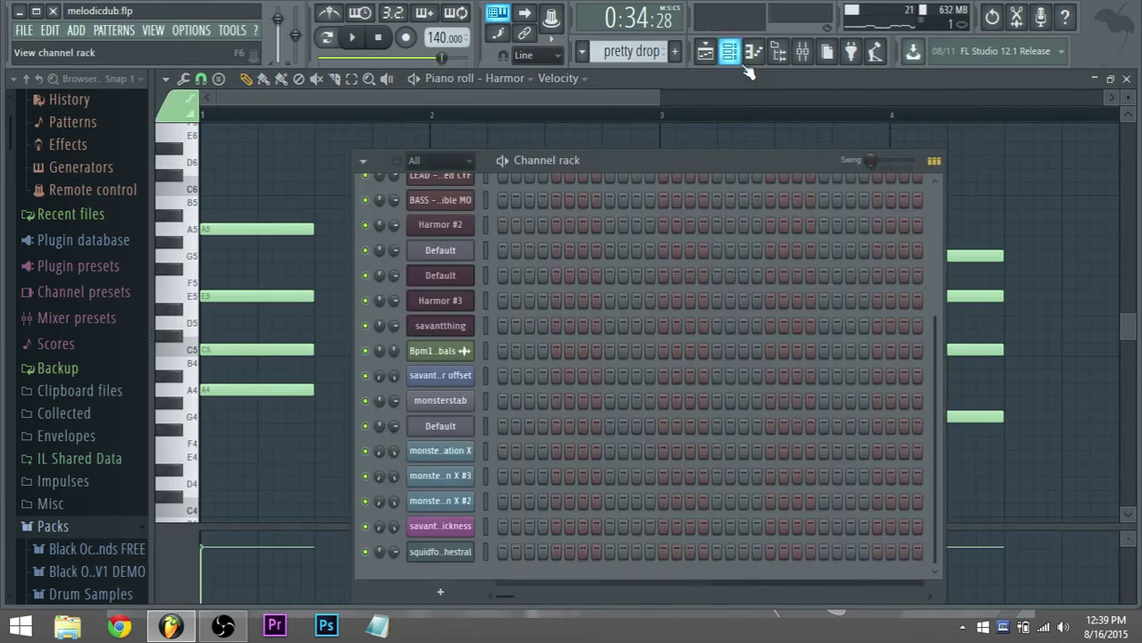
Briefly play the pretty drop section and copy the Harmor channel's notes.
scroll(470, 354, up, 3)
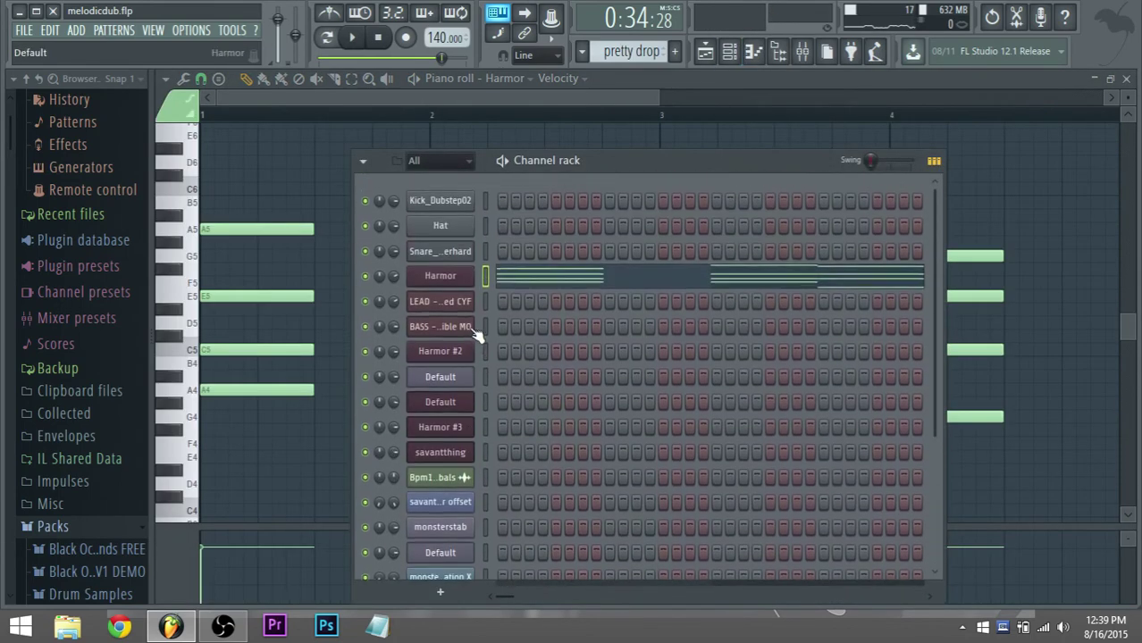
click(225, 627)
click(225, 627)
key(space)
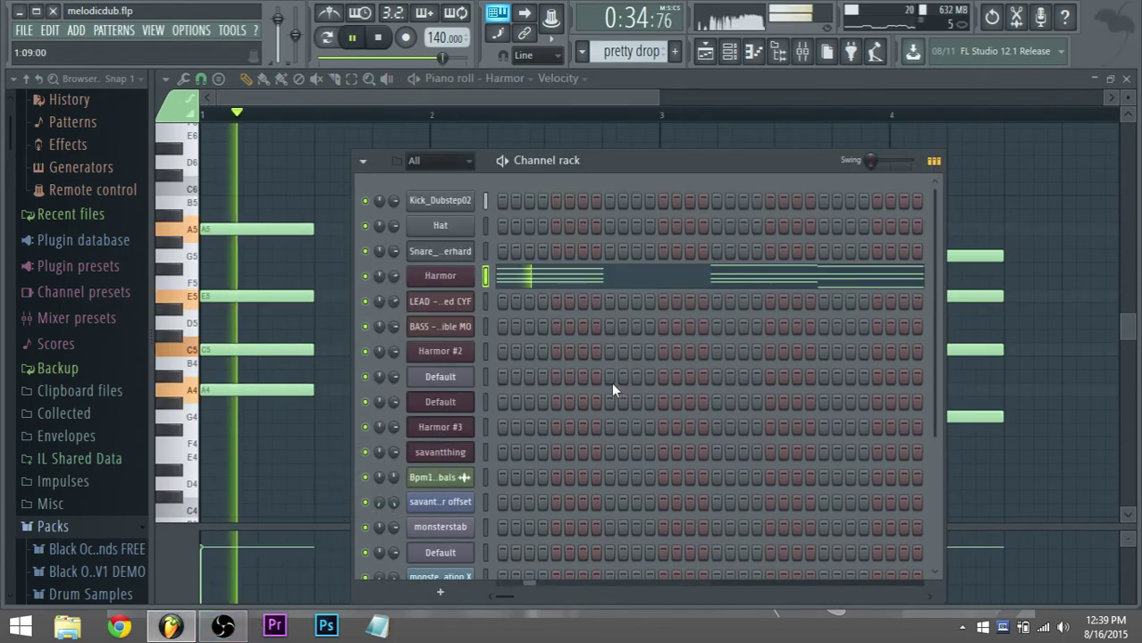
key(space)
scroll(510, 243, down, 1)
scroll(509, 243, down, 1)
right_click(509, 234)
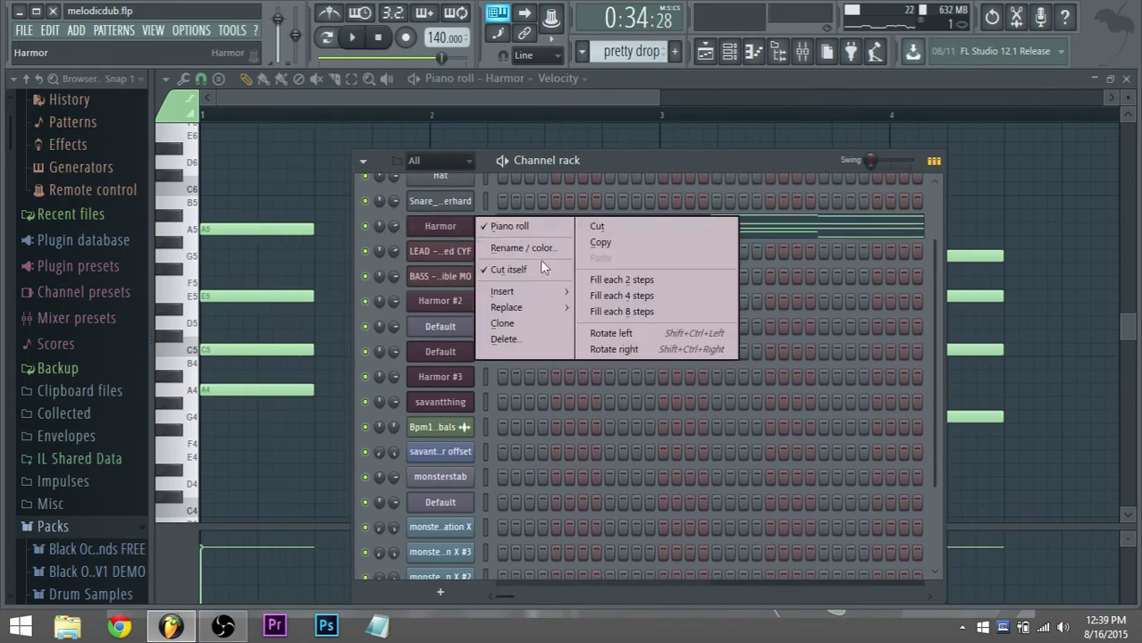
click(622, 242)
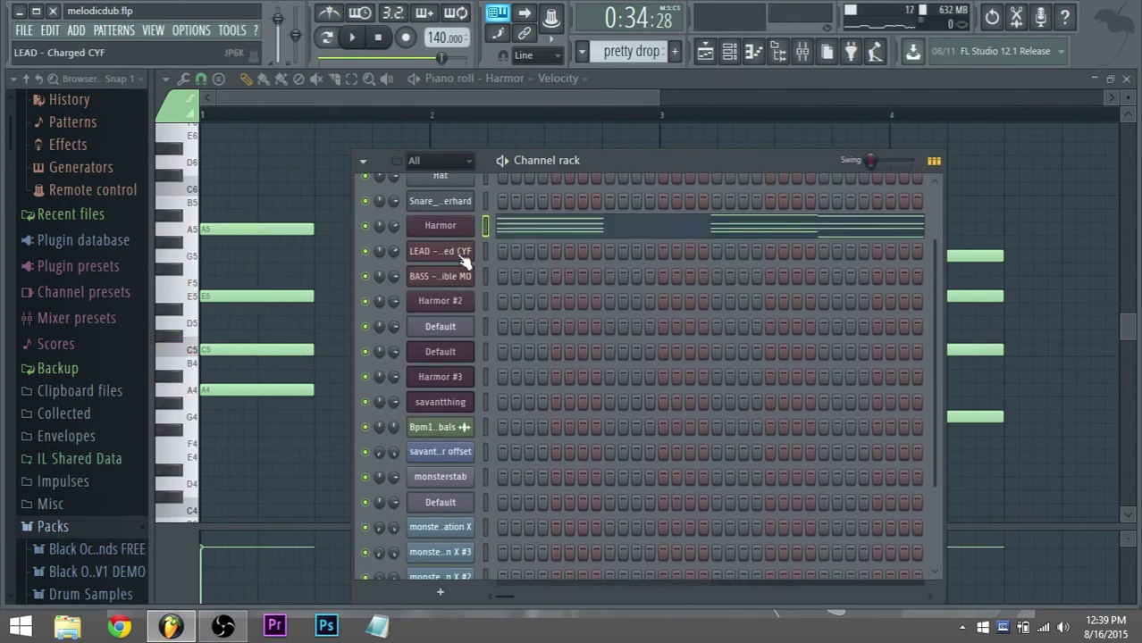
Audition Harmor #2, then check in the playlist and channel rack which instruments Pattern 16 uses.
click(484, 302)
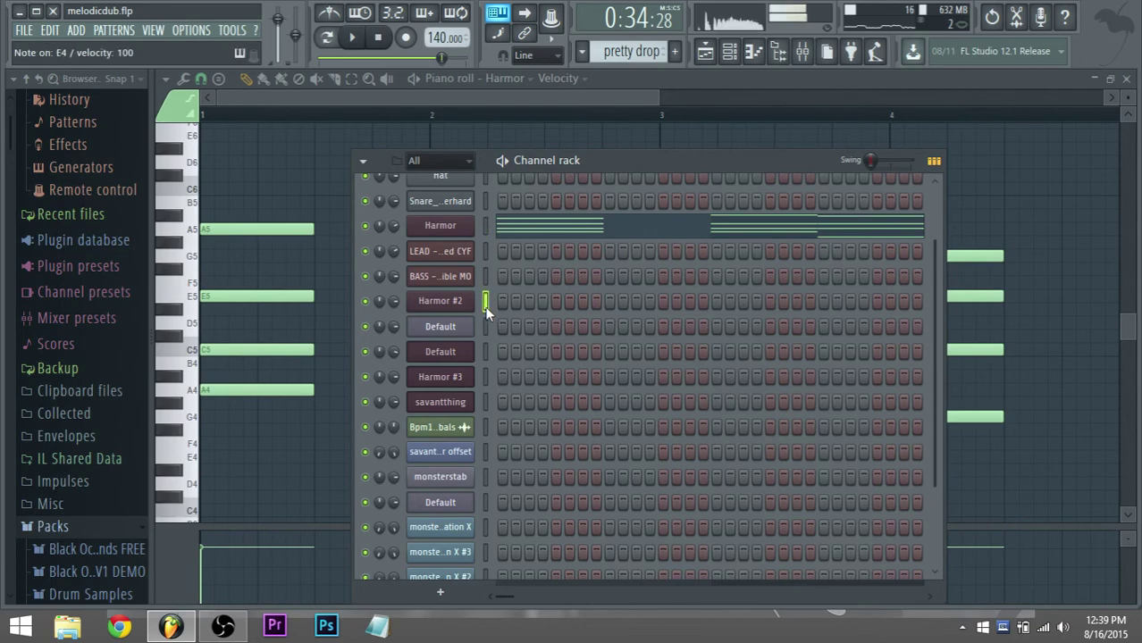
click(705, 51)
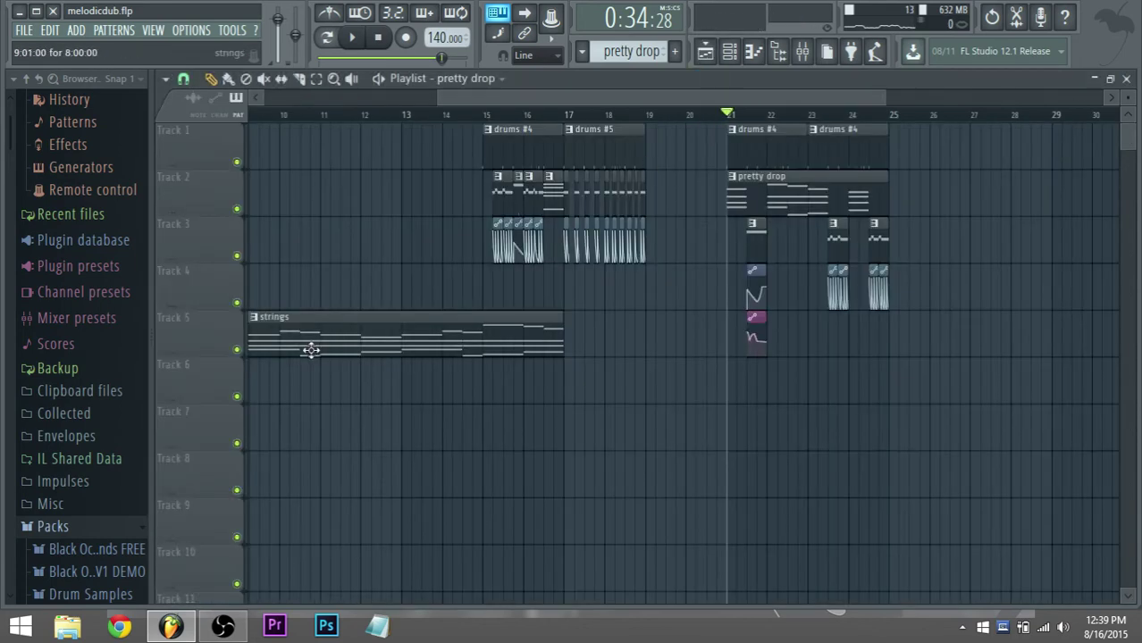
scroll(311, 350, down, 2)
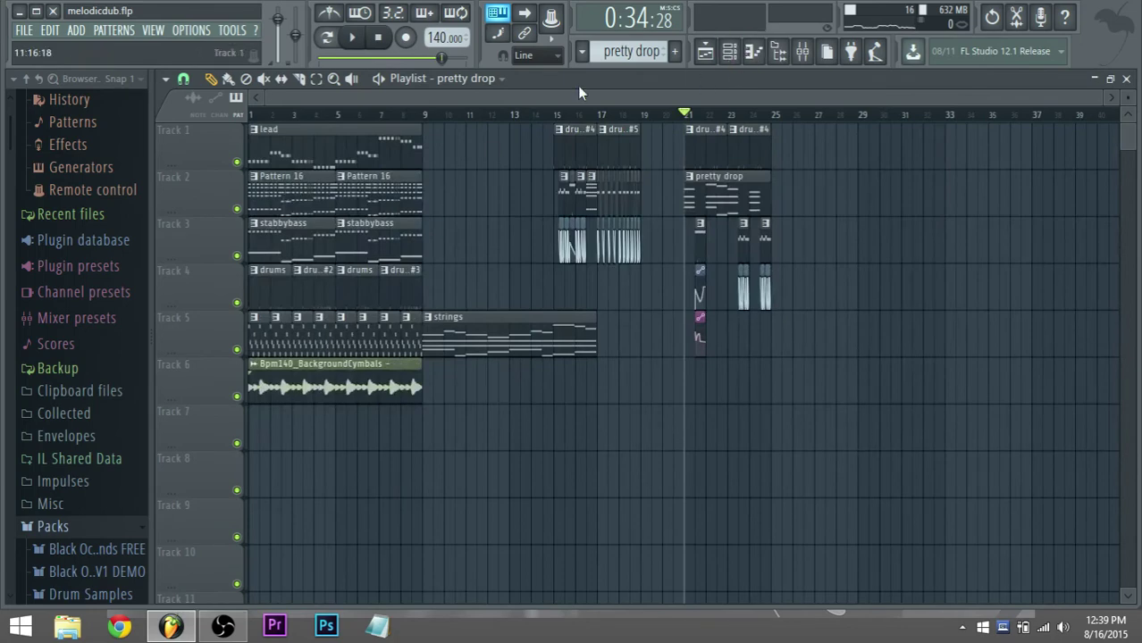
click(753, 50)
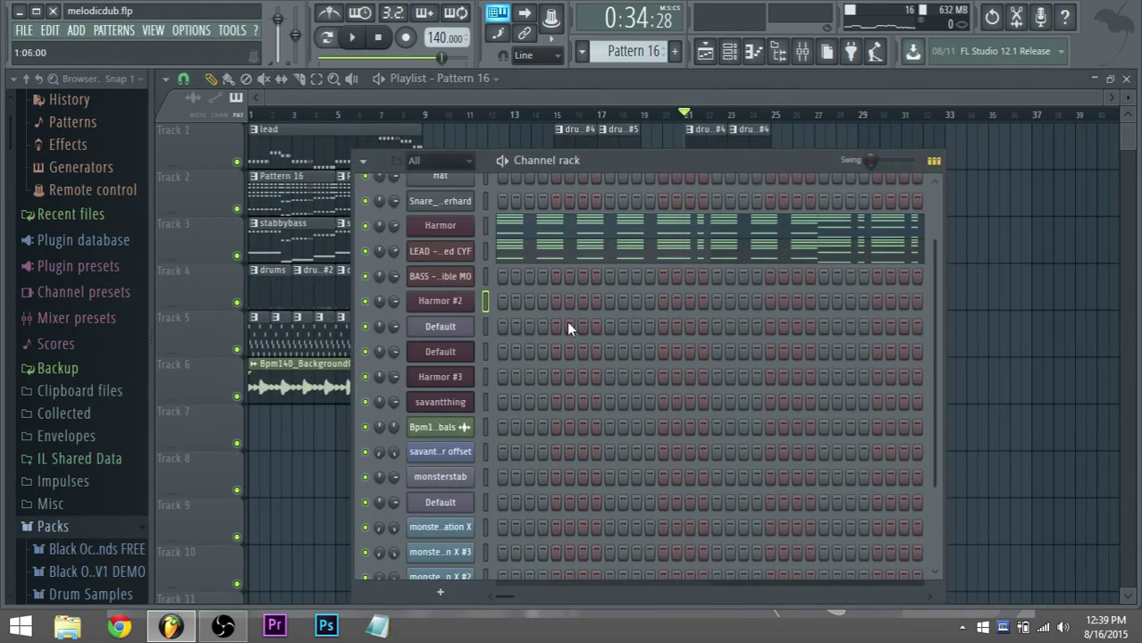
scroll(649, 252, down, 3)
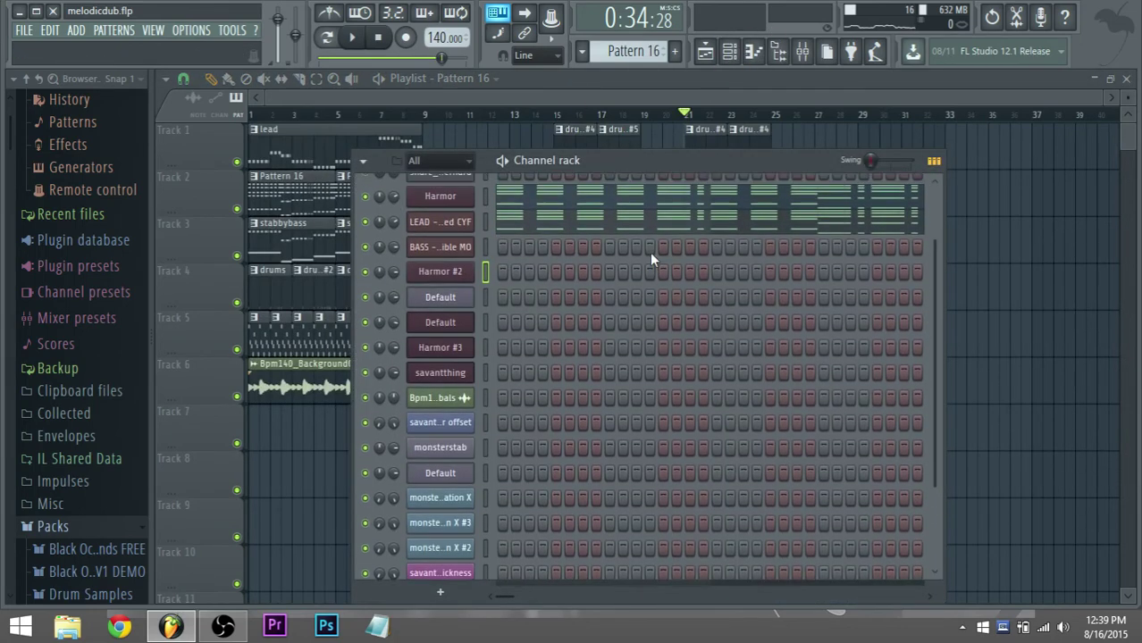
click(657, 99)
Paste the copied Harmor chords into the LEAD - Charged CYF channel of the pretty drop pattern.
double_click(712, 178)
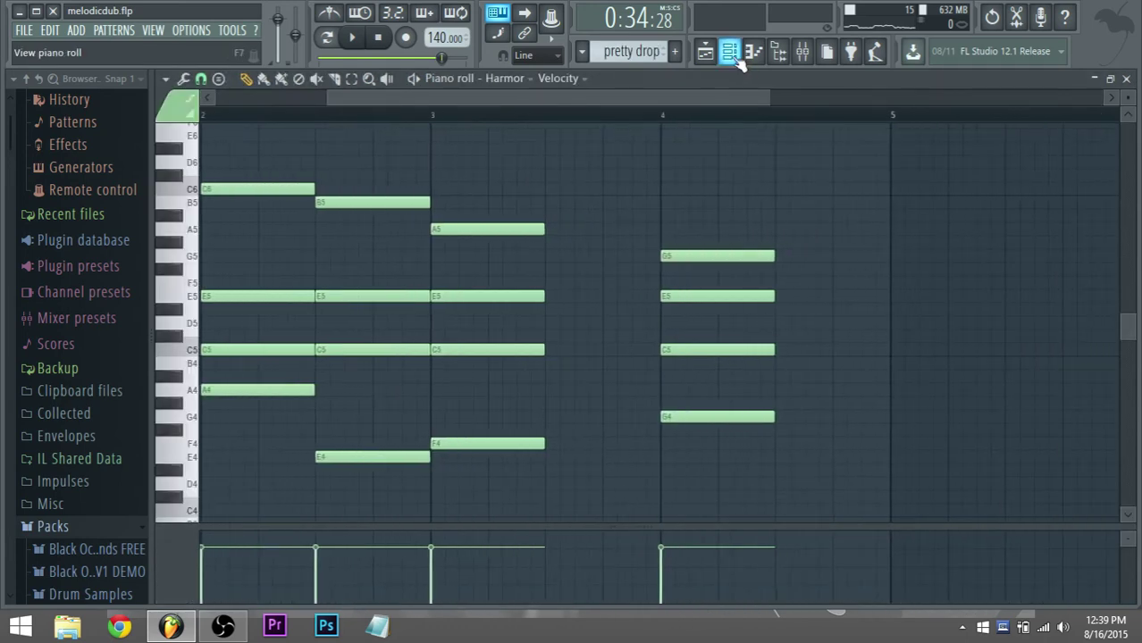
key(F6)
right_click(454, 234)
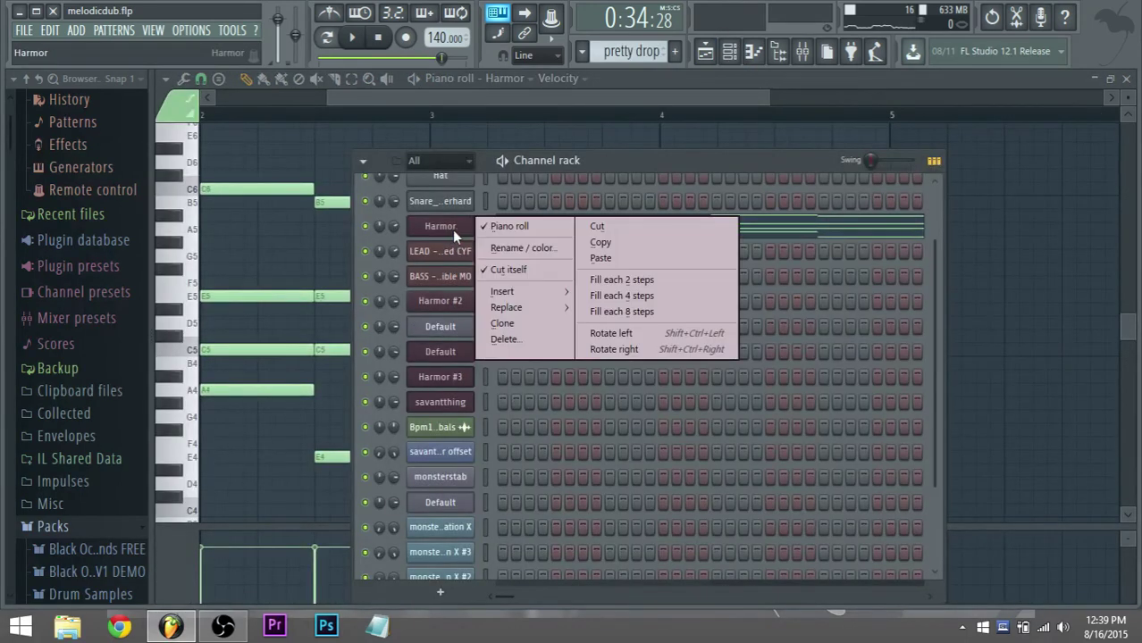
click(615, 258)
right_click(459, 255)
click(591, 284)
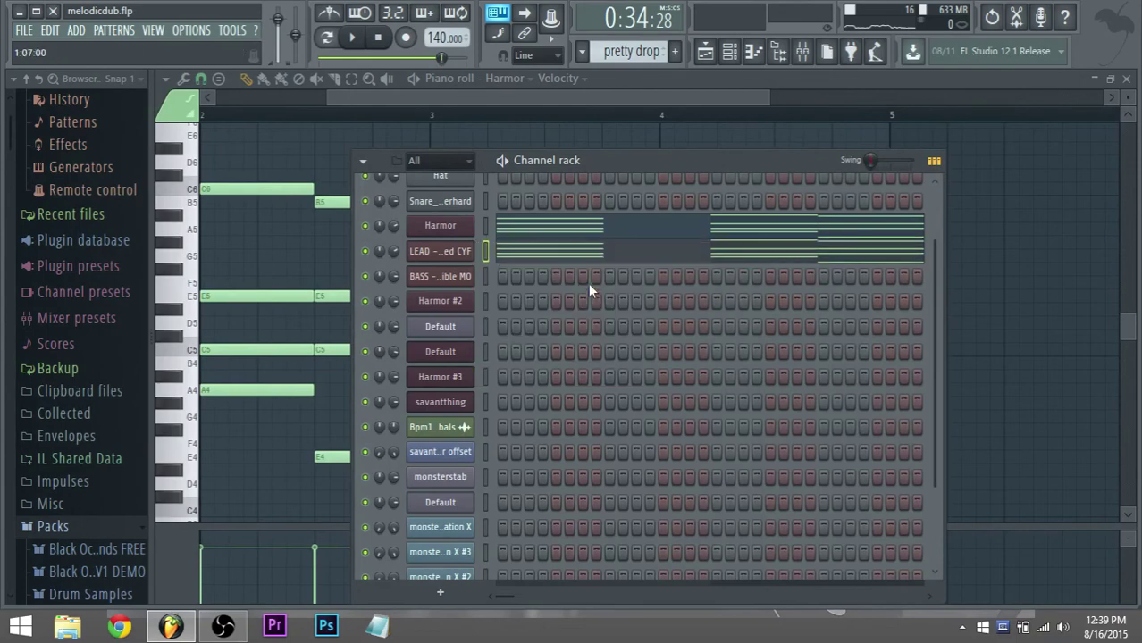
Play the pretty drop pattern in pattern mode, look through the other channels and open the piano roll of BASS - Inaudible MO.
key(space)
click(326, 37)
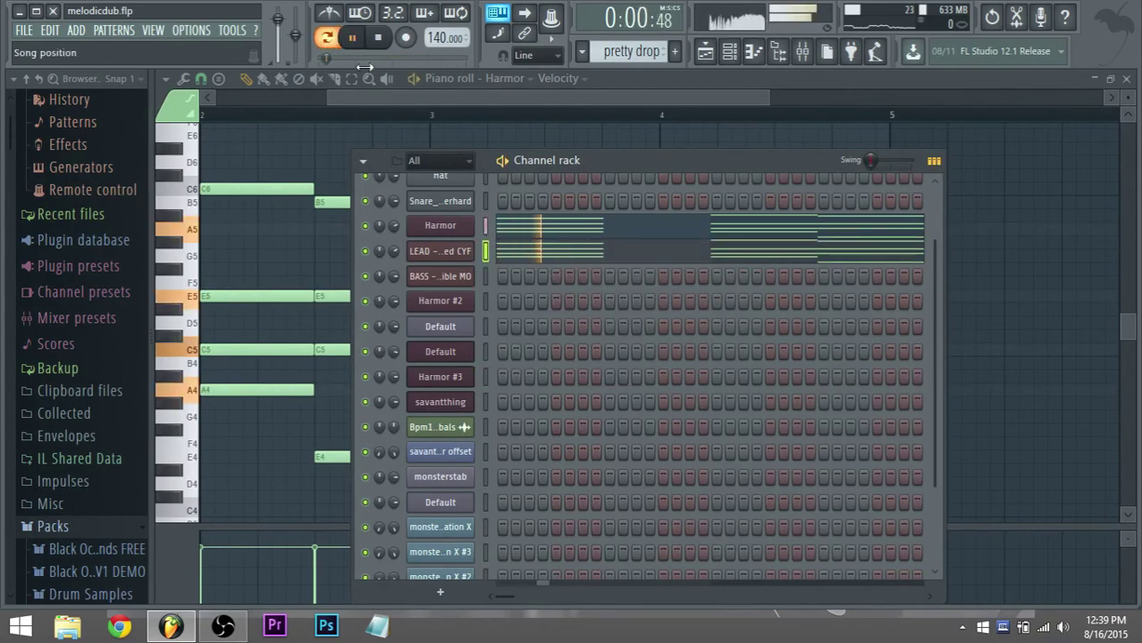
key(space)
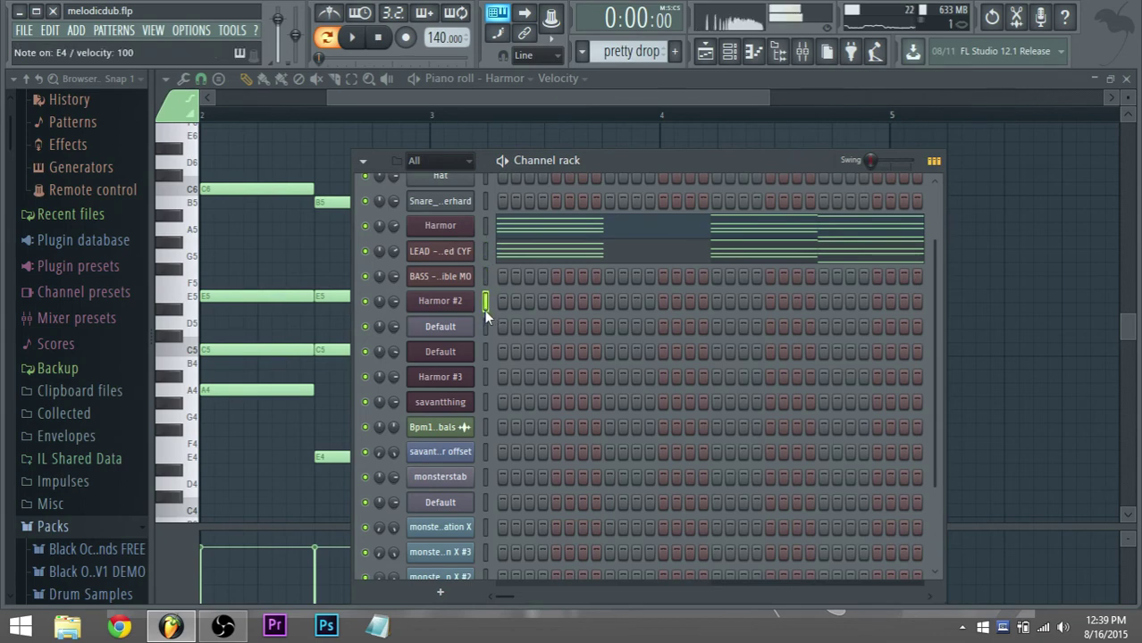
click(486, 352)
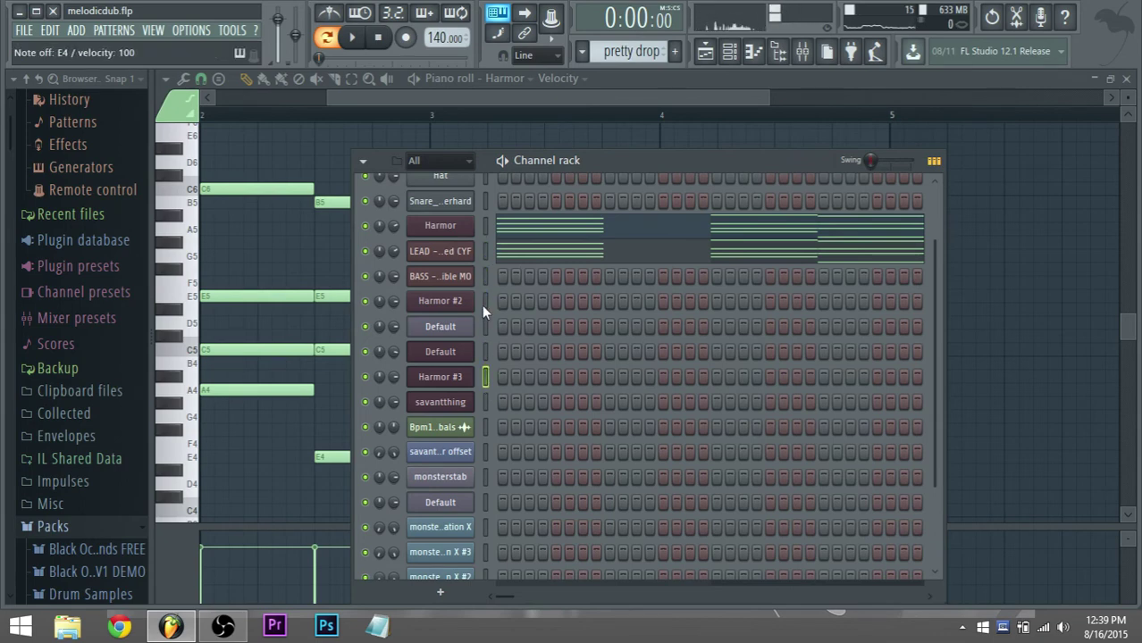
click(486, 277)
key(F7)
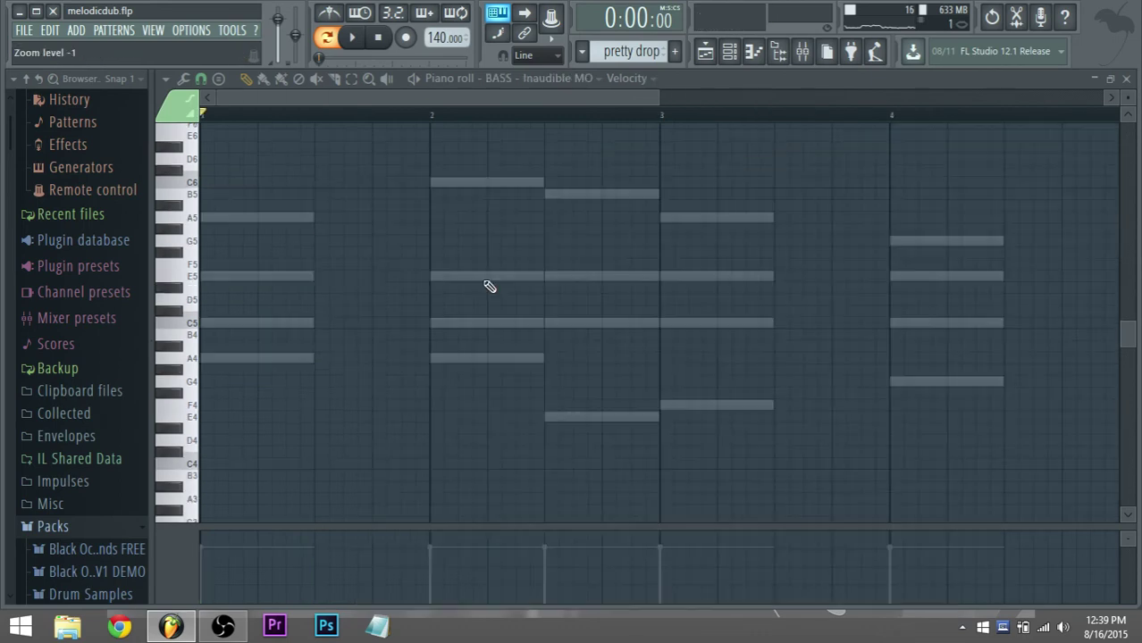
Add a half-bar A4 bass note at bar 1, trying it at A3 before returning it to A4.
click(211, 363)
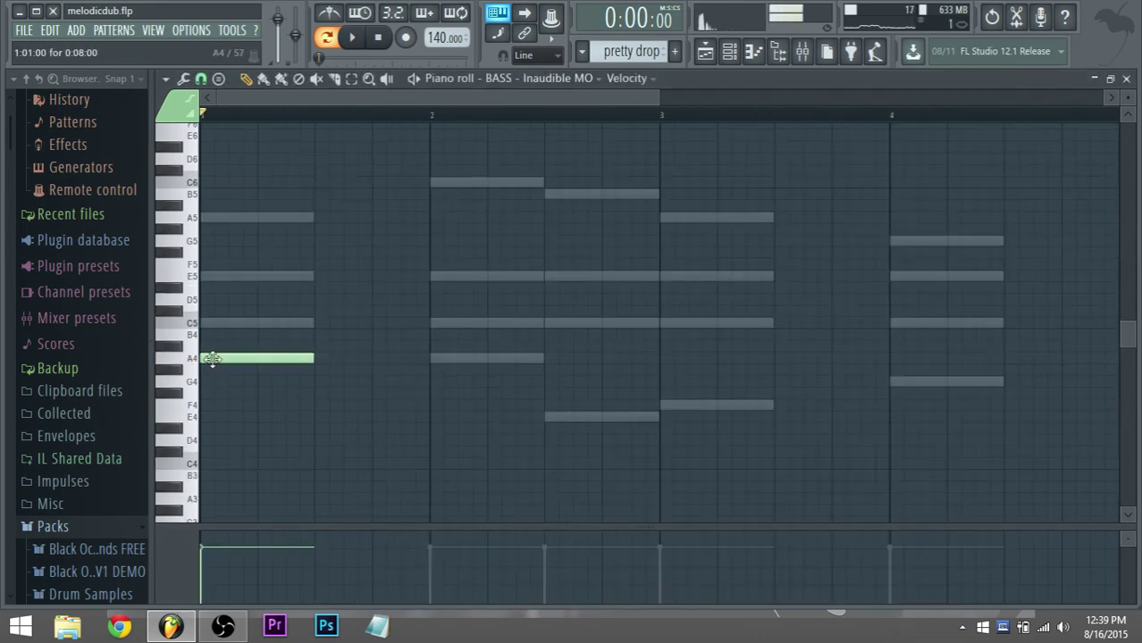
scroll(223, 362, down, 3)
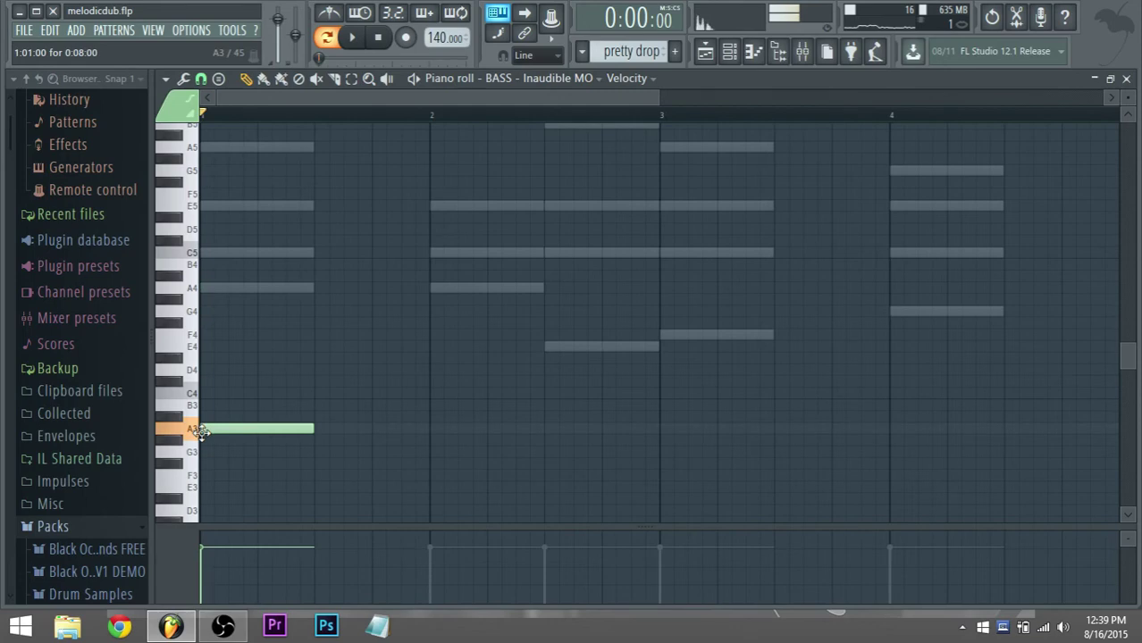
scroll(203, 432, down, 2)
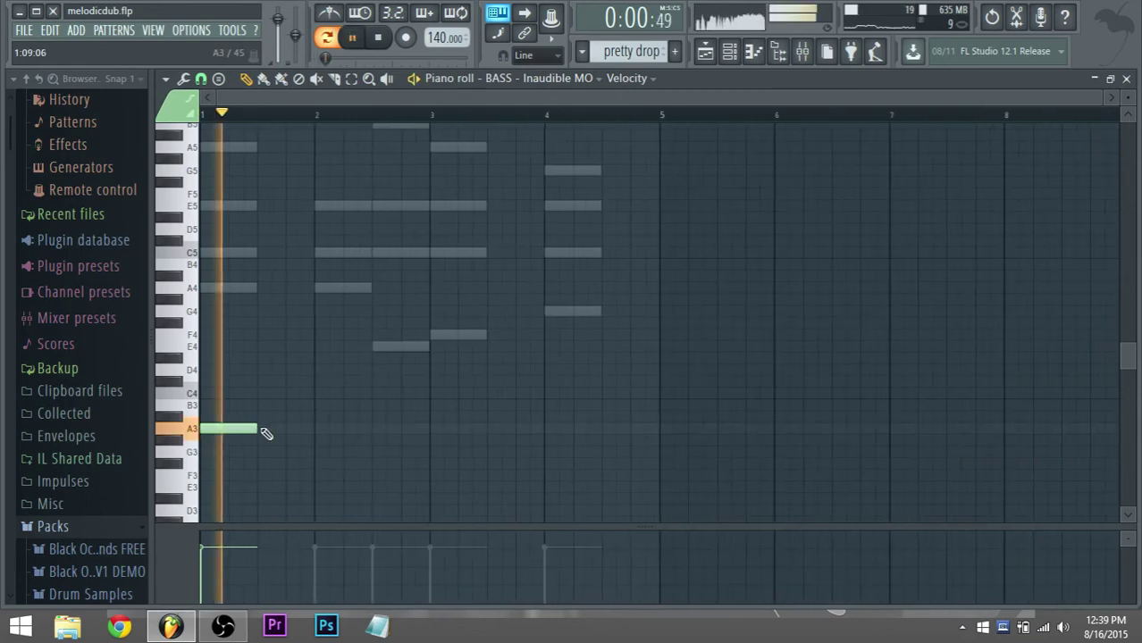
drag(219, 428, 206, 287)
key(space)
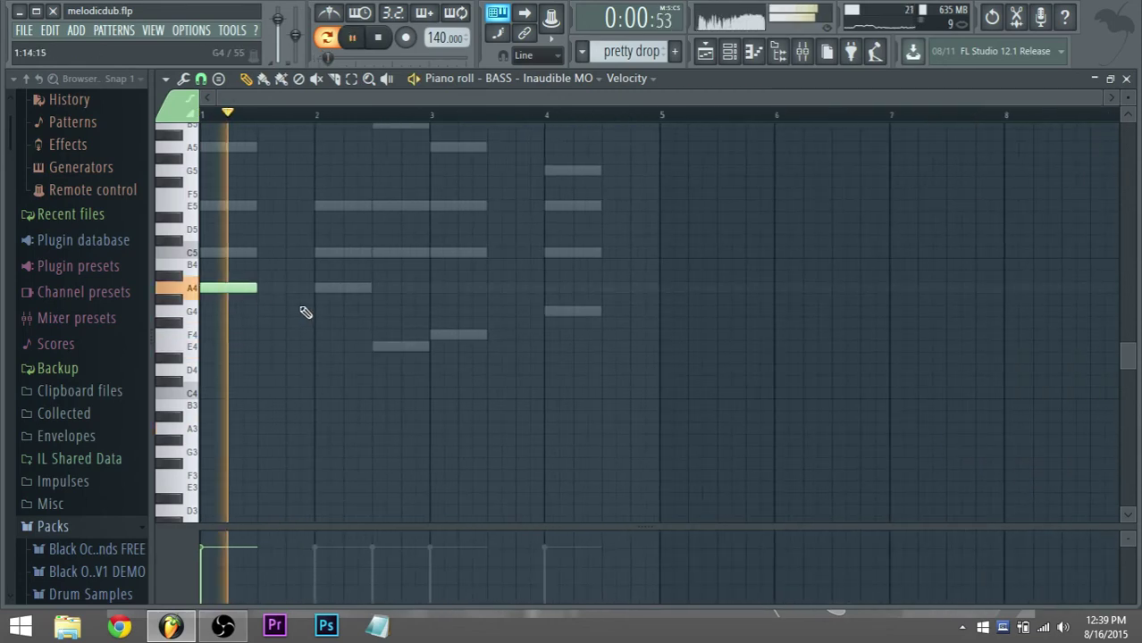
key(space)
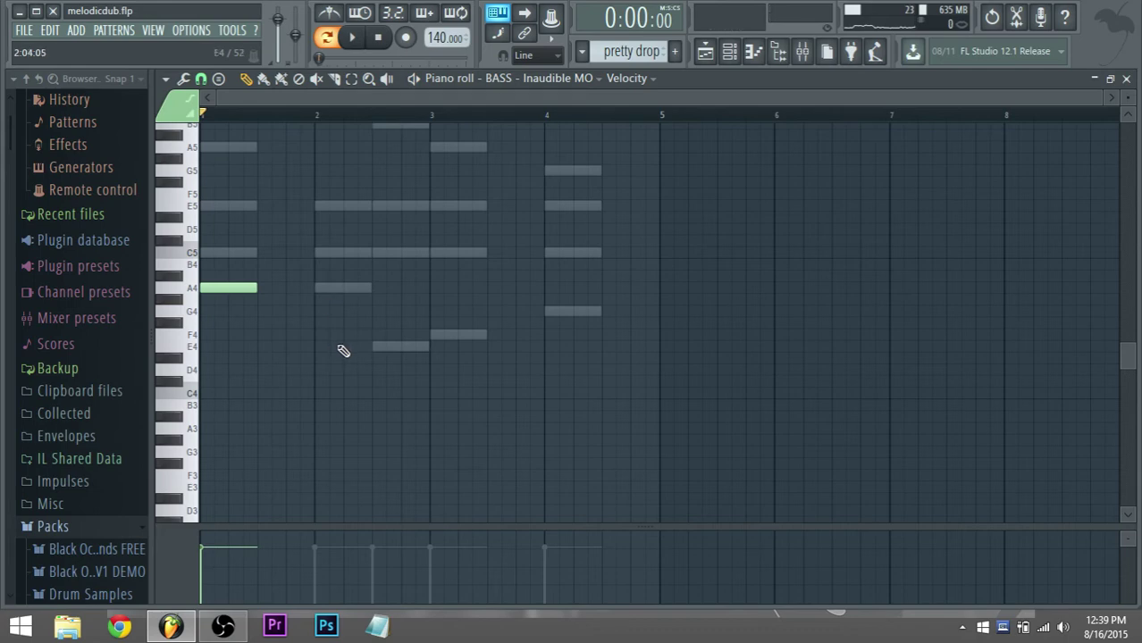
Add half-bar bass notes under the chords: A4 at bar 2, E4 midway through bar 2, F4 at bar 3 and G4 at bar 4.
click(322, 291)
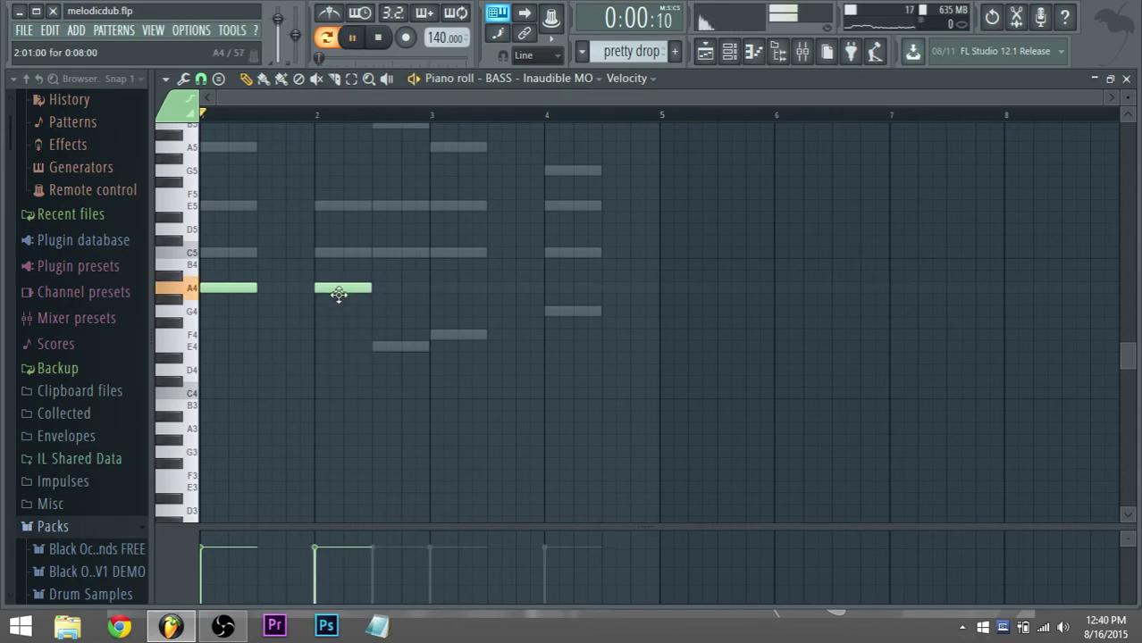
scroll(339, 295, up, 2)
scroll(403, 352, down, 1)
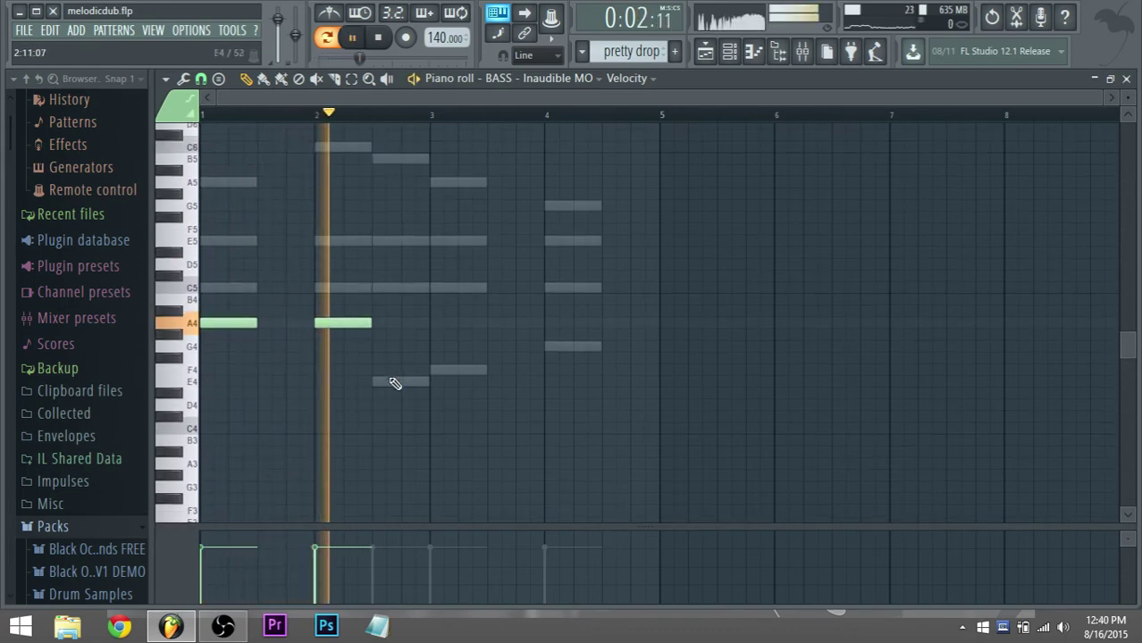
click(383, 382)
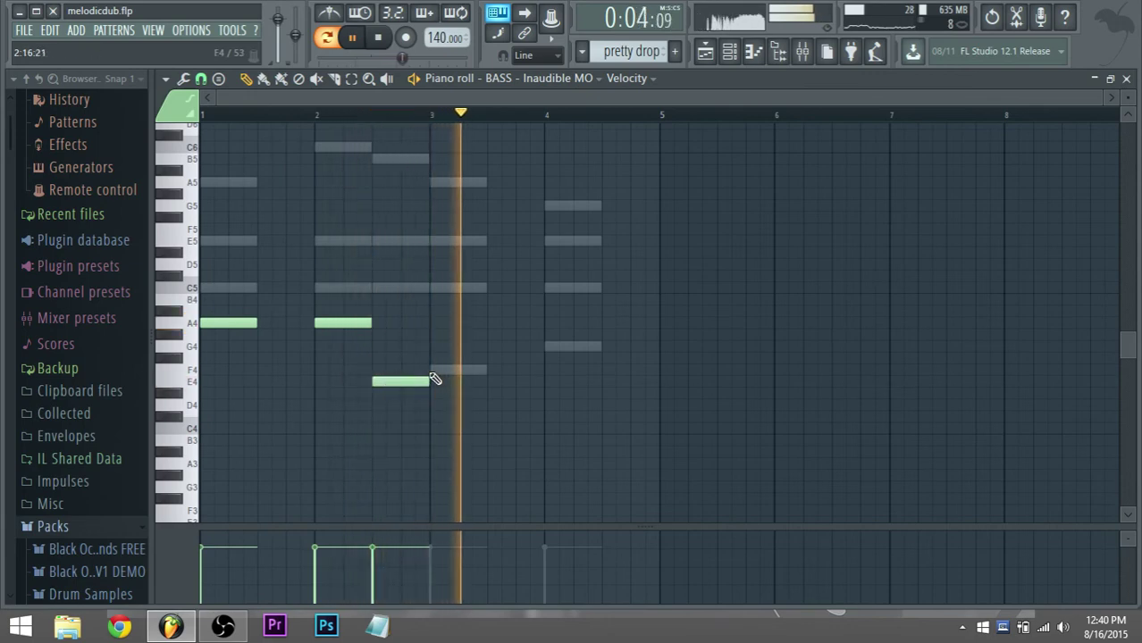
click(460, 369)
scroll(469, 371, up, 2)
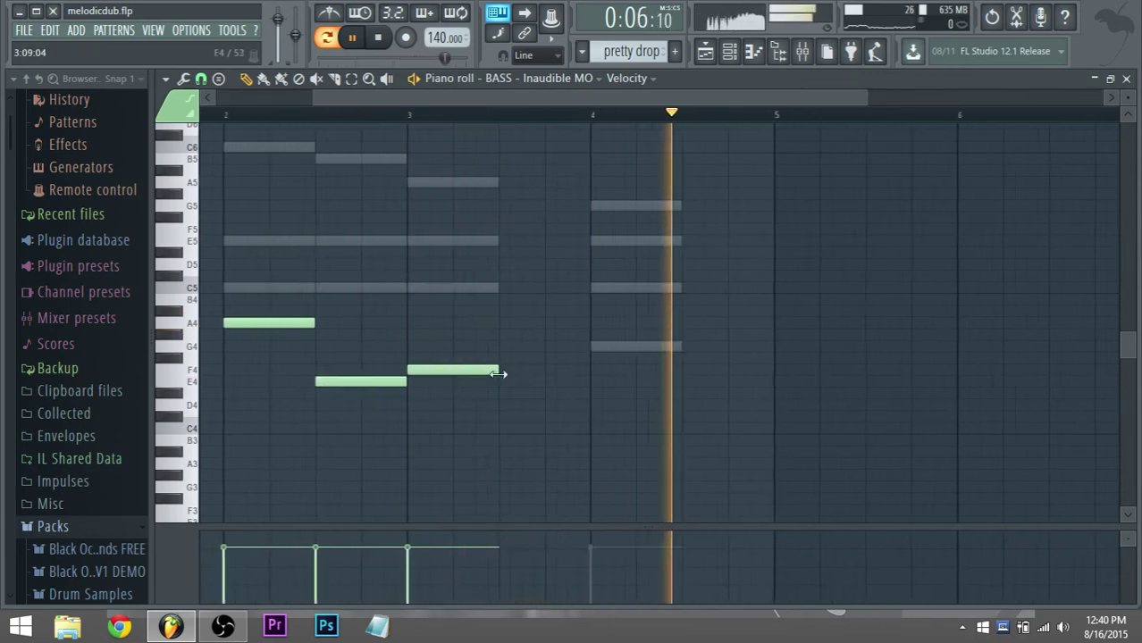
click(593, 345)
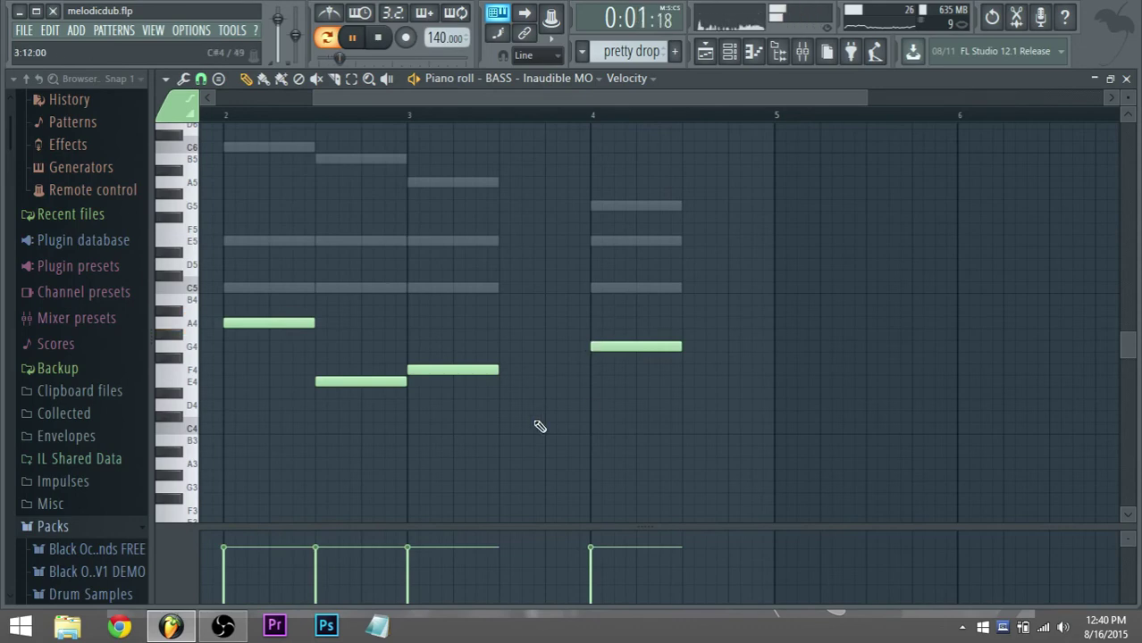
Return to the playlist and play the arrangement from bar 21 through the pretty drop section.
scroll(703, 263, down, 2)
click(705, 51)
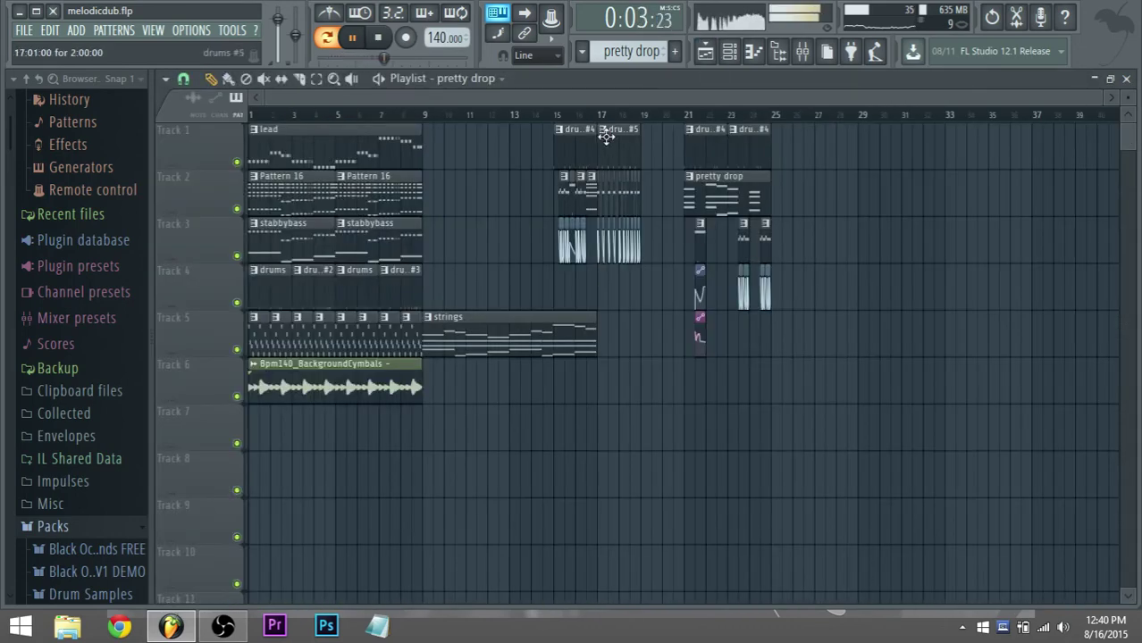
click(687, 114)
scroll(923, 263, up, 1)
scroll(902, 260, up, 1)
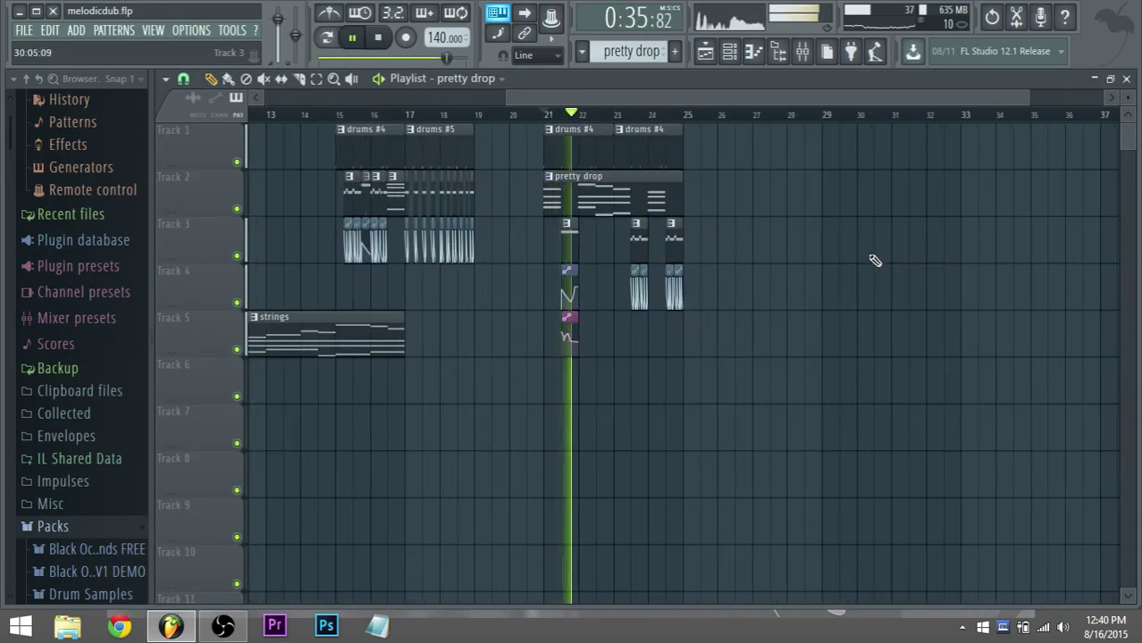
scroll(741, 300, up, 1)
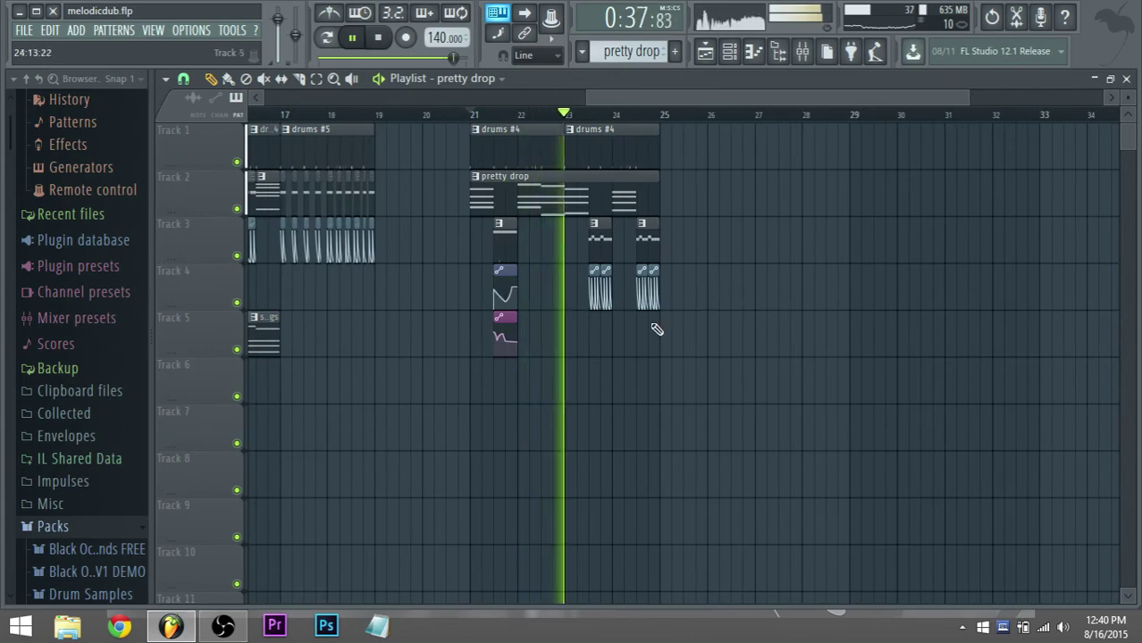
scroll(612, 337, down, 1)
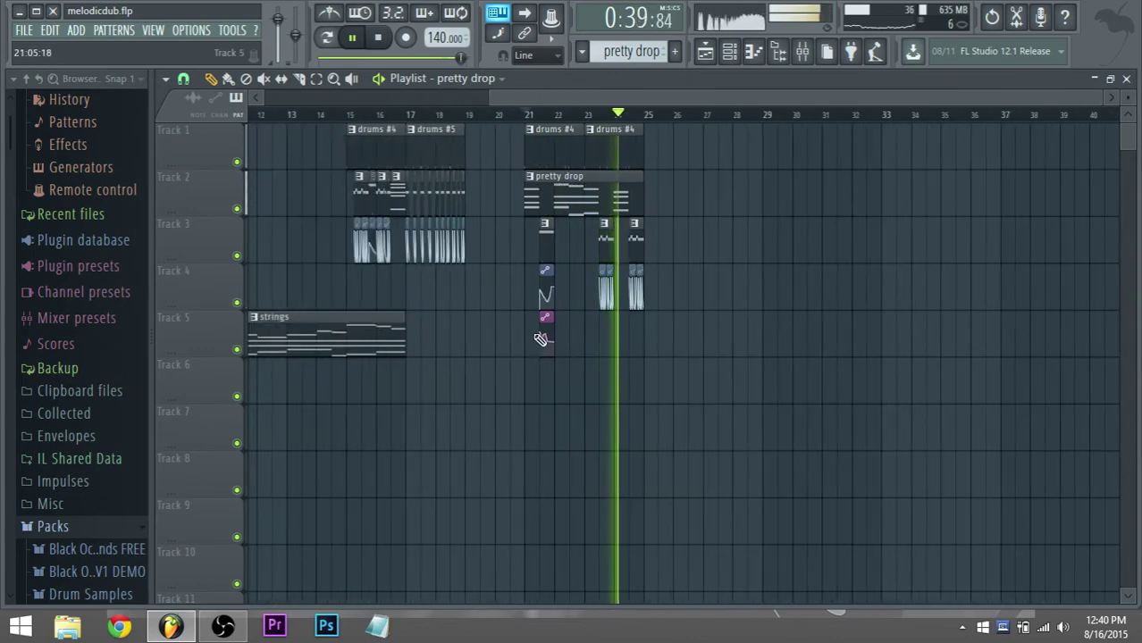
scroll(500, 357, down, 1)
key(space)
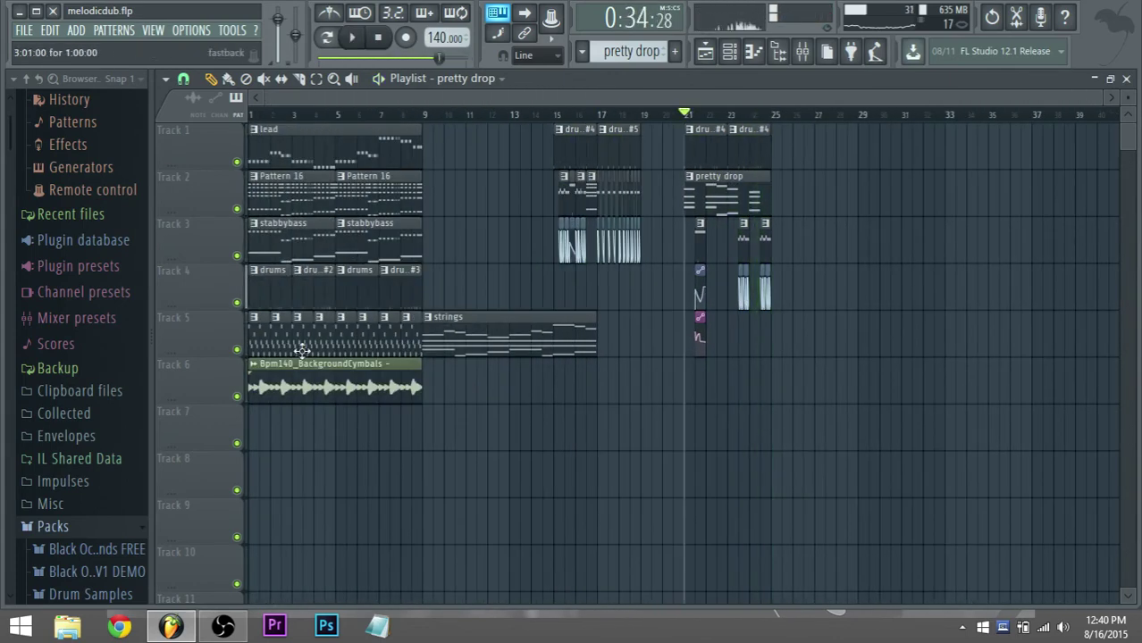
Copy the row of fastback clips from Track 5 to Track 6, starting at bar 21, and start playback.
drag(414, 341, 595, 389)
scroll(764, 338, up, 1)
scroll(645, 400, up, 1)
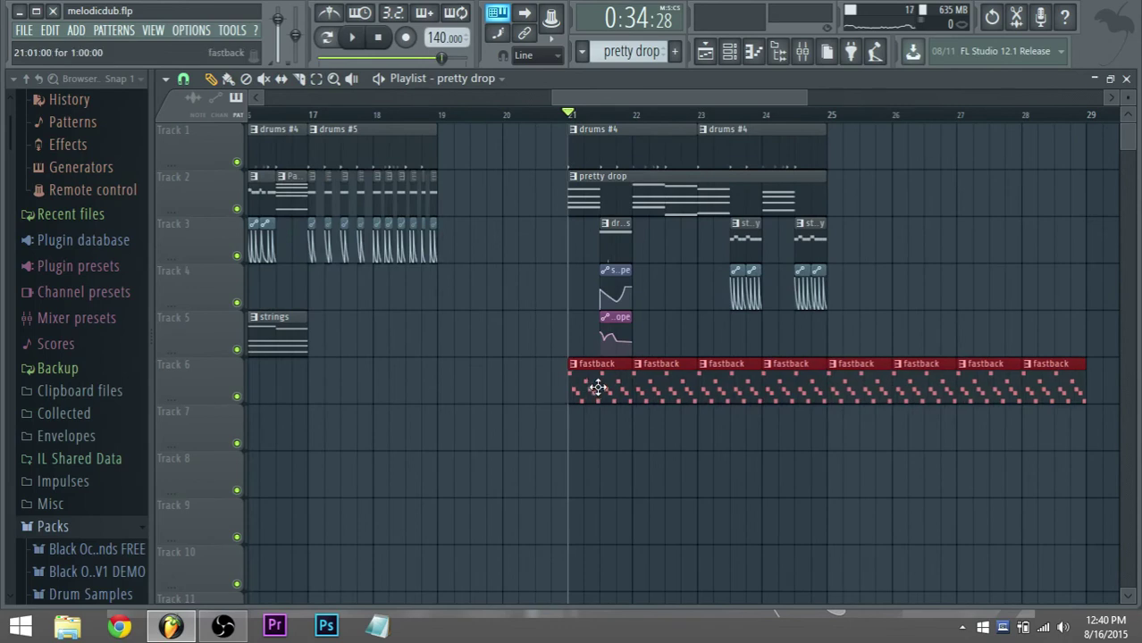
key(space)
Delete the fastback clips from bar 25 onward on Track 6 and listen to the rest of the section.
click(912, 433)
right_click(1054, 384)
right_click(1019, 388)
right_click(924, 383)
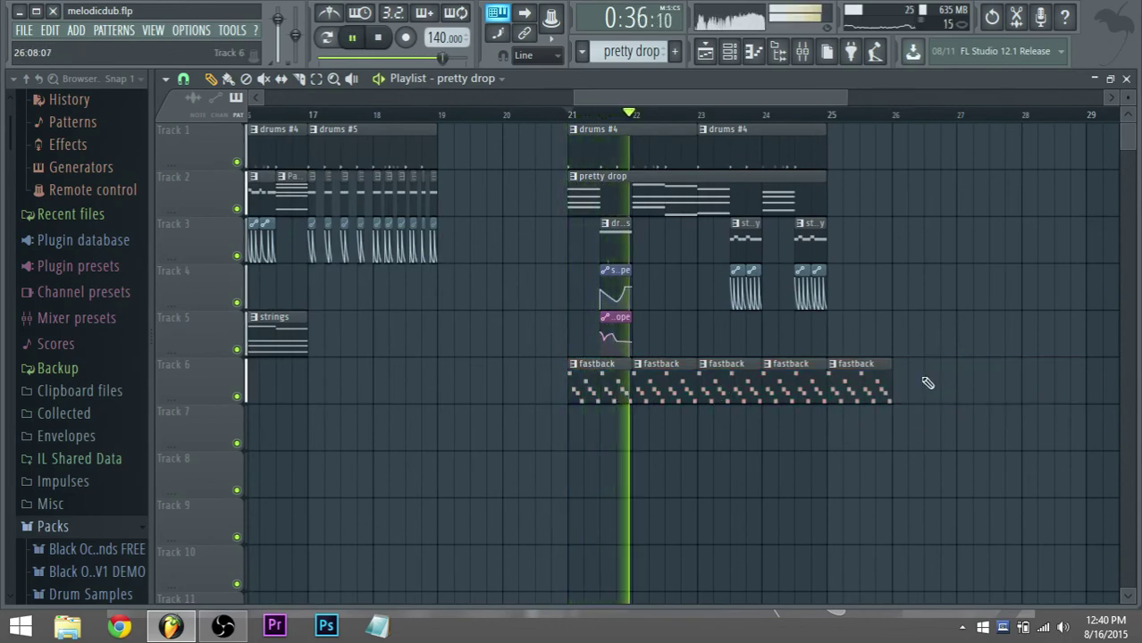
right_click(858, 383)
scroll(808, 247, right, 1)
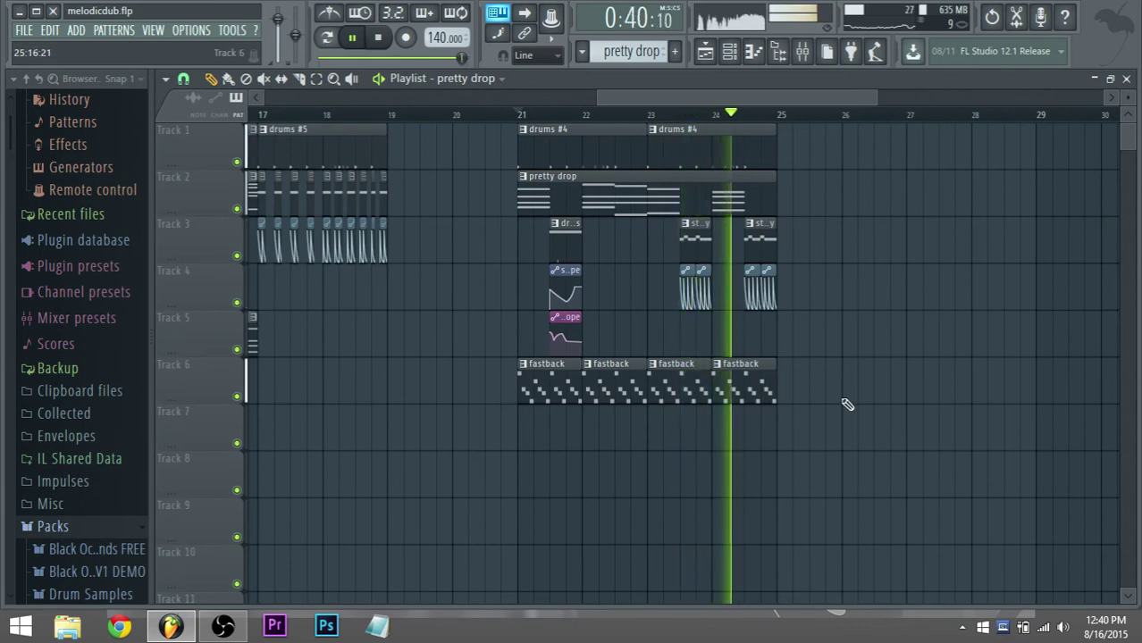
key(space)
Open the monsterstab notes of the stabbythingy clip and play the pattern on its own.
double_click(702, 288)
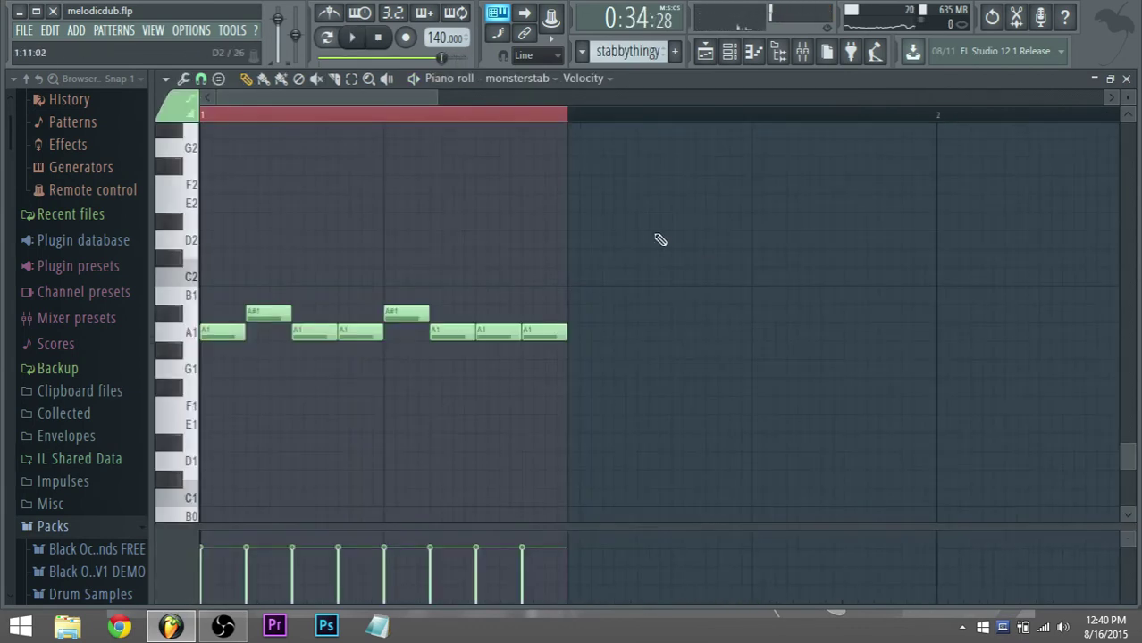
click(352, 38)
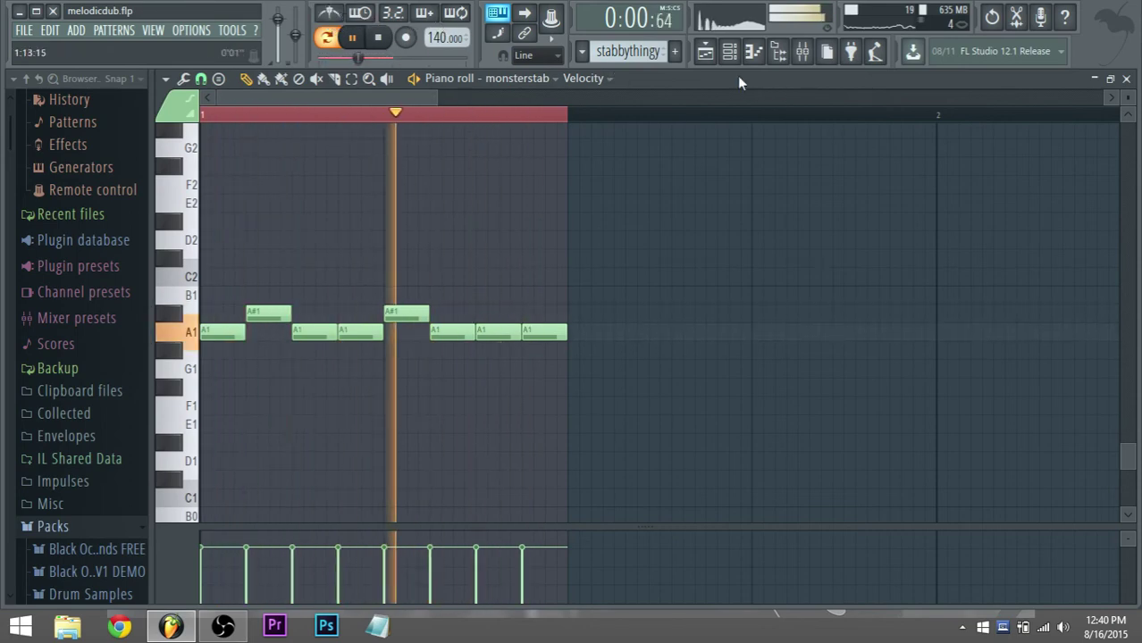
key(l)
Loop song playback in the playlist over the second half of bar 23.
key(F5)
scroll(815, 123, up, 2)
key(space)
click(640, 113)
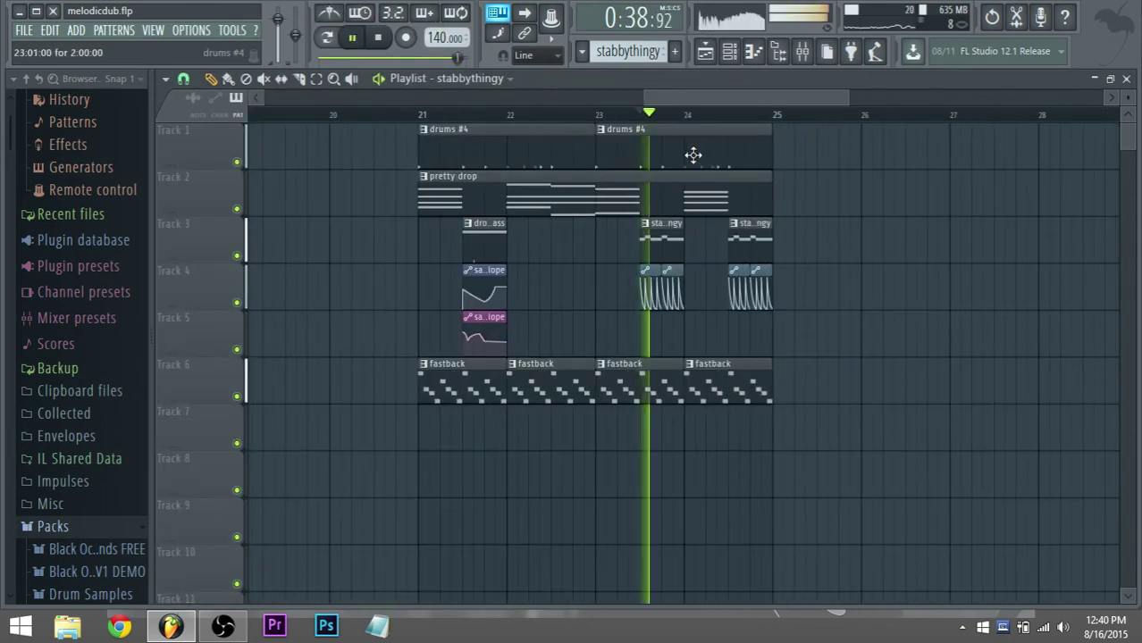
drag(642, 125, 683, 127)
key(space)
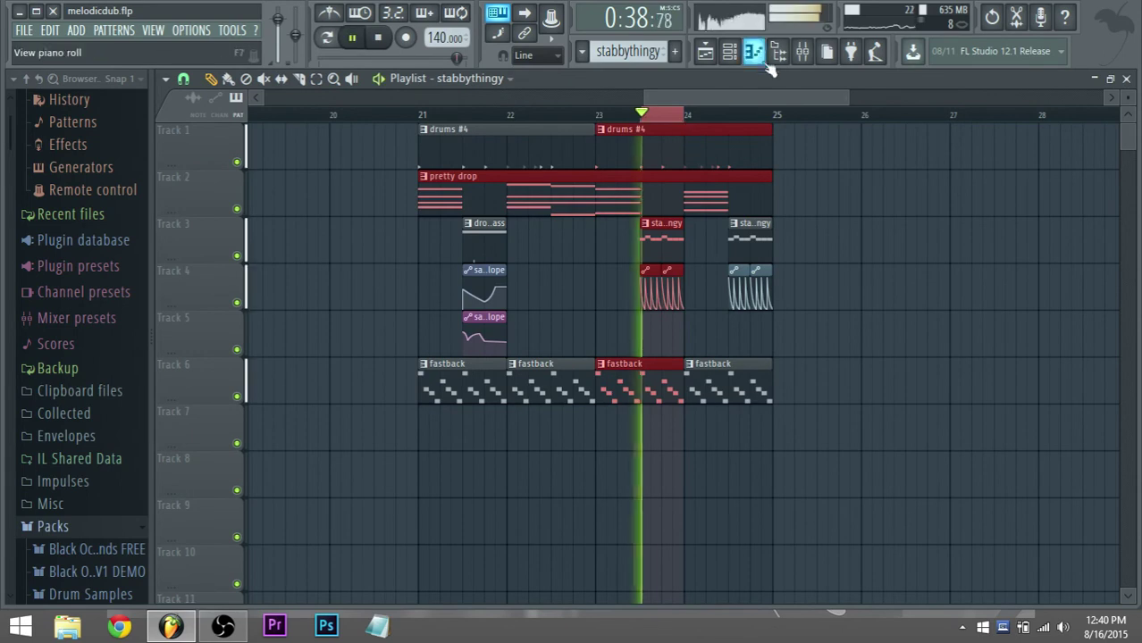
Solo the monsterstab mixer track, lower its fader slightly, and make the neighbouring Default track on insert 18 audible as well.
click(804, 51)
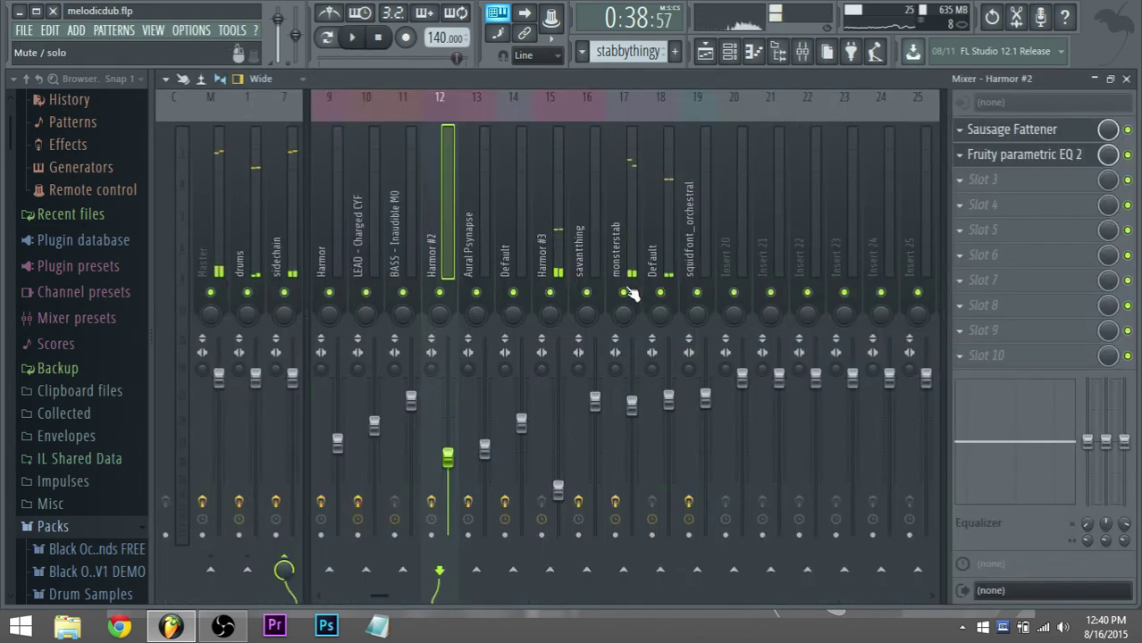
right_click(624, 293)
key(space)
click(634, 407)
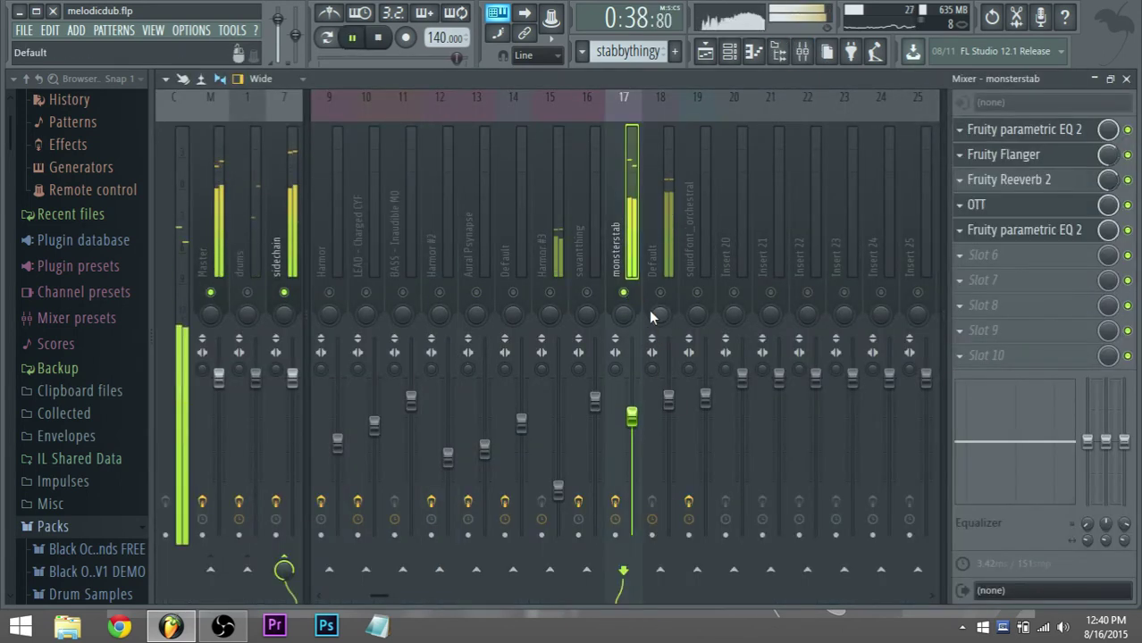
drag(670, 401, 633, 430)
click(668, 406)
Open the Sytrus of the Default channel below monsterstab and examine operator 1's modulation and volume articulators, ending on the volume envelope.
click(704, 50)
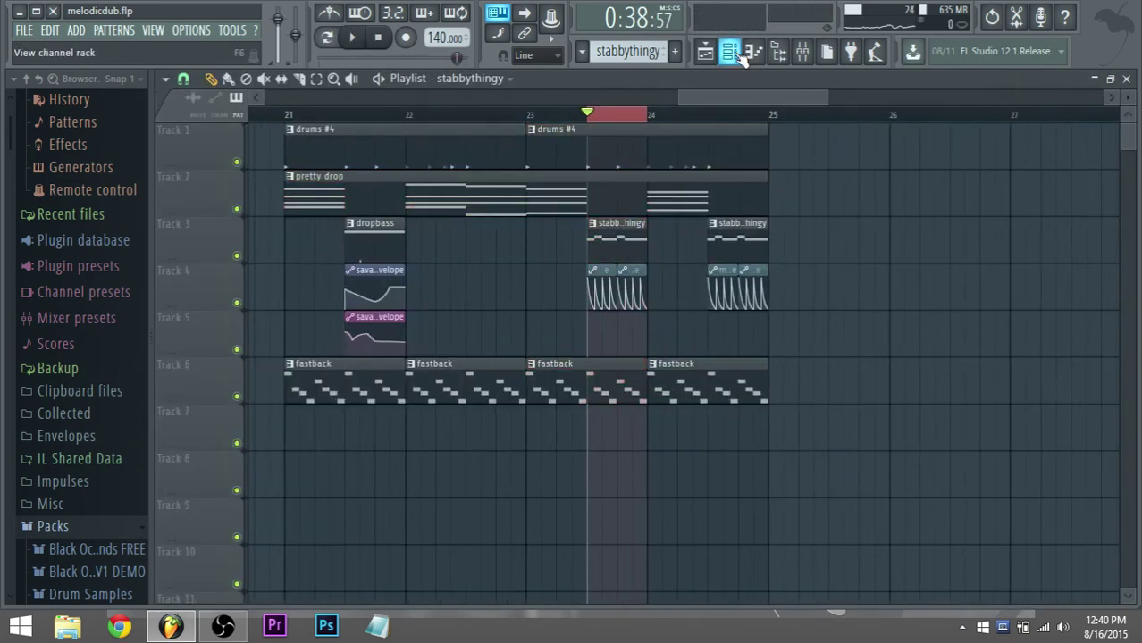
click(730, 51)
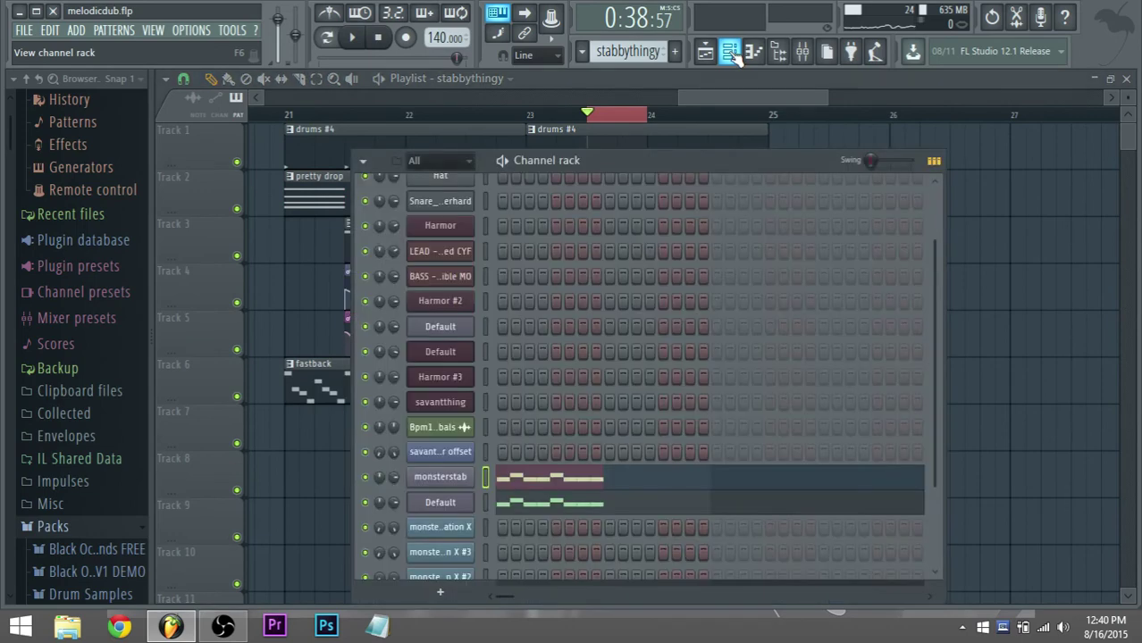
click(461, 506)
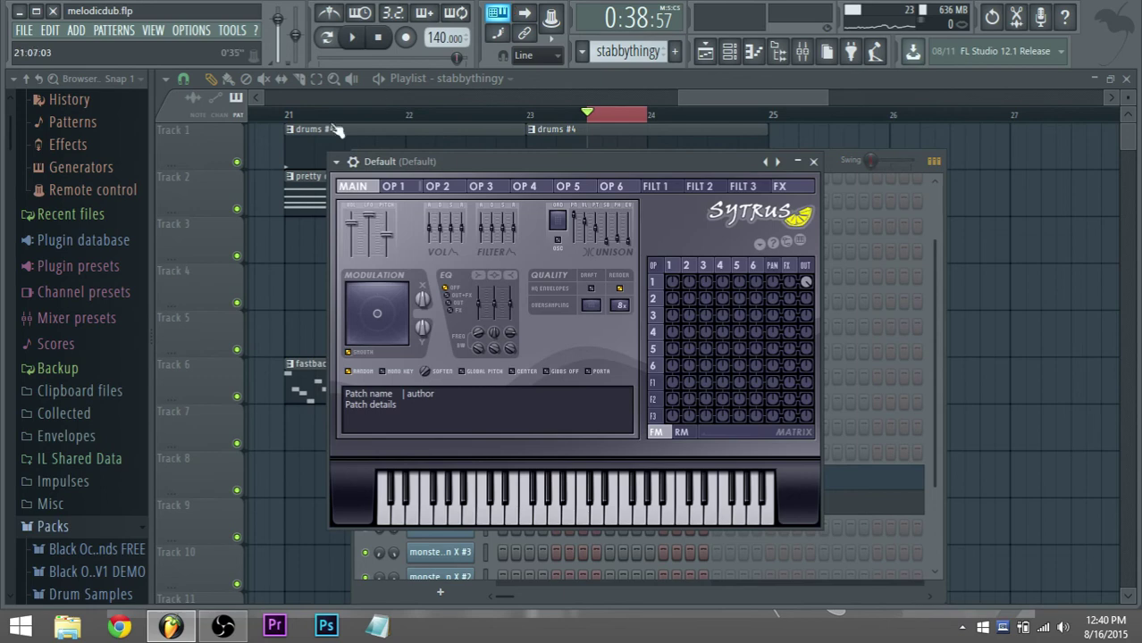
click(674, 267)
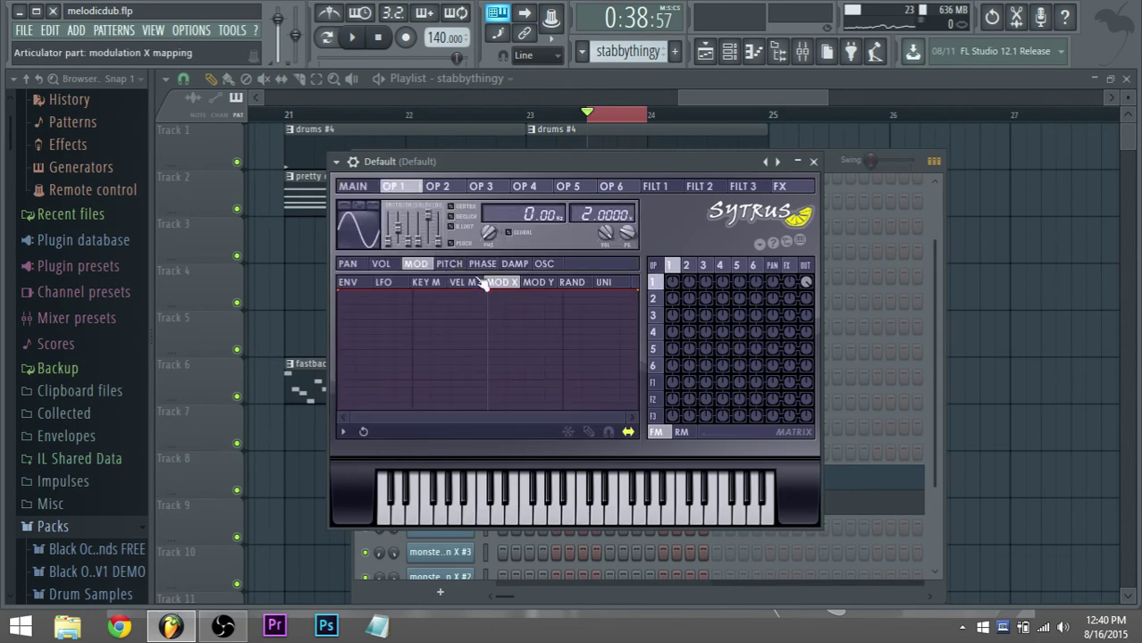
click(352, 36)
key(space)
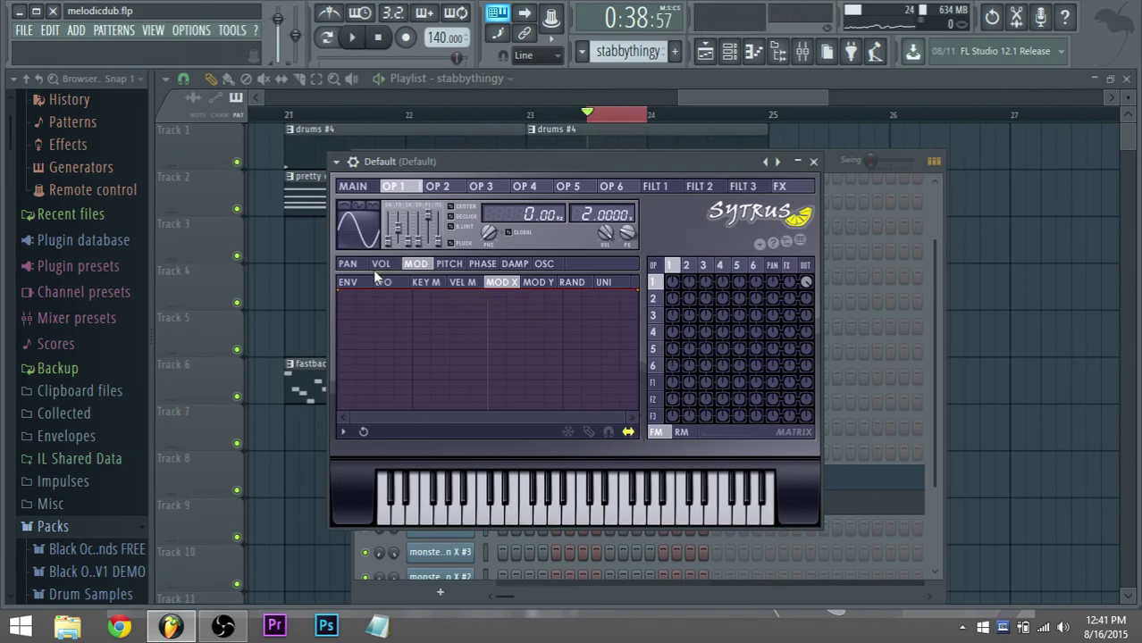
click(461, 283)
click(436, 284)
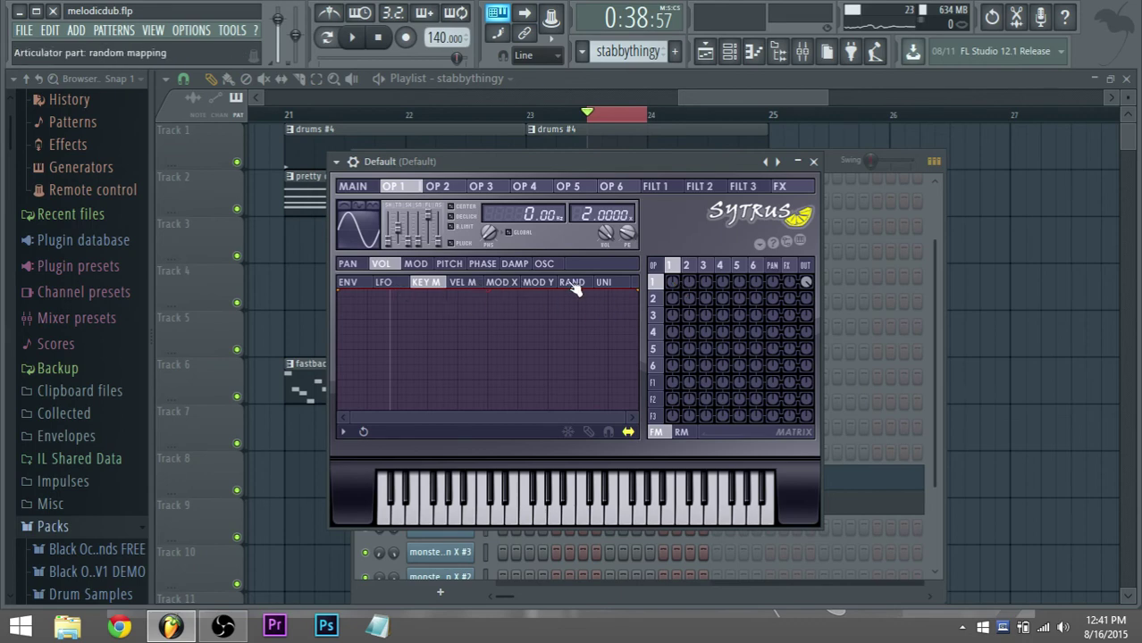
click(398, 283)
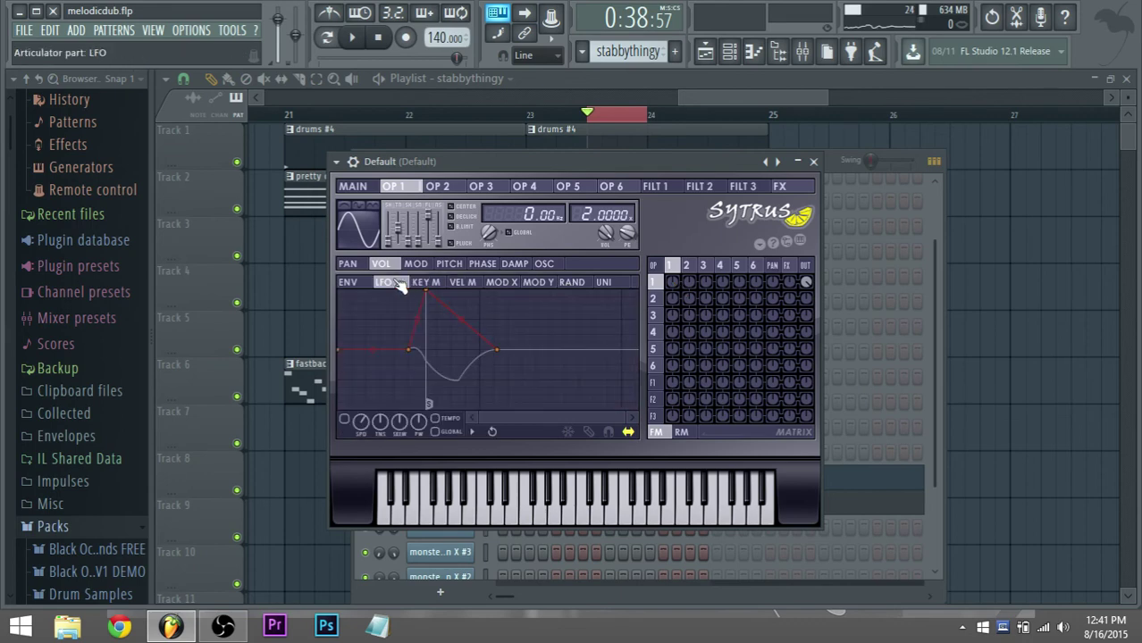
click(347, 283)
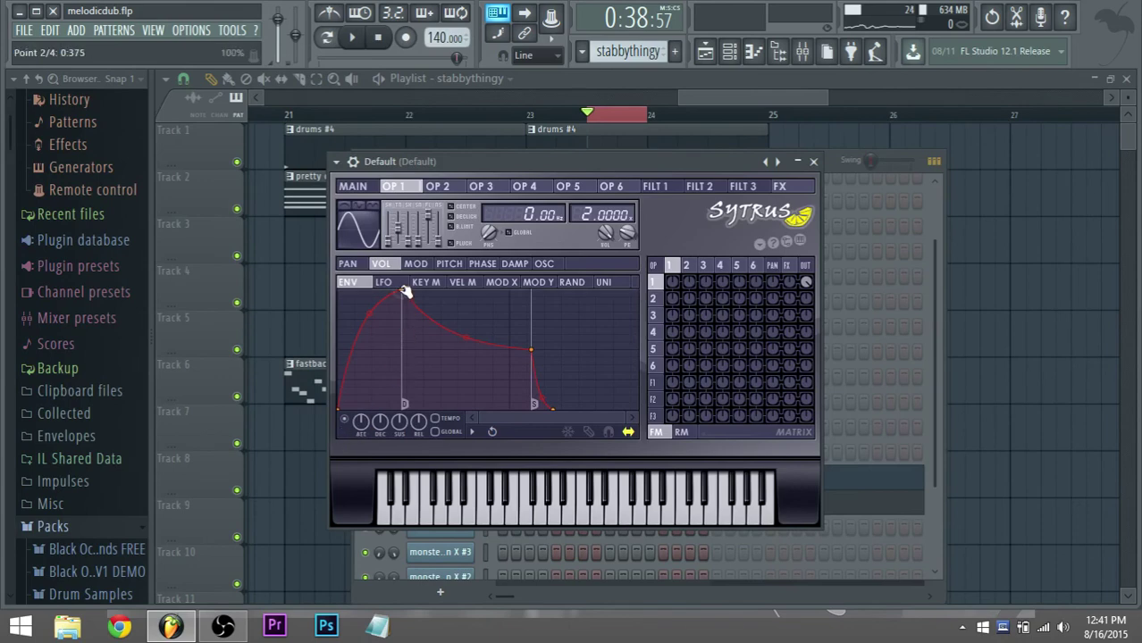
Try removing the attack from operator 1's volume envelope and making its volume LFO start immediately and hold longer at full strength.
drag(405, 291, 361, 293)
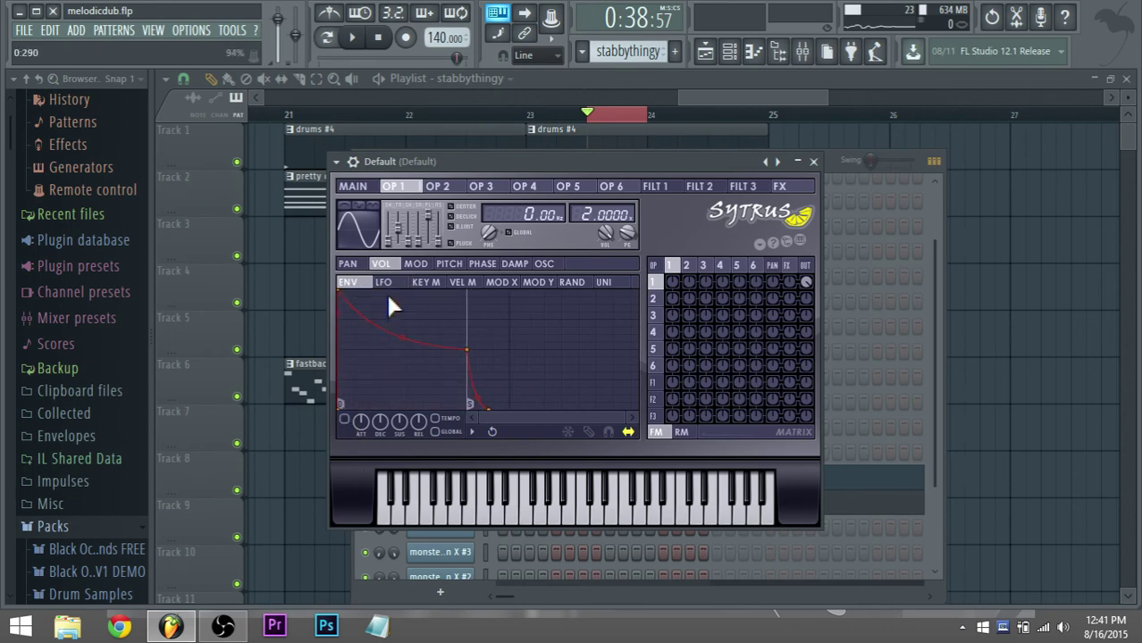
click(383, 283)
drag(408, 349, 337, 350)
drag(357, 296, 483, 259)
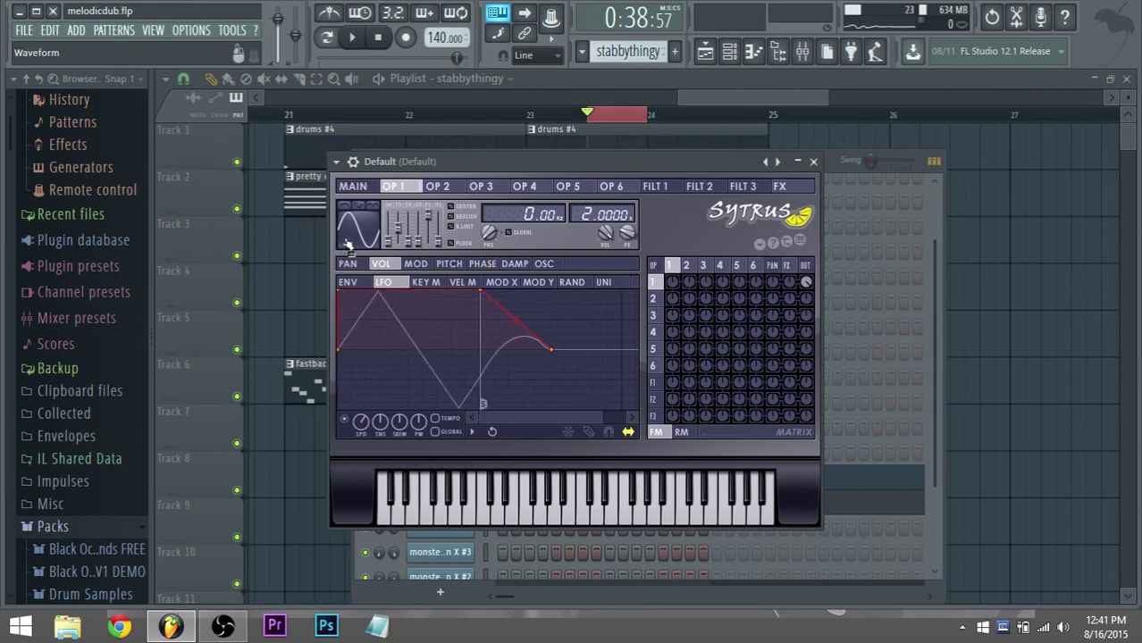
Raise the speed of operator 1's volume LFO and shorten its fade-out to nothing.
key(space)
key(space)
drag(363, 429, 364, 384)
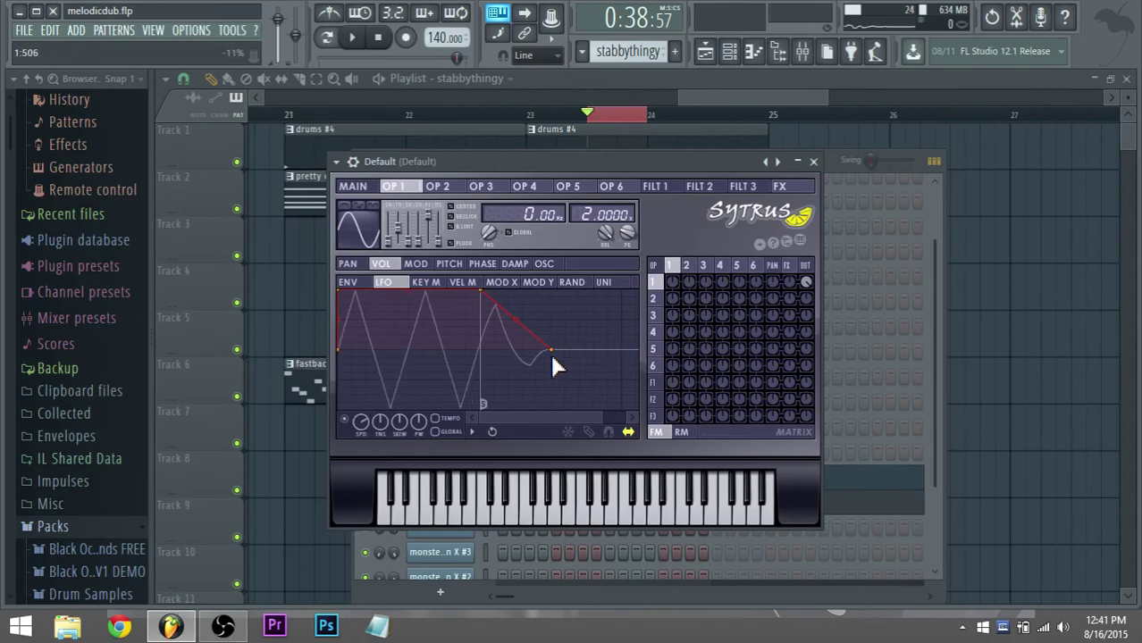
drag(551, 352, 479, 351)
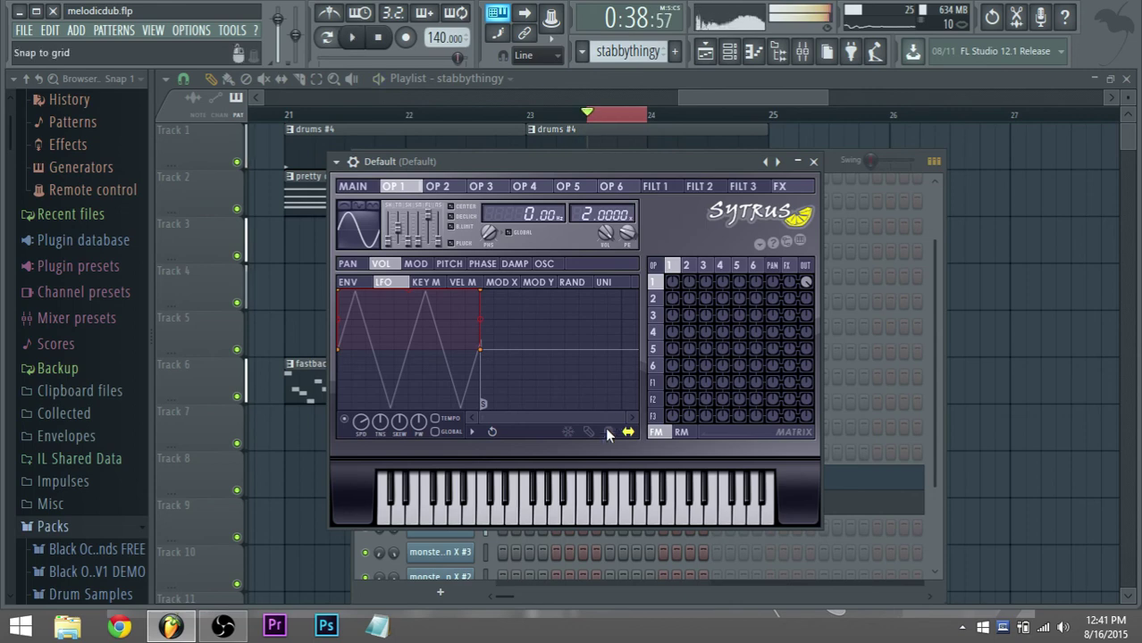
Play the stabbythingy pattern in pattern mode, check the channel rack and return to the Sytrus window.
click(324, 40)
key(space)
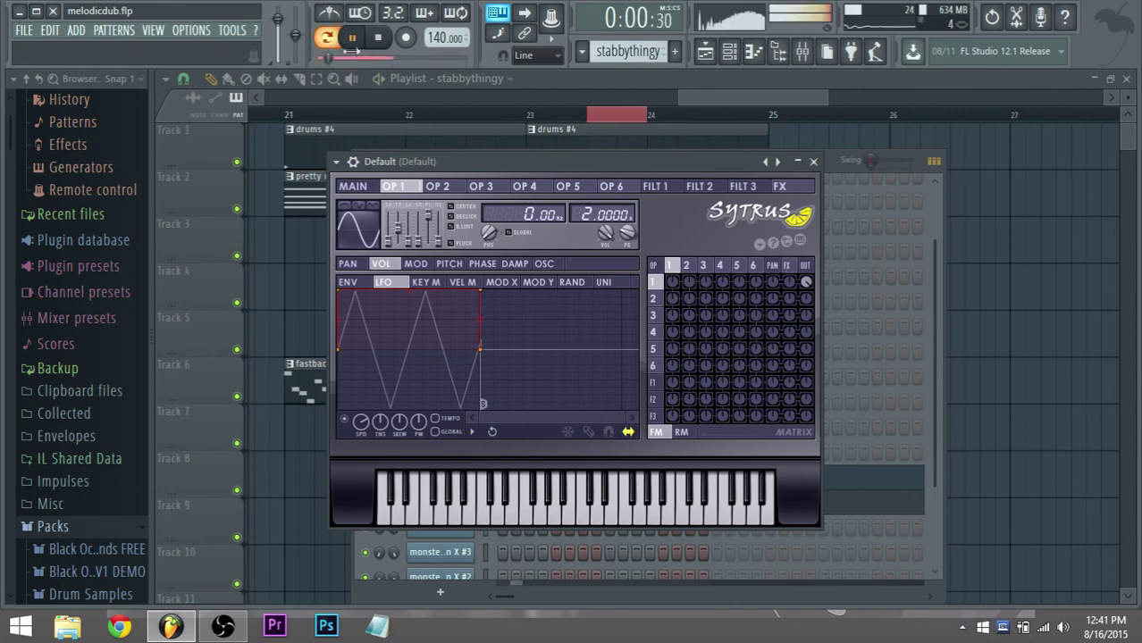
click(856, 172)
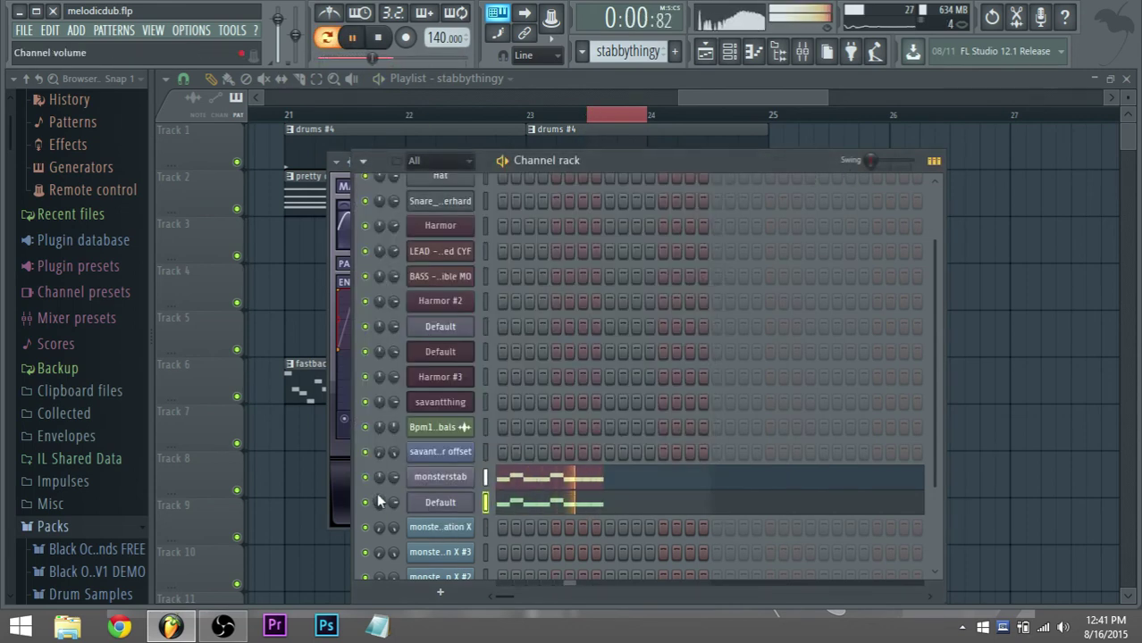
click(331, 475)
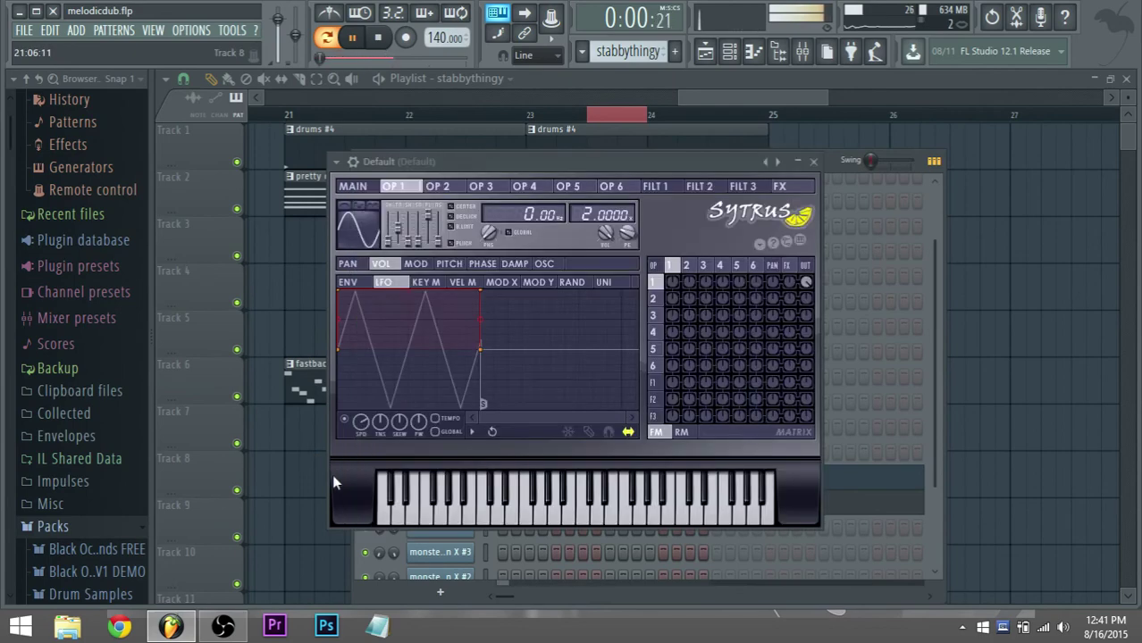
Try other speeds for operator 1's volume LFO with tempo-based time, switch the LFO off and close Sytrus.
drag(360, 421, 360, 393)
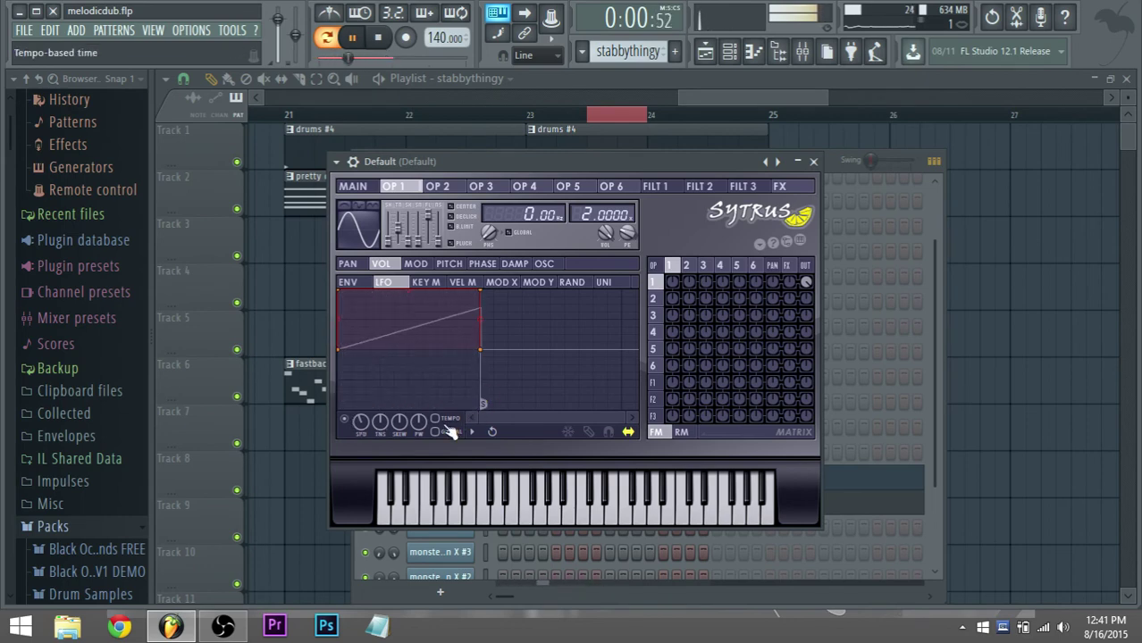
drag(363, 424, 363, 424)
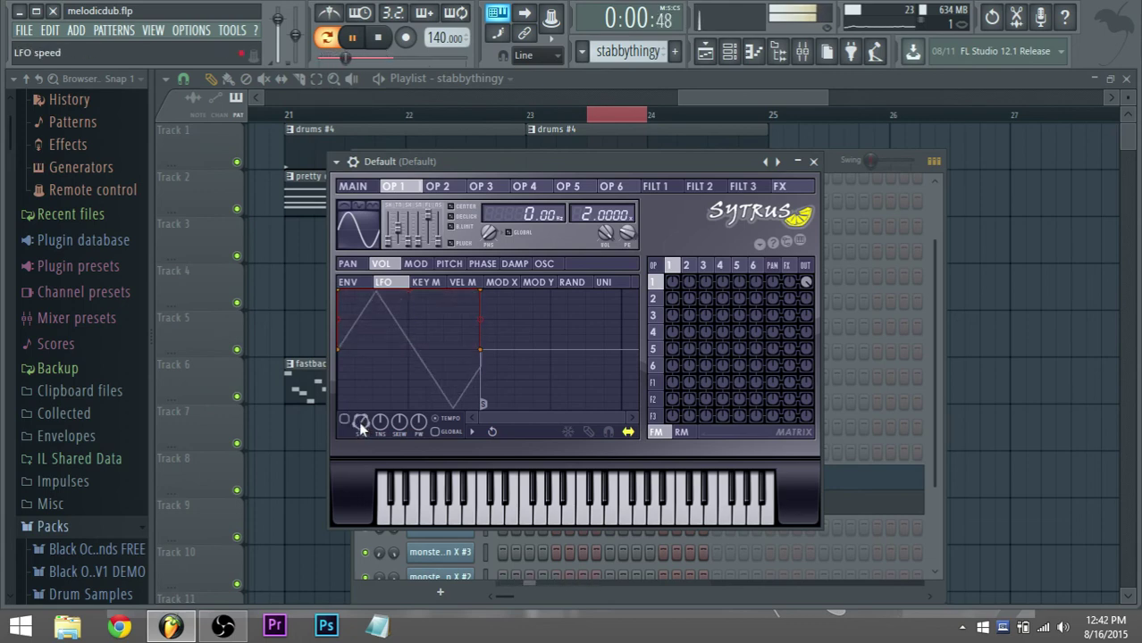
drag(672, 281, 672, 278)
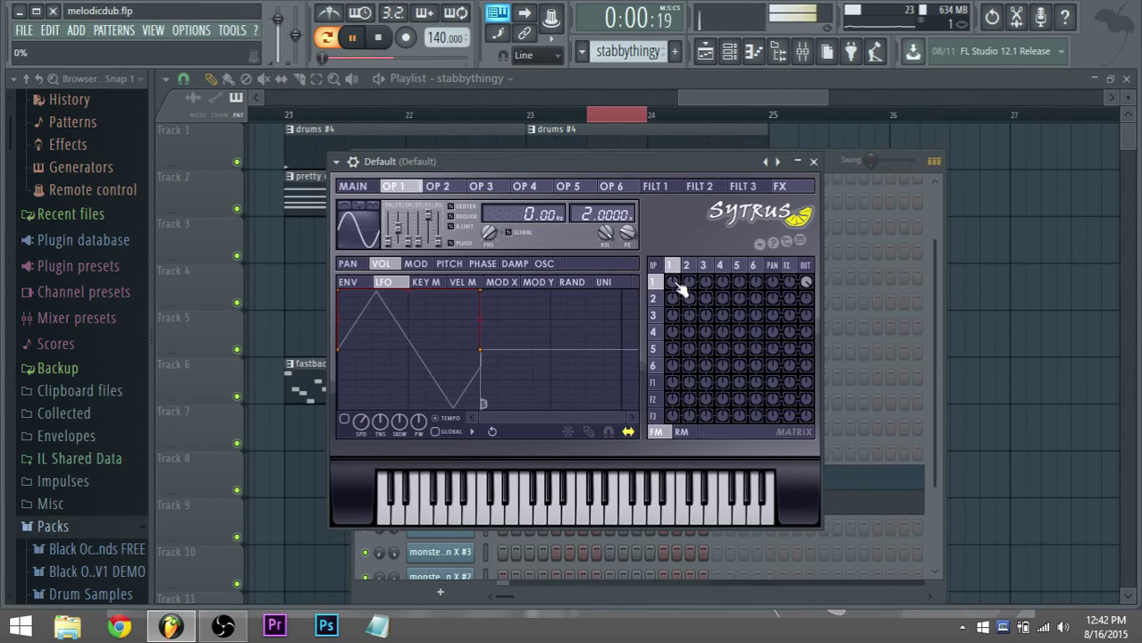
key(Escape)
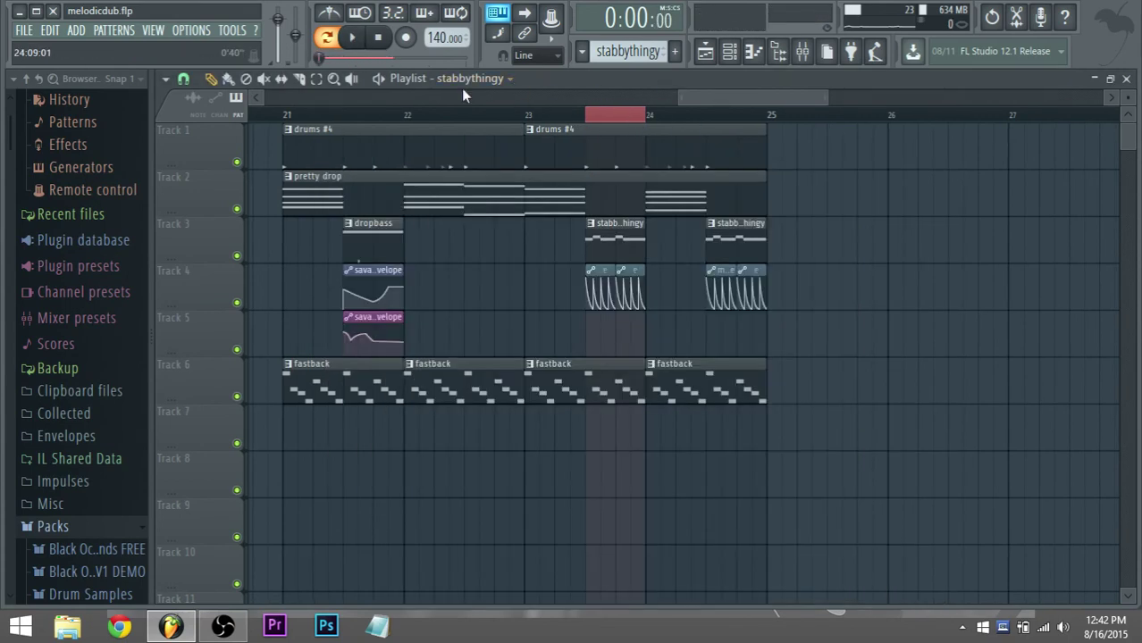
Play the stabbythingy section of bar 23 in song mode while checking the mixer tracks and the channel rack.
click(327, 38)
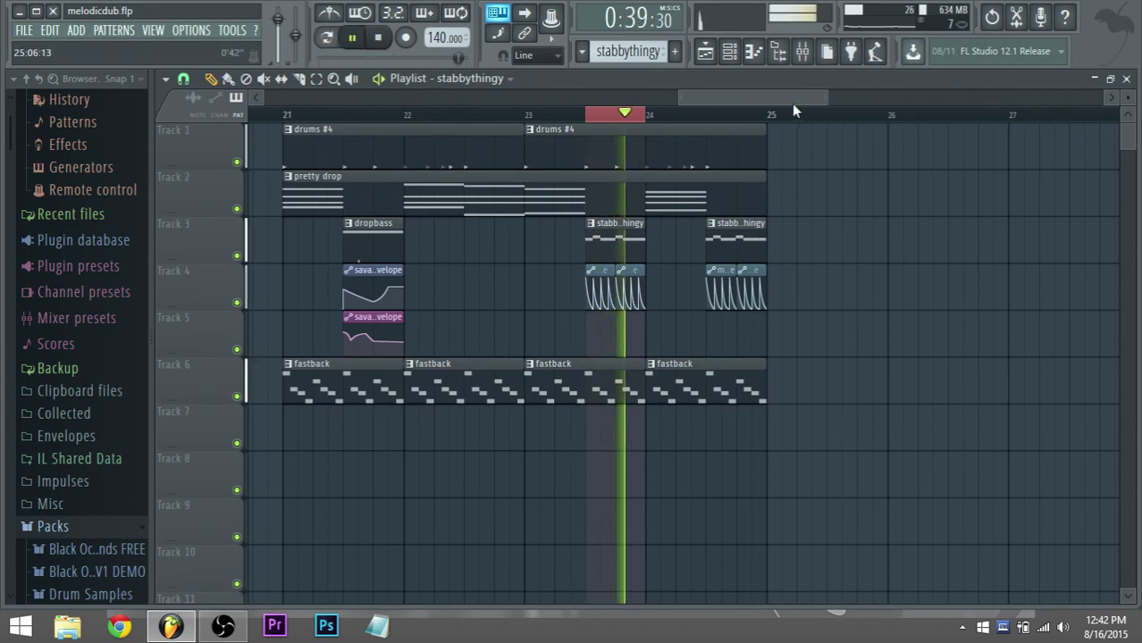
click(802, 51)
key(space)
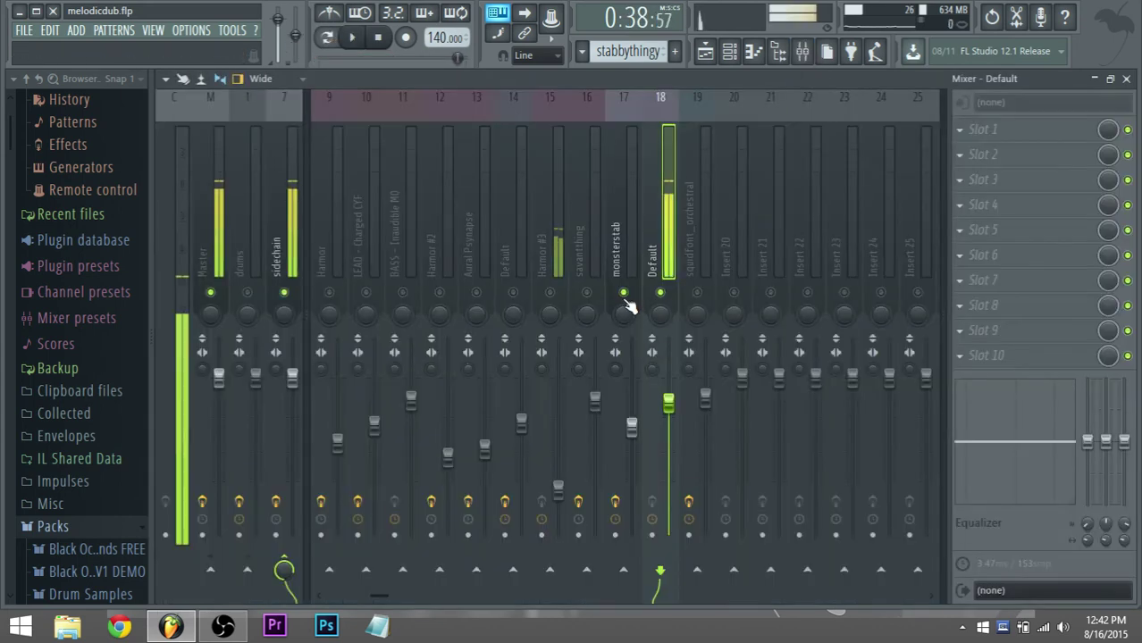
key(space)
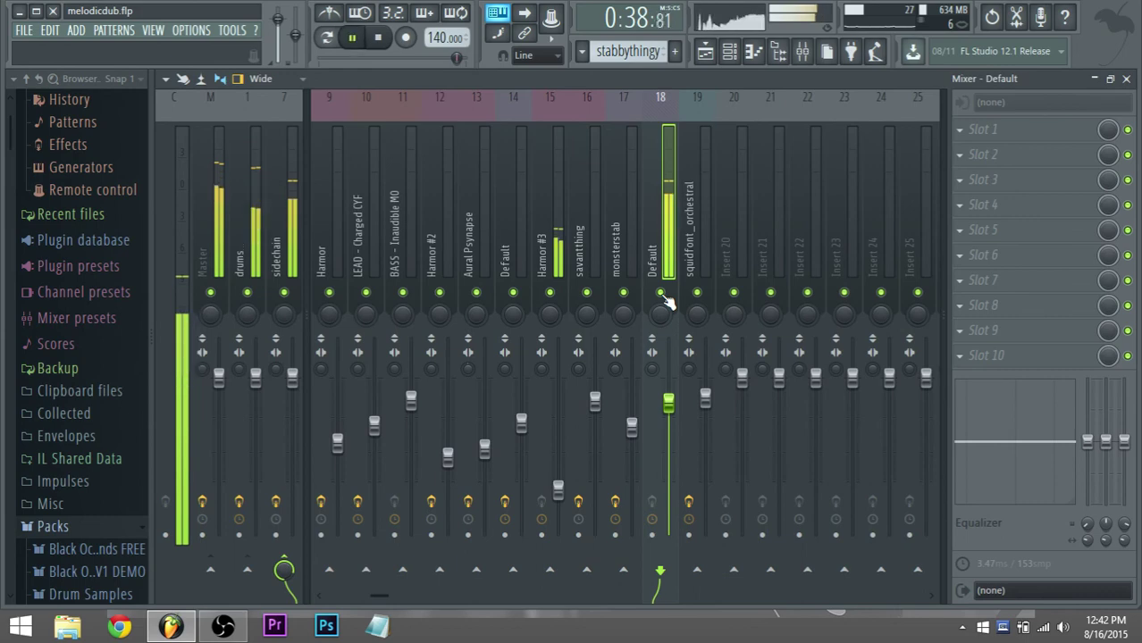
click(730, 56)
key(space)
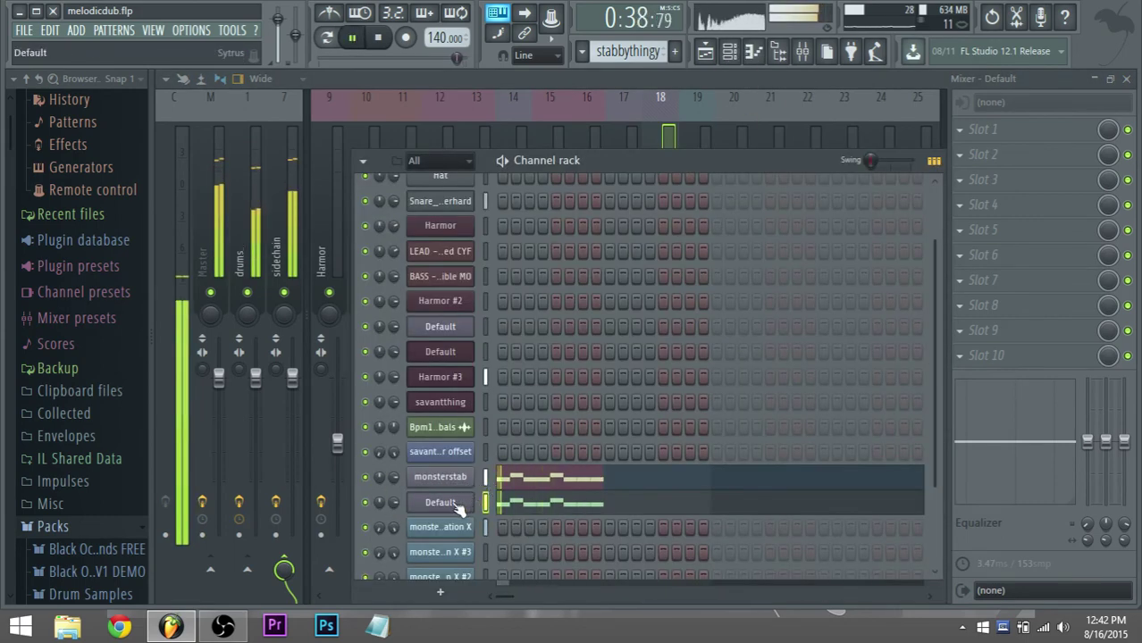
key(space)
On the monsterstab track's first parametric EQ, deepen the band 4 cut and set band 6 to 7.0 dB at 3429 Hz.
click(440, 476)
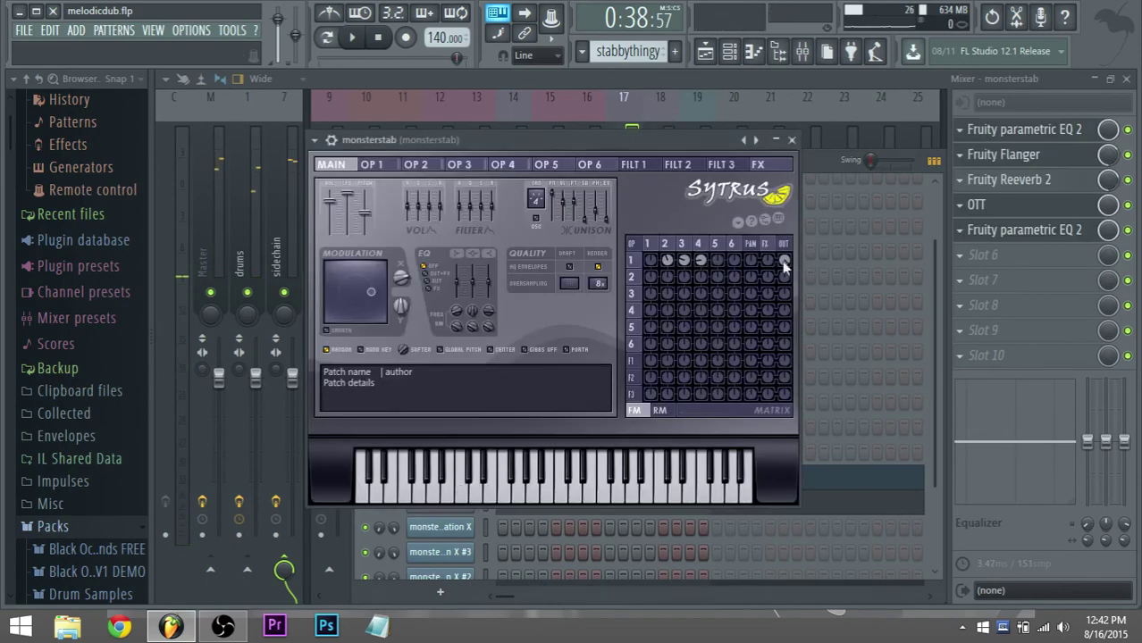
click(665, 244)
click(1016, 131)
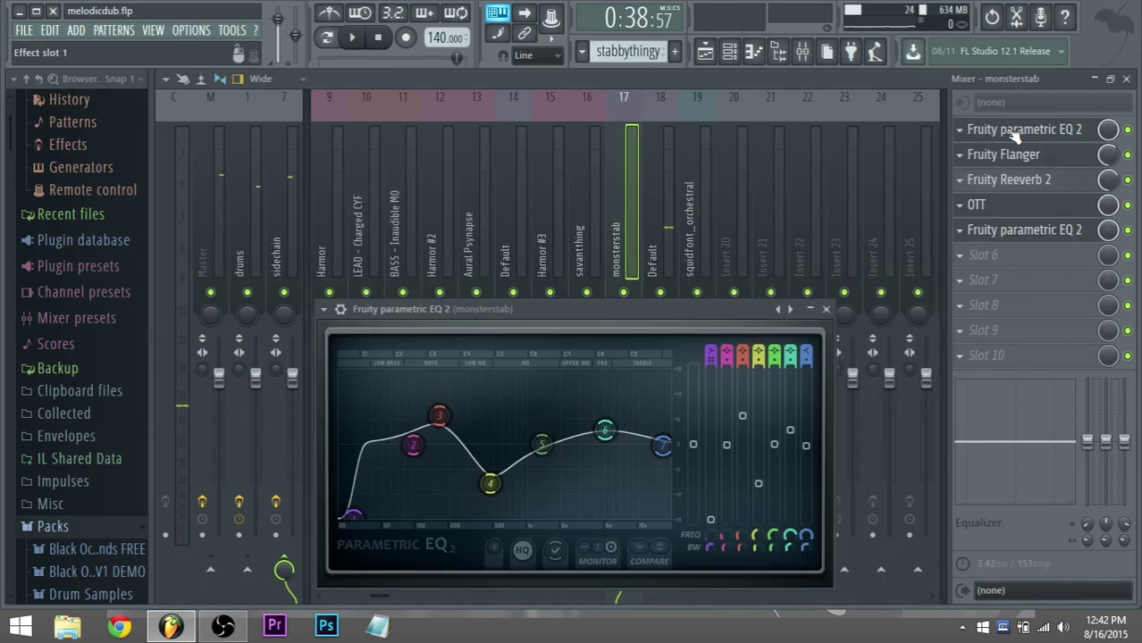
drag(487, 487, 505, 501)
drag(605, 430, 585, 415)
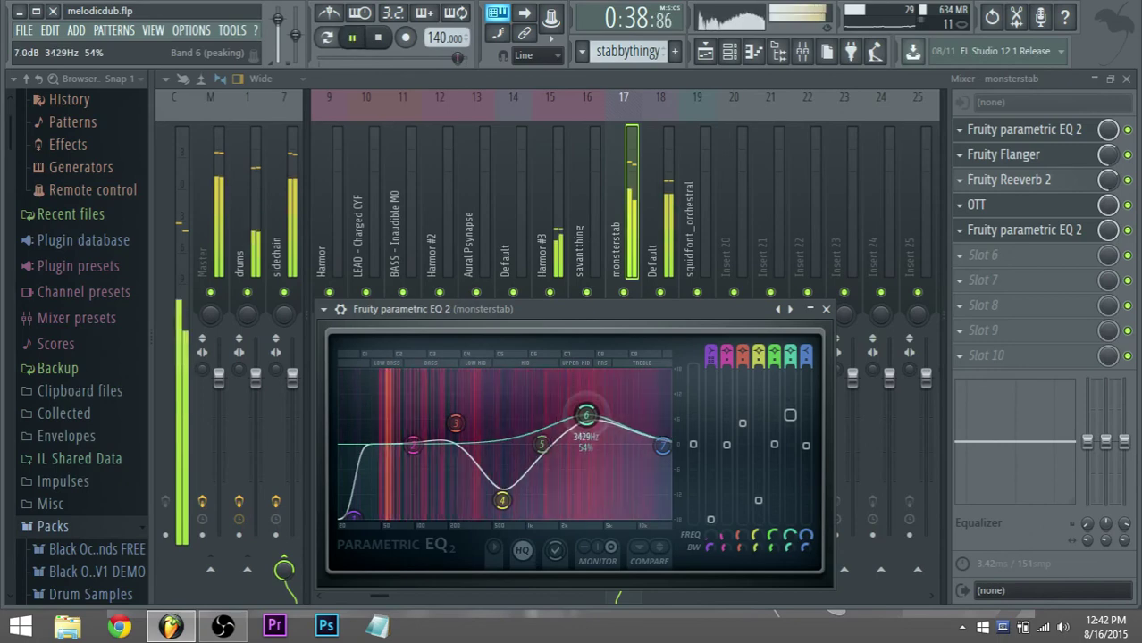
In the monsterstab track's OTT compressor, set the mid gain to 103% and the high gain to 129%.
click(1021, 229)
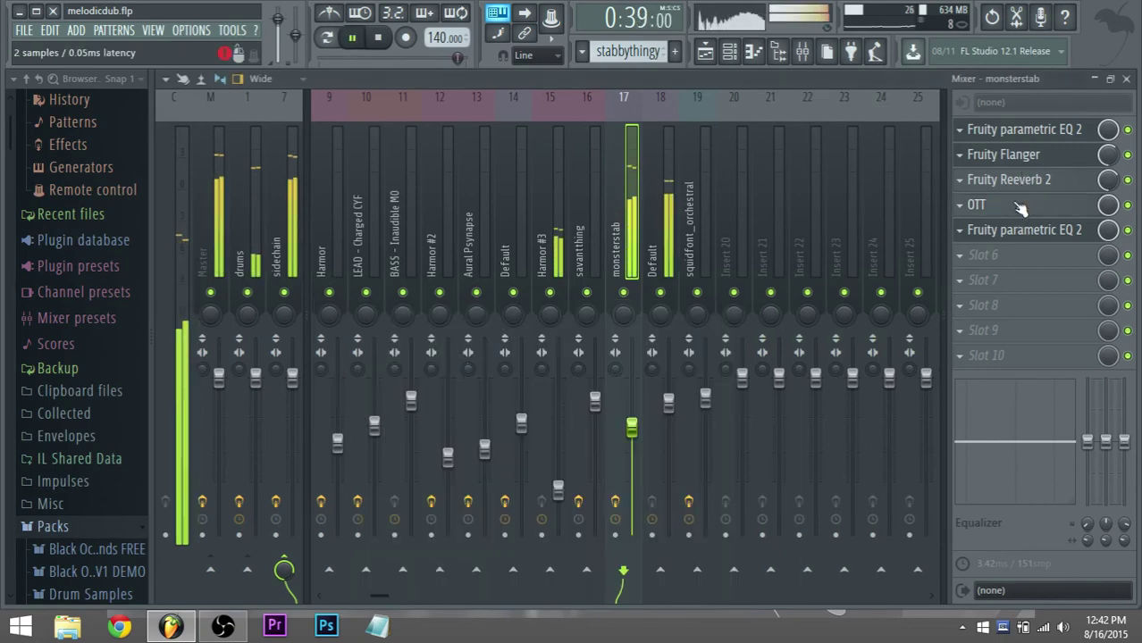
click(1025, 207)
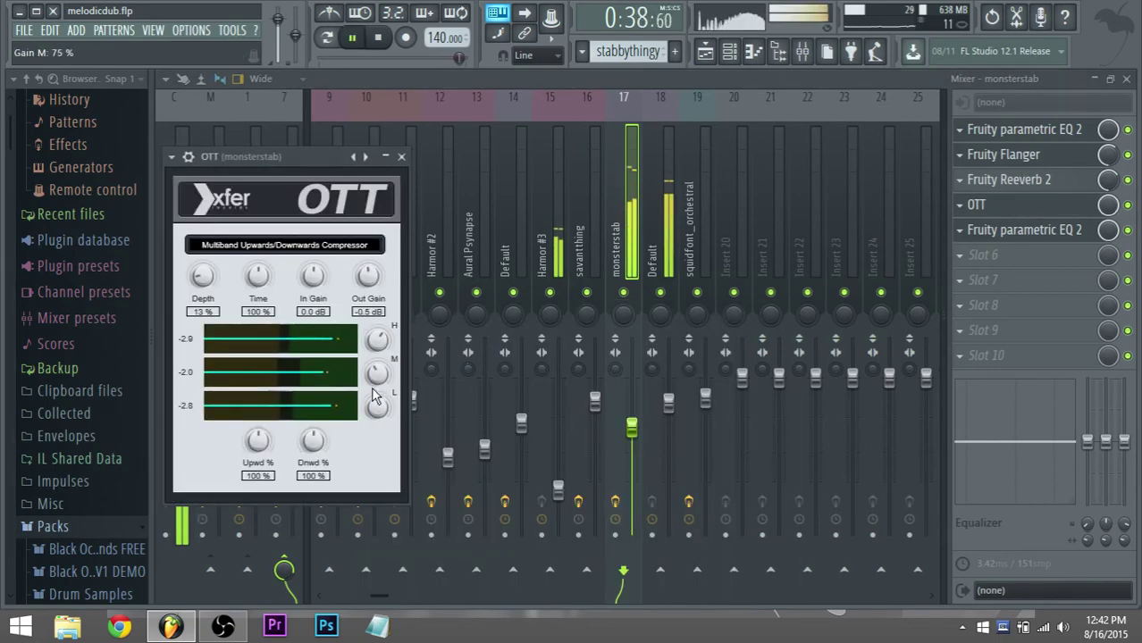
drag(375, 407, 379, 379)
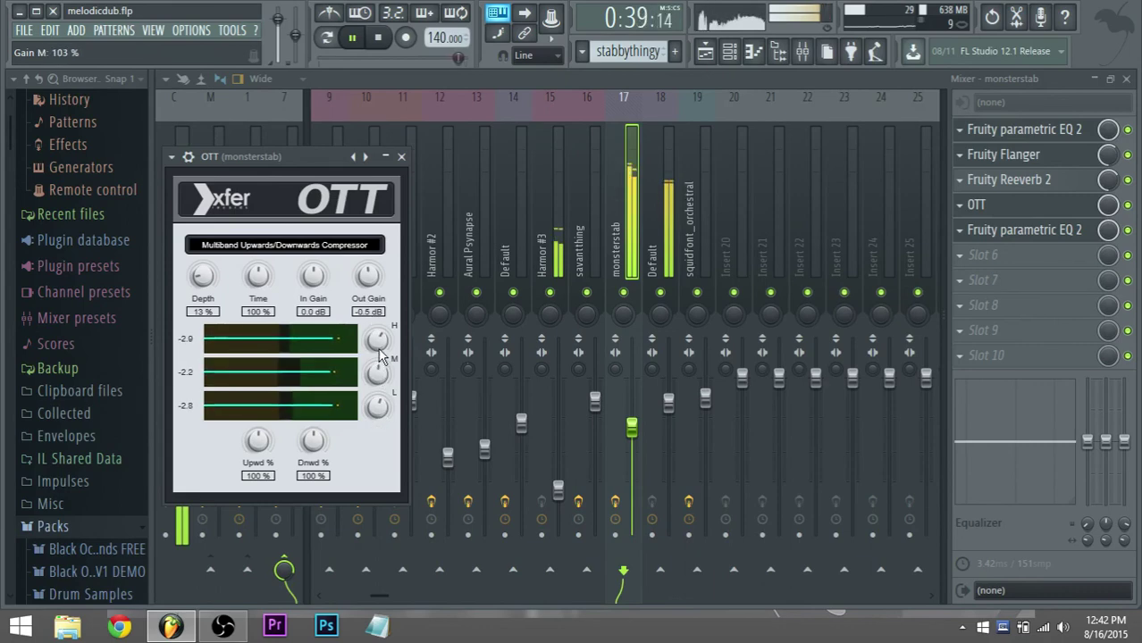
scroll(378, 355, down, 2)
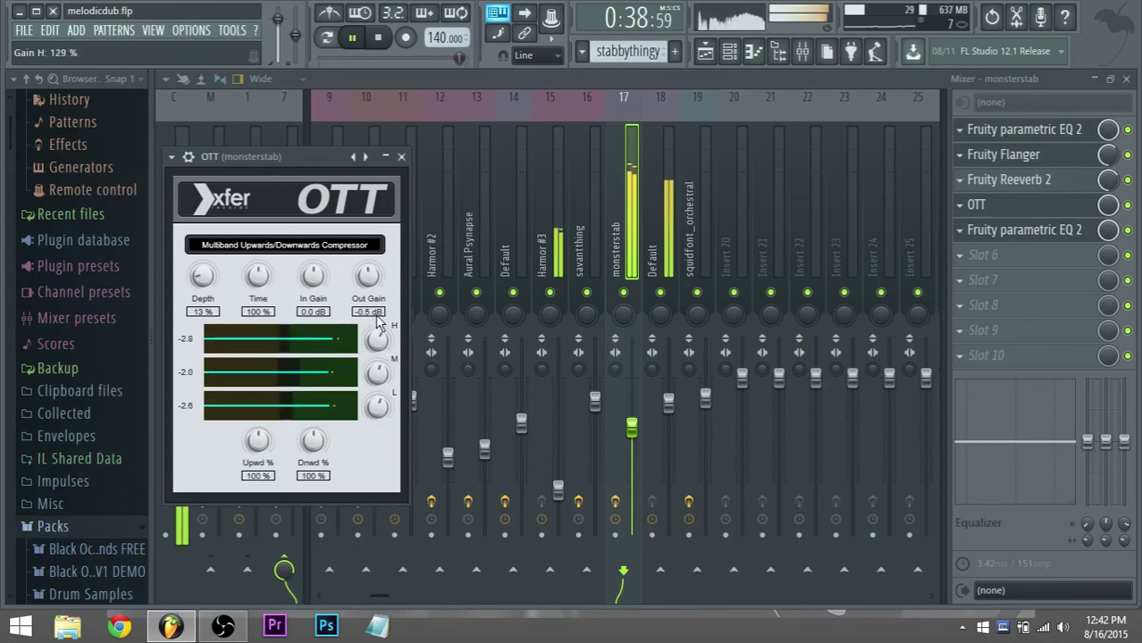
On the monsterstab track's last parametric EQ, raise band 6 into a treble boost and shift bands 1 to 5 to lower frequencies.
click(993, 234)
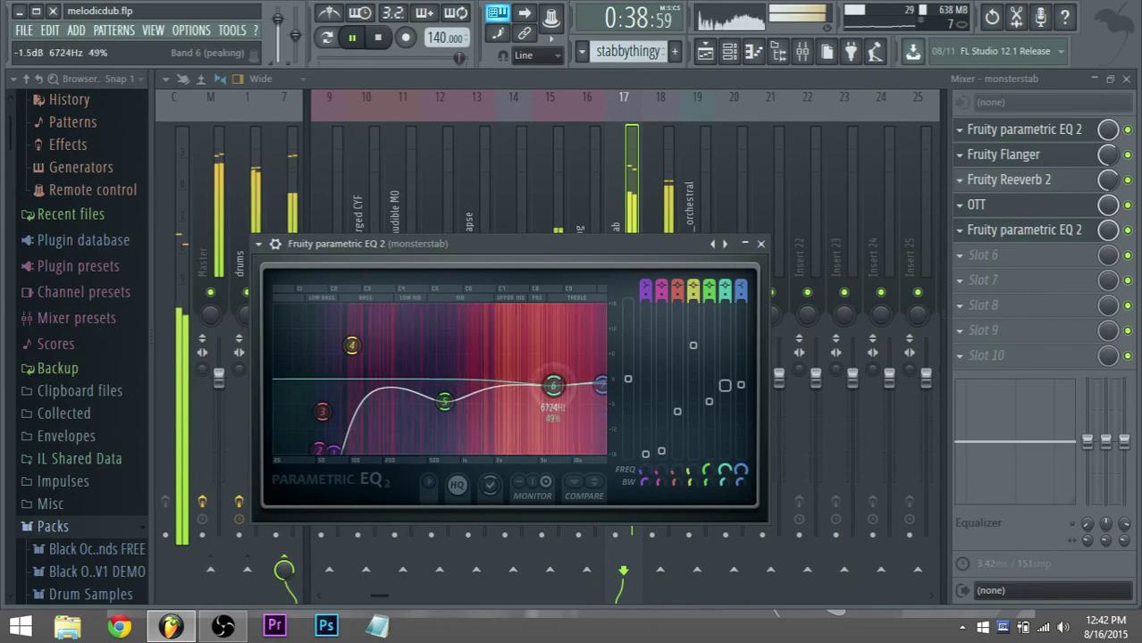
drag(552, 385, 562, 358)
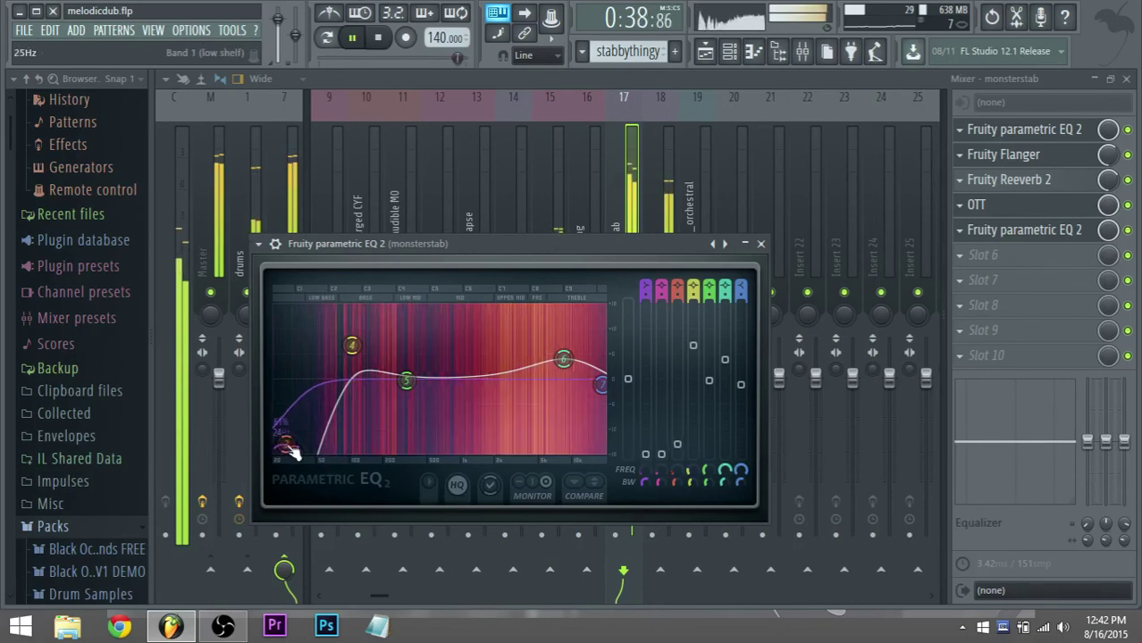
drag(351, 345, 321, 342)
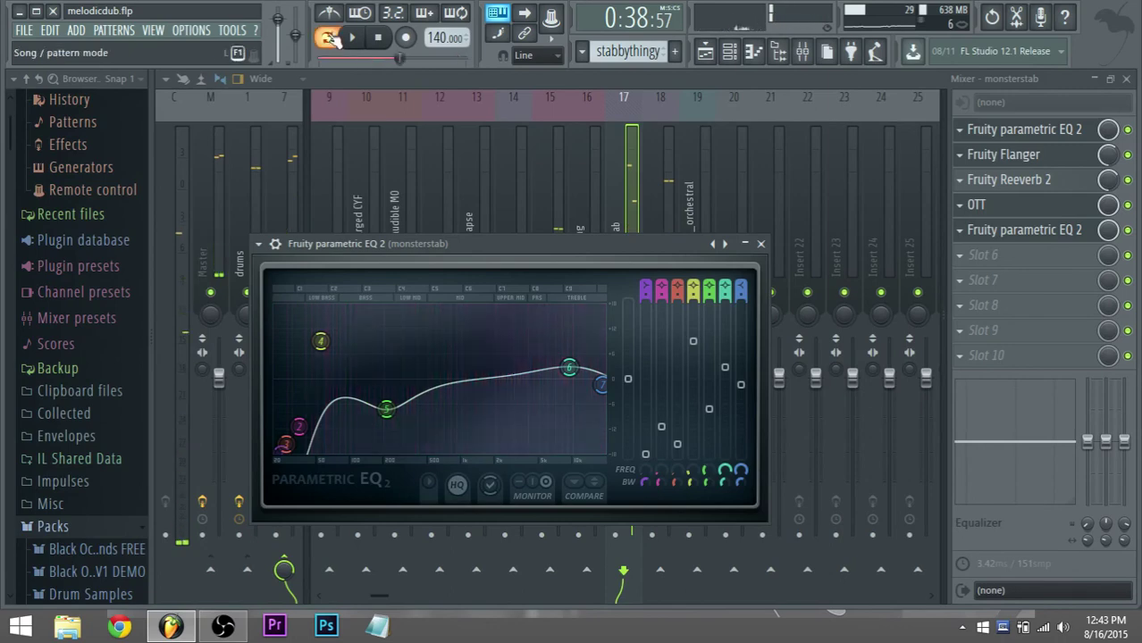
Play the drop from bar 21 and lower the monsterstab fader to 52% (-12.1 dB) and the neighbouring Default track slightly.
click(705, 52)
click(284, 114)
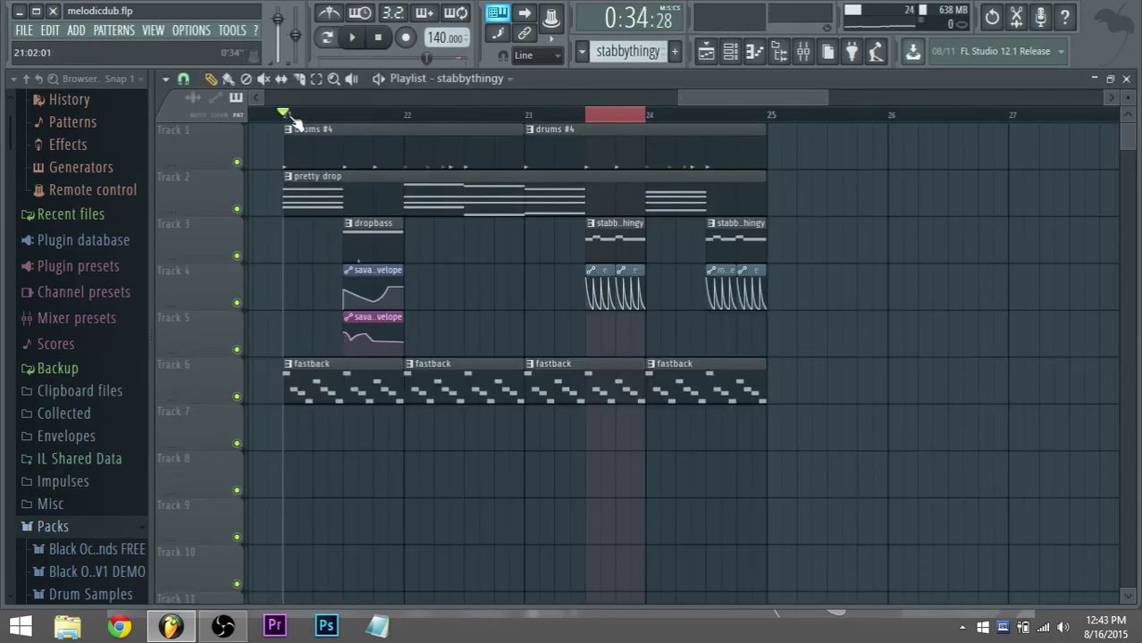
key(space)
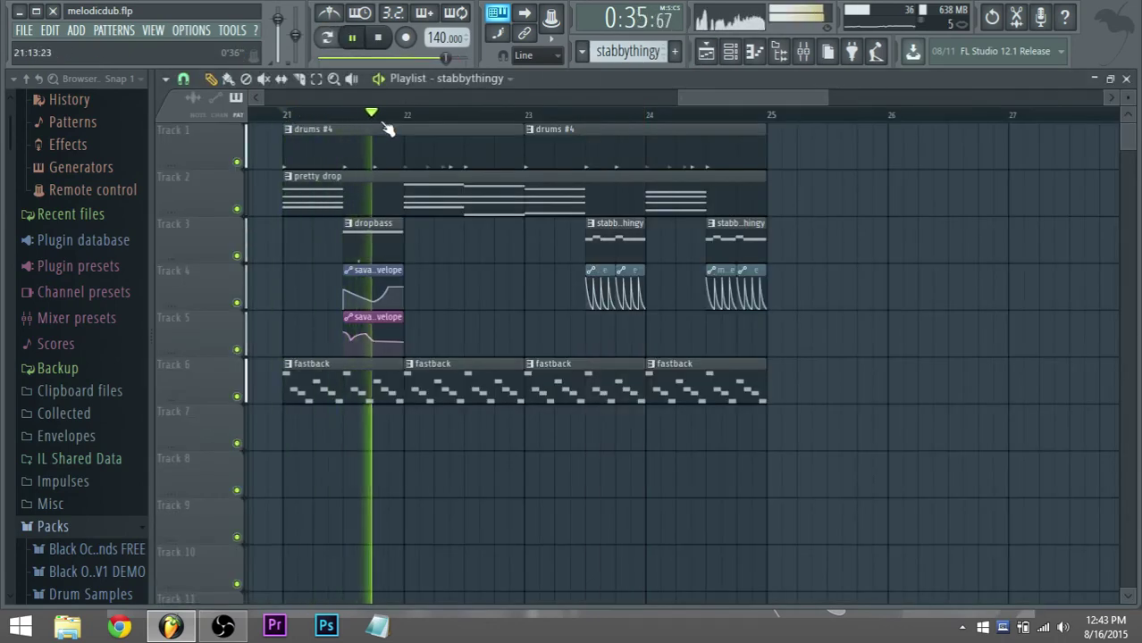
key(F9)
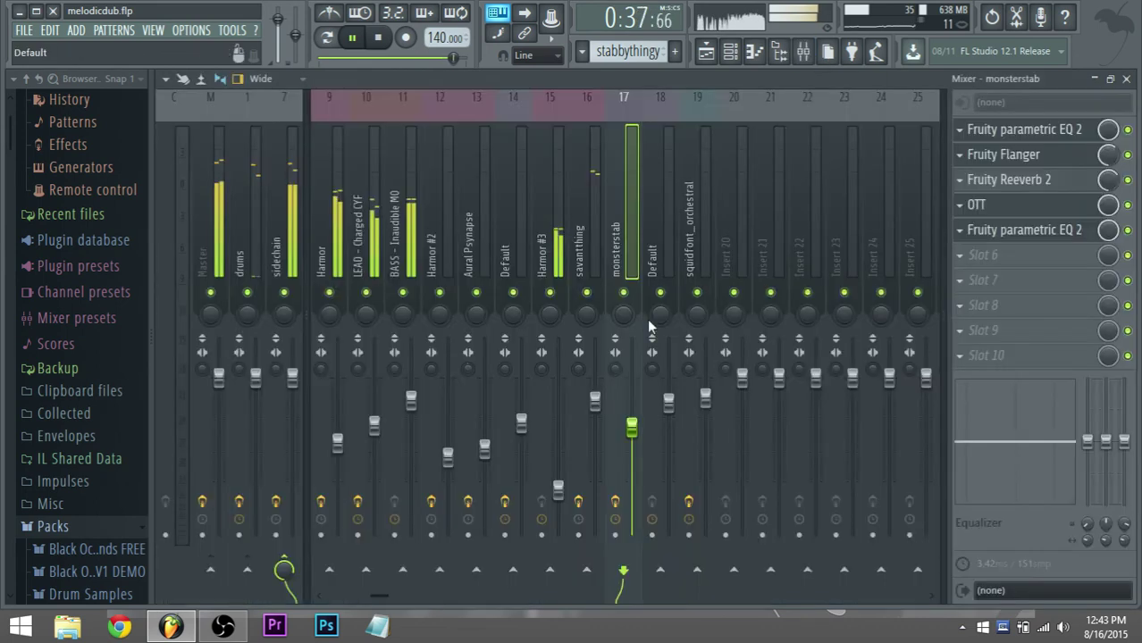
drag(631, 430, 634, 444)
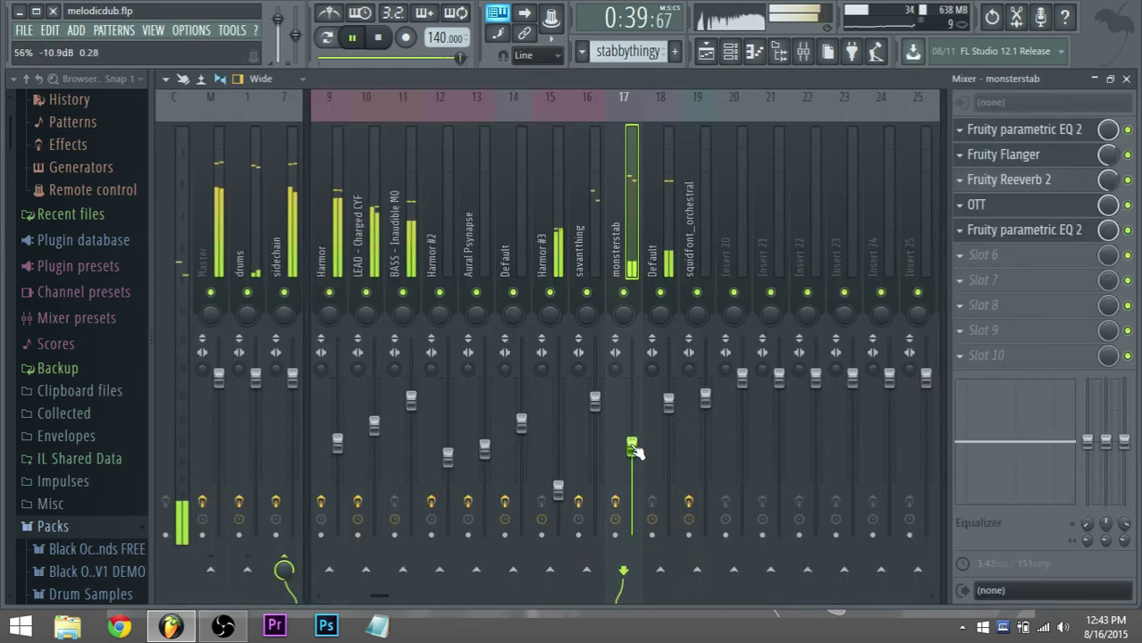
drag(632, 441, 631, 453)
click(656, 416)
click(630, 393)
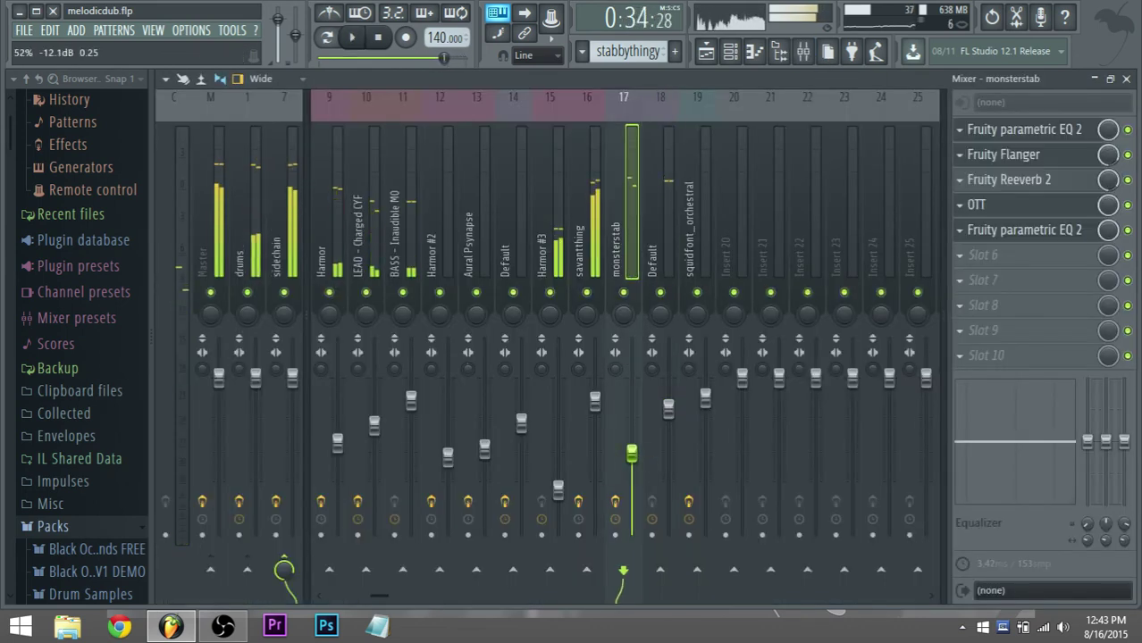
Stop playback, open the pretty drop pattern and cut the notes from its BASS - Inaudible MO channel.
click(705, 51)
key(space)
double_click(309, 183)
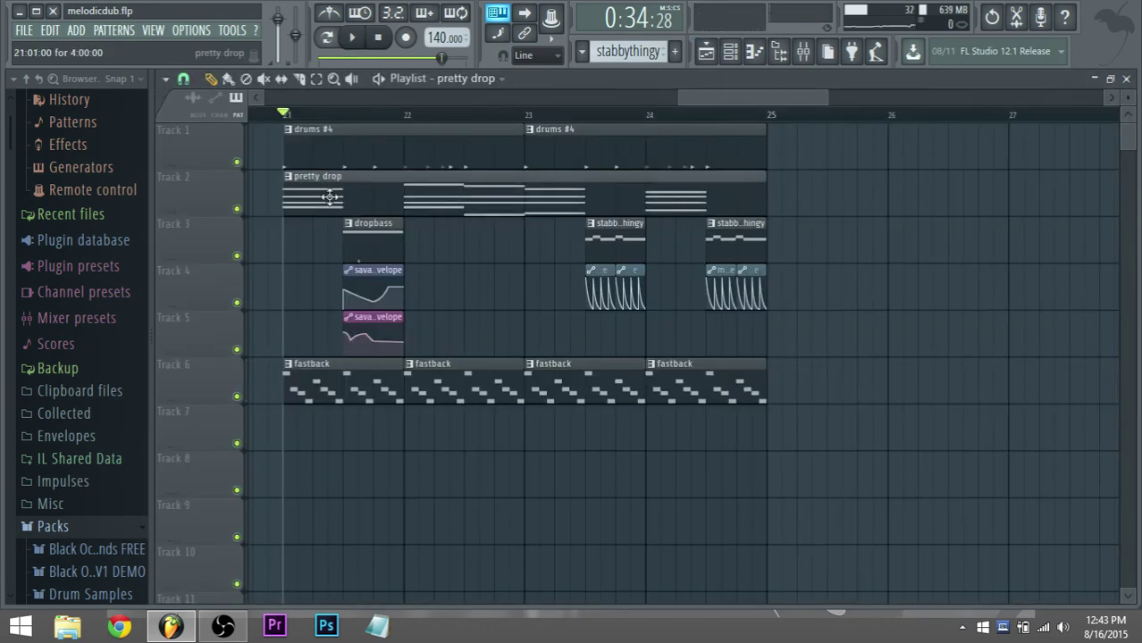
click(730, 56)
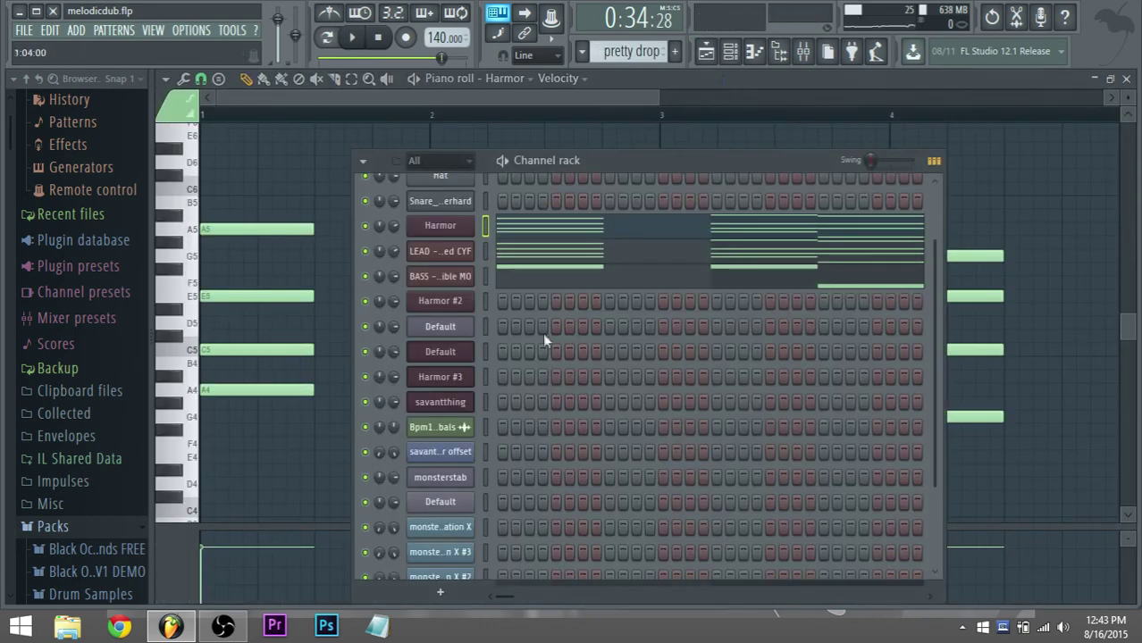
right_click(453, 283)
click(592, 277)
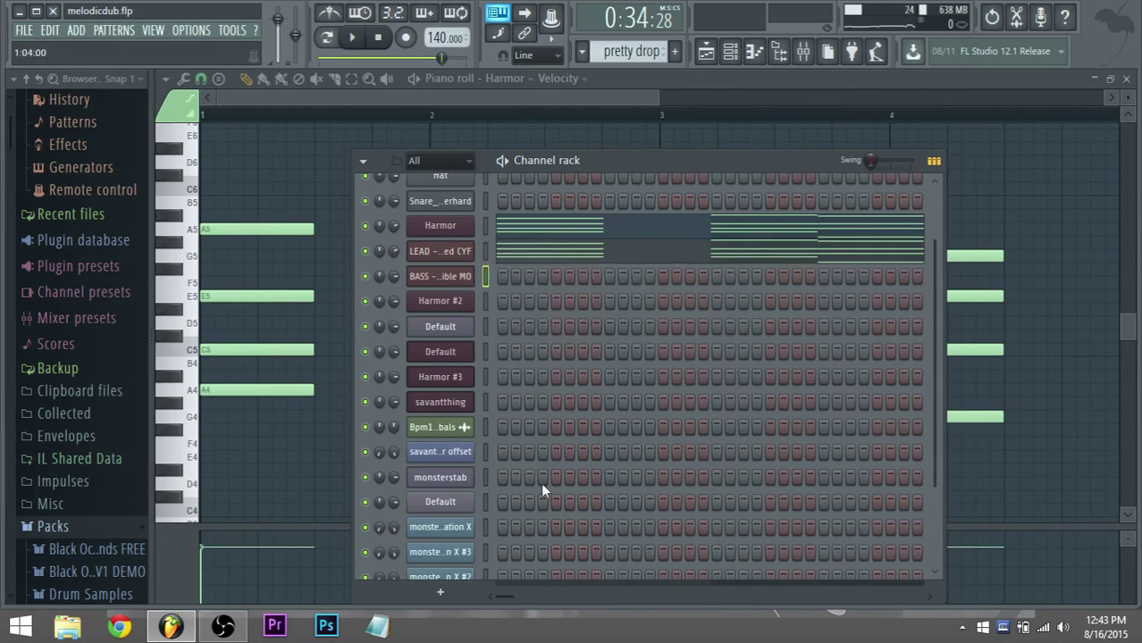
Rename the Default channel directly below monsterstab as sub.
scroll(527, 492, down, 3)
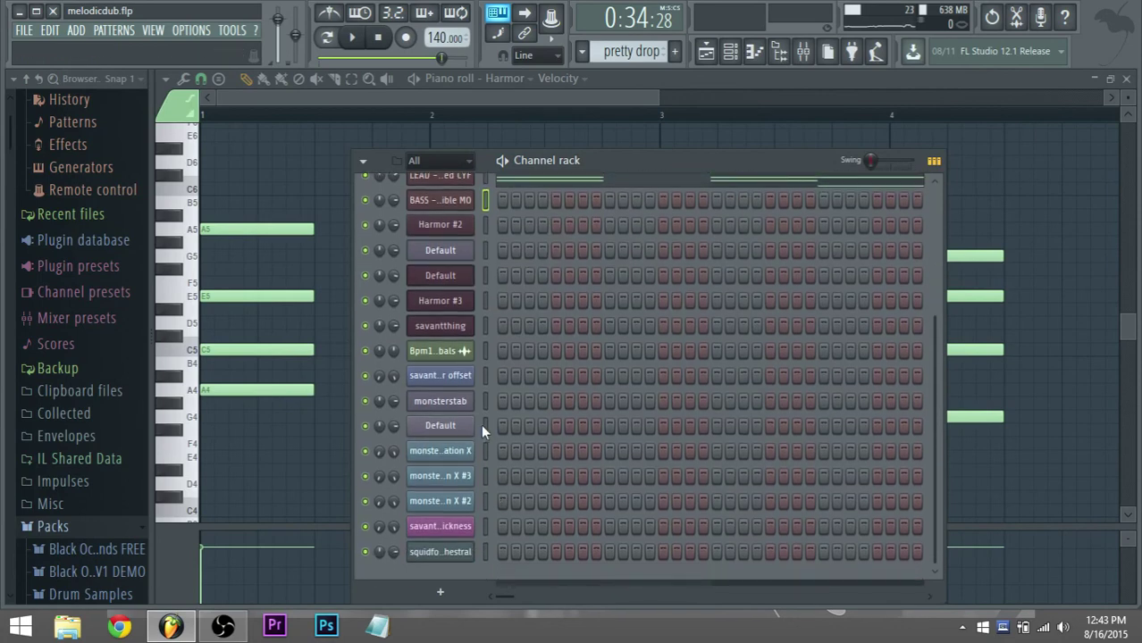
click(484, 425)
right_click(456, 427)
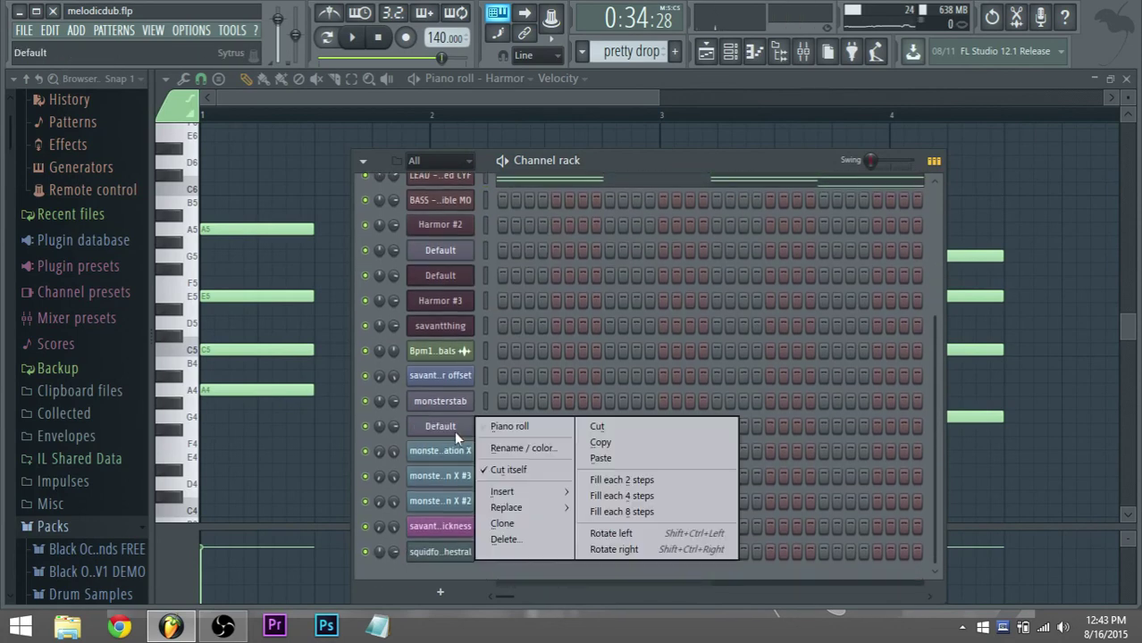
click(537, 447)
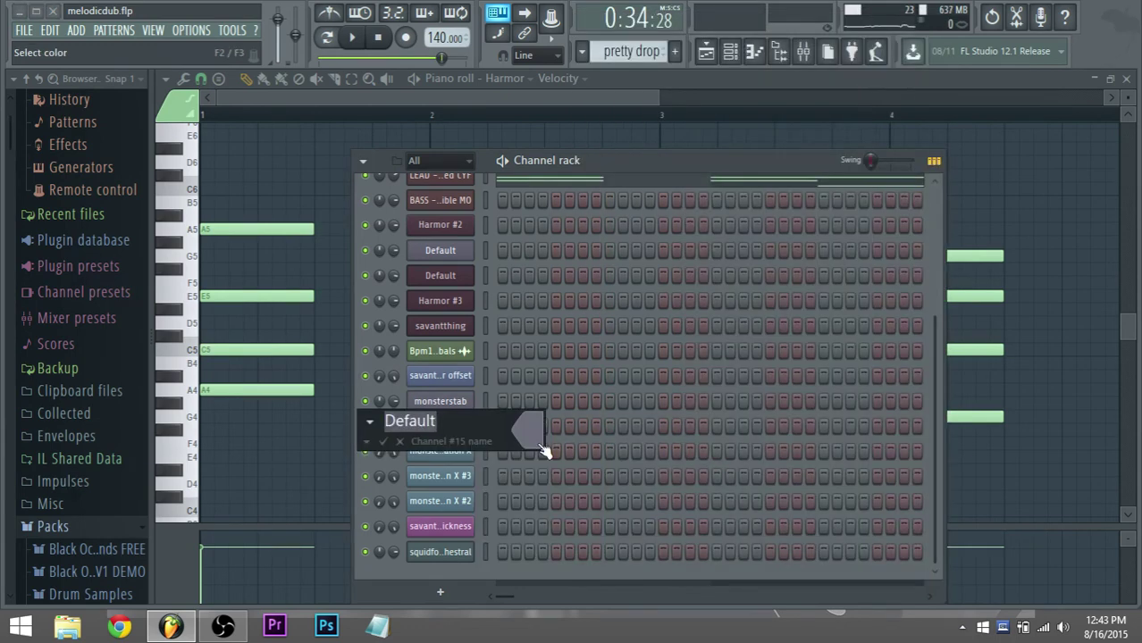
key(Return)
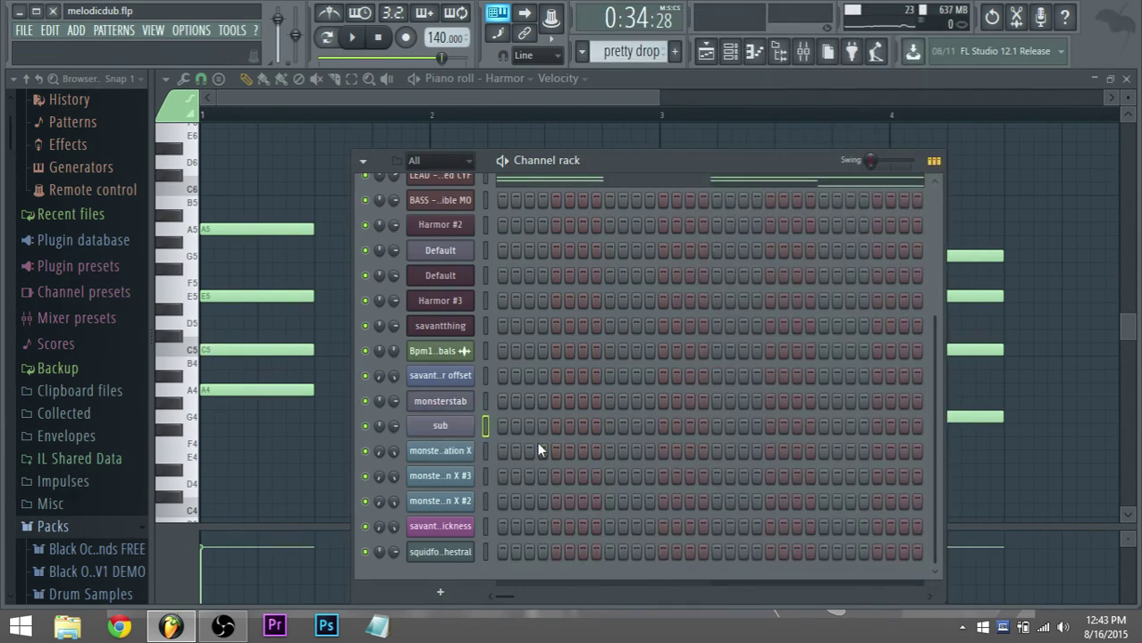
Paste the cut bass notes into the sub channel and open them in the piano roll, removing the stray C#4 note.
right_click(460, 425)
click(597, 458)
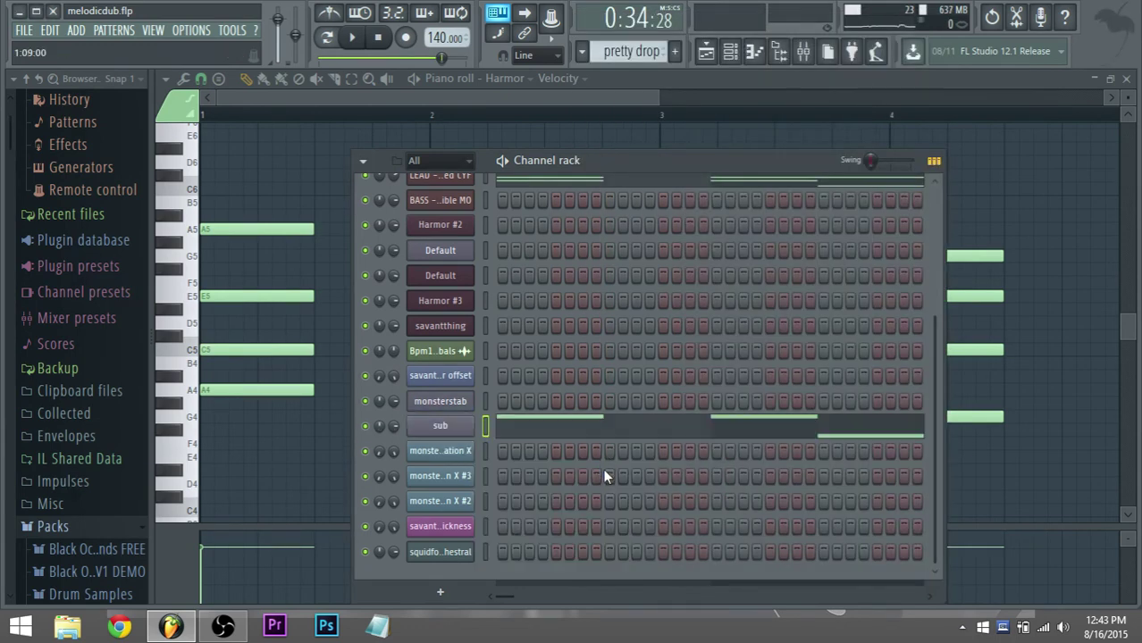
key(space)
click(518, 426)
key(space)
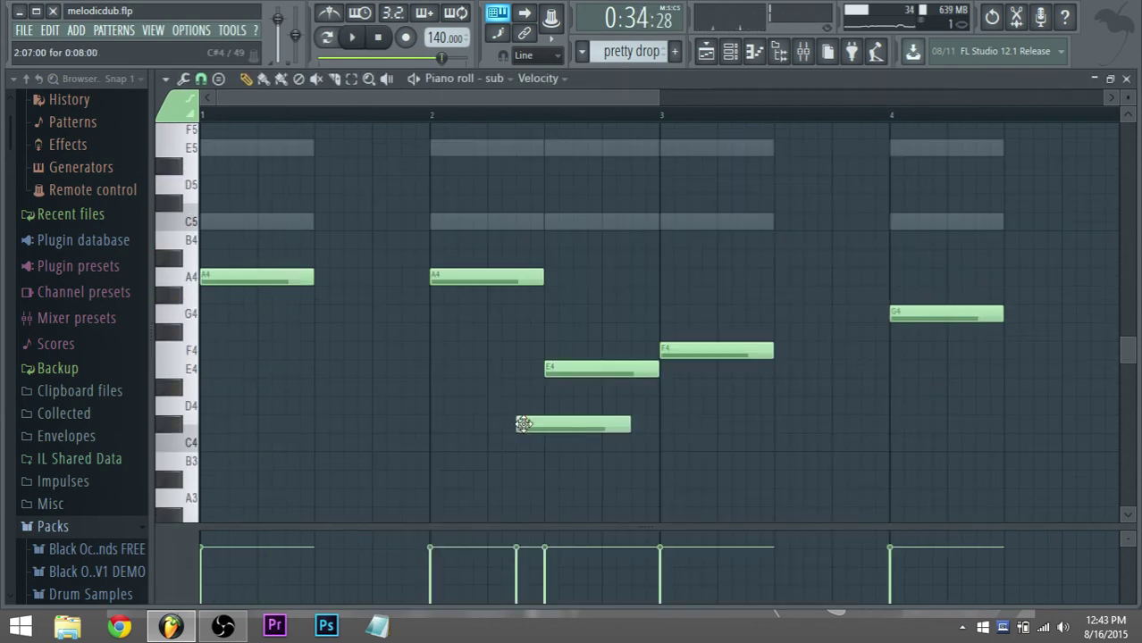
right_click(522, 423)
Transpose all the sub notes down three octaves so the first one sits on A1, and play the section.
scroll(543, 439, down, 2)
drag(699, 450, 198, 231)
drag(237, 279, 200, 498)
scroll(225, 447, down, 4)
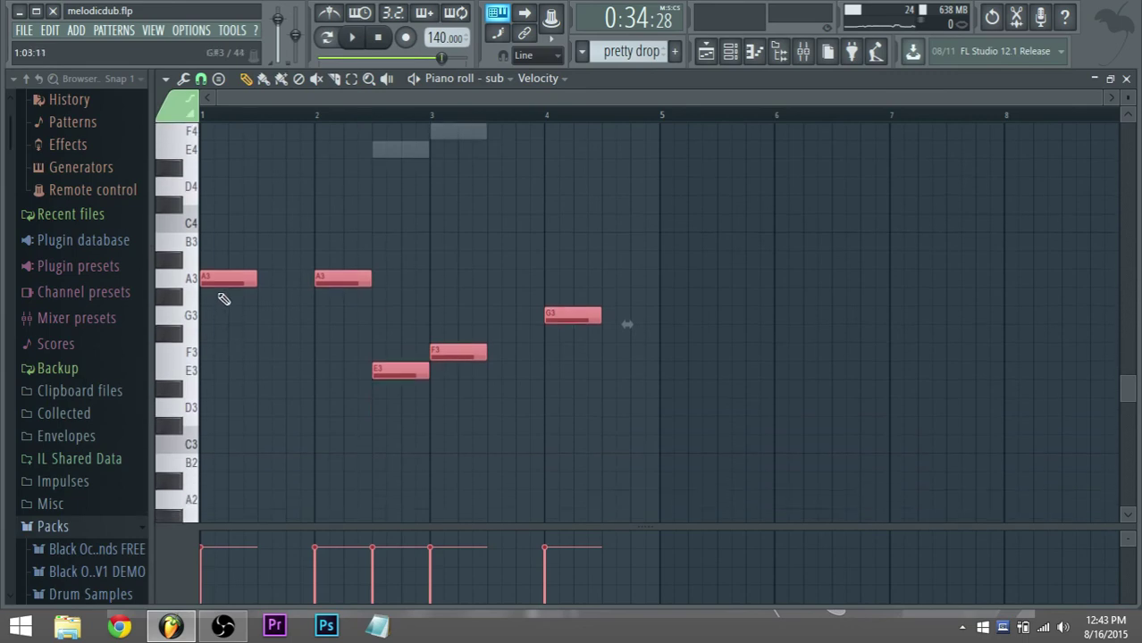
drag(224, 299, 199, 454)
key(space)
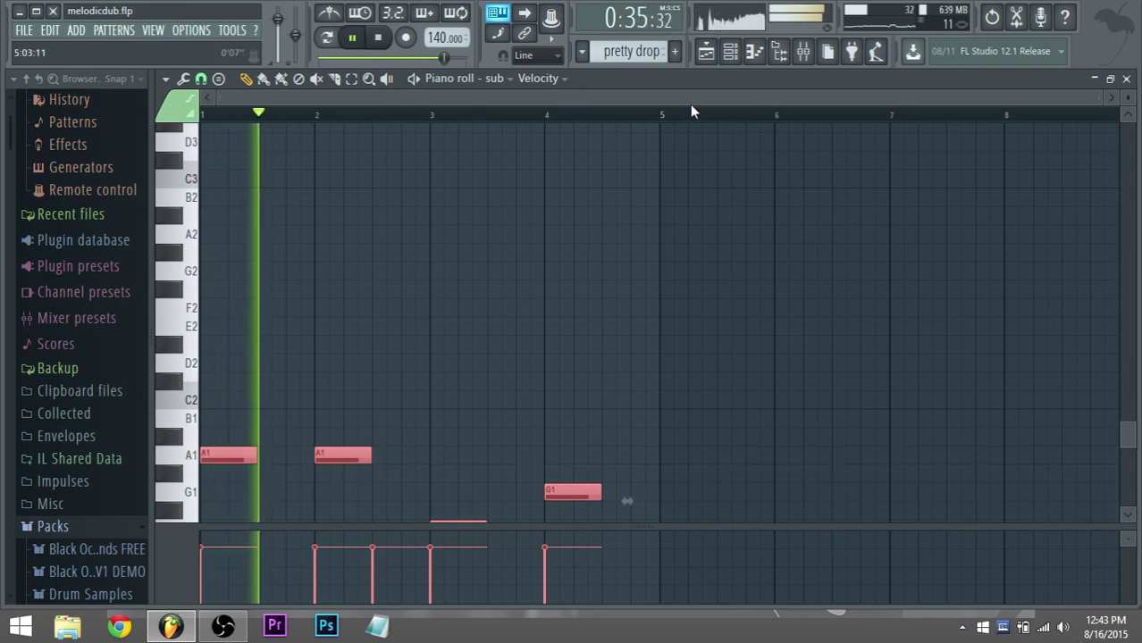
Return to the playlist, pick up the lead pattern and place a lead clip on track 7 near bar 21.
click(706, 51)
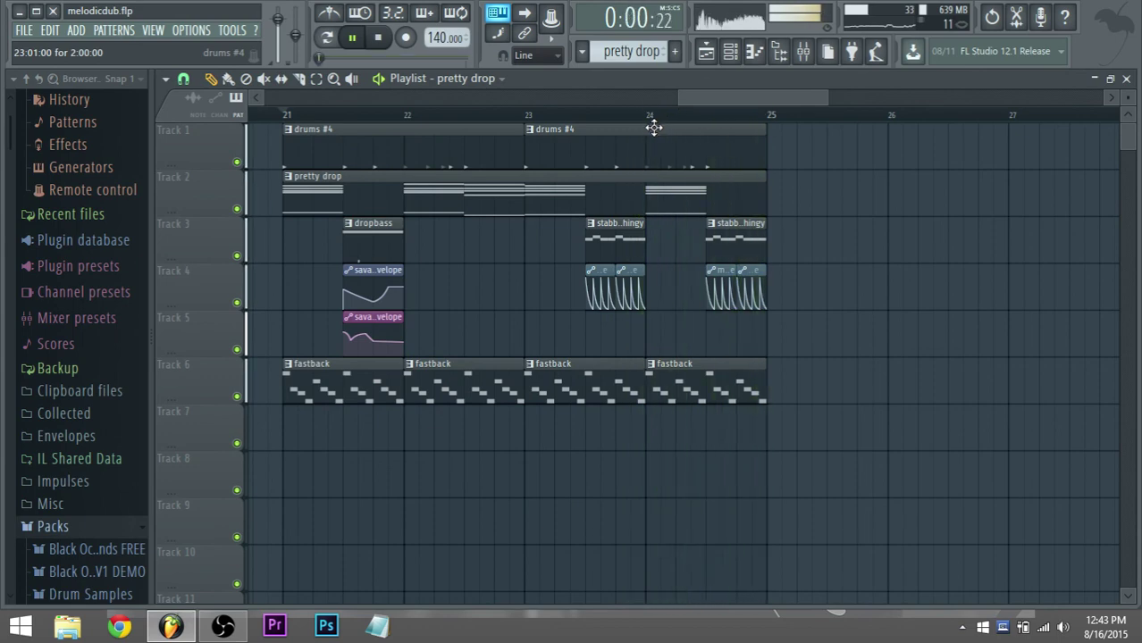
scroll(583, 241, down, 5)
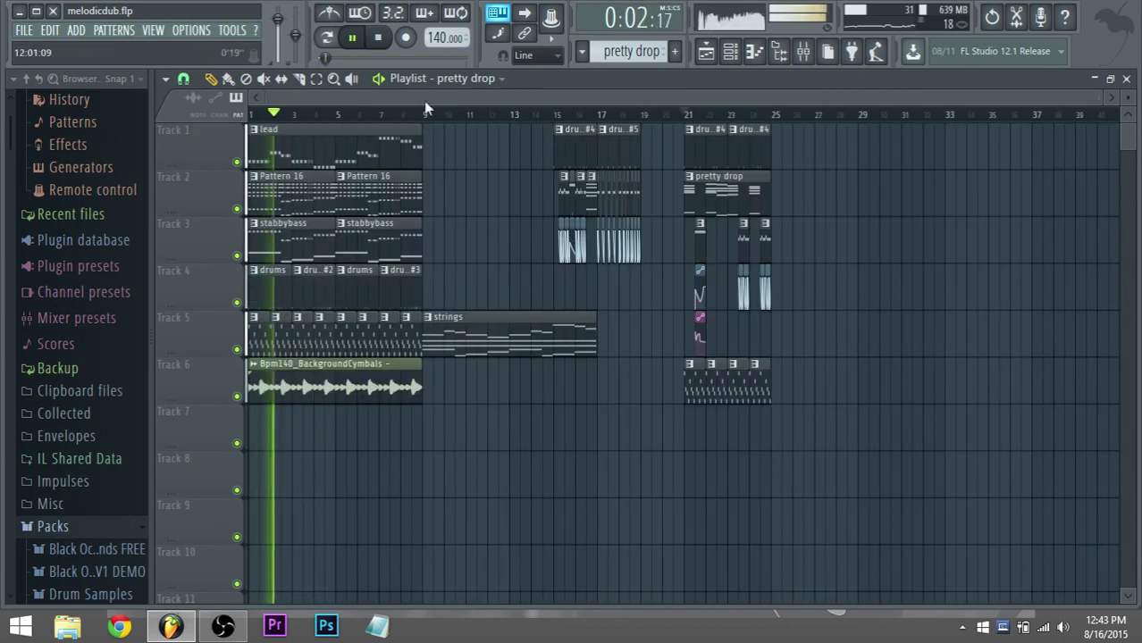
click(327, 147)
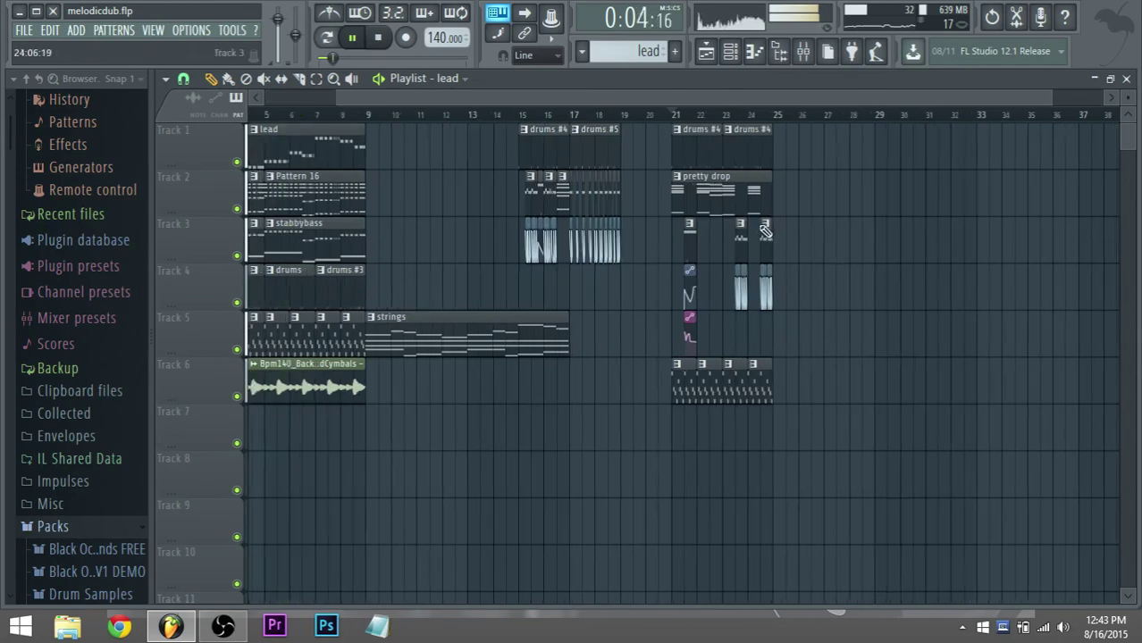
scroll(821, 530, up, 3)
key(space)
click(632, 436)
scroll(661, 442, up, 2)
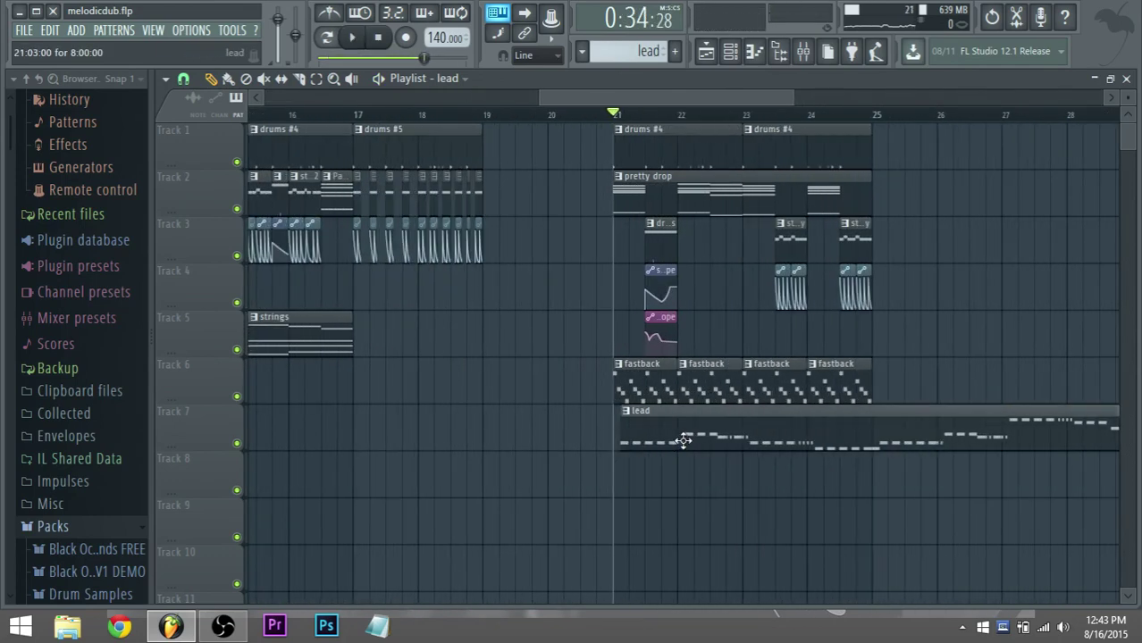
scroll(672, 261, up, 3)
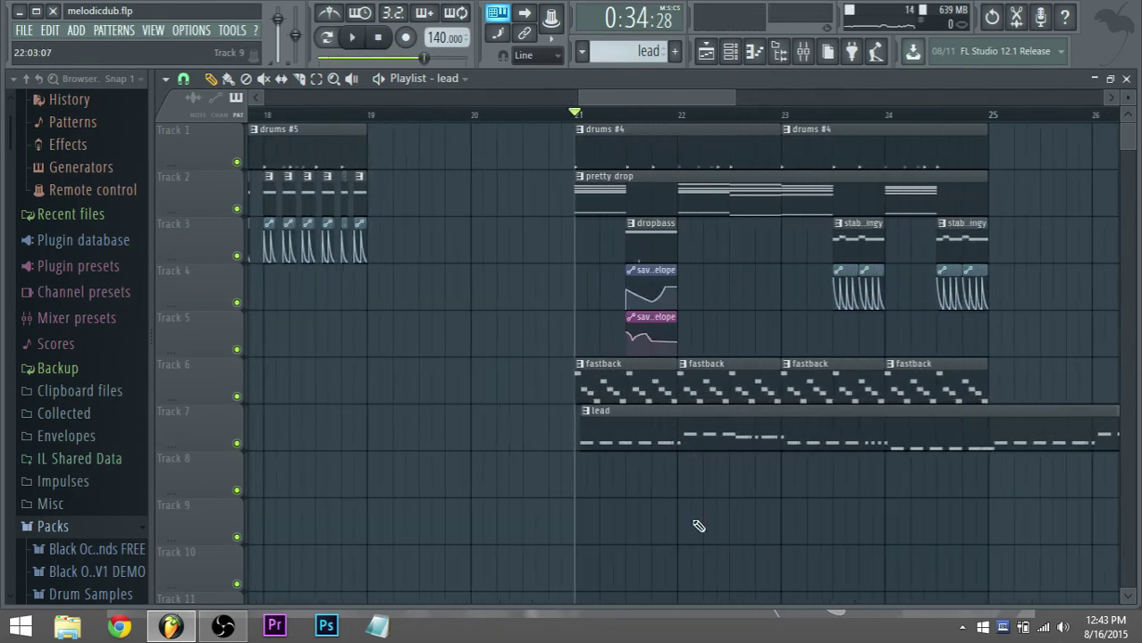
Play the drop from bar 21 with the added lead, stop playback, and delete the lead clip from track 7.
scroll(625, 446, down, 4)
key(space)
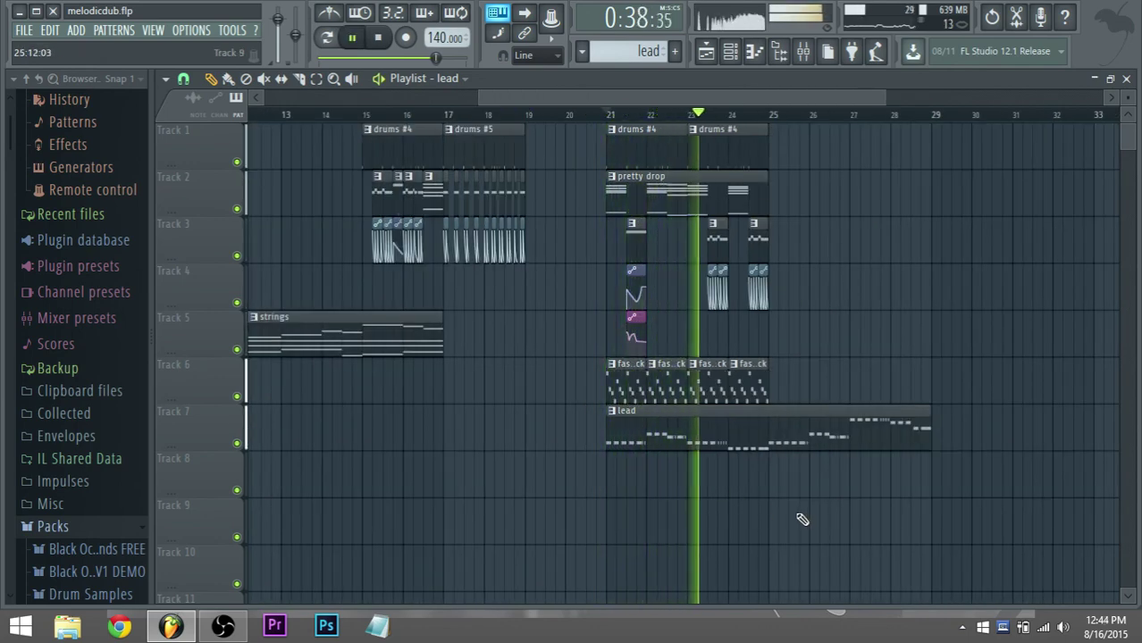
key(space)
right_click(929, 427)
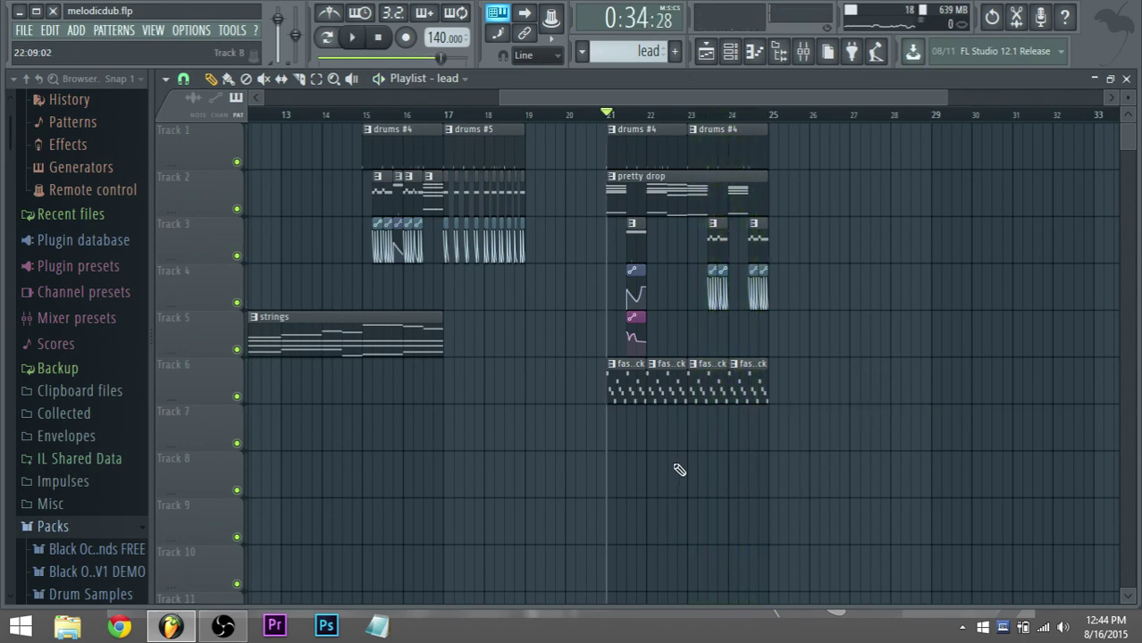
scroll(642, 463, down, 2)
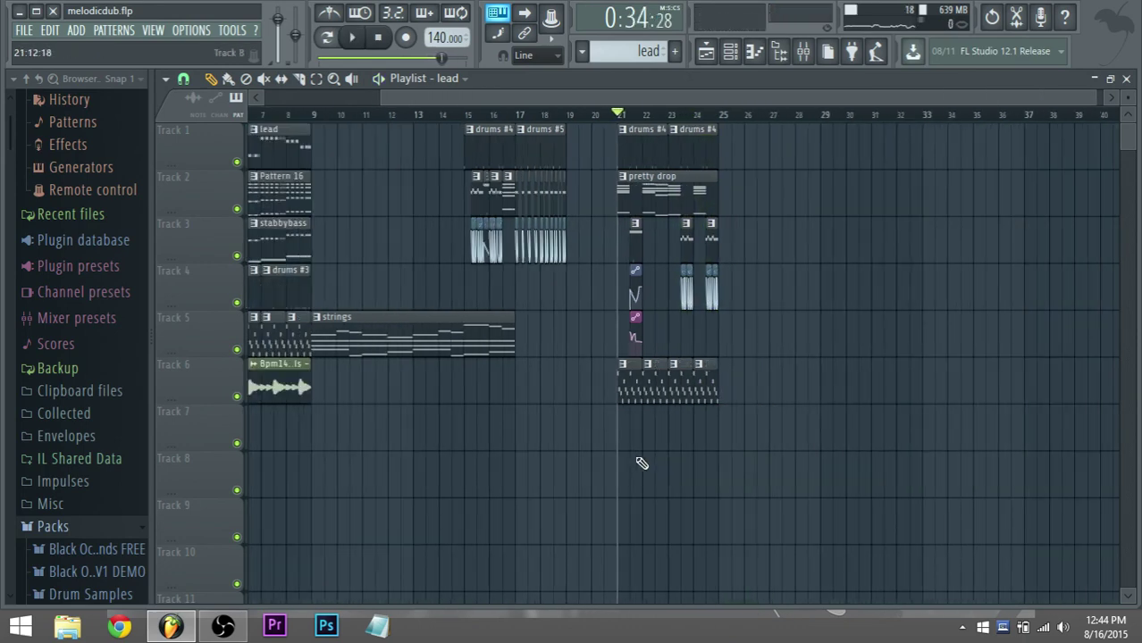
click(27, 32)
click(24, 390)
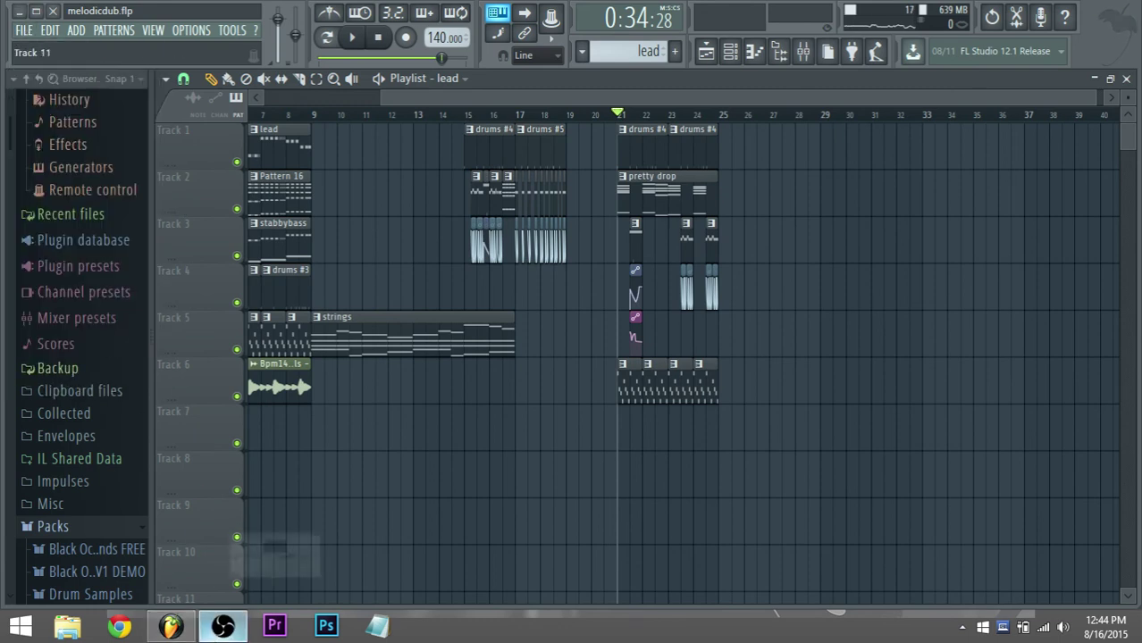
click(223, 629)
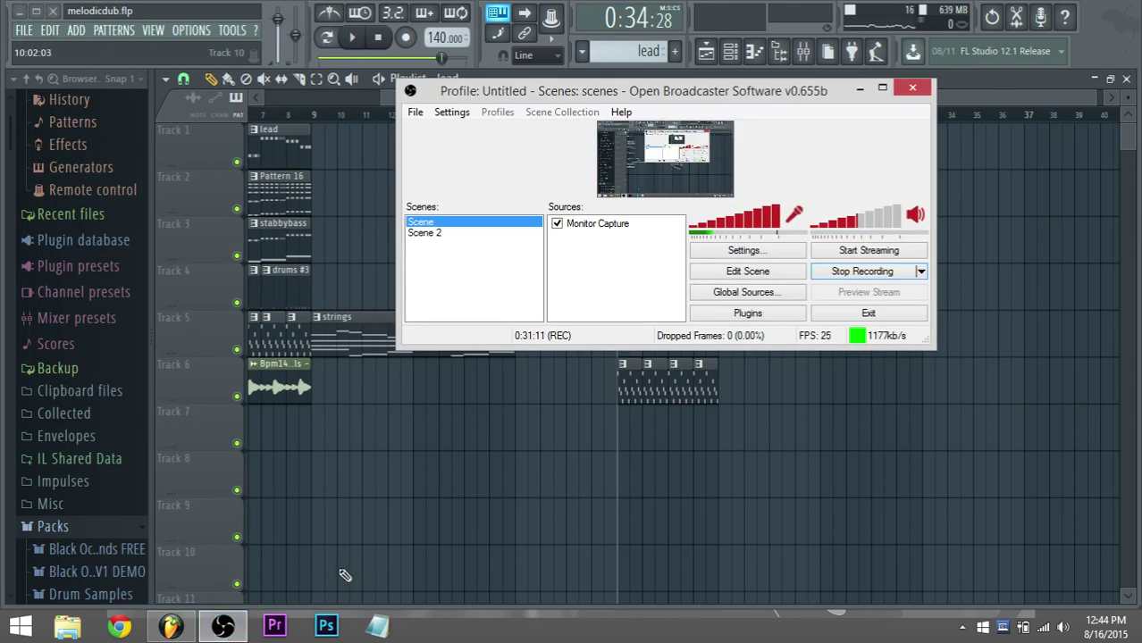
click(235, 634)
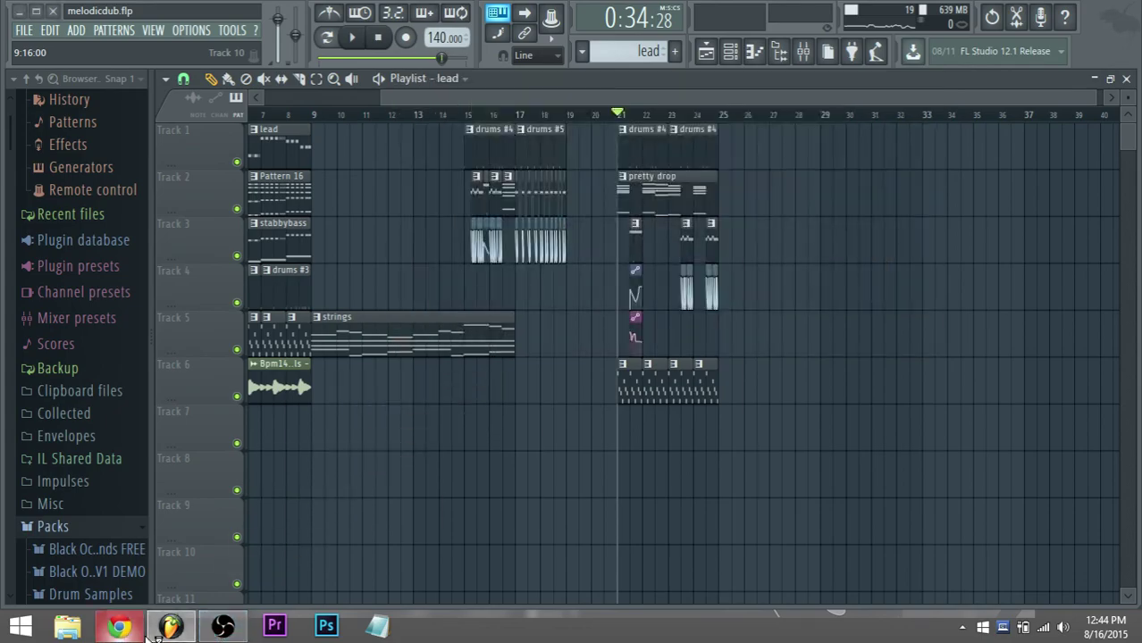
click(143, 631)
click(170, 629)
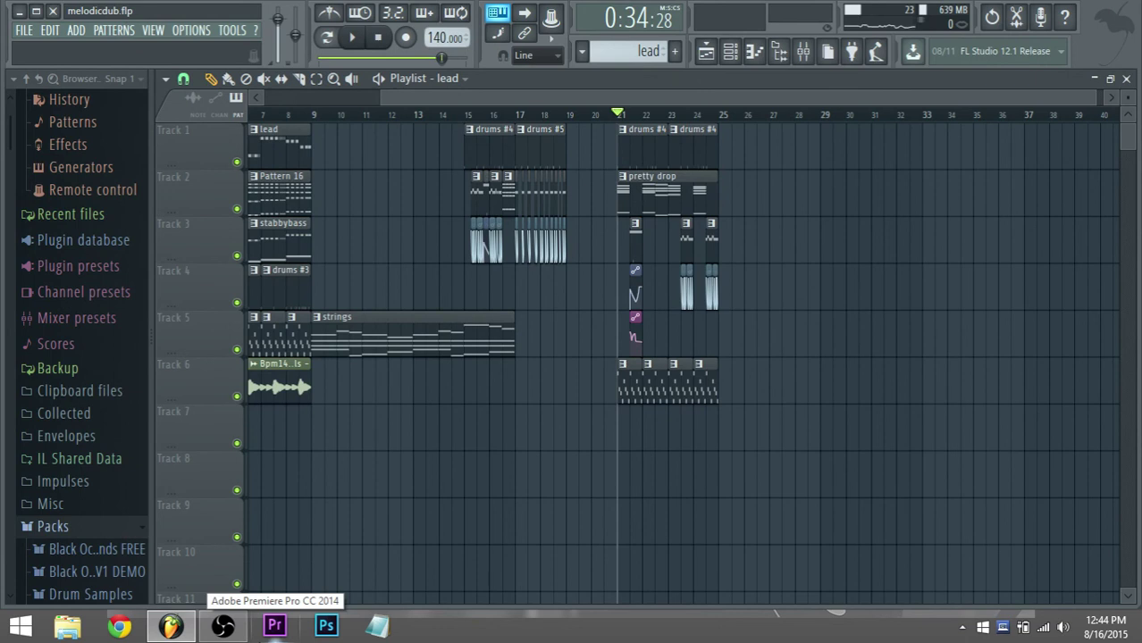
click(222, 625)
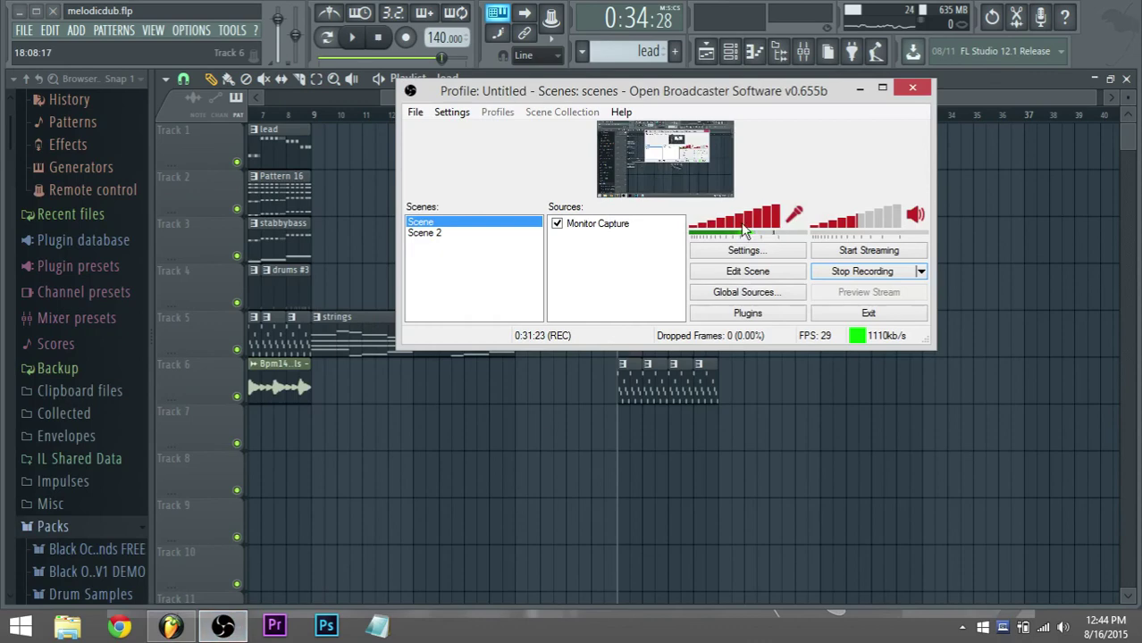